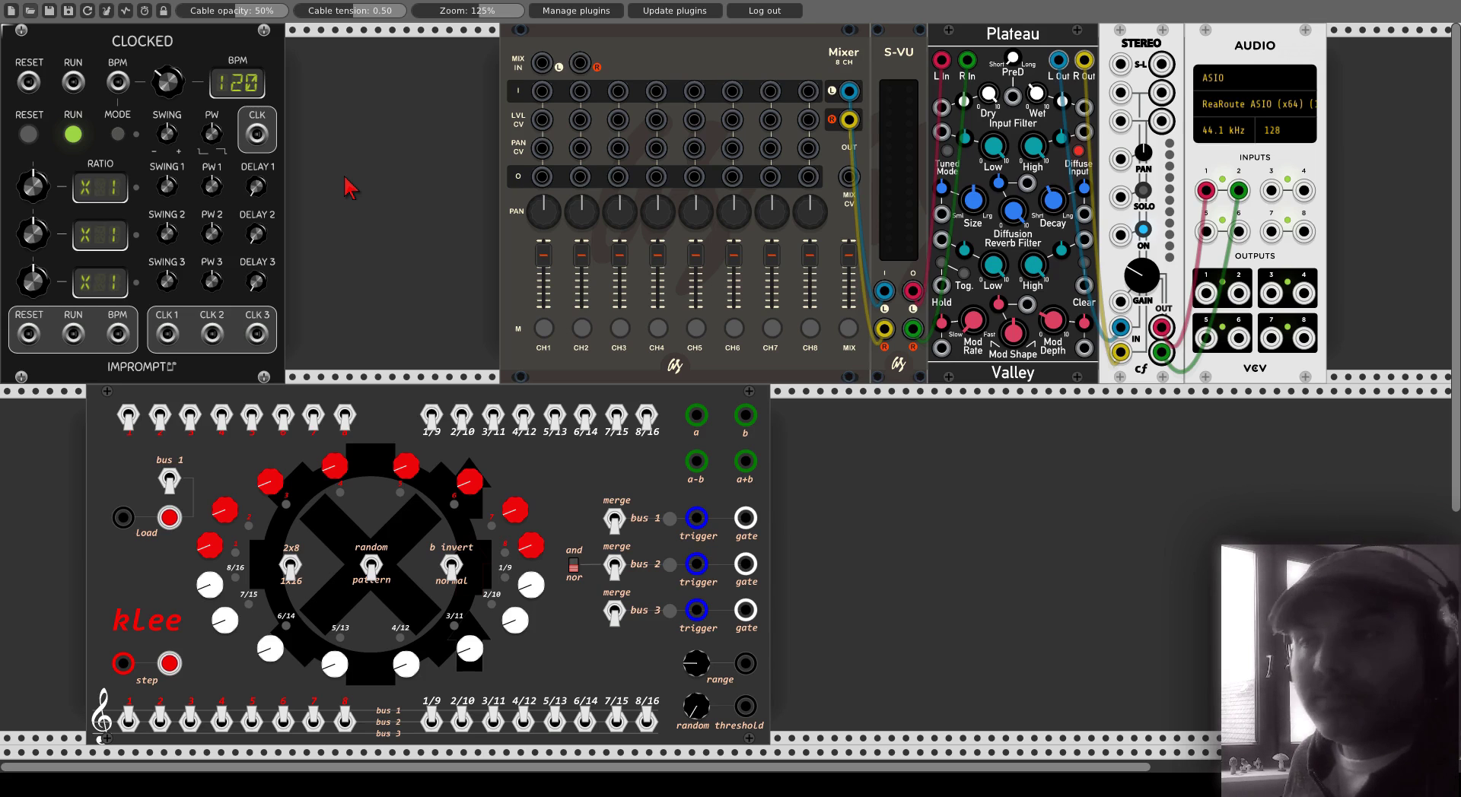
# - Move the Klee sequencer to the start of its row and add a Stellare Turing Machine module beside it
pyautogui.moveTo(394, 404); pyautogui.dragTo(274, 396)
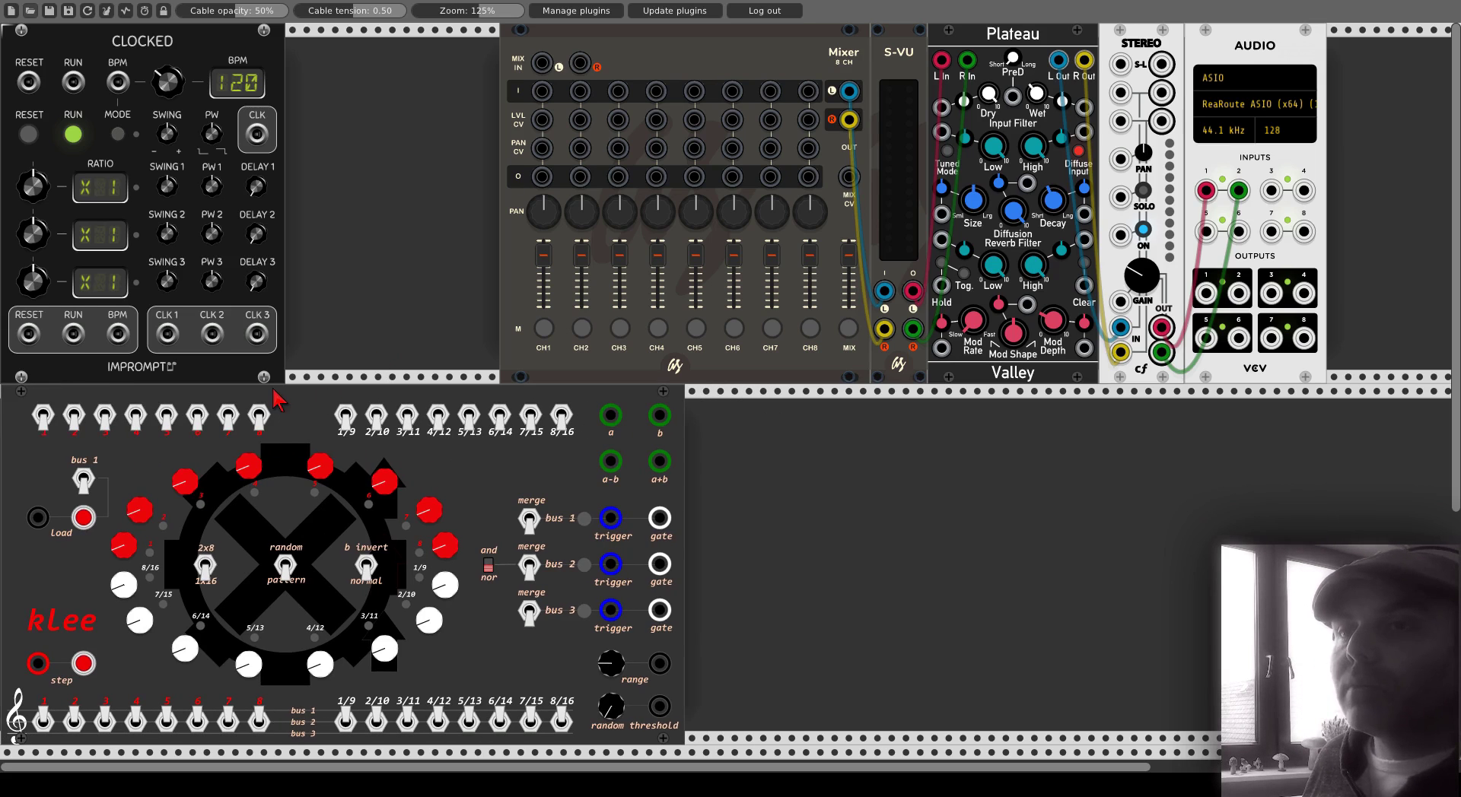
pyautogui.rightClick(733, 493)
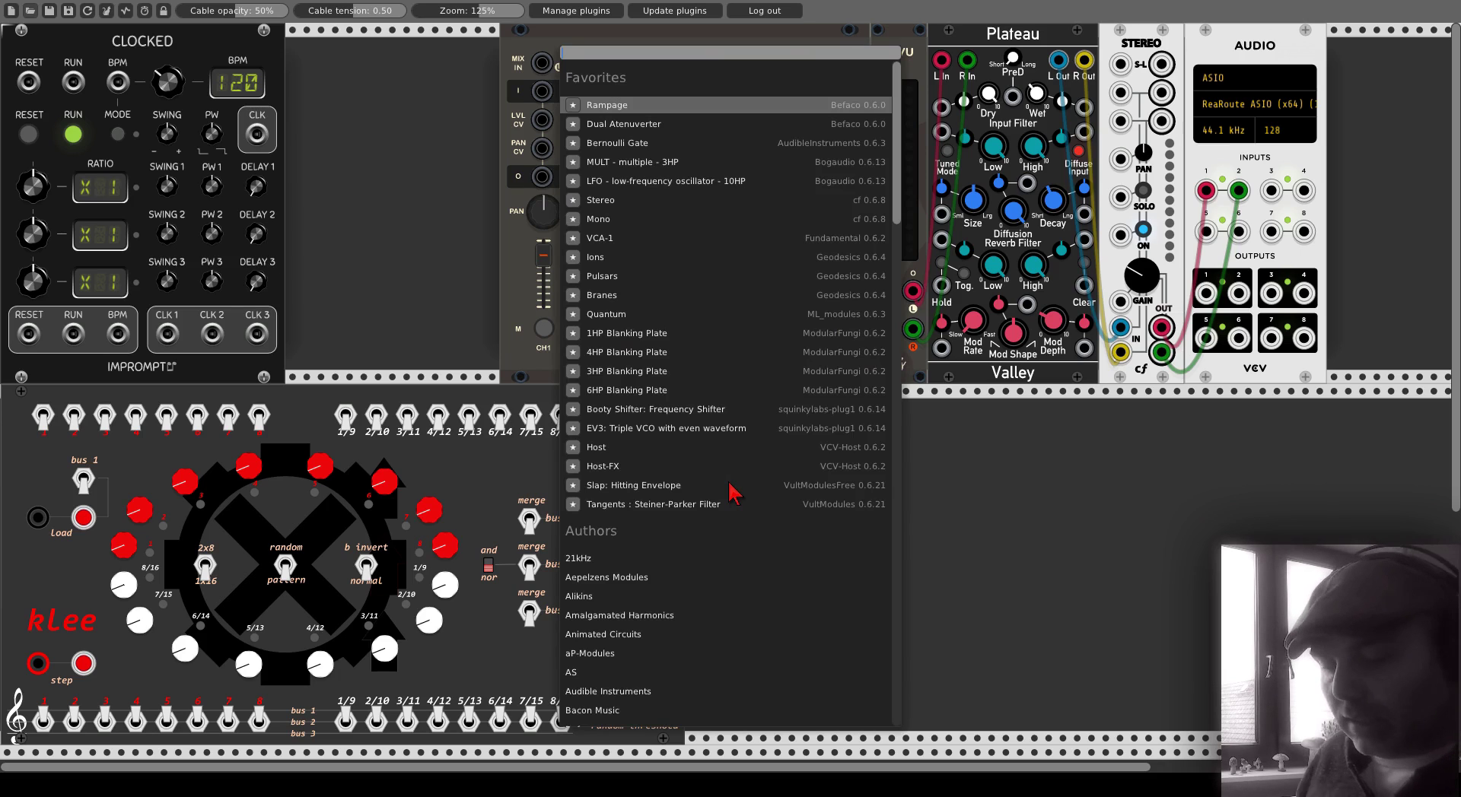
pyautogui.write('tur')
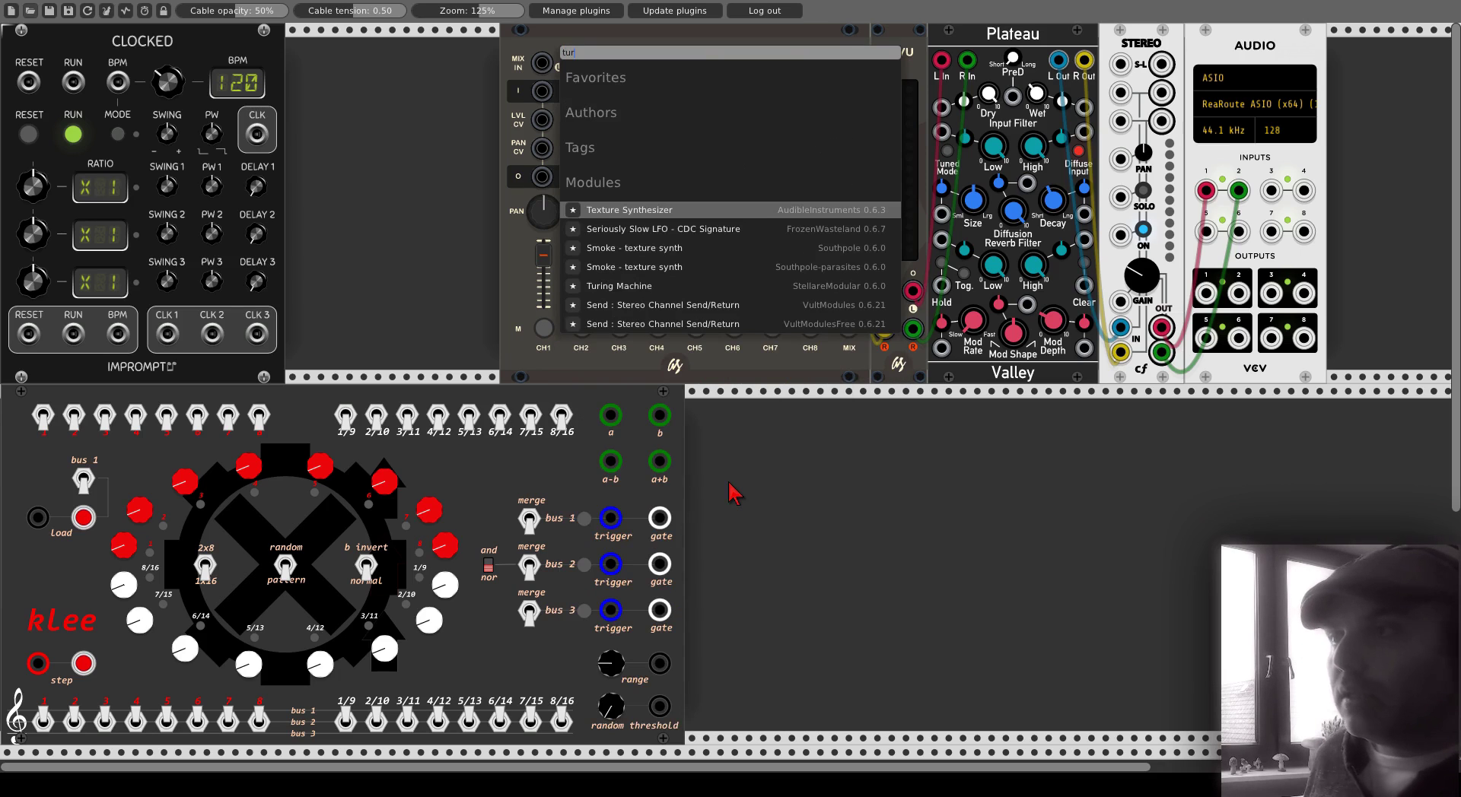
pyautogui.click(620, 287)
pyautogui.moveTo(843, 415); pyautogui.dragTo(871, 417)
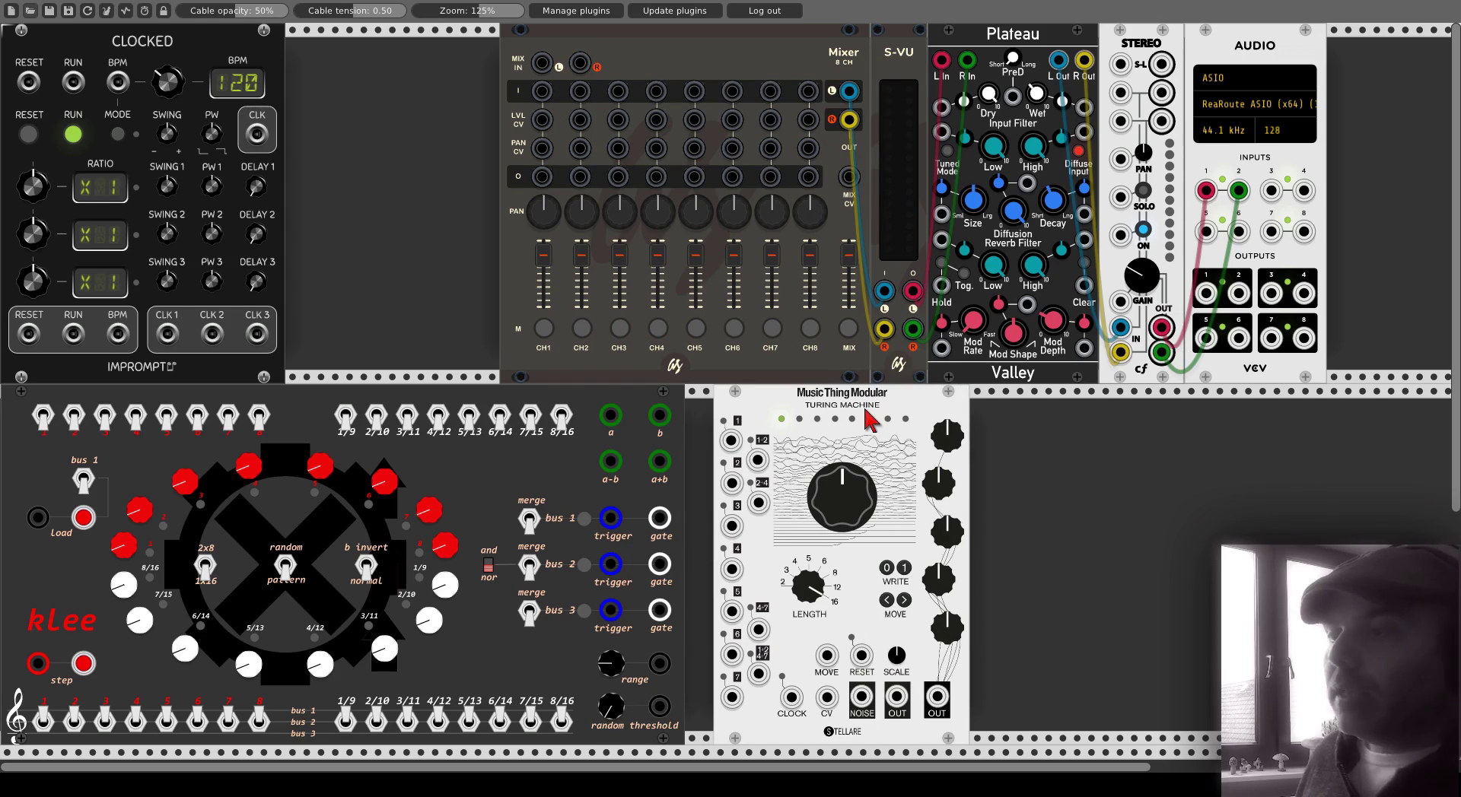
# - Shift the Turing Machine away from Klee and add a Triggers MKII module directly in front of it
pyautogui.scroll(-2, 1038, 423)
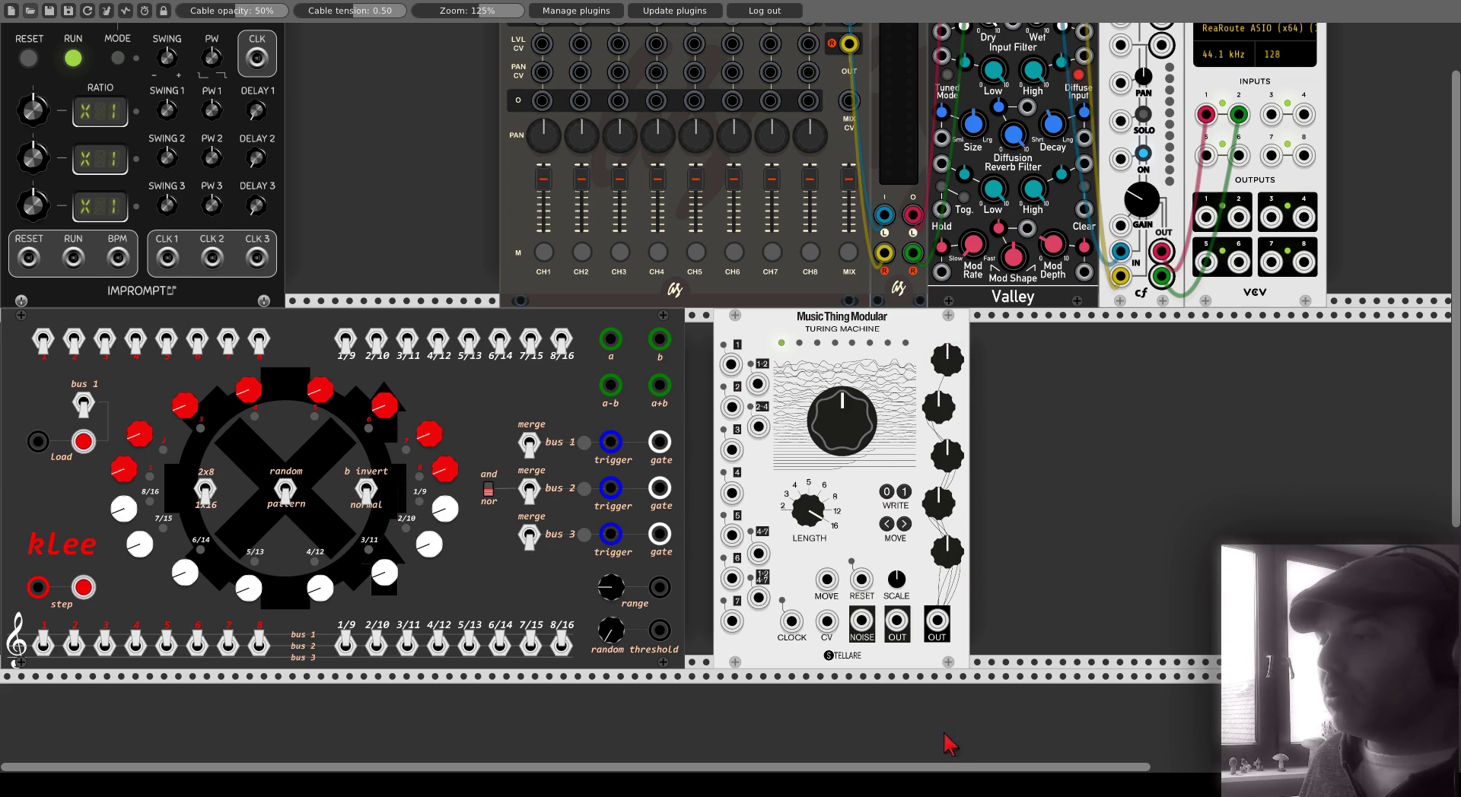
pyautogui.moveTo(951, 769); pyautogui.dragTo(1016, 768)
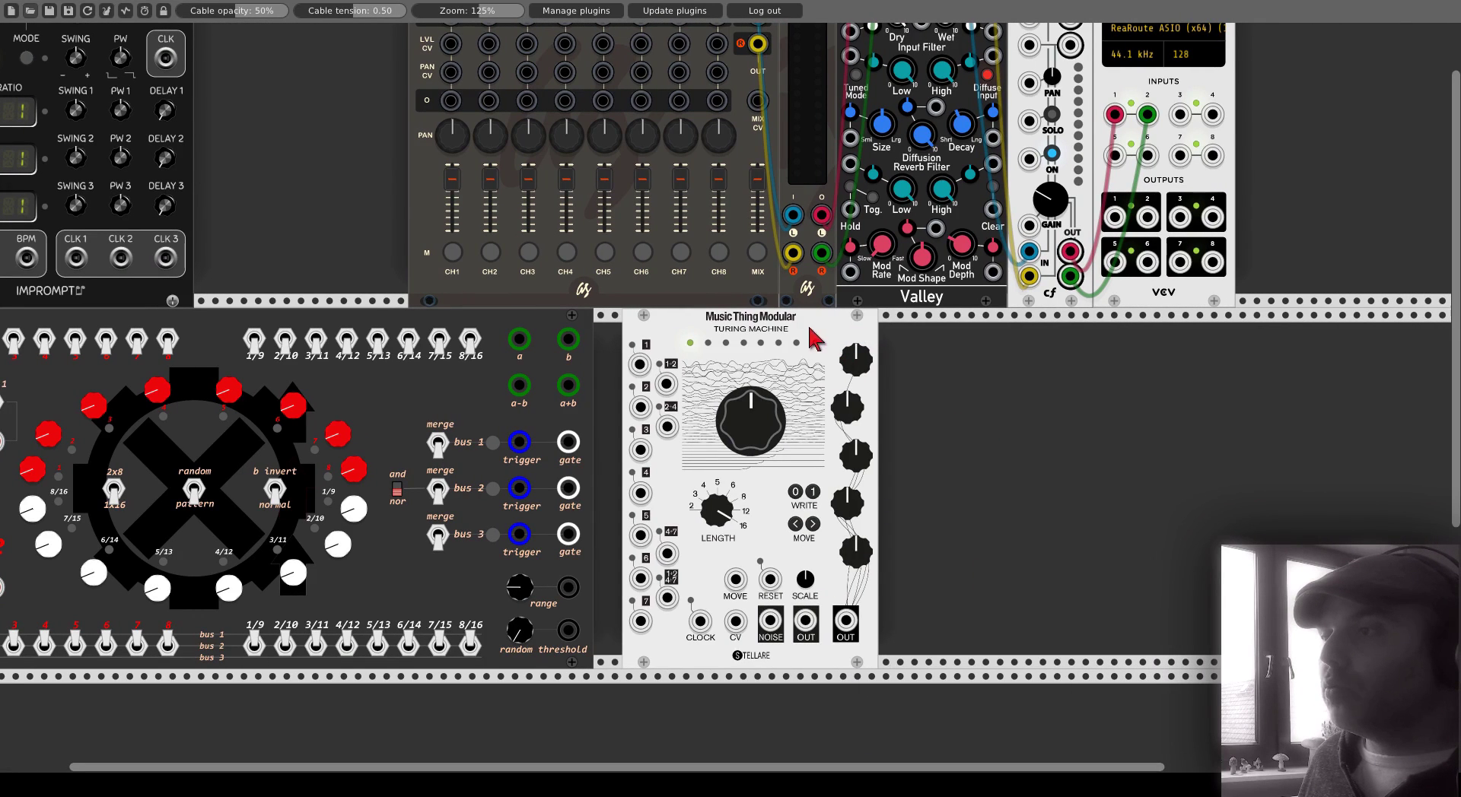
pyautogui.moveTo(814, 336); pyautogui.dragTo(1016, 335)
pyautogui.rightClick(755, 416)
pyautogui.write('trigge')
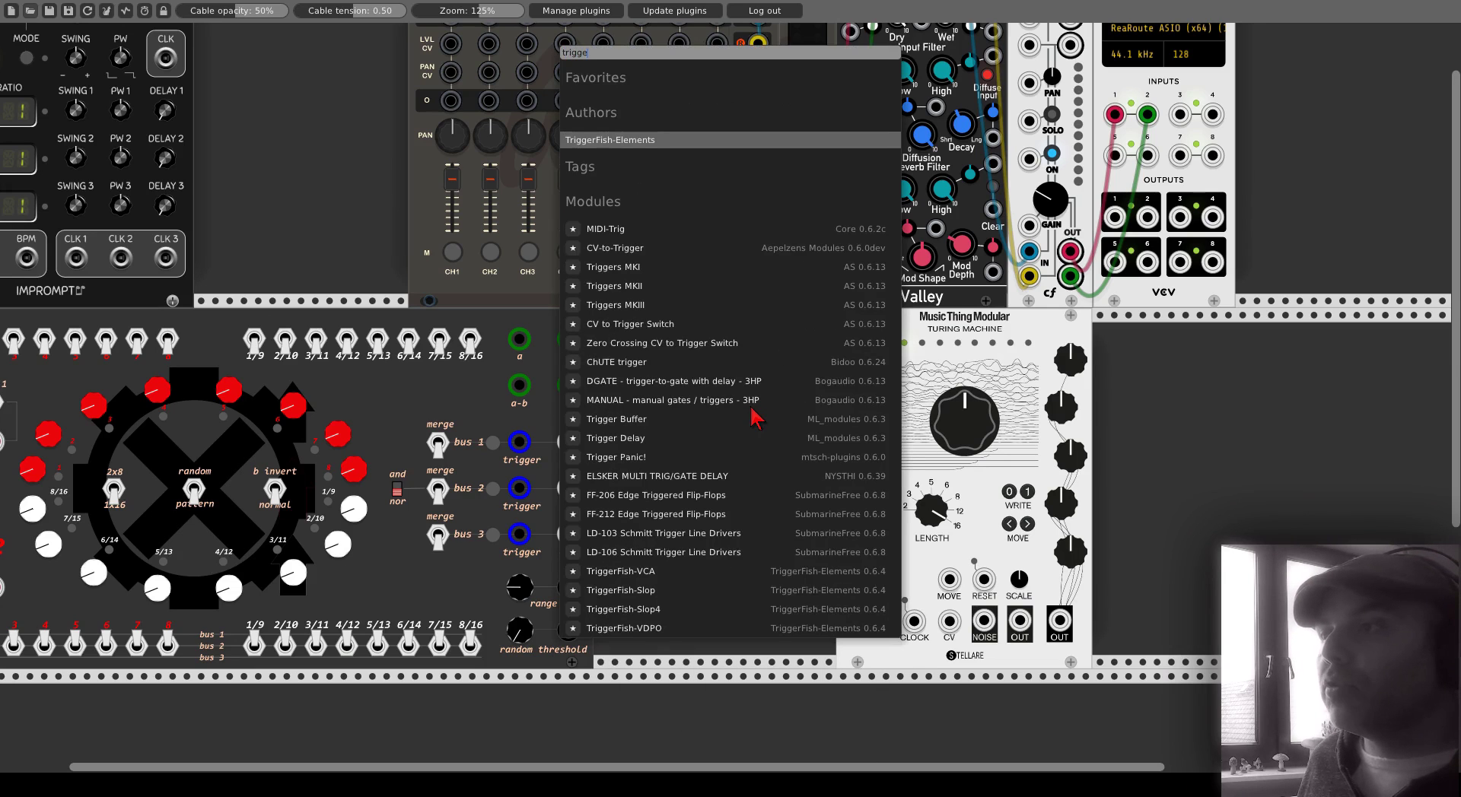
pyautogui.click(639, 286)
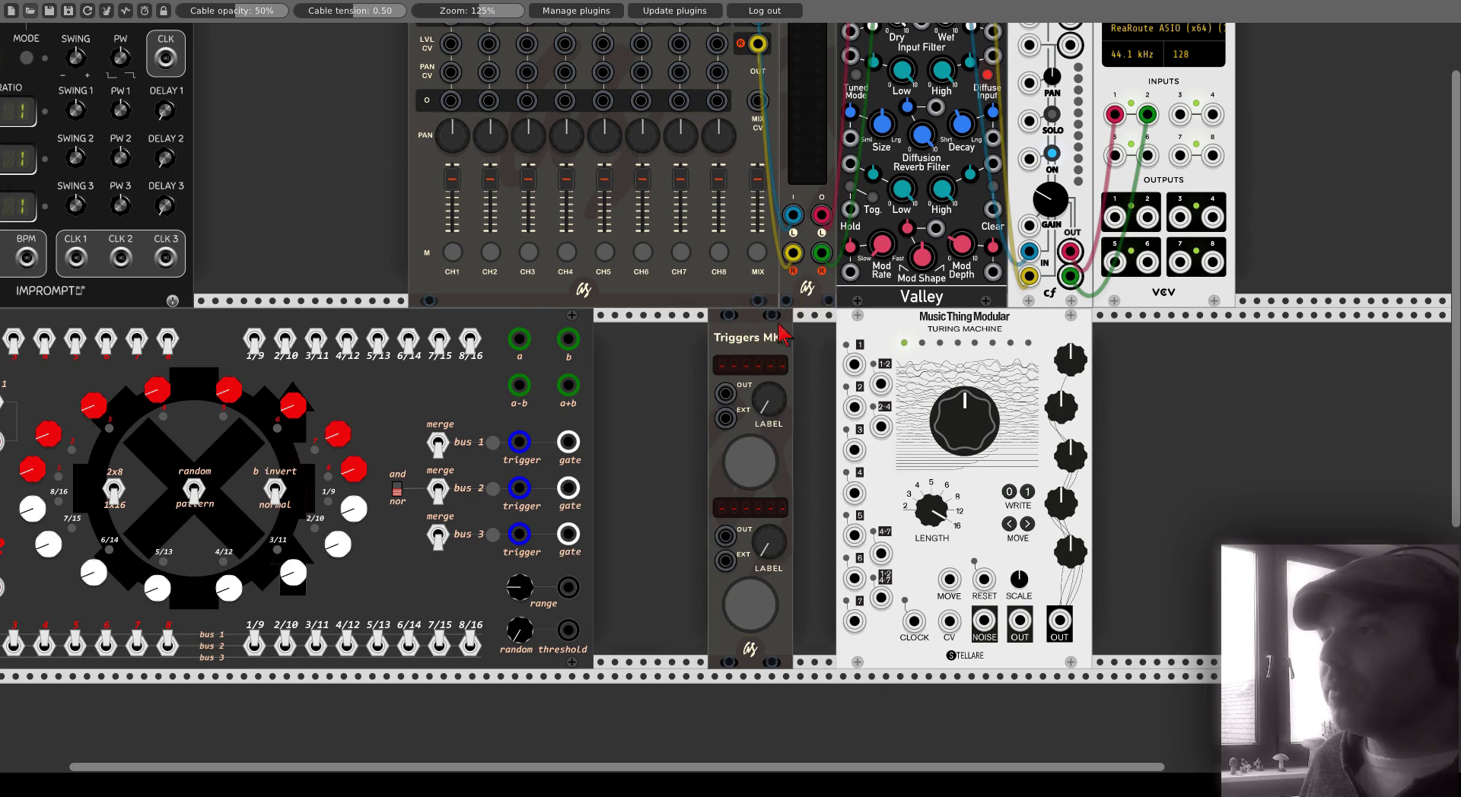
pyautogui.moveTo(783, 332); pyautogui.dragTo(826, 332)
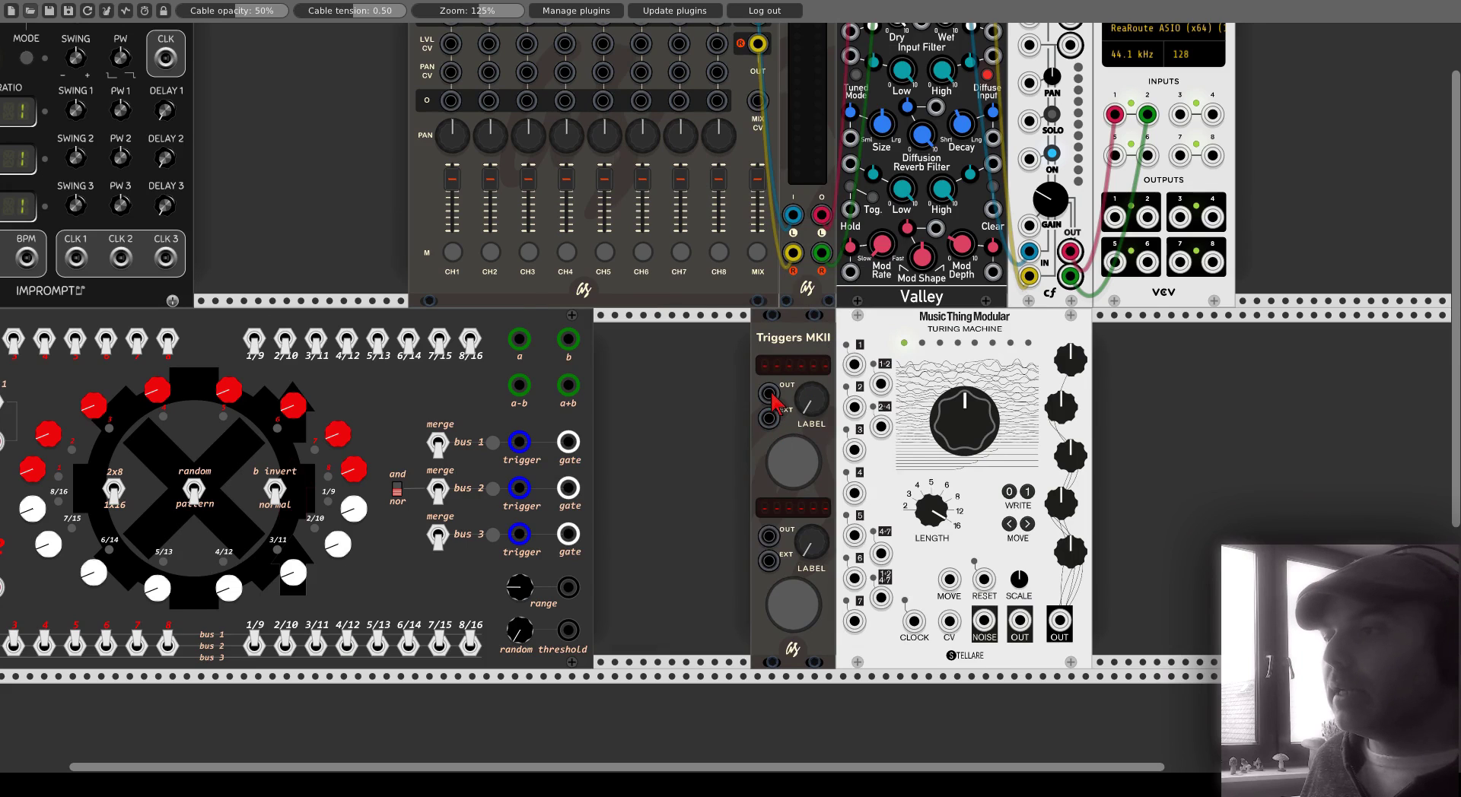
# - Patch the first Triggers MKII output into the Turing Machine's clock input and fire that trigger repeatedly
pyautogui.moveTo(768, 394); pyautogui.dragTo(913, 621)
pyautogui.click(808, 458)
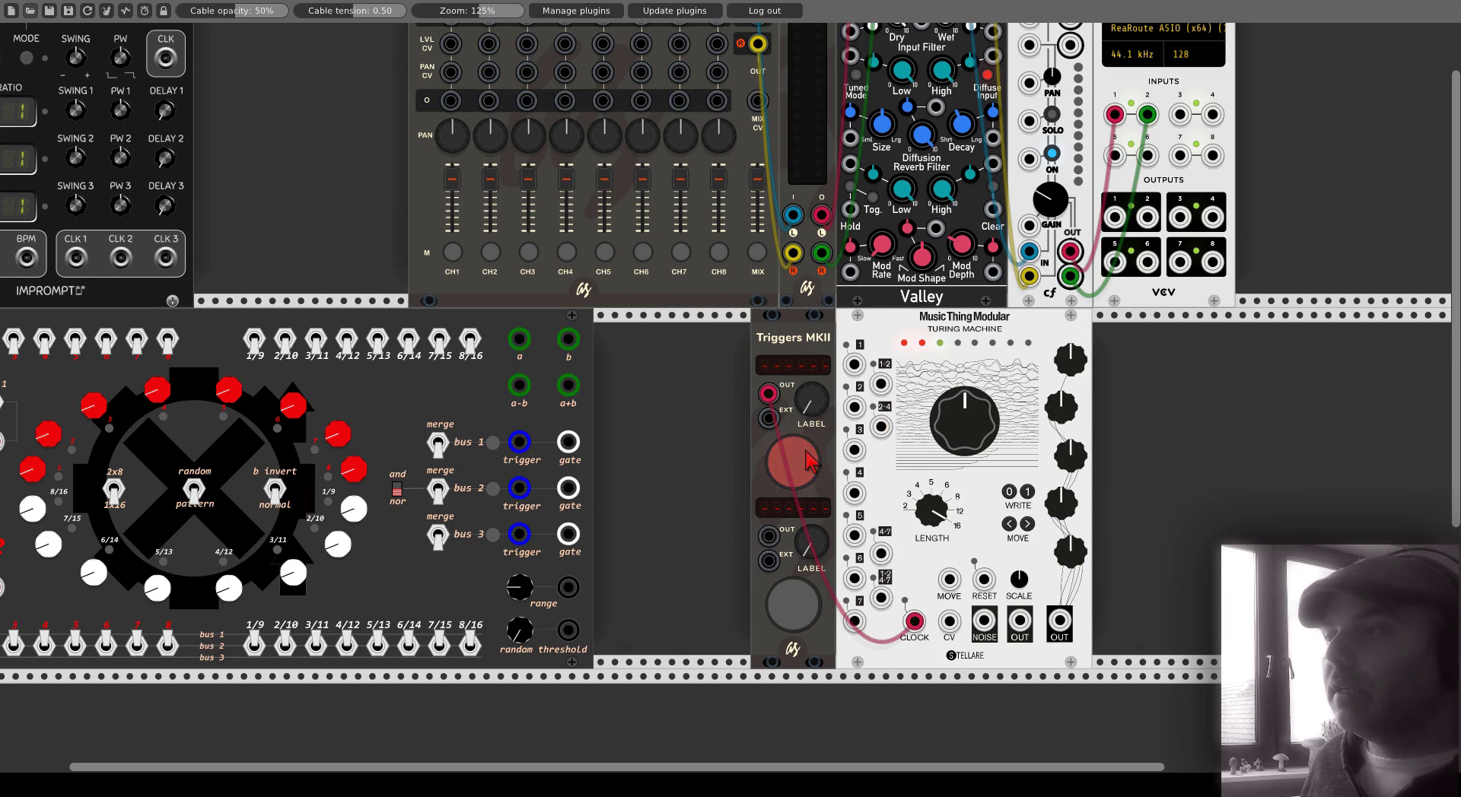
pyautogui.click(808, 460)
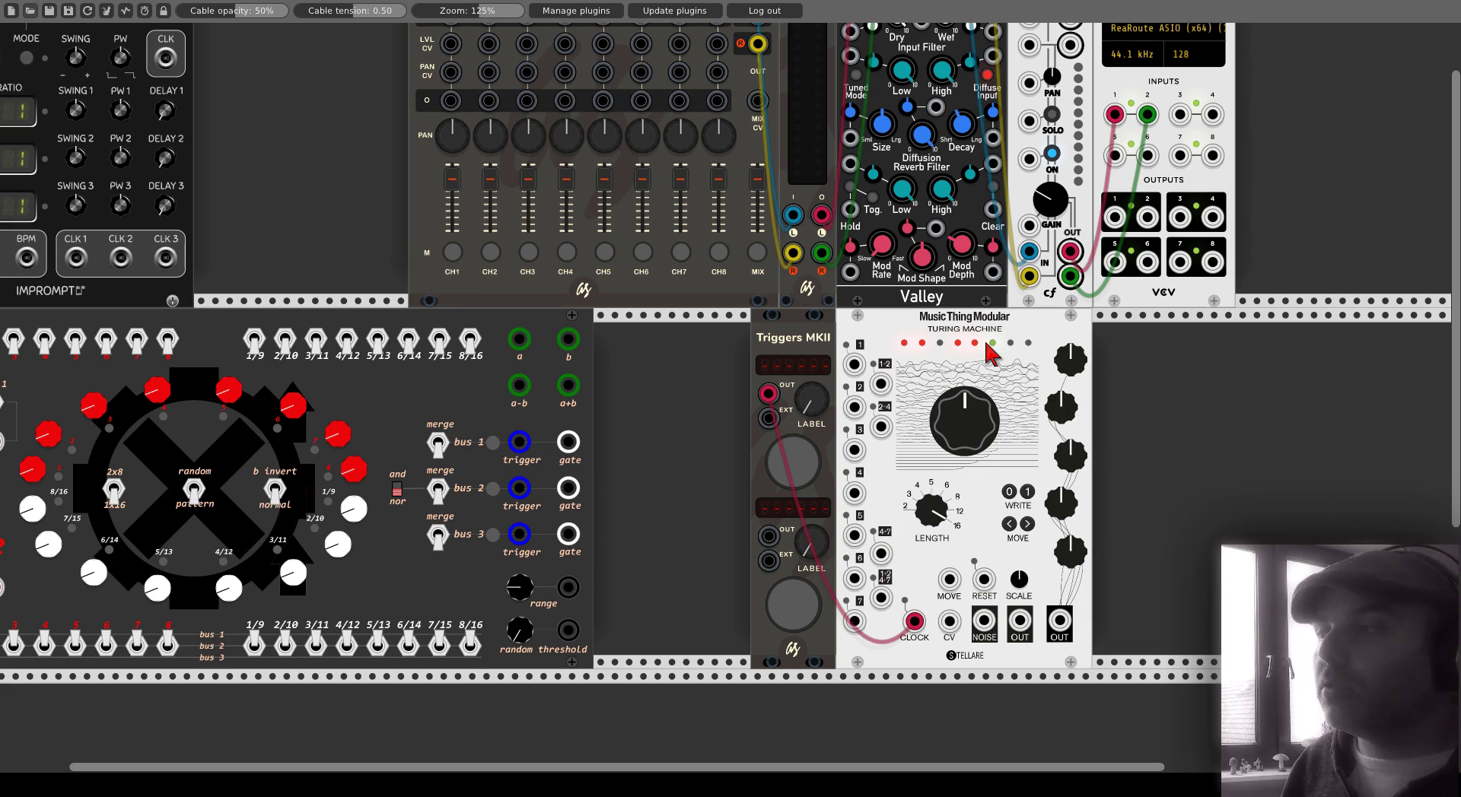
# - Add the Fundamental Scope module next to the Turing Machine
pyautogui.rightClick(1171, 436)
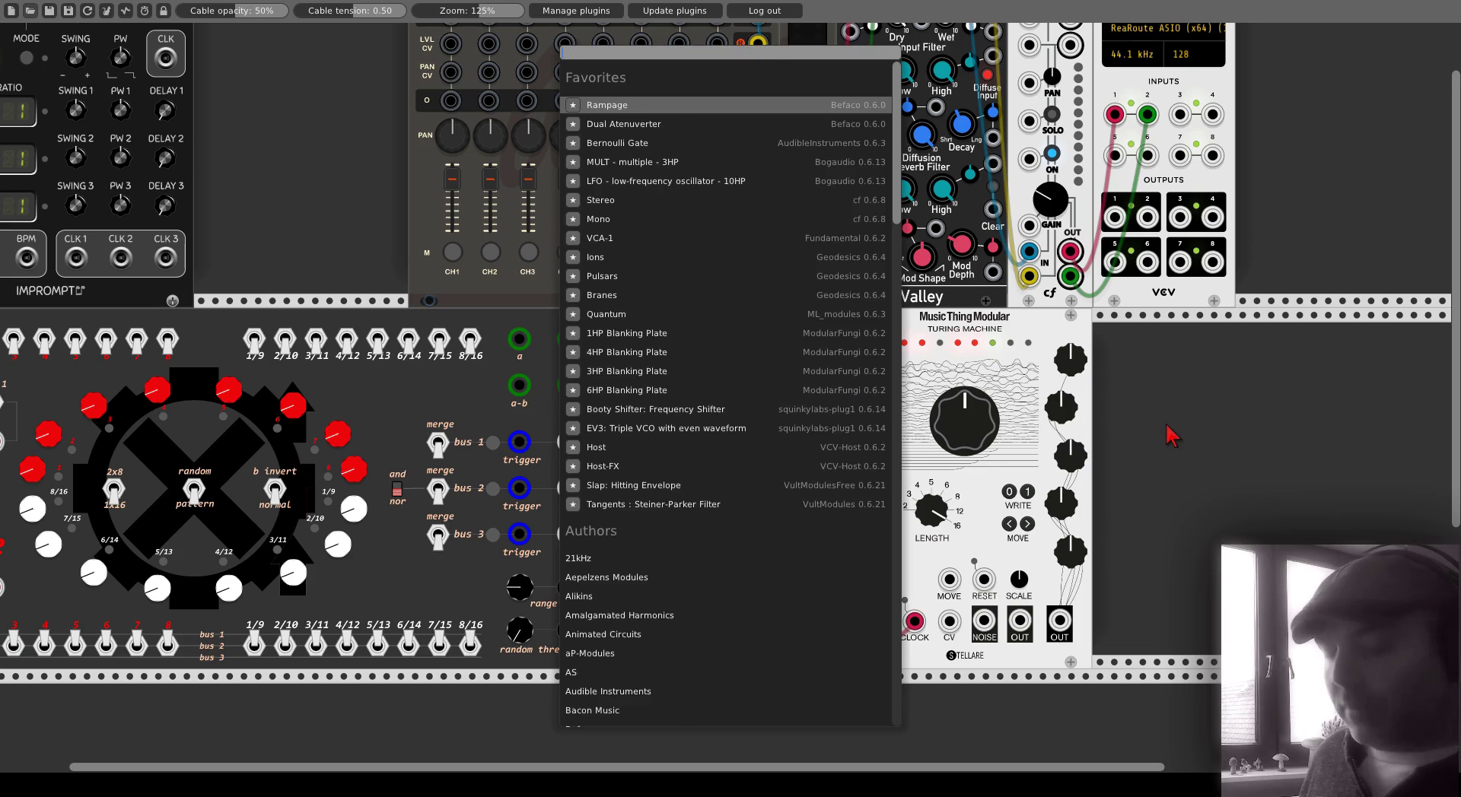
pyautogui.write('scope')
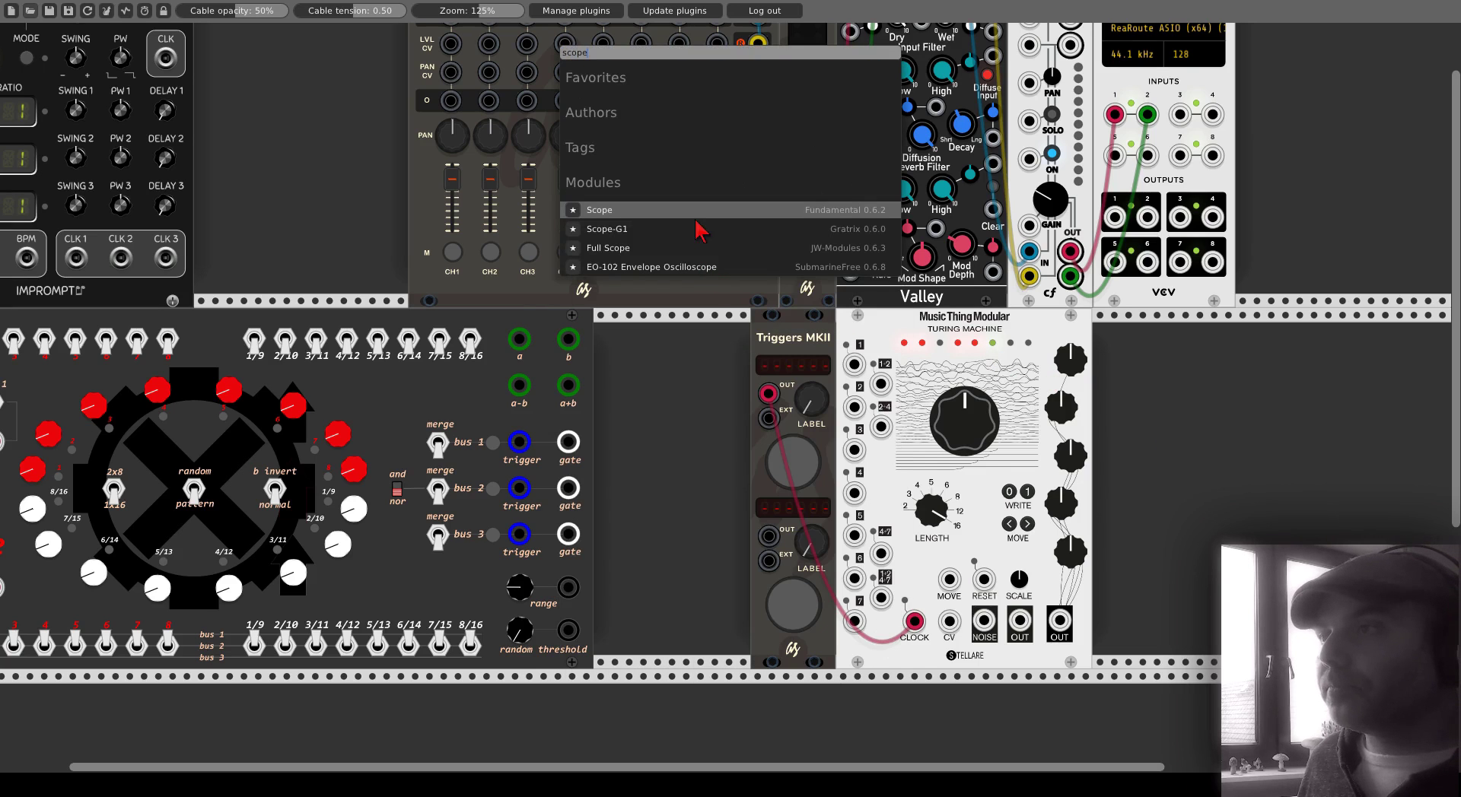
pyautogui.click(694, 213)
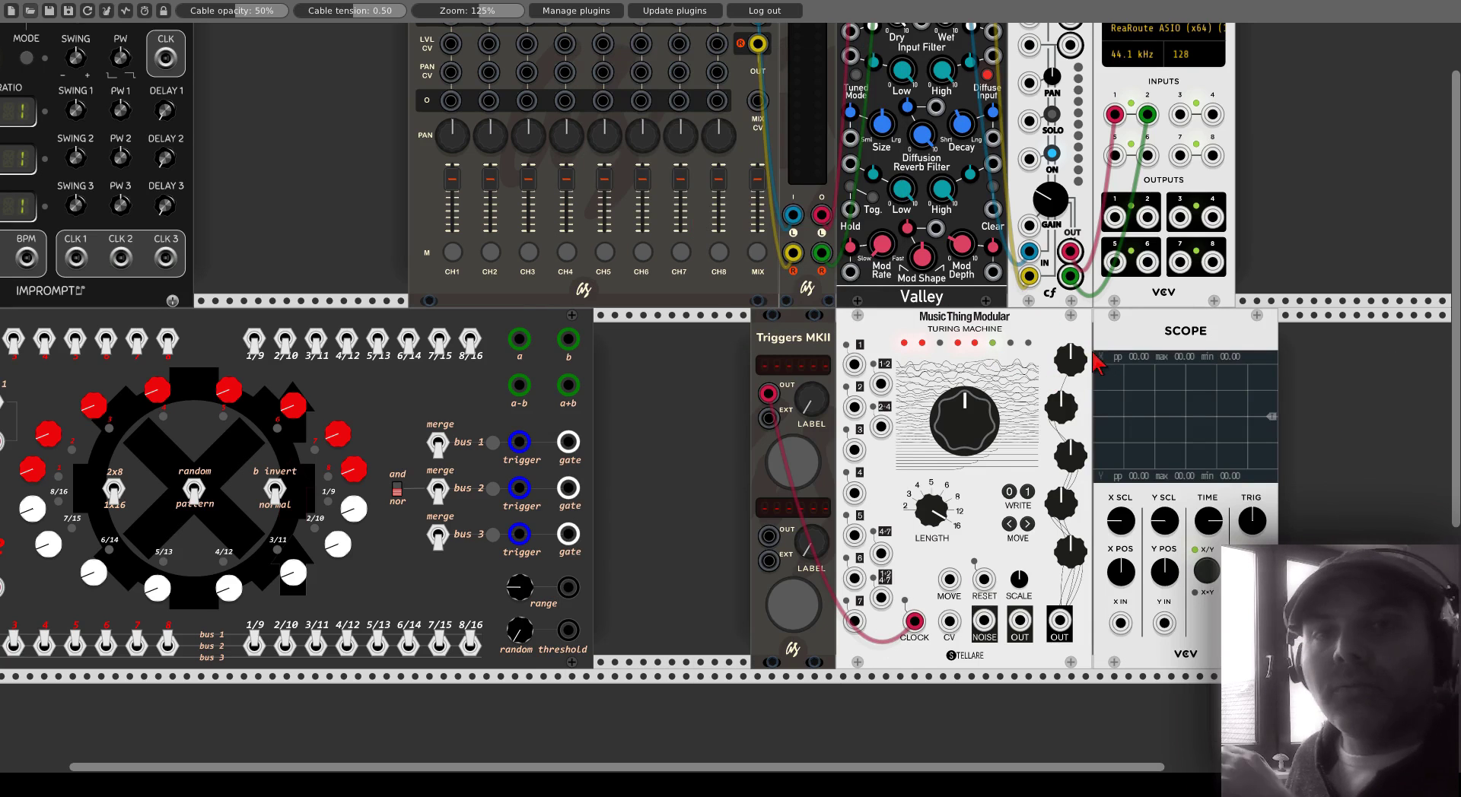
# - Turn the Turing Machine's five expander knobs to minimum and patch the output below them into the Scope's X input
pyautogui.moveTo(1072, 359); pyautogui.dragTo(1073, 388)
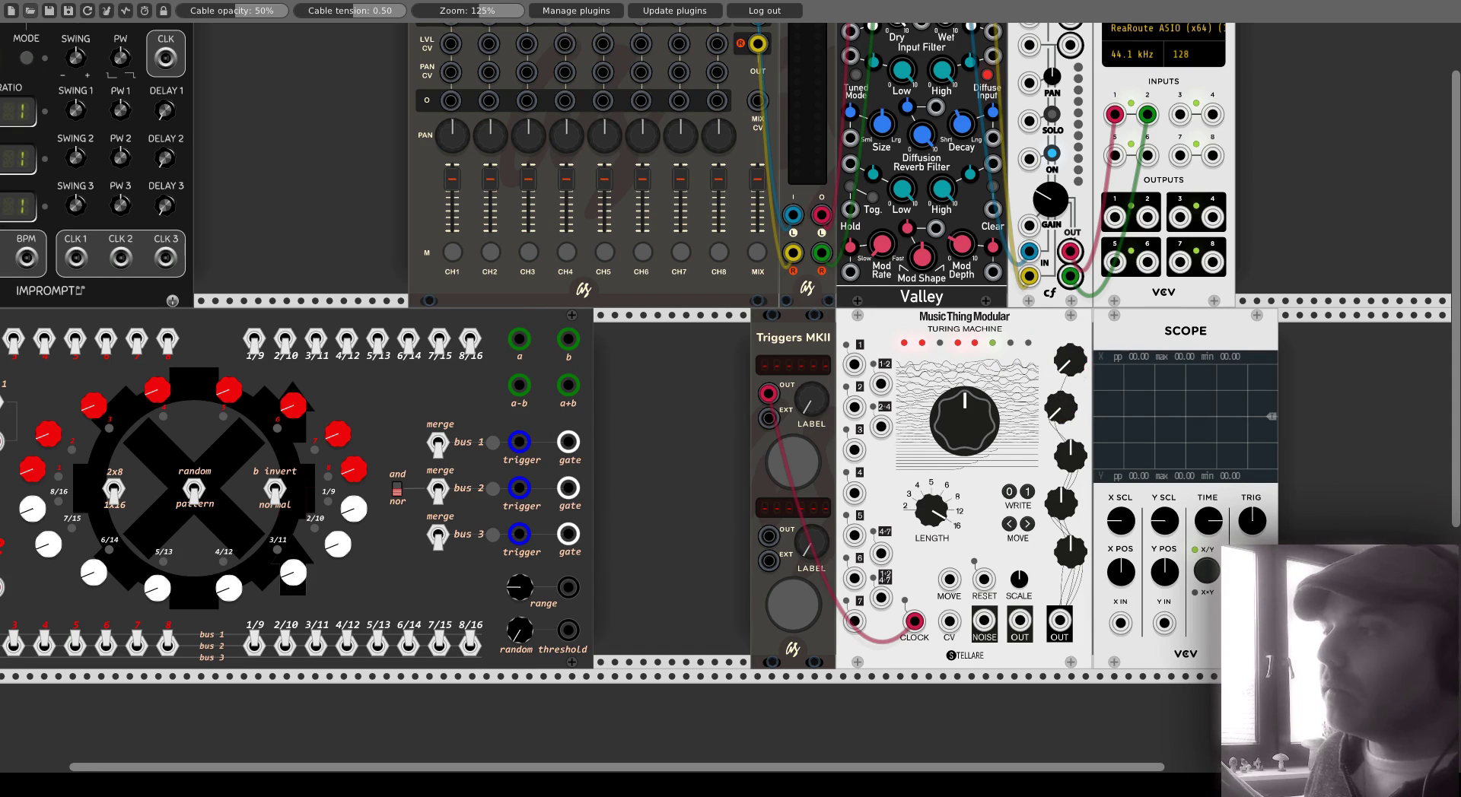
pyautogui.moveTo(1069, 454); pyautogui.dragTo(1063, 580)
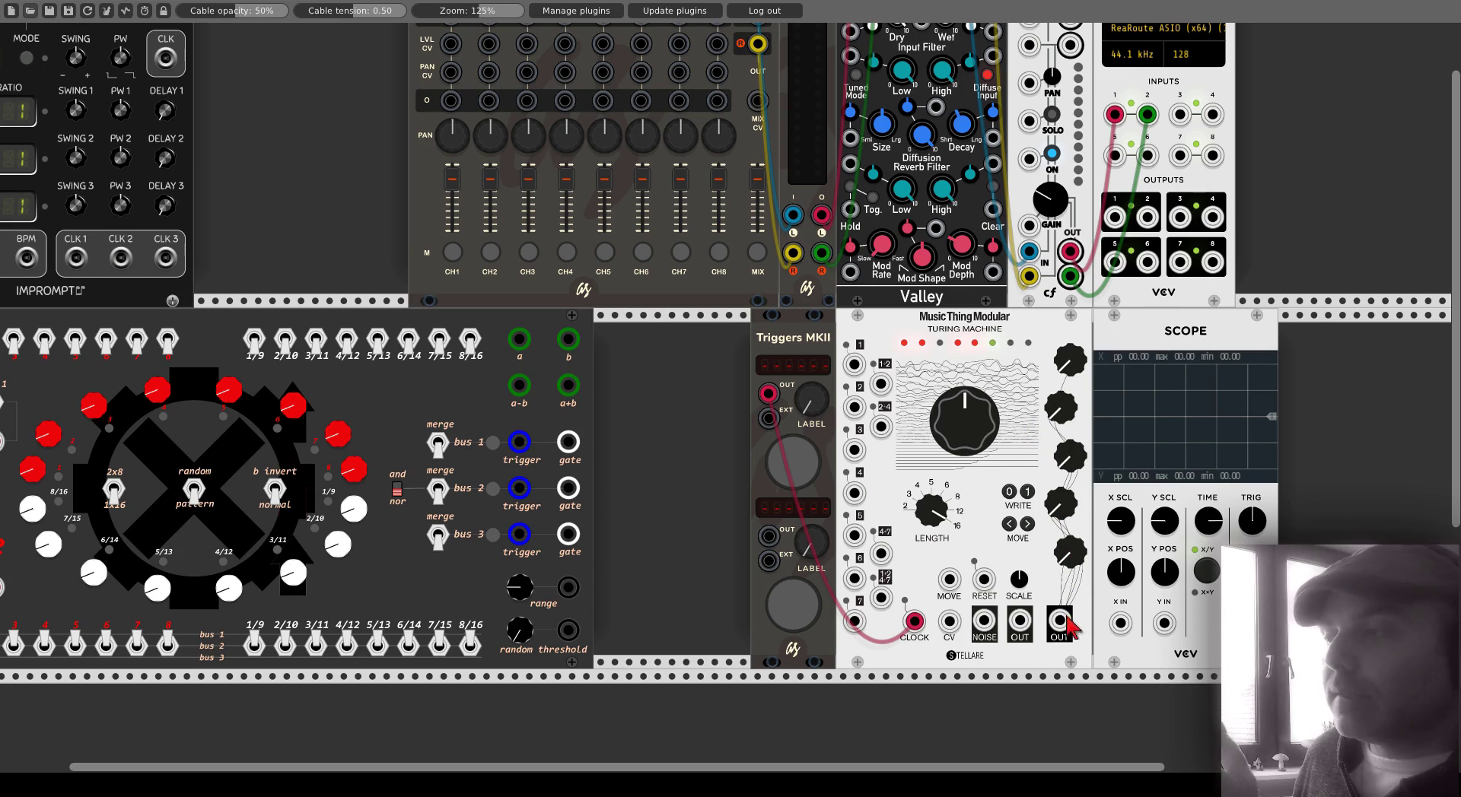
pyautogui.moveTo(1059, 621); pyautogui.dragTo(1119, 625)
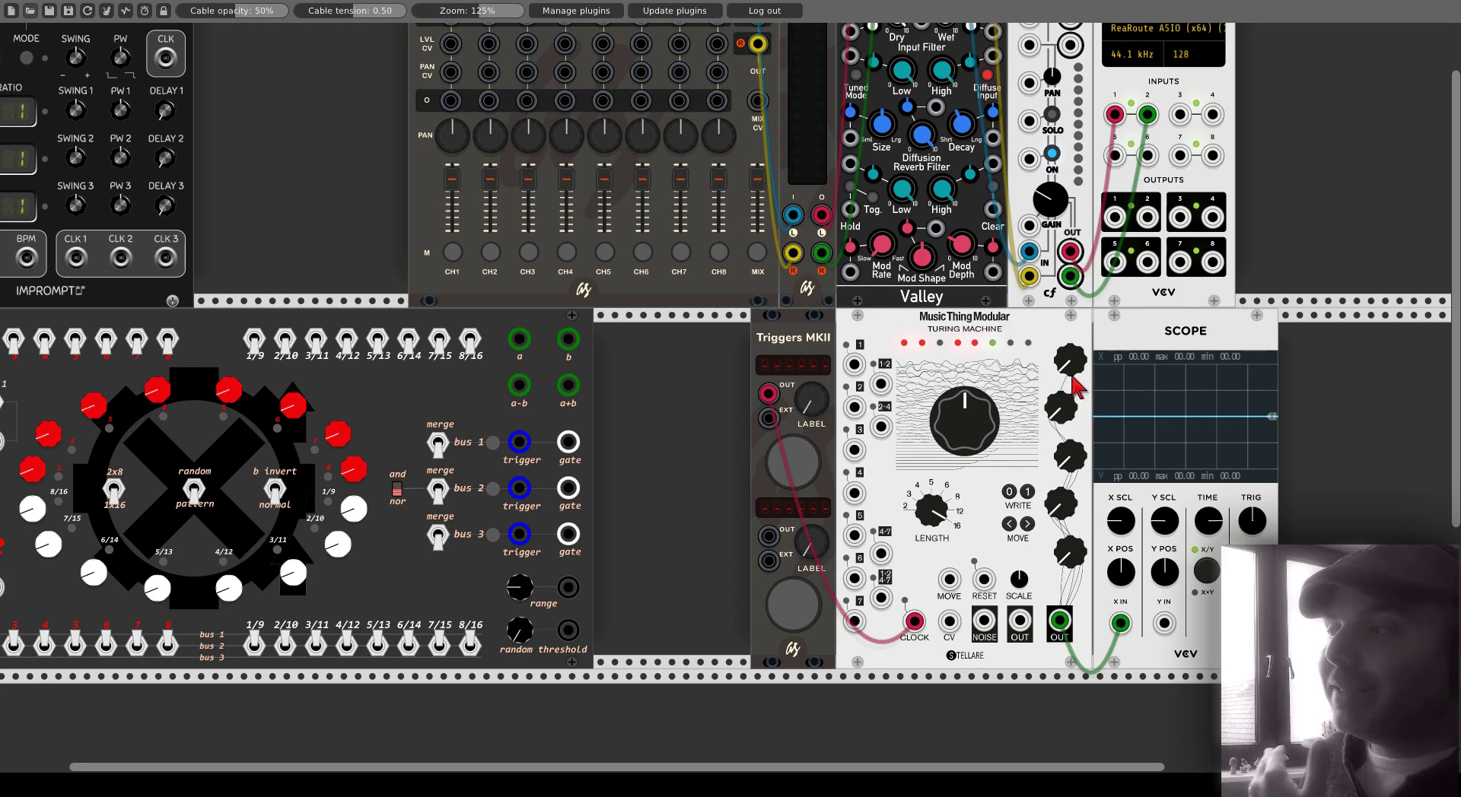
# - Insert an ML Volt Meter between the Turing Machine and the Scope, closing all gaps between the modules after Klee
pyautogui.moveTo(1103, 356); pyautogui.dragTo(1232, 359)
pyautogui.doubleClick(1139, 384)
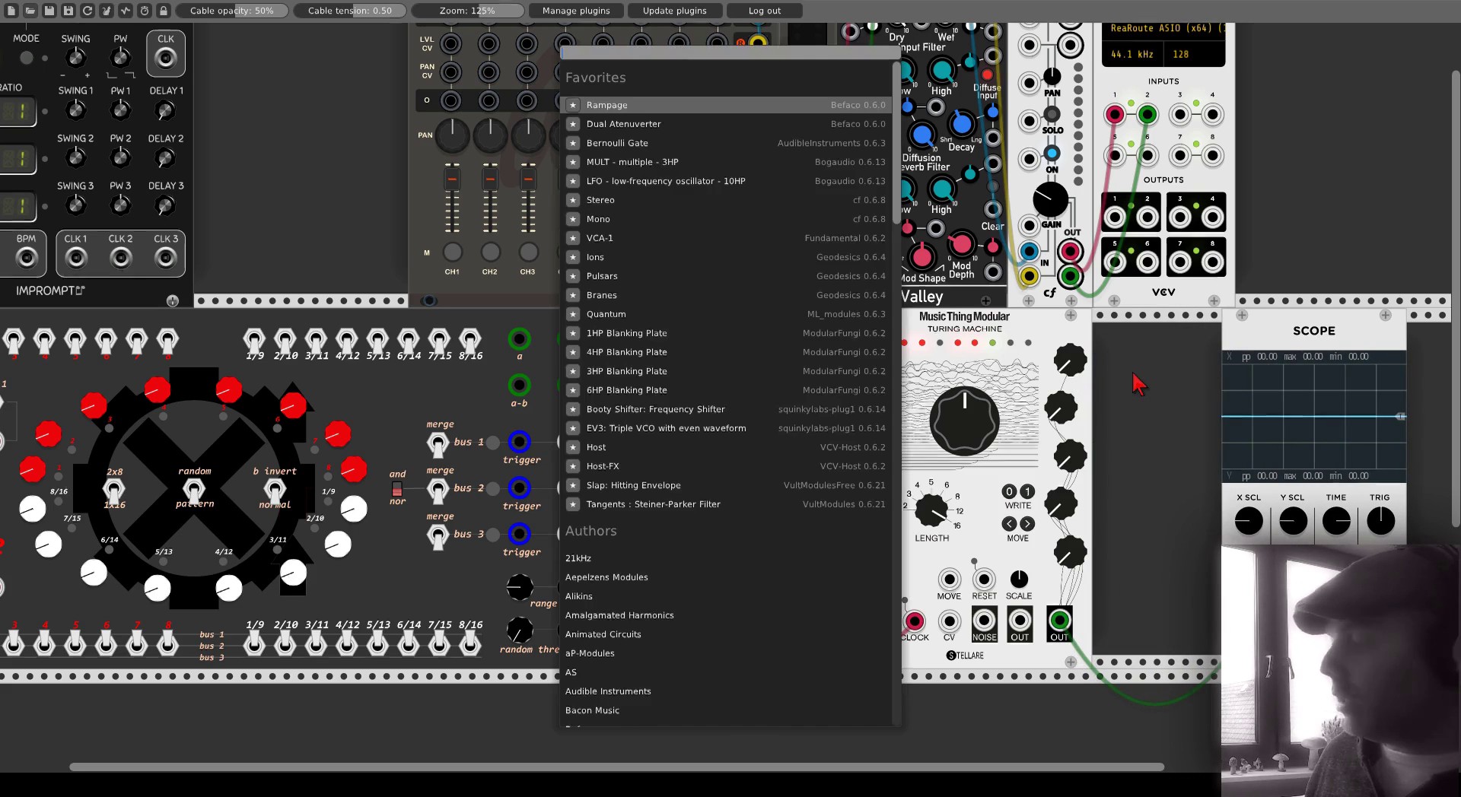
pyautogui.write('volt')
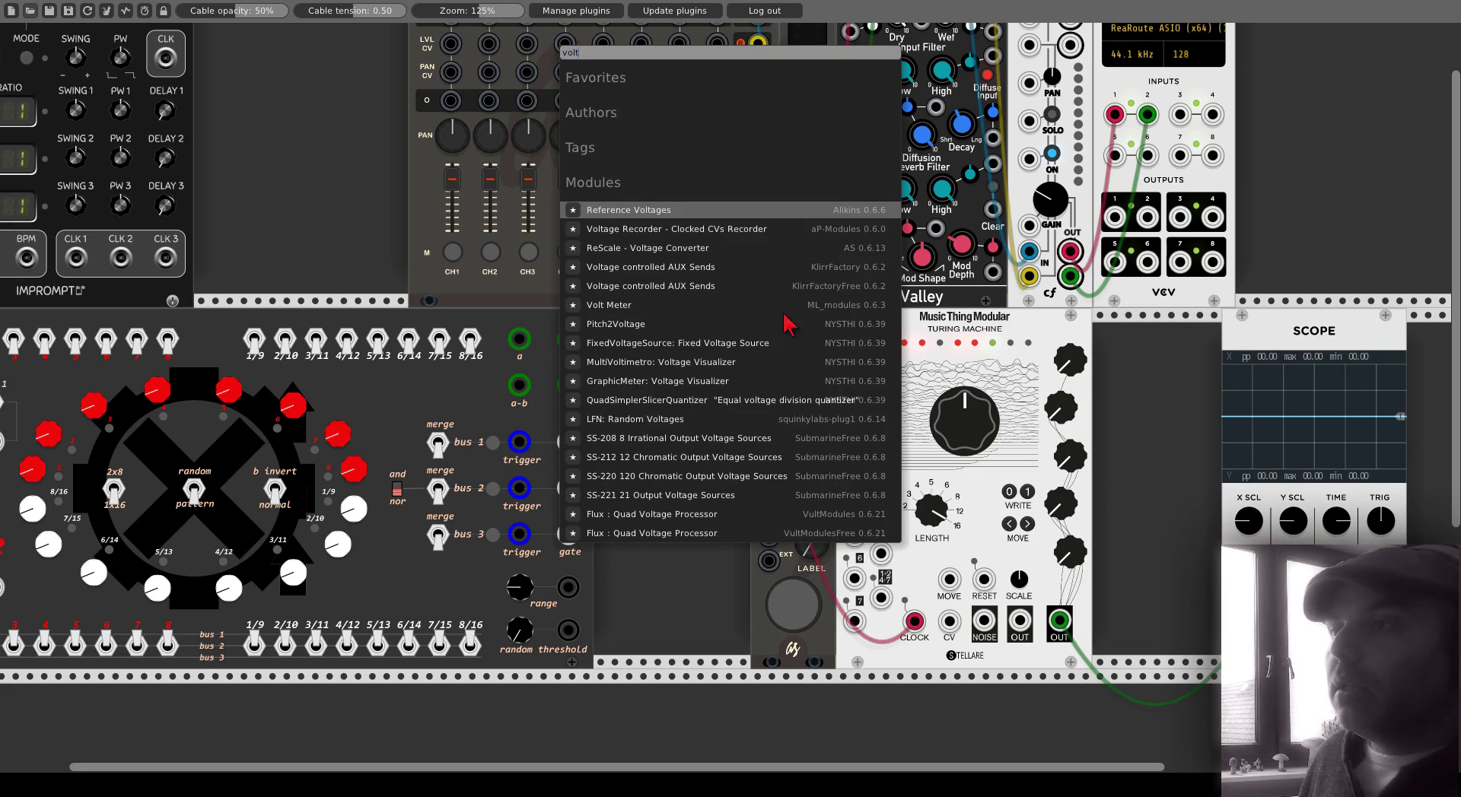
pyautogui.click(721, 305)
pyautogui.moveTo(797, 339); pyautogui.dragTo(638, 338)
pyautogui.moveTo(875, 320); pyautogui.dragTo(717, 325)
pyautogui.moveTo(1133, 327); pyautogui.dragTo(976, 329)
pyautogui.moveTo(1329, 338); pyautogui.dragTo(1158, 338)
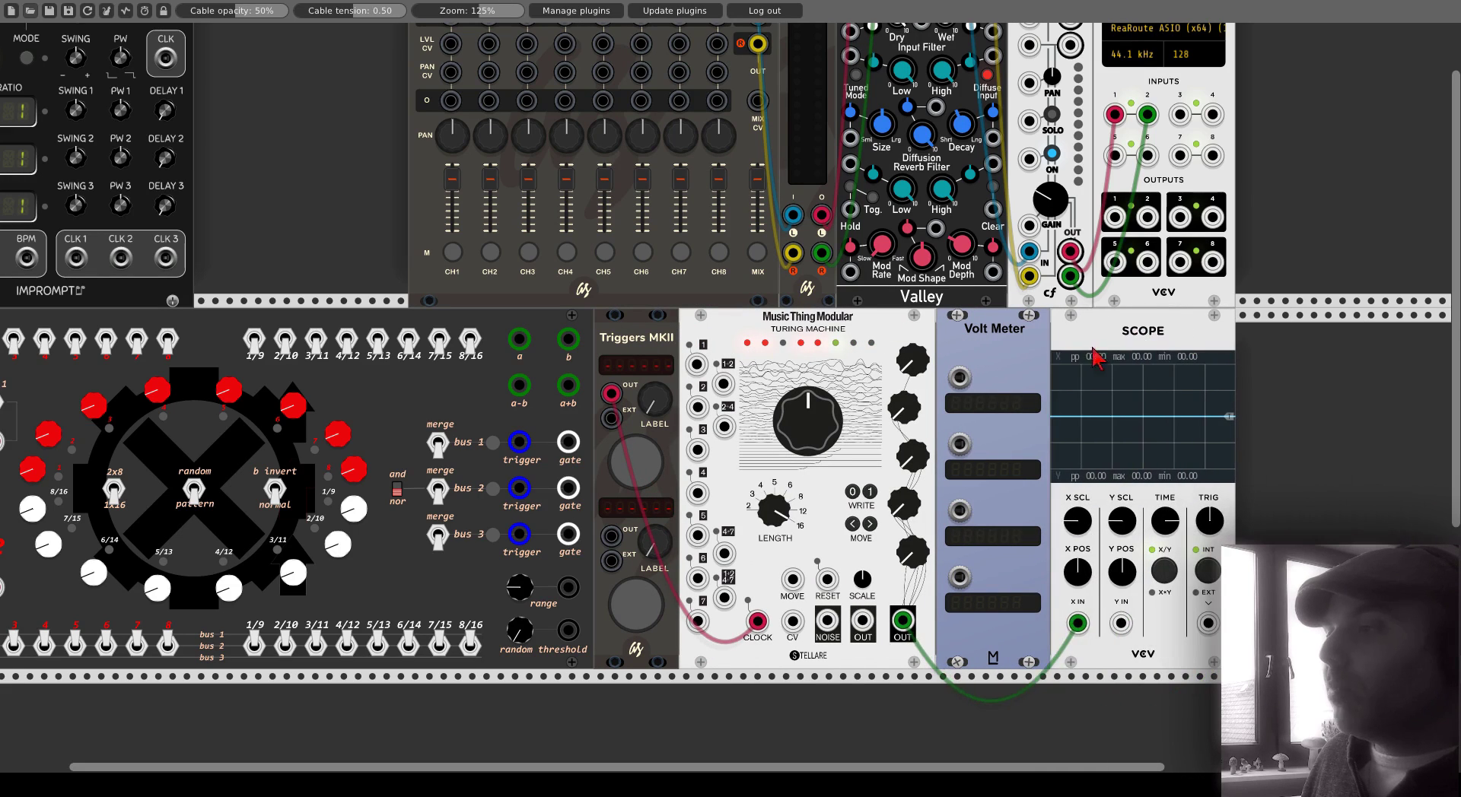
# - Patch the Turing Machine's expander output into the Volt Meter's first input and raise the five knobs to about 2 V each
pyautogui.moveTo(959, 377); pyautogui.dragTo(902, 621)
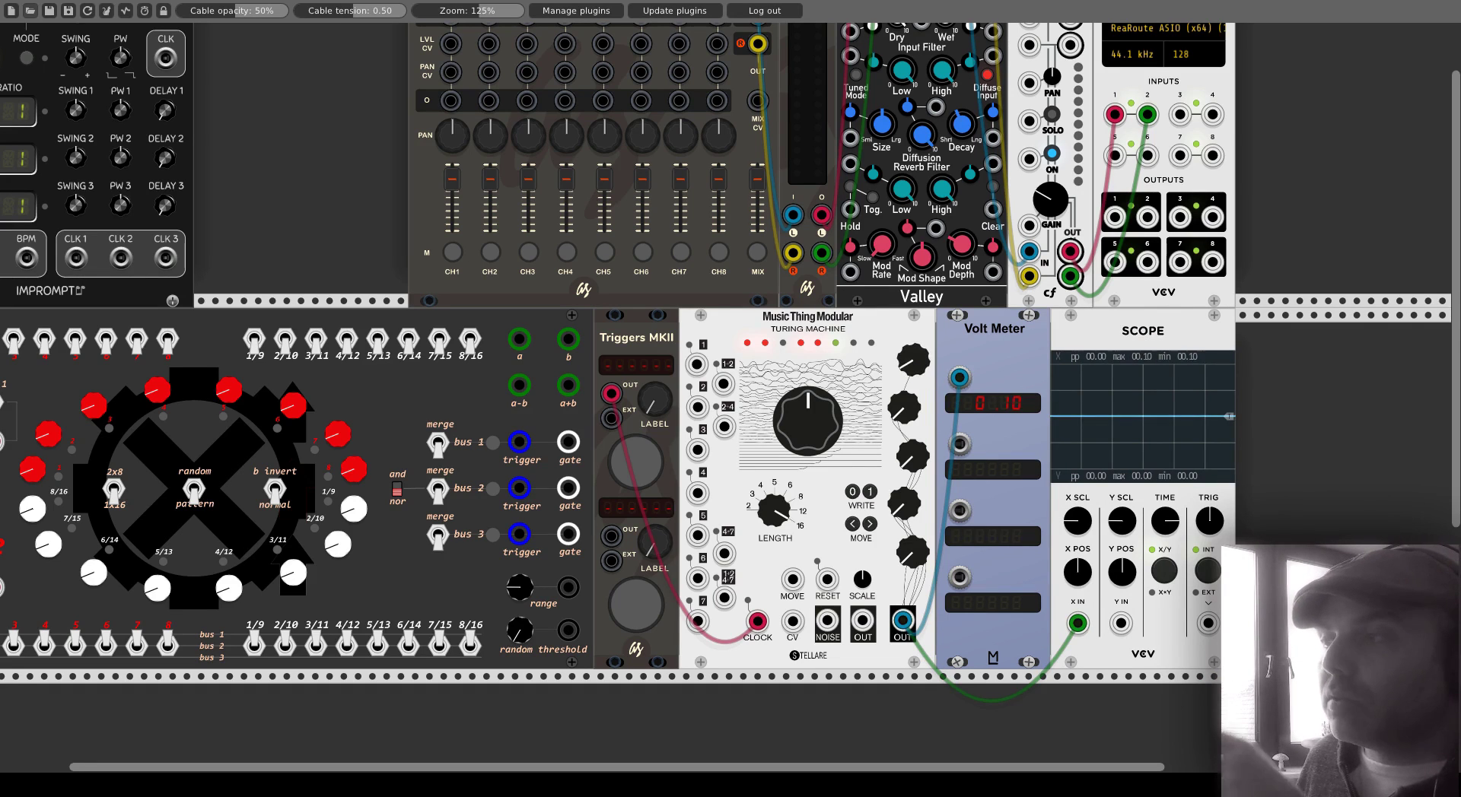
pyautogui.moveTo(938, 364)
pyautogui.mouseDown()
pyautogui.moveTo(938, 352)
pyautogui.moveTo(938, 364)
pyautogui.mouseUp()
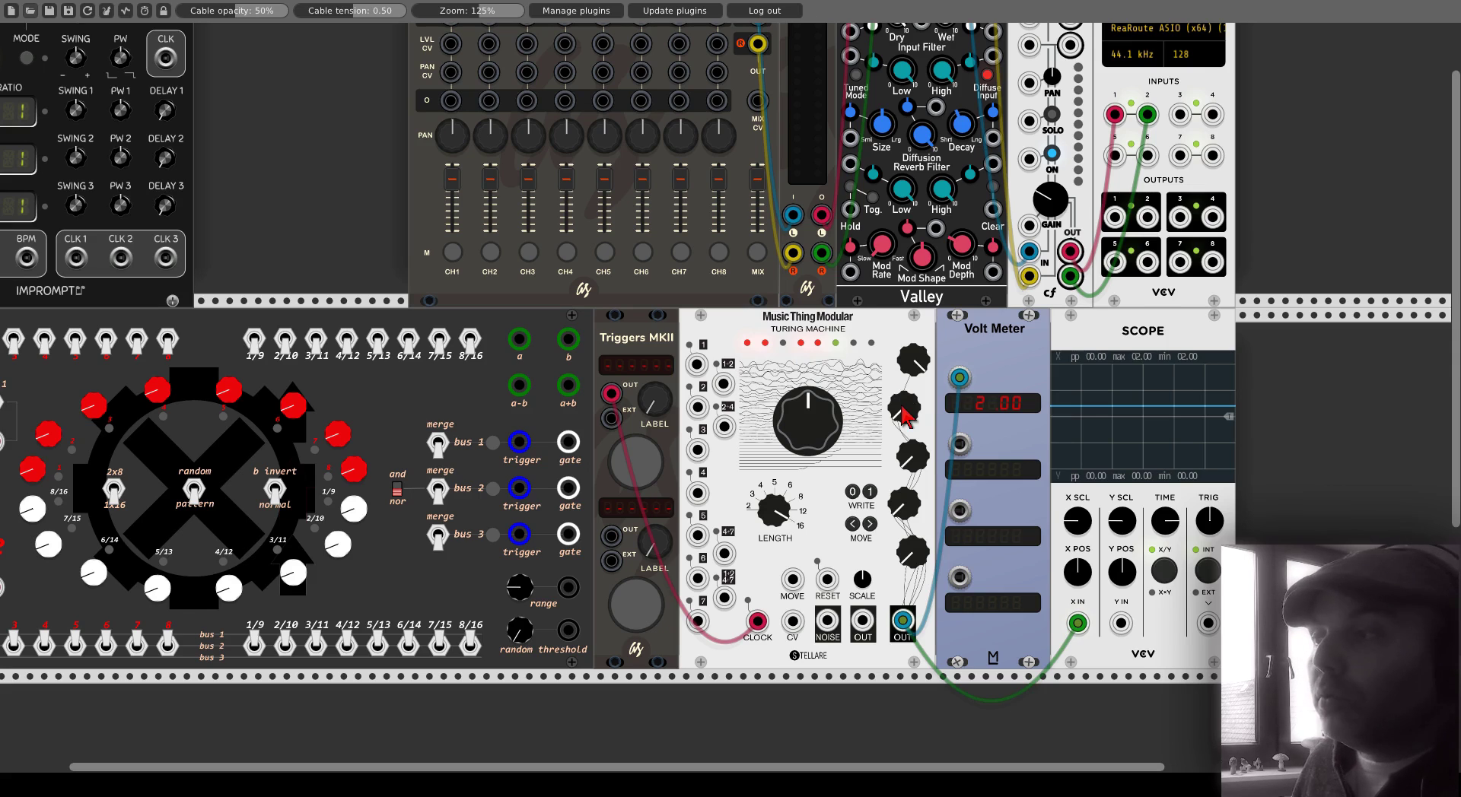
pyautogui.moveTo(904, 415); pyautogui.dragTo(904, 410)
pyautogui.moveTo(905, 415); pyautogui.dragTo(906, 414)
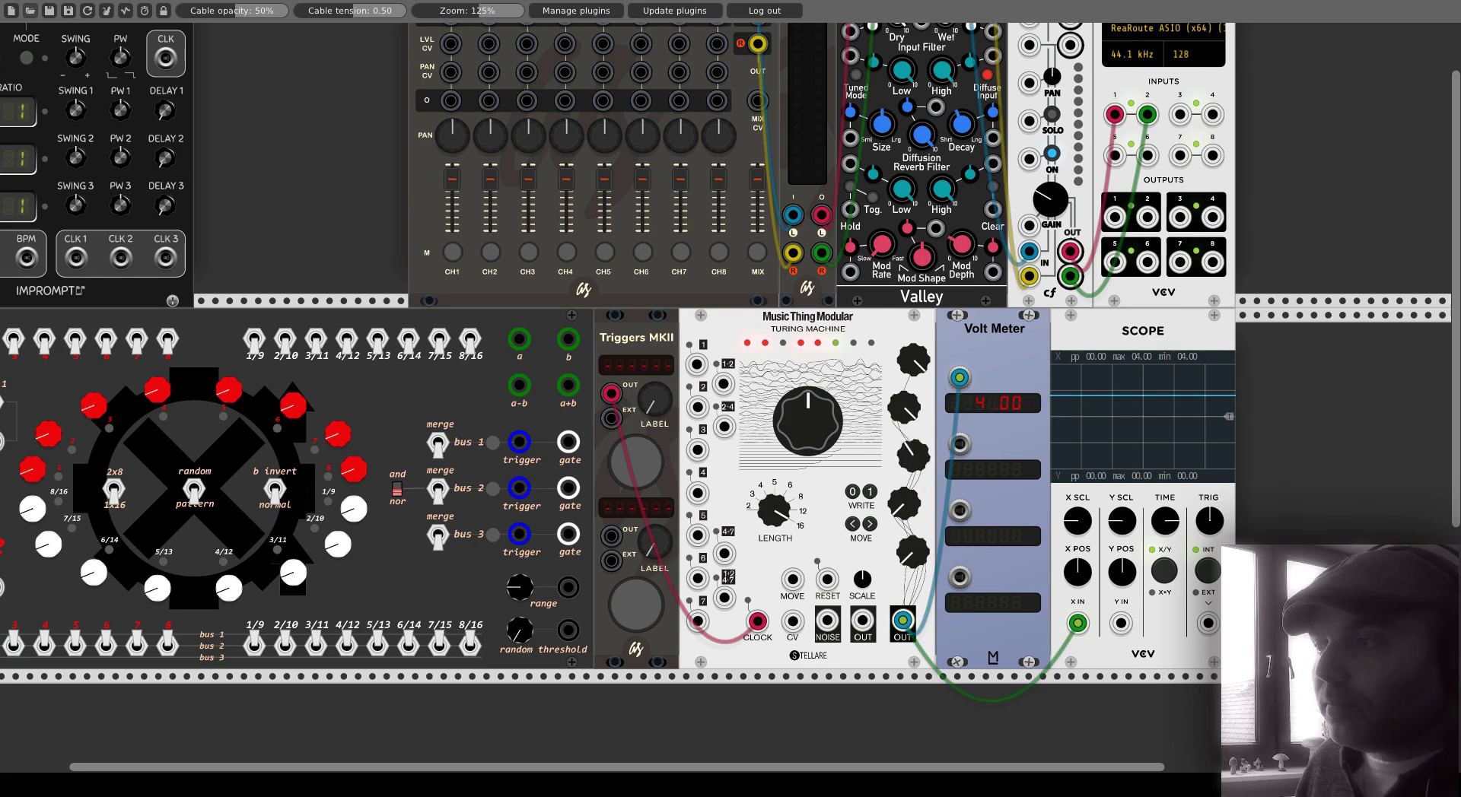
pyautogui.moveTo(915, 459); pyautogui.dragTo(918, 469)
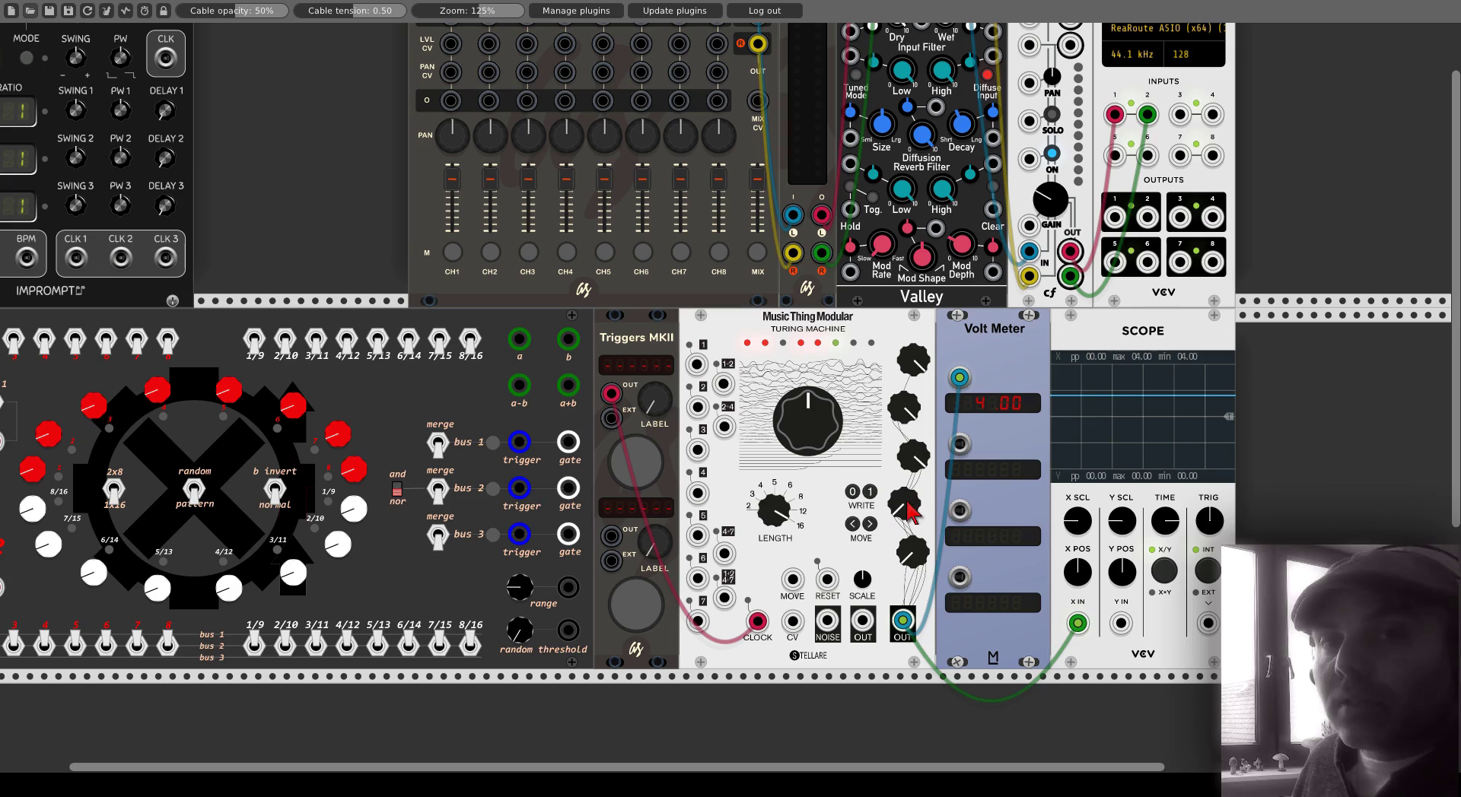
pyautogui.moveTo(909, 520); pyautogui.dragTo(909, 485)
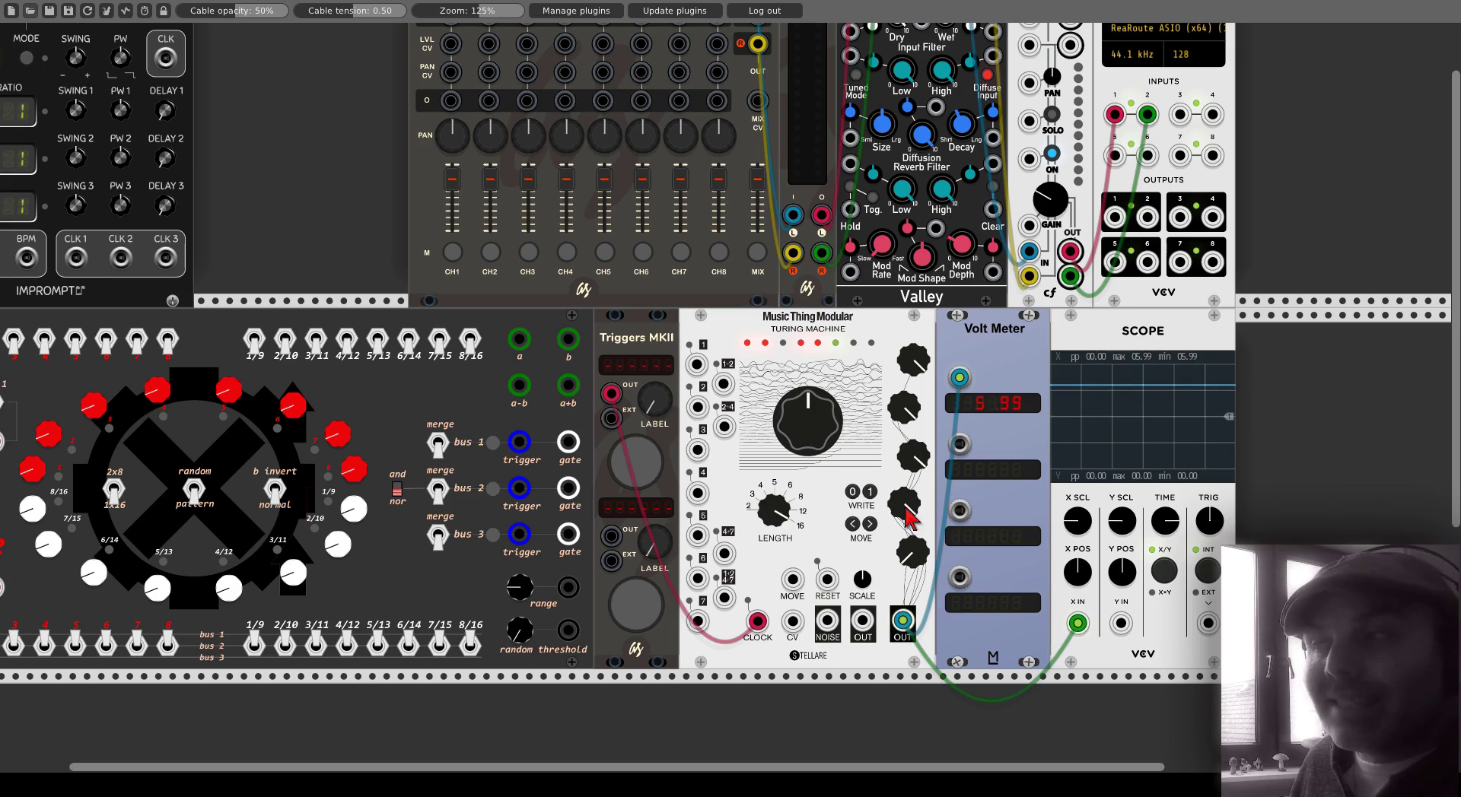
pyautogui.moveTo(904, 553); pyautogui.dragTo(915, 537)
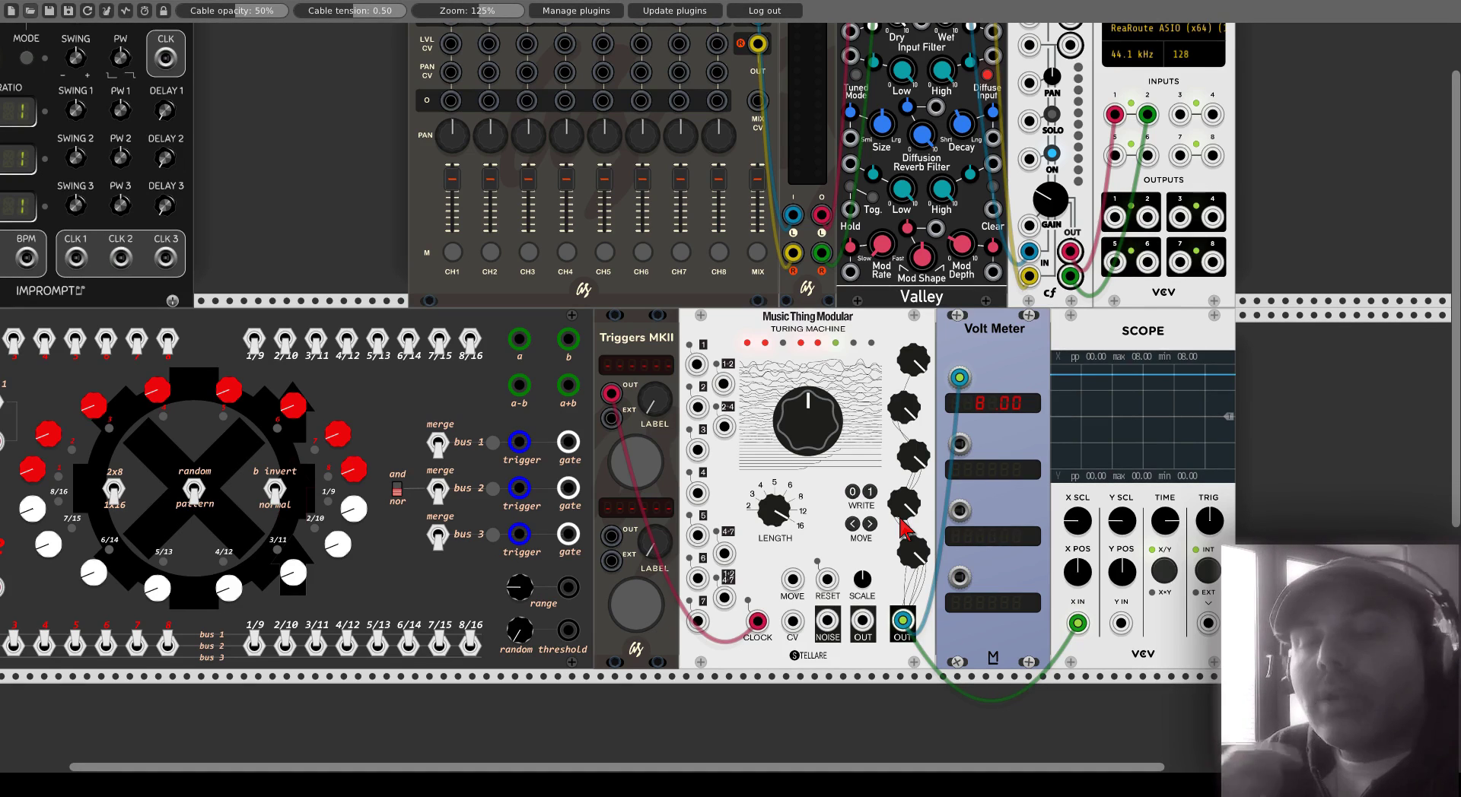
# - Advance the Turing Machine's shift register manually with the first trigger until all five knobs' bits are active
pyautogui.click(633, 461)
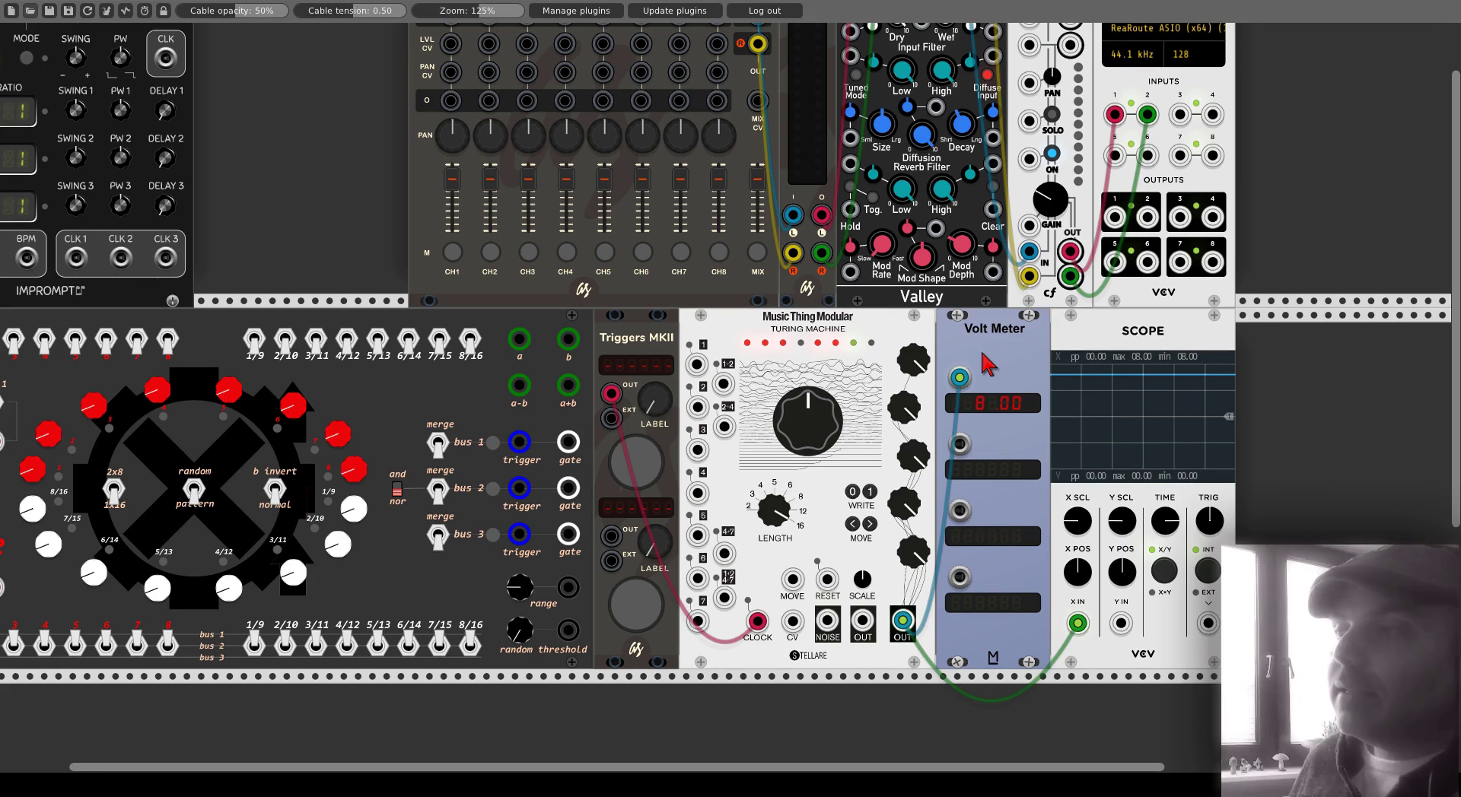
pyautogui.click(647, 461)
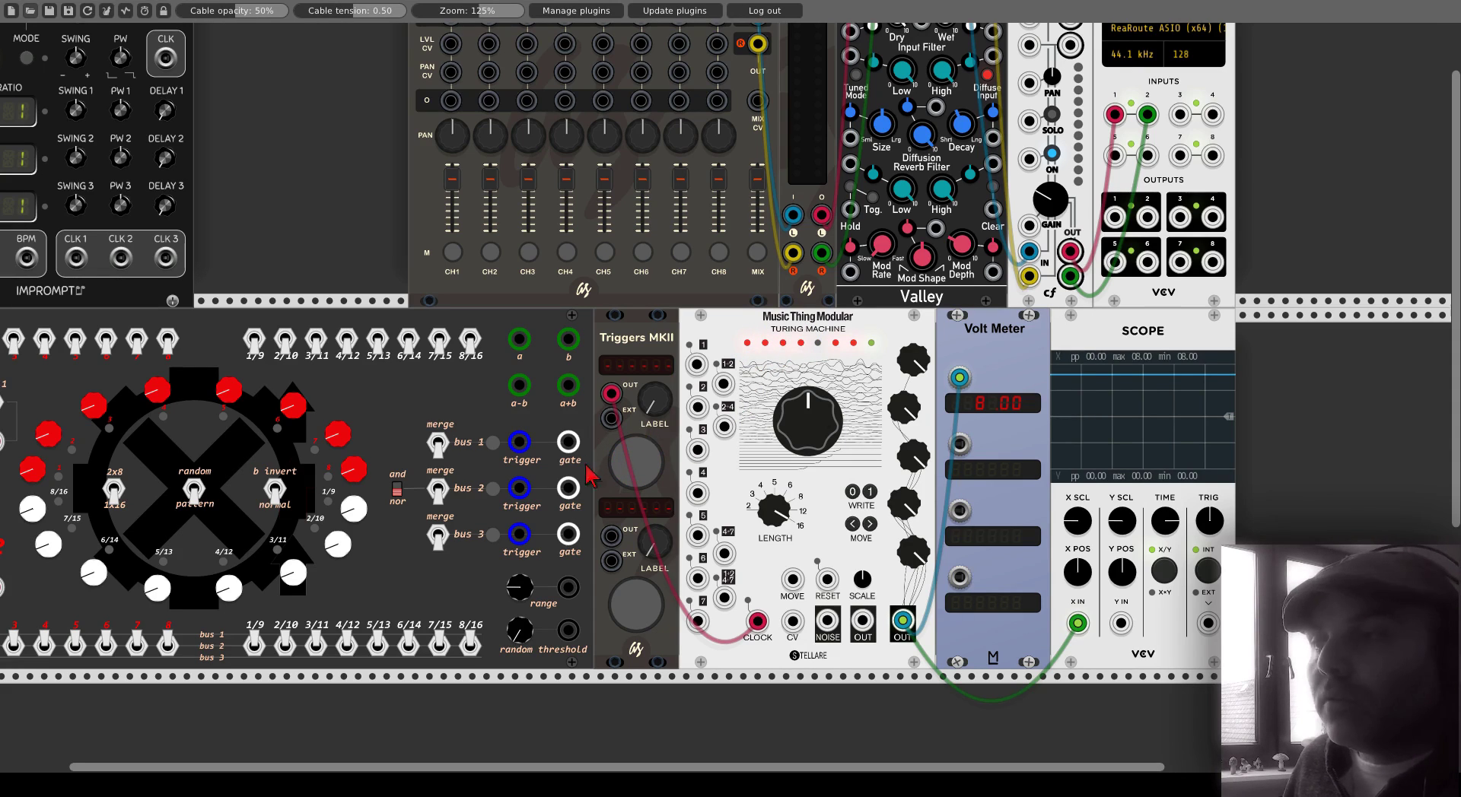
pyautogui.click(636, 461)
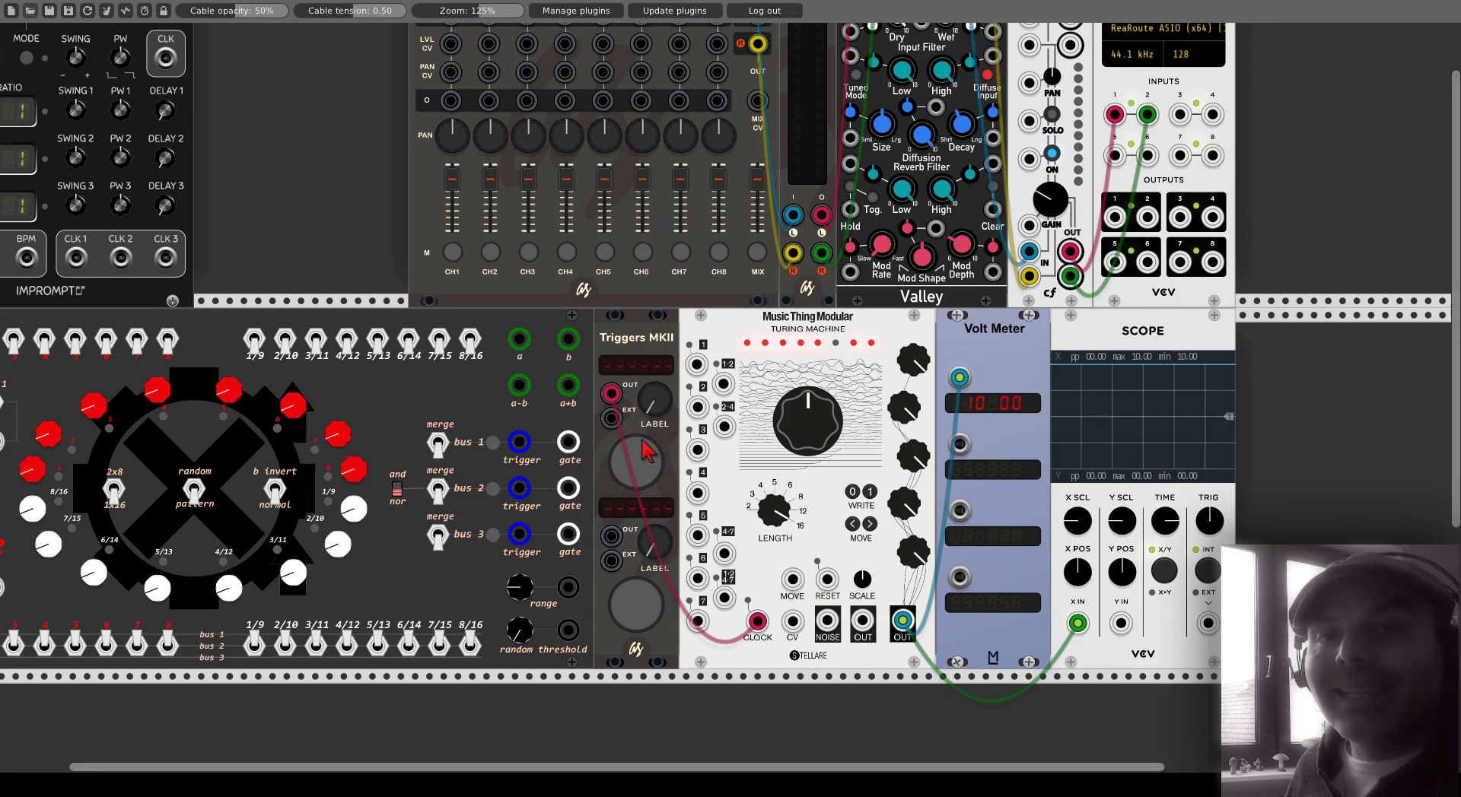
# - Delete the Triggers MKII, Turing Machine and Volt Meter modules, and move the Scope directly beside Klee
pyautogui.rightClick(635, 331)
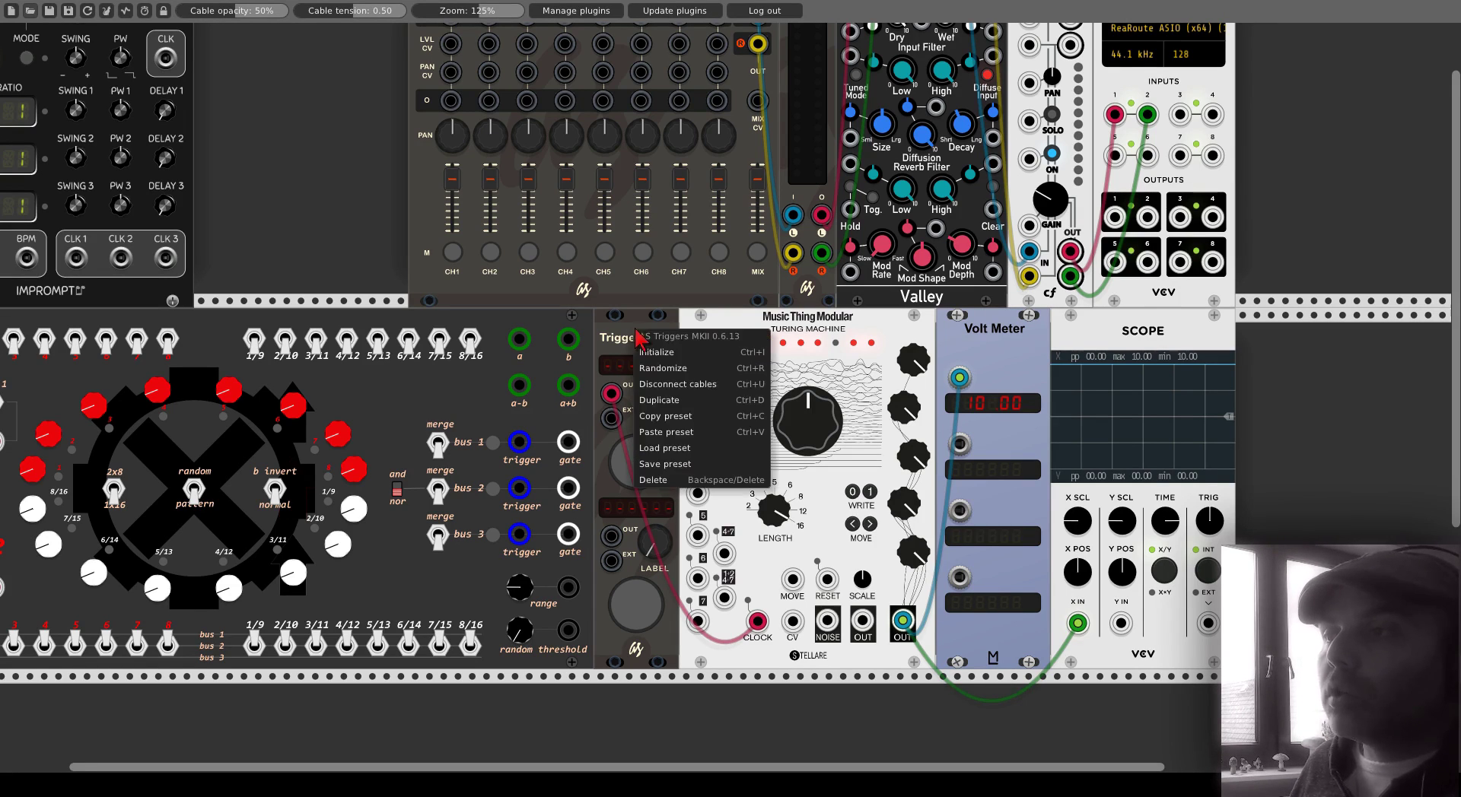
pyautogui.click(651, 480)
pyautogui.rightClick(726, 334)
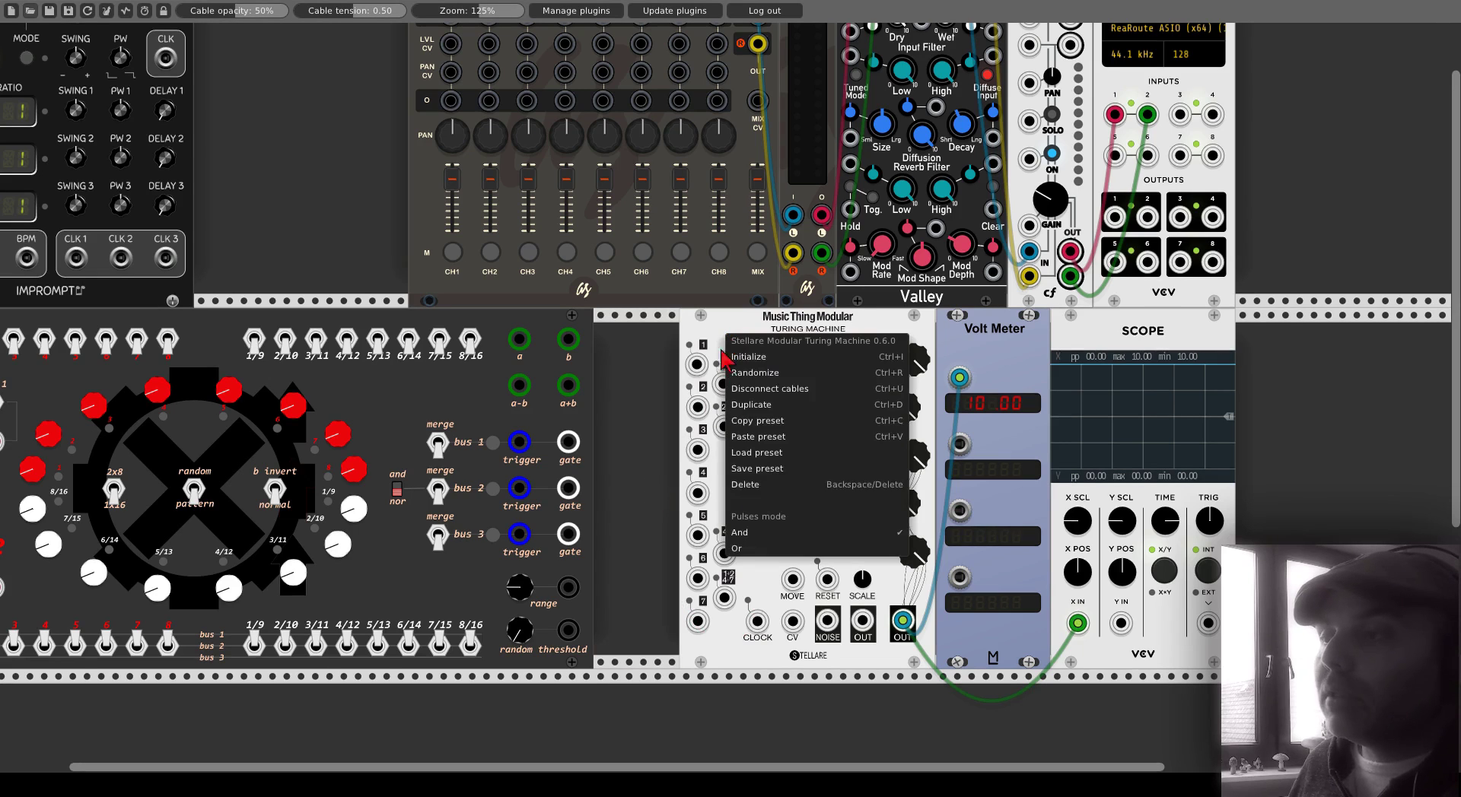
pyautogui.click(746, 485)
pyautogui.rightClick(981, 318)
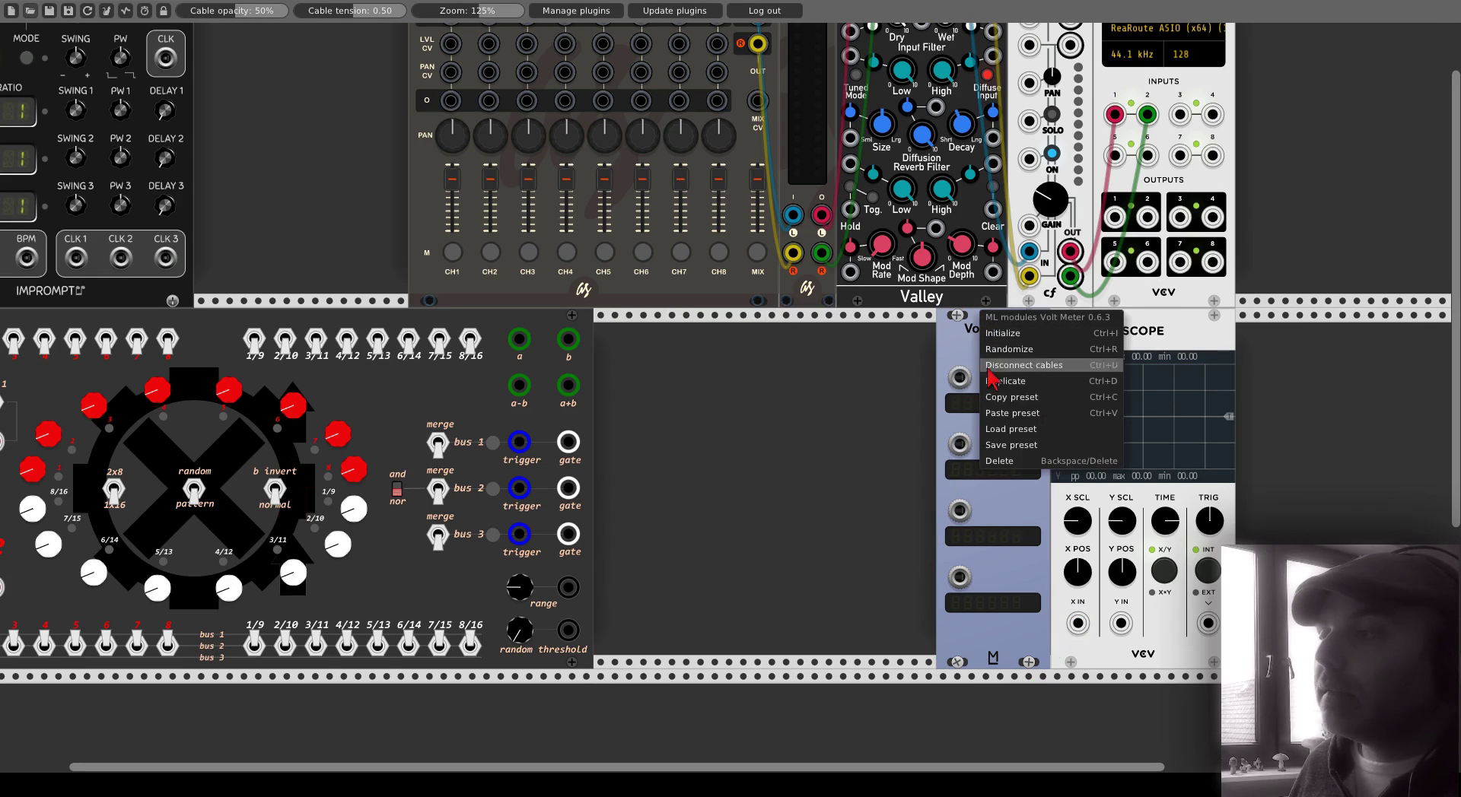
pyautogui.click(999, 462)
pyautogui.moveTo(1065, 397); pyautogui.dragTo(605, 392)
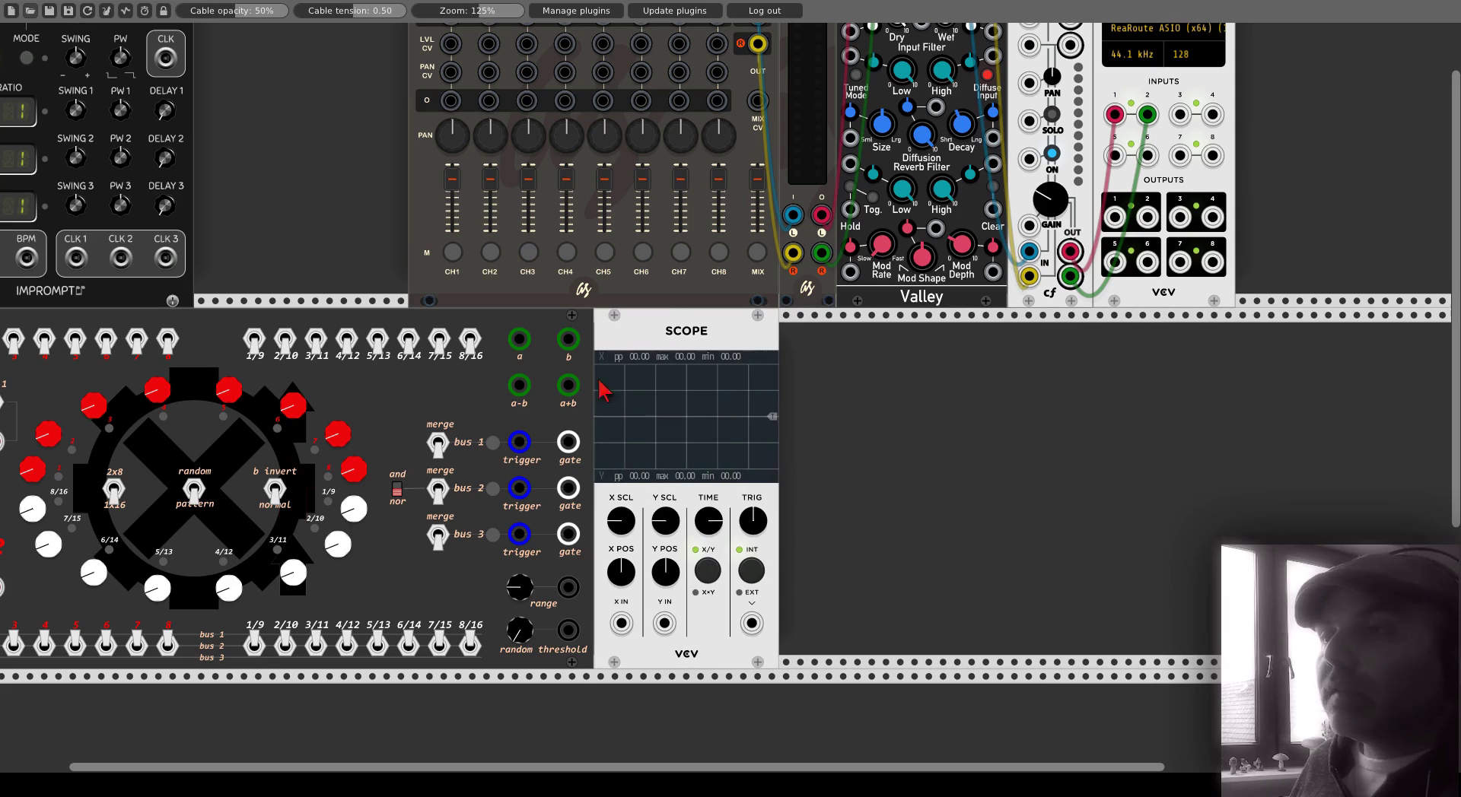
# - Switch on Klee's load pattern bit for step 1
pyautogui.hscroll(-3, 639, 759)
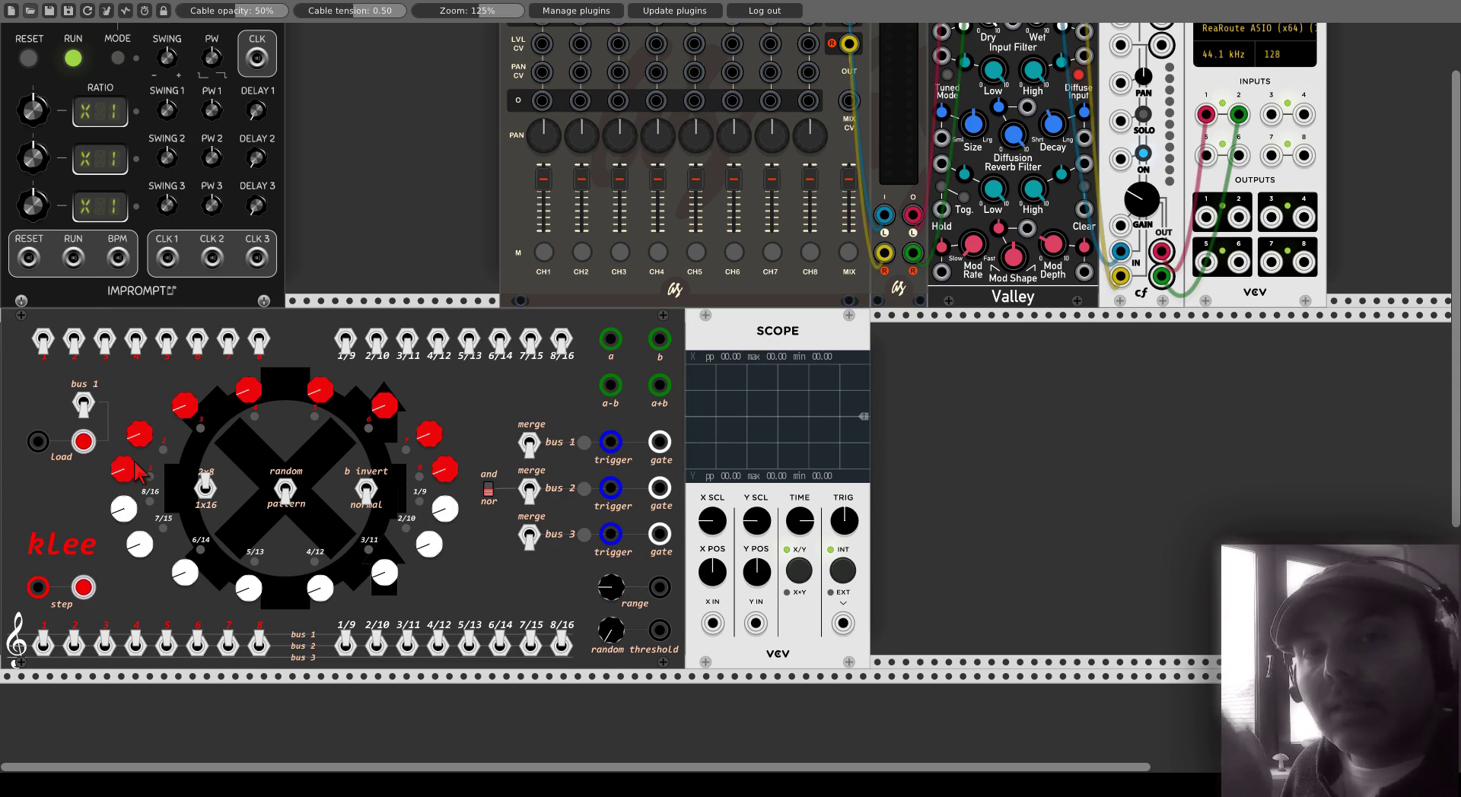
pyautogui.click(45, 352)
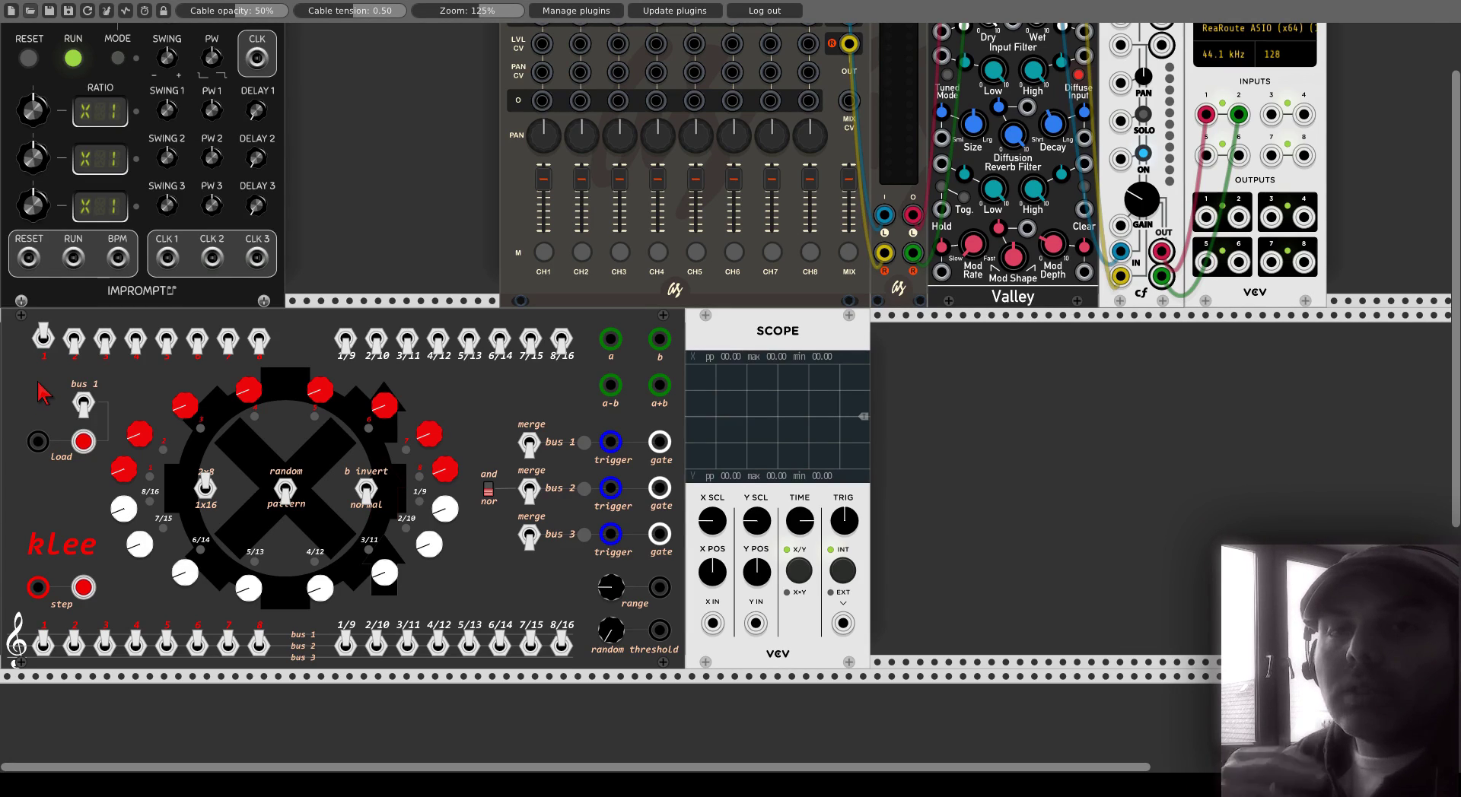
# - Toggle Klee's load pattern bits 3, 6 and 8 on and back off, and load the pattern with only bit 1
pyautogui.click(104, 339)
pyautogui.click(197, 338)
pyautogui.click(260, 339)
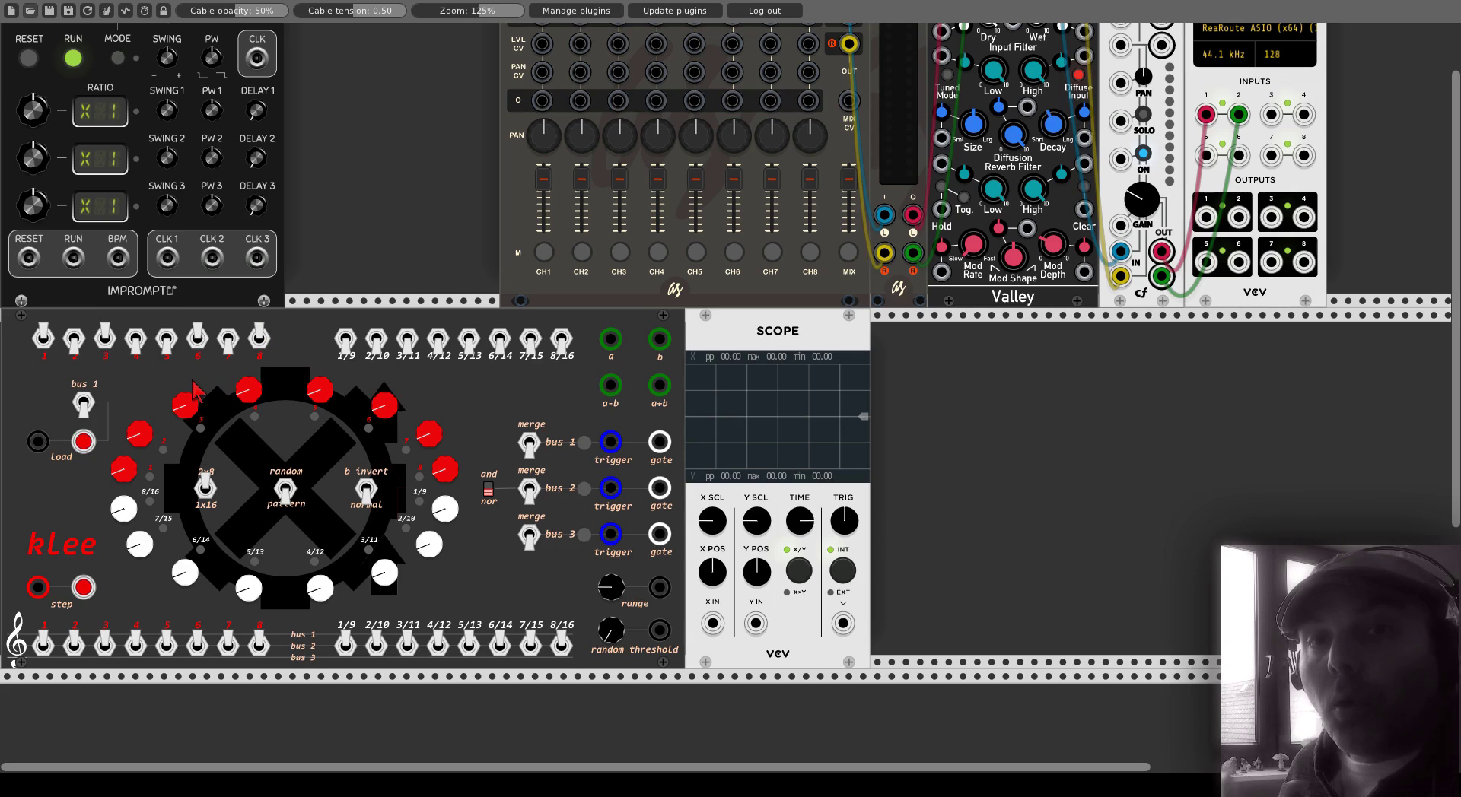
pyautogui.click(258, 339)
pyautogui.click(197, 336)
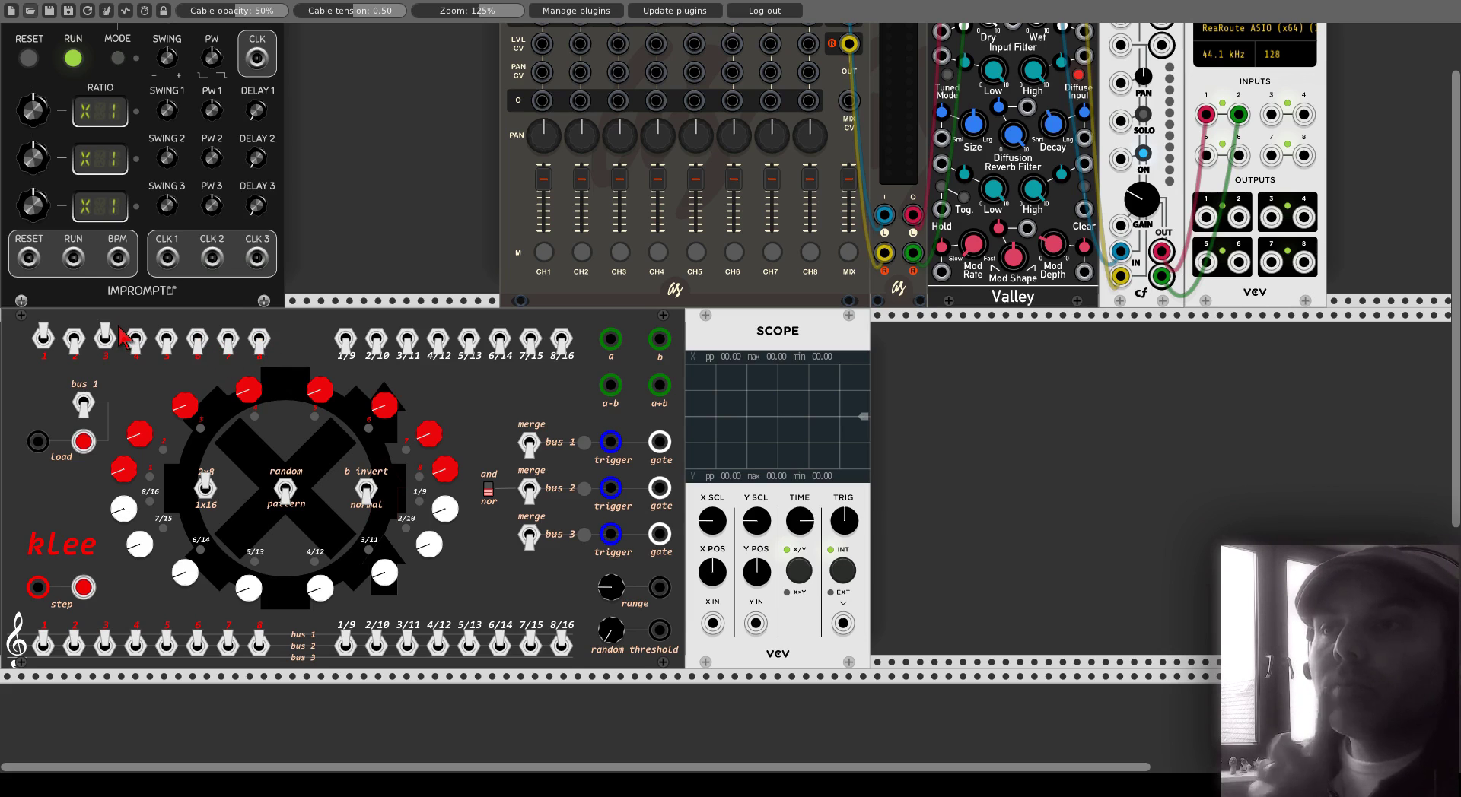
pyautogui.click(111, 334)
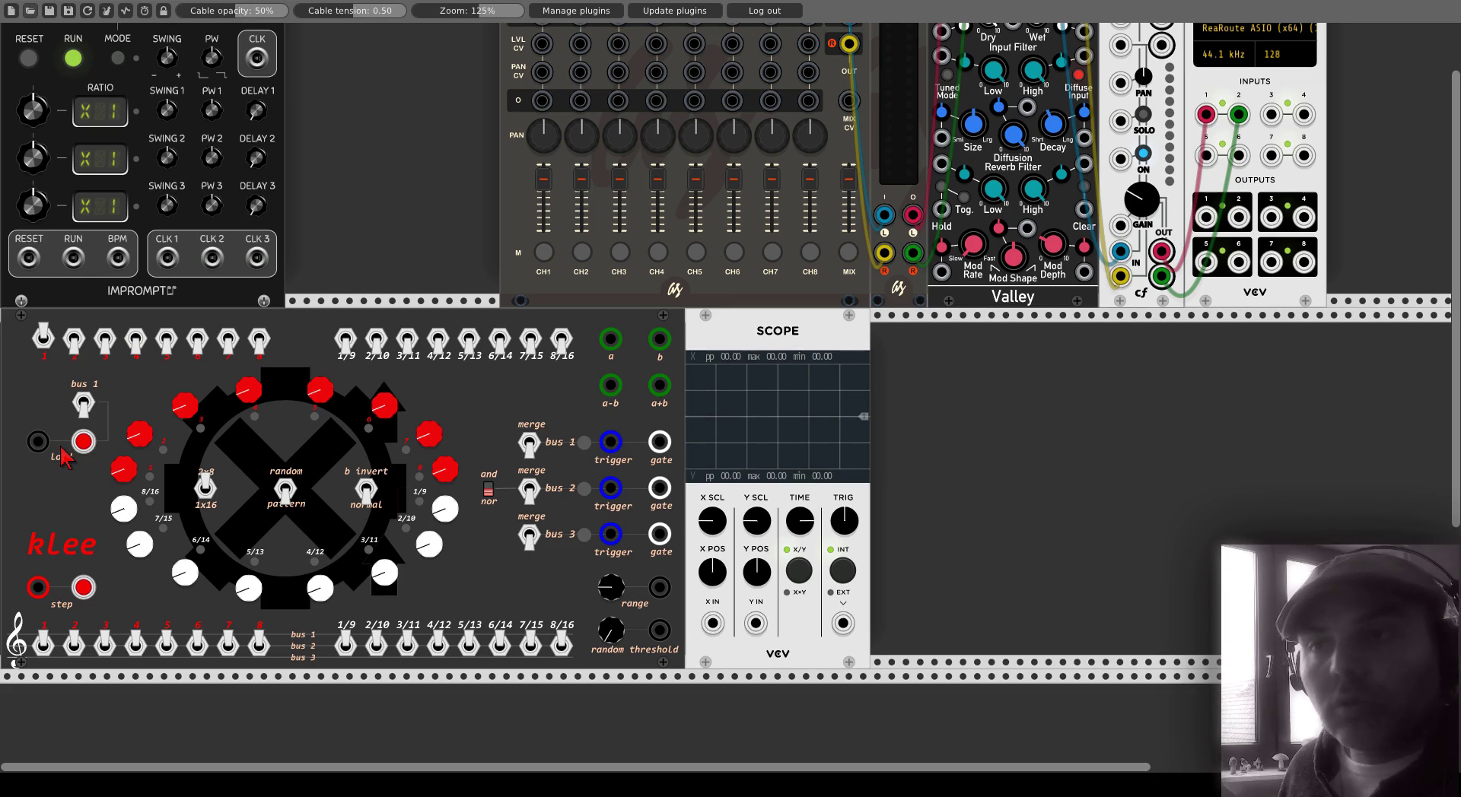
pyautogui.click(85, 445)
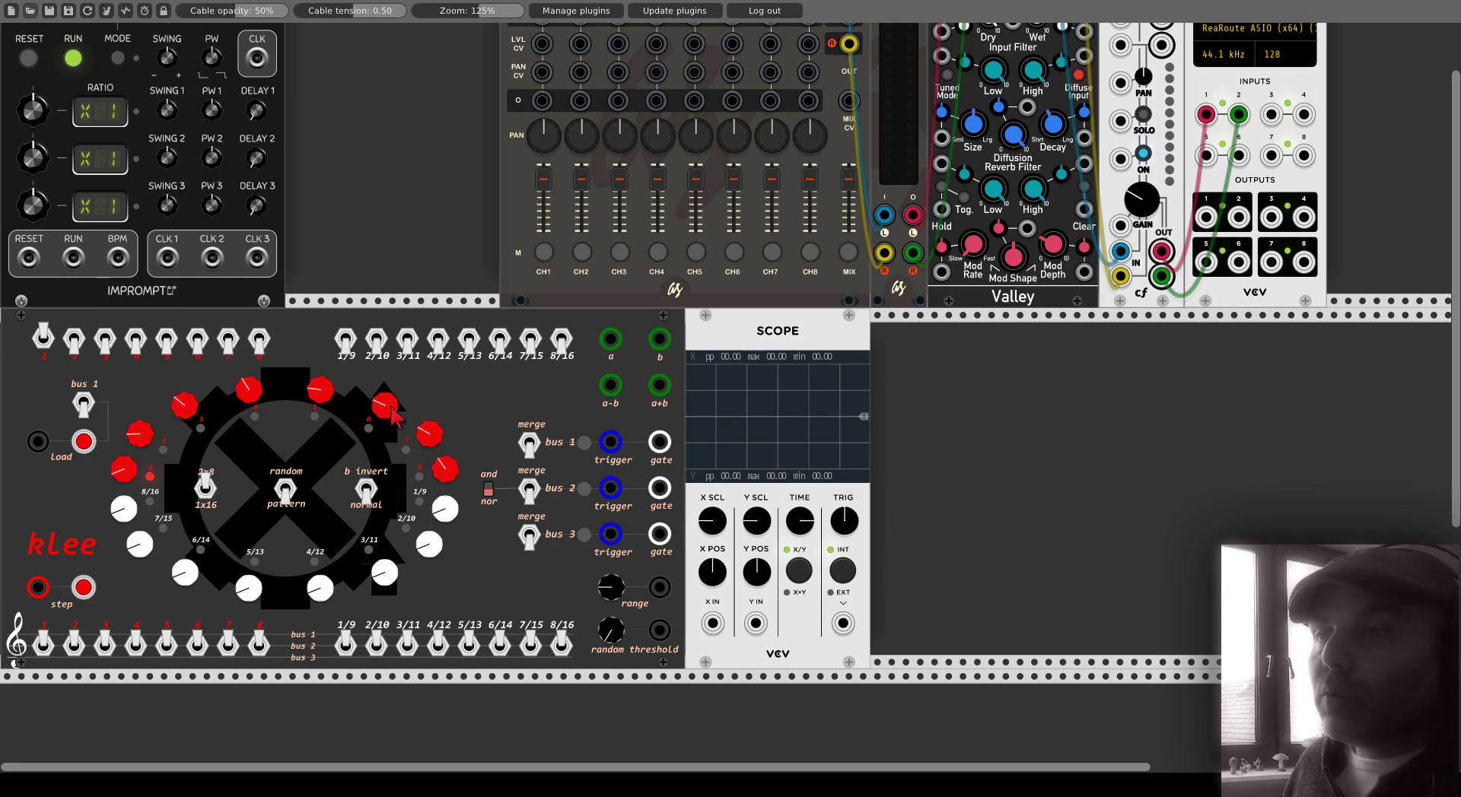
# - Add a Volt Meter beside the Scope and patch Klee's a output into the Scope's X input and the meter's first input
pyautogui.rightClick(896, 444)
pyautogui.write('volt')
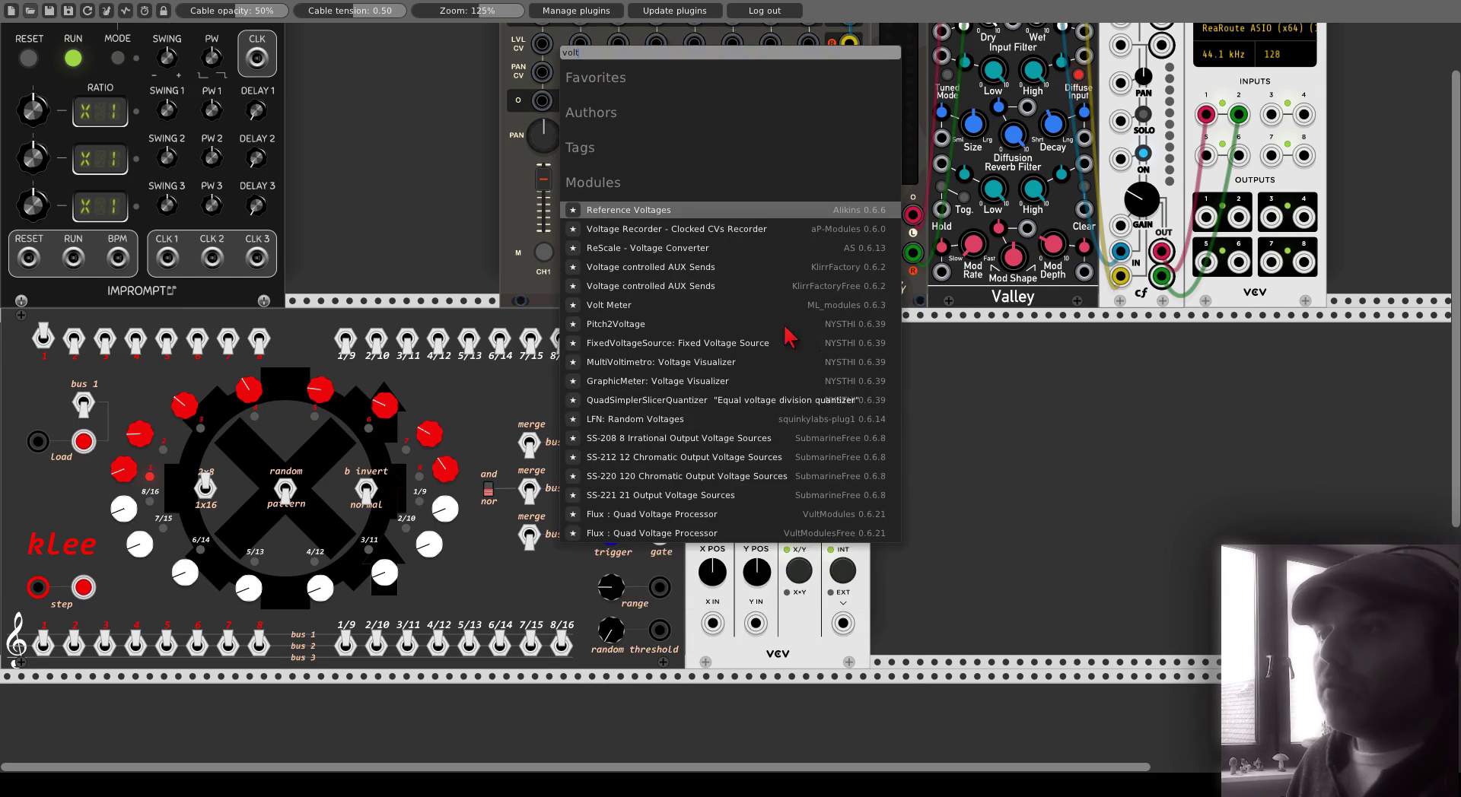
pyautogui.click(632, 308)
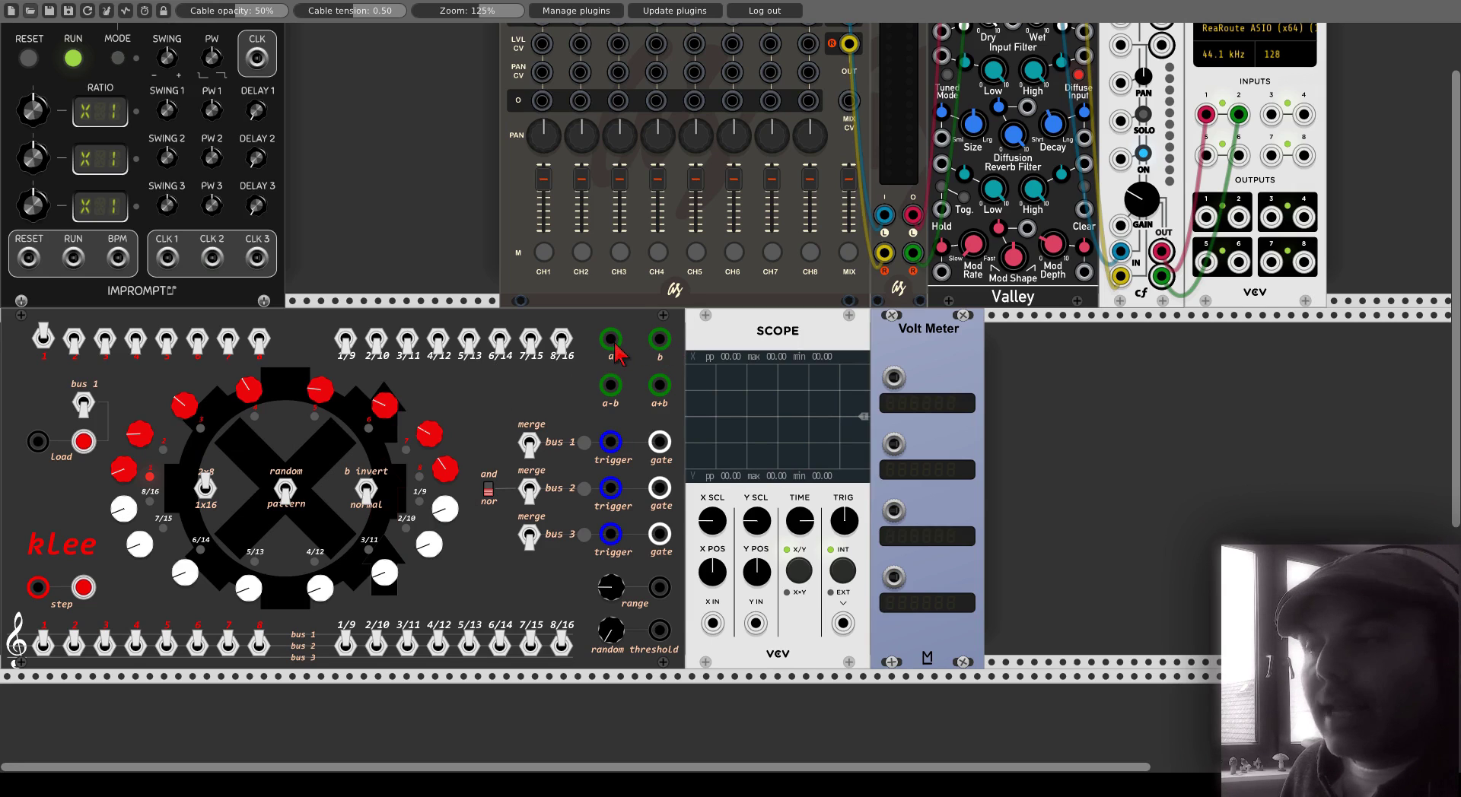
pyautogui.moveTo(616, 354)
pyautogui.mouseDown()
pyautogui.moveTo(685, 626)
pyautogui.moveTo(712, 623)
pyautogui.mouseUp()
pyautogui.moveTo(894, 377)
pyautogui.mouseDown()
pyautogui.moveTo(905, 384)
pyautogui.moveTo(524, 350)
pyautogui.moveTo(610, 339)
pyautogui.mouseUp()
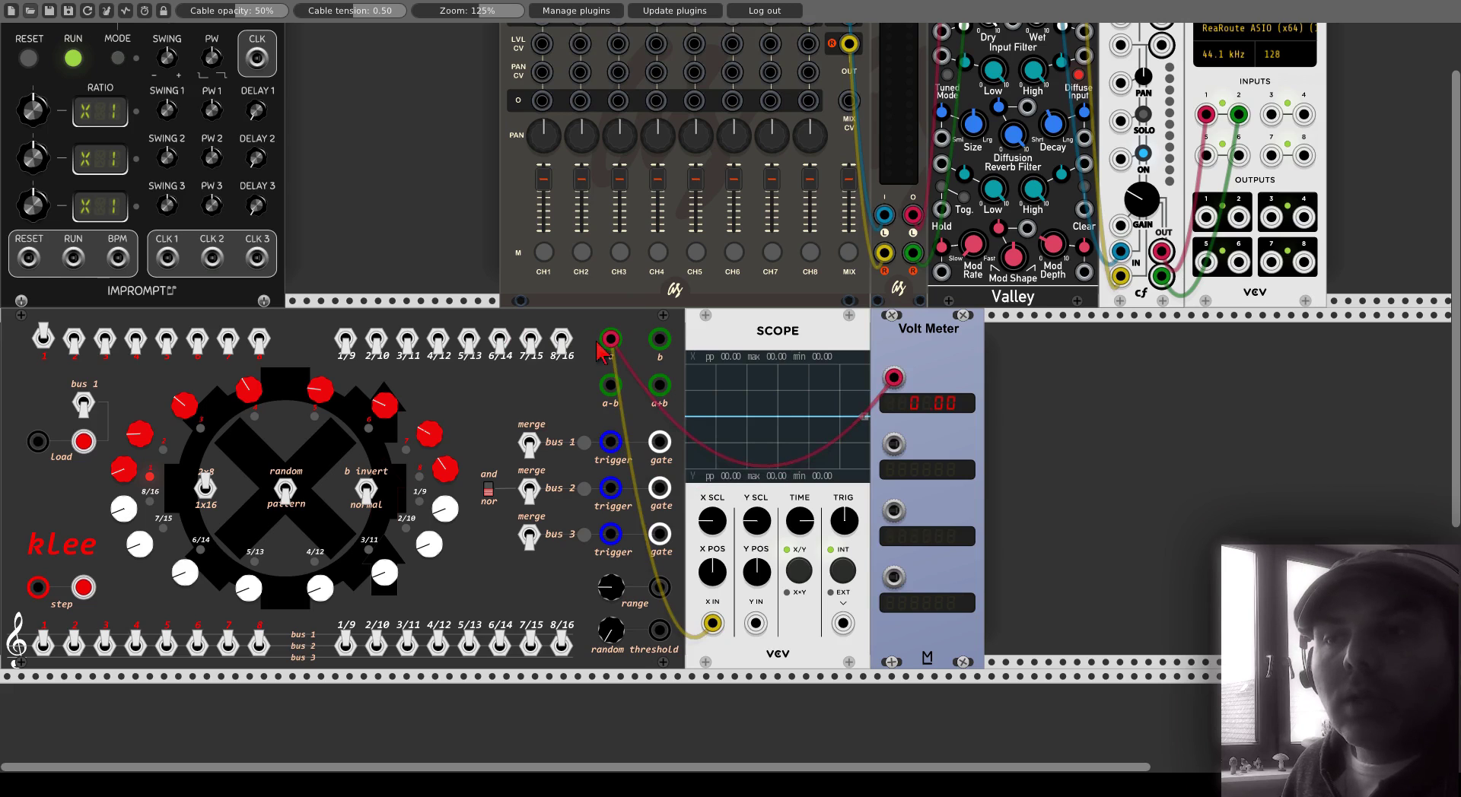
# - Advance Klee manually one step at a time until the single bit has circled back to step 1
pyautogui.click(85, 589)
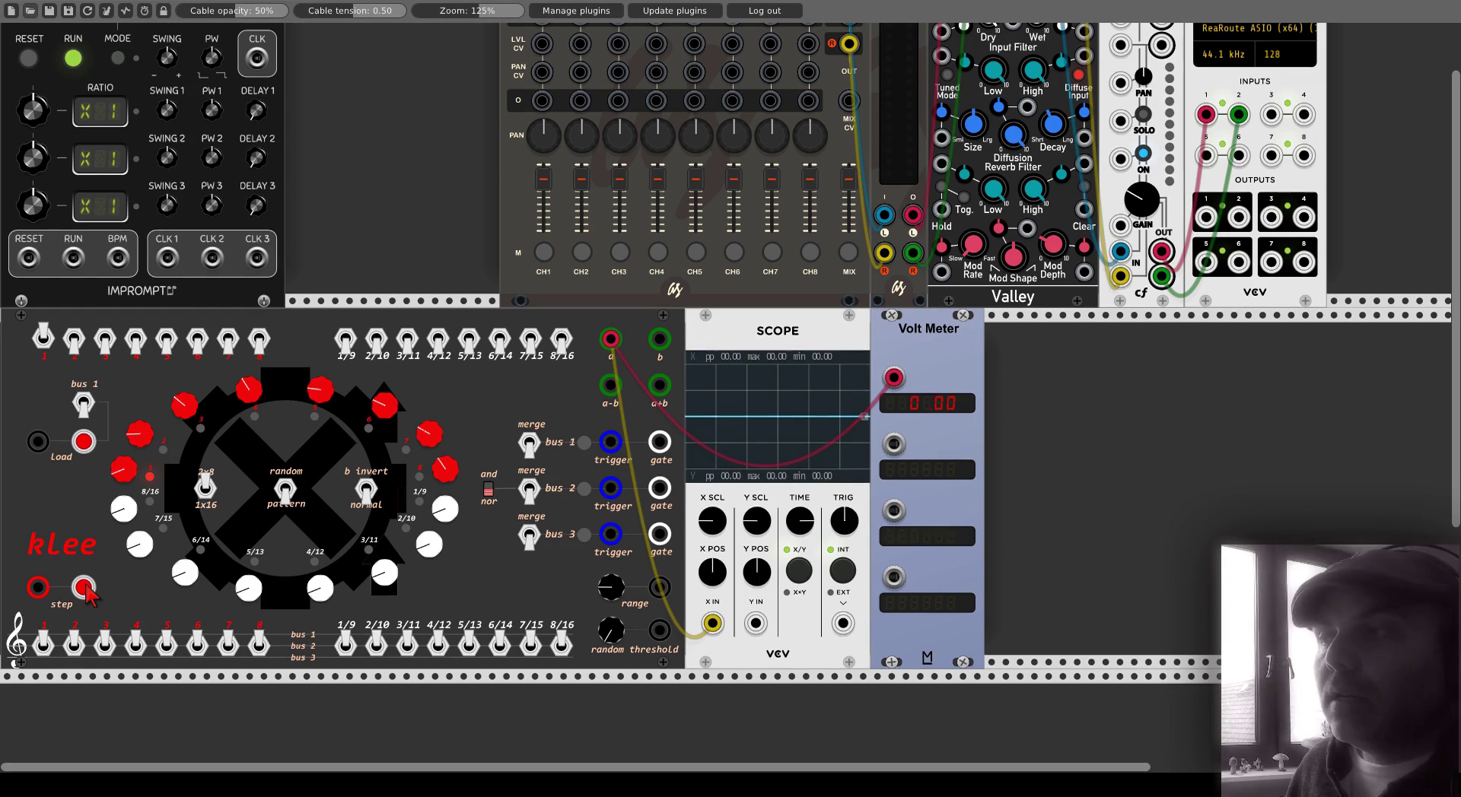
pyautogui.click(85, 589)
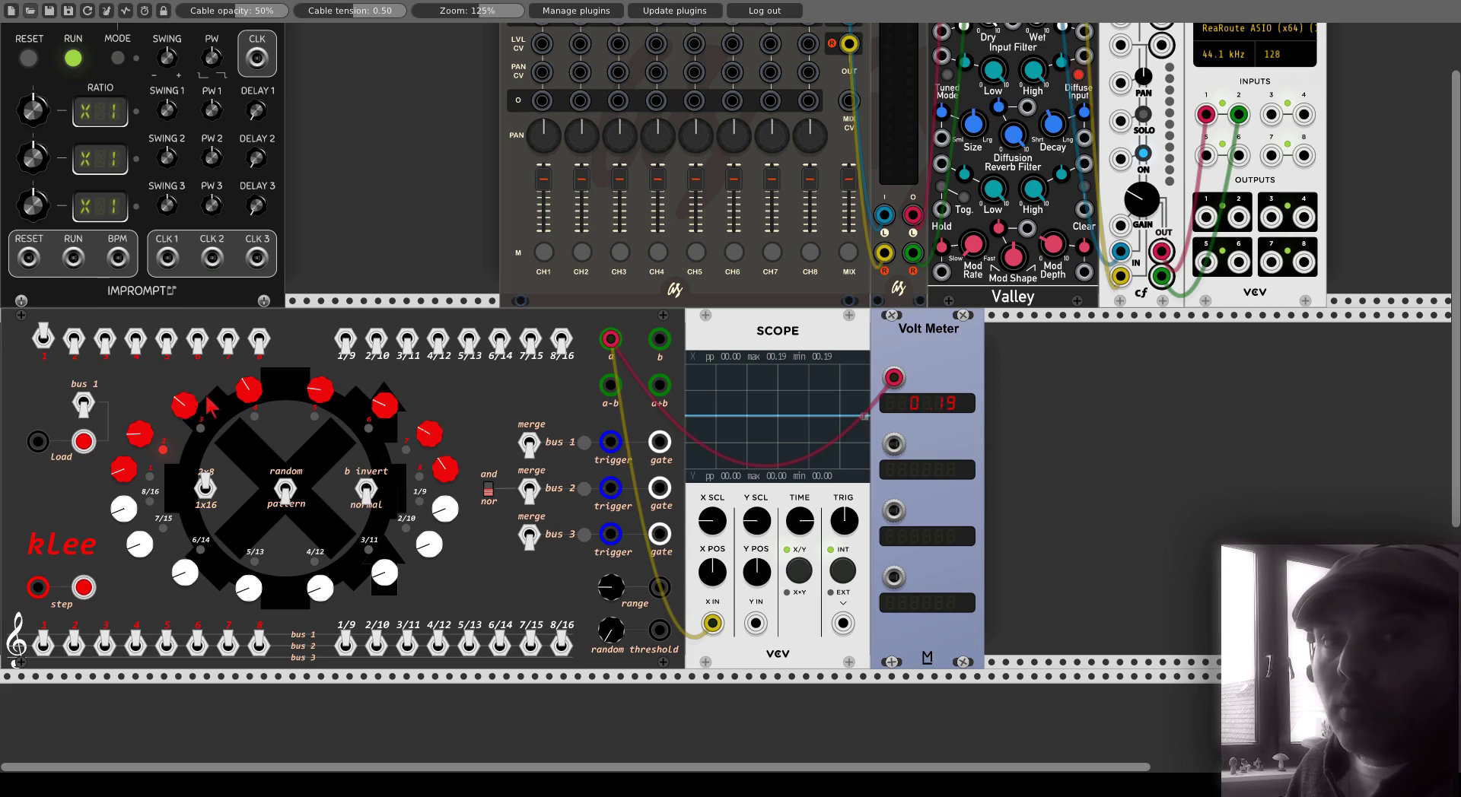
pyautogui.click(84, 588)
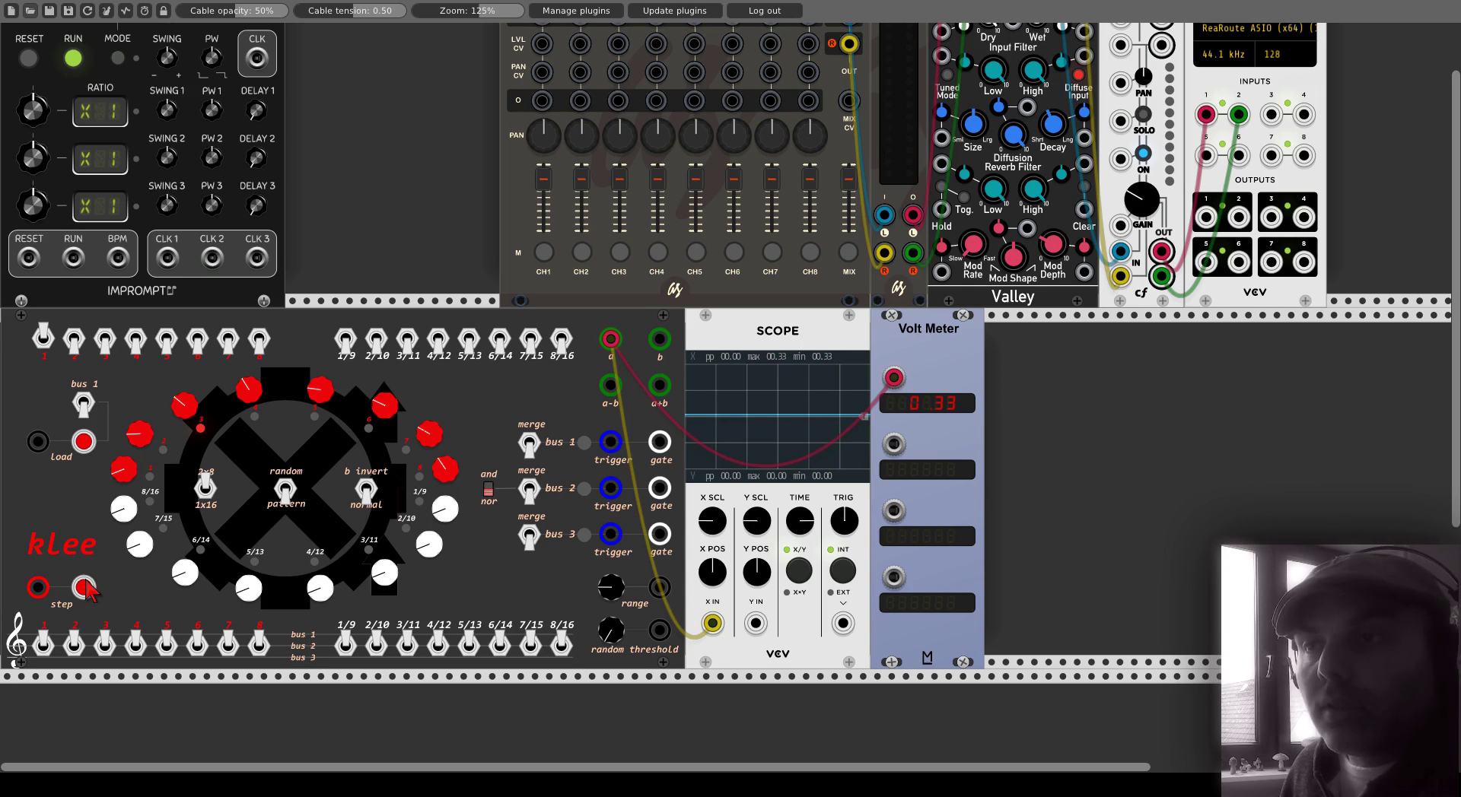
pyautogui.click(85, 588)
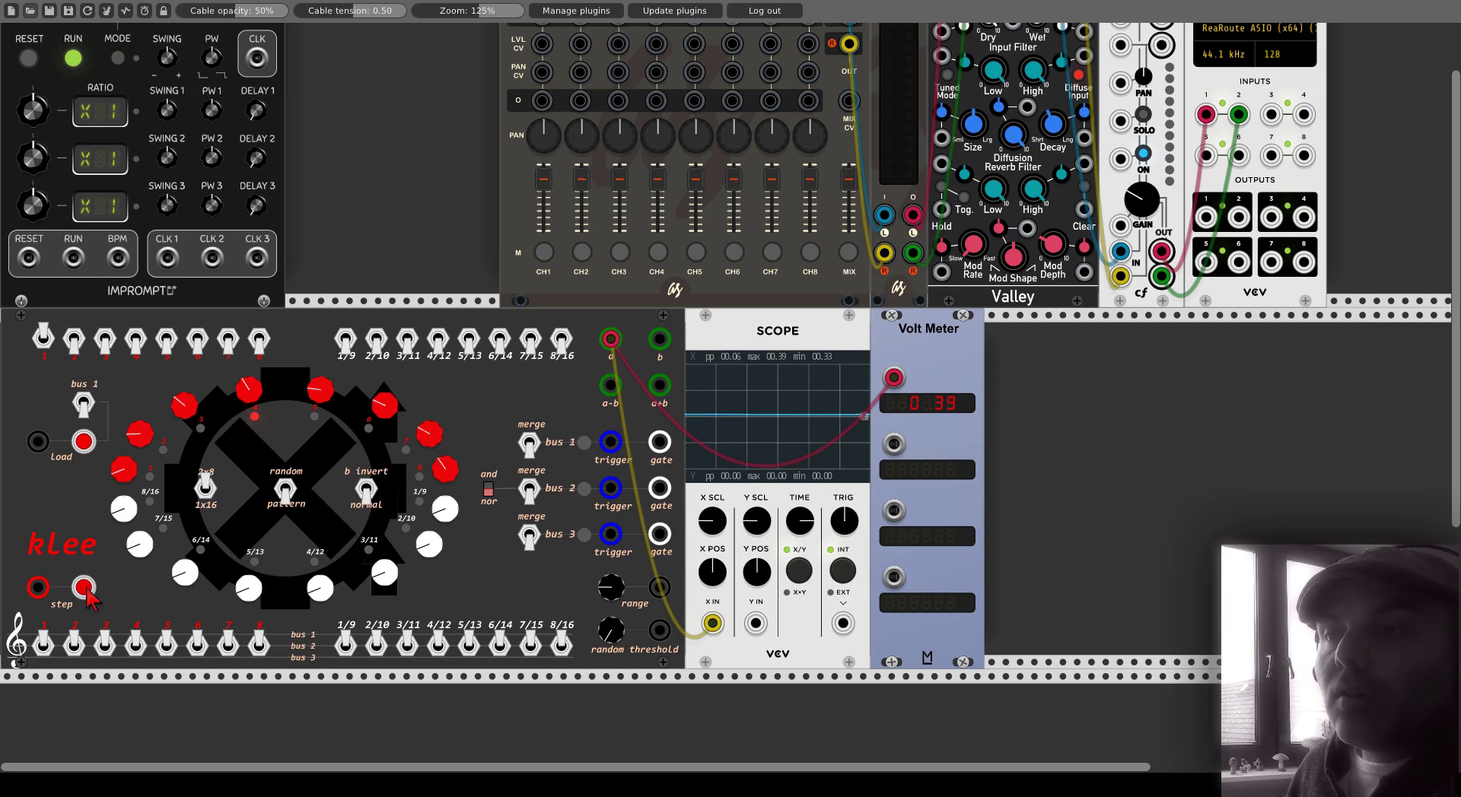
pyautogui.click(85, 589)
pyautogui.click(85, 589)
pyautogui.click(85, 589)
pyautogui.click(85, 588)
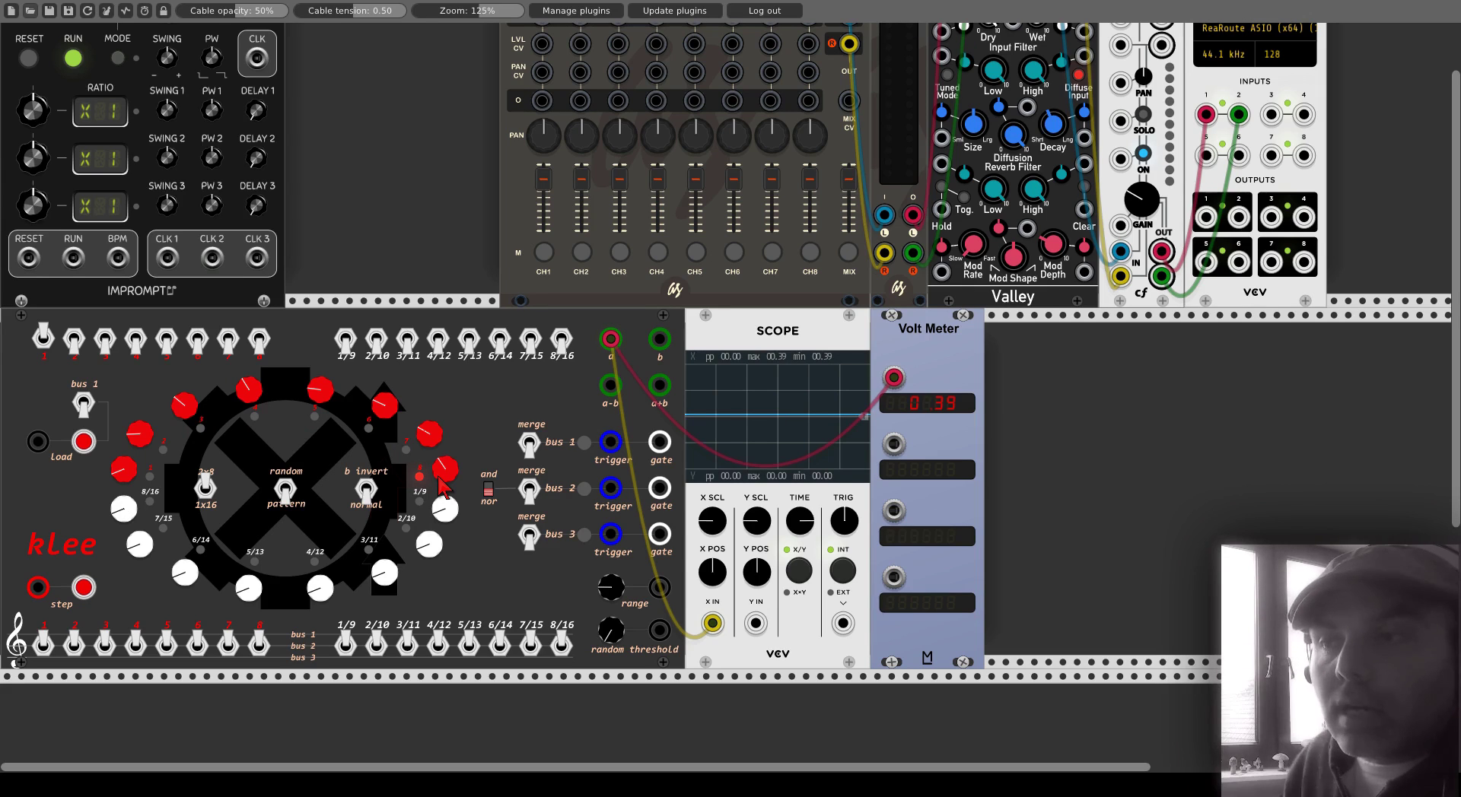
pyautogui.click(84, 589)
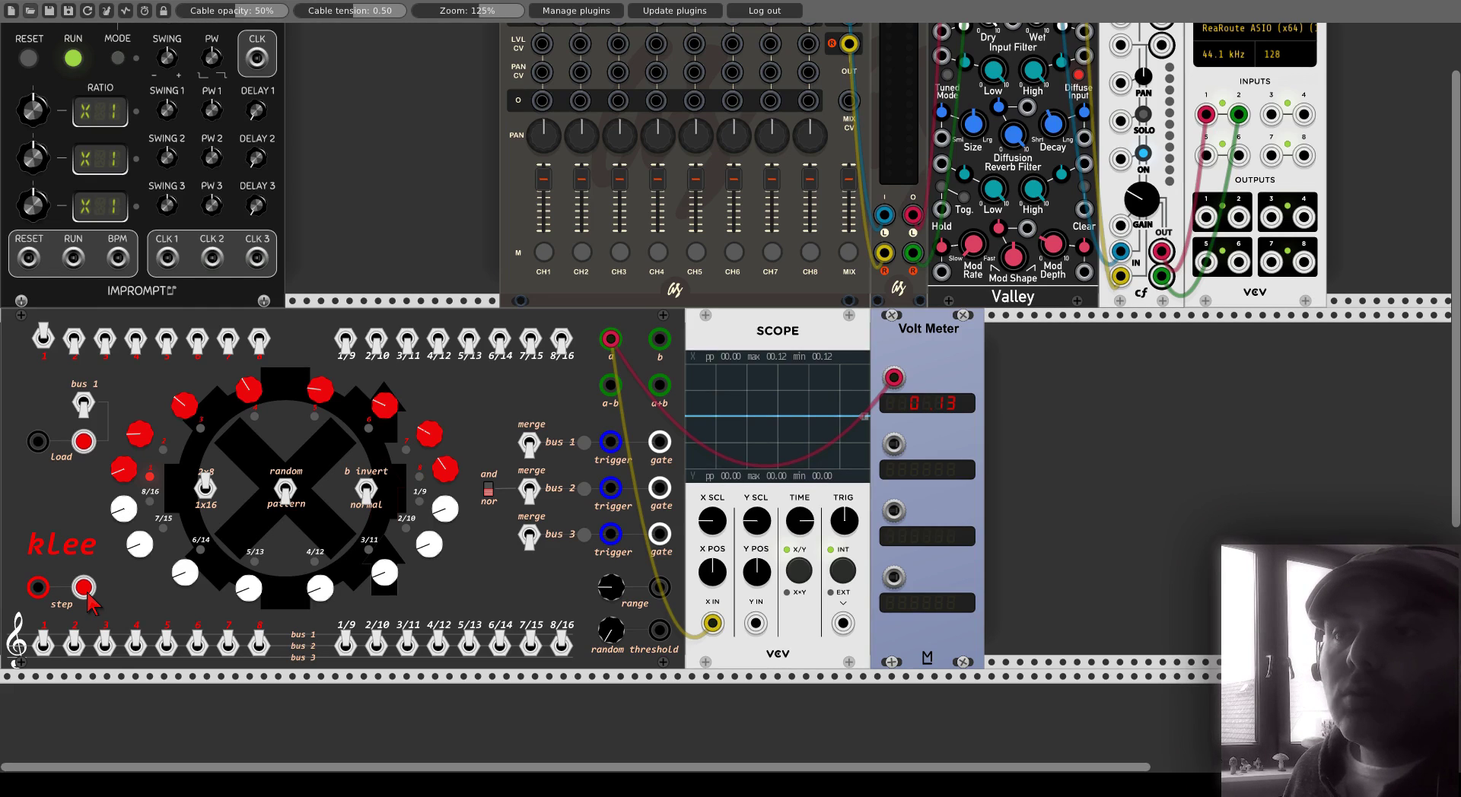
# - Switch on load pattern bit 6 in addition to bit 1, and advance Klee manually through the two-bit pattern
pyautogui.click(198, 344)
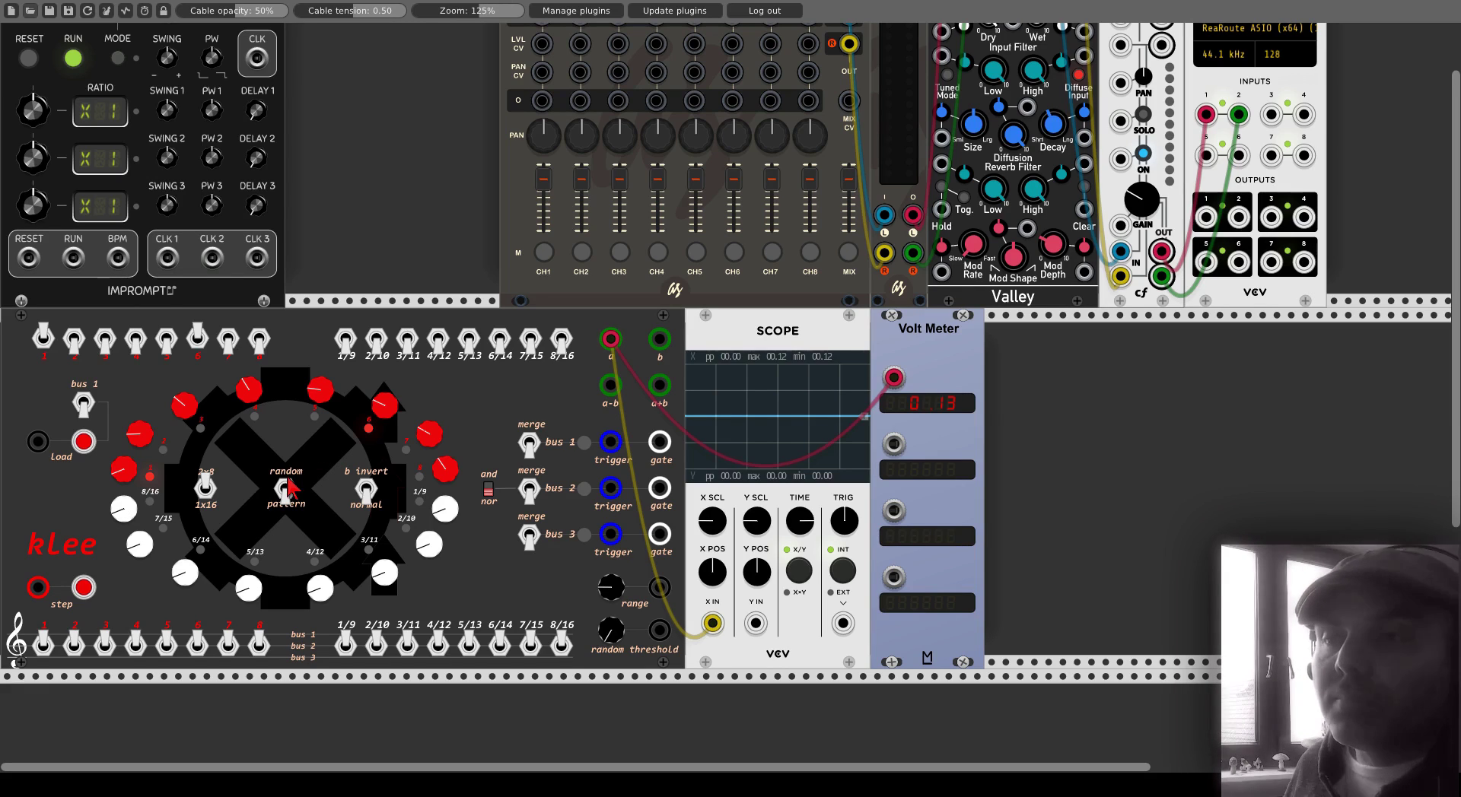
pyautogui.click(85, 593)
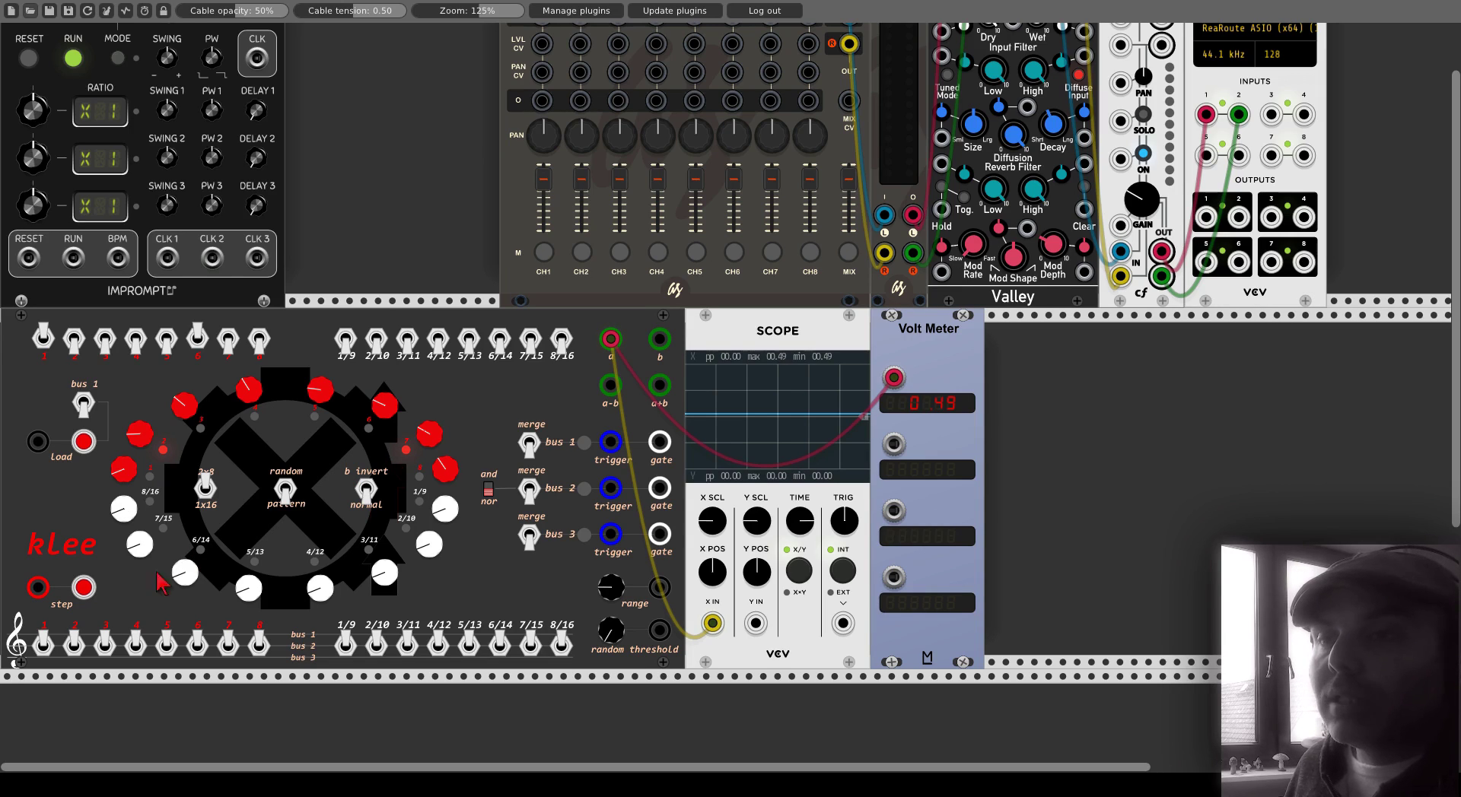
pyautogui.click(84, 587)
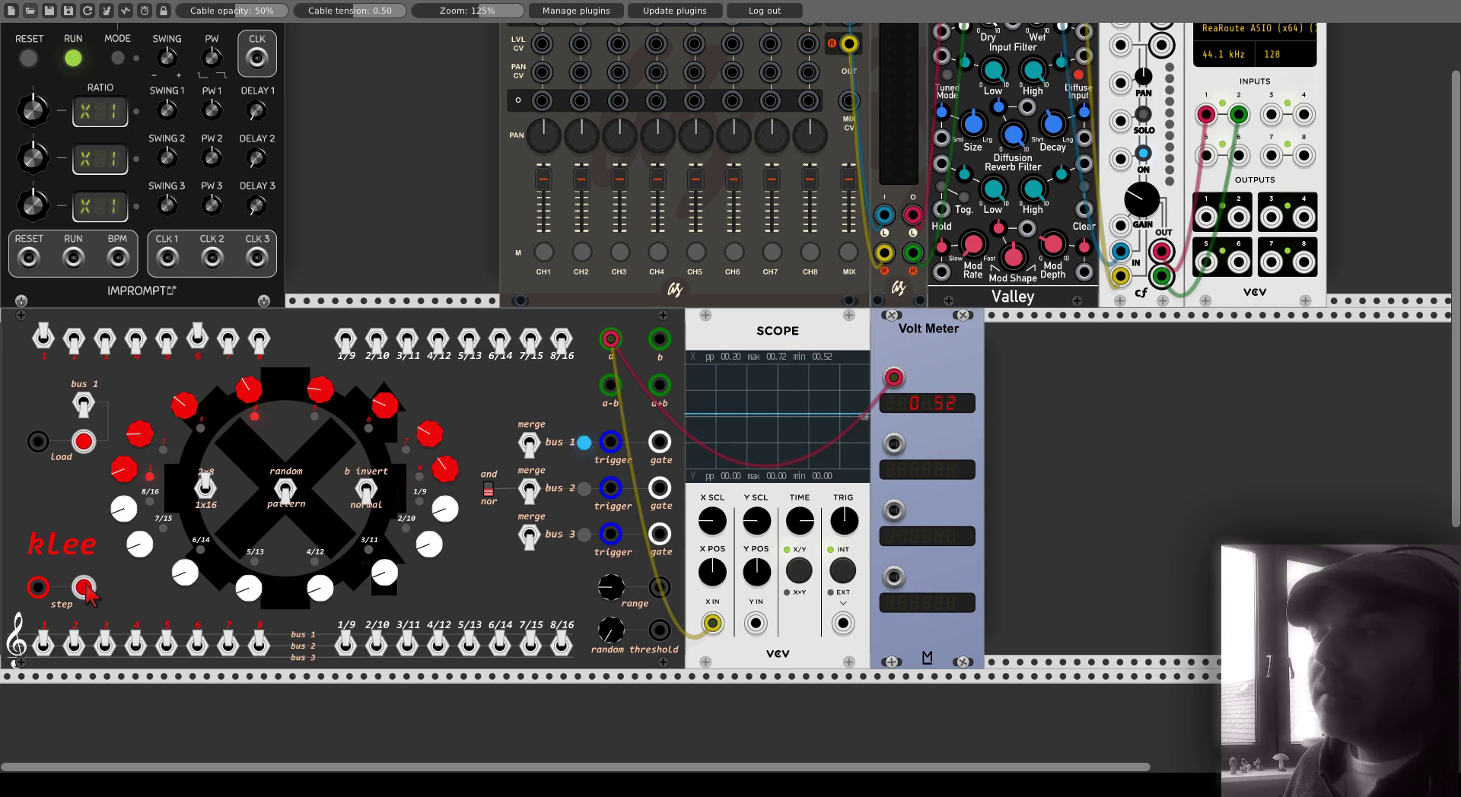
pyautogui.click(84, 587)
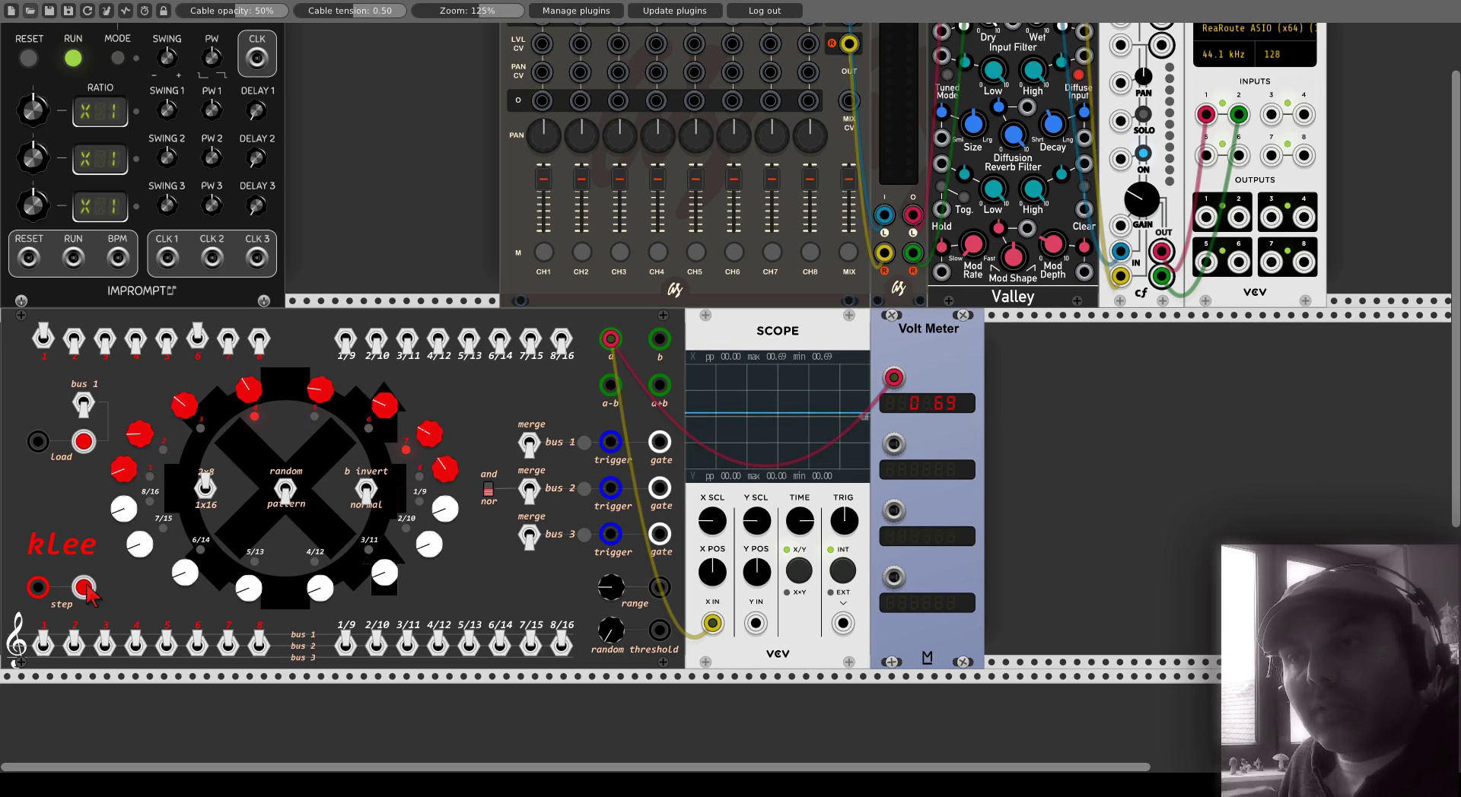
pyautogui.click(83, 587)
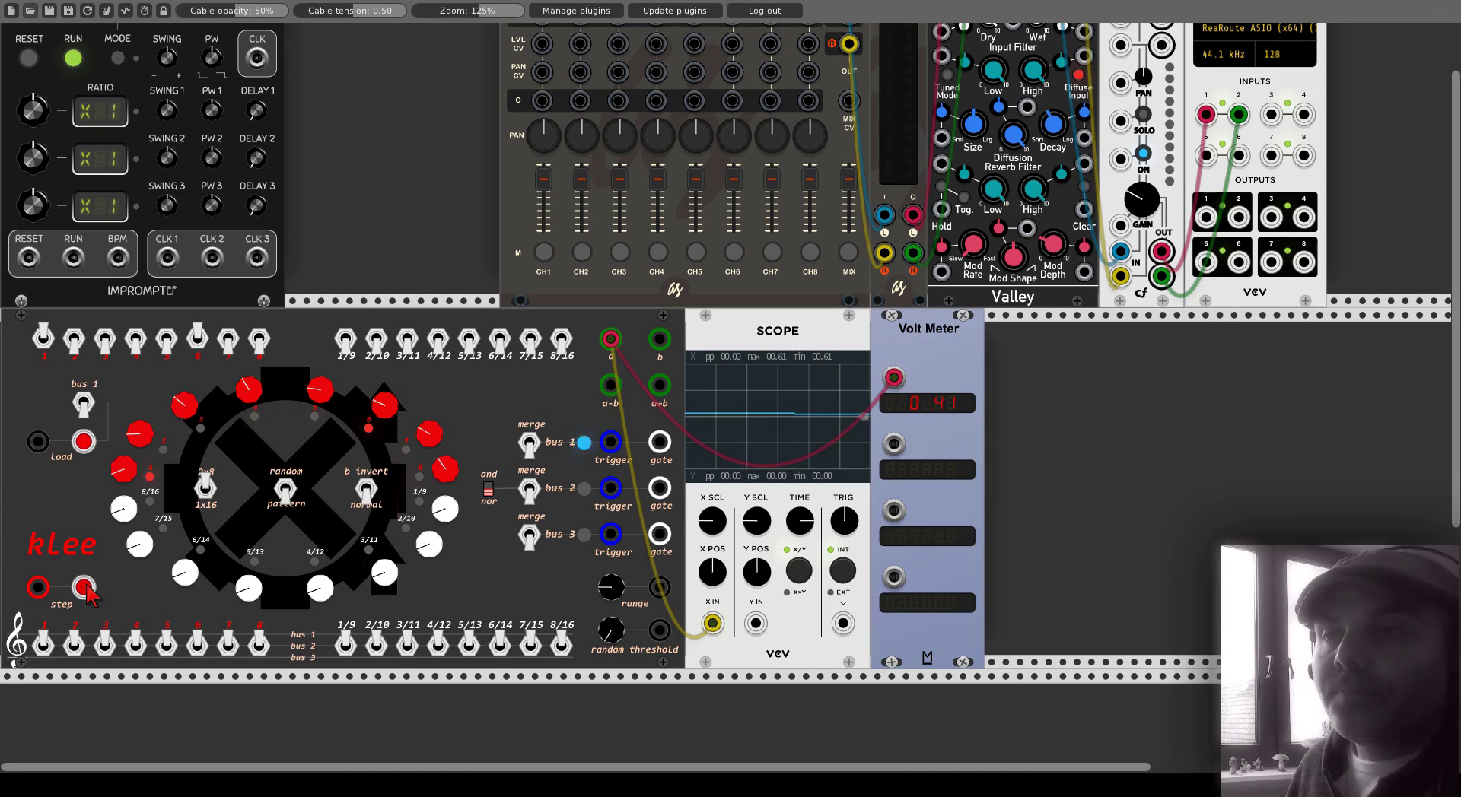
pyautogui.click(84, 587)
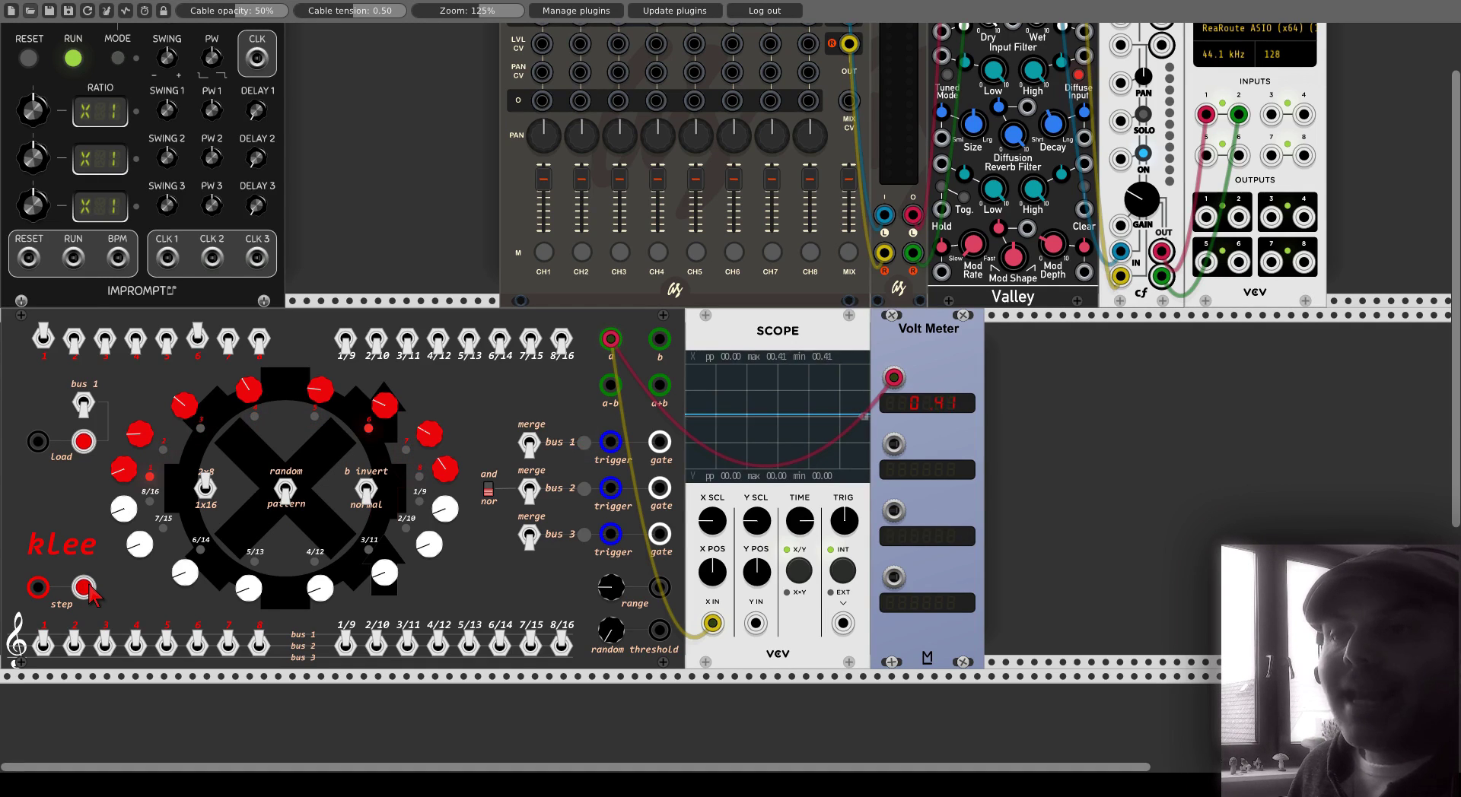
pyautogui.click(84, 587)
pyautogui.click(86, 588)
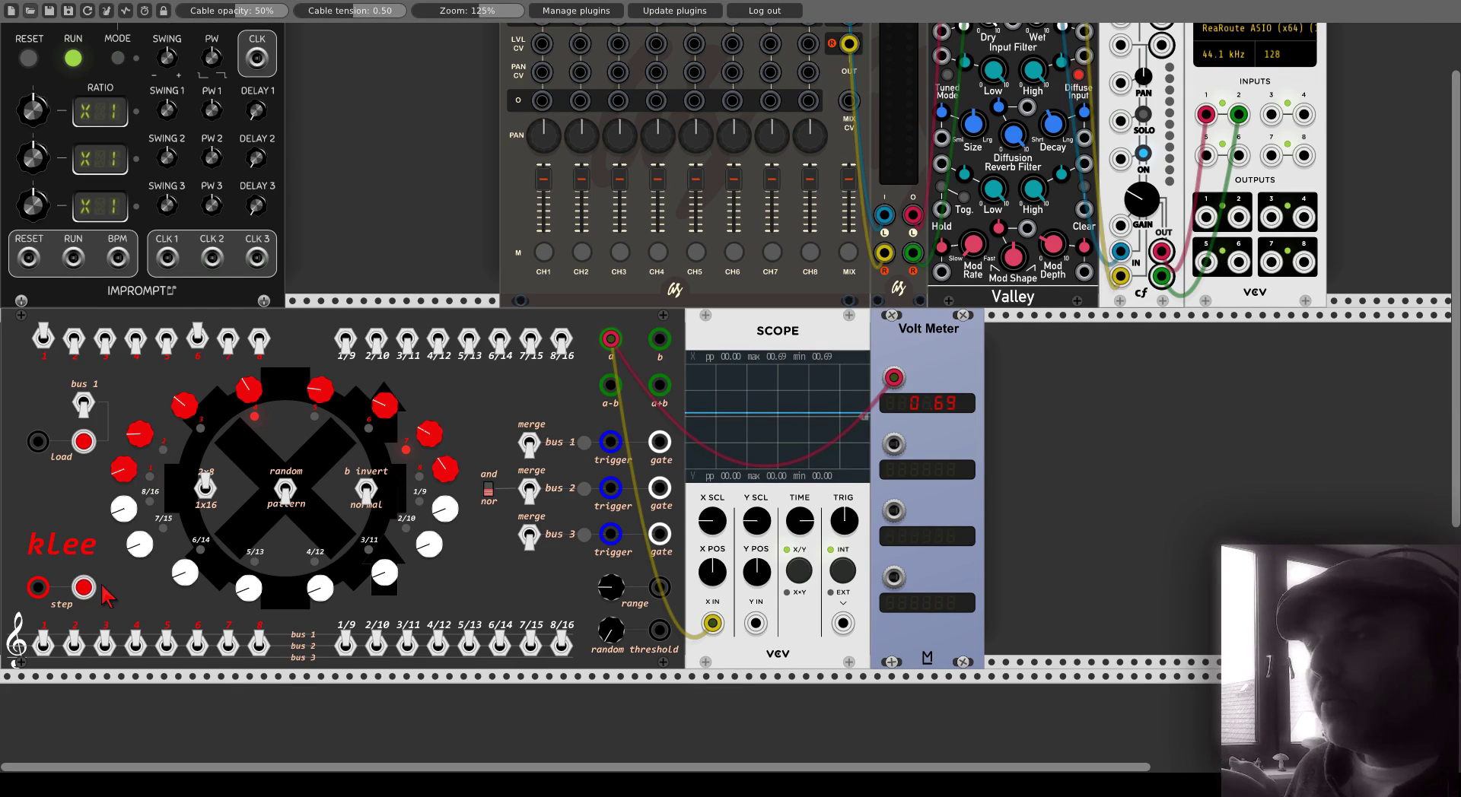
pyautogui.click(85, 588)
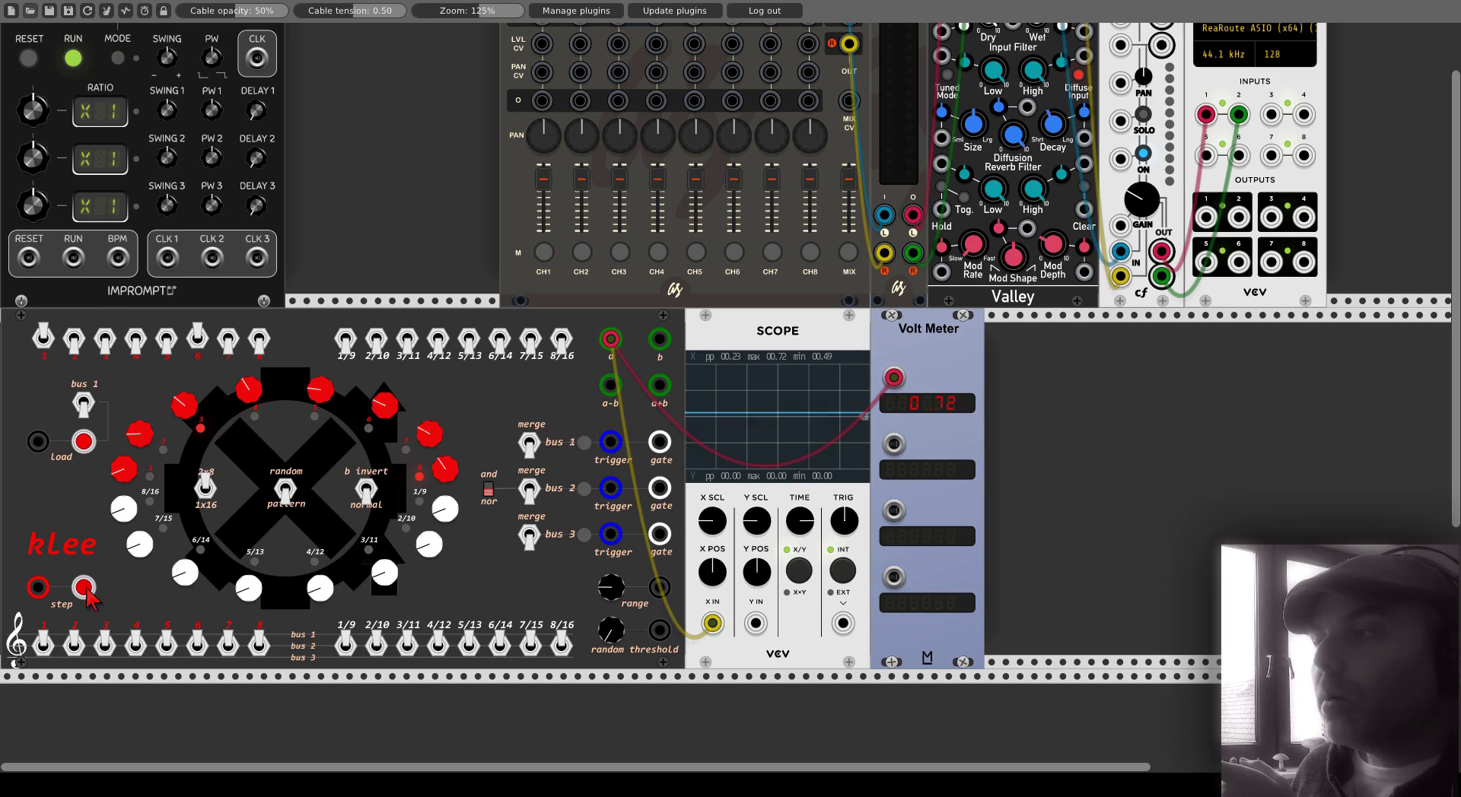
pyautogui.click(85, 588)
pyautogui.click(86, 588)
pyautogui.click(85, 588)
pyautogui.click(85, 588)
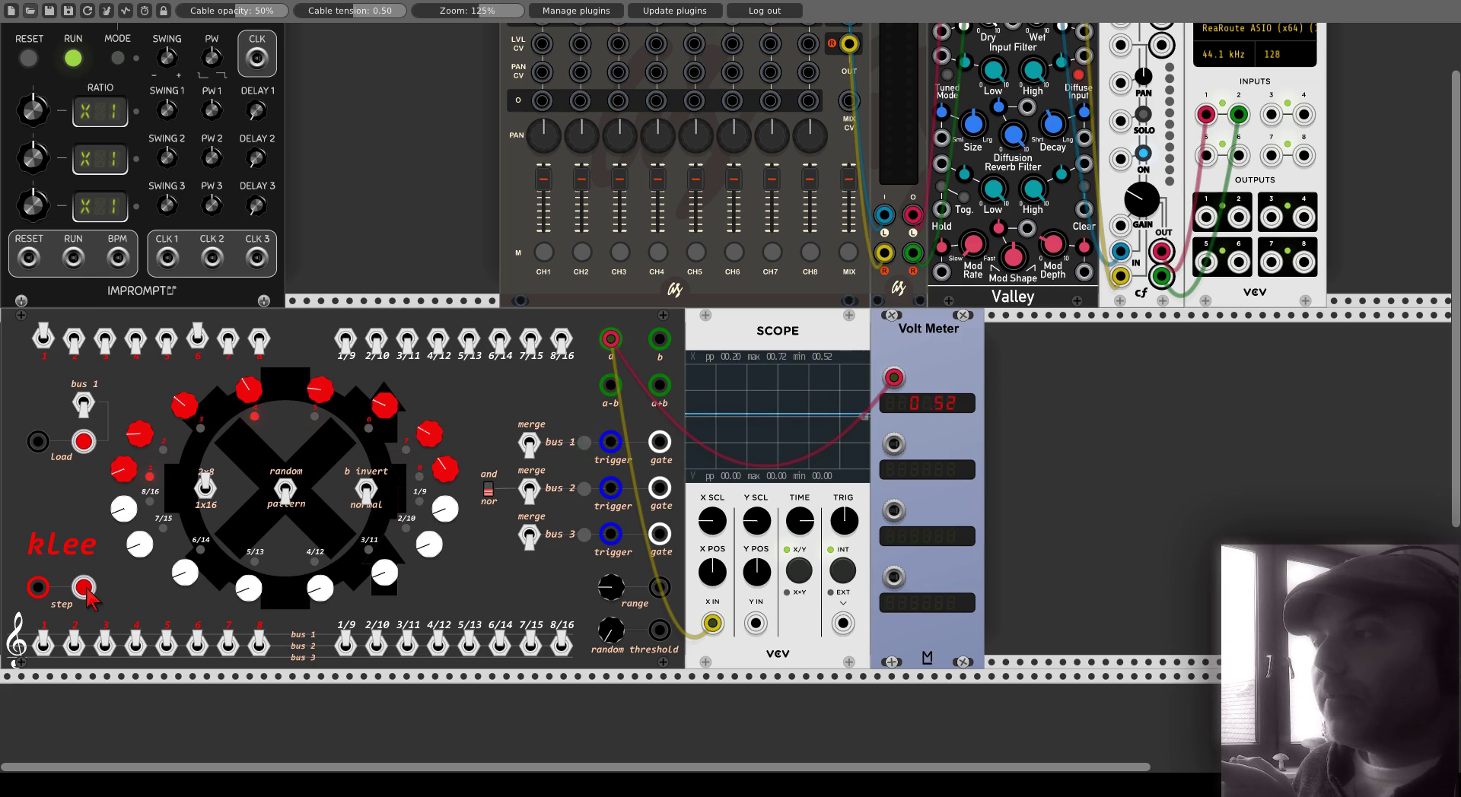
pyautogui.click(85, 588)
pyautogui.click(86, 588)
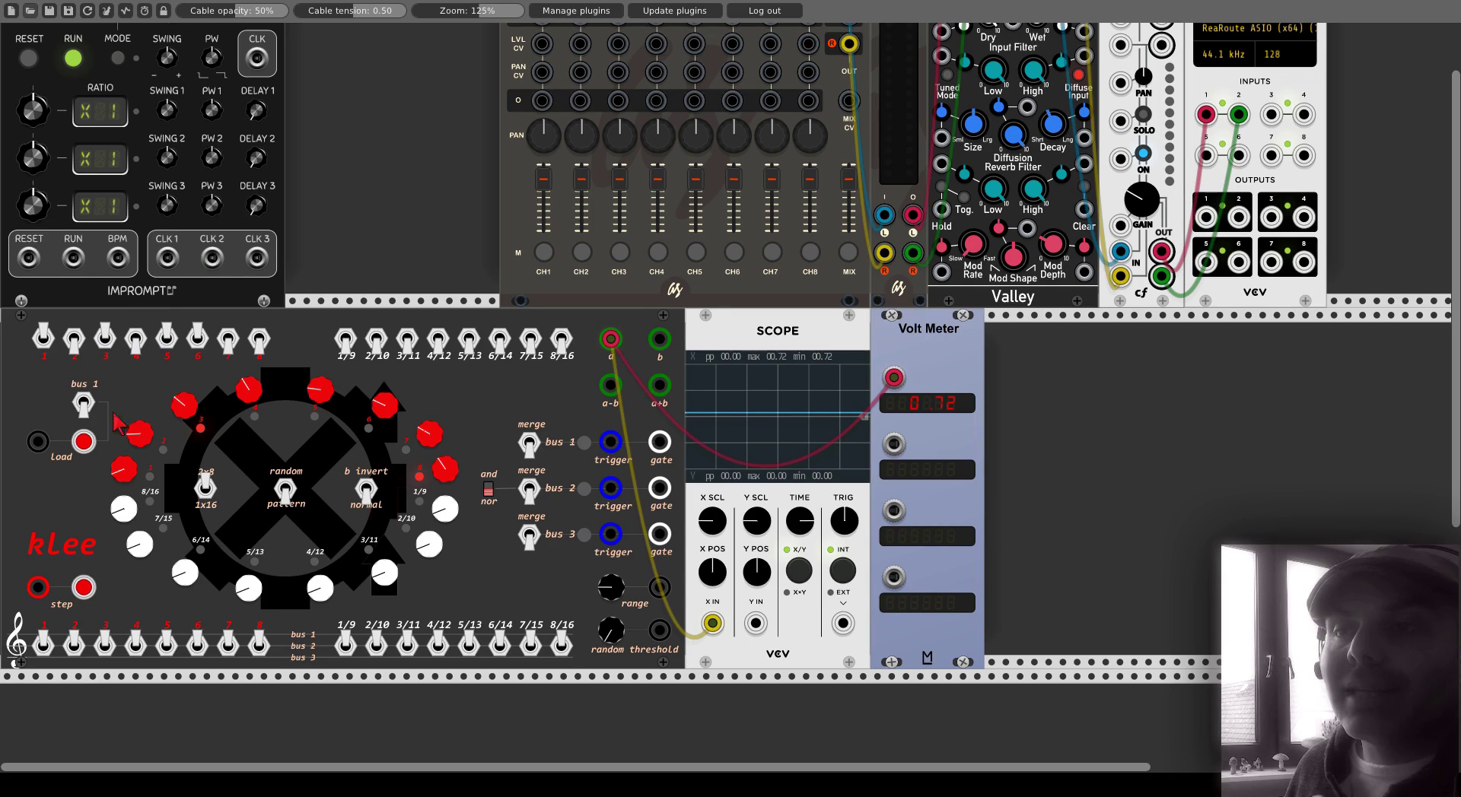
# - Load fuller patterns into Klee, switching on bits 7 and 8 to fill all eight, and advance the register manually
pyautogui.click(88, 440)
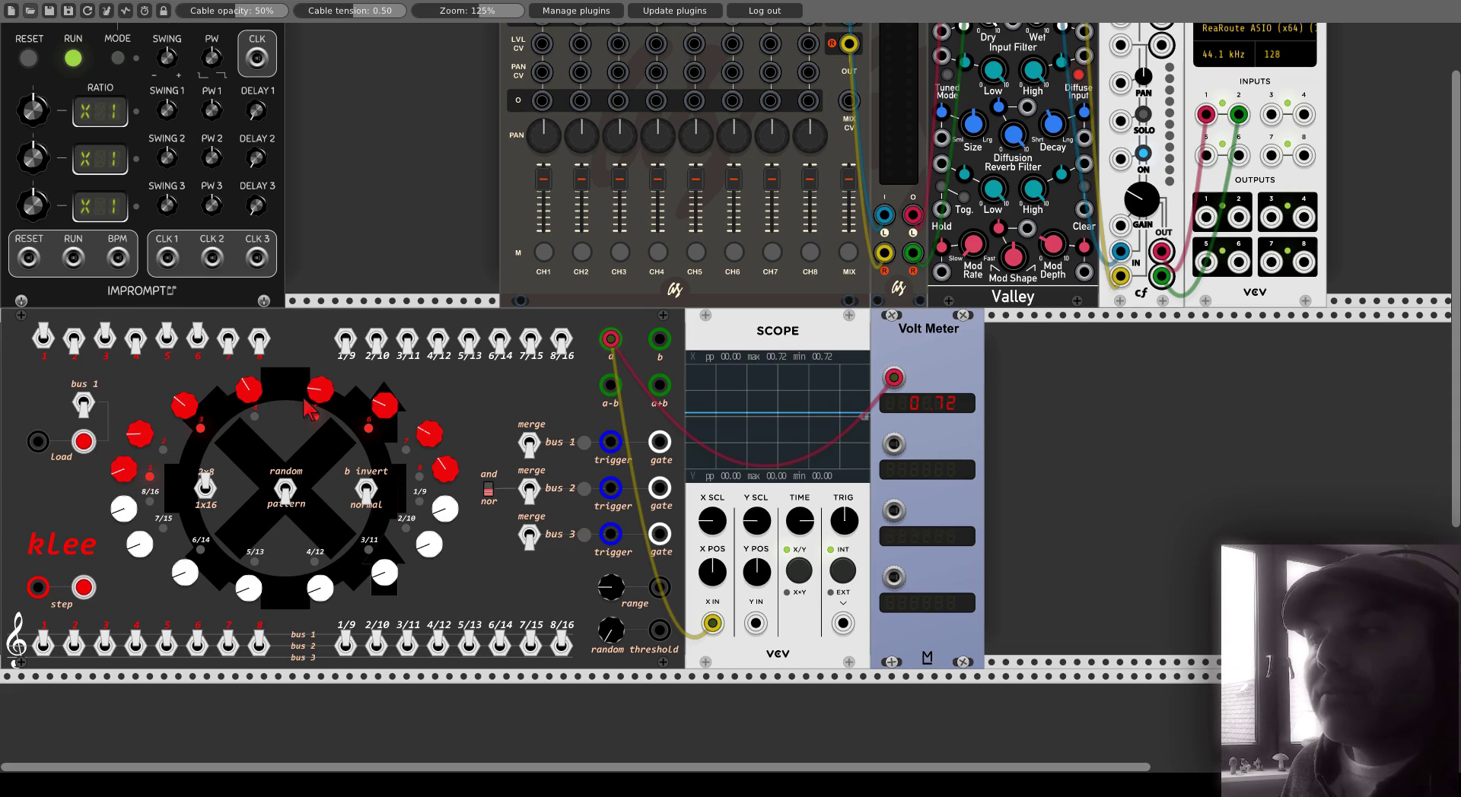
pyautogui.click(84, 592)
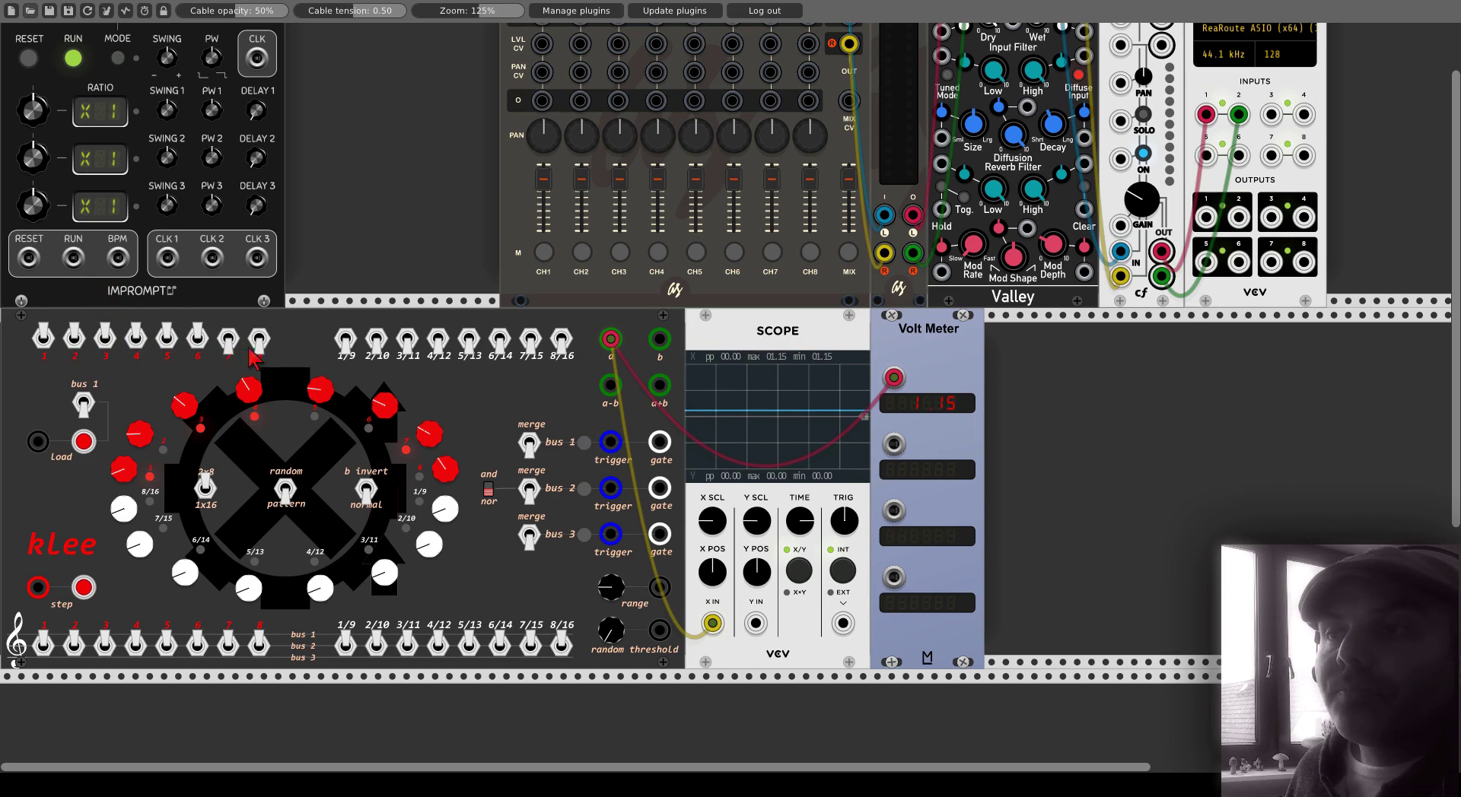
pyautogui.click(229, 339)
pyautogui.click(258, 338)
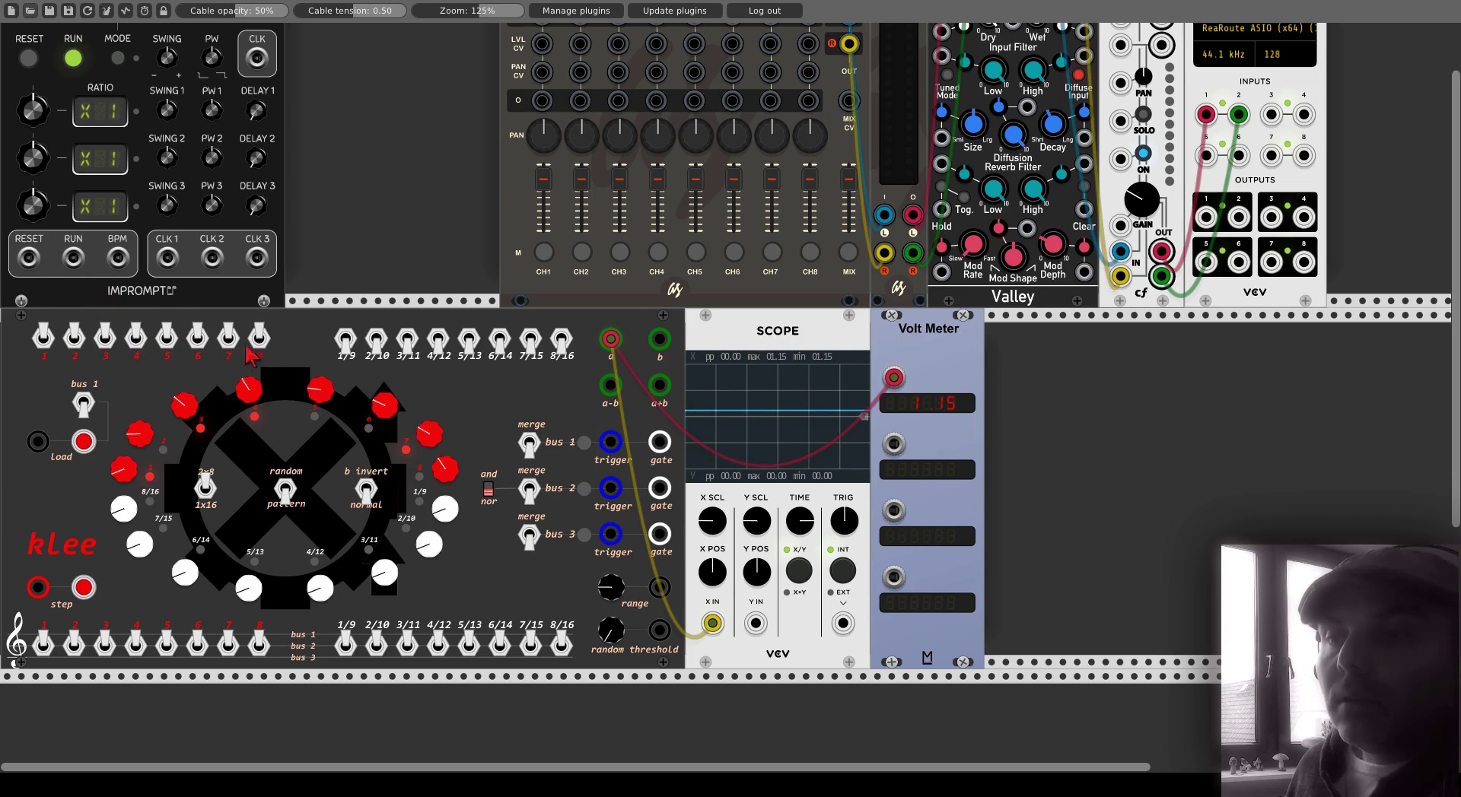
pyautogui.click(84, 441)
pyautogui.click(84, 587)
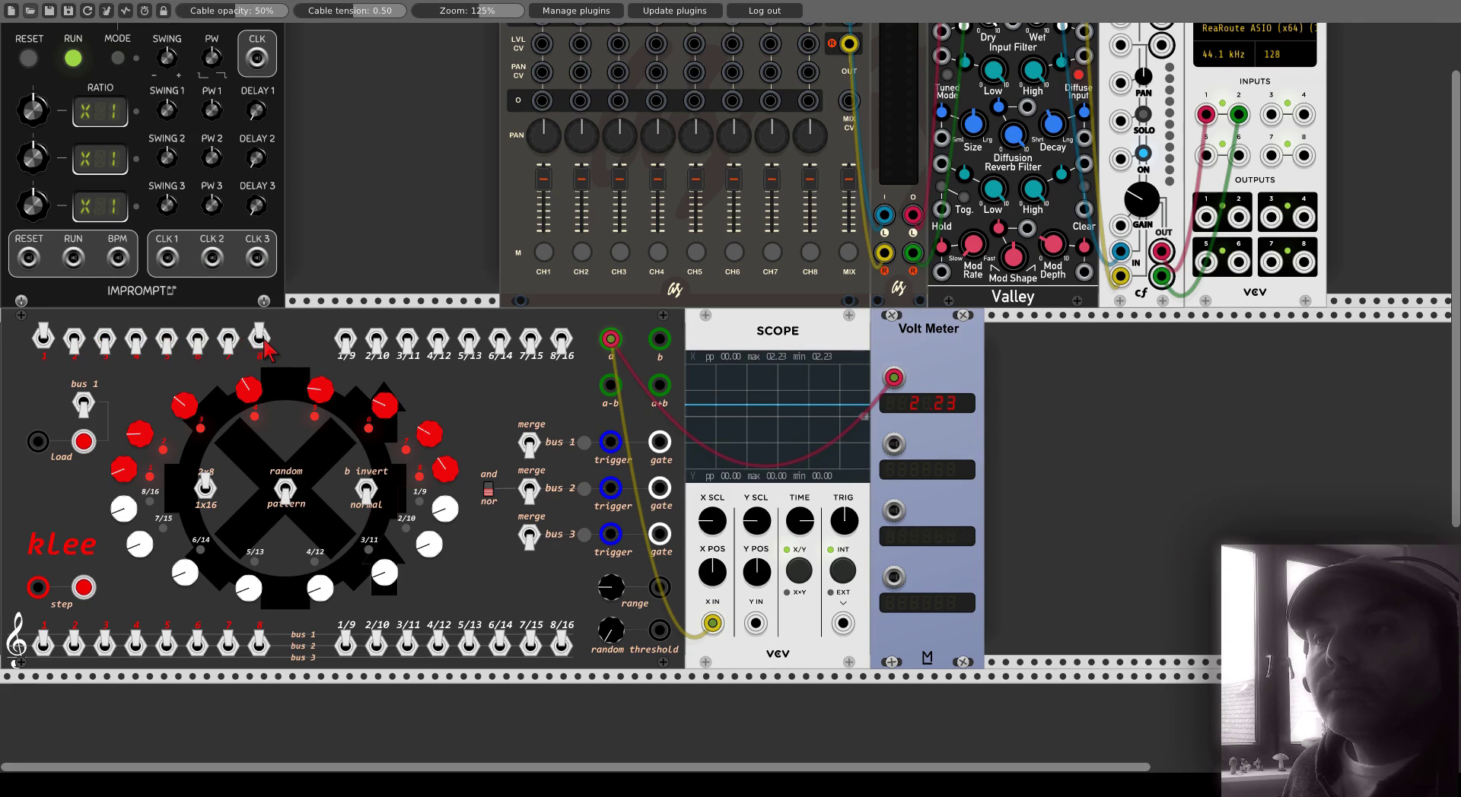
pyautogui.click(84, 587)
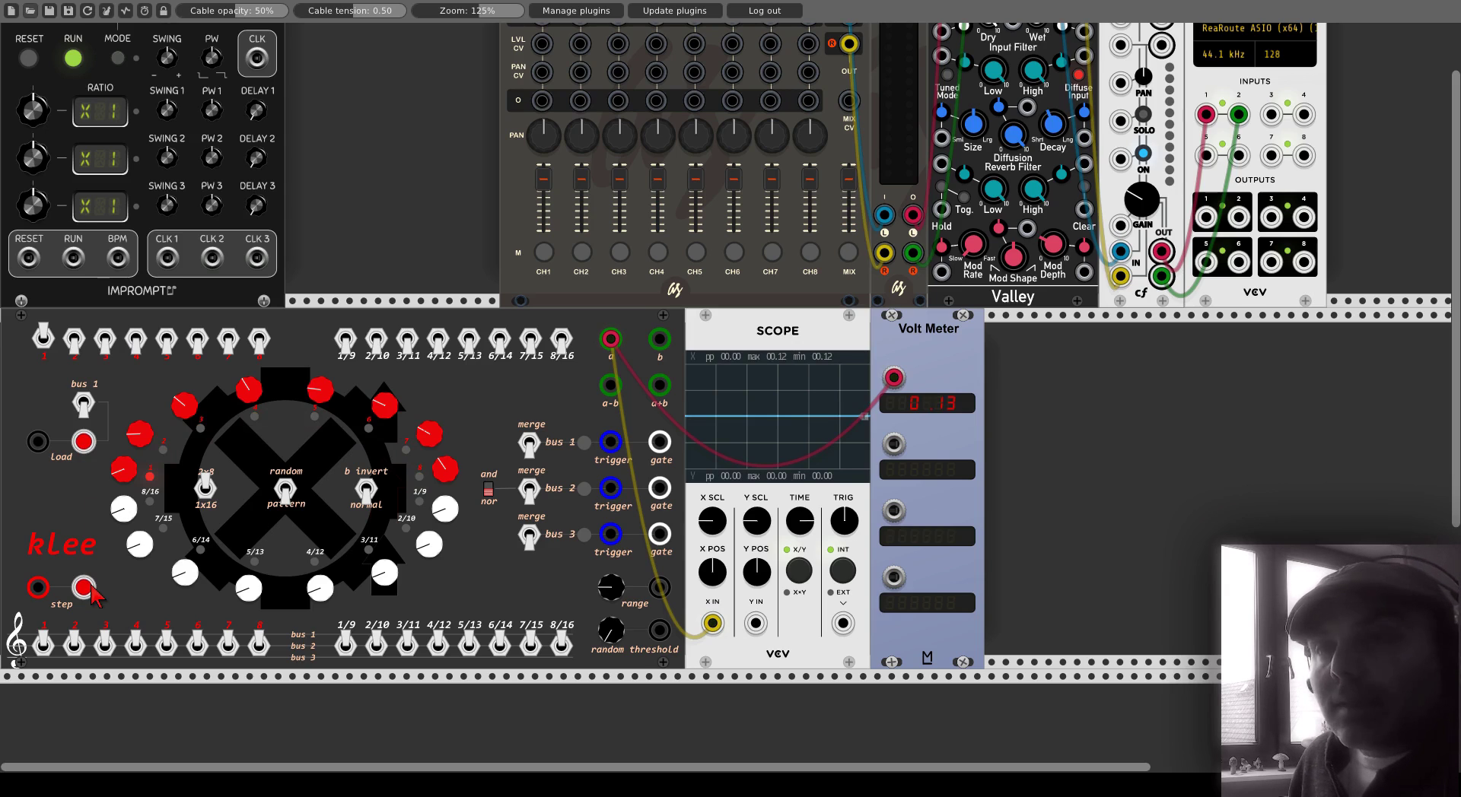
# - Move the Scope and Volt Meter up beside Clocked, shifting the Audio, Stereo, Plateau, S-VU and Mixer modules over to make room
pyautogui.moveTo(711, 330); pyautogui.dragTo(291, 109)
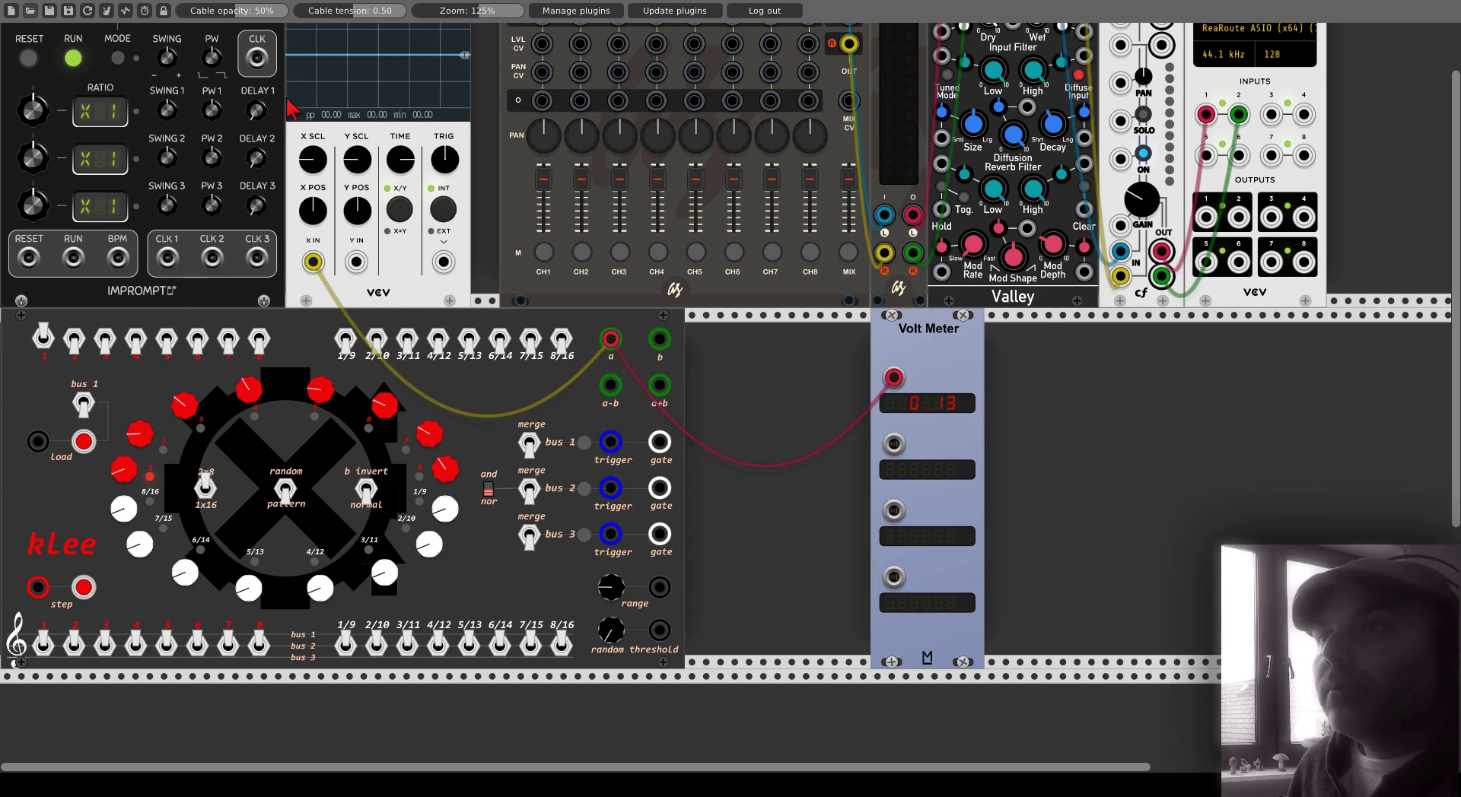
pyautogui.scroll(2, 791, 287)
pyautogui.moveTo(1194, 59); pyautogui.dragTo(1302, 65)
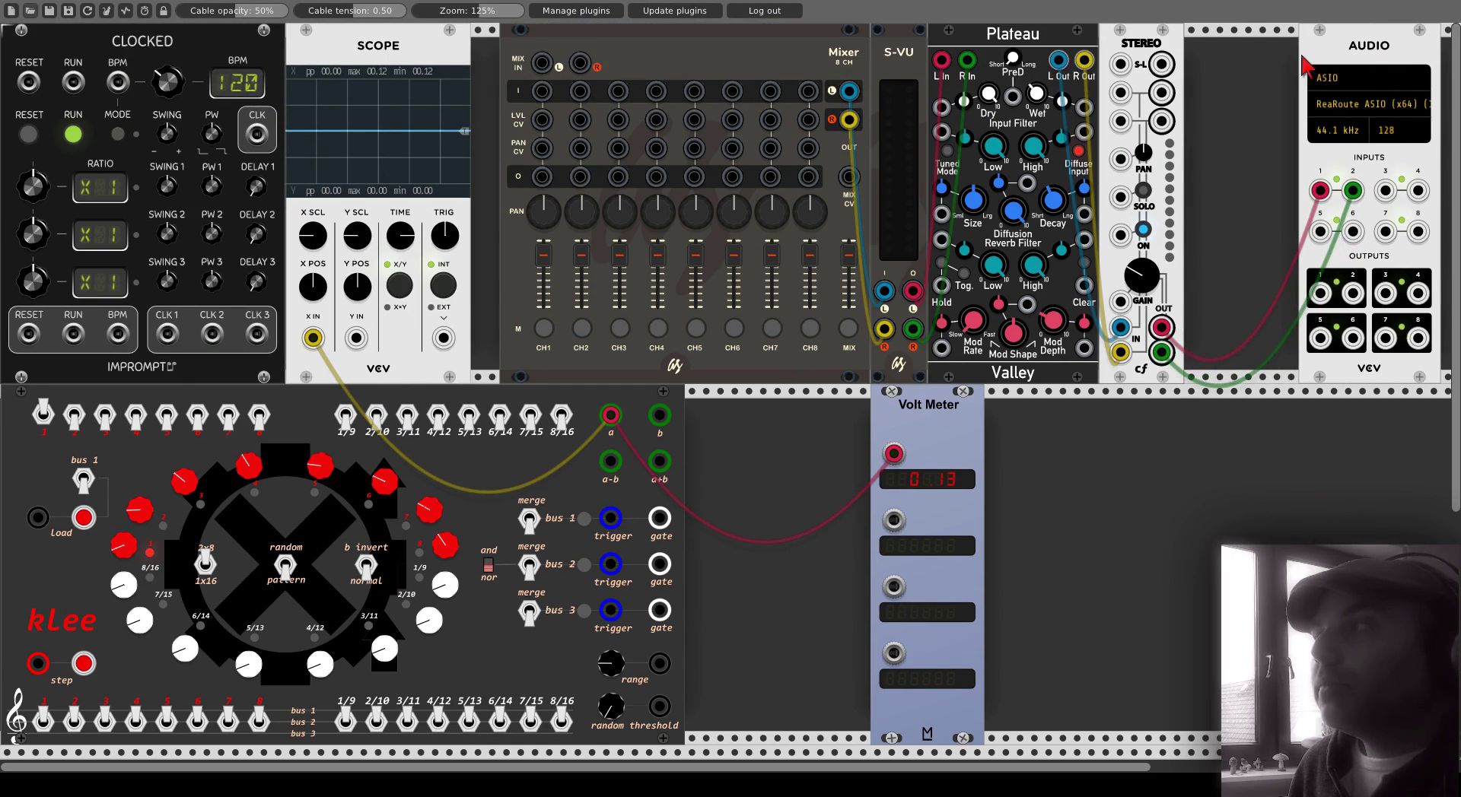
pyautogui.moveTo(1169, 38); pyautogui.dragTo(1283, 44)
pyautogui.moveTo(1081, 30); pyautogui.dragTo(1194, 32)
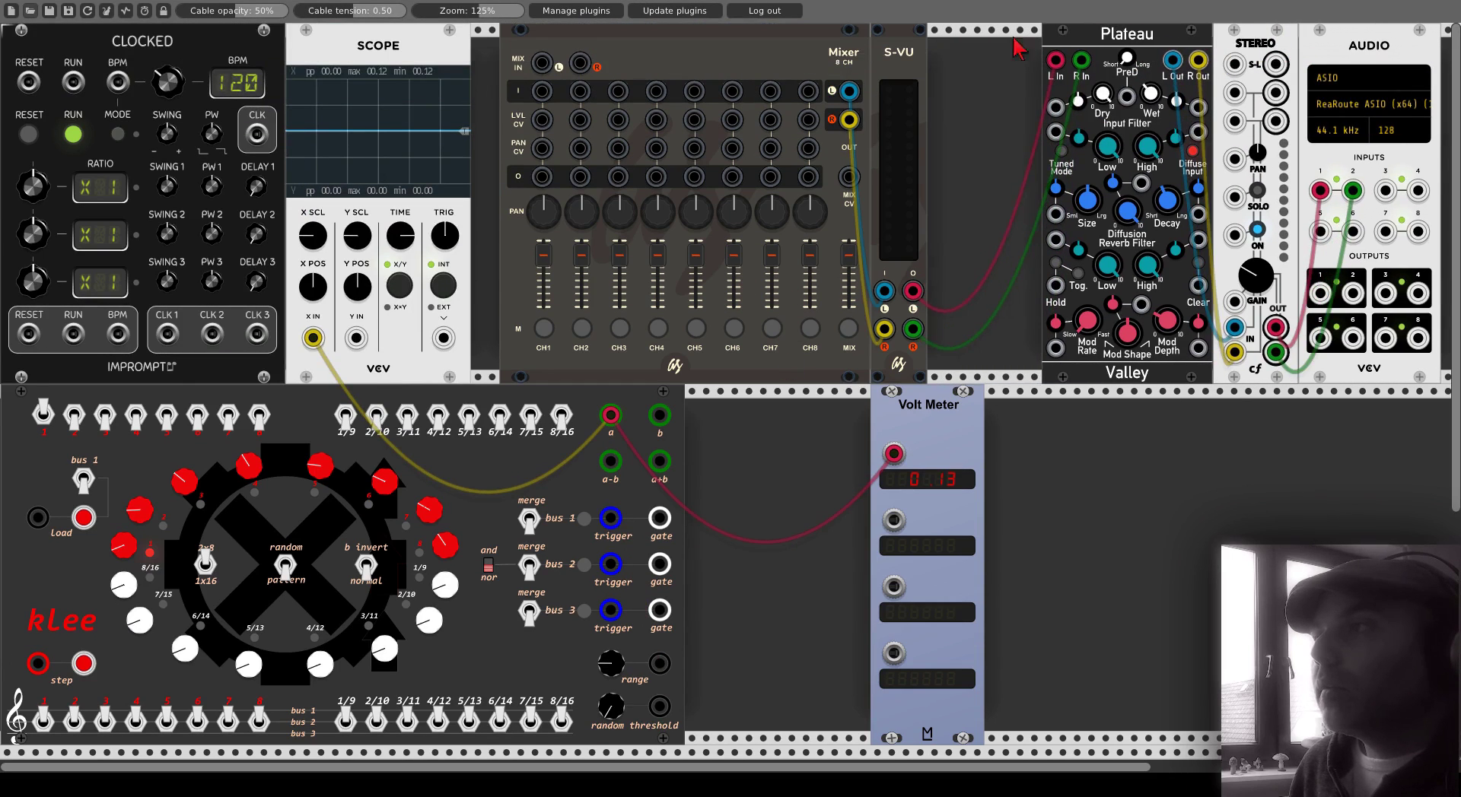
pyautogui.moveTo(907, 55); pyautogui.dragTo(1020, 55)
pyautogui.moveTo(833, 45); pyautogui.dragTo(947, 45)
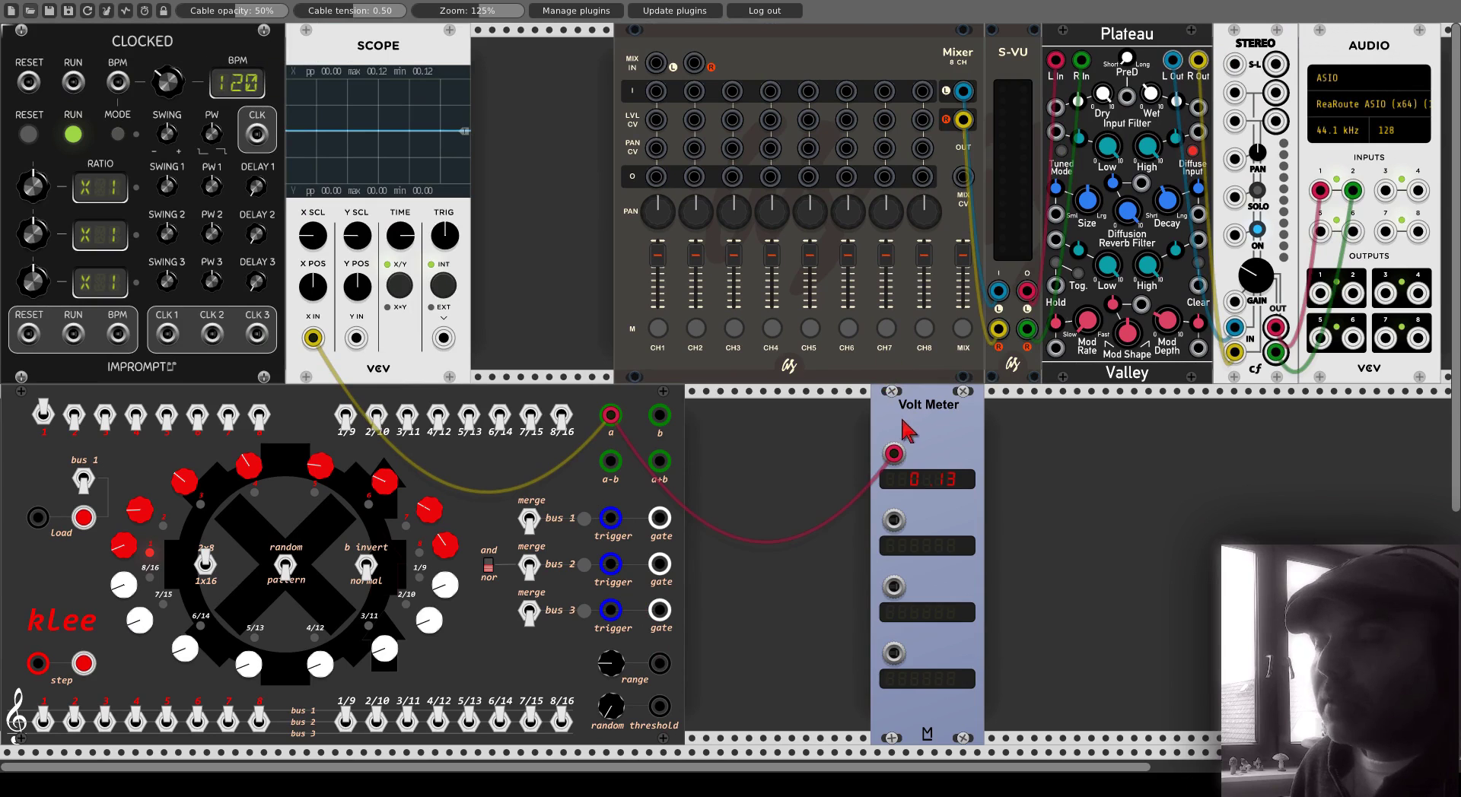
pyautogui.moveTo(905, 430); pyautogui.dragTo(507, 68)
# - Add a Quantum quantizer module to the rack row beside Klee
pyautogui.scroll(-1, 769, 403)
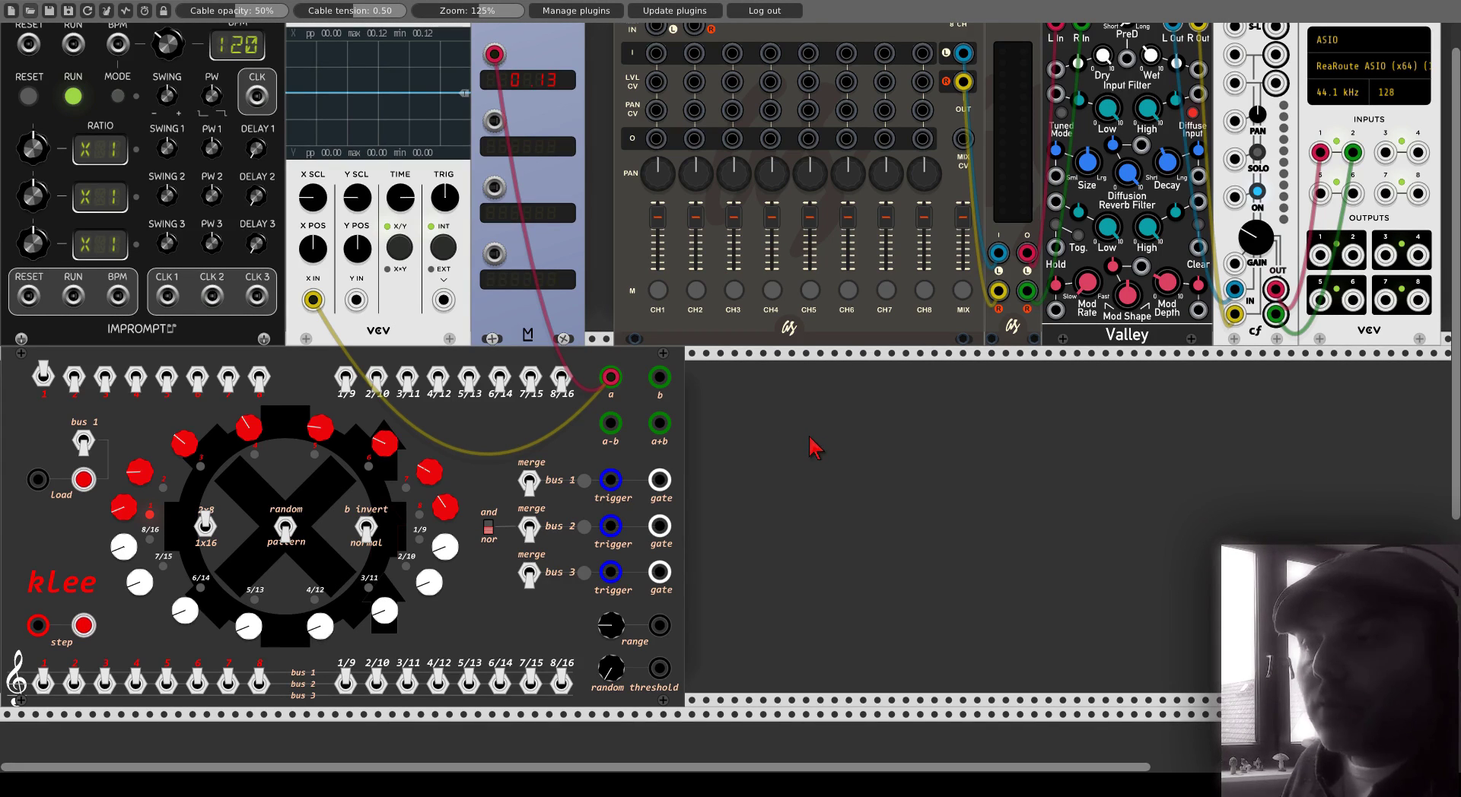
pyautogui.rightClick(791, 455)
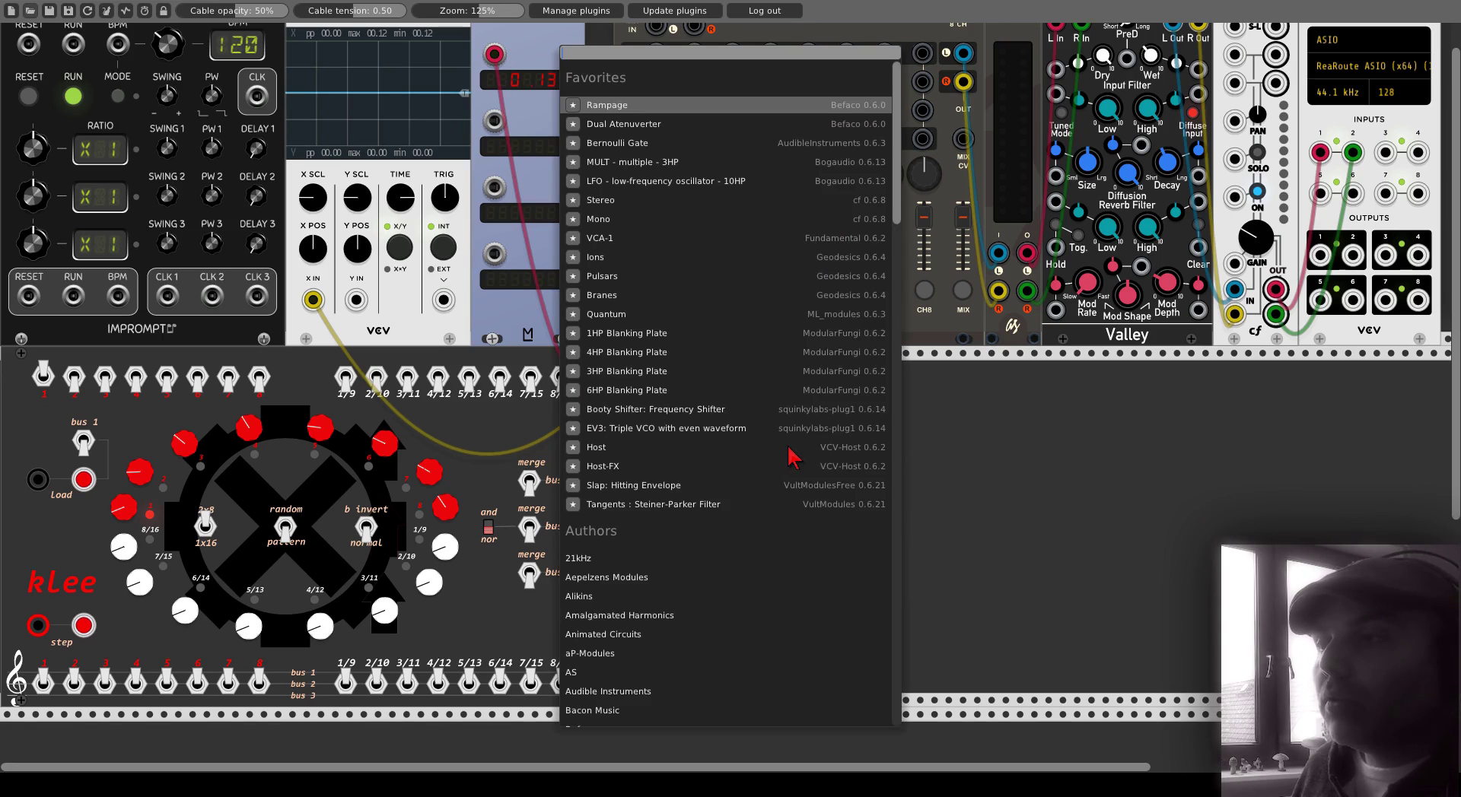
pyautogui.click(609, 314)
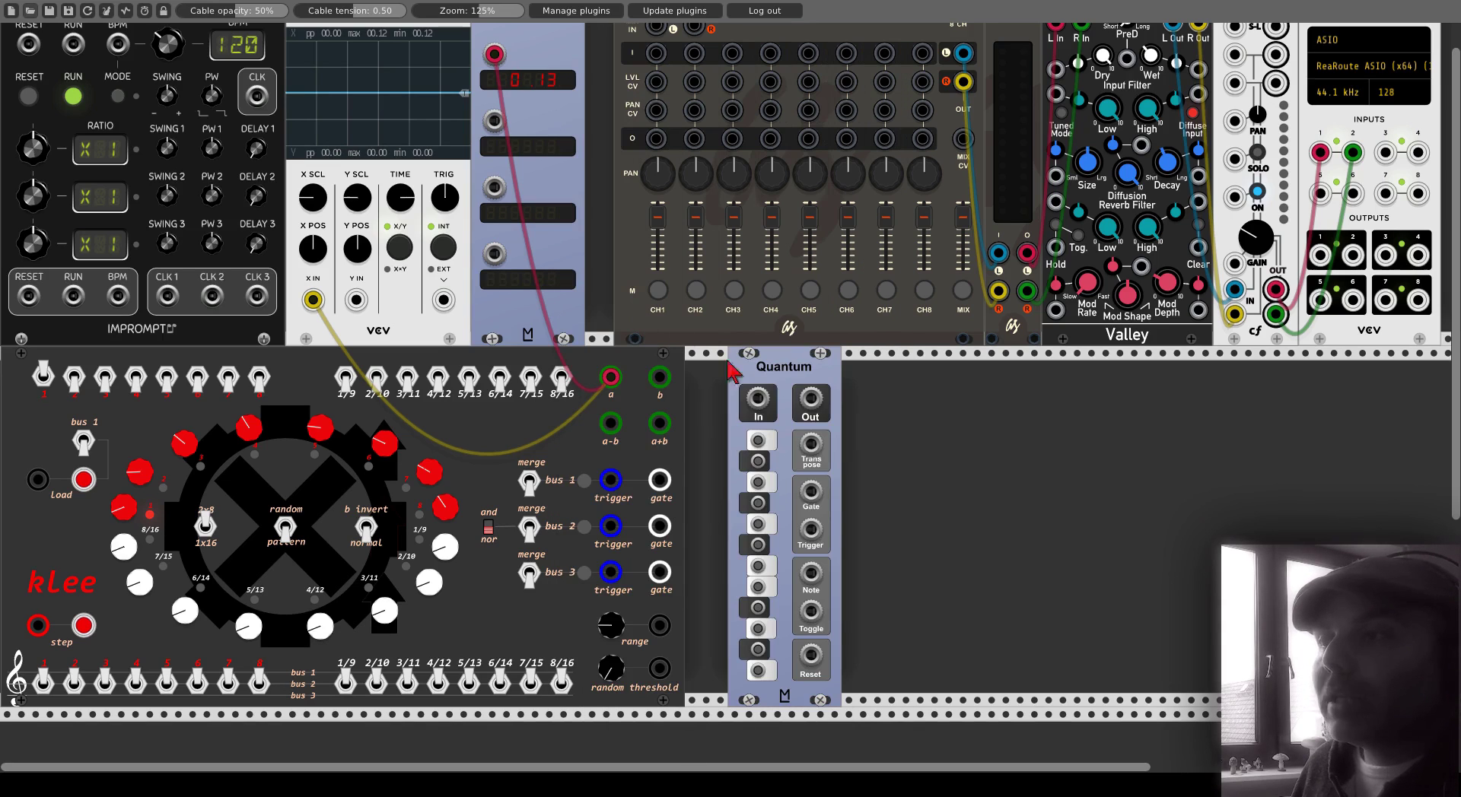
# - Place Quantum flush against Klee with its D, F and A notes enabled, and patch Klee's a output into Quantum's input
pyautogui.moveTo(759, 370); pyautogui.dragTo(717, 369)
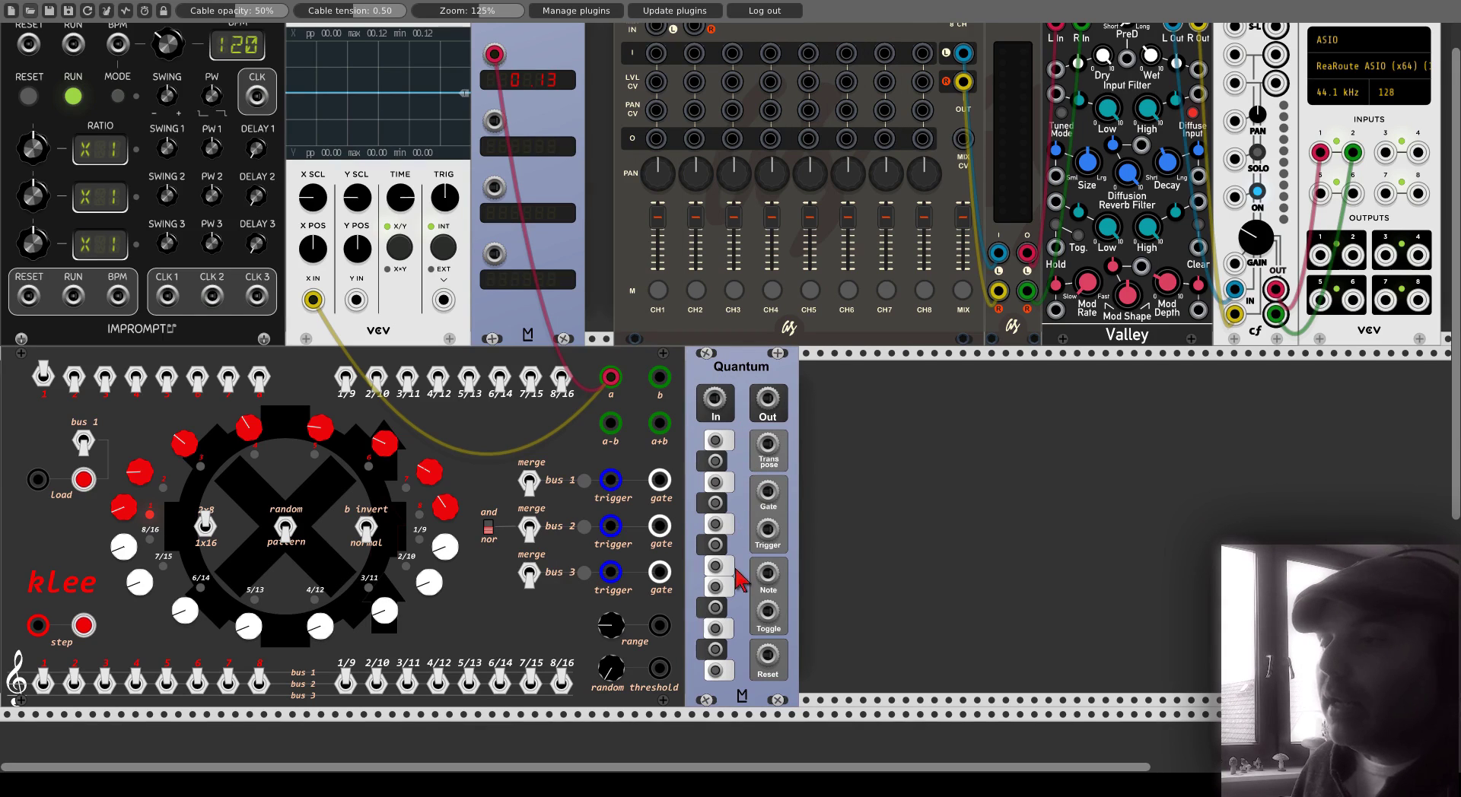
pyautogui.click(716, 628)
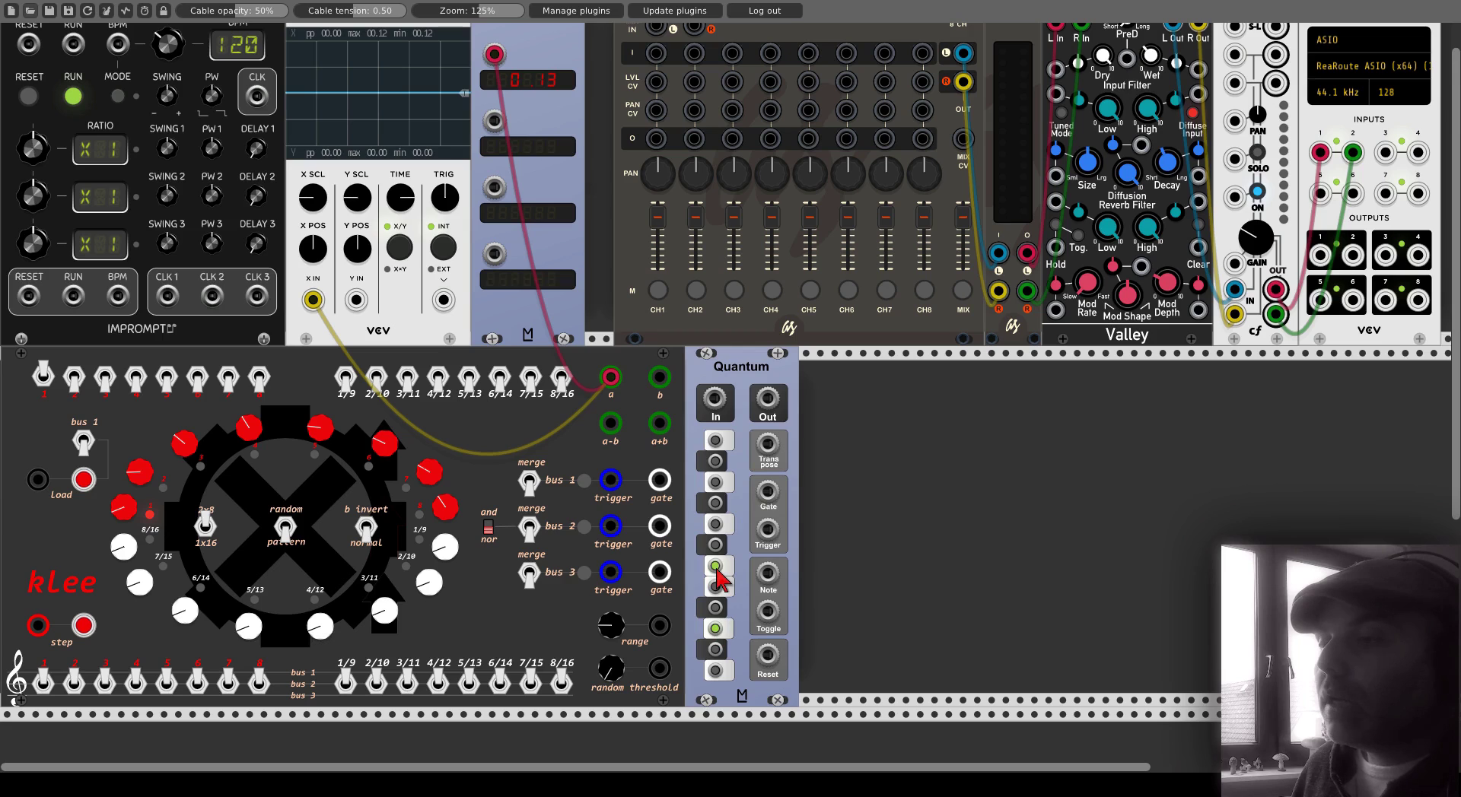
pyautogui.click(716, 483)
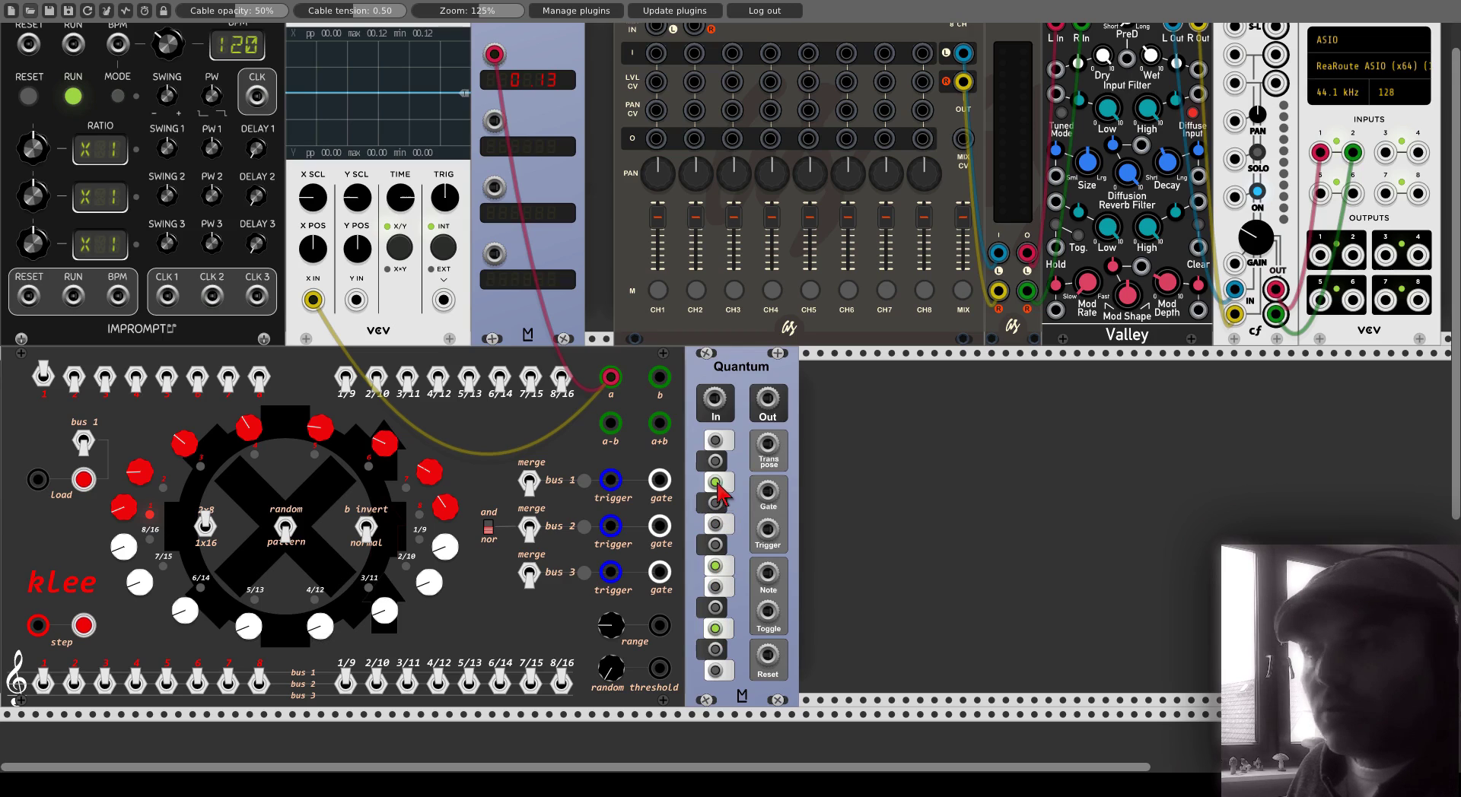
pyautogui.moveTo(715, 398); pyautogui.dragTo(610, 377)
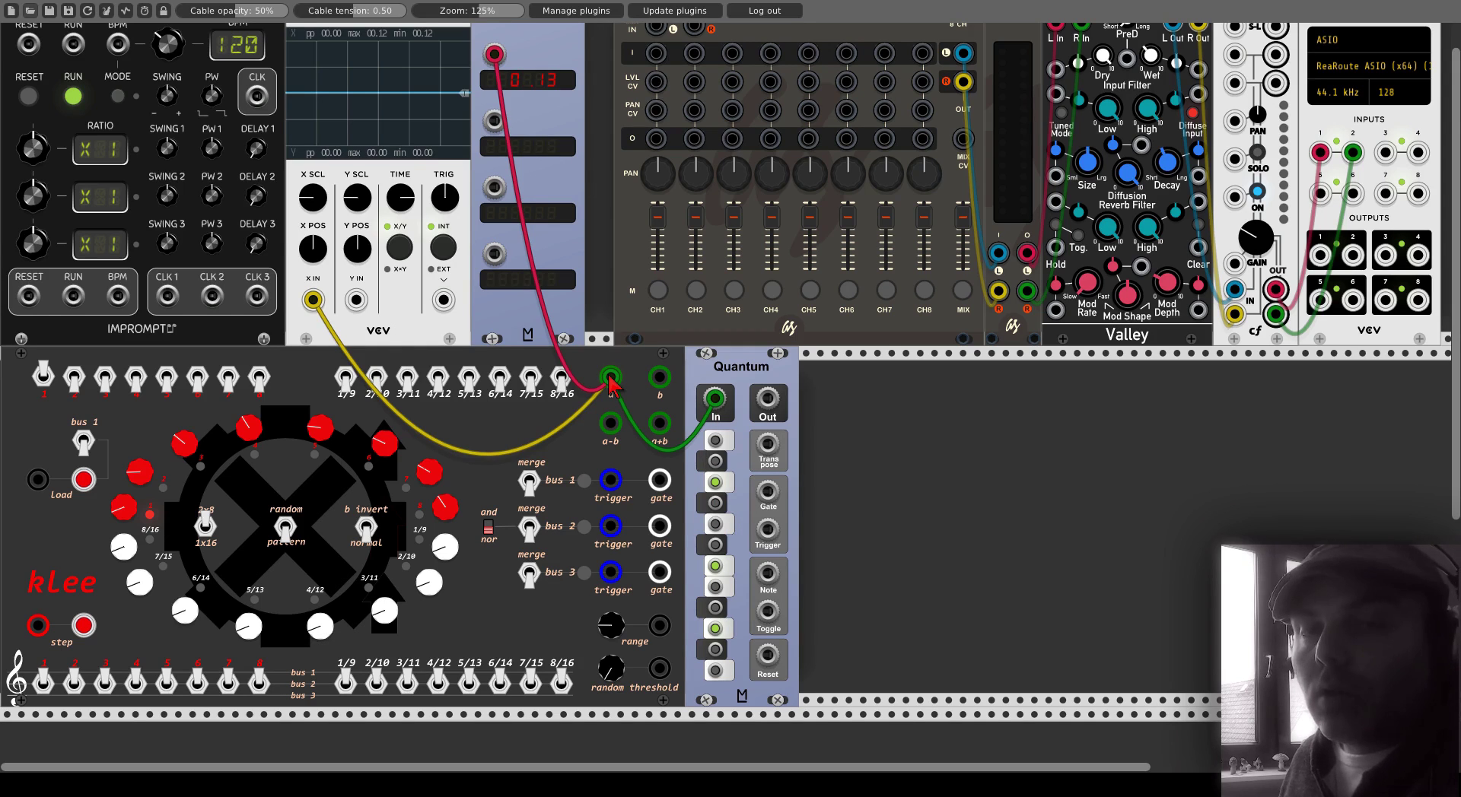
# - Add the VultModulesFree Basal : Smooth Oscillator module and place it directly beside Quantum
pyautogui.rightClick(864, 477)
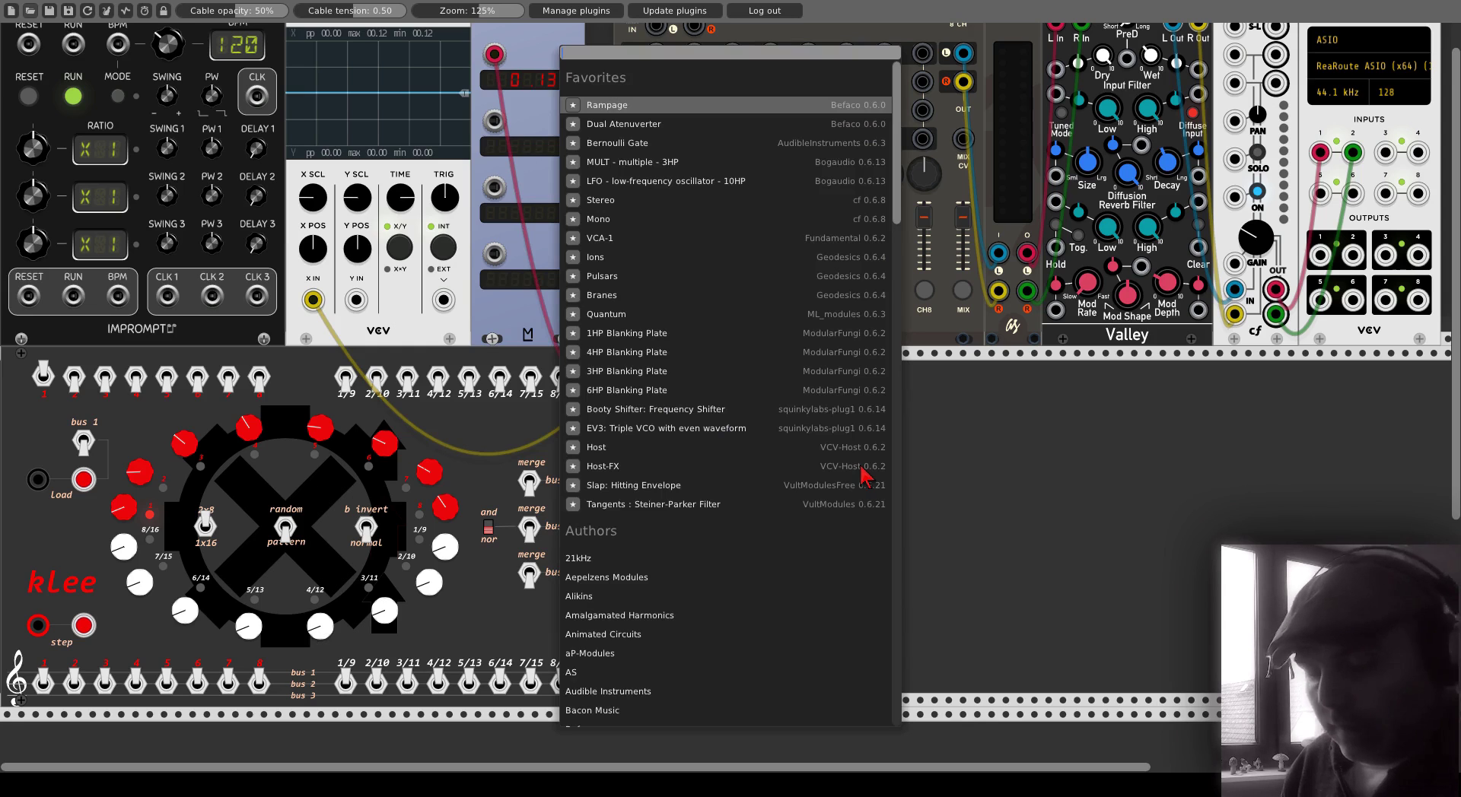
pyautogui.write('basa')
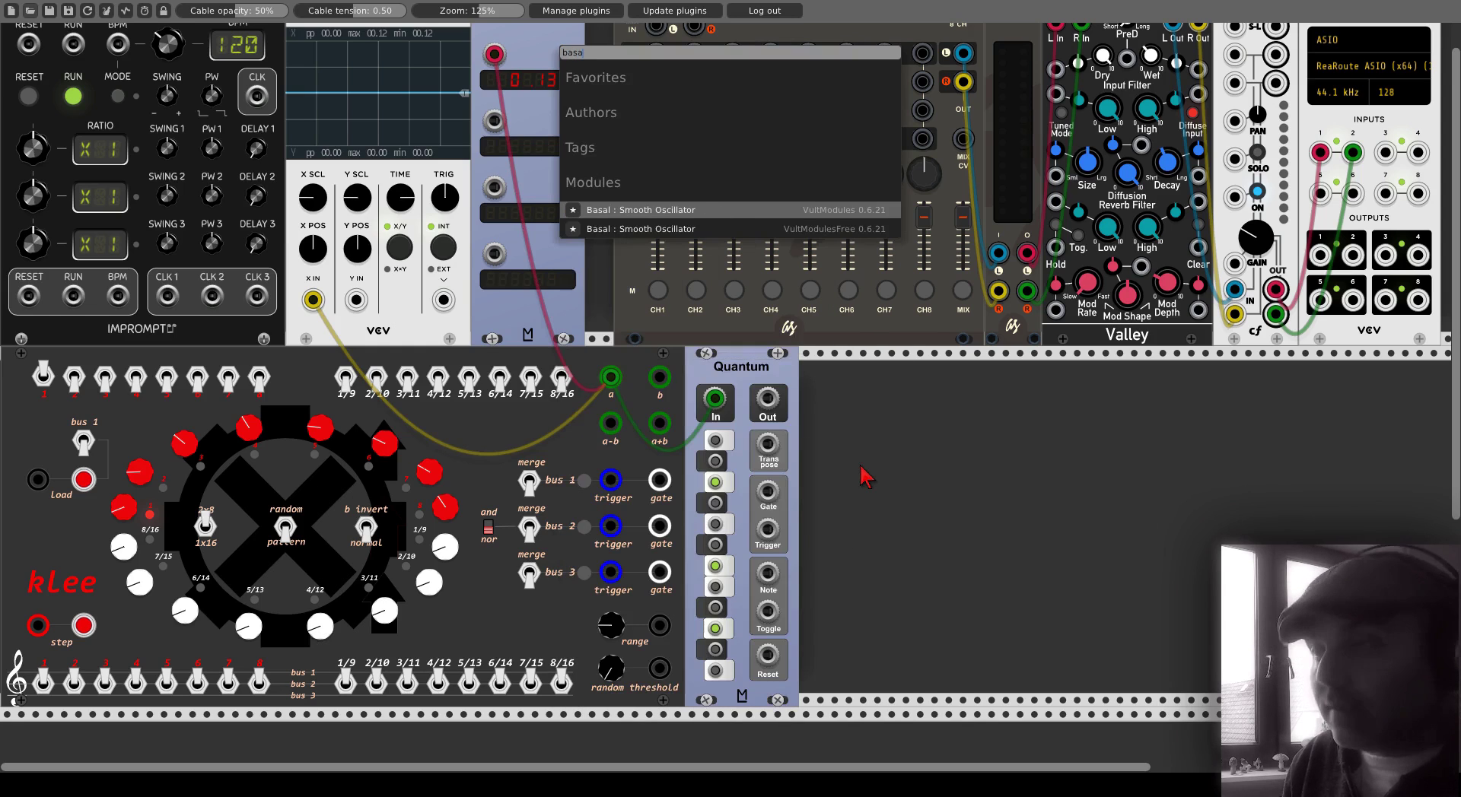
pyautogui.write('l')
pyautogui.click(694, 229)
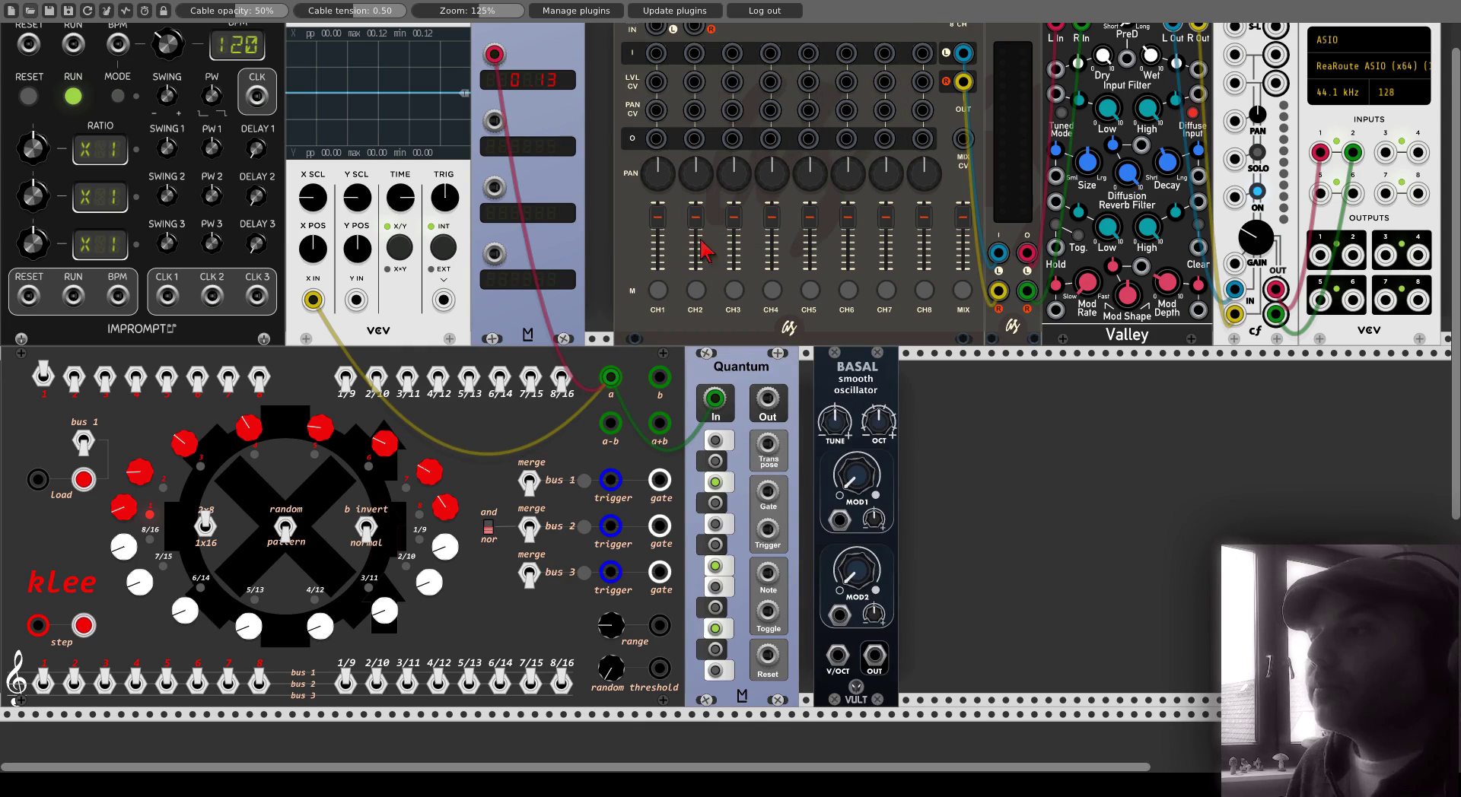
pyautogui.moveTo(860, 388); pyautogui.dragTo(842, 388)
pyautogui.scroll(1, 837, 388)
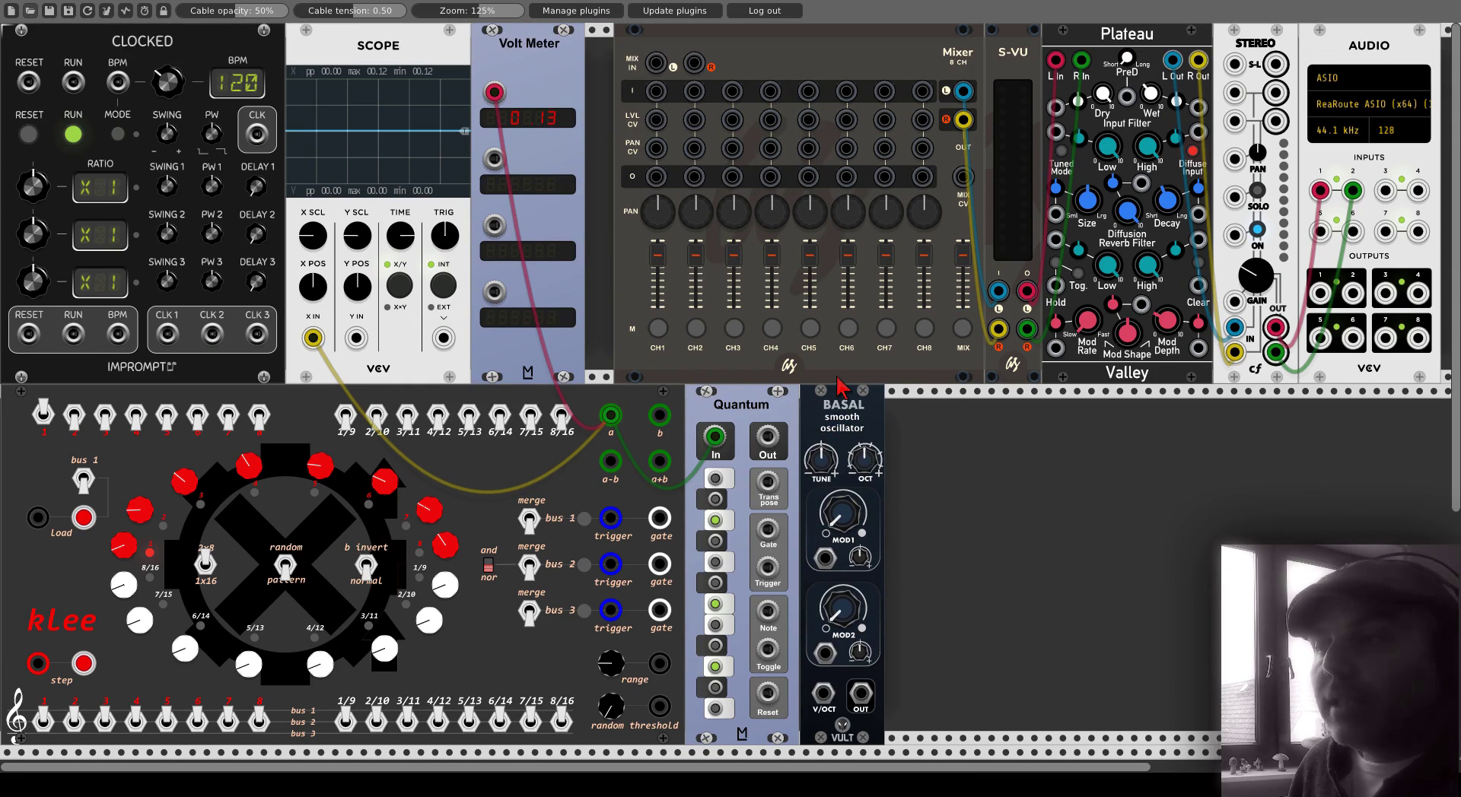
# - Patch Quantum's output into Basal's V/OCT input and Basal's output into channel 1 of the Mixer
pyautogui.rightClick(916, 469)
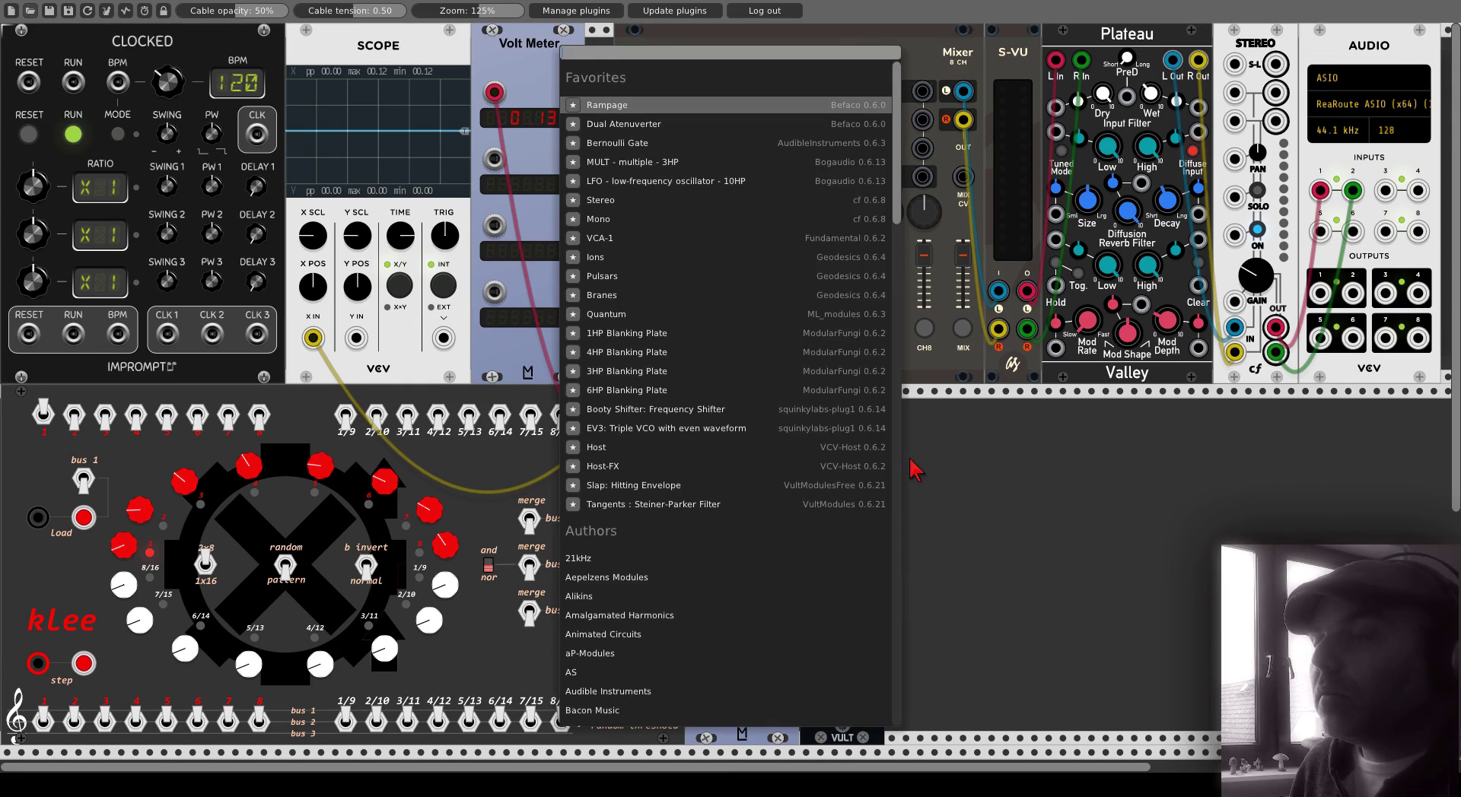
pyautogui.click(924, 473)
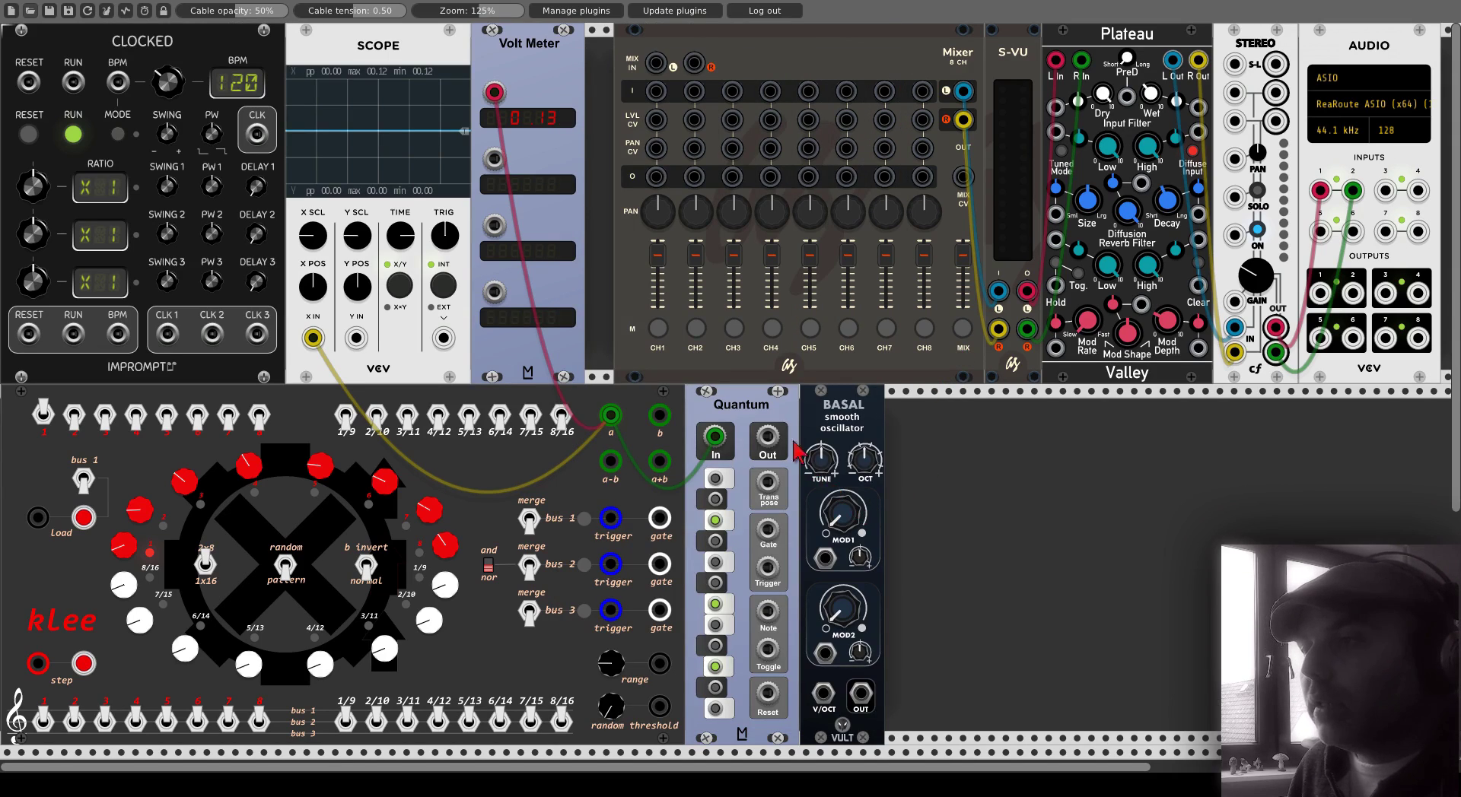
pyautogui.moveTo(768, 441); pyautogui.dragTo(657, 92)
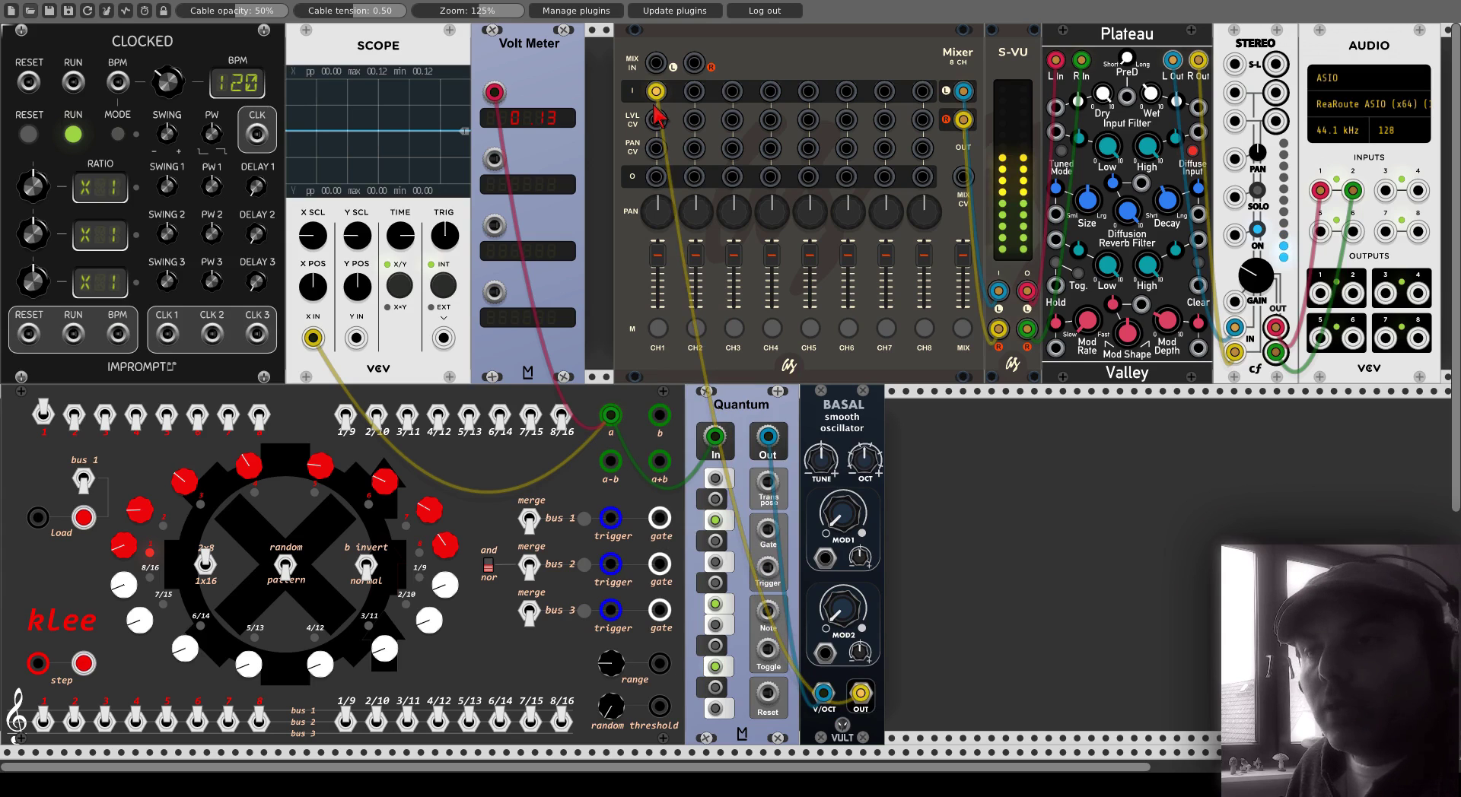
# - Advance Klee manually through its pattern to audition the quantized notes on Basal
pyautogui.click(86, 663)
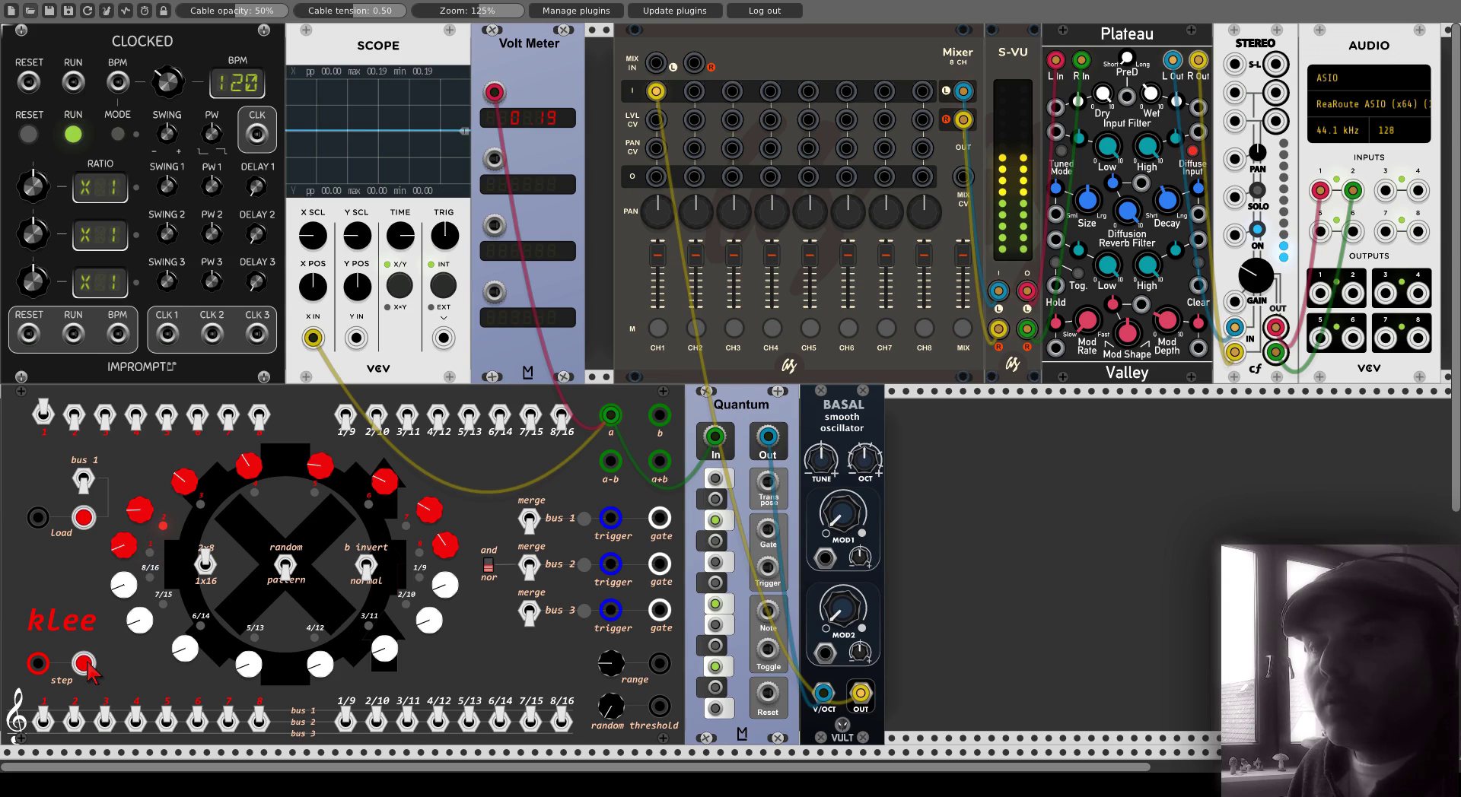
pyautogui.click(86, 663)
pyautogui.click(86, 664)
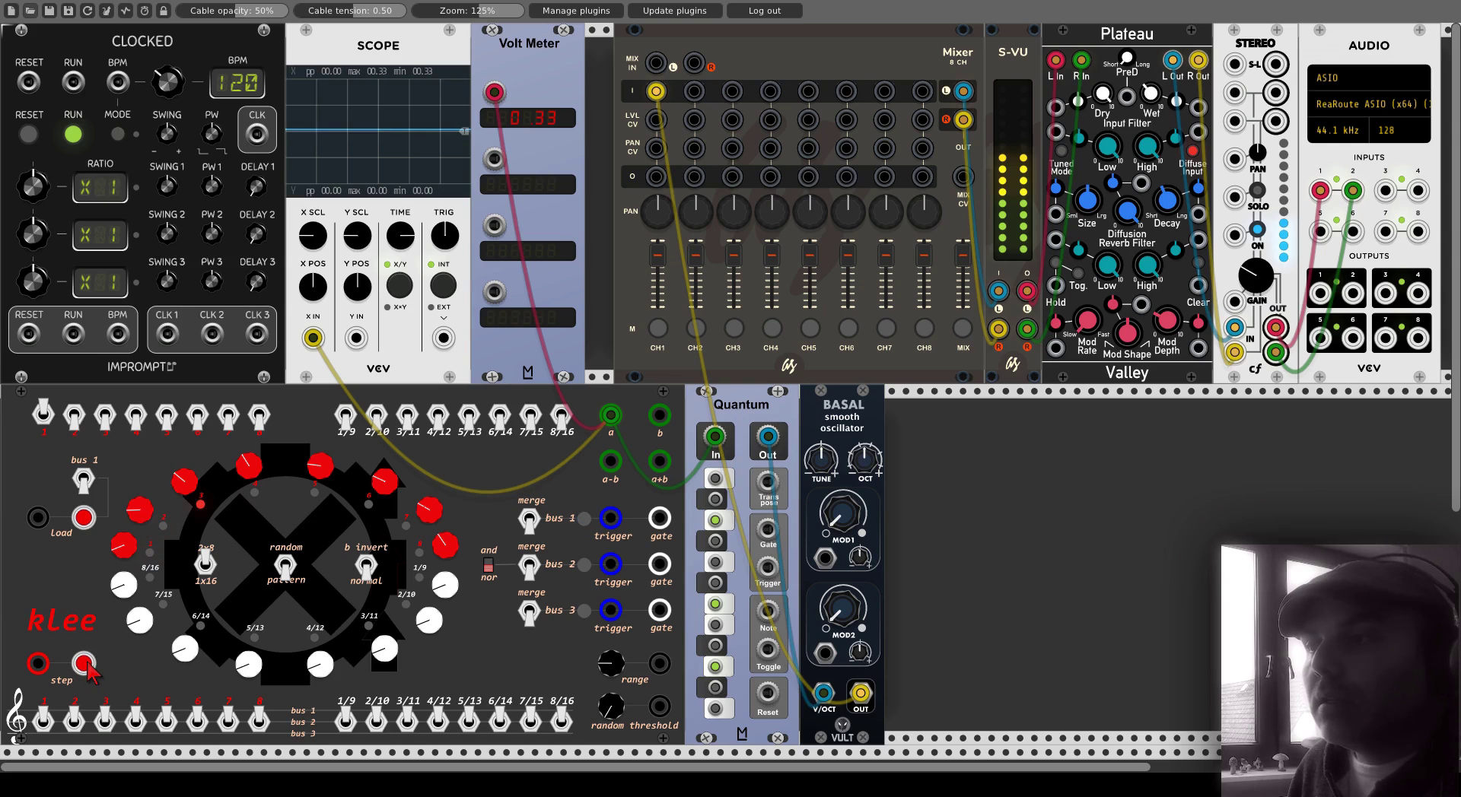
pyautogui.click(87, 663)
pyautogui.click(87, 663)
pyautogui.click(83, 663)
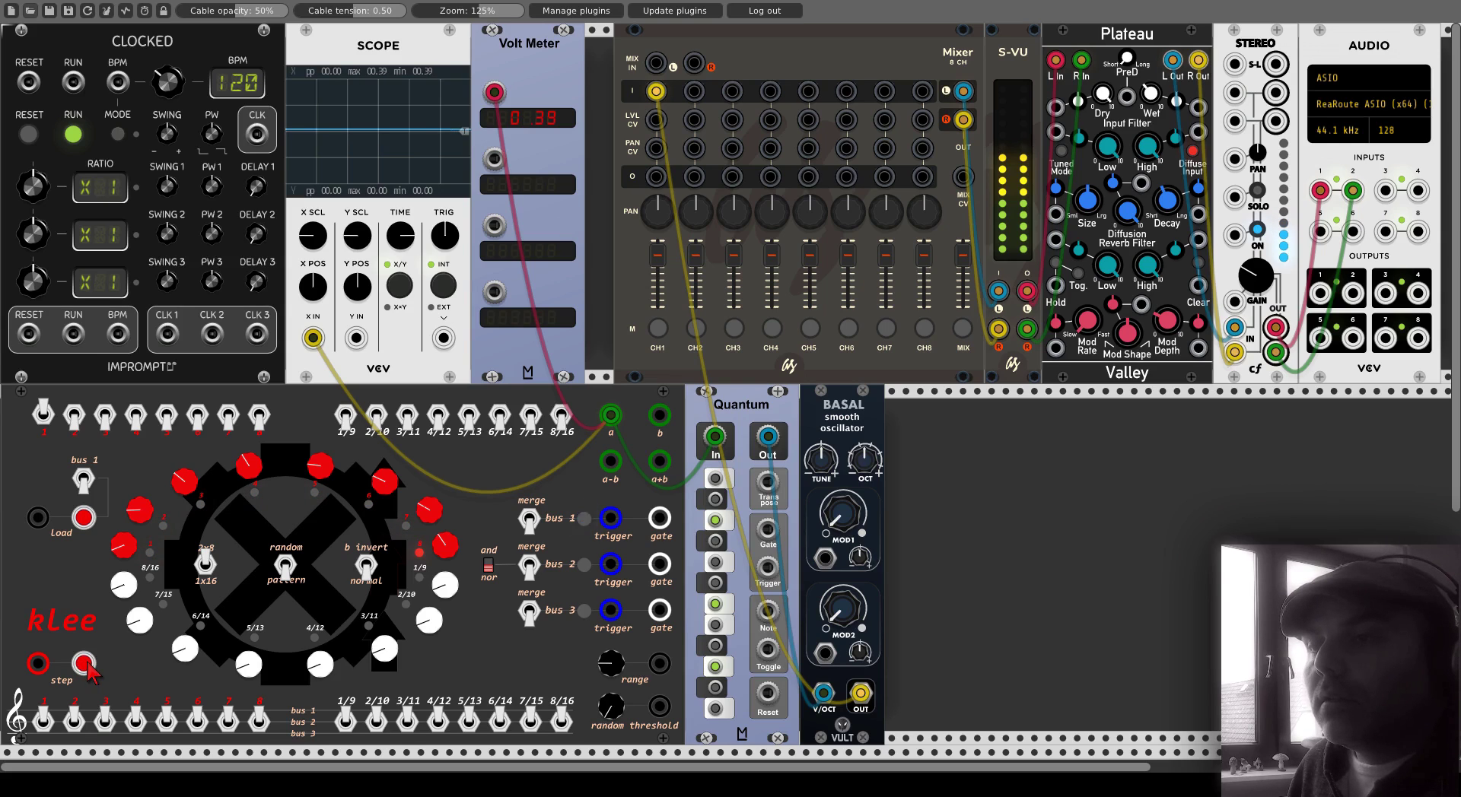
pyautogui.click(84, 663)
pyautogui.click(84, 663)
pyautogui.click(84, 663)
pyautogui.click(84, 663)
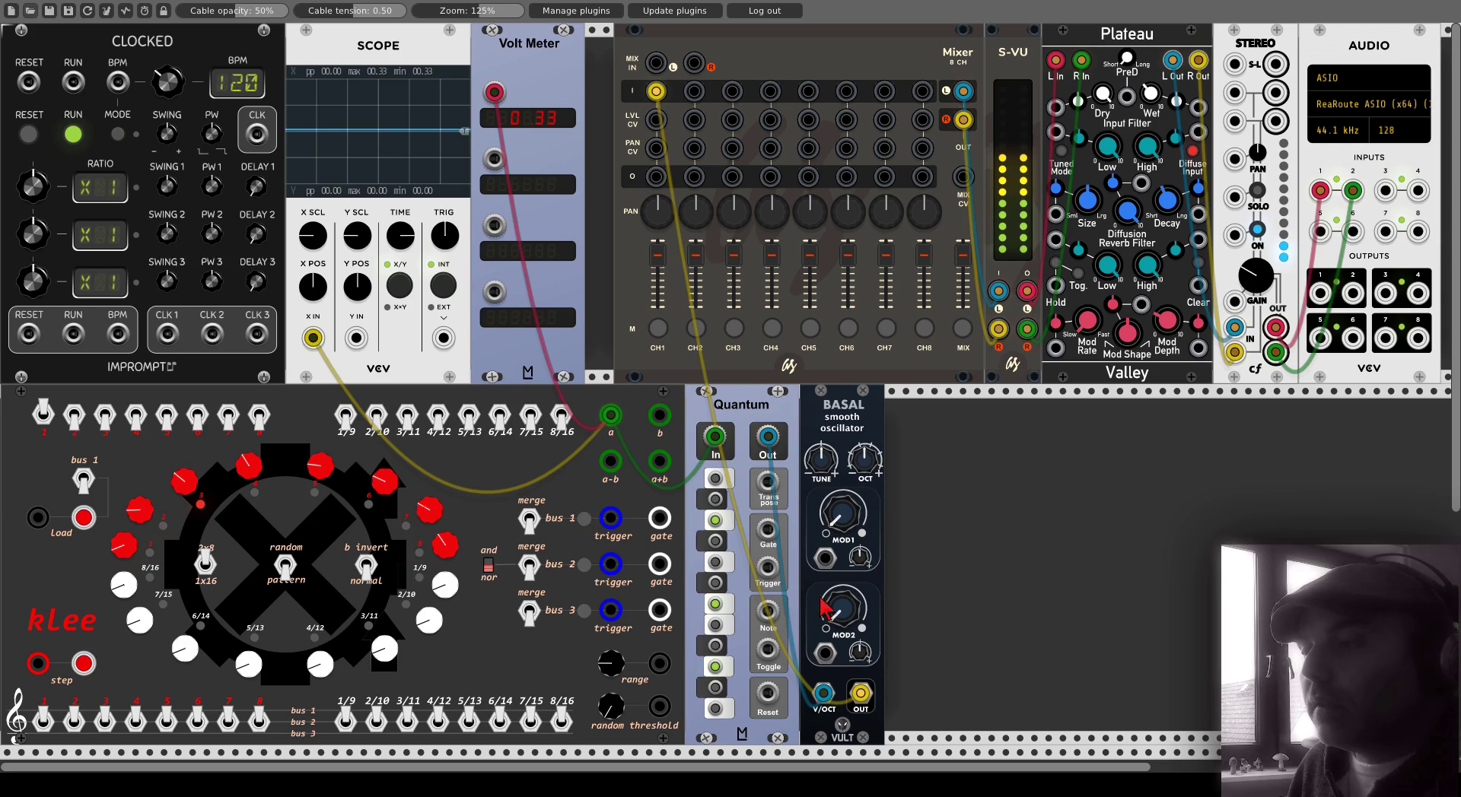
# - Raise Basal's MOD2 amount and step Klee manually through the pattern to hear the changed timbre
pyautogui.moveTo(843, 606); pyautogui.dragTo(843, 588)
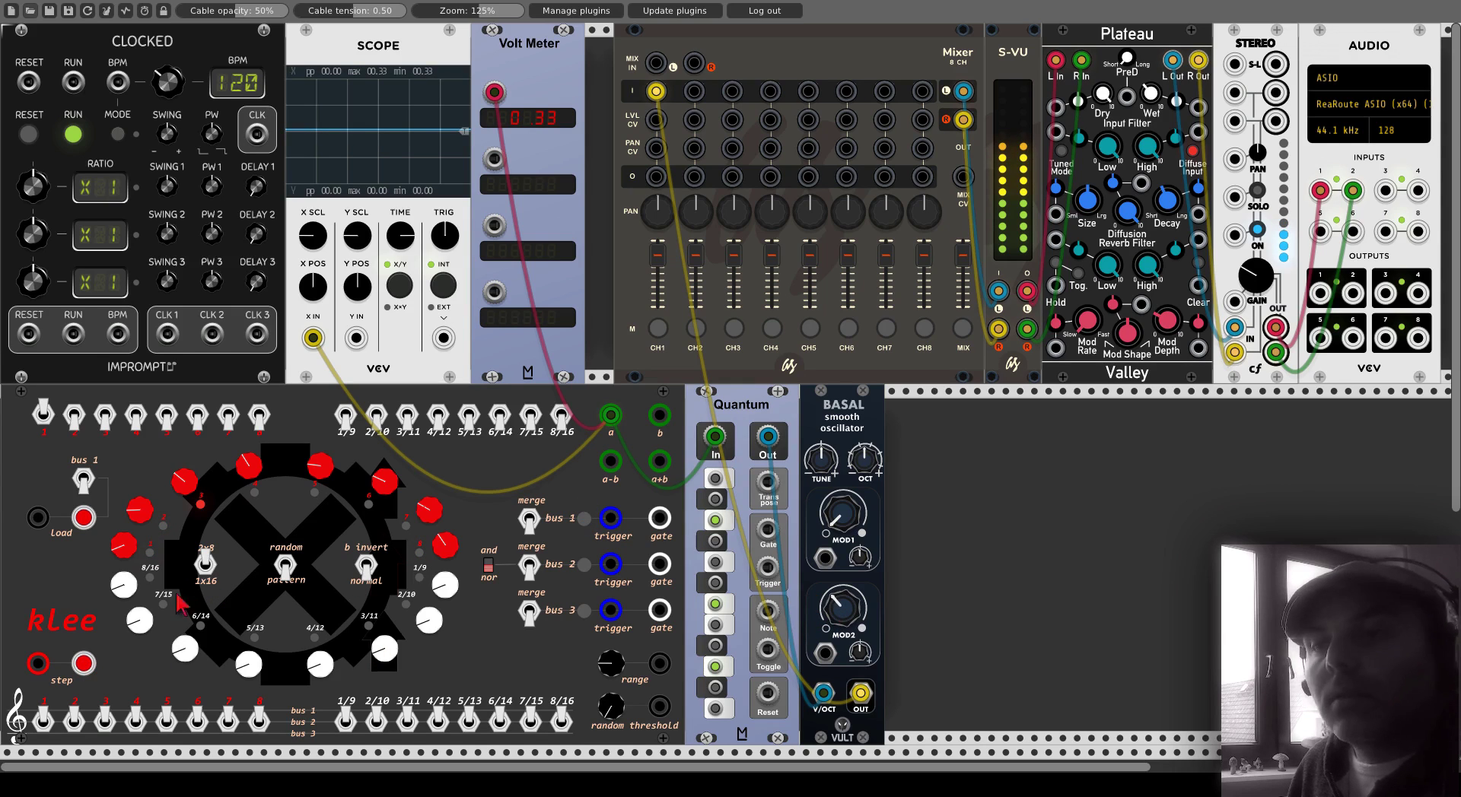
pyautogui.click(83, 663)
pyautogui.click(84, 664)
pyautogui.click(84, 663)
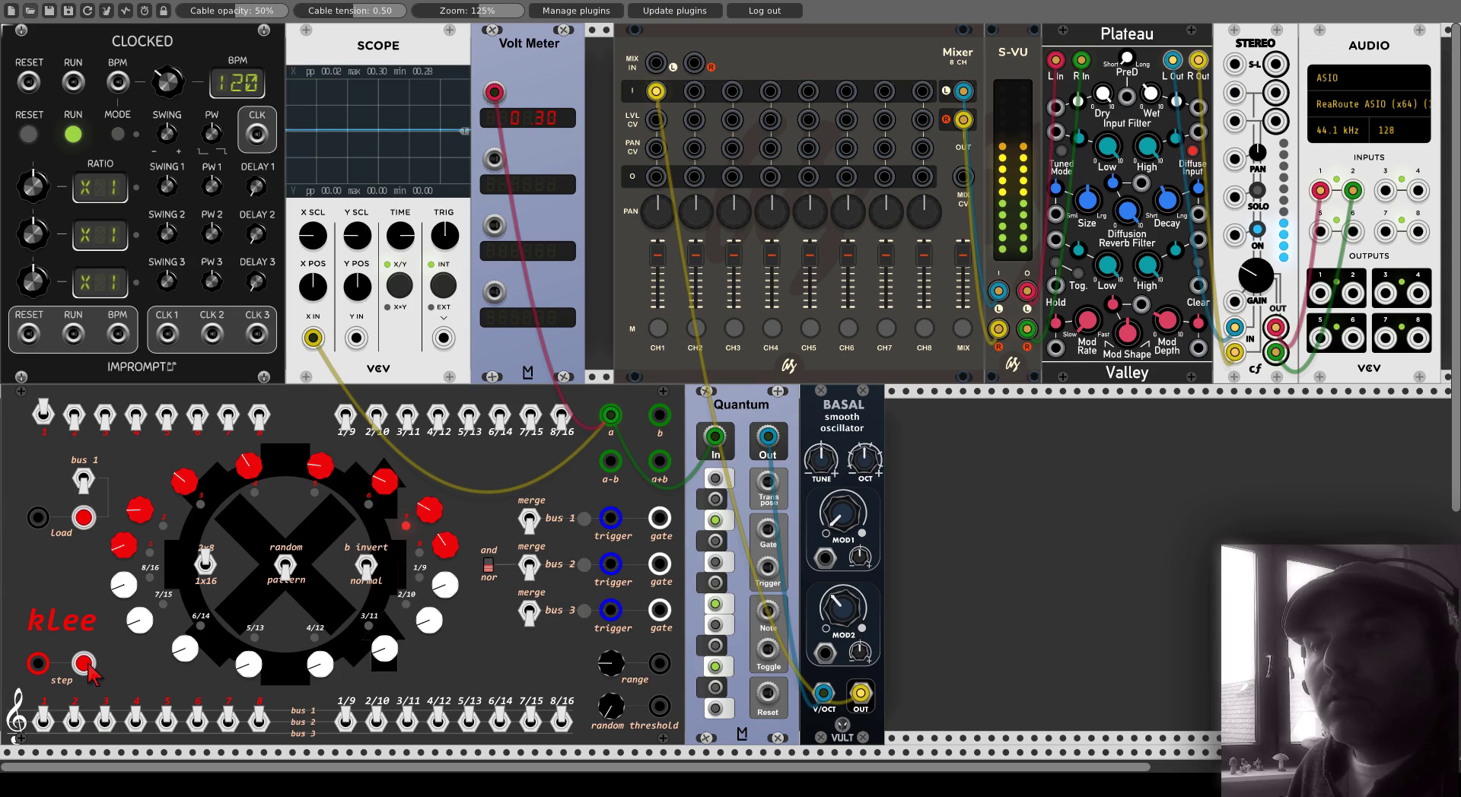
pyautogui.click(84, 663)
pyautogui.click(84, 664)
pyautogui.click(83, 663)
pyautogui.click(84, 663)
pyautogui.click(84, 663)
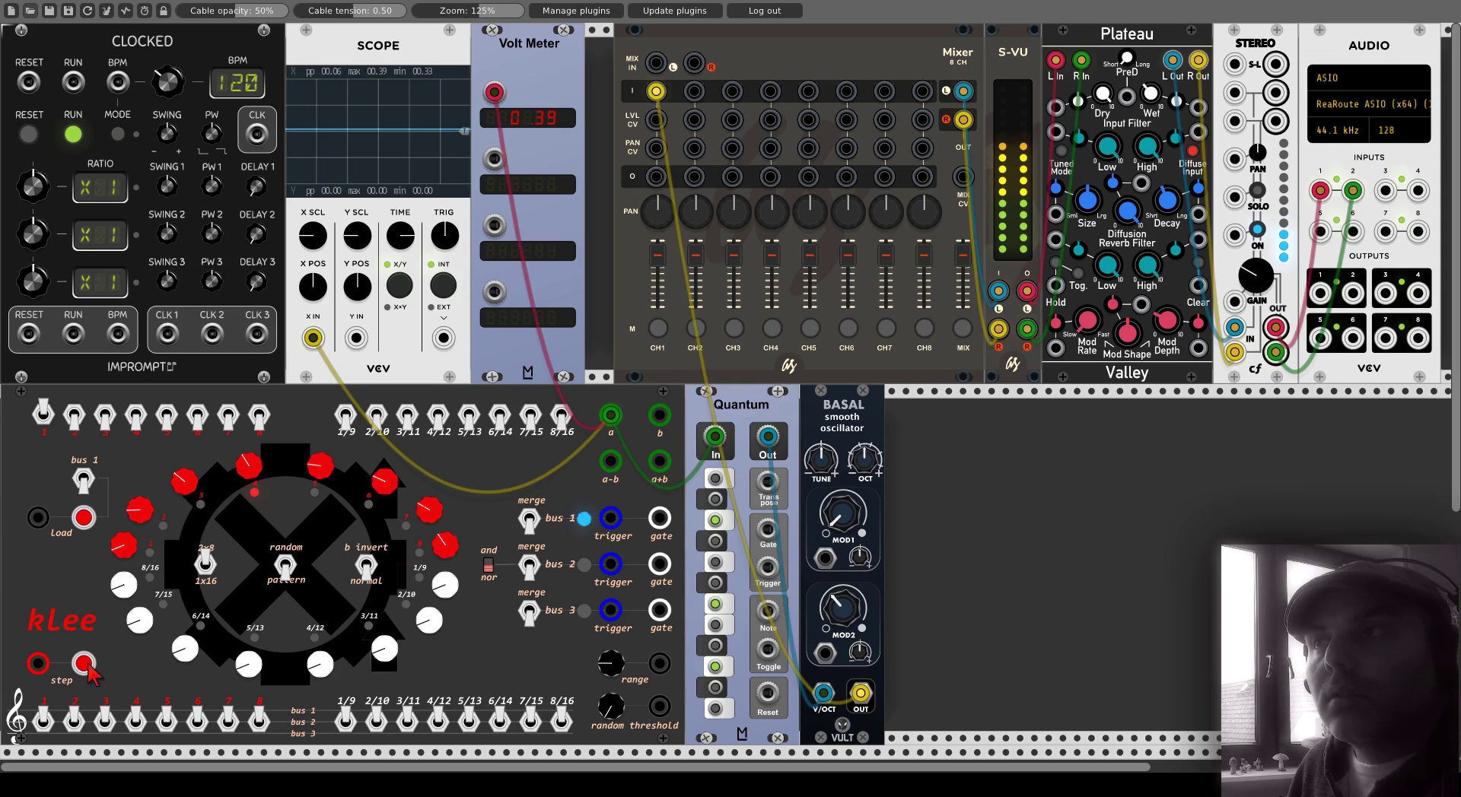
pyautogui.click(83, 663)
pyautogui.click(84, 664)
pyautogui.click(83, 663)
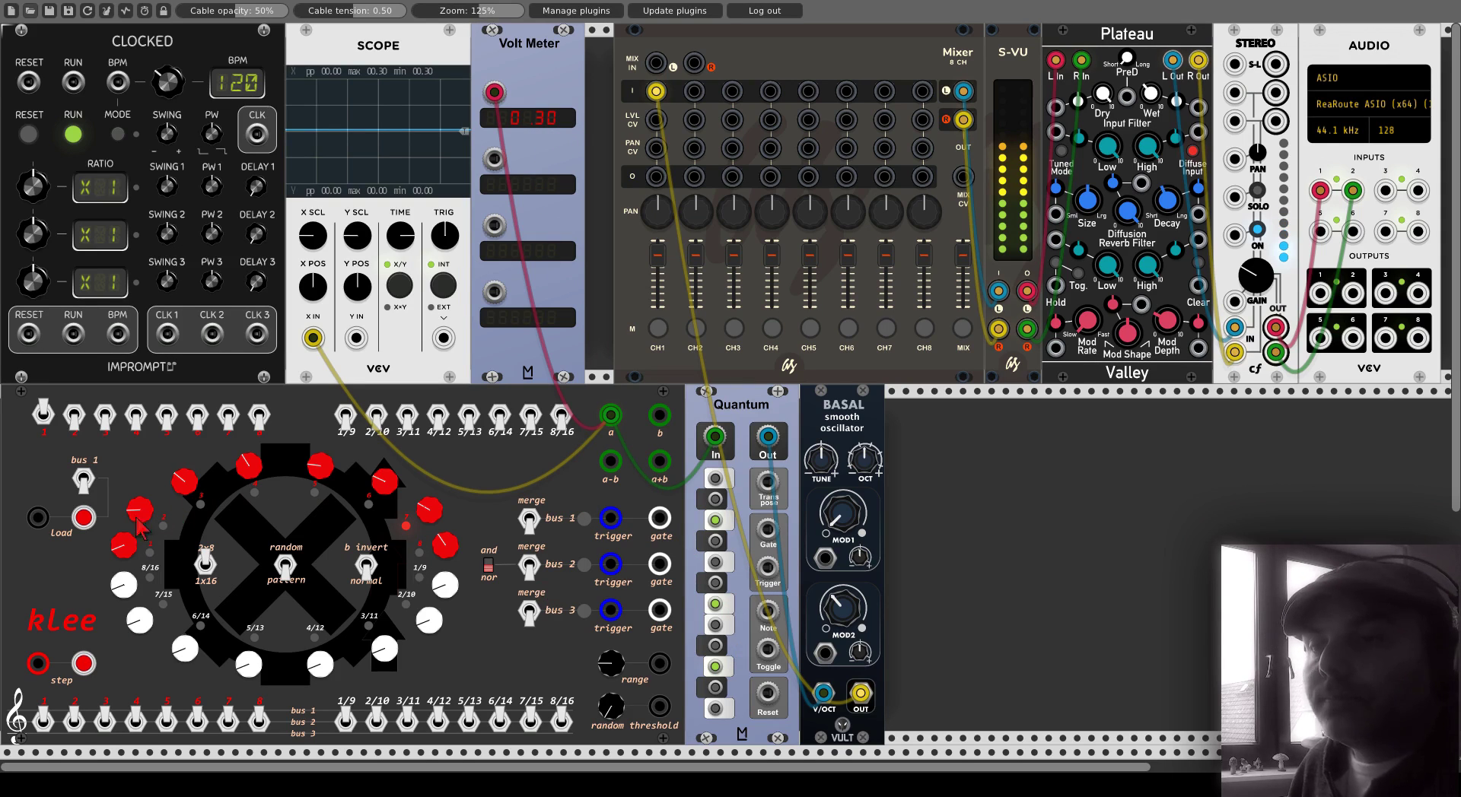
pyautogui.click(84, 663)
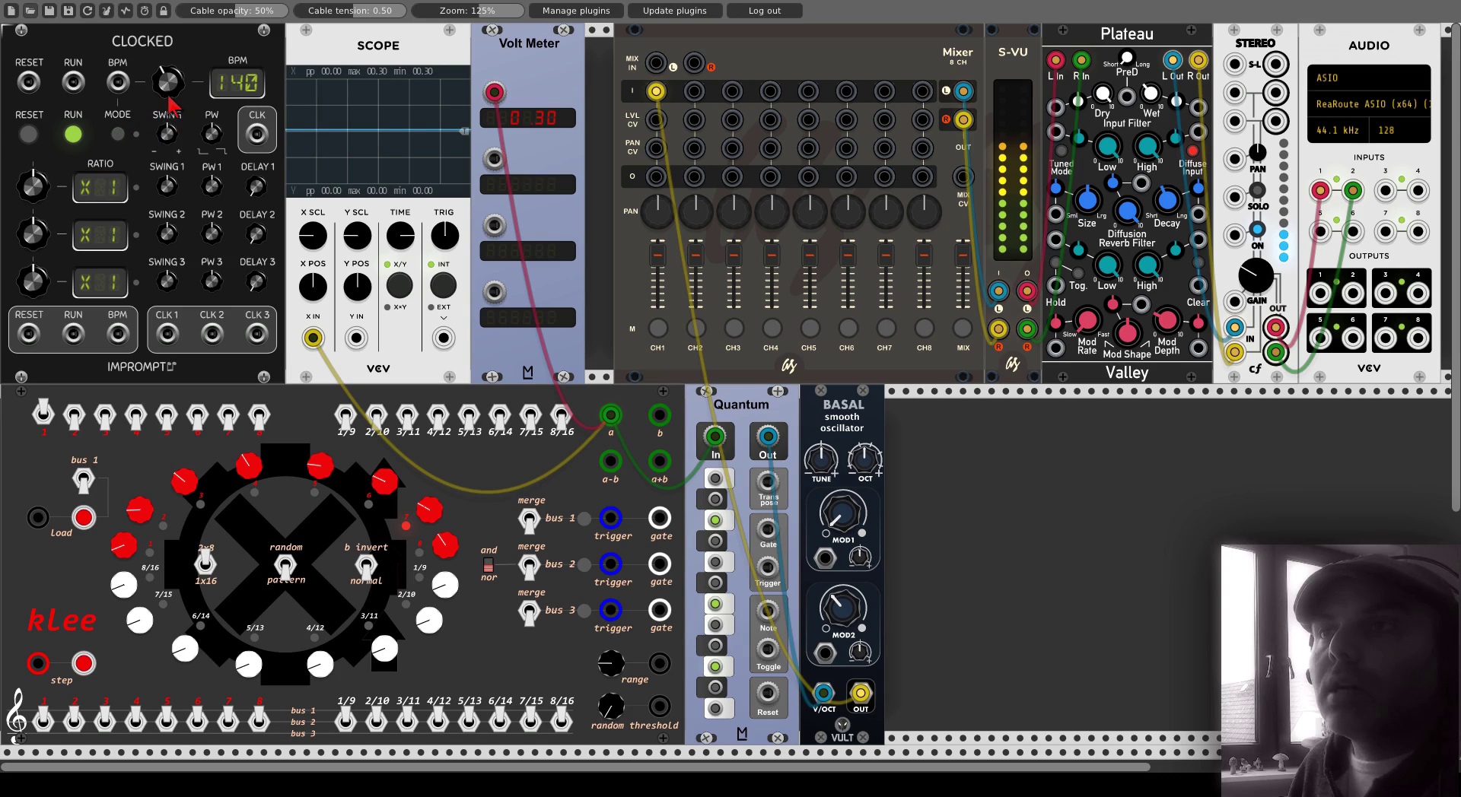
# - Run Clocked at 140 BPM with a x2 ratio on clock 1, and patch CLK 1 into Klee's step input
pyautogui.moveTo(33, 187); pyautogui.dragTo(33, 175)
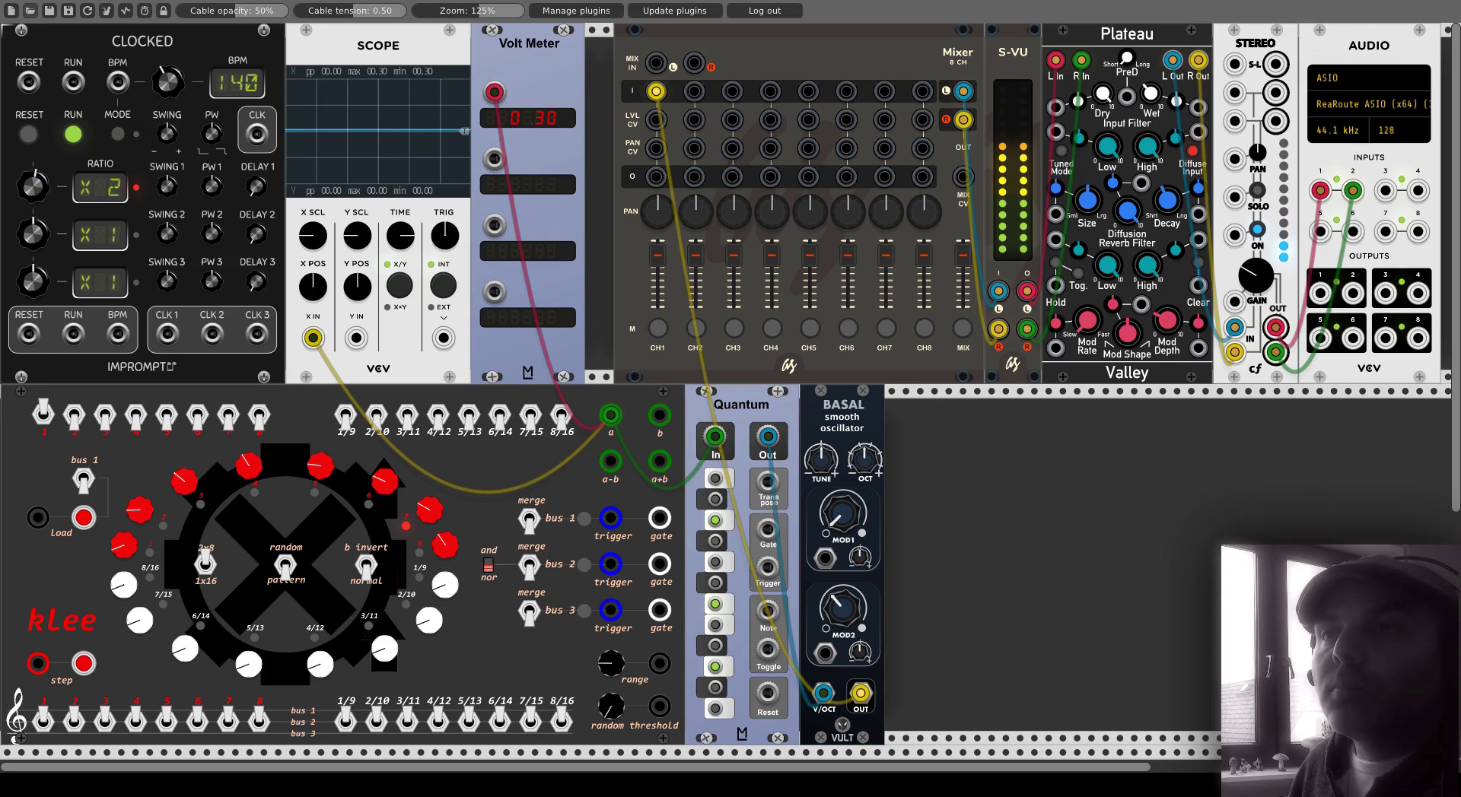
pyautogui.moveTo(166, 333); pyautogui.dragTo(38, 664)
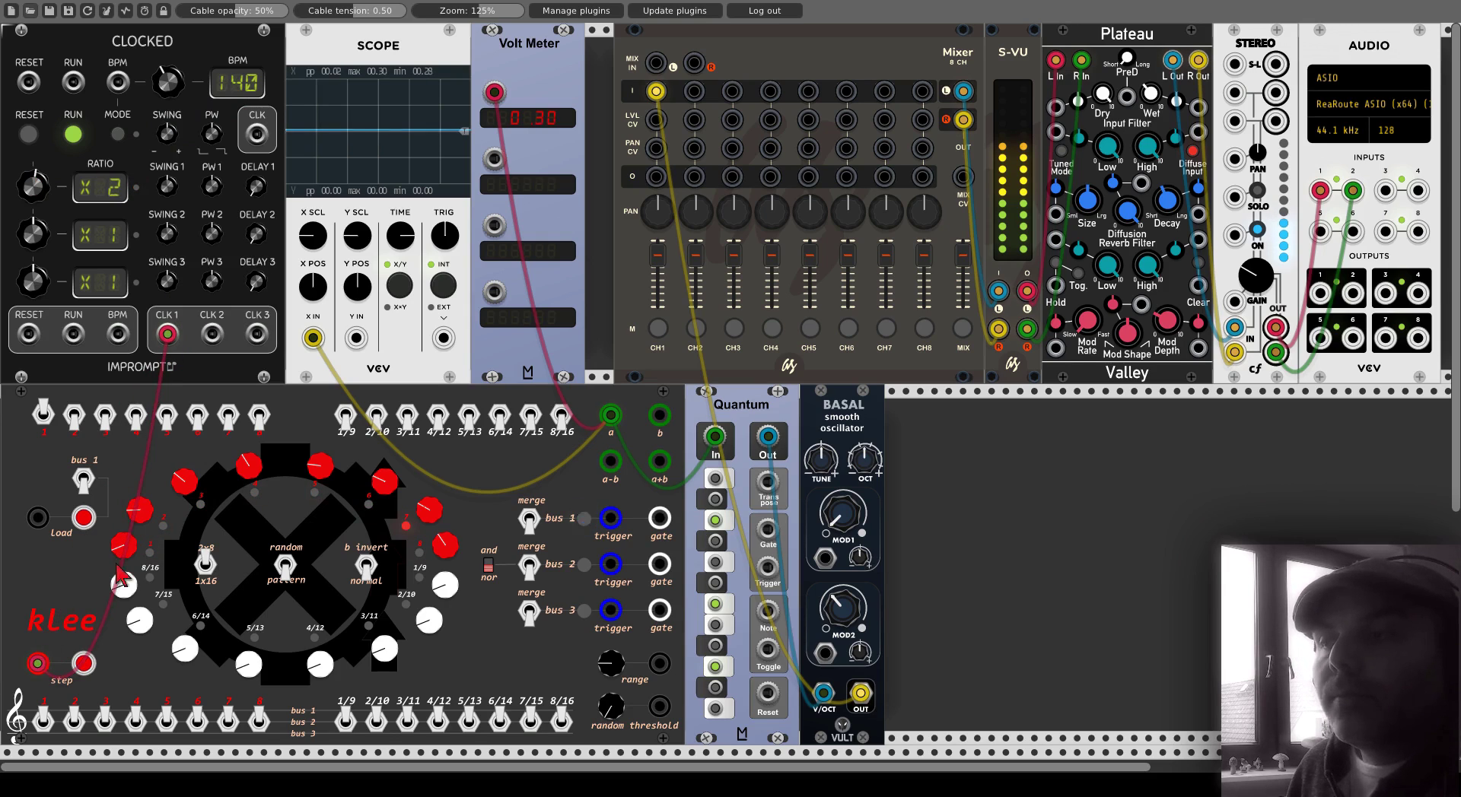
pyautogui.moveTo(122, 576); pyautogui.dragTo(122, 564)
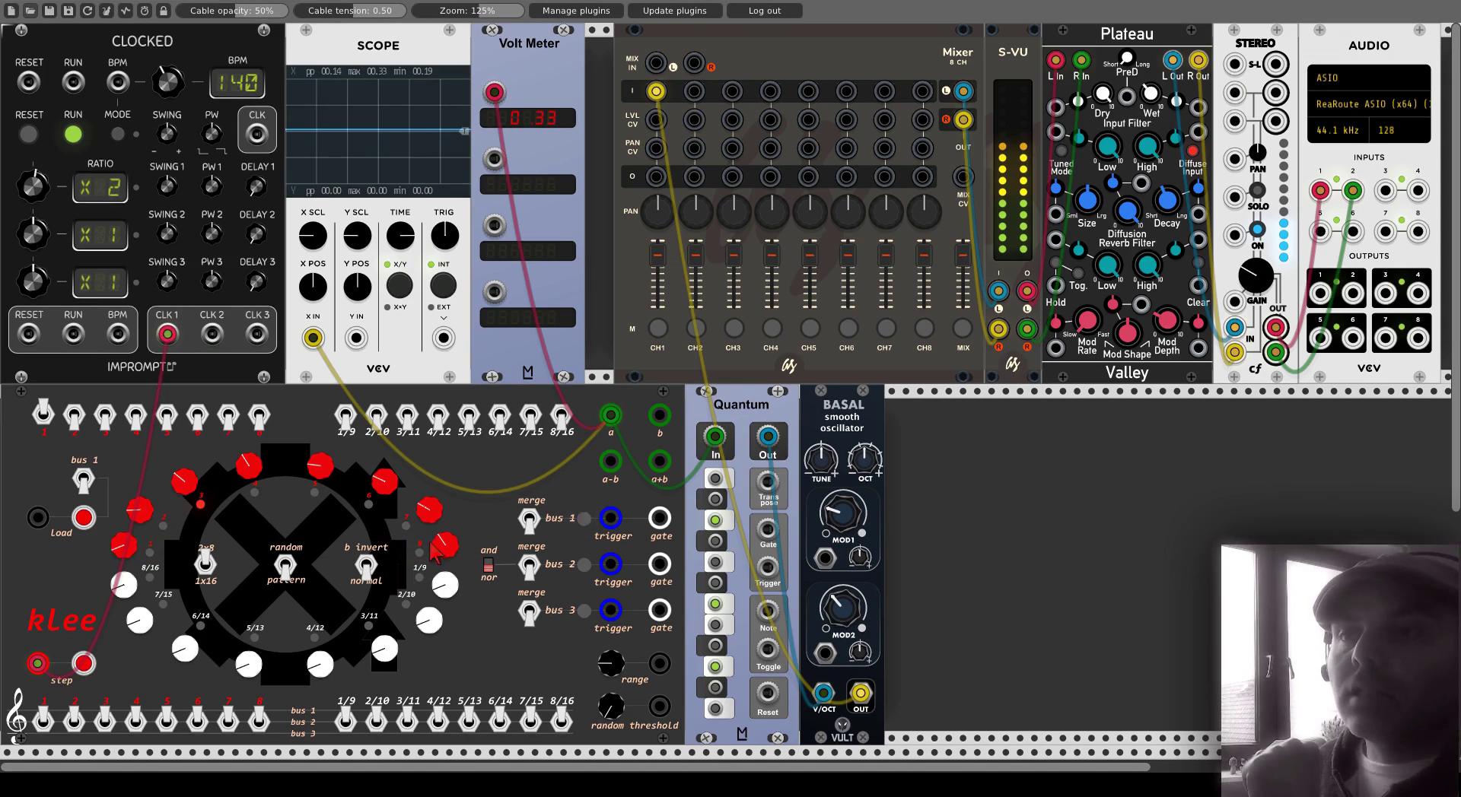
# - Toggle Klee's load pattern bits 5 and 7, and enable the G and C notes on Quantum
pyautogui.click(167, 419)
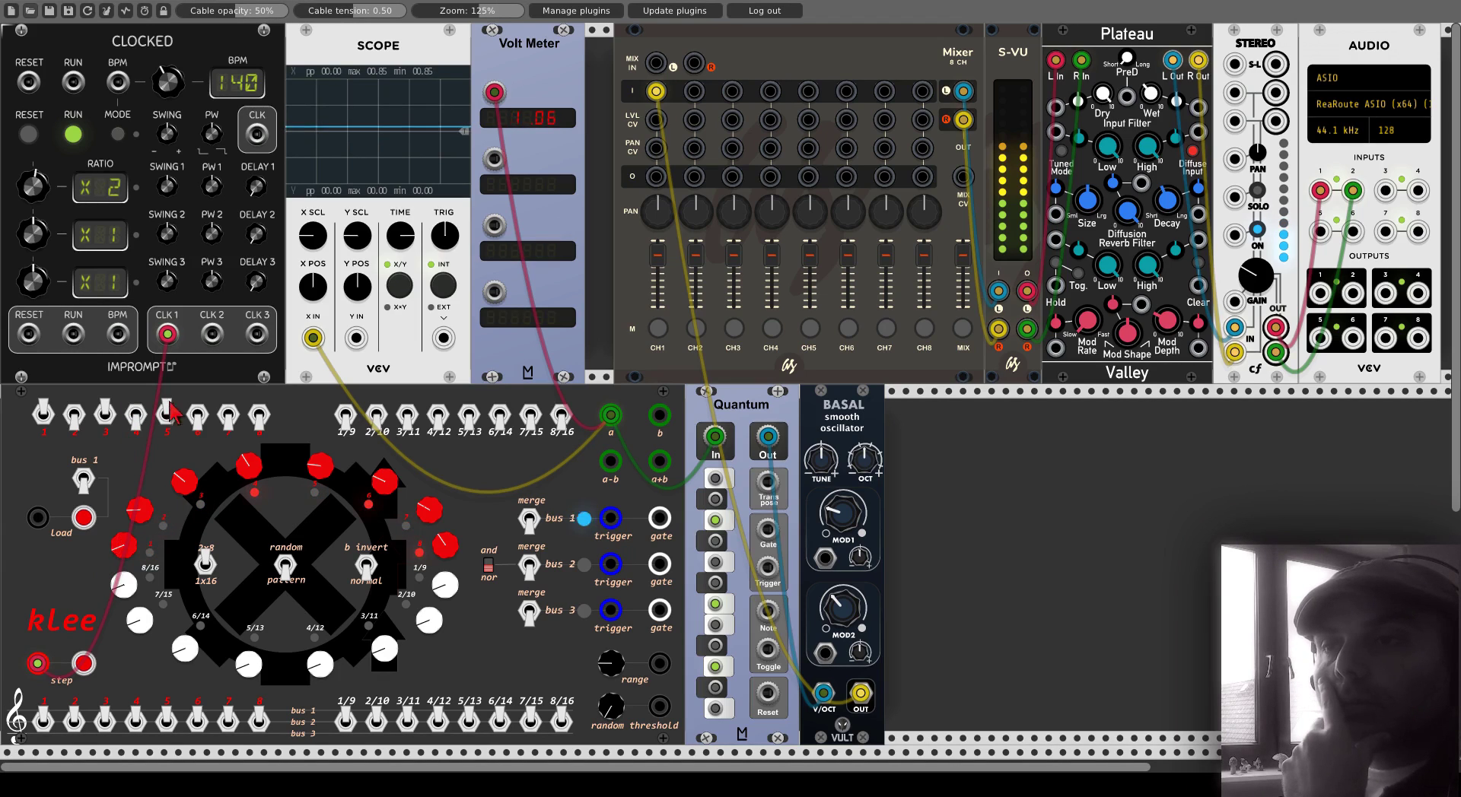
pyautogui.click(229, 417)
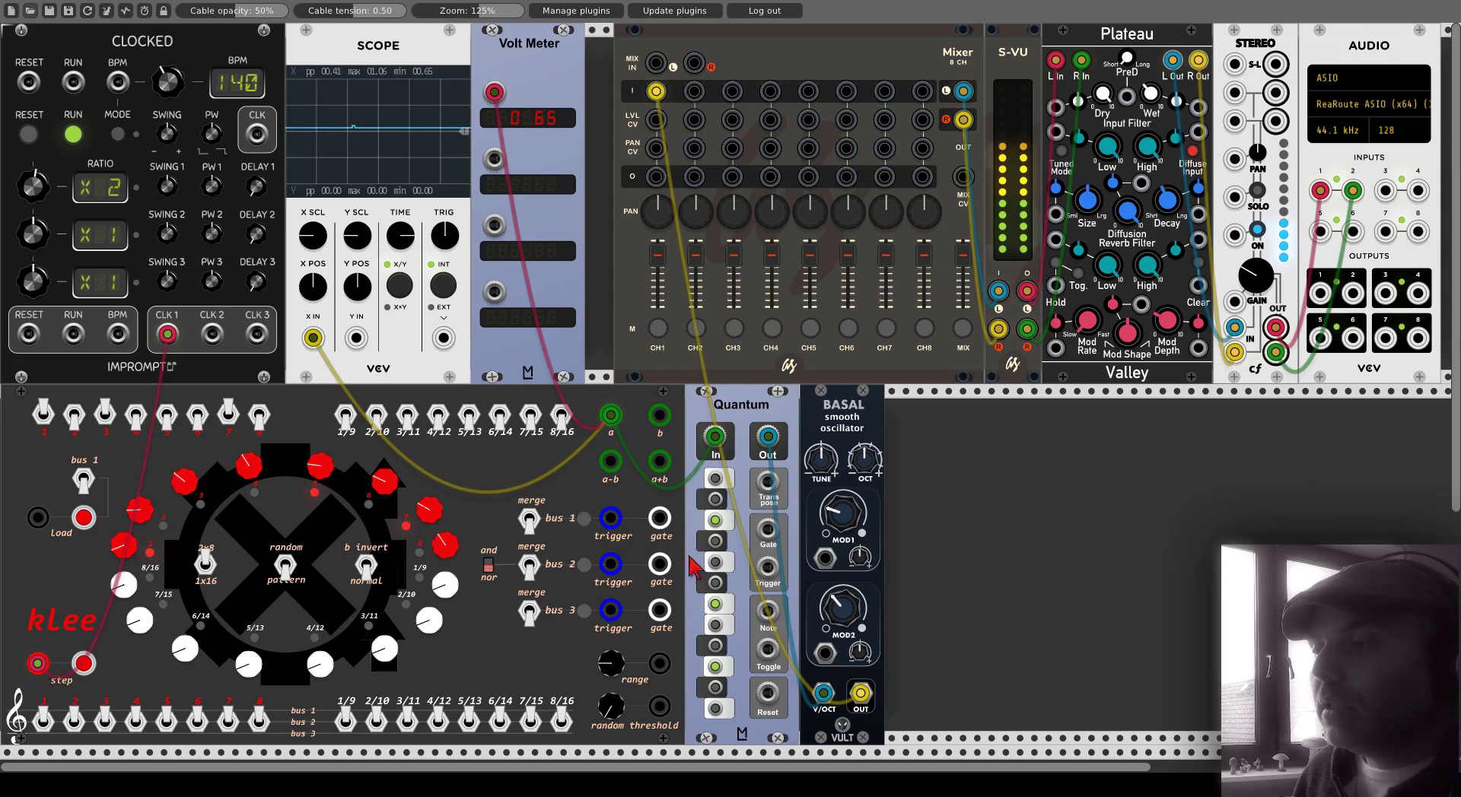
pyautogui.click(716, 562)
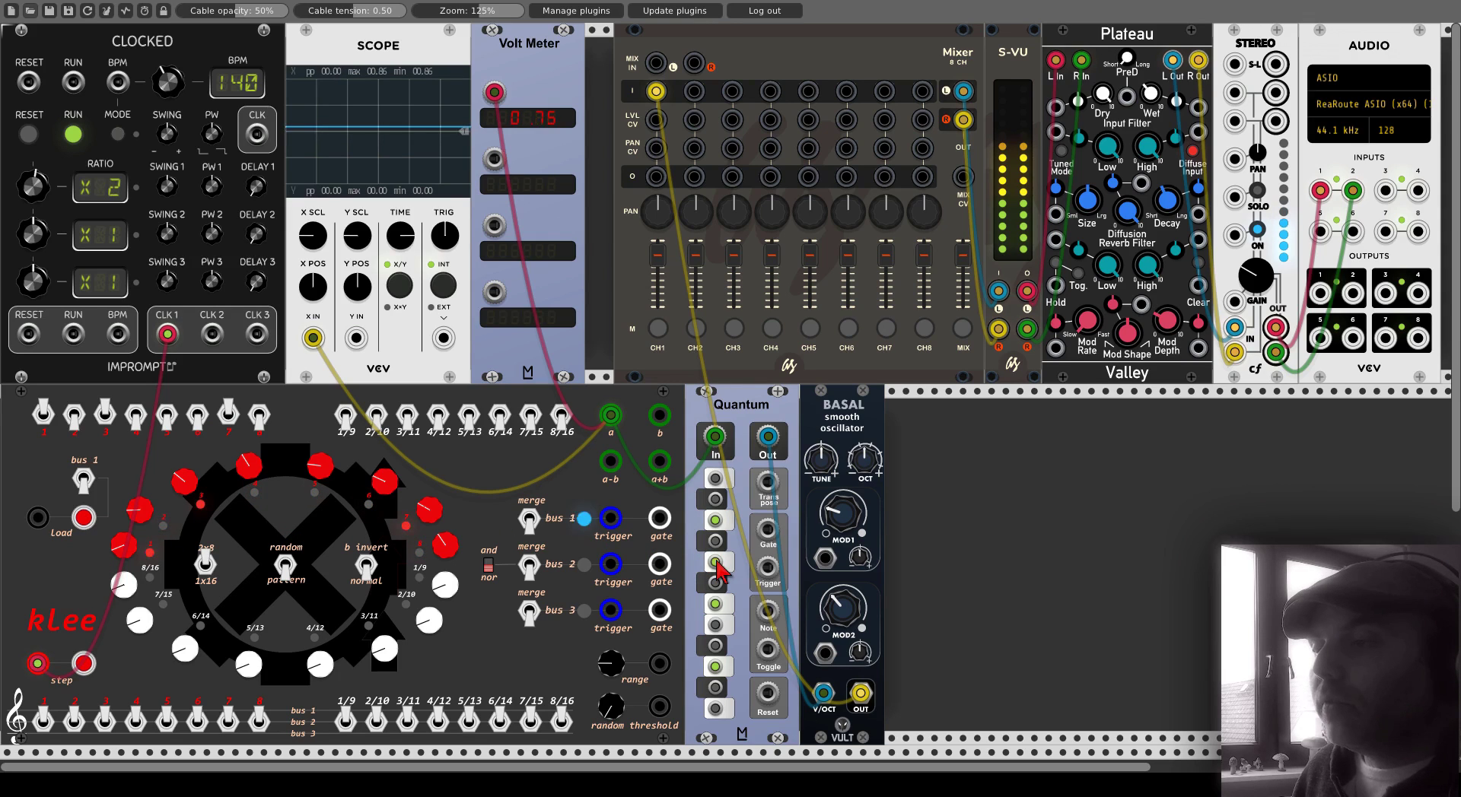
pyautogui.click(716, 708)
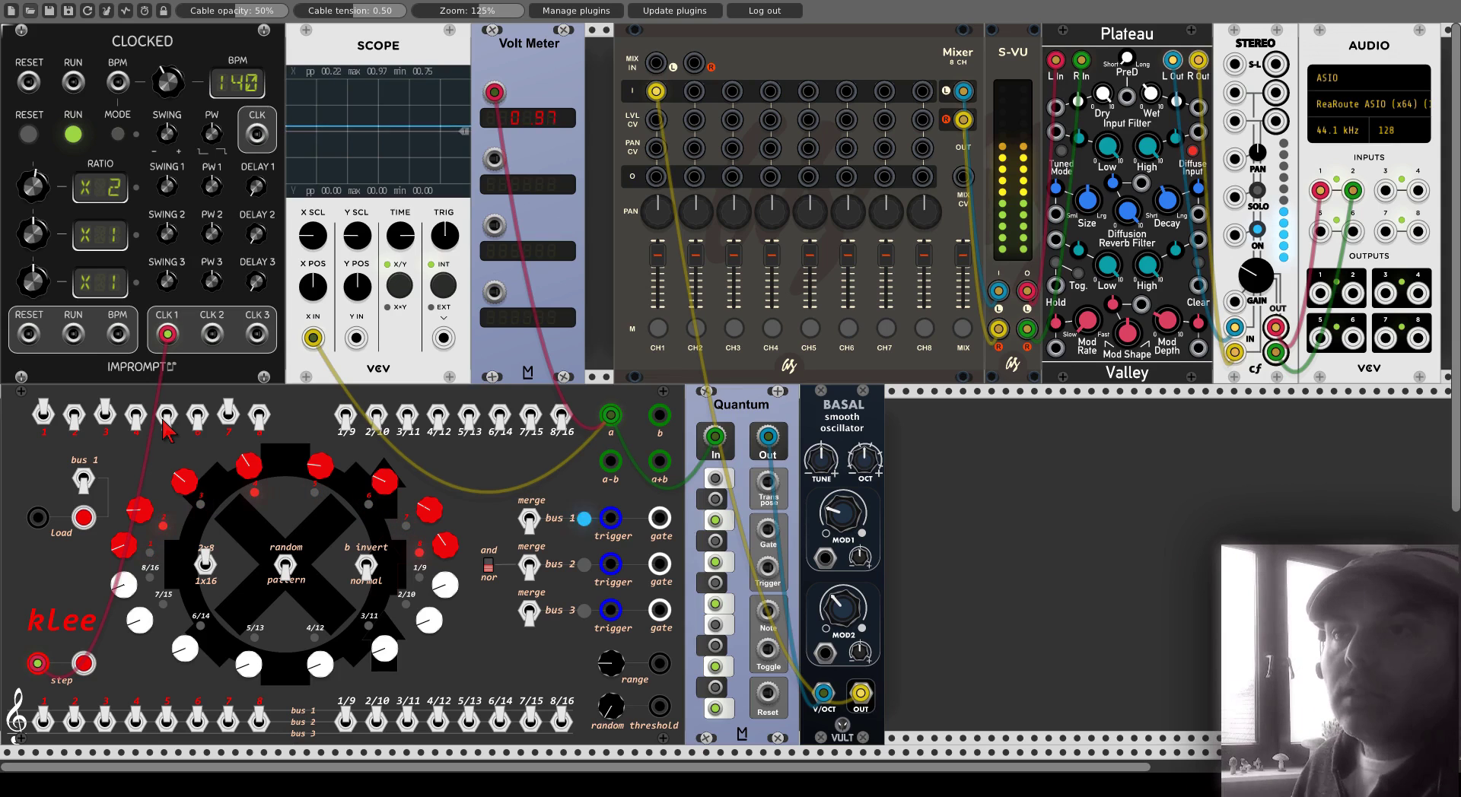
# - Set Clocked's clock 2 ratio to /8 and patch CLK 2 into Klee's load input
pyautogui.moveTo(32, 234); pyautogui.dragTo(32, 270)
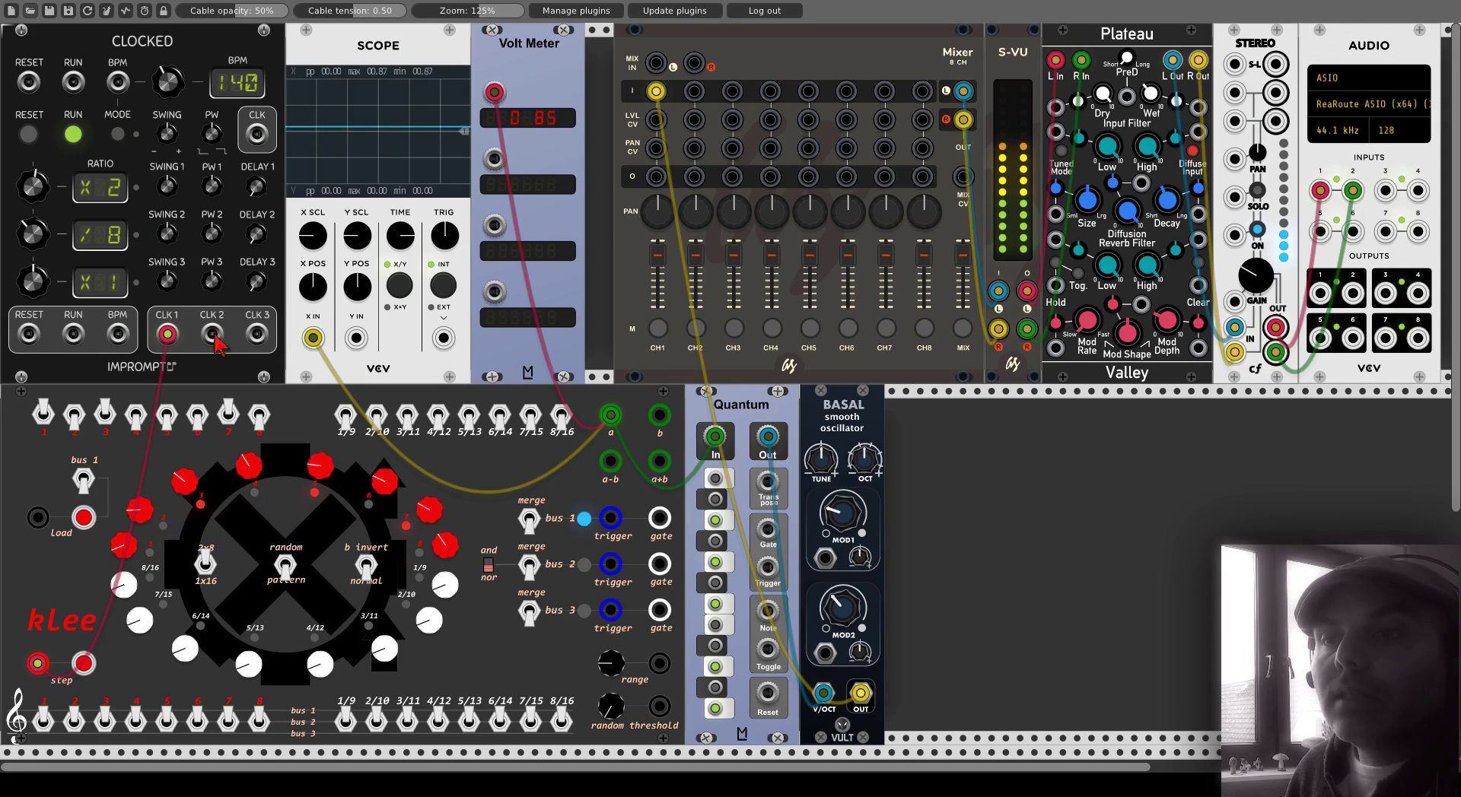
pyautogui.moveTo(213, 335); pyautogui.dragTo(38, 518)
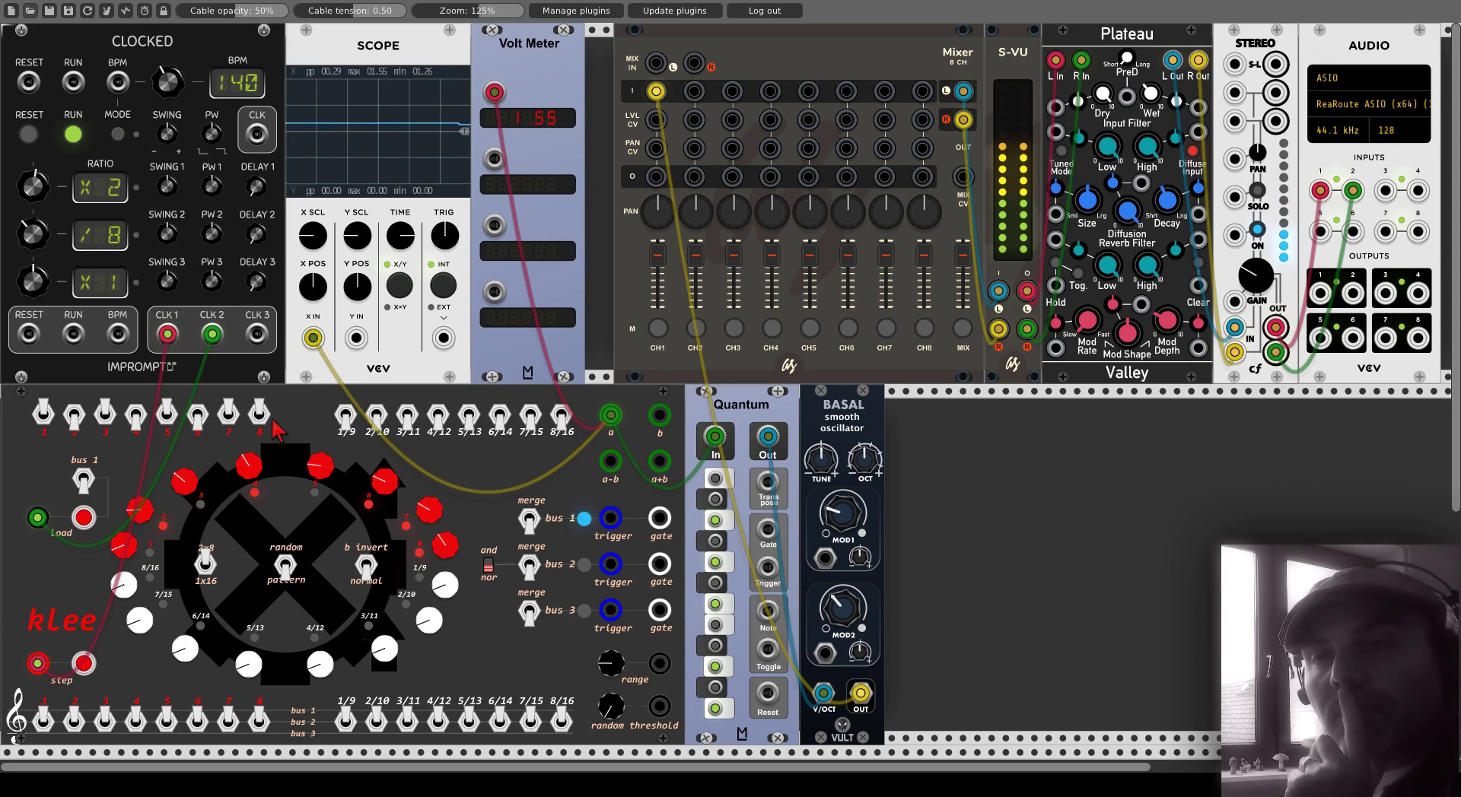
# - Toggle Klee's load pattern bits 3 and 4, and readjust Basal's MOD1 amount while the sequence runs
pyautogui.click(104, 413)
pyautogui.click(135, 413)
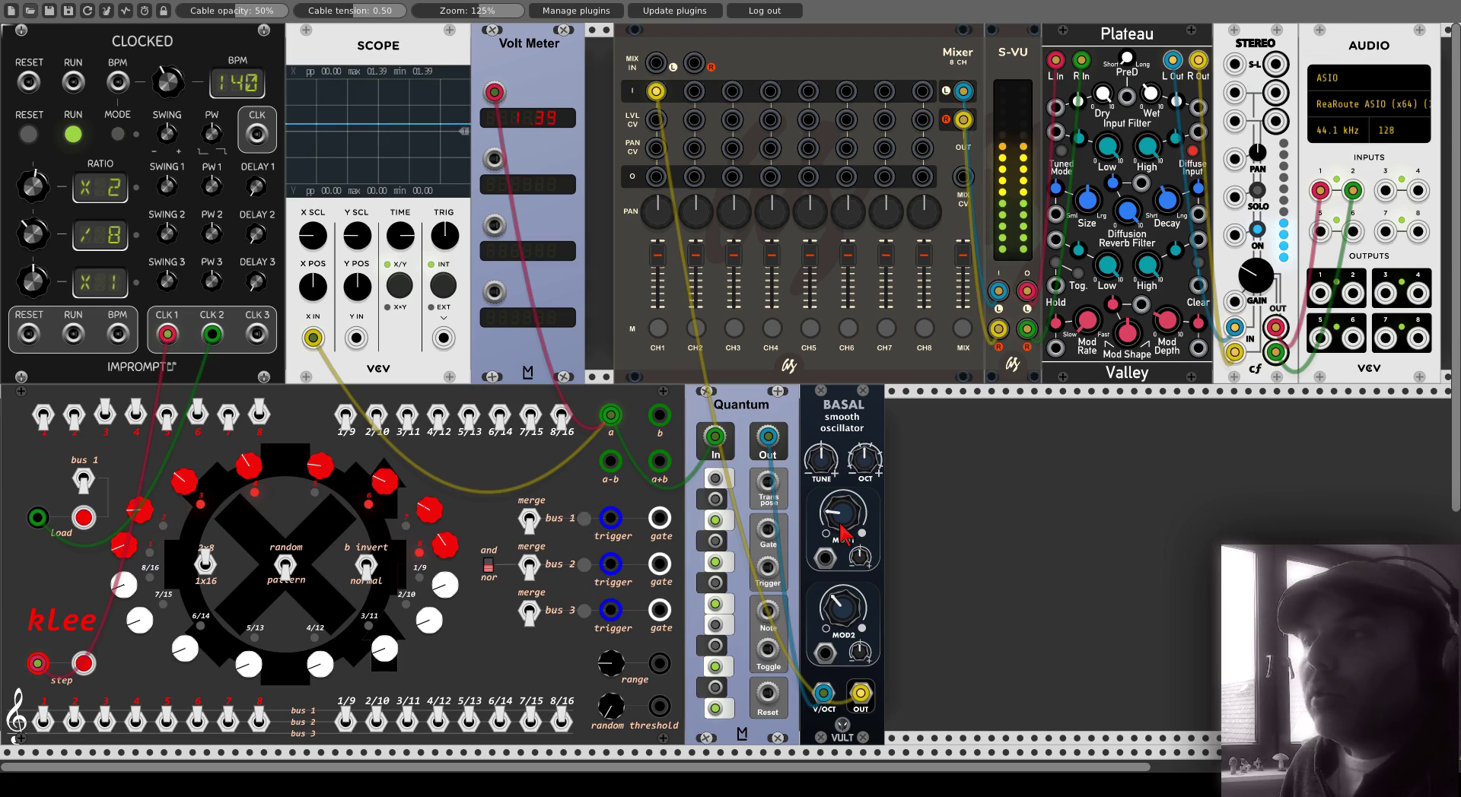
pyautogui.click(962, 327)
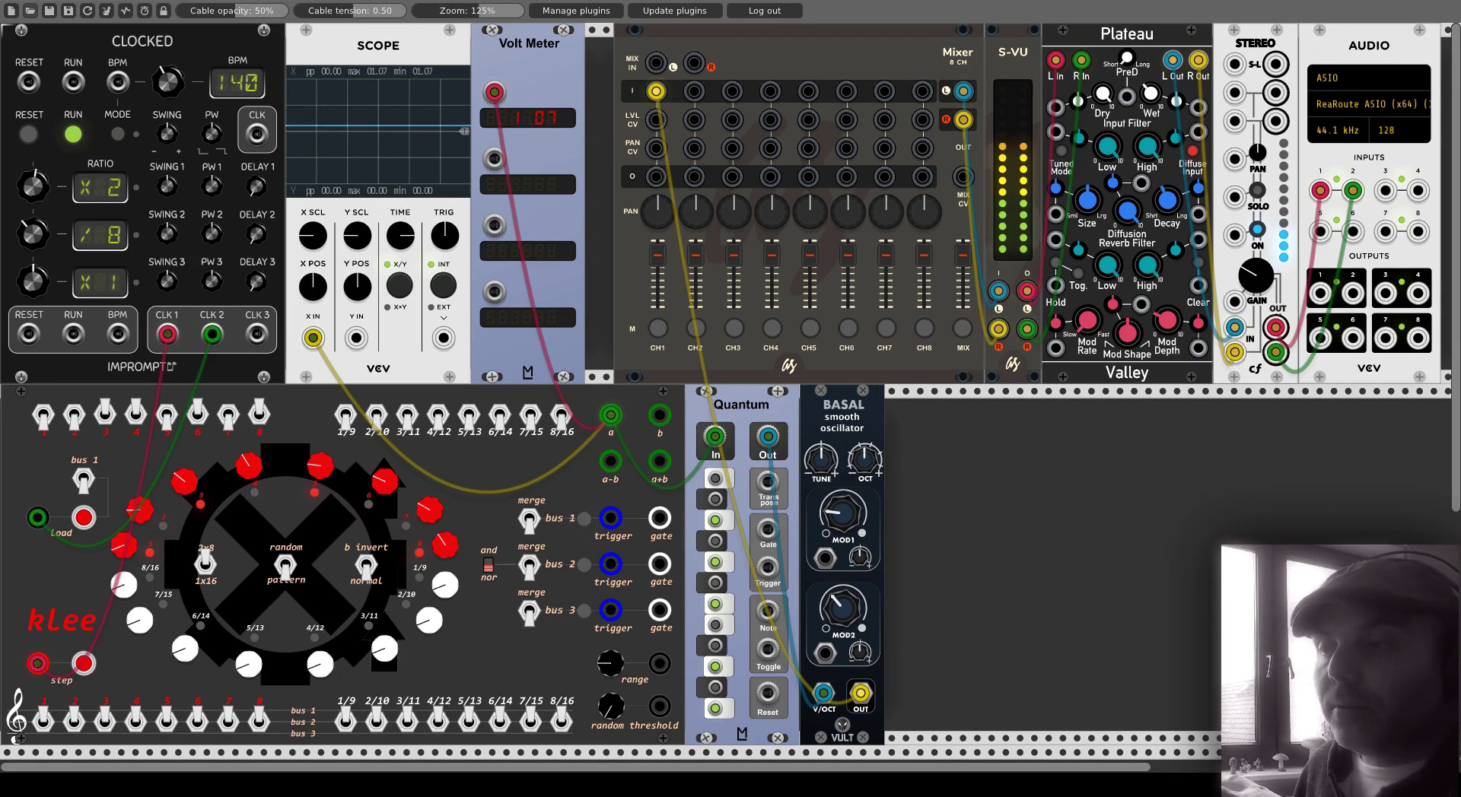
# - Widen Klee's output range with its range knob, and reset the range to 1V
pyautogui.moveTo(614, 670); pyautogui.dragTo(613, 660)
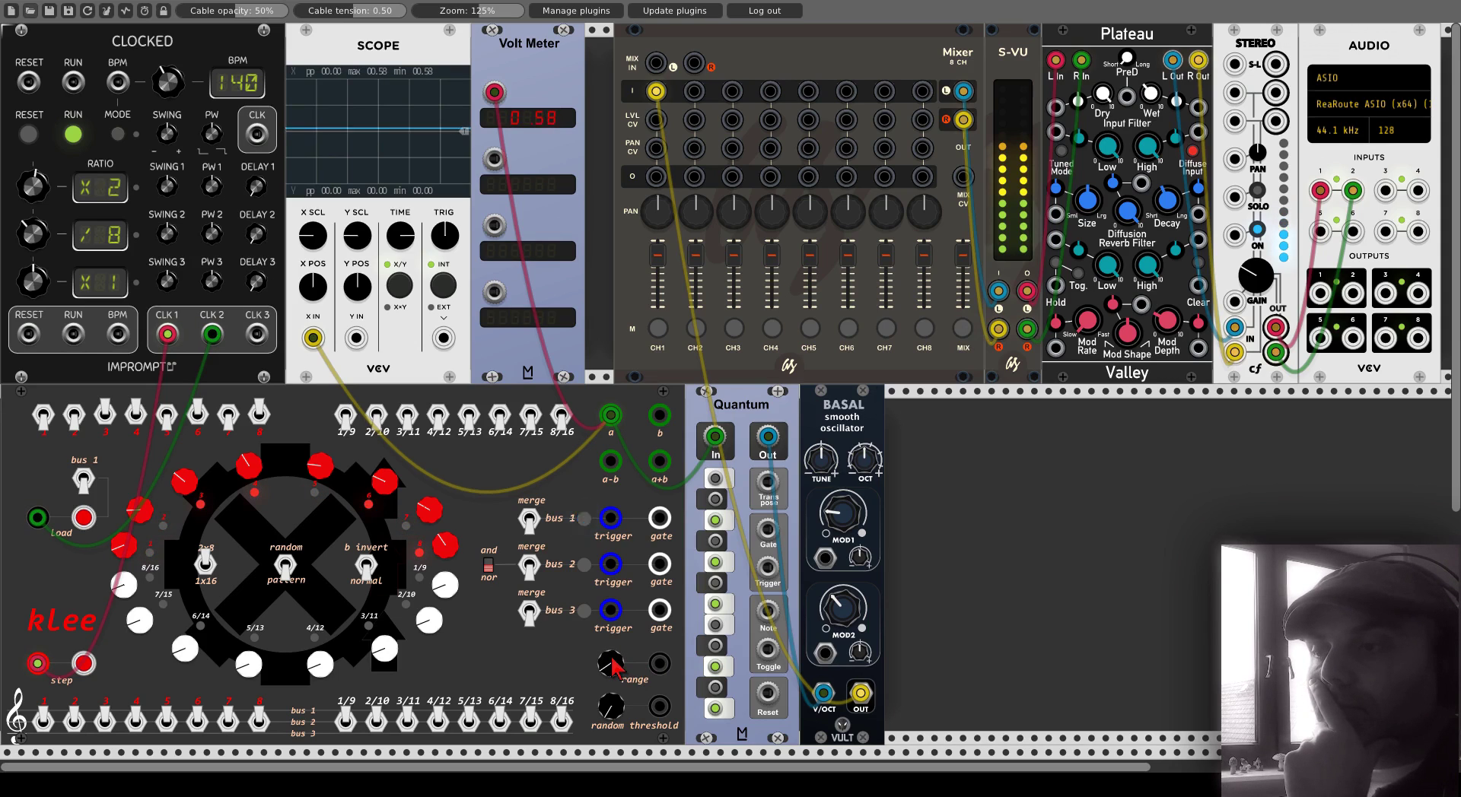
pyautogui.moveTo(614, 670); pyautogui.dragTo(613, 659)
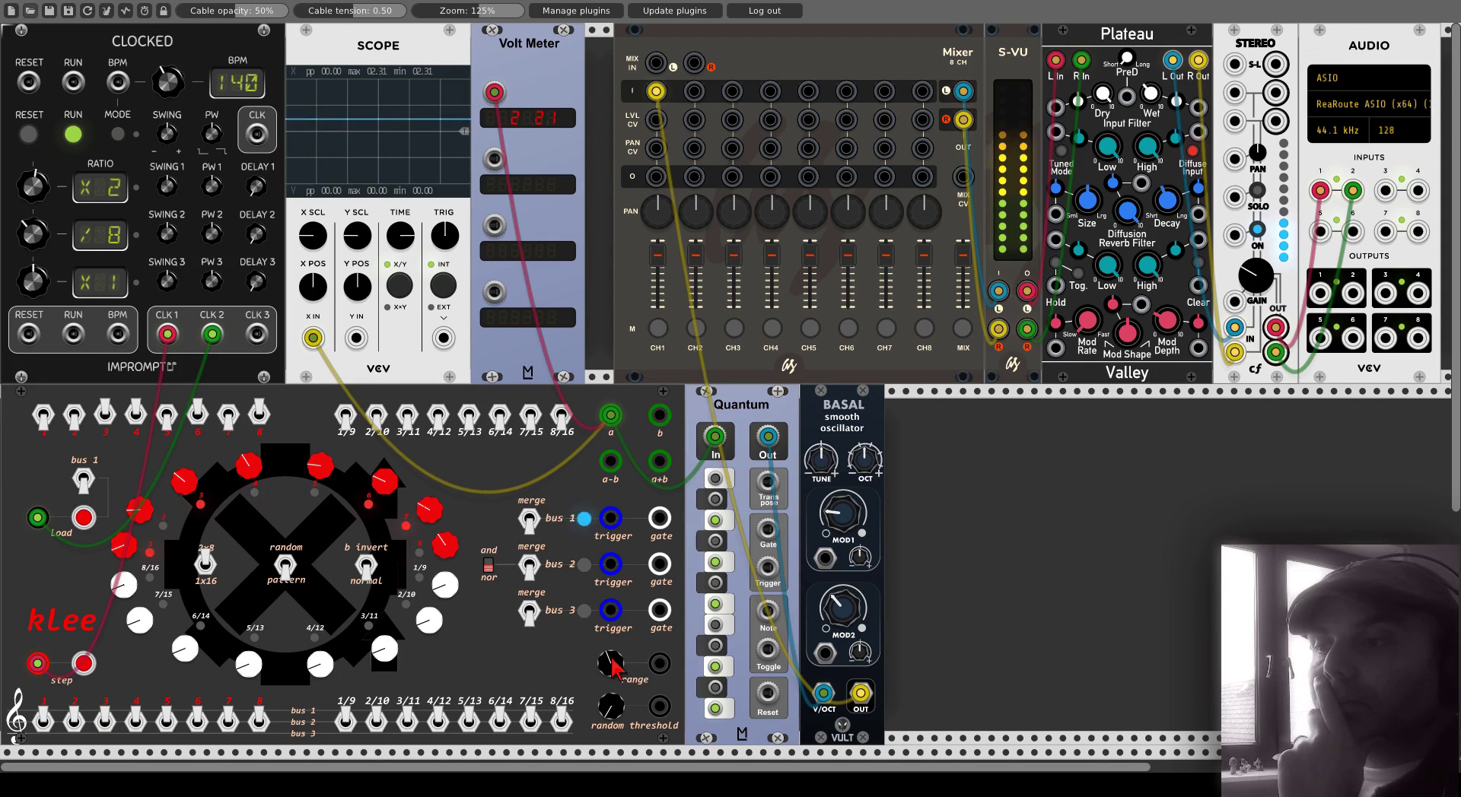
pyautogui.rightClick(489, 515)
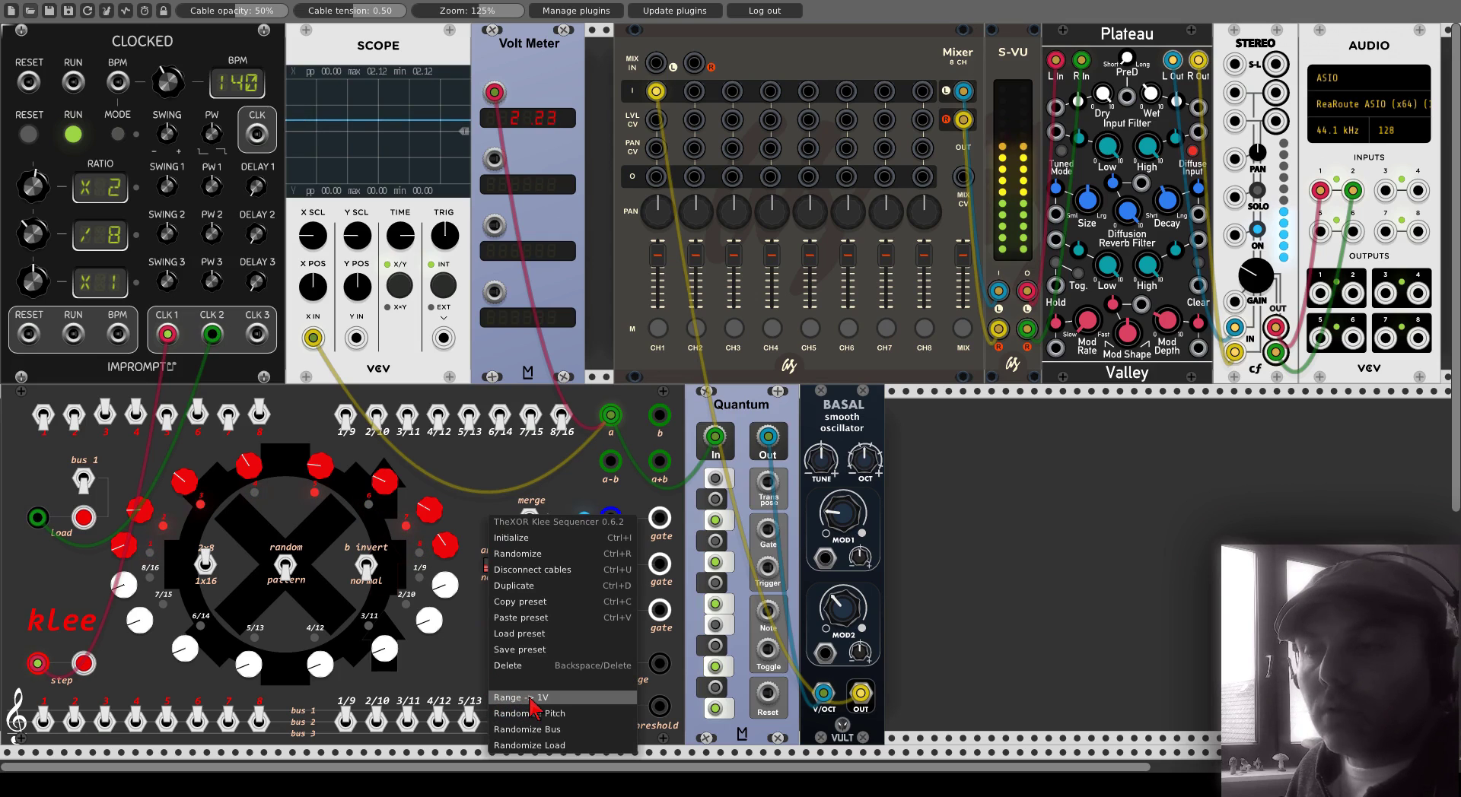
pyautogui.click(566, 697)
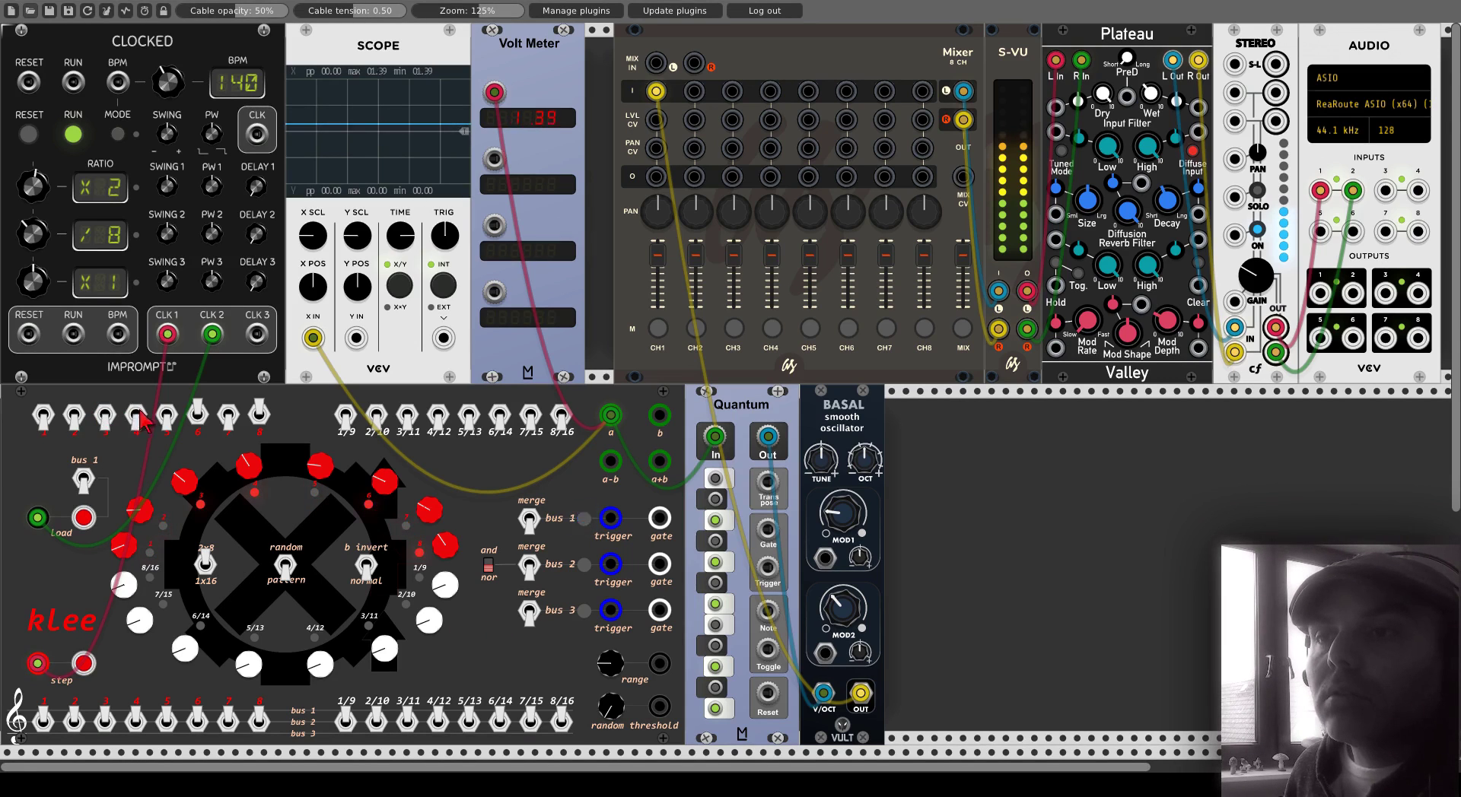
# - Toggle Klee's load switches so that only bits 1 and 3 are enabled in the load pattern
pyautogui.click(167, 414)
pyautogui.click(197, 415)
pyautogui.click(259, 417)
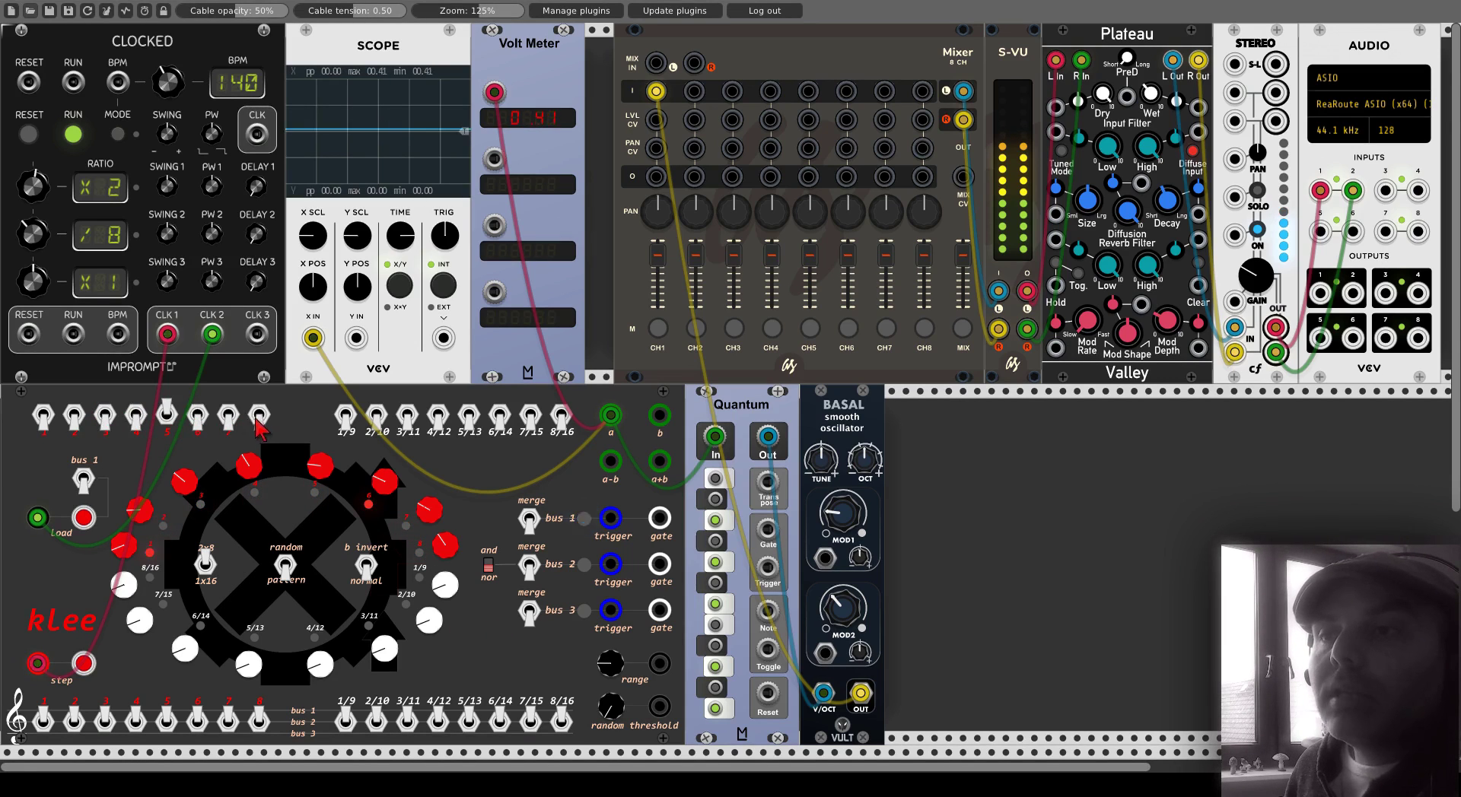
pyautogui.click(166, 415)
pyautogui.click(43, 415)
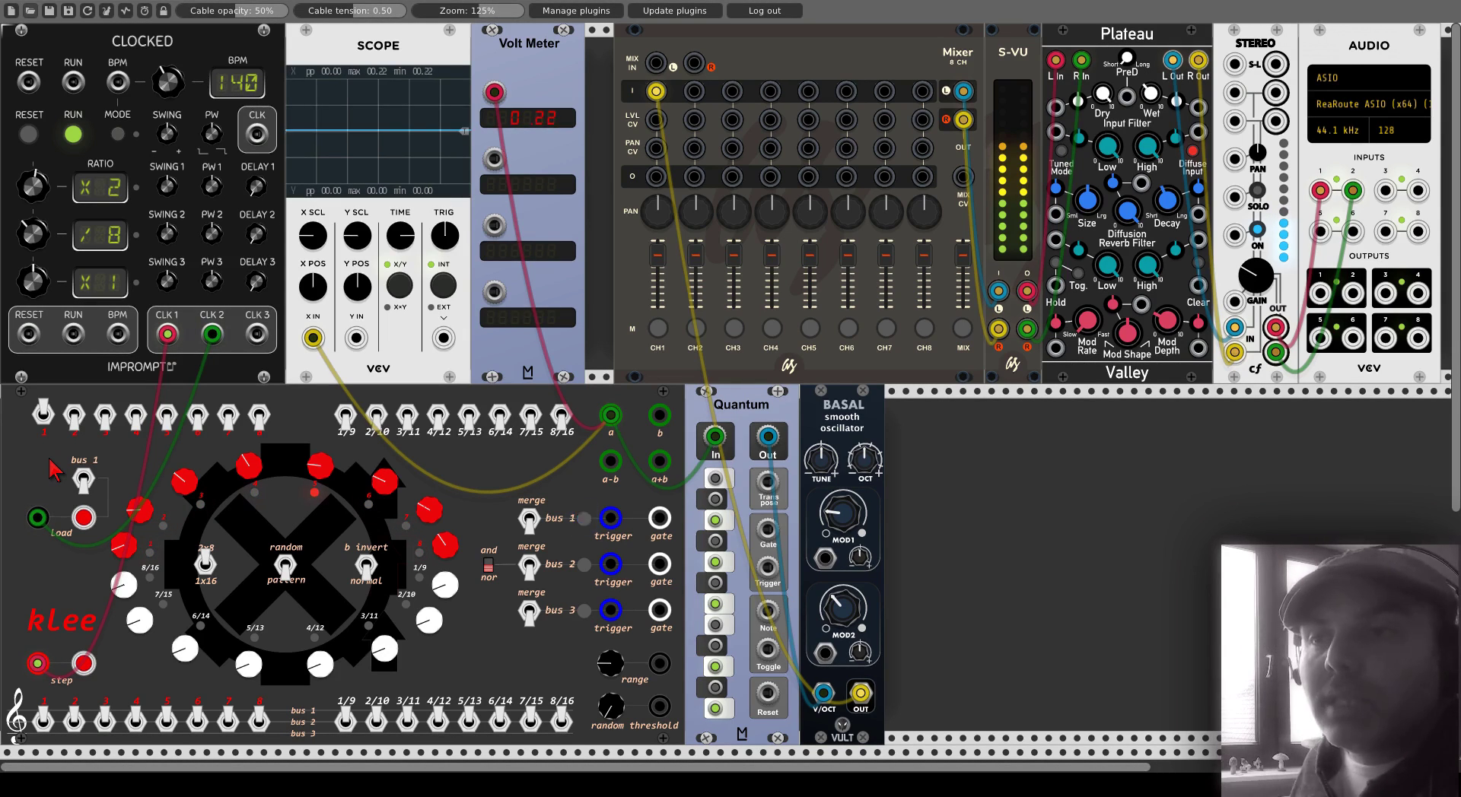
pyautogui.click(105, 416)
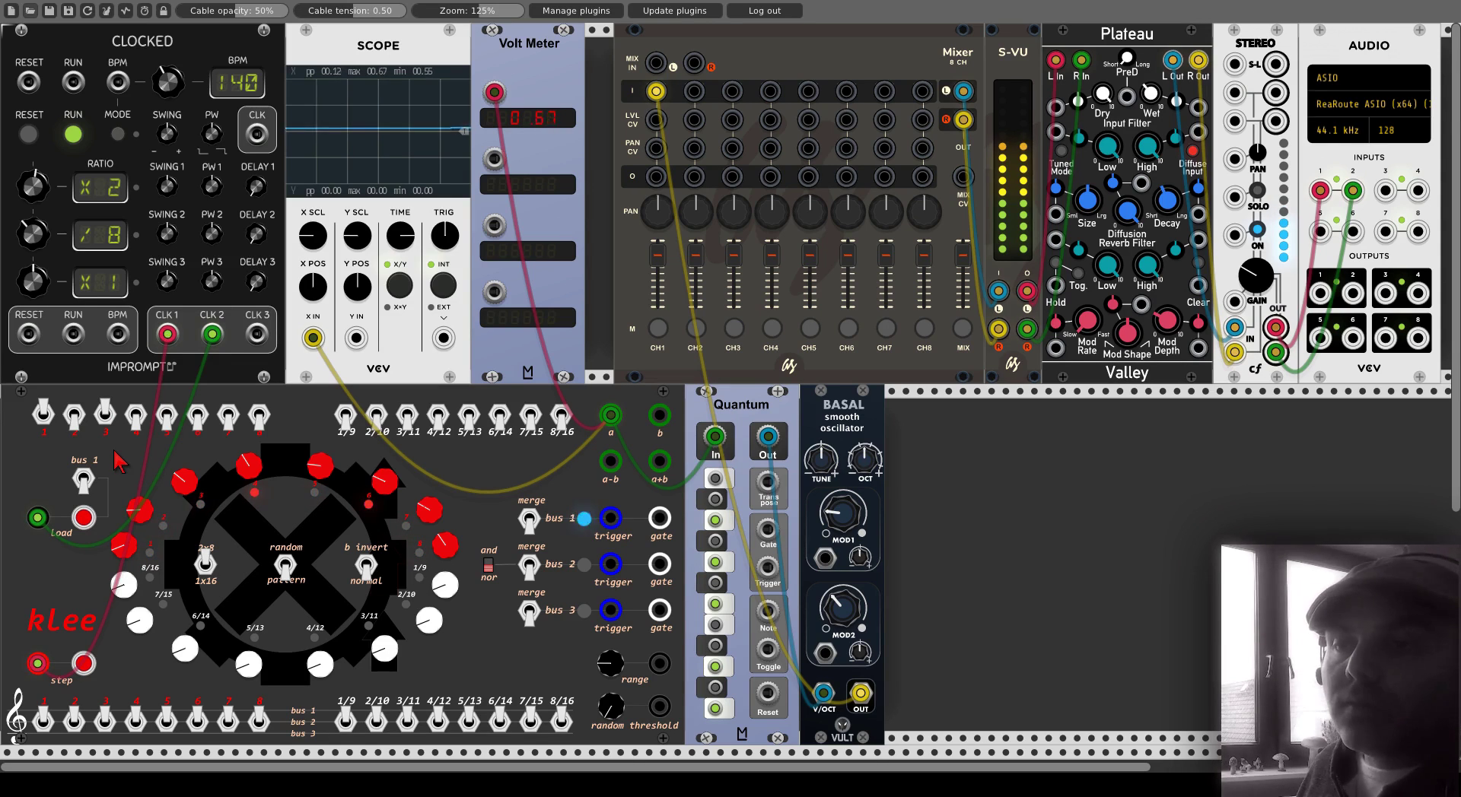
# - Advance Klee manually with its clock cables unplugged, and repatch CLK 1 to step and CLK 2 to load
pyautogui.moveTo(38, 662); pyautogui.dragTo(43, 651)
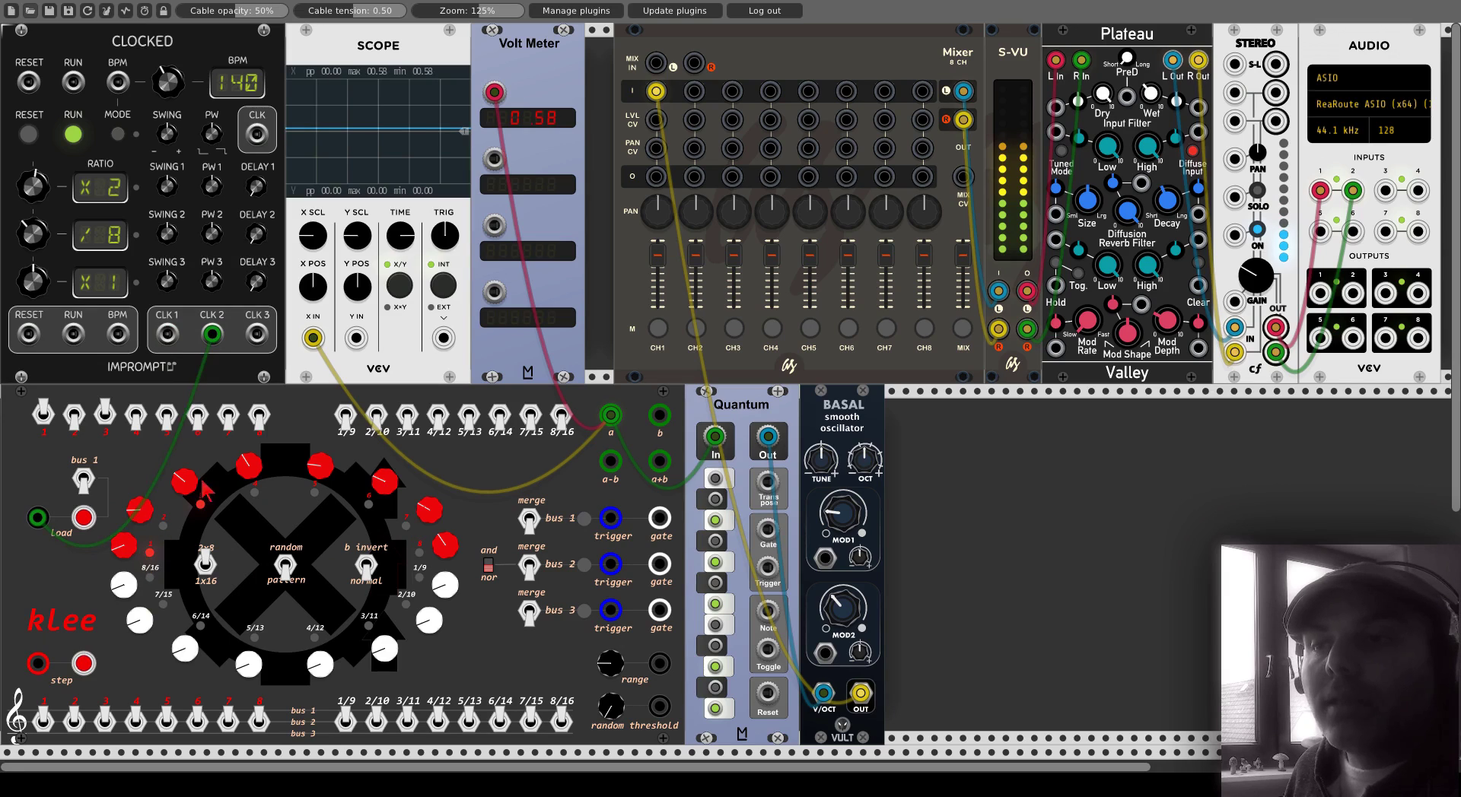
pyautogui.moveTo(38, 517); pyautogui.dragTo(43, 523)
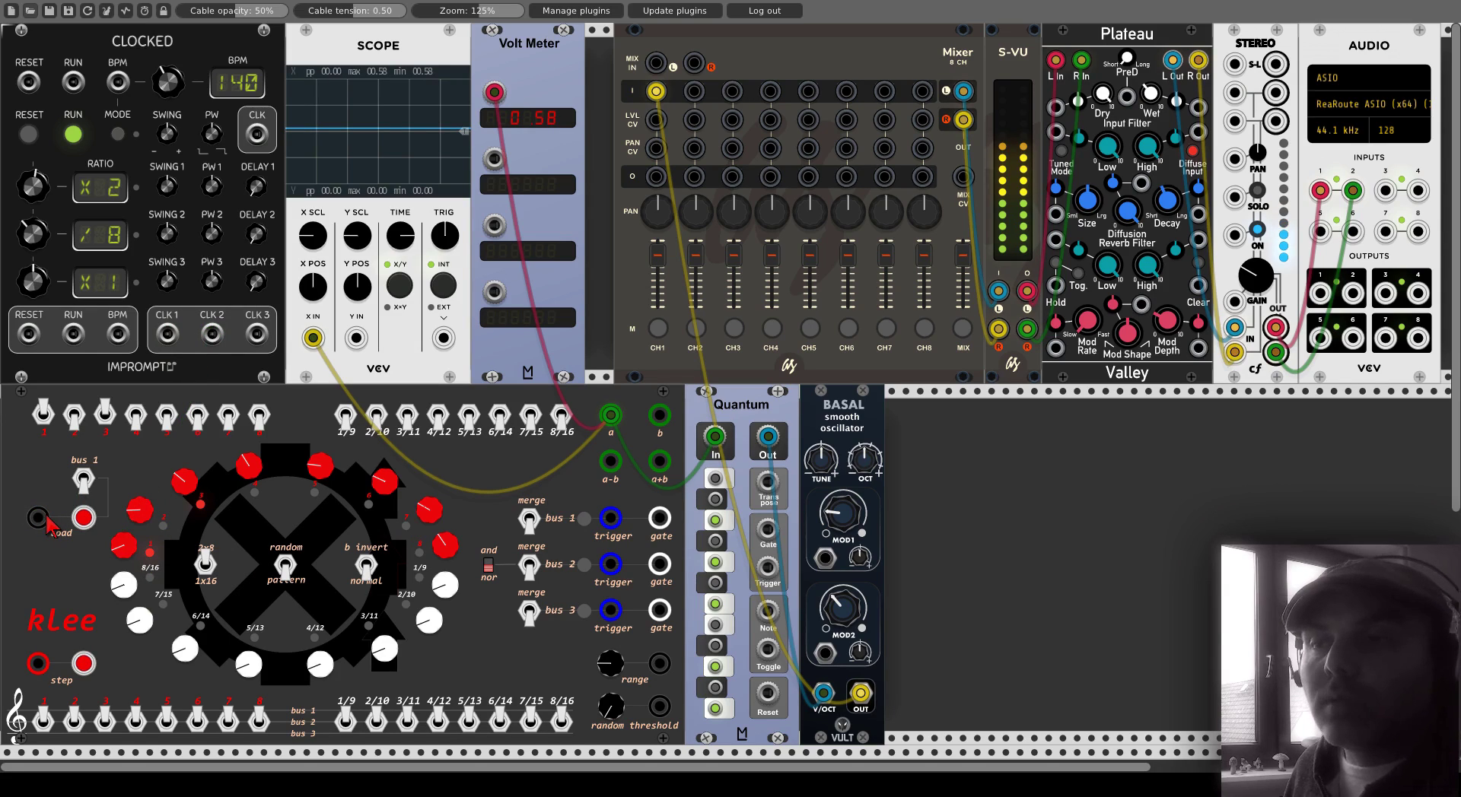
pyautogui.click(84, 664)
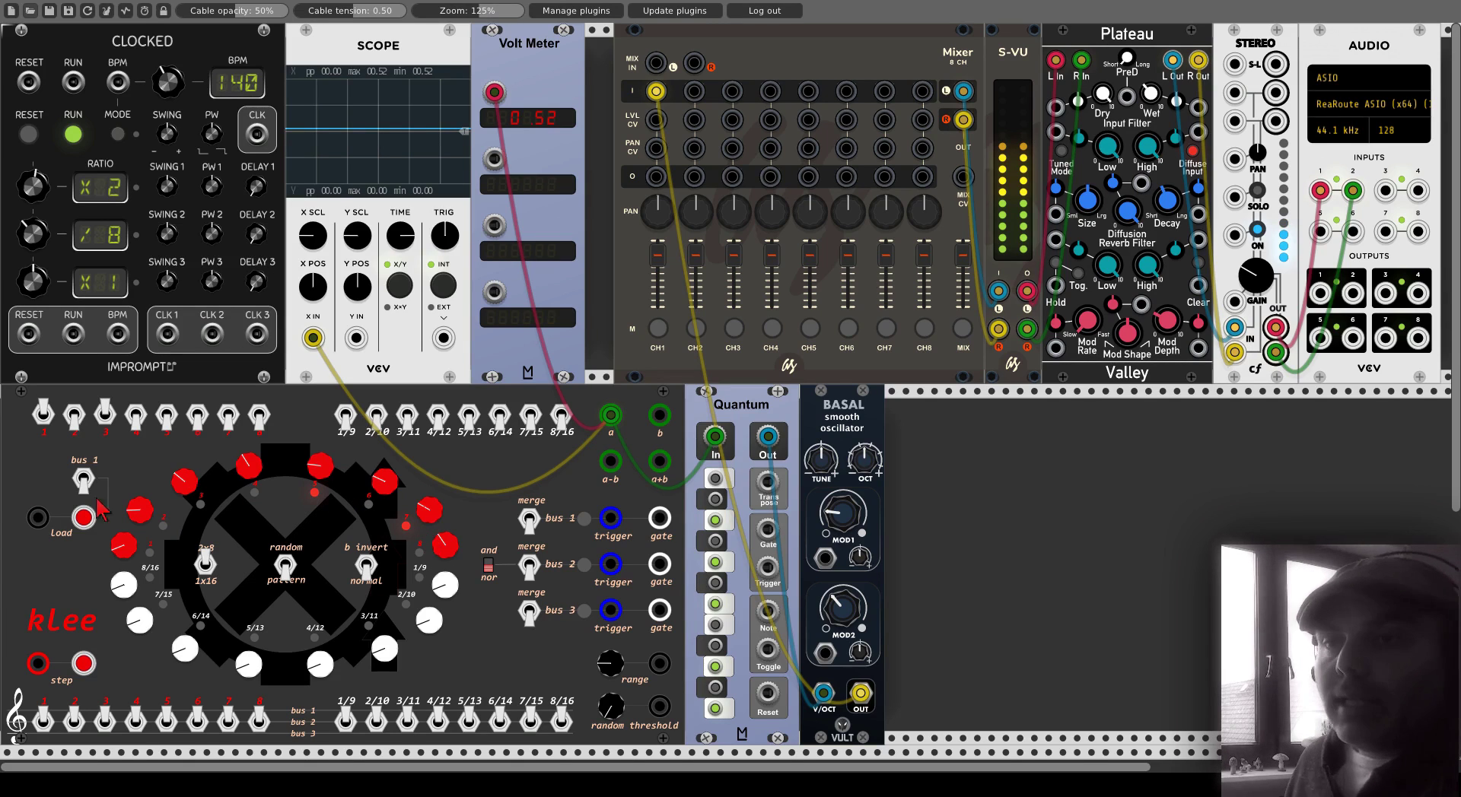
pyautogui.moveTo(38, 517); pyautogui.dragTo(38, 665)
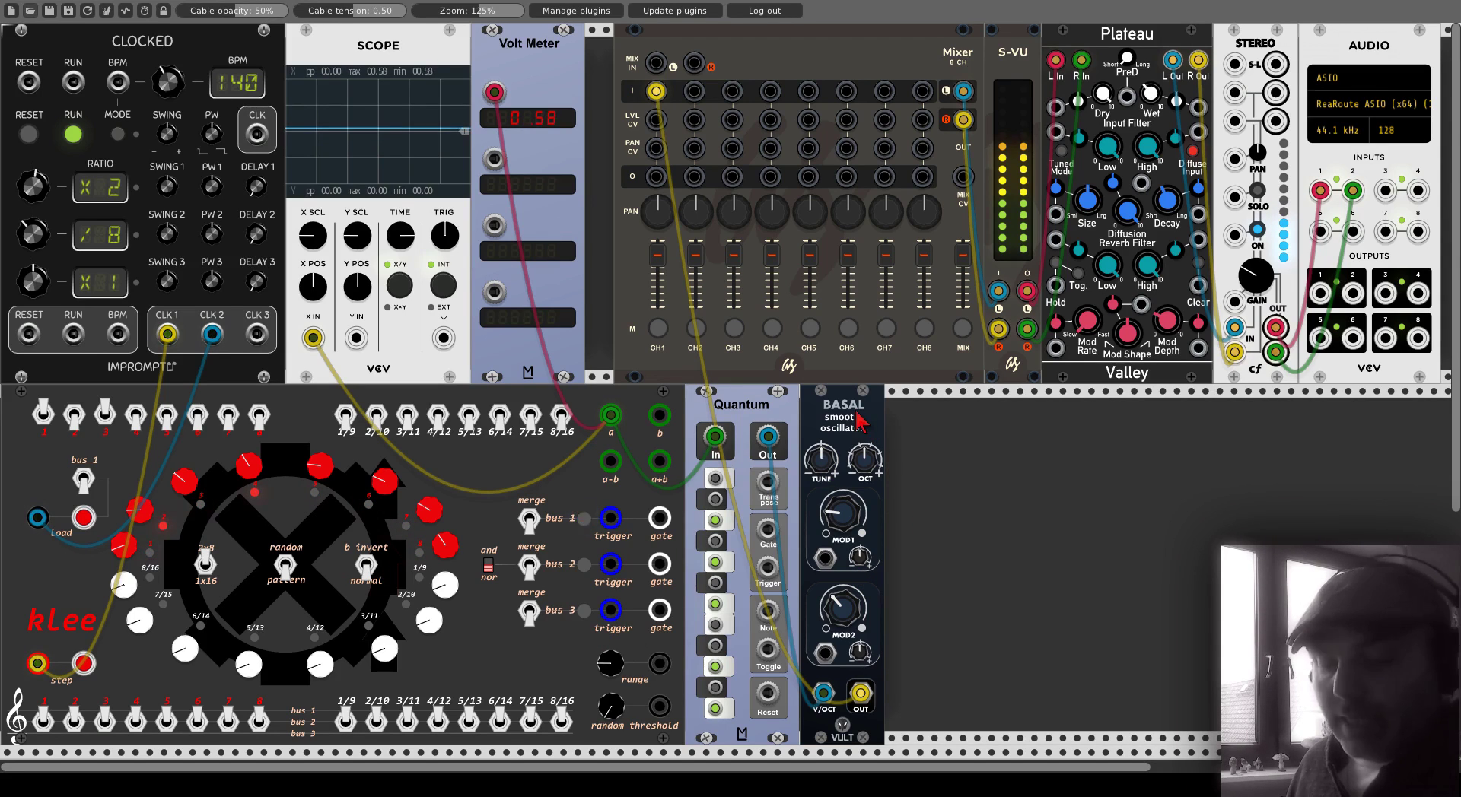
# - Duplicate the Quantum and Basal modules and place the copies next to each other after the originals
pyautogui.hotkey('ctrl', 'd')
pyautogui.hotkey('ctrl', 'd')
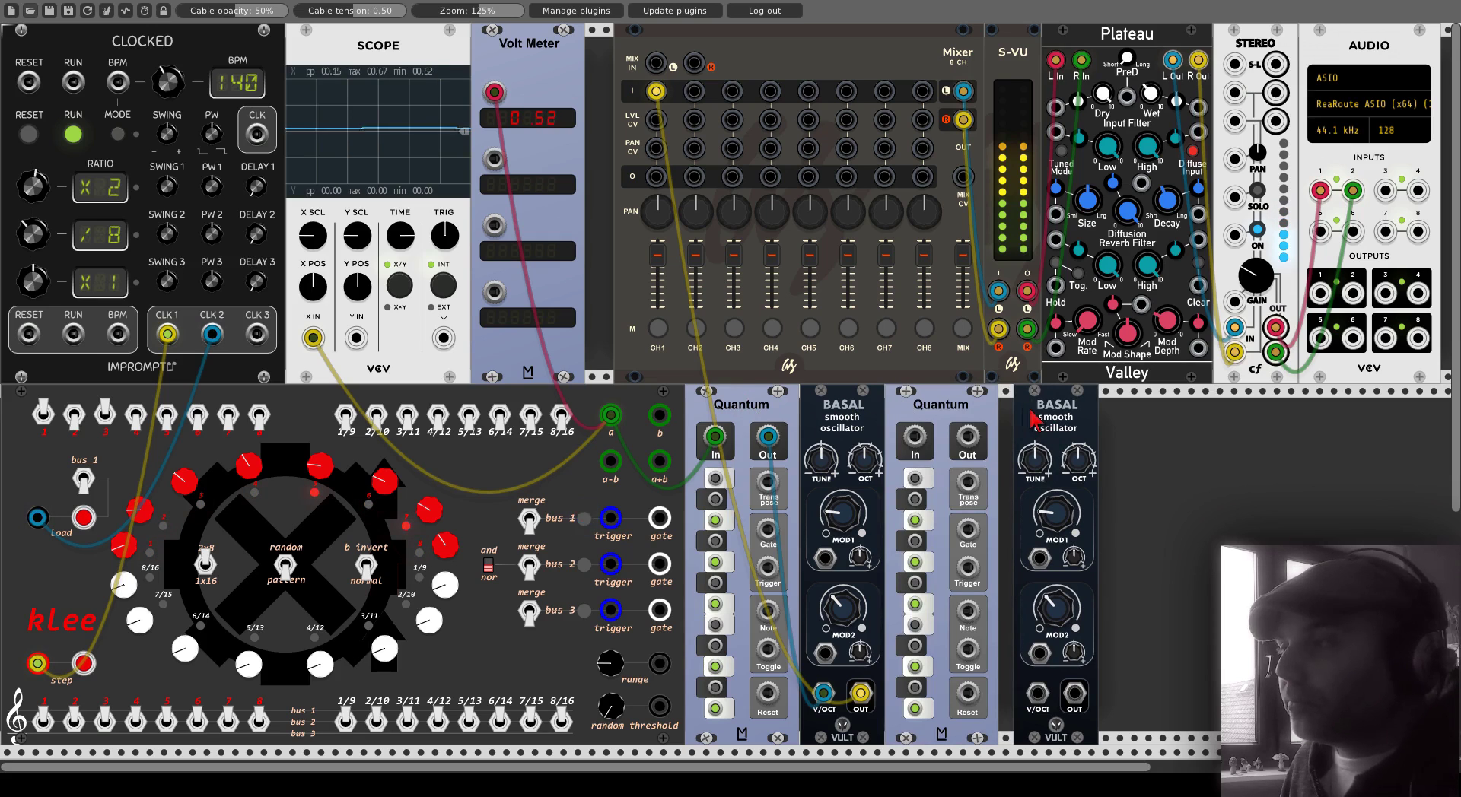
pyautogui.moveTo(1021, 407); pyautogui.dragTo(1005, 407)
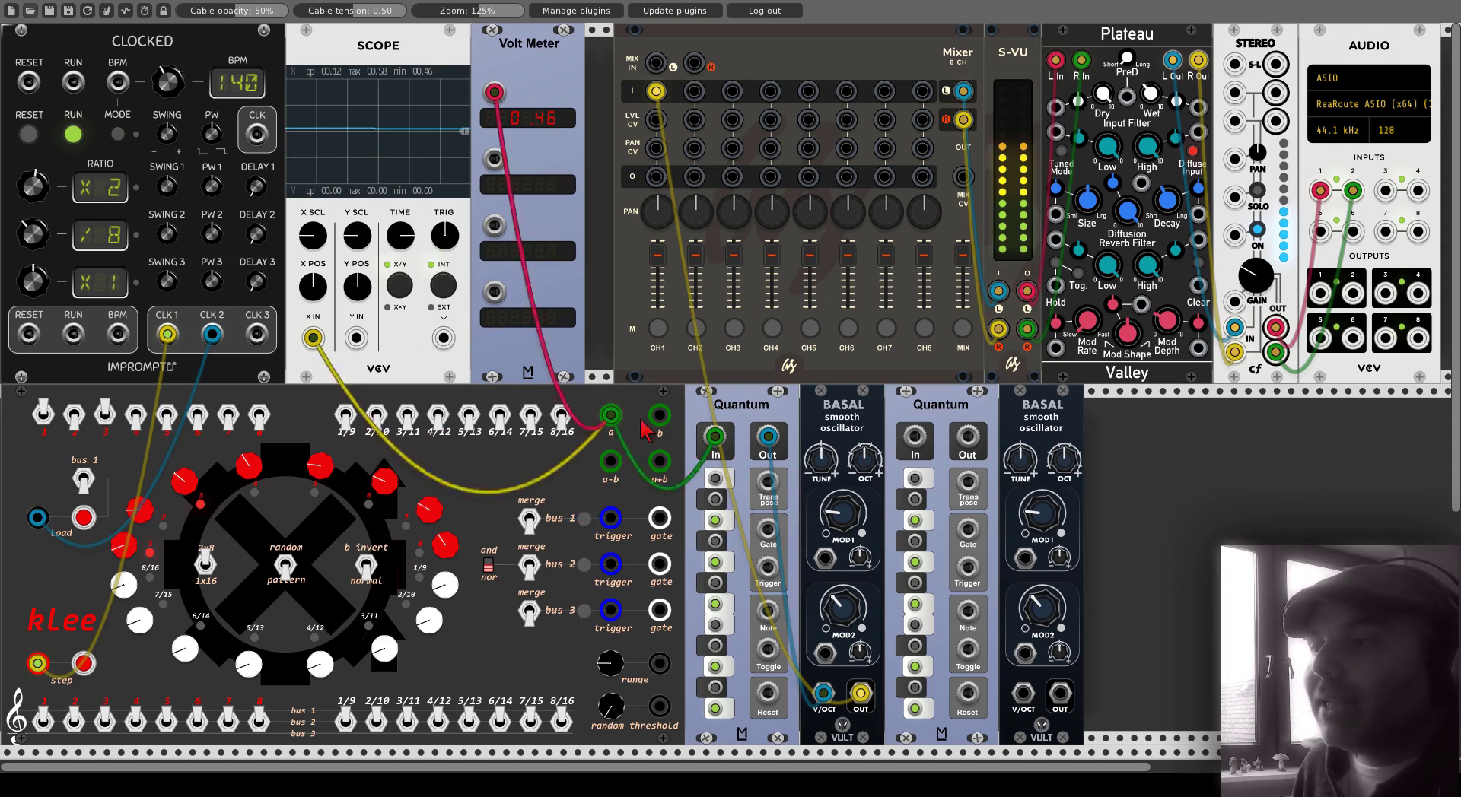
# - Patch Klee's b output through the second Quantum and Basal into mixer channel 2, and pan channels 1 and 2 to opposite sides
pyautogui.moveTo(659, 415); pyautogui.dragTo(693, 91)
pyautogui.moveTo(657, 204); pyautogui.dragTo(695, 199)
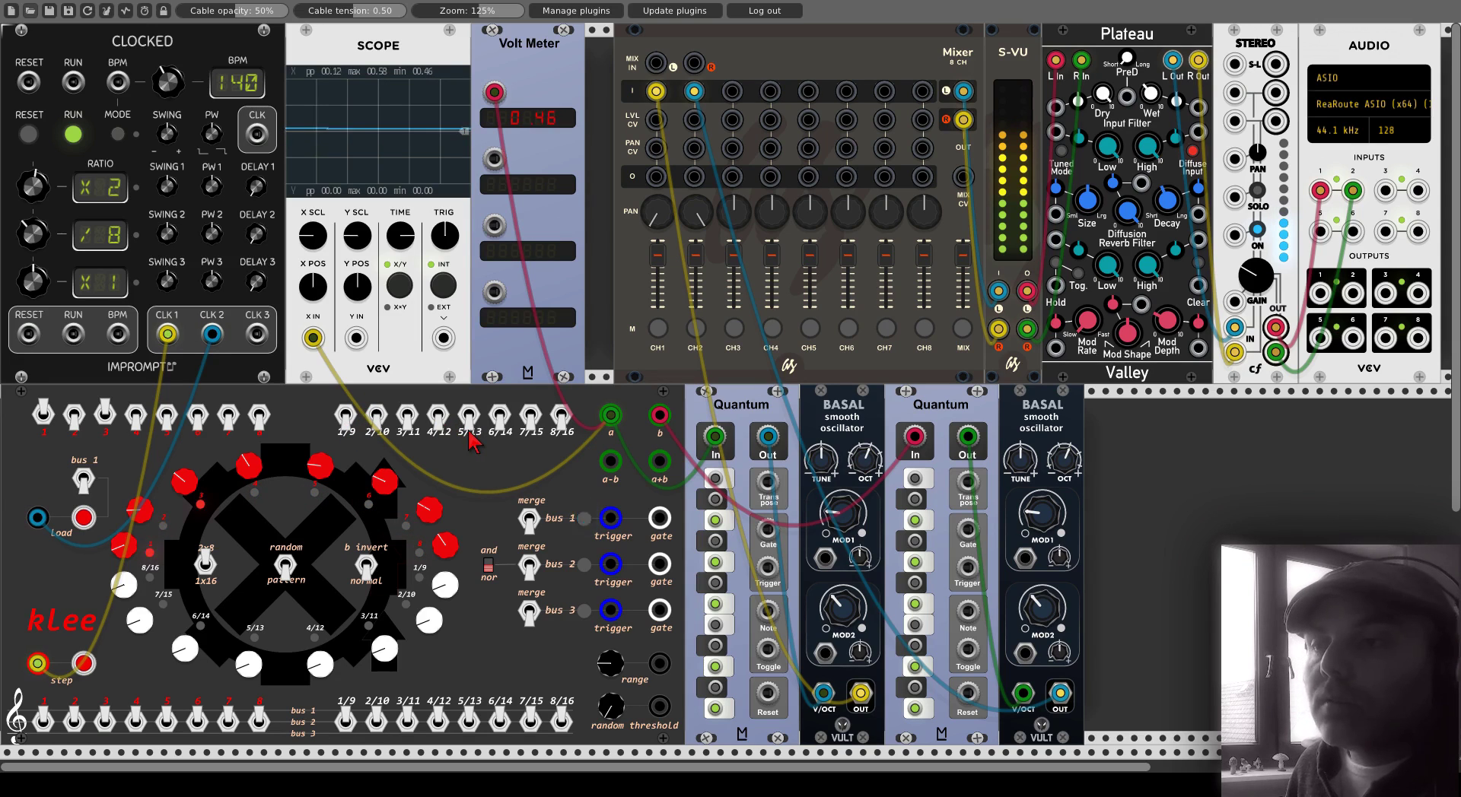
# - Toggle Klee's load bits 2/10 and 5/13, and randomize its load pattern
pyautogui.click(377, 414)
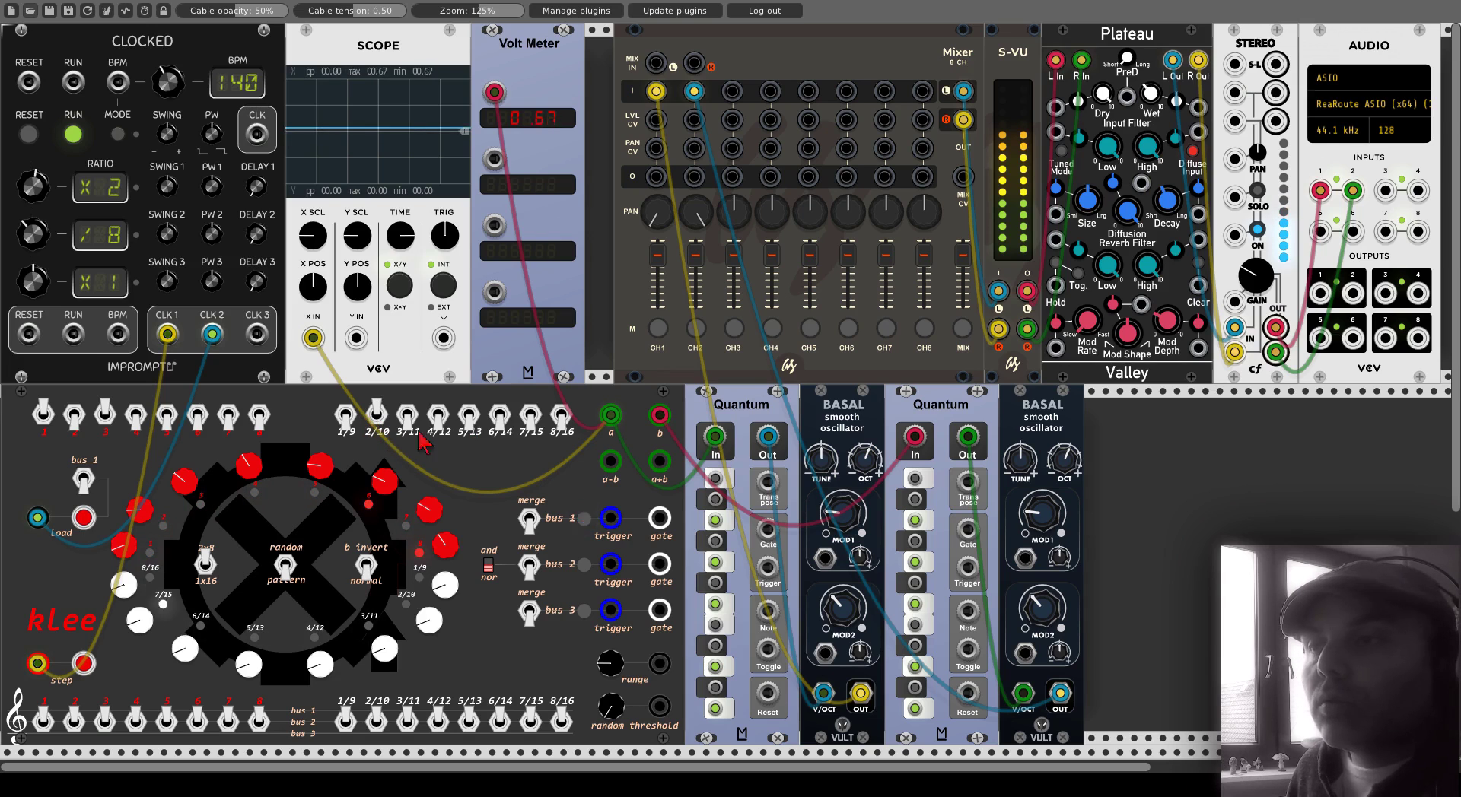
pyautogui.click(469, 415)
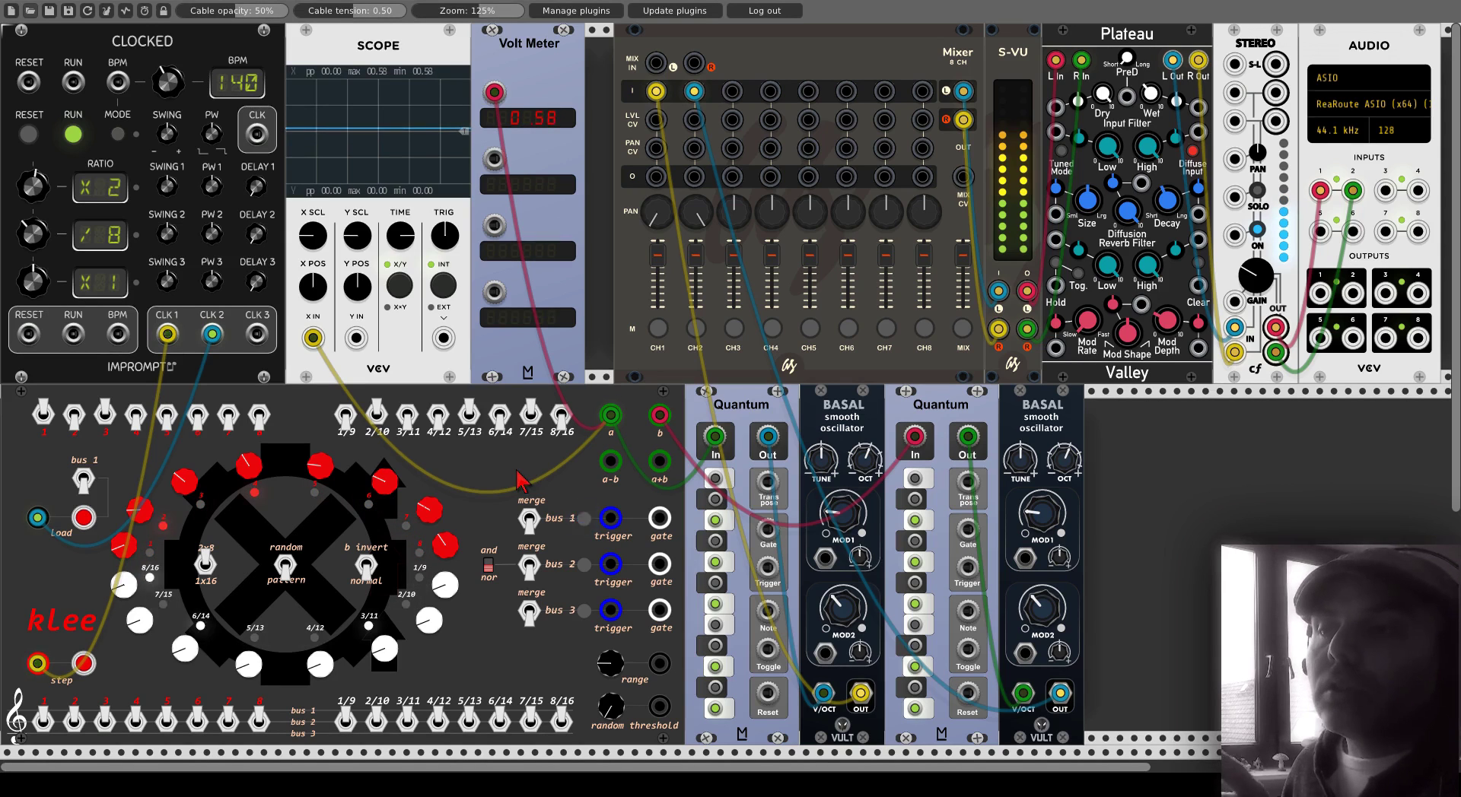
pyautogui.rightClick(489, 467)
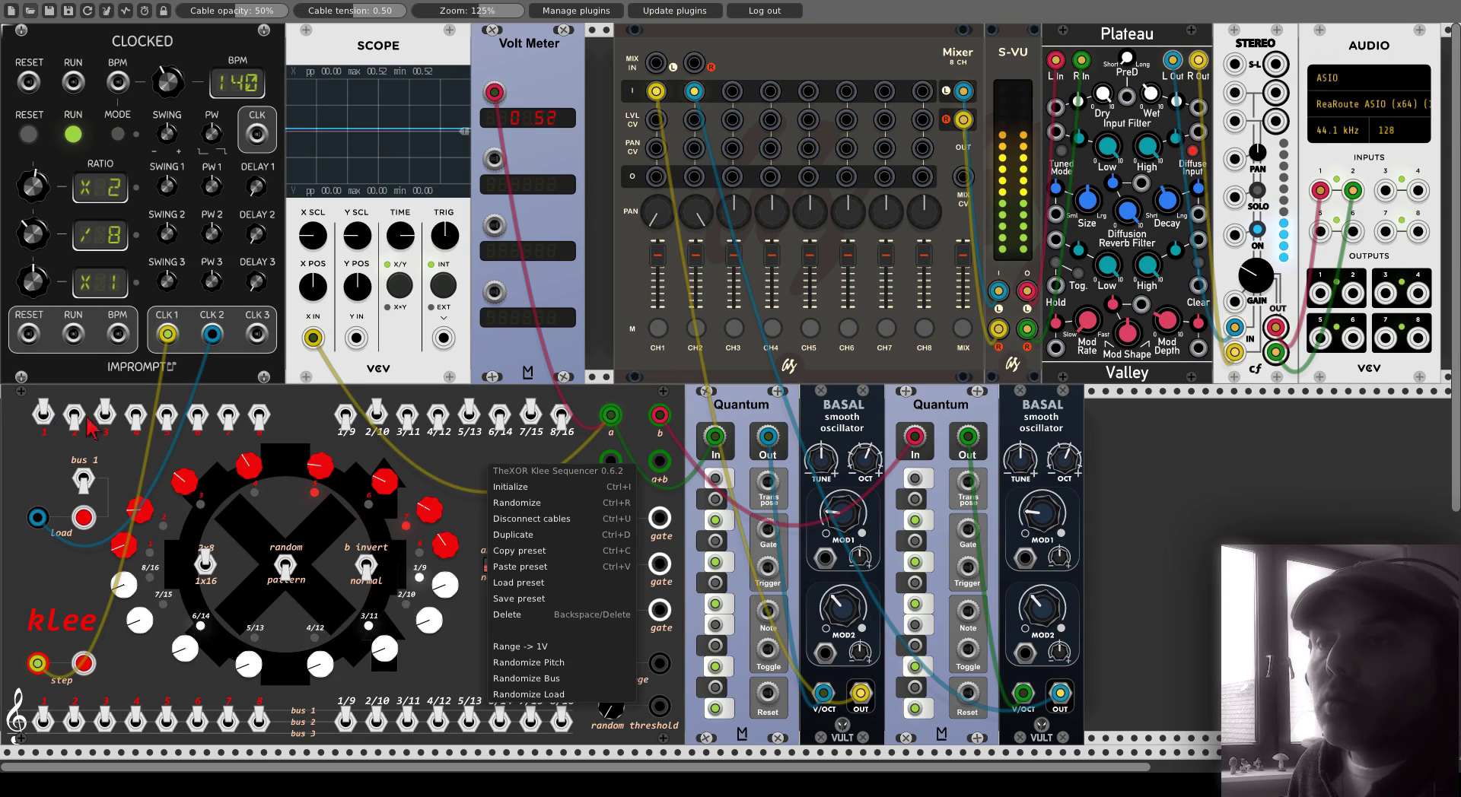
pyautogui.click(508, 695)
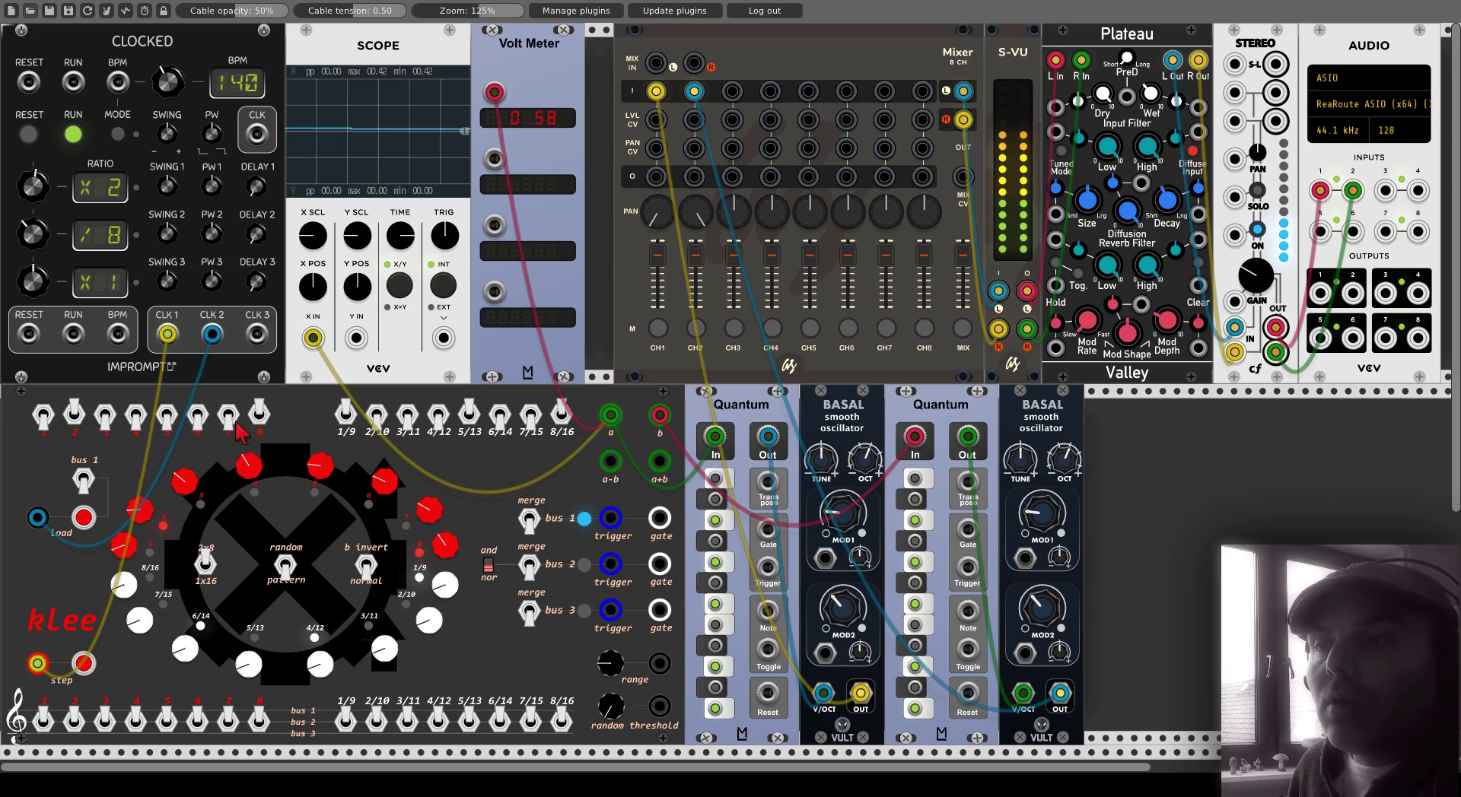
# - Randomize Klee's pitches and fine-adjust its range knob
pyautogui.rightClick(473, 463)
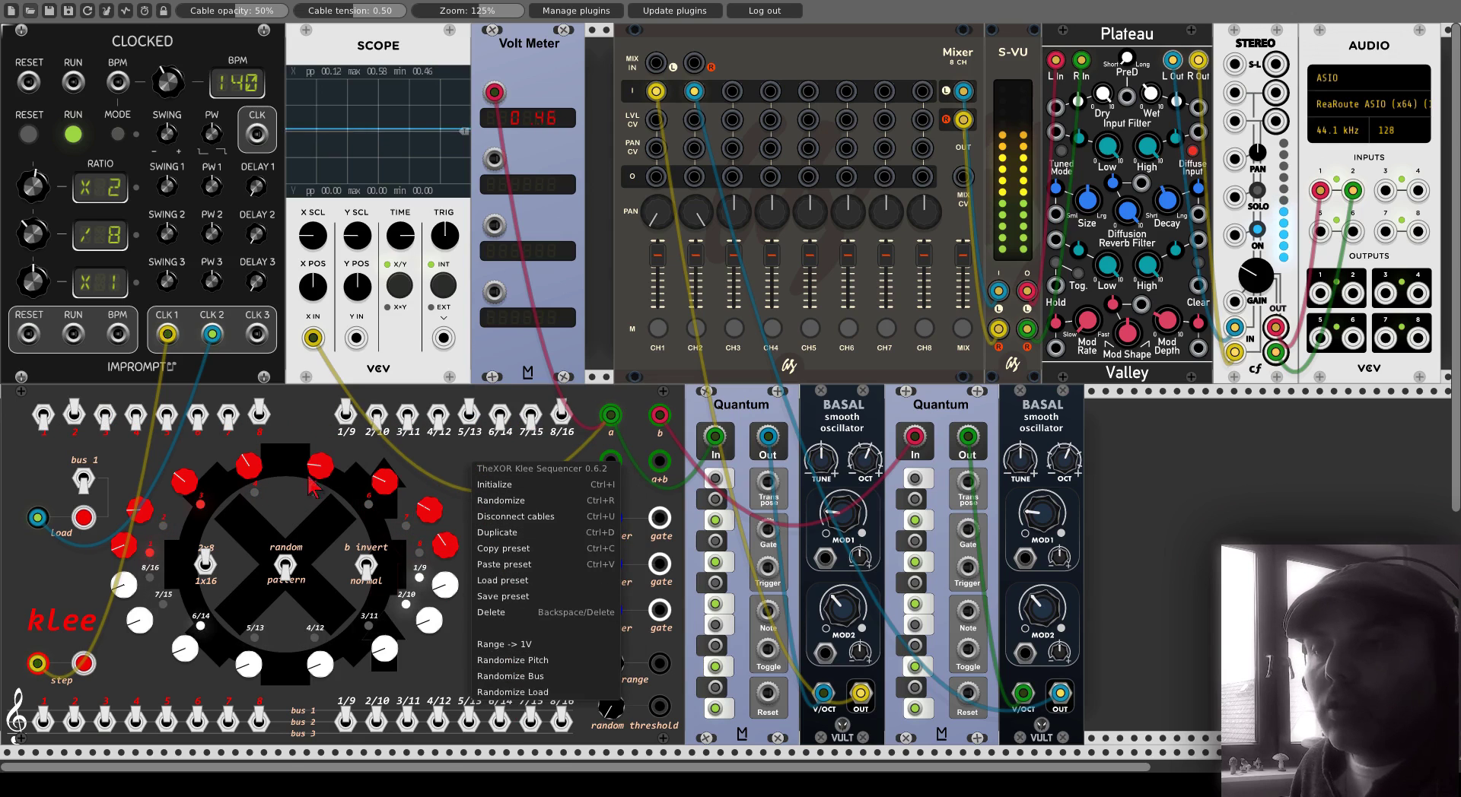
pyautogui.click(517, 660)
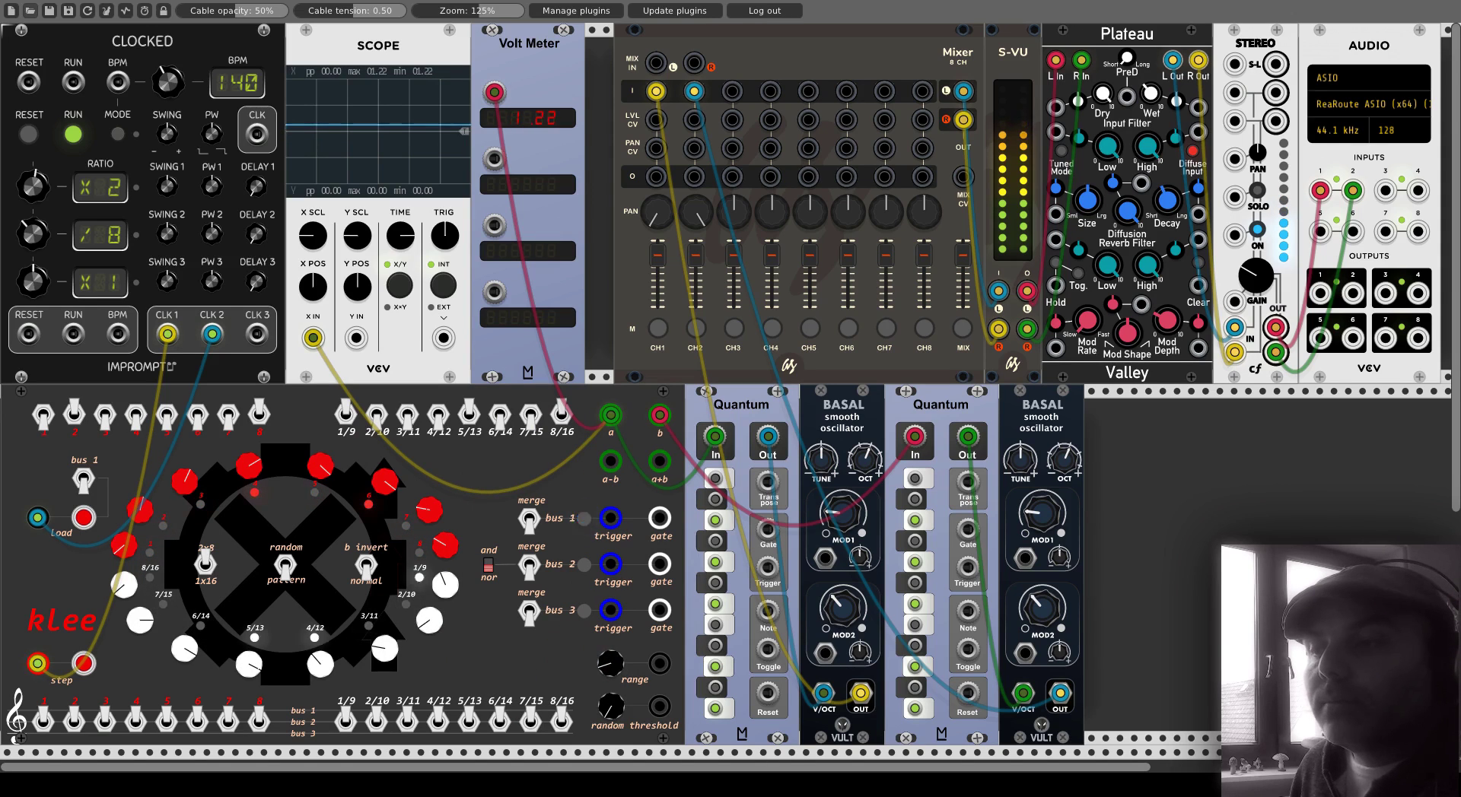
pyautogui.moveTo(607, 660); pyautogui.dragTo(606, 663)
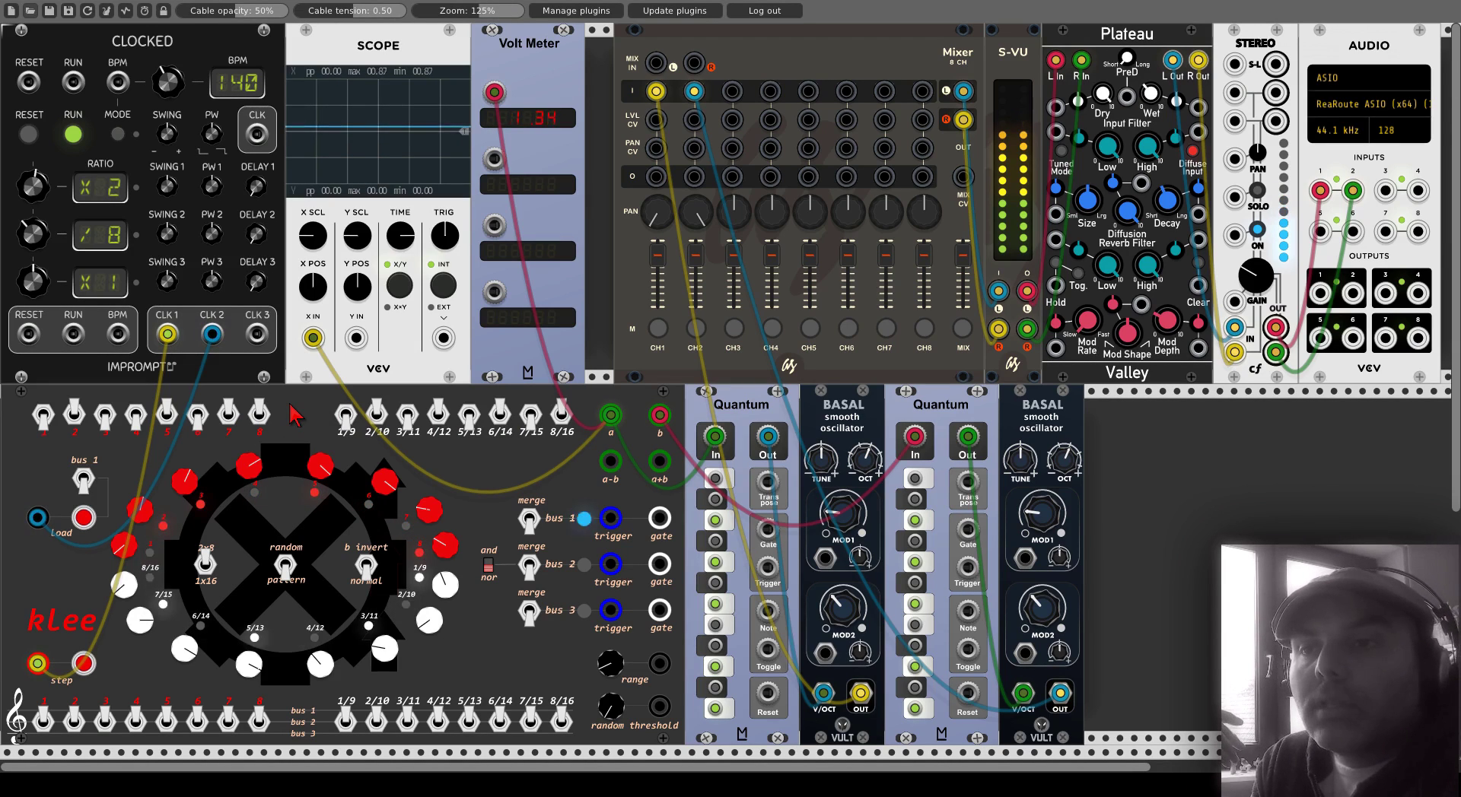
# - Mute and unmute the mixer's MIX channel, and toggle Klee's load bit 6
pyautogui.scroll(-1, 320, 418)
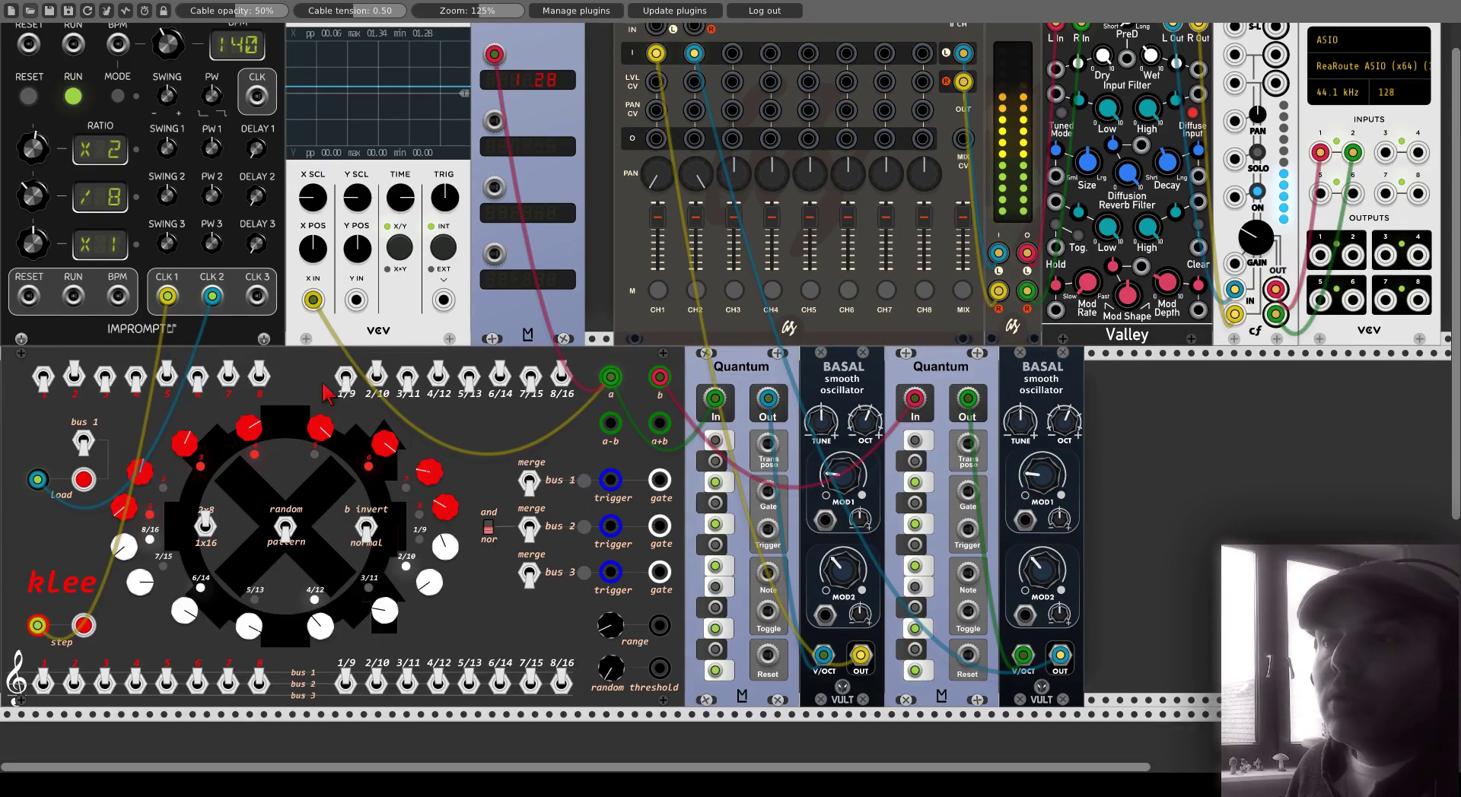
pyautogui.scroll(1, 335, 423)
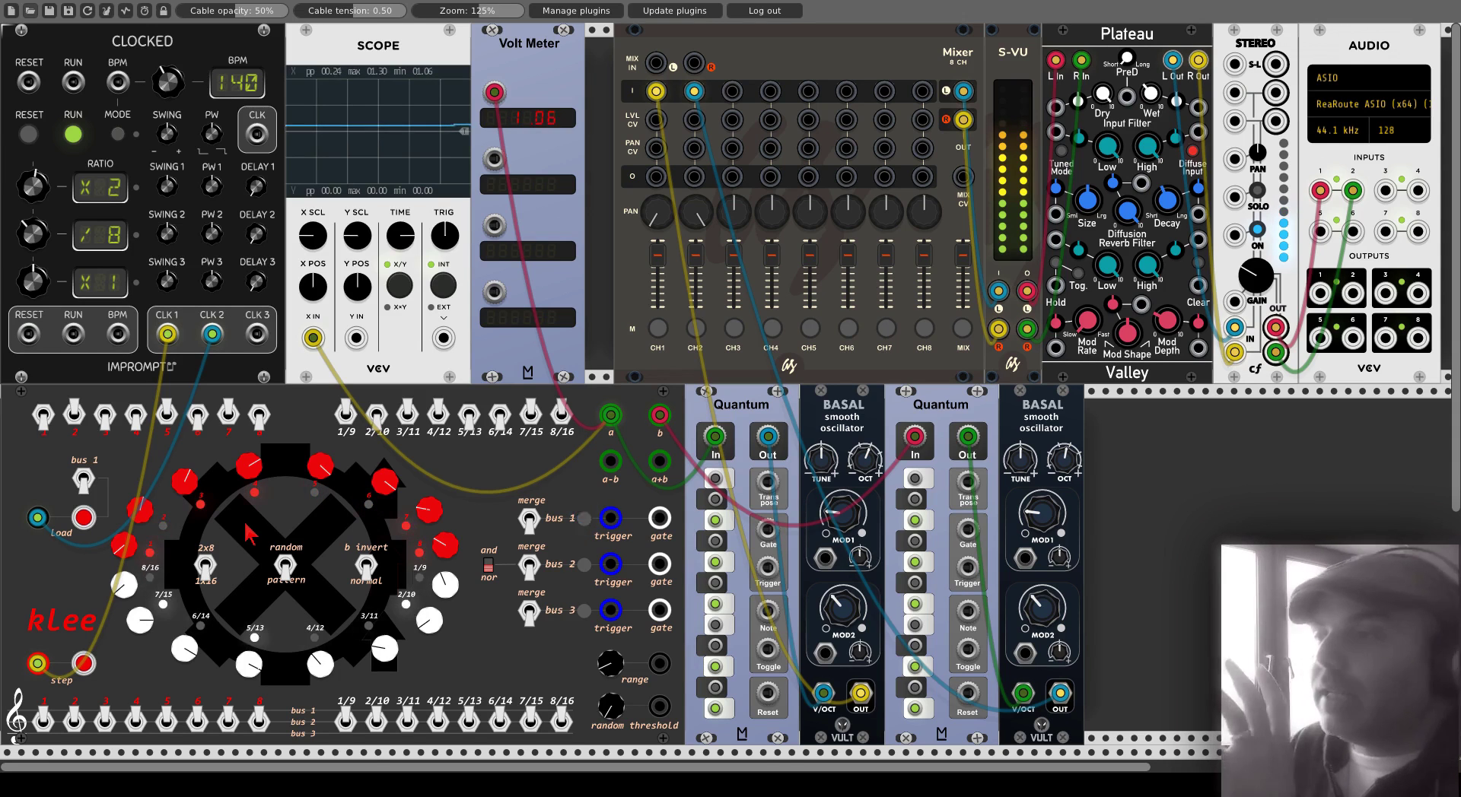
pyautogui.click(963, 328)
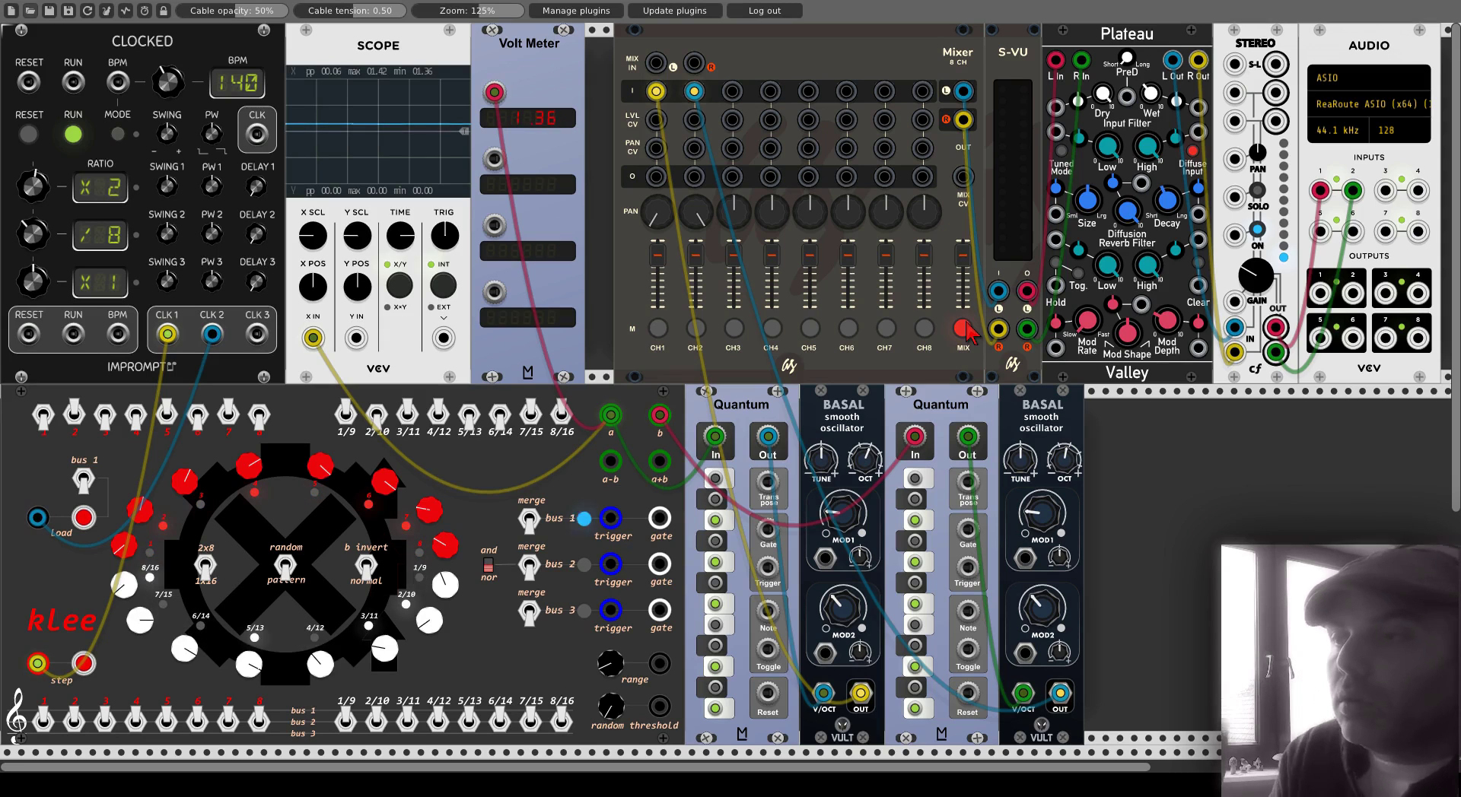
pyautogui.click(963, 328)
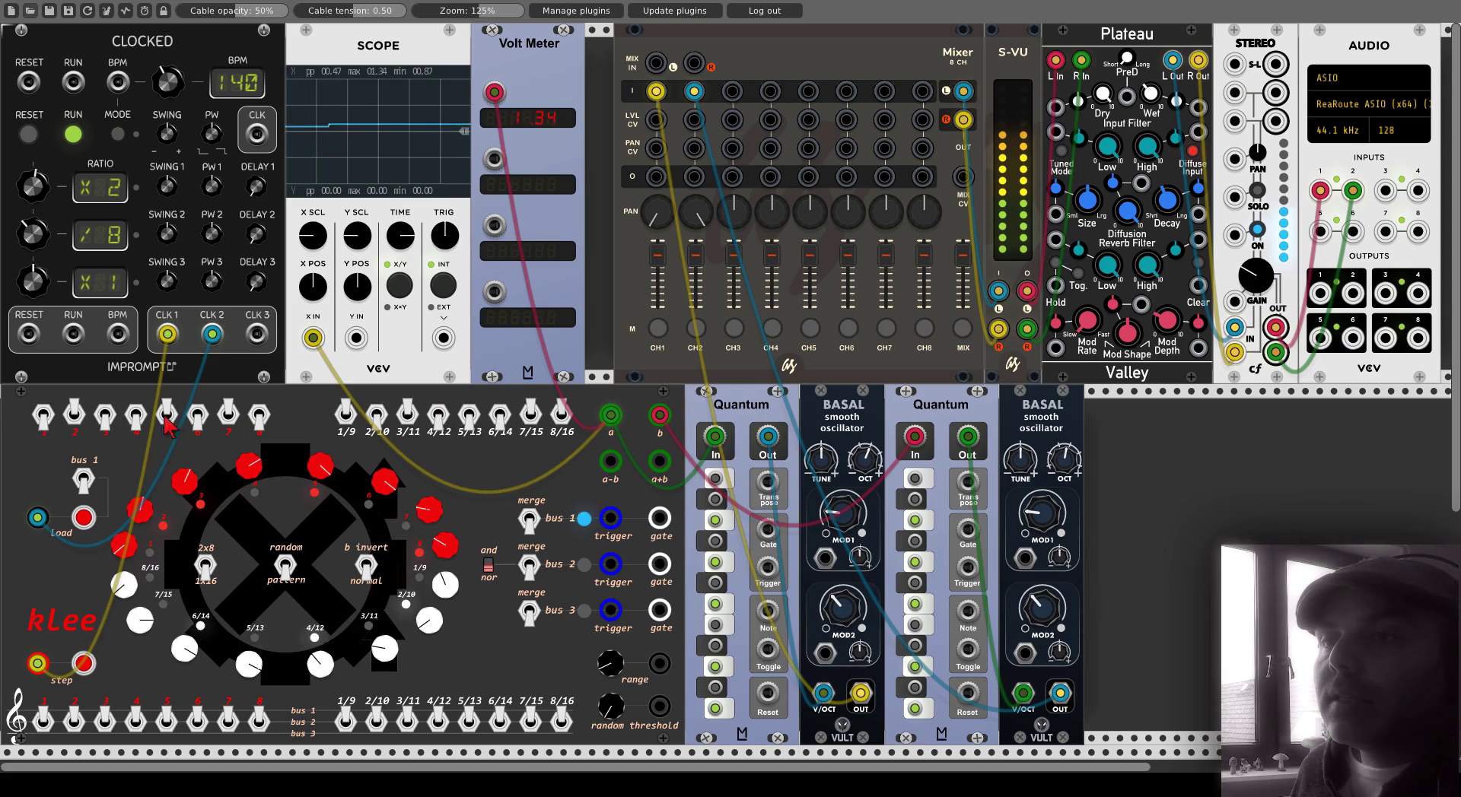
pyautogui.click(200, 426)
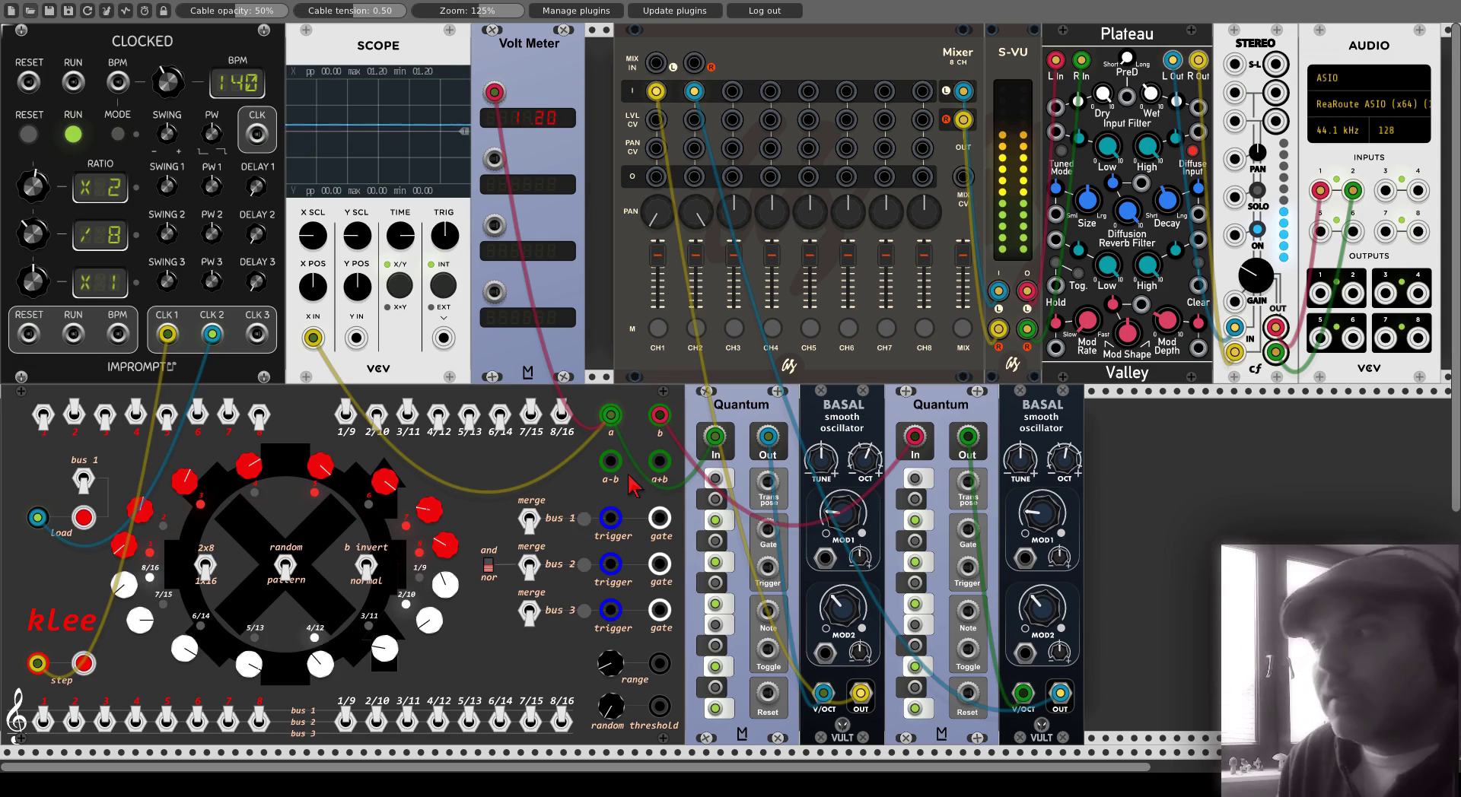
# - Search the module browser for "fm" and add Bogaudio's FM-OP oscillator beside the second Basal
pyautogui.rightClick(1169, 521)
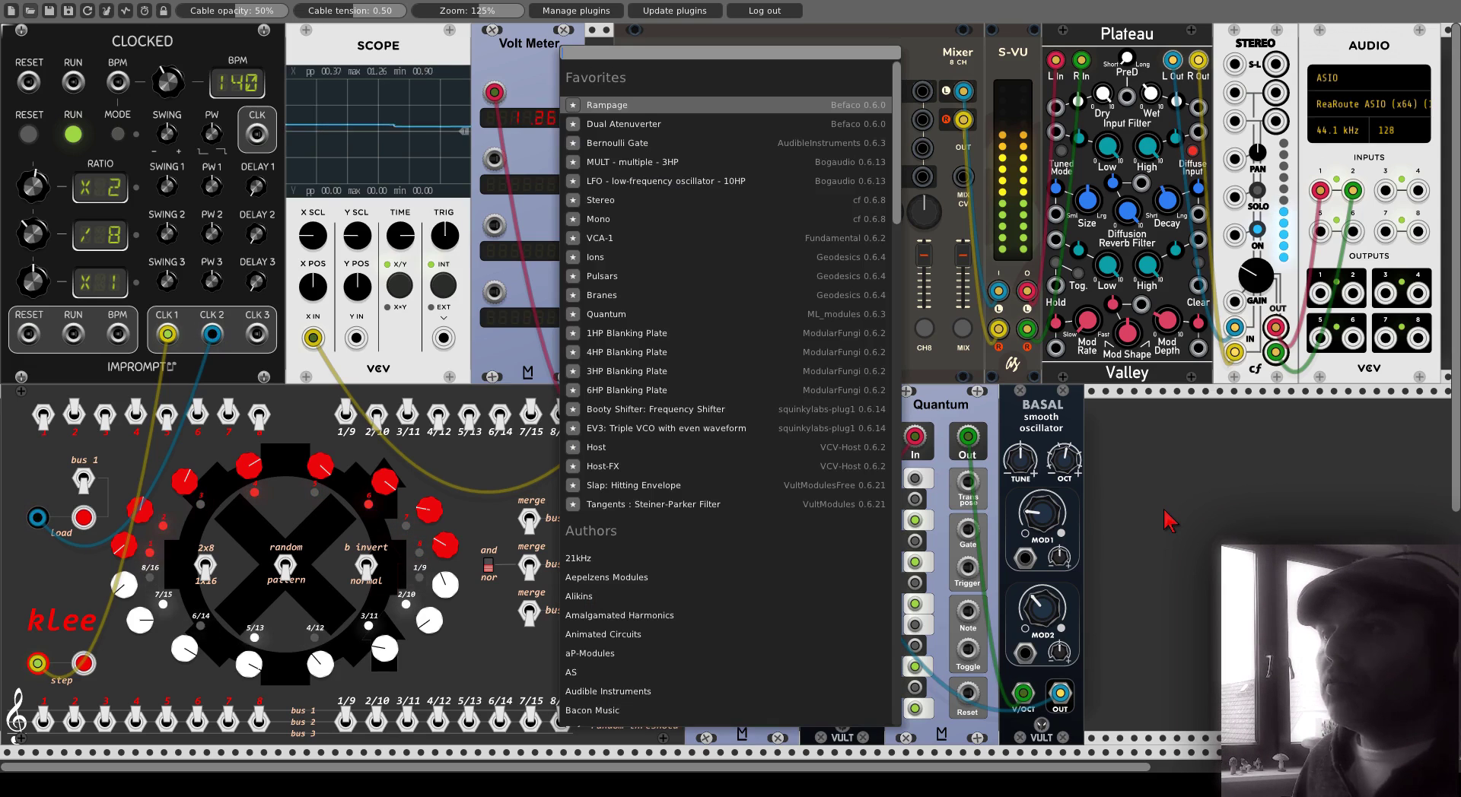
pyautogui.write('fm')
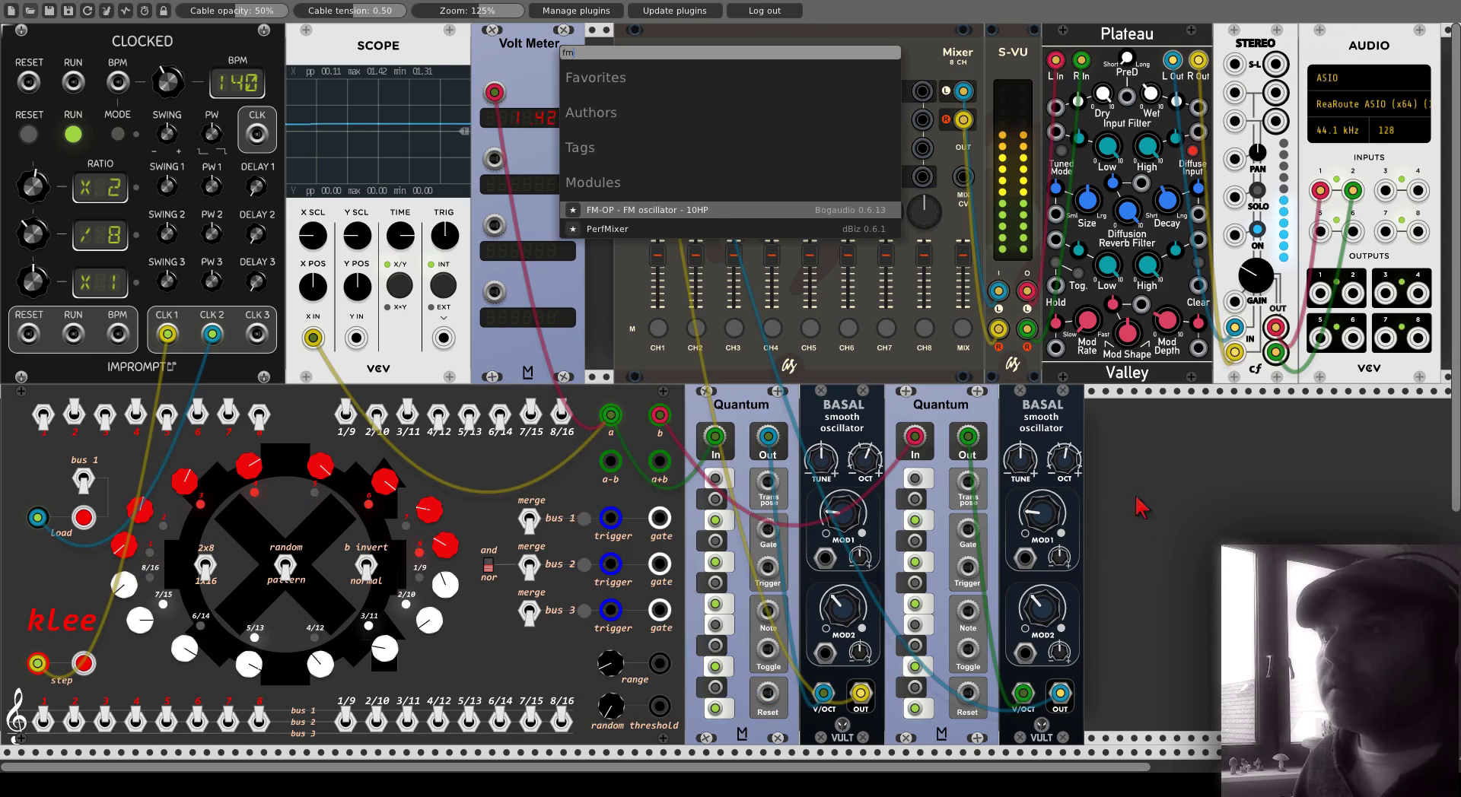
pyautogui.press('Return')
pyautogui.click(1134, 422)
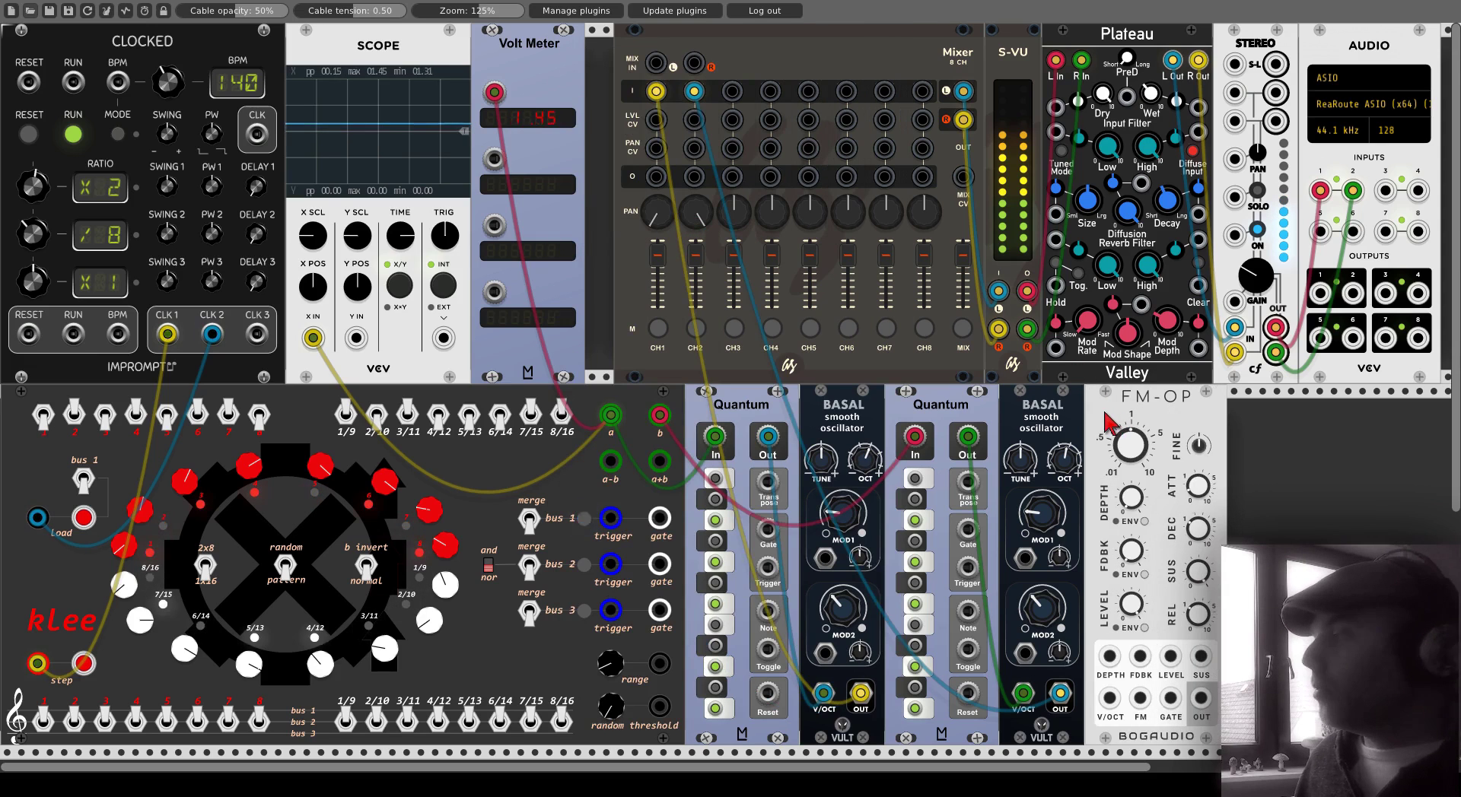
# - Reset the rack zoom to 100%, duplicate FM-OP, and move both copies away from the second Basal to leave a gap
pyautogui.doubleClick(487, 15)
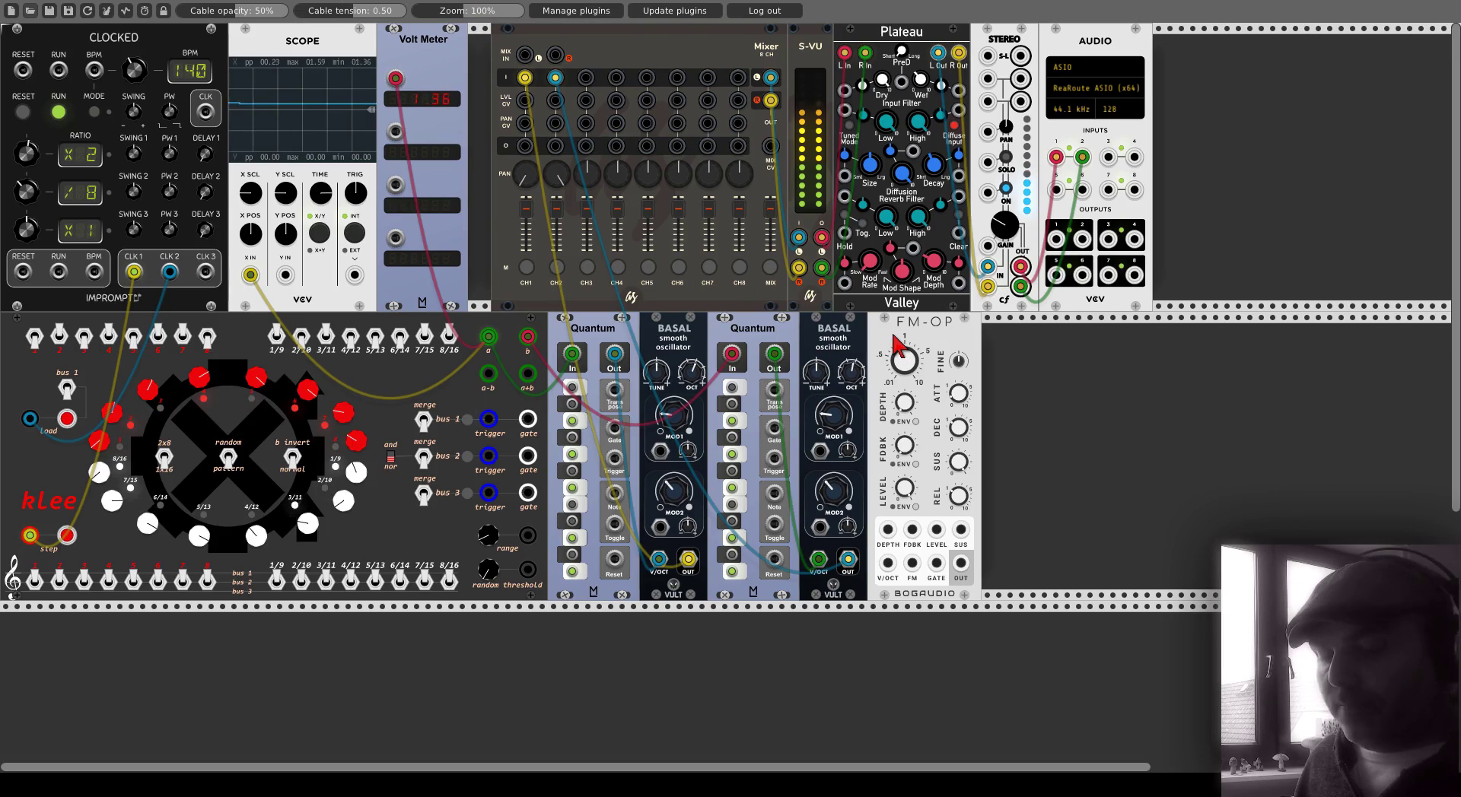
pyautogui.hotkey('ctrl', 'd')
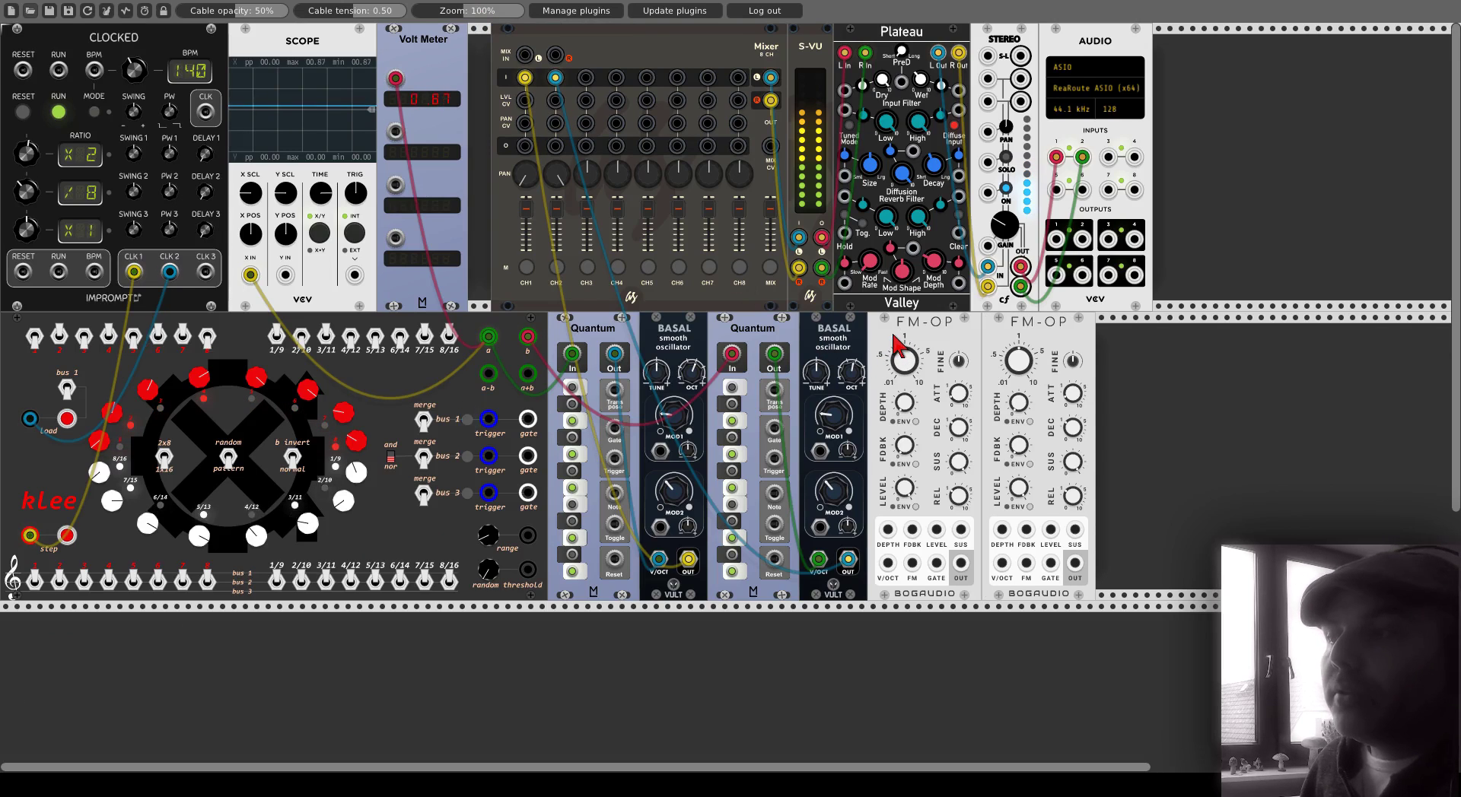
pyautogui.moveTo(998, 333); pyautogui.dragTo(1132, 348)
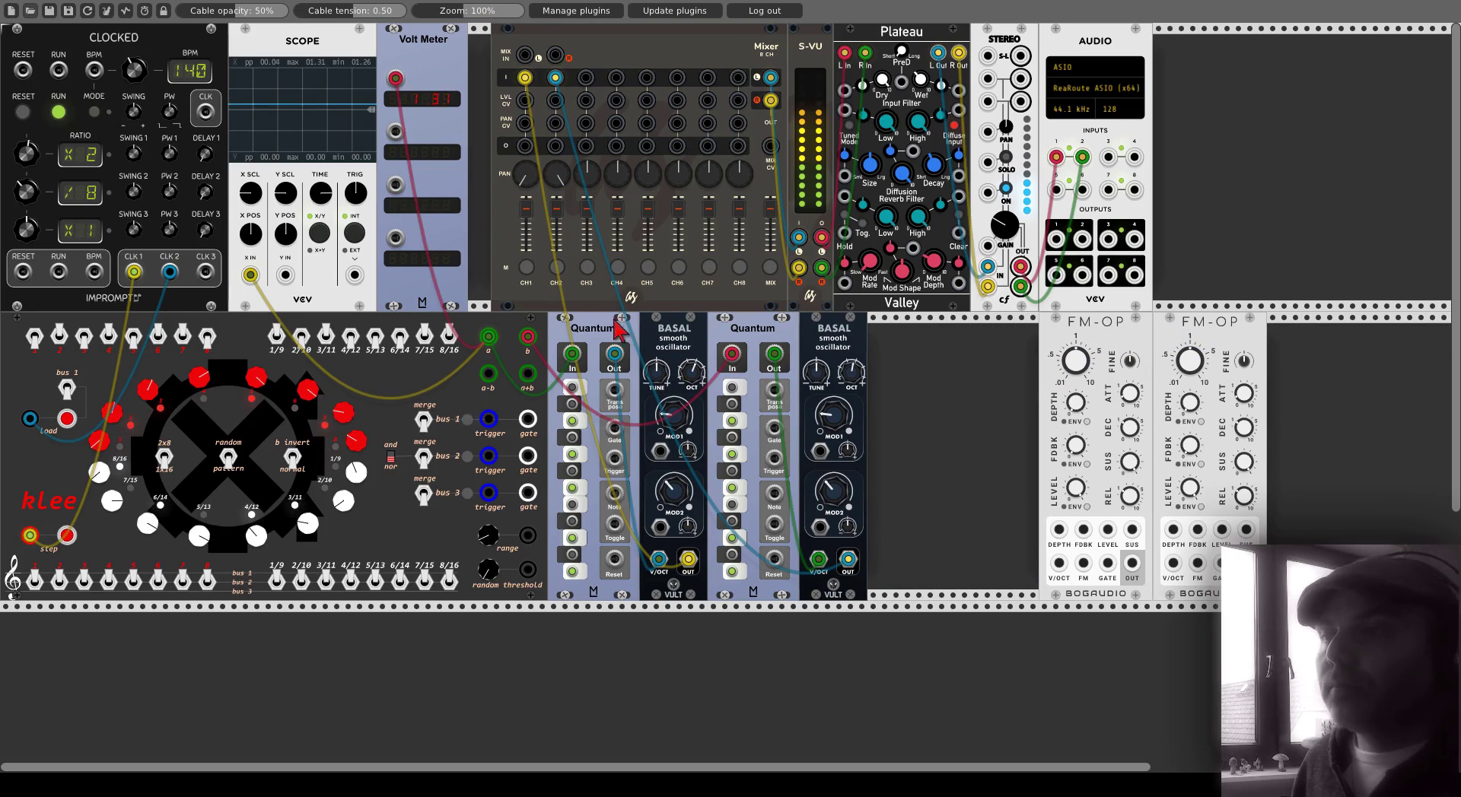
# - Duplicate the first Quantum, place the copy after the second Basal, and move one FM-OP directly beside it
pyautogui.hotkey('ctrl', 'd')
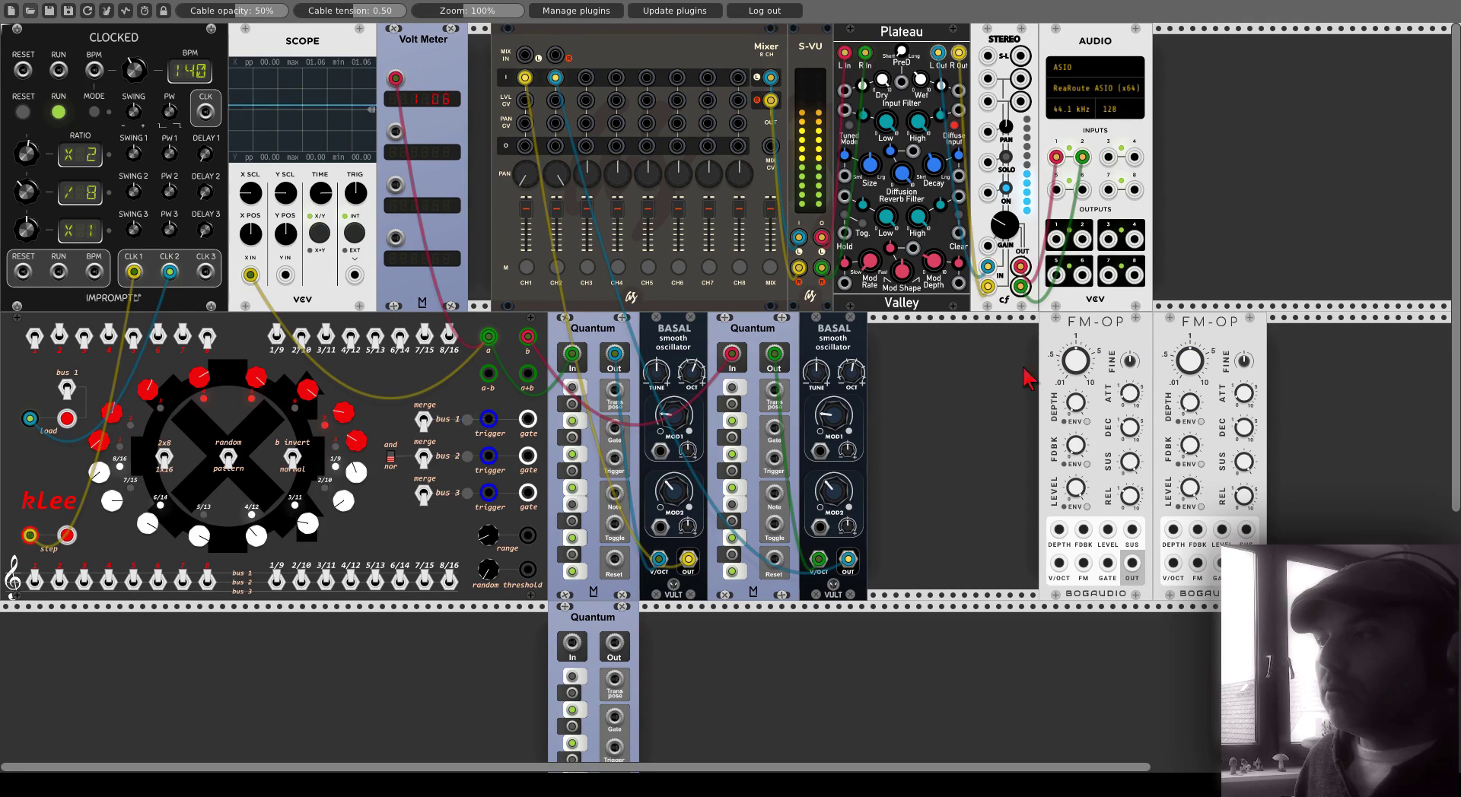
pyautogui.moveTo(576, 625); pyautogui.dragTo(897, 338)
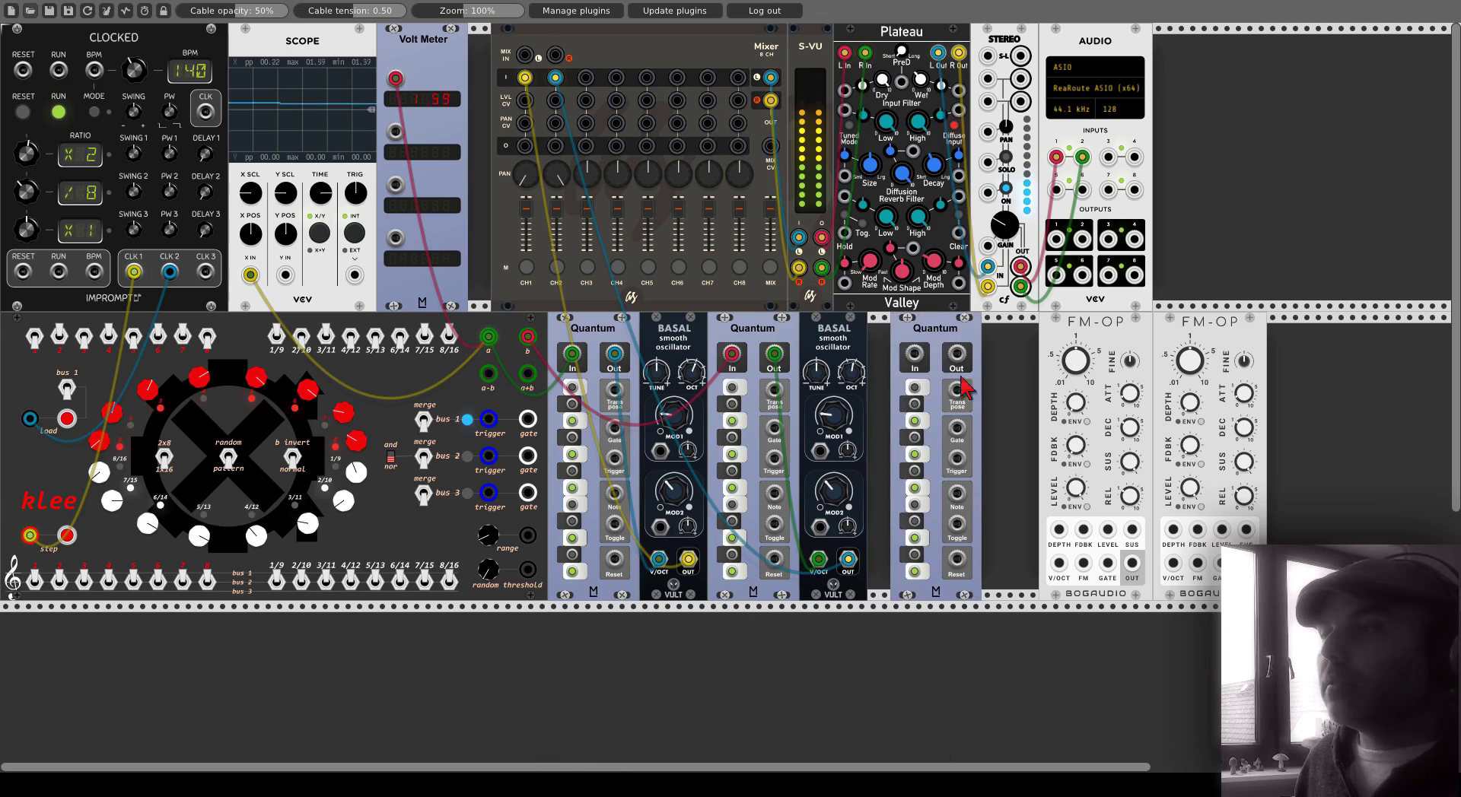
pyautogui.moveTo(1057, 342); pyautogui.dragTo(953, 352)
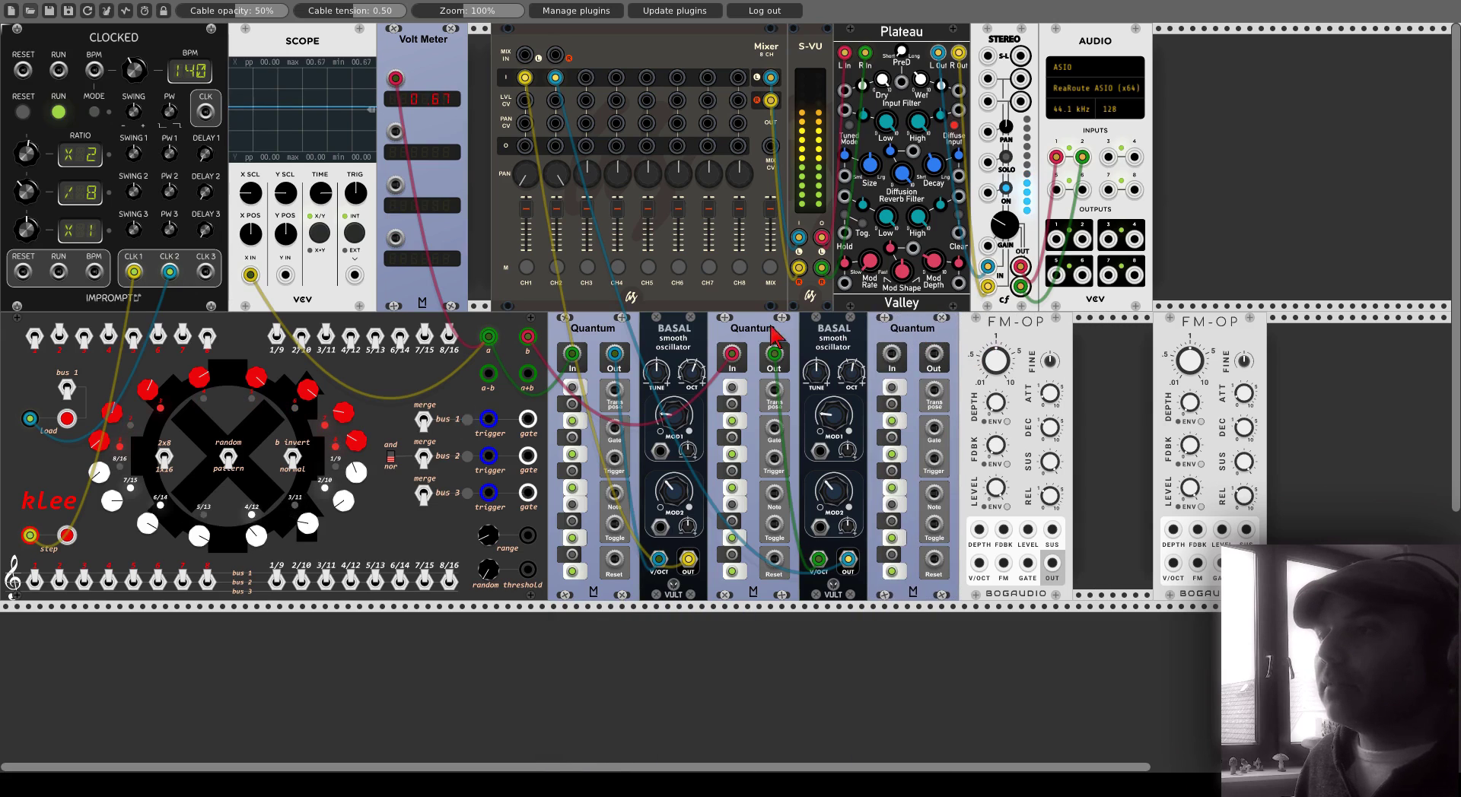
# - Duplicate the second Quantum and fit the copy between the two FM-OP modules
pyautogui.hotkey('ctrl', 'd')
pyautogui.moveTo(766, 643); pyautogui.dragTo(1093, 643)
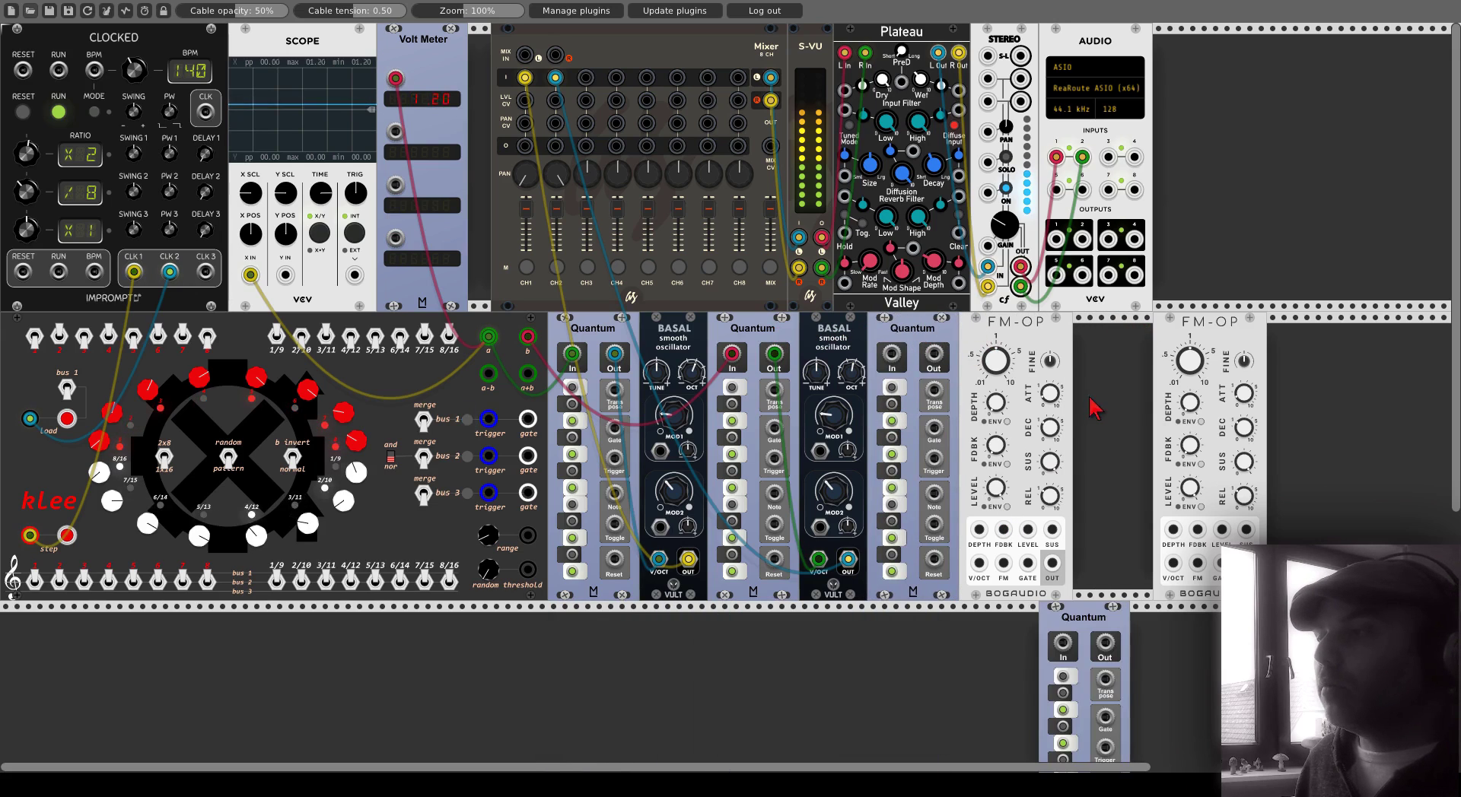
pyautogui.moveTo(1202, 327); pyautogui.dragTo(1281, 327)
pyautogui.moveTo(1088, 618); pyautogui.dragTo(1096, 335)
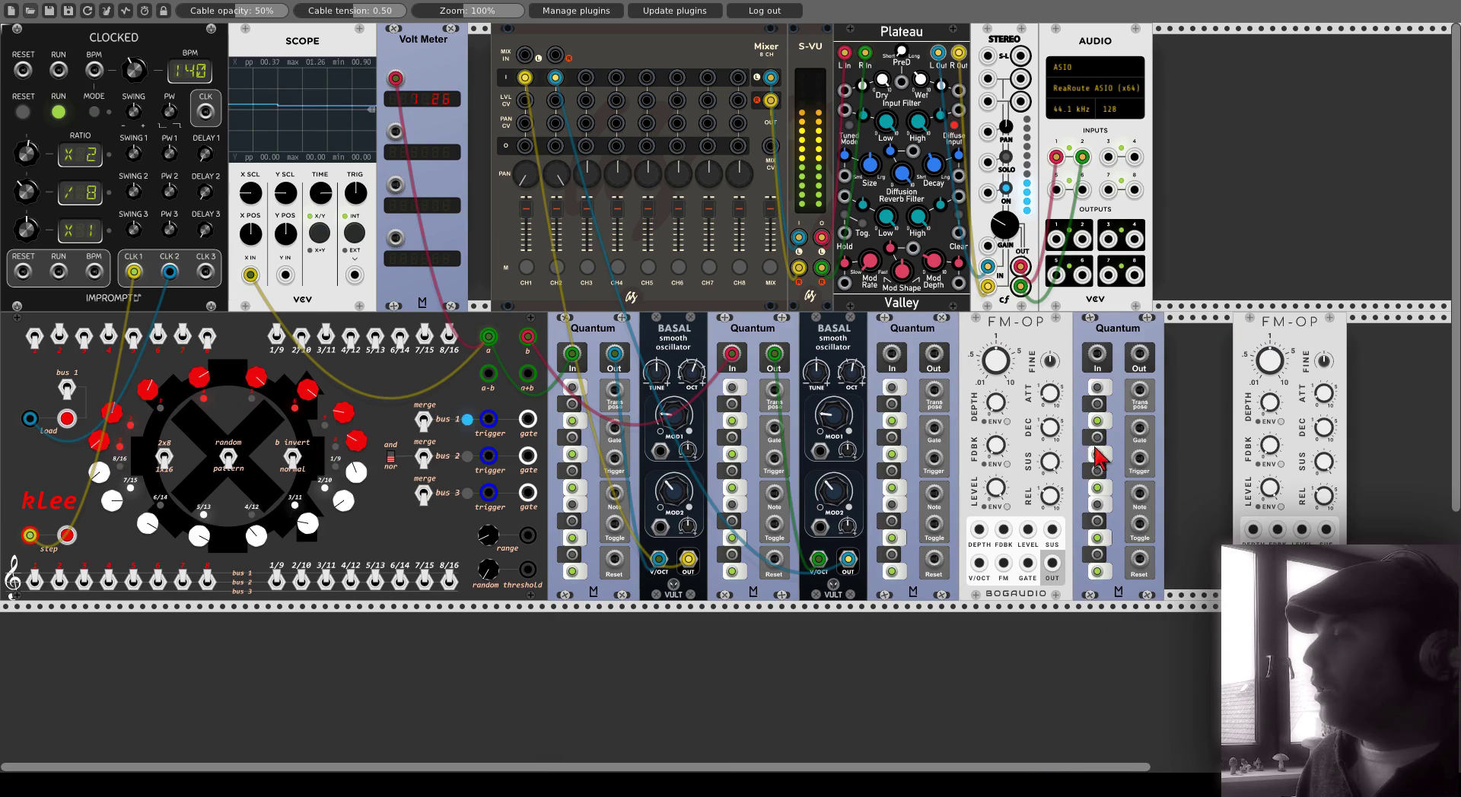
pyautogui.moveTo(1253, 335); pyautogui.dragTo(1169, 339)
# - Patch Klee's a-b and a+b outputs through the third and fourth Quantums into the V/OCT inputs of the two FM-OPs
pyautogui.scroll(-3, 1173, 346)
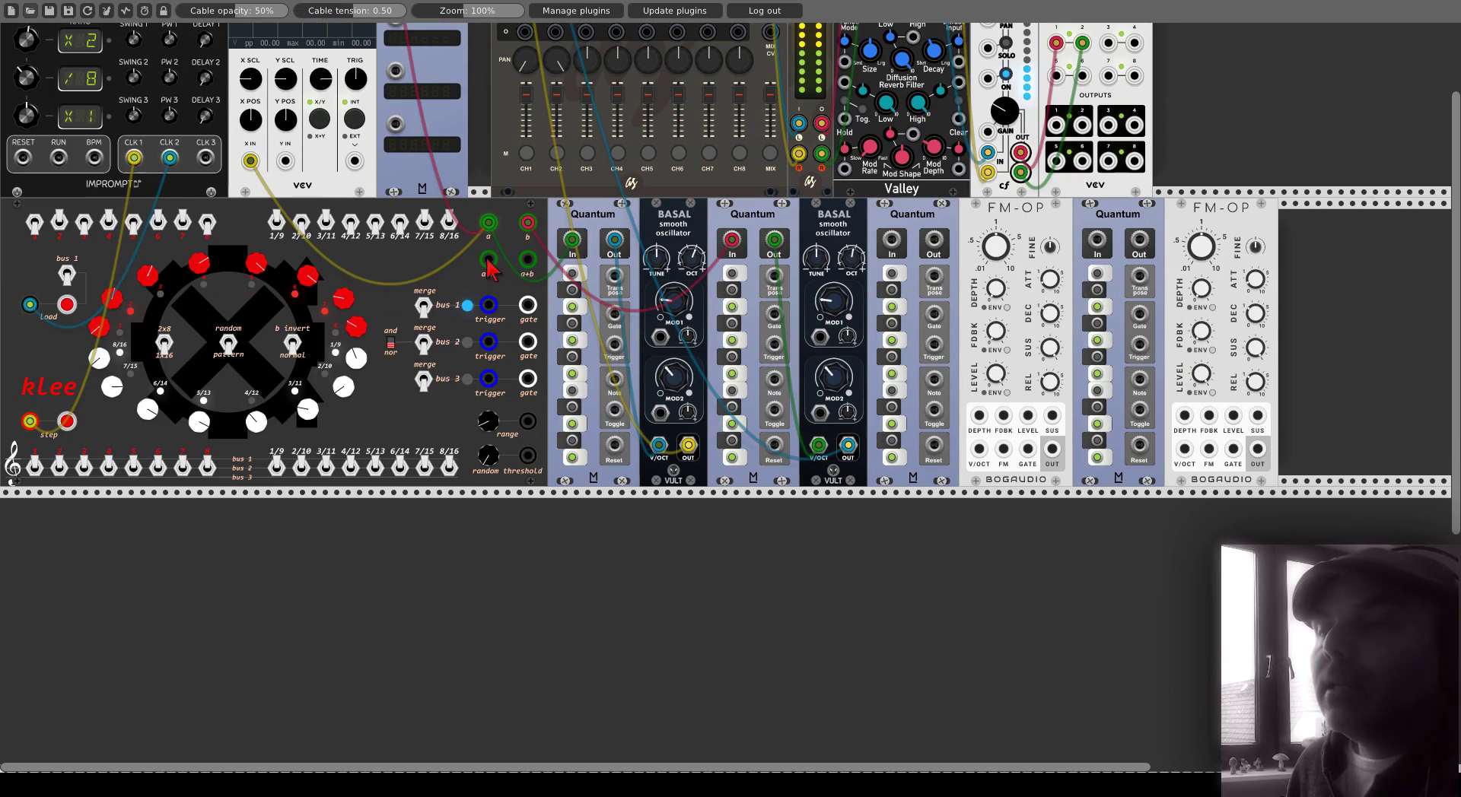
pyautogui.moveTo(489, 260); pyautogui.dragTo(979, 450)
pyautogui.moveTo(981, 457); pyautogui.dragTo(1184, 451)
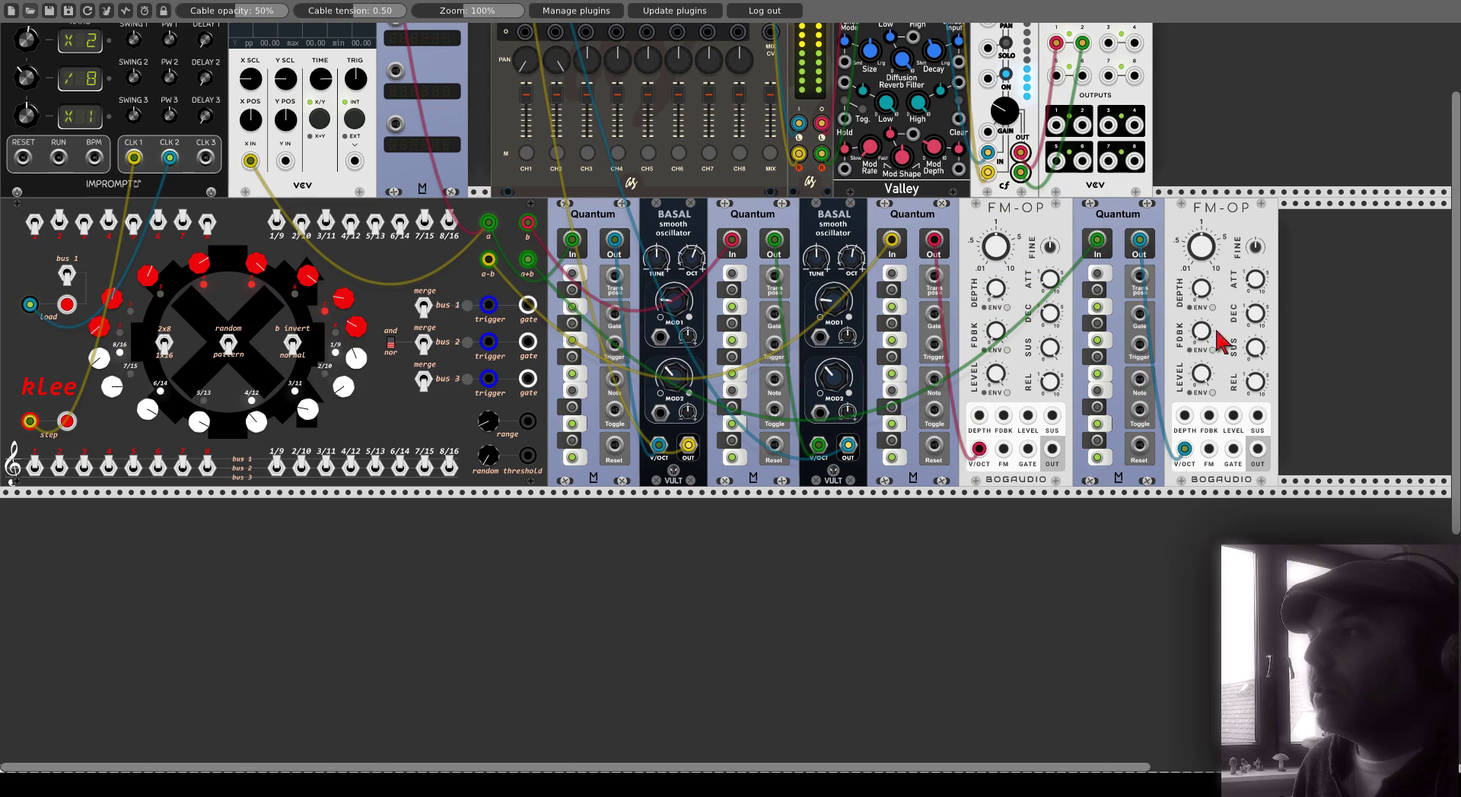
# - Patch the OUT of the first FM-OP into mixer channel 3 and the OUT of the second into channel 4
pyautogui.moveTo(1052, 449); pyautogui.dragTo(1051, 416)
pyautogui.scroll(3, 1052, 454)
pyautogui.moveTo(1051, 529); pyautogui.dragTo(585, 77)
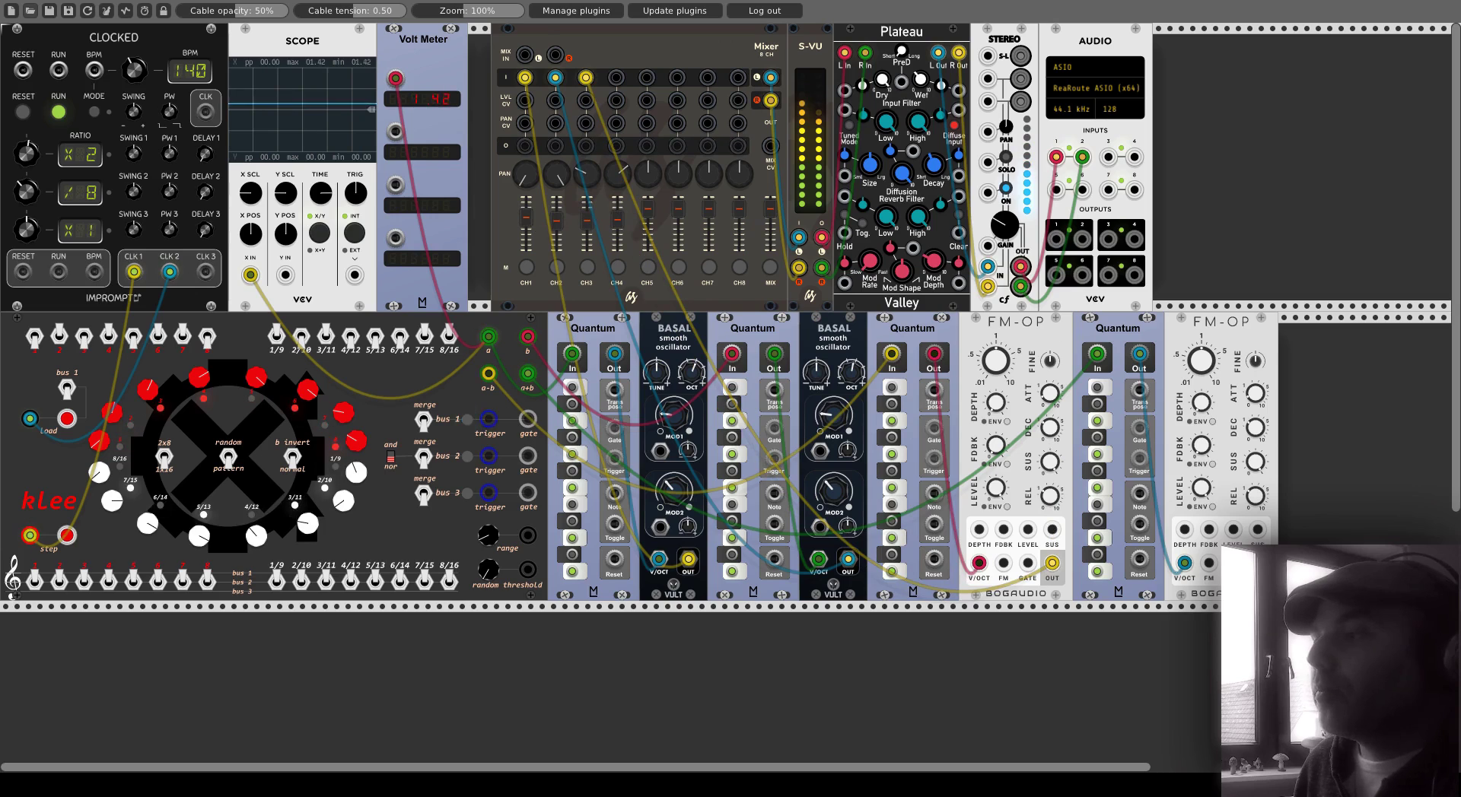
pyautogui.moveTo(1257, 563); pyautogui.dragTo(616, 78)
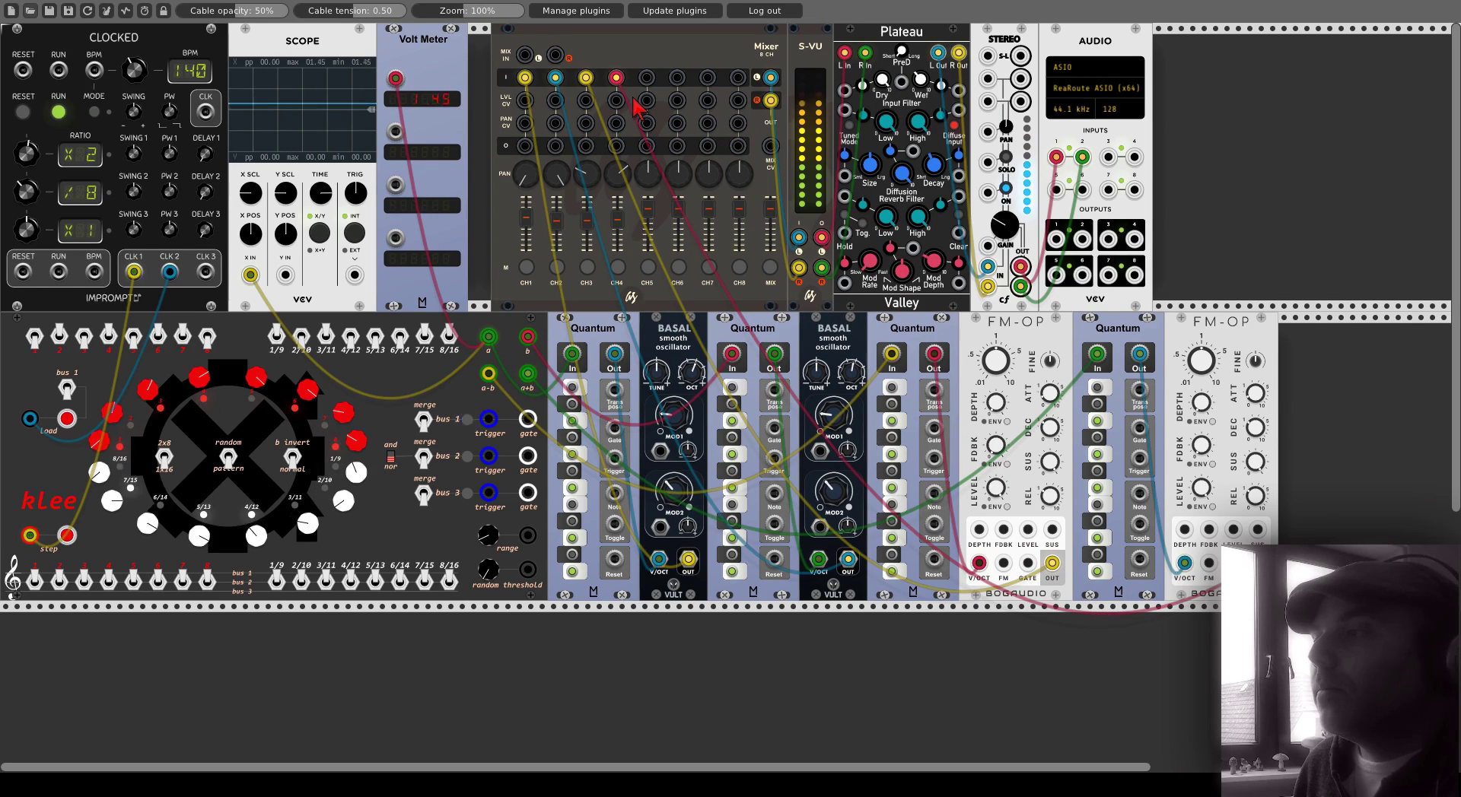
# - Audition the two FM-OP voices by muting and unmuting mixer channels 1, 2 and 4, and mute channel 3
pyautogui.click(526, 267)
pyautogui.click(557, 266)
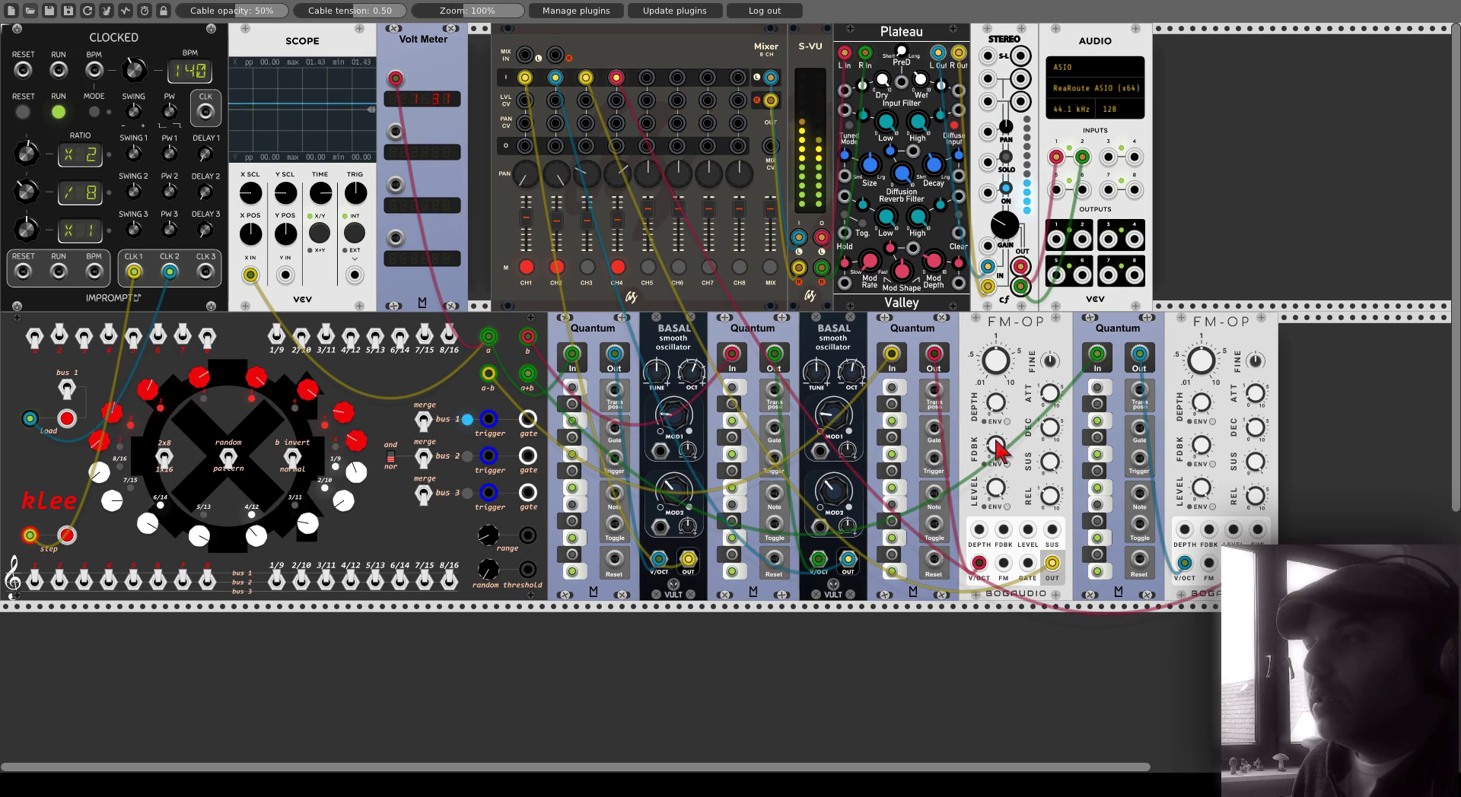
pyautogui.click(526, 266)
pyautogui.click(557, 266)
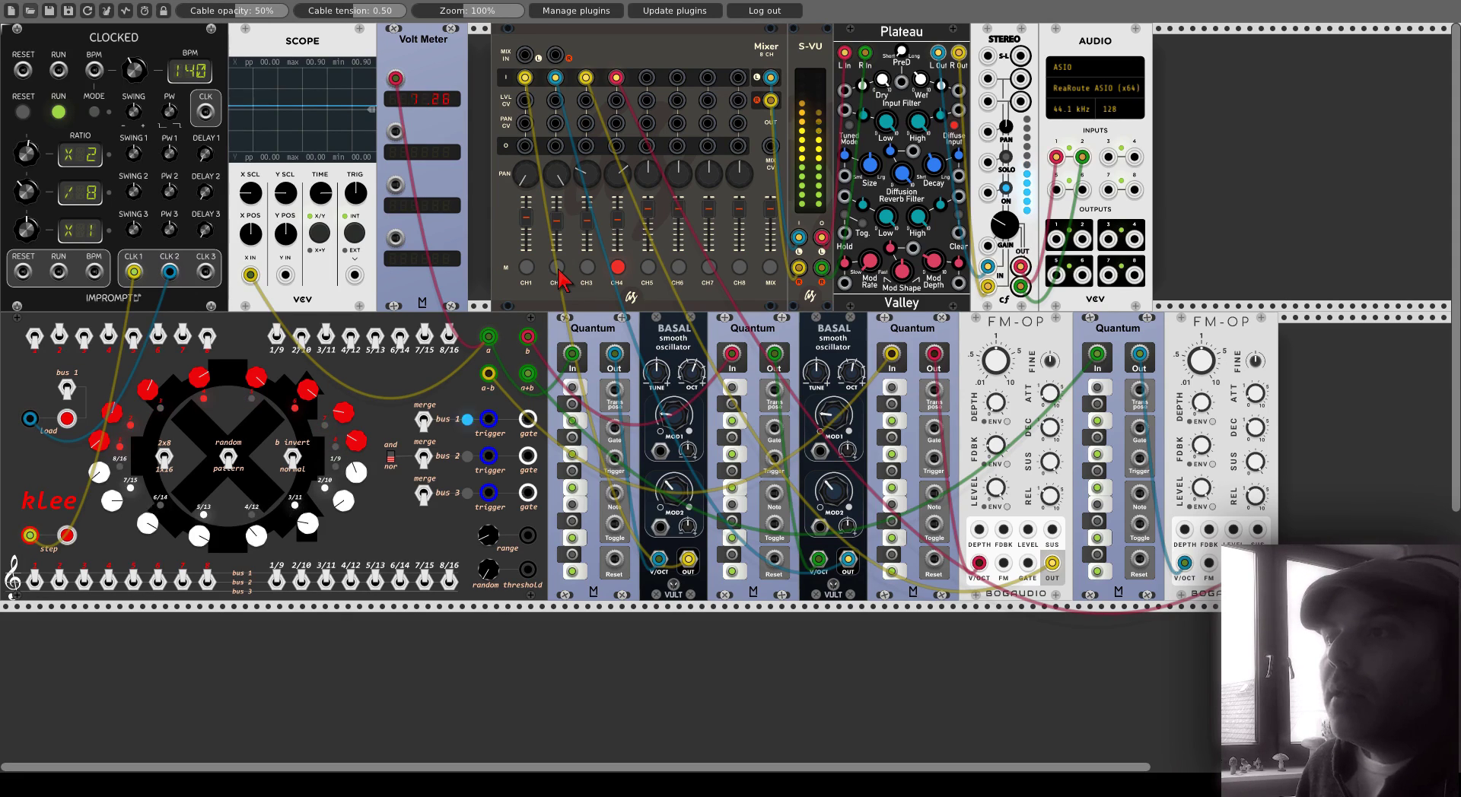
pyautogui.click(586, 268)
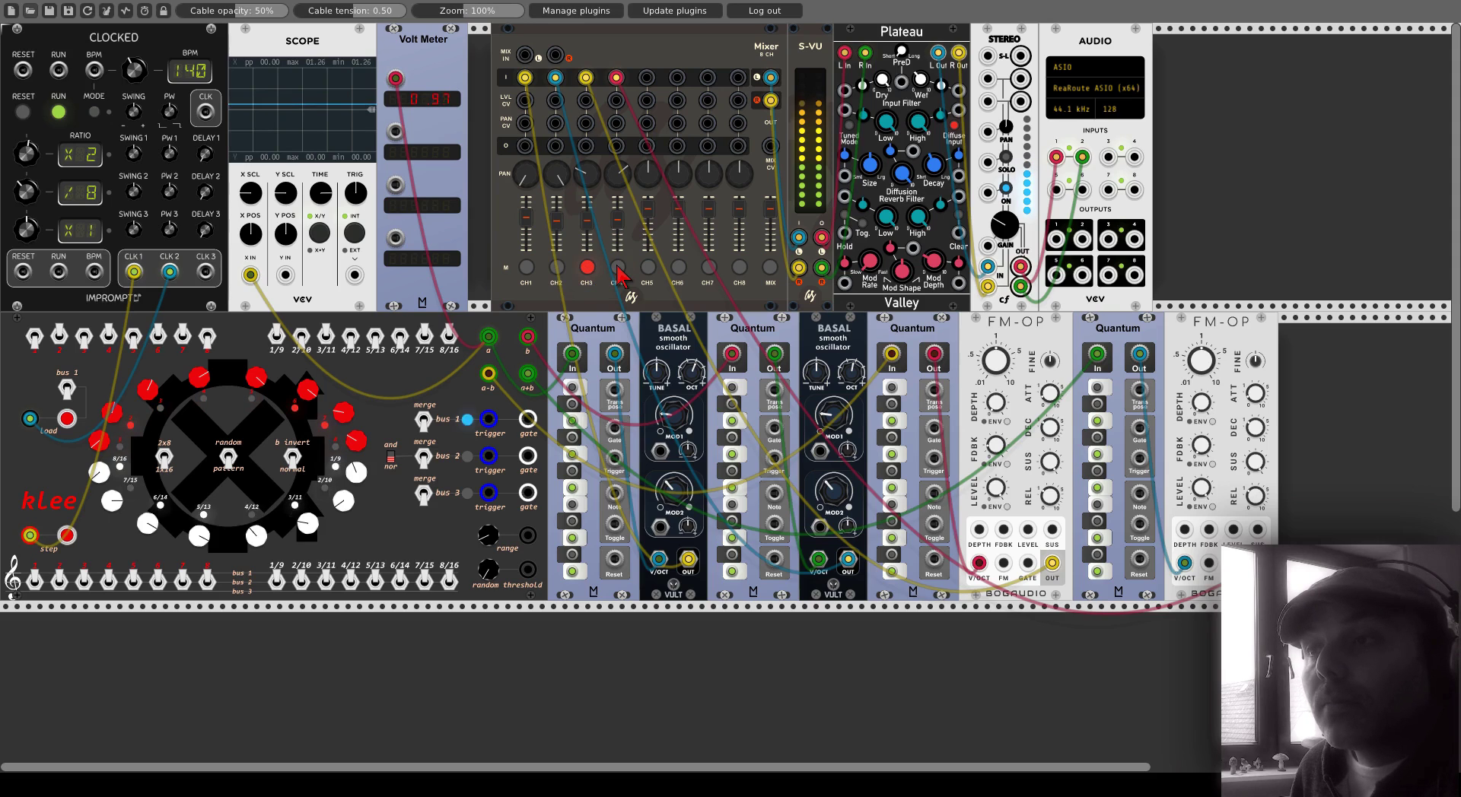
# - Patch Klee's b, a-b and a+b outputs into the second, third and fourth inputs of the Volt Meter
pyautogui.moveTo(396, 131); pyautogui.dragTo(488, 336)
pyautogui.moveTo(395, 186); pyautogui.dragTo(488, 372)
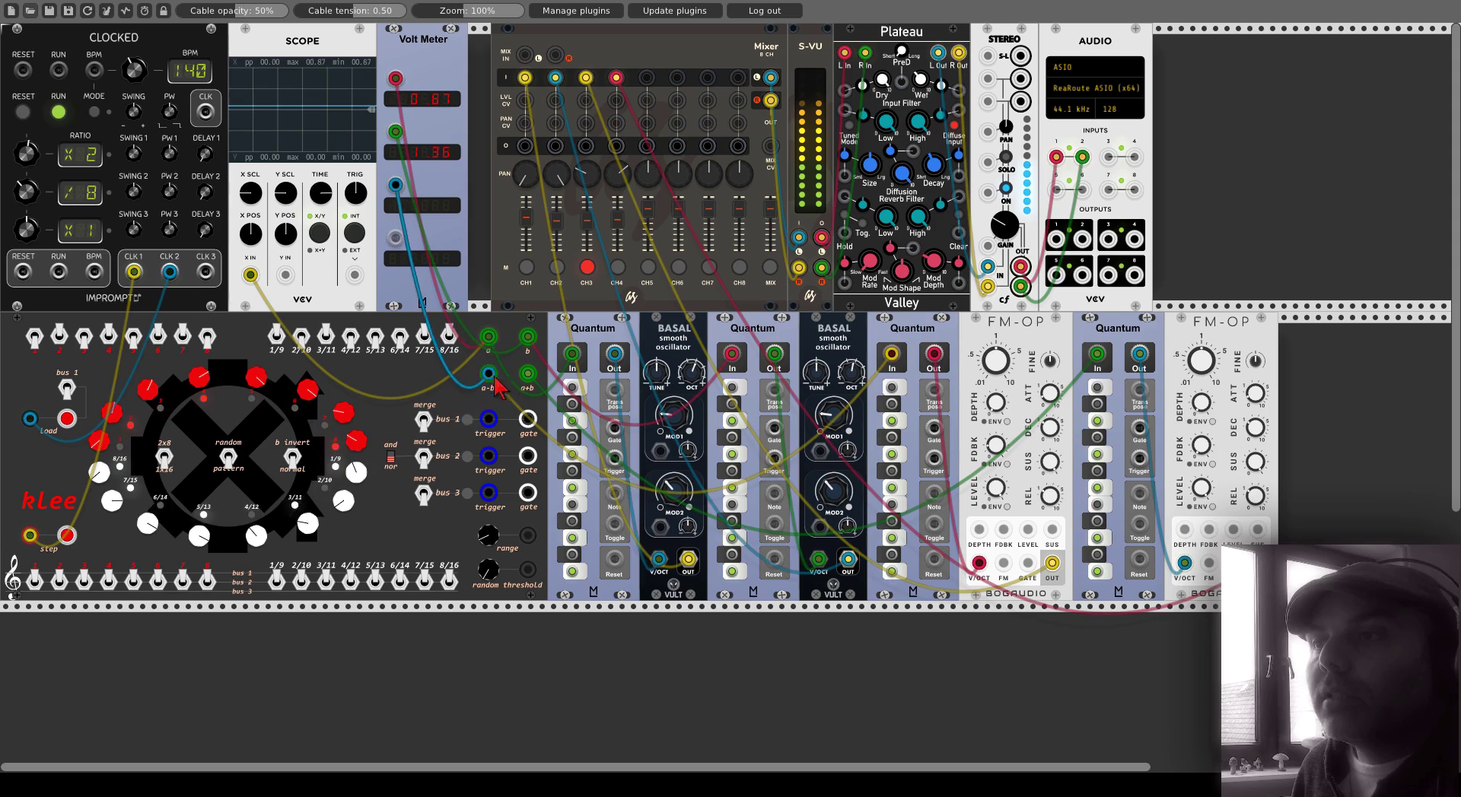
pyautogui.moveTo(395, 237); pyautogui.dragTo(523, 379)
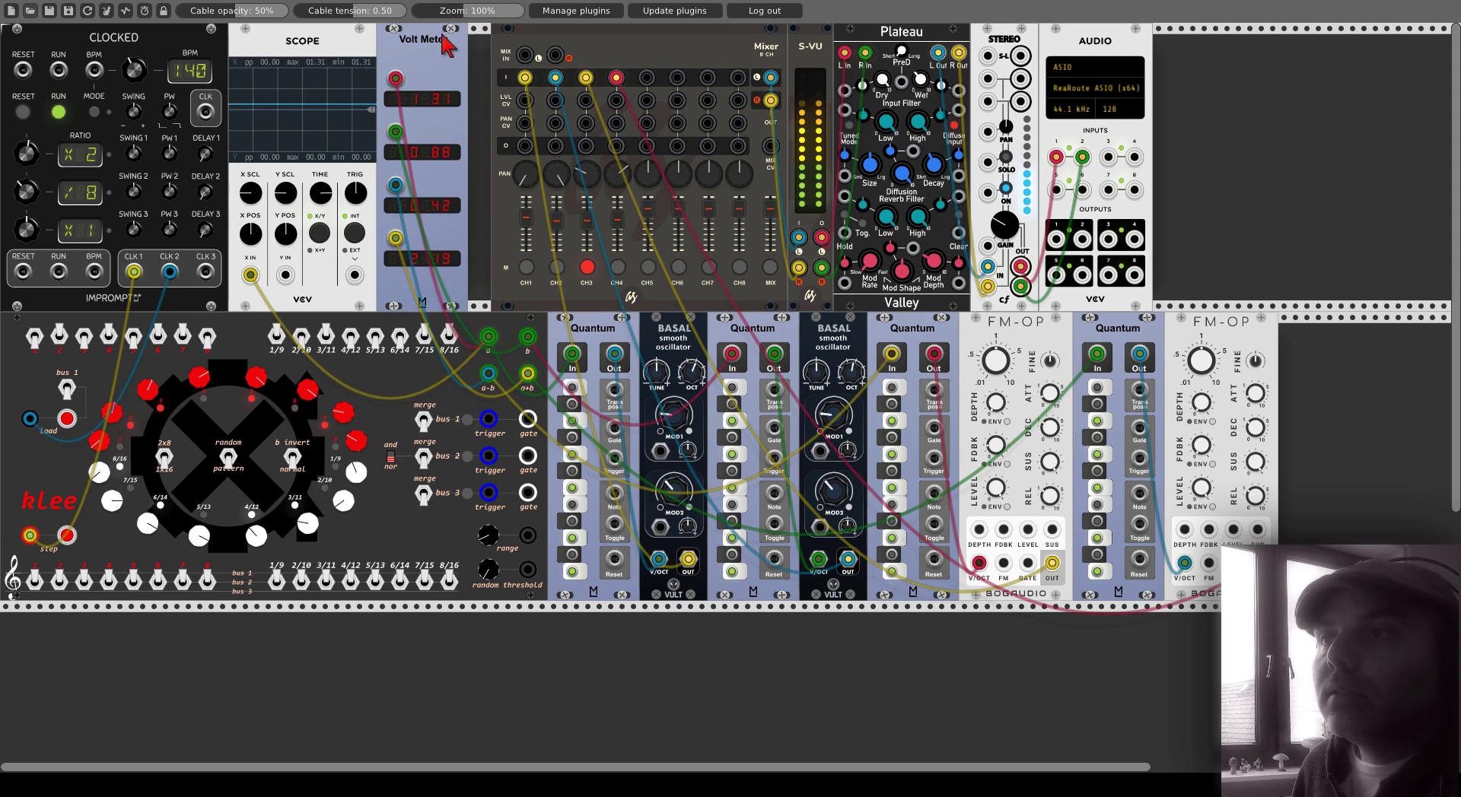
# - Unmute mixer channel 3 and shift Mixer, S-VU, Plateau, Stereo and Audio against the Volt Meter to close the gap
pyautogui.moveTo(449, 44); pyautogui.dragTo(472, 44)
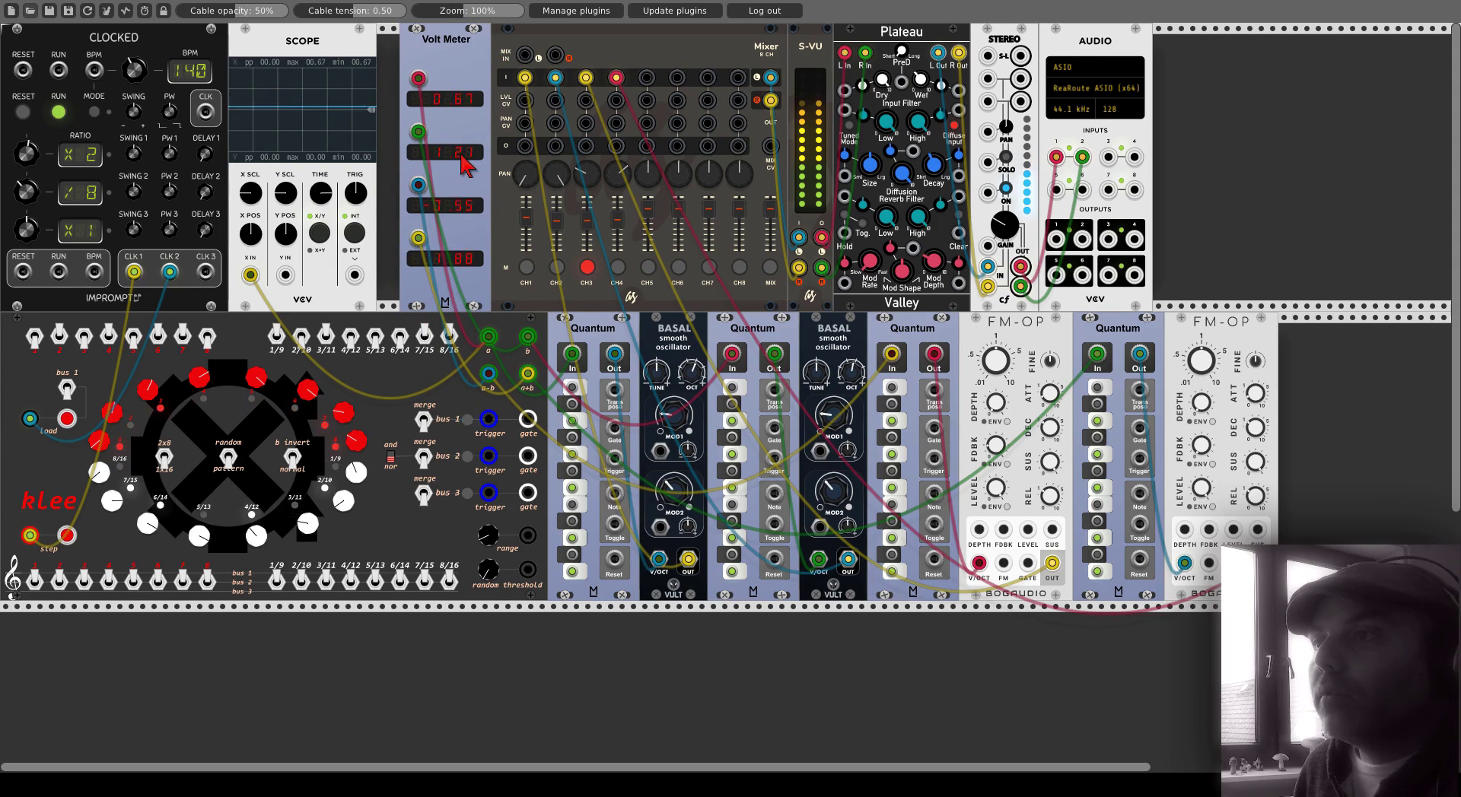
pyautogui.click(587, 267)
pyautogui.moveTo(462, 49); pyautogui.dragTo(440, 49)
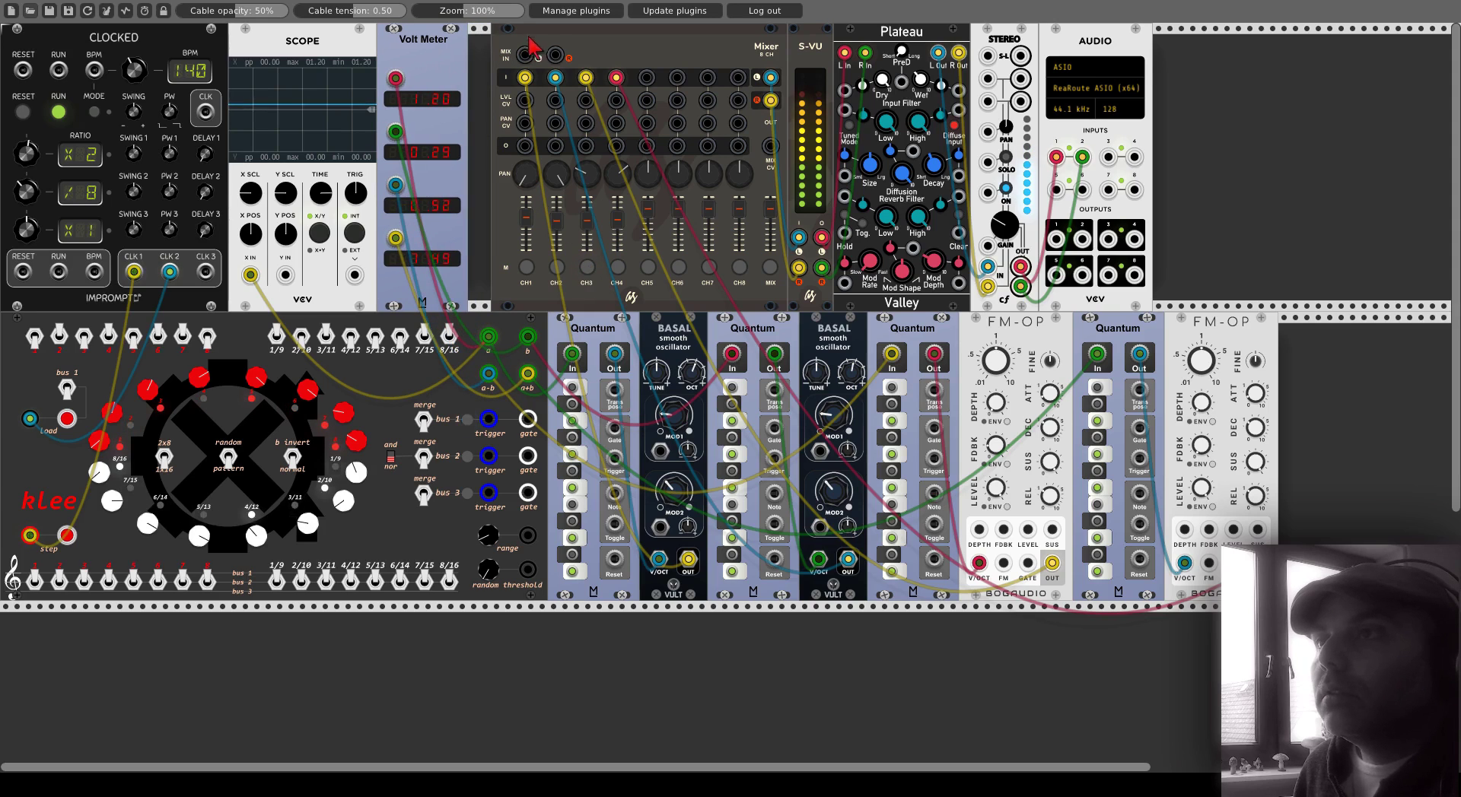
pyautogui.moveTo(530, 44); pyautogui.dragTo(495, 35)
pyautogui.moveTo(807, 40); pyautogui.dragTo(763, 43)
pyautogui.moveTo(867, 34); pyautogui.dragTo(826, 32)
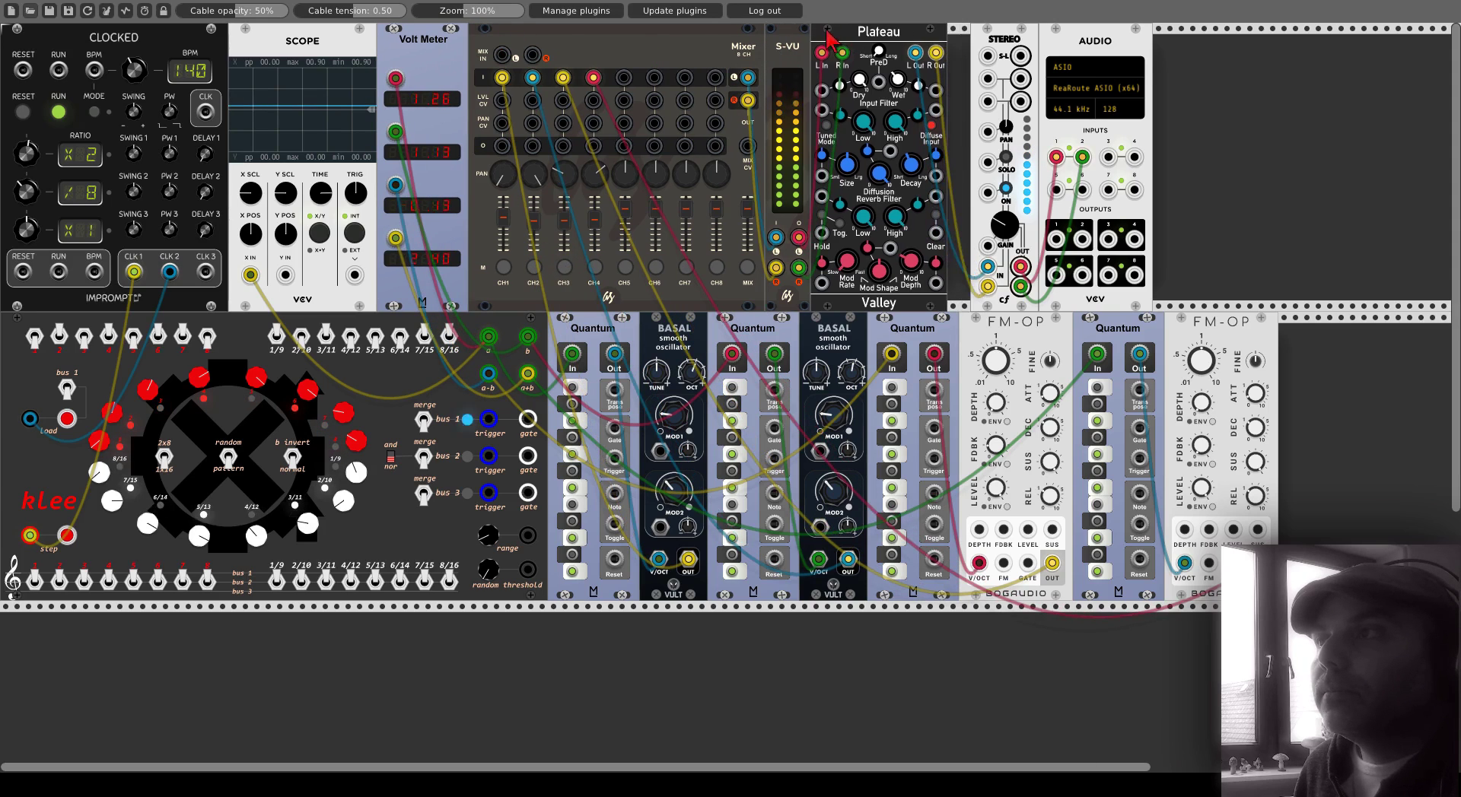
pyautogui.moveTo(998, 34)
pyautogui.mouseDown()
pyautogui.moveTo(976, 35)
pyautogui.moveTo(996, 32)
pyautogui.mouseUp()
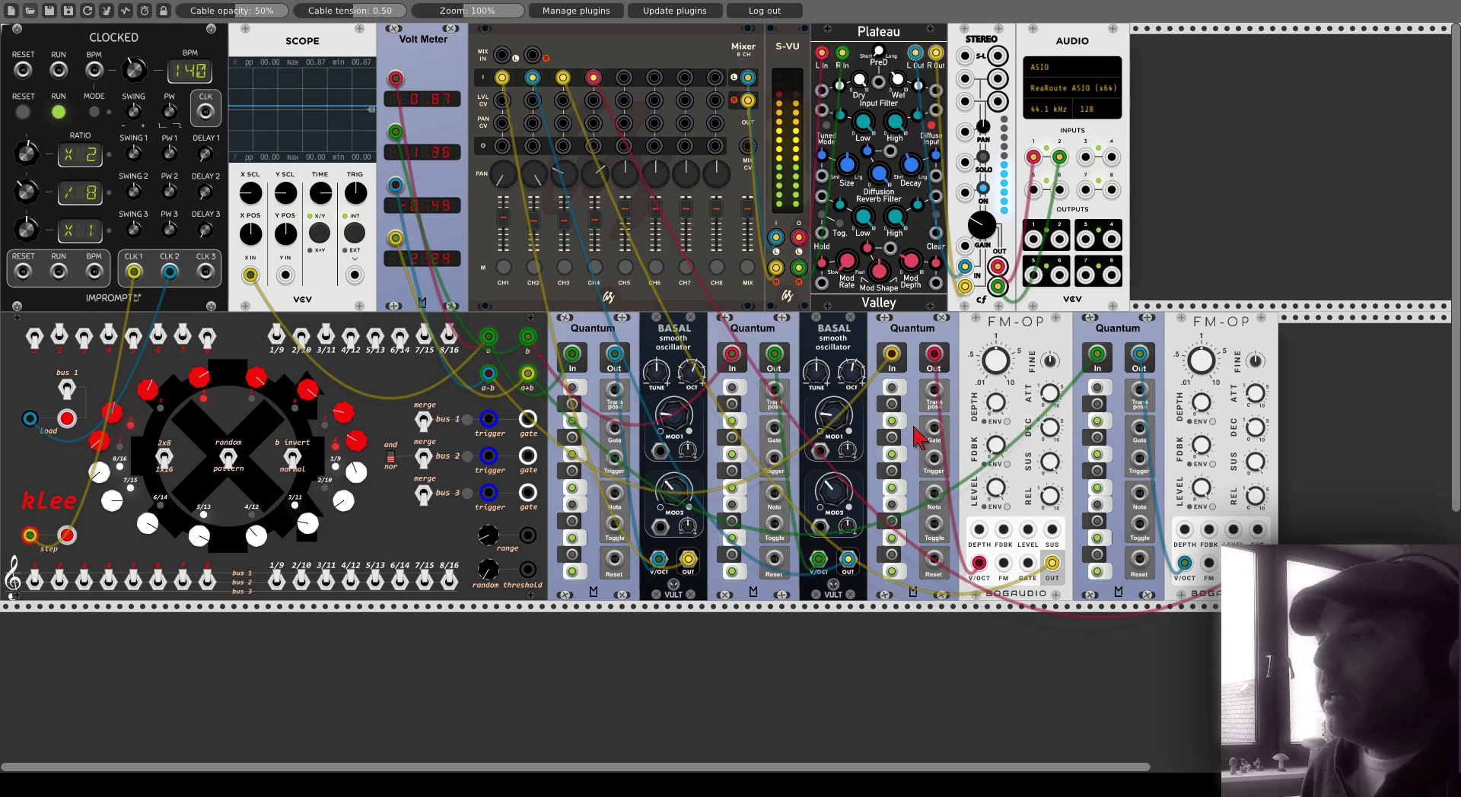
# - Search the module browser for "8fo" and add the Bogaudio 8FO in the empty row below Klee's row
pyautogui.scroll(-3, 912, 440)
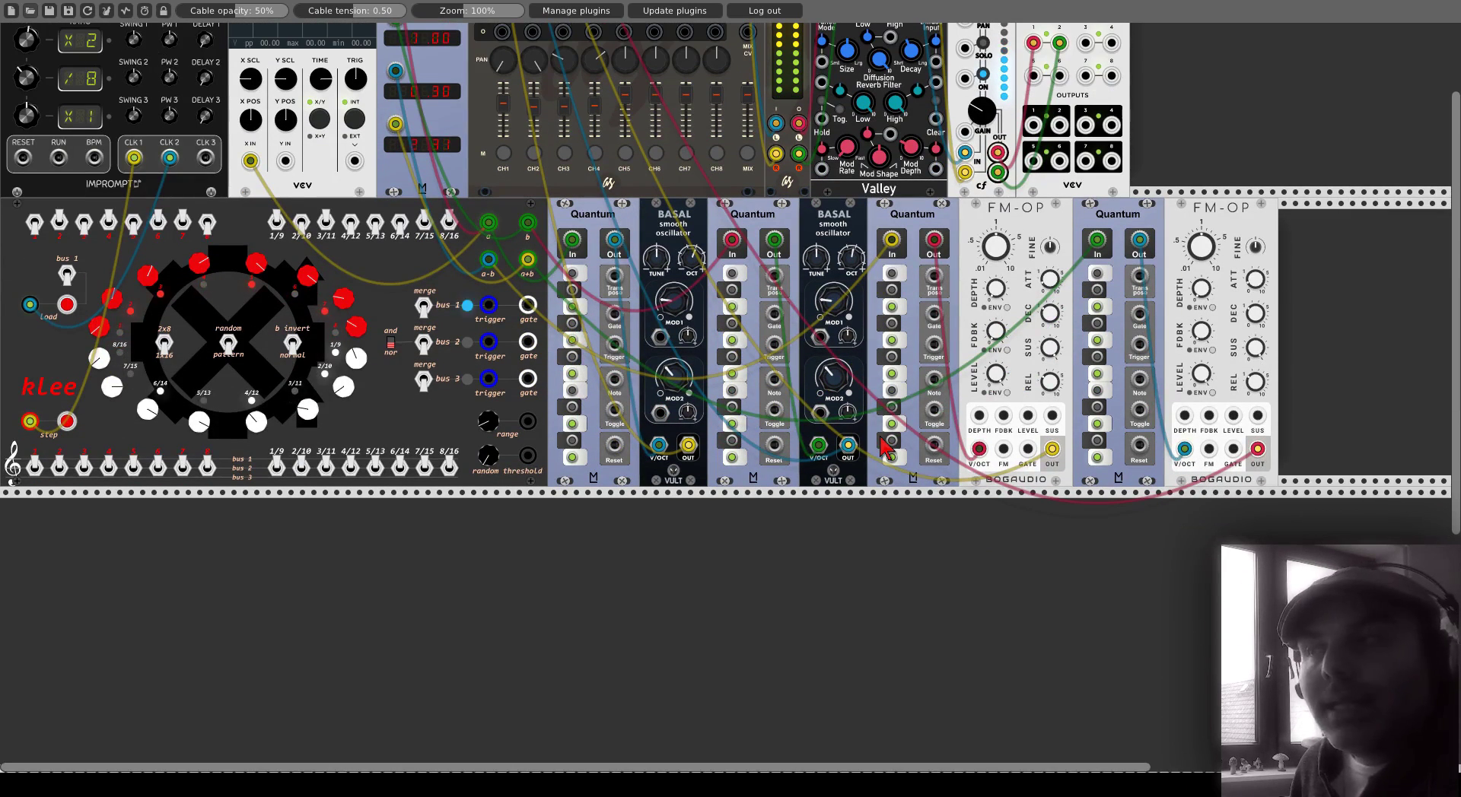
pyautogui.scroll(-1, 609, 550)
pyautogui.rightClick(607, 549)
pyautogui.write('8')
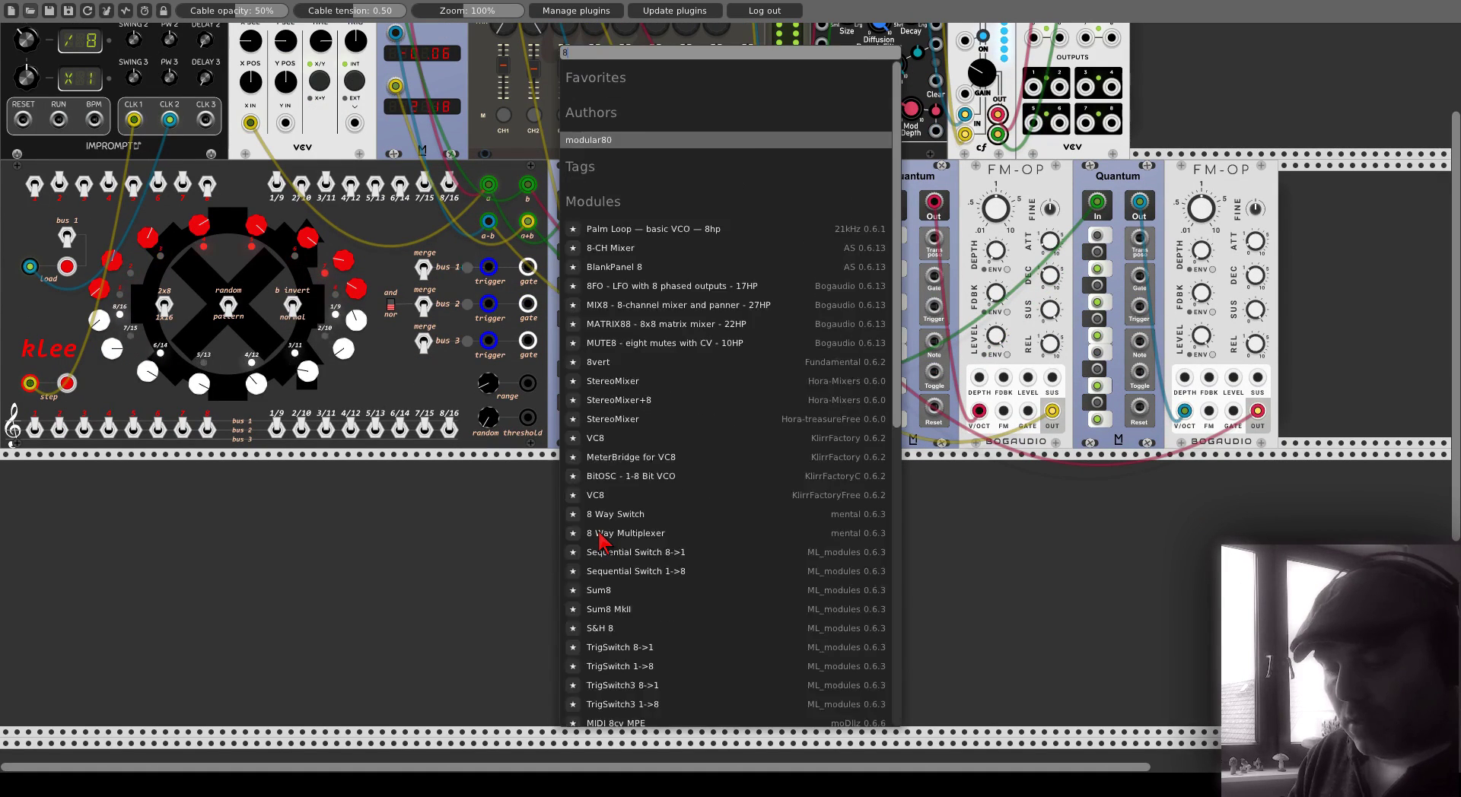
pyautogui.write('fo')
pyautogui.click(765, 213)
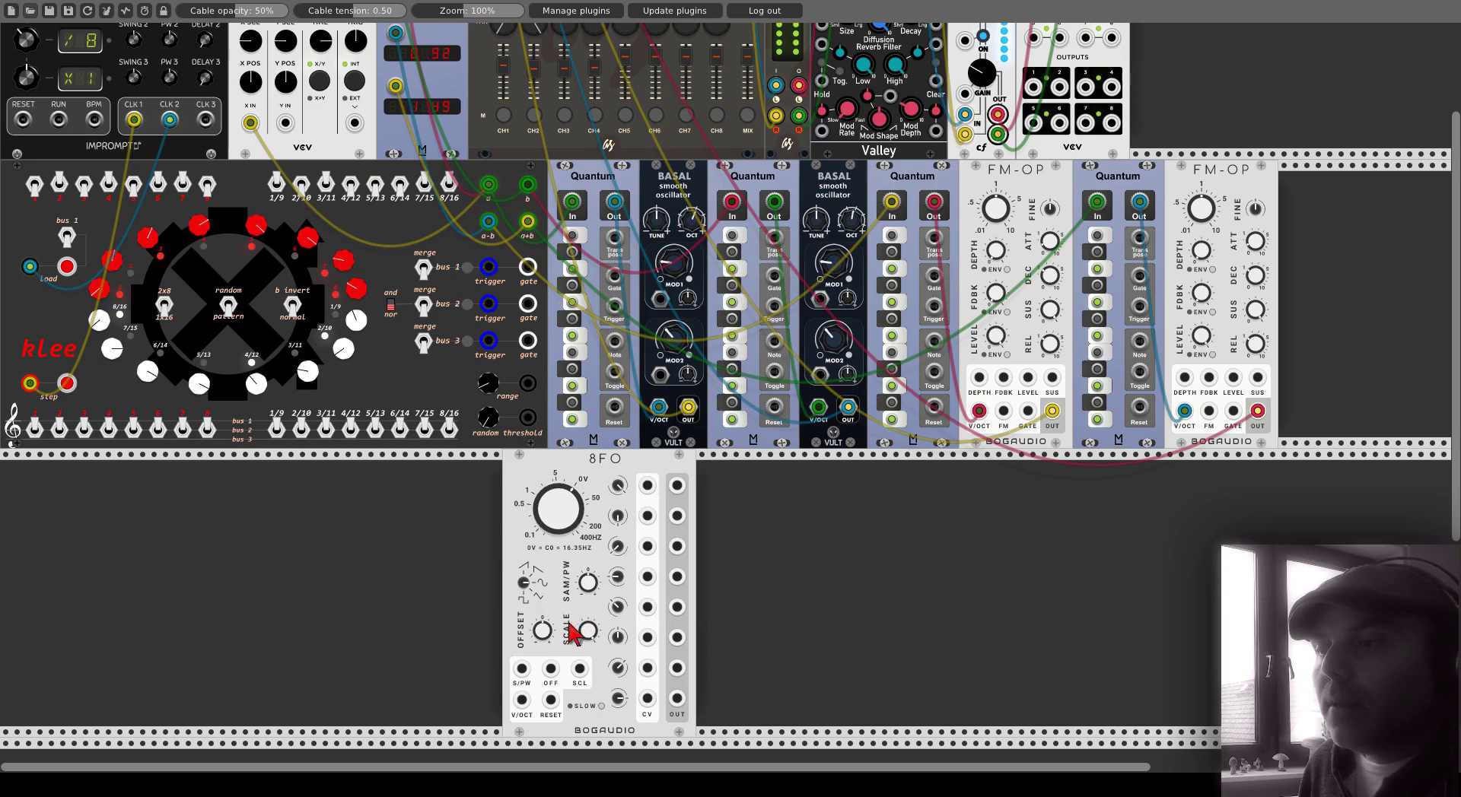
# - Relocate the Scope from the first row to the space directly beside the 8FO
pyautogui.scroll(4, 335, 303)
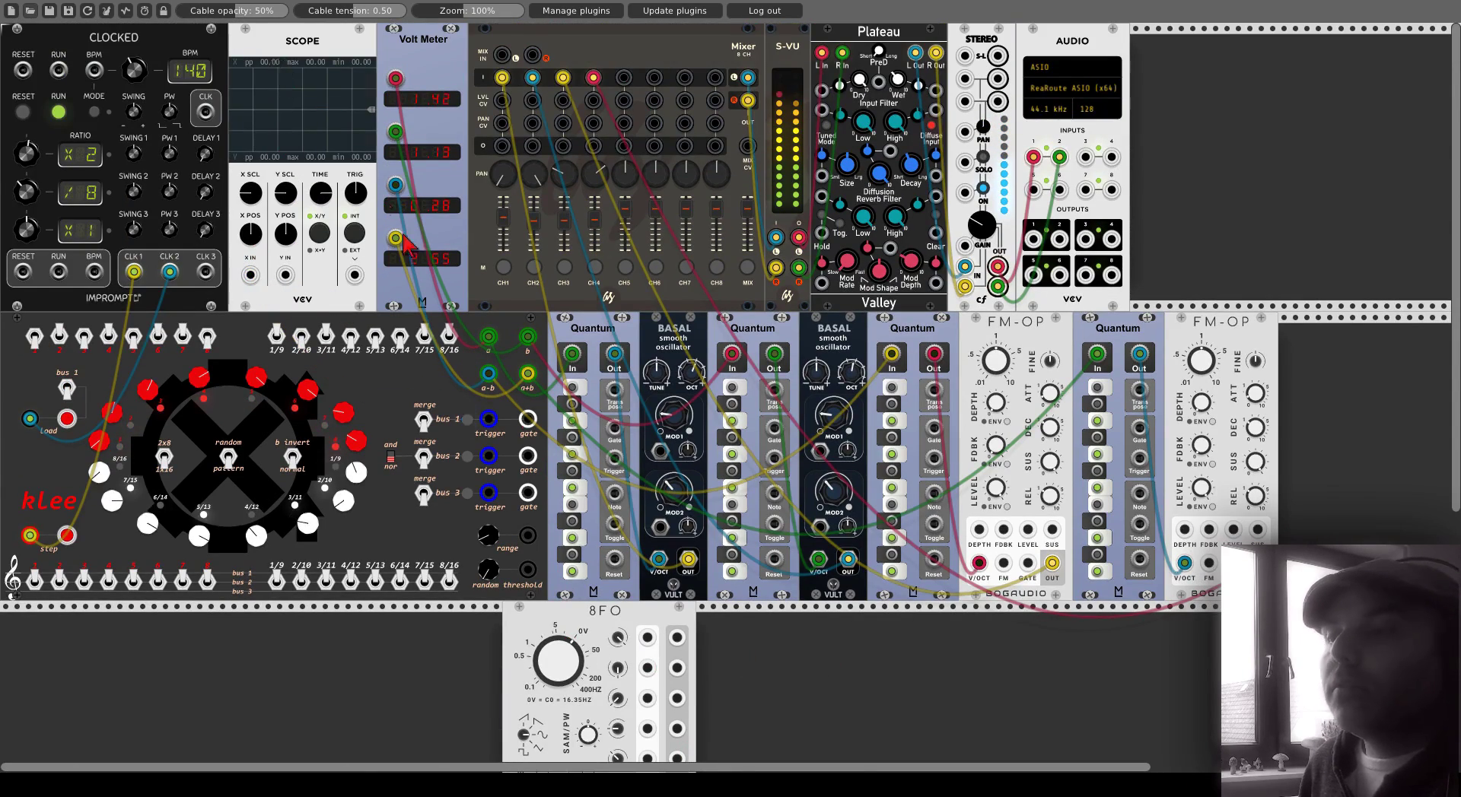
pyautogui.moveTo(237, 183); pyautogui.dragTo(703, 761)
pyautogui.scroll(-7, 706, 502)
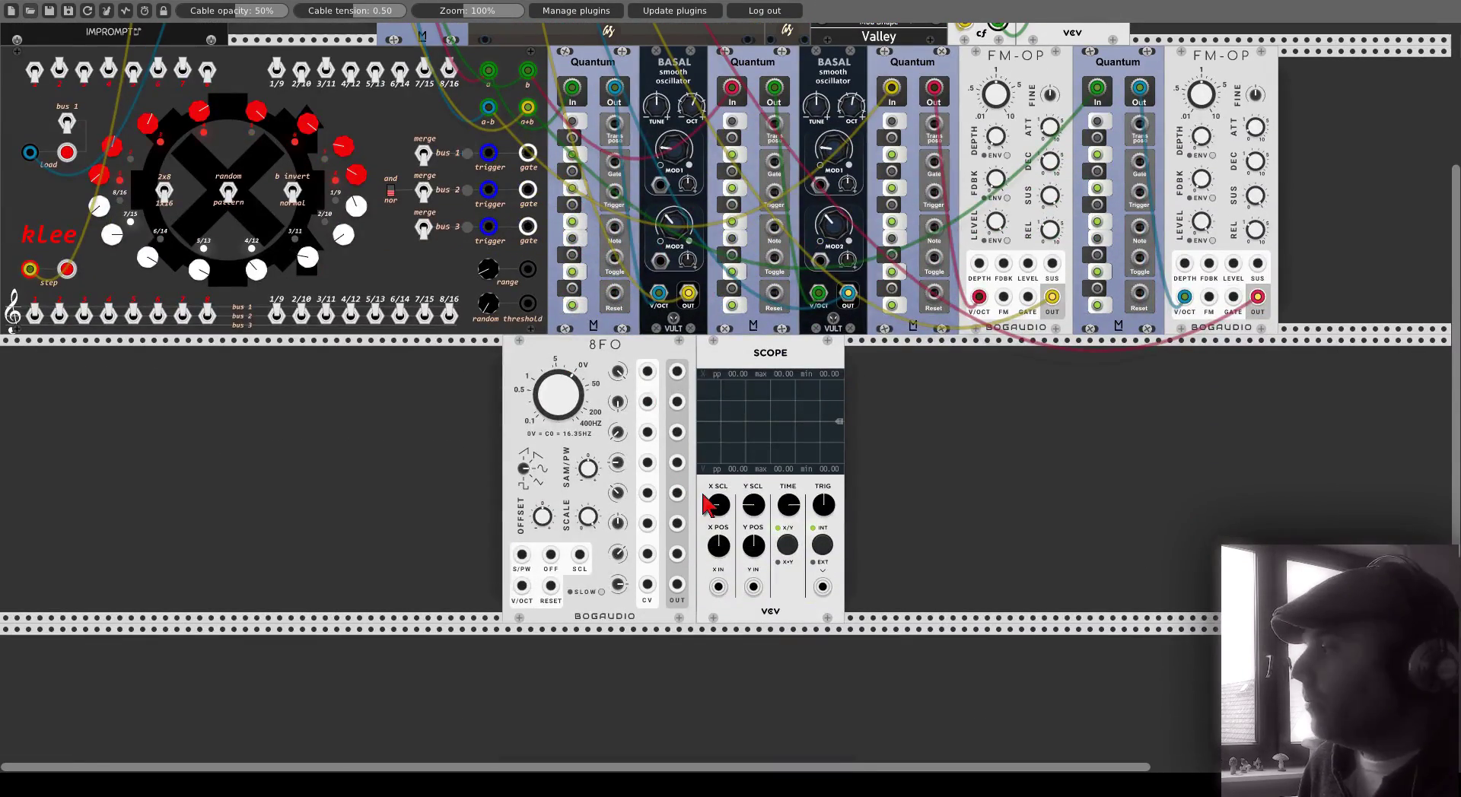
pyautogui.scroll(7, 706, 502)
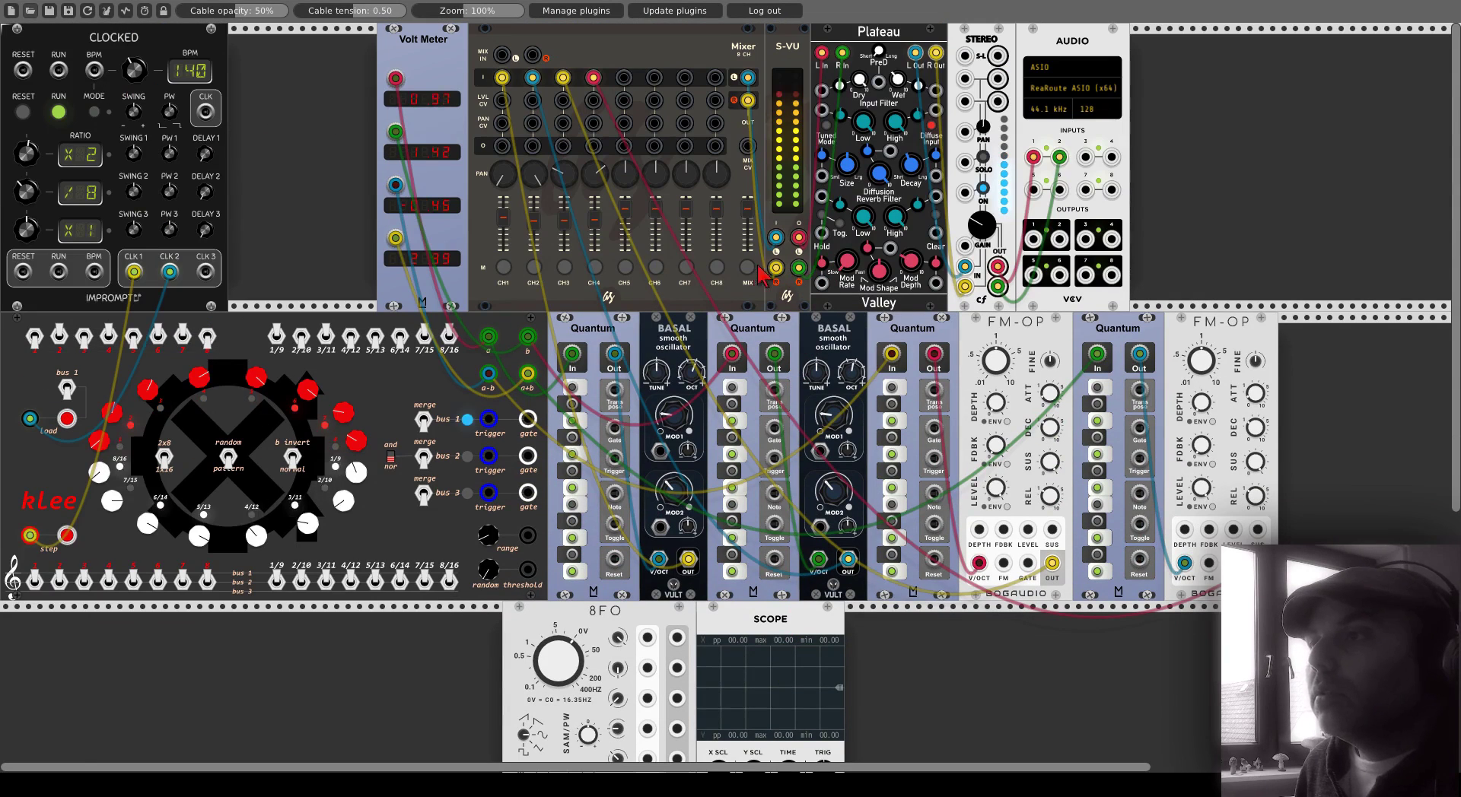
pyautogui.scroll(-9, 703, 407)
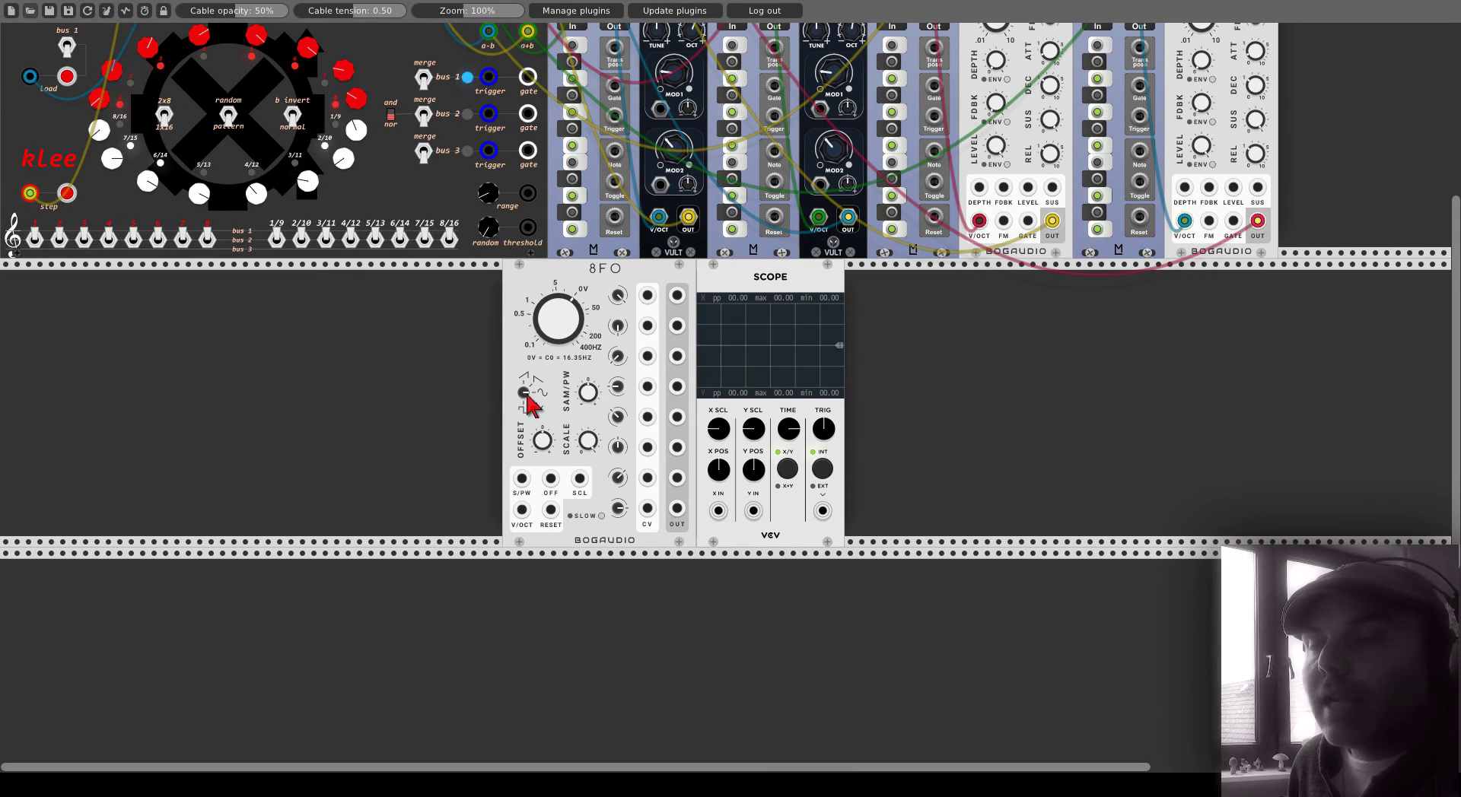
# - Compare 8FO phases on the Scope: first output into X IN, second and last in turn into Y IN, with TIME showing several cycles
pyautogui.moveTo(676, 295); pyautogui.dragTo(717, 514)
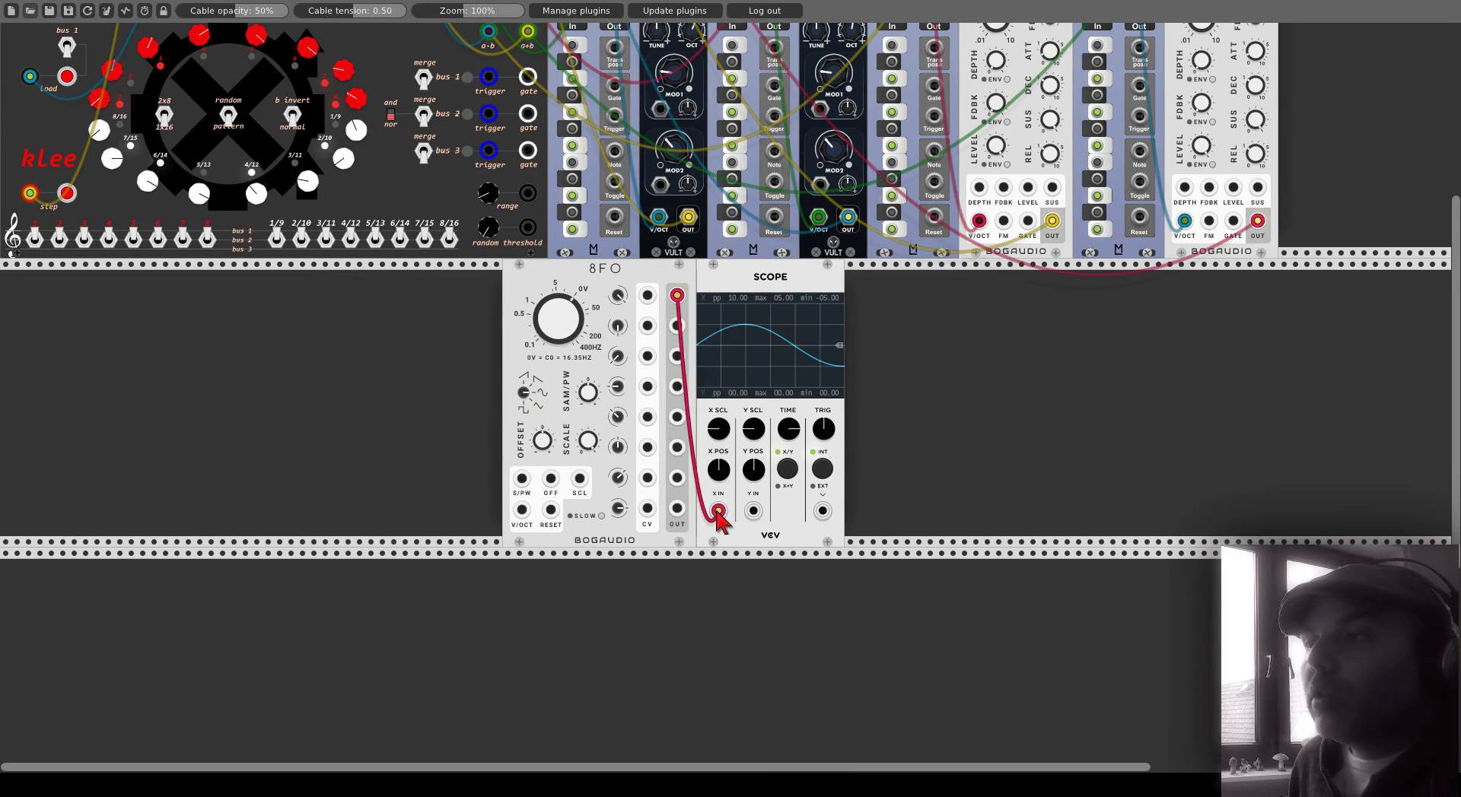
pyautogui.moveTo(791, 438); pyautogui.dragTo(782, 439)
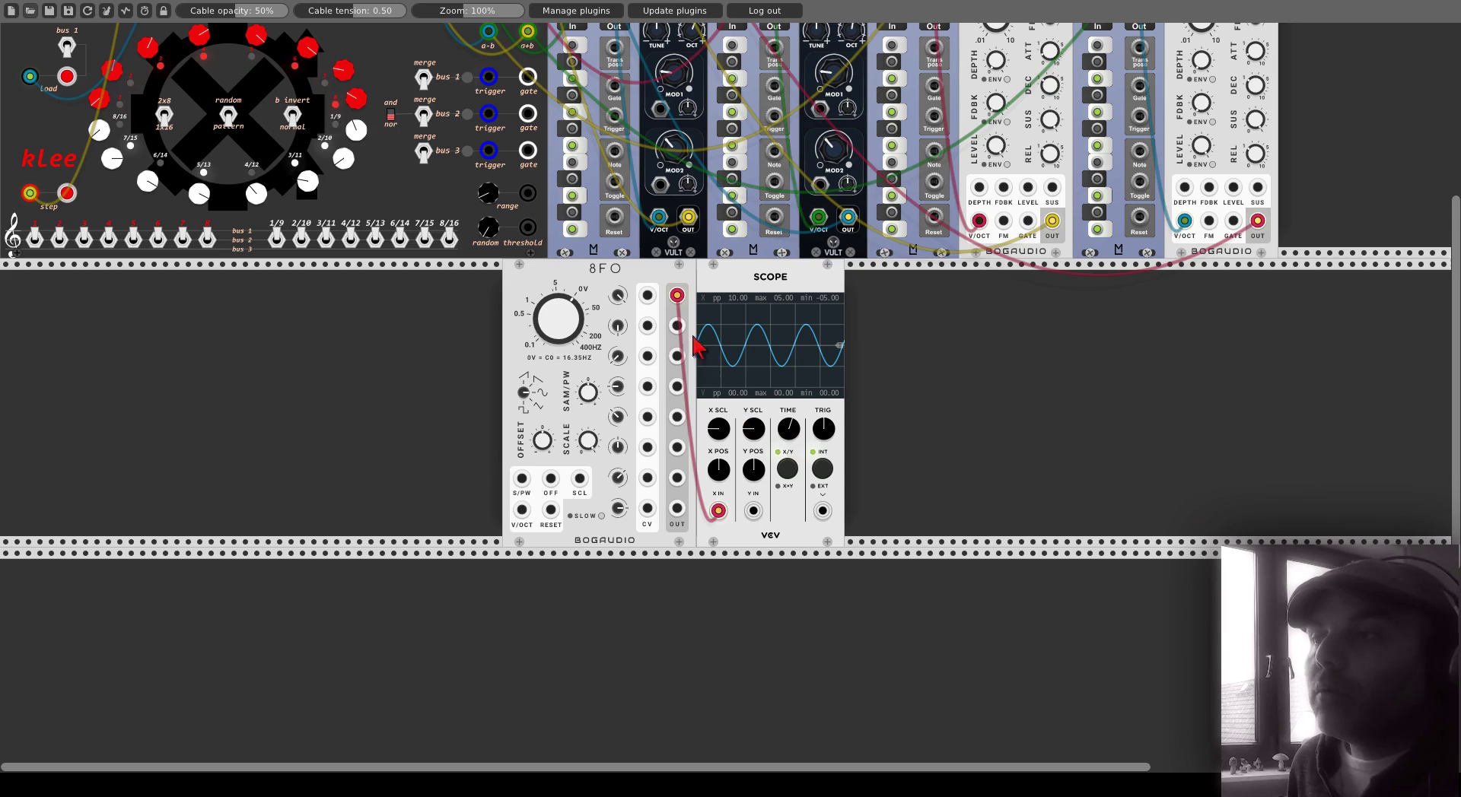
pyautogui.moveTo(676, 325); pyautogui.dragTo(753, 513)
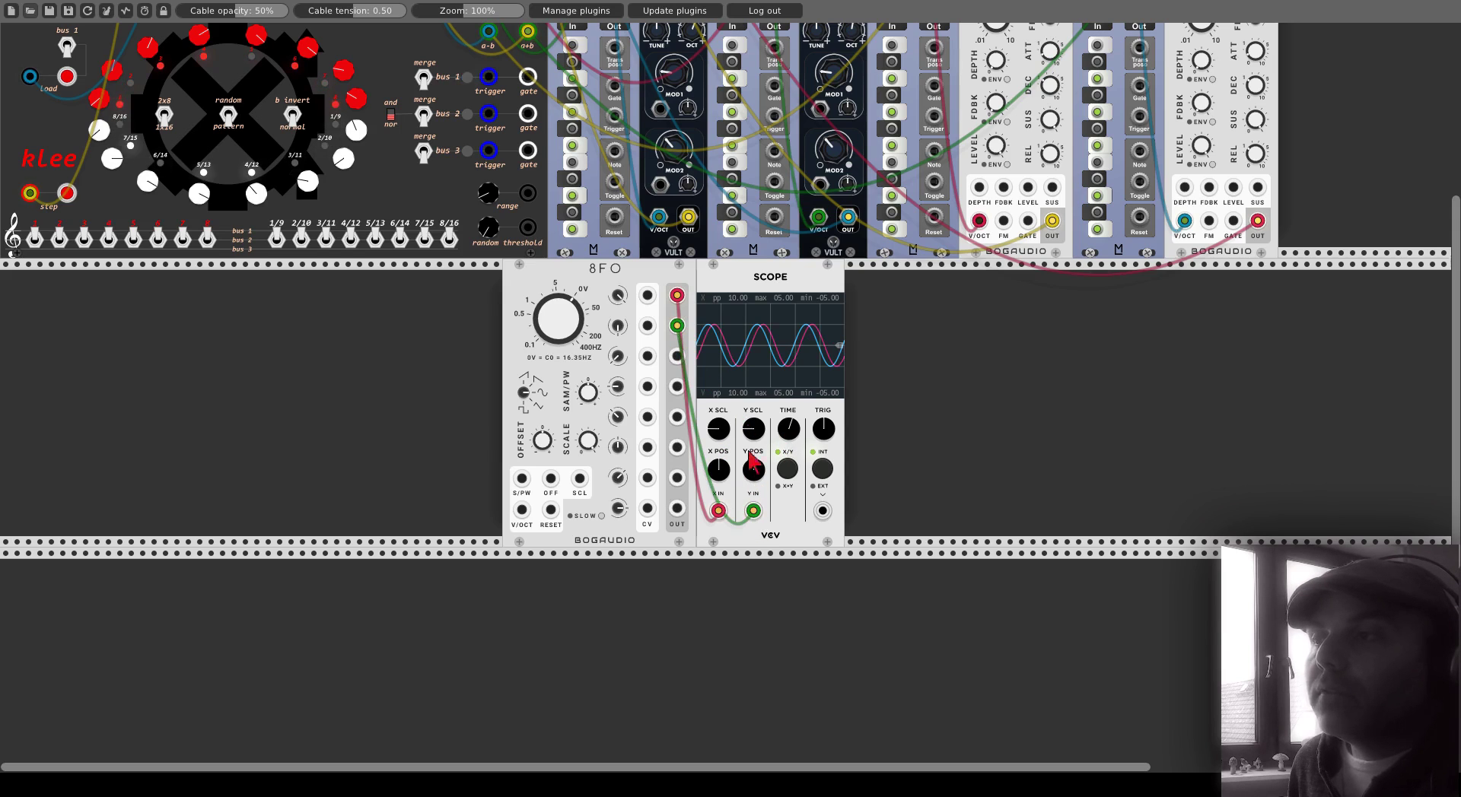
pyautogui.moveTo(676, 325); pyautogui.dragTo(676, 509)
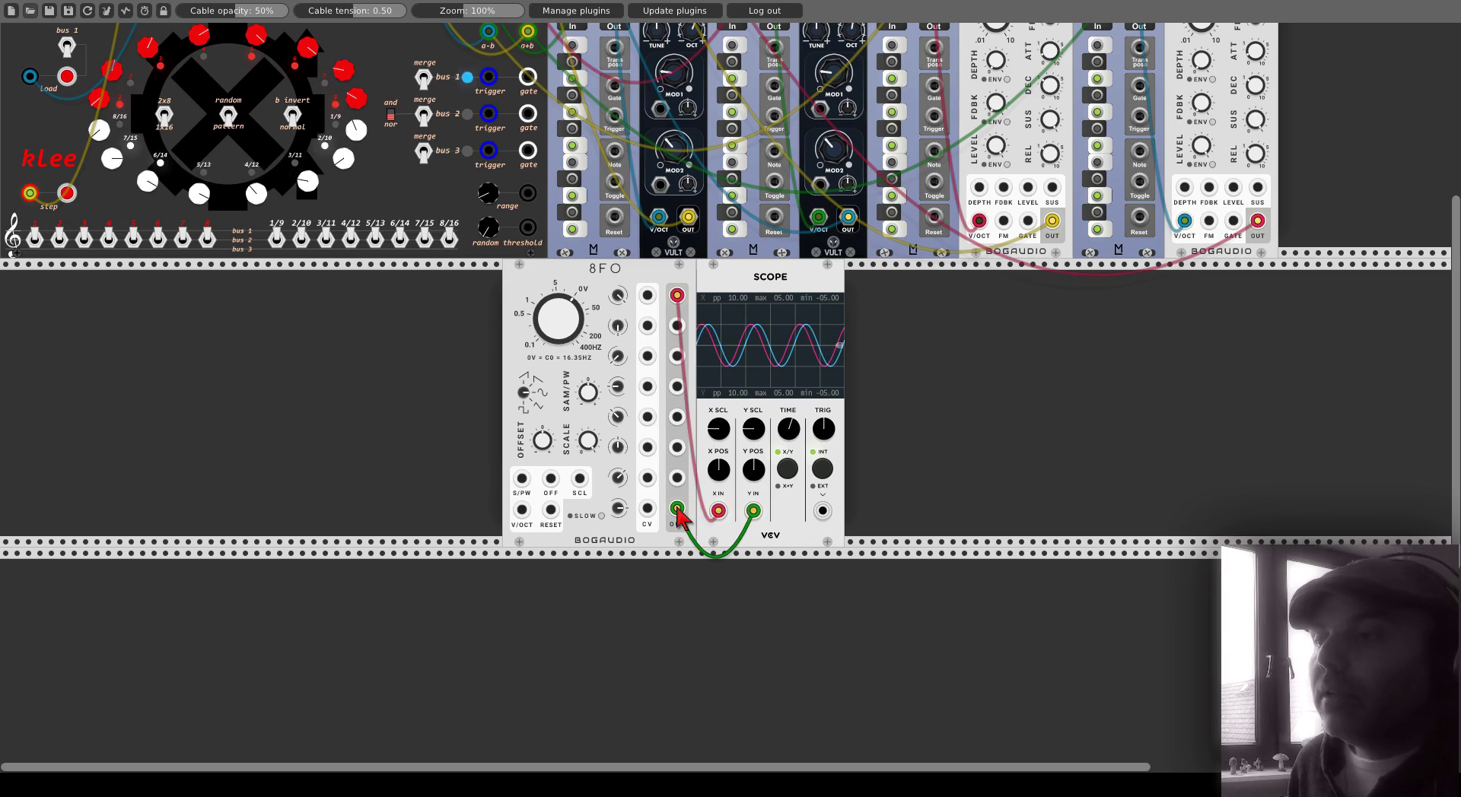
# - Disconnect both cables between the 8FO and the Scope and delete the Scope
pyautogui.rightClick(677, 510)
pyautogui.rightClick(677, 297)
pyautogui.rightClick(730, 275)
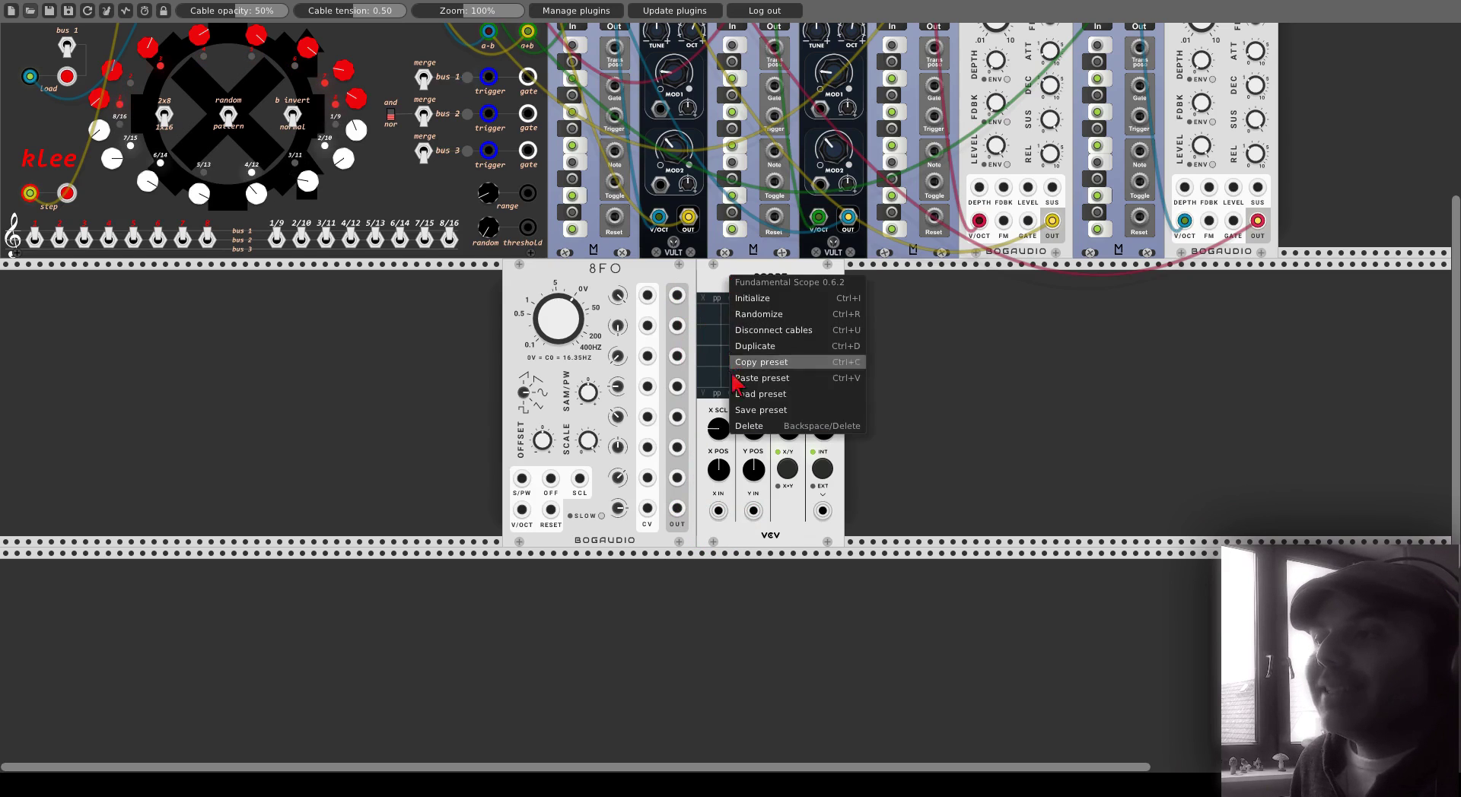
pyautogui.click(753, 426)
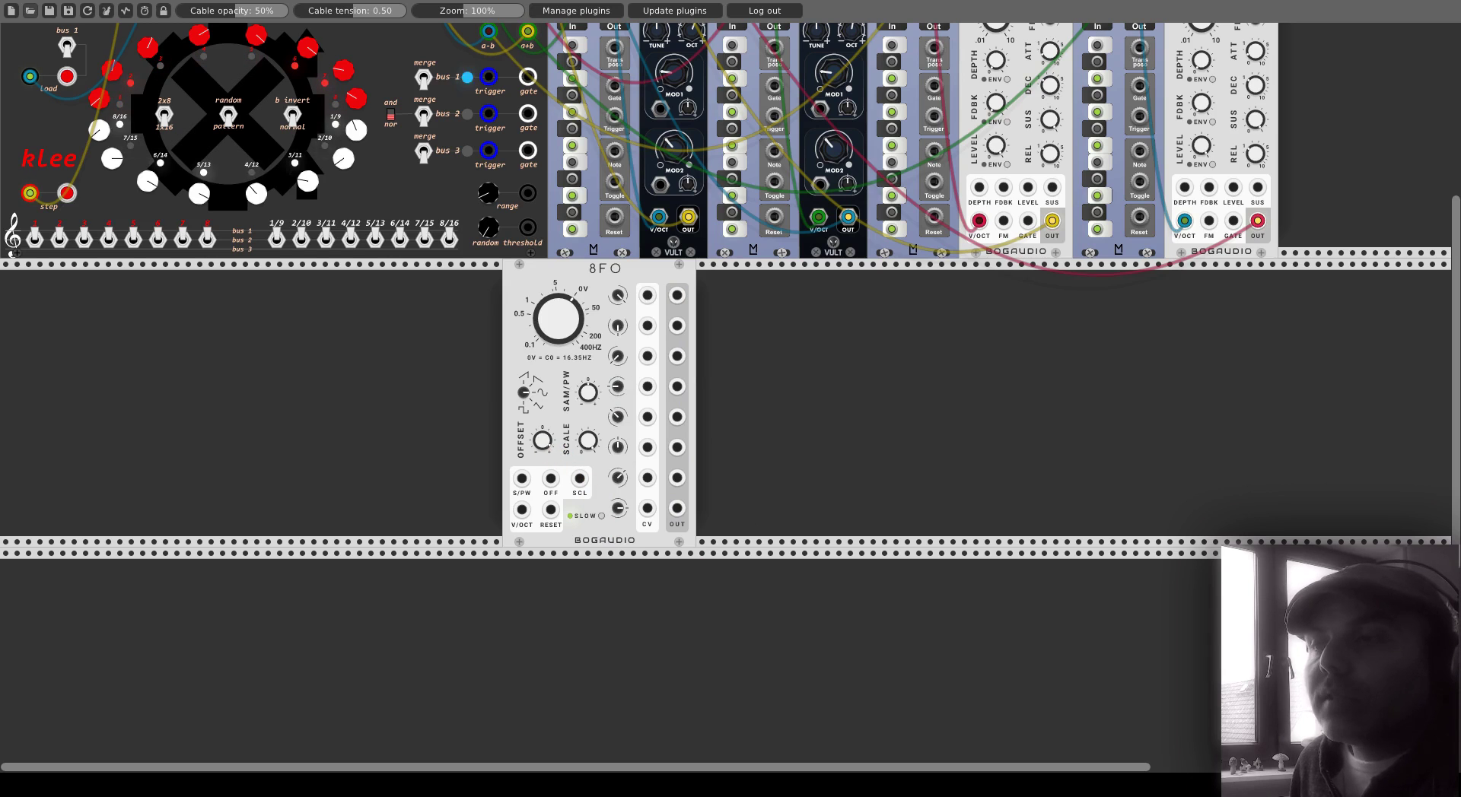
# - Add a new Scope beside the 8FO and patch the 8FO's first output into its X IN
pyautogui.rightClick(757, 402)
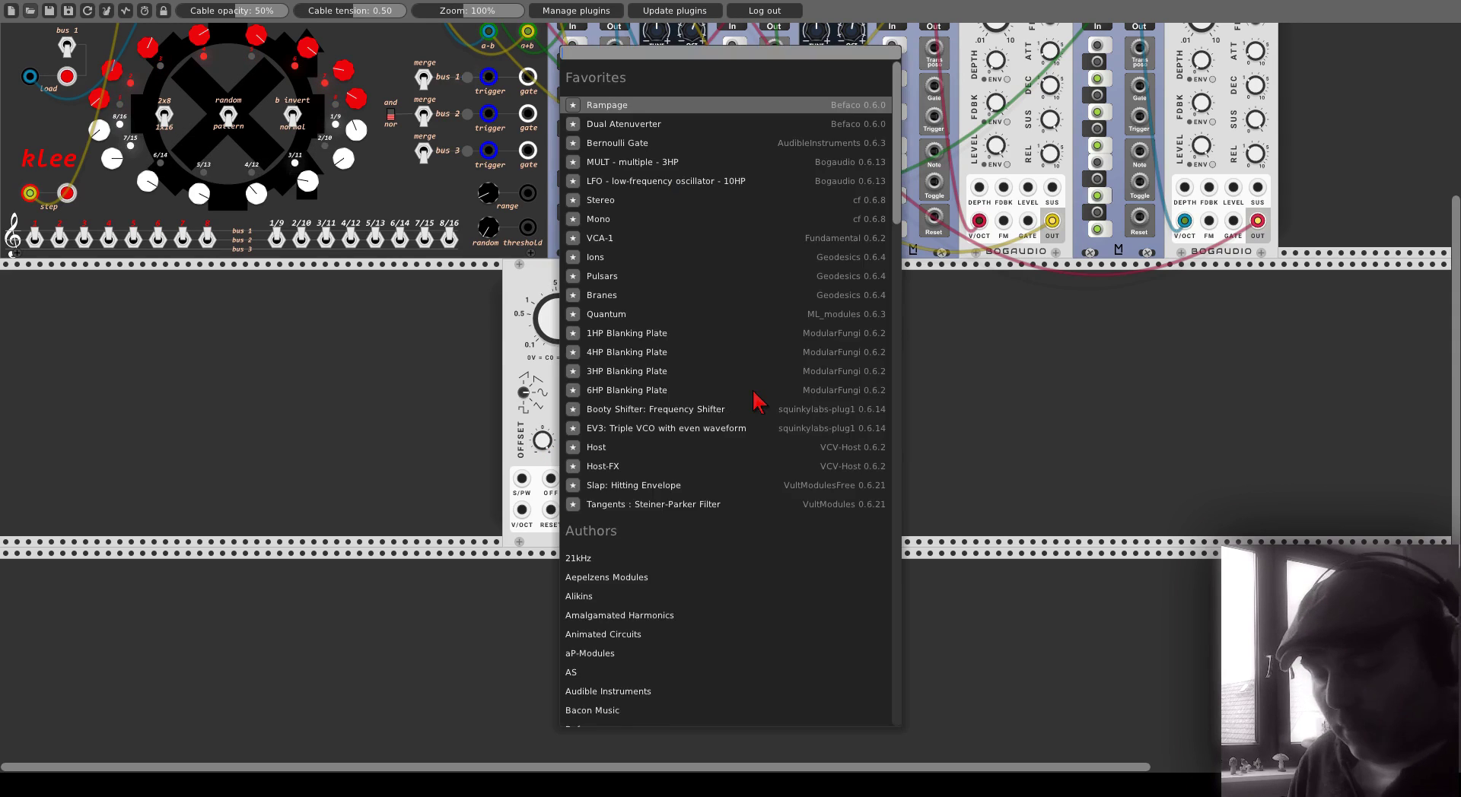
pyautogui.write('scope')
pyautogui.press('Return')
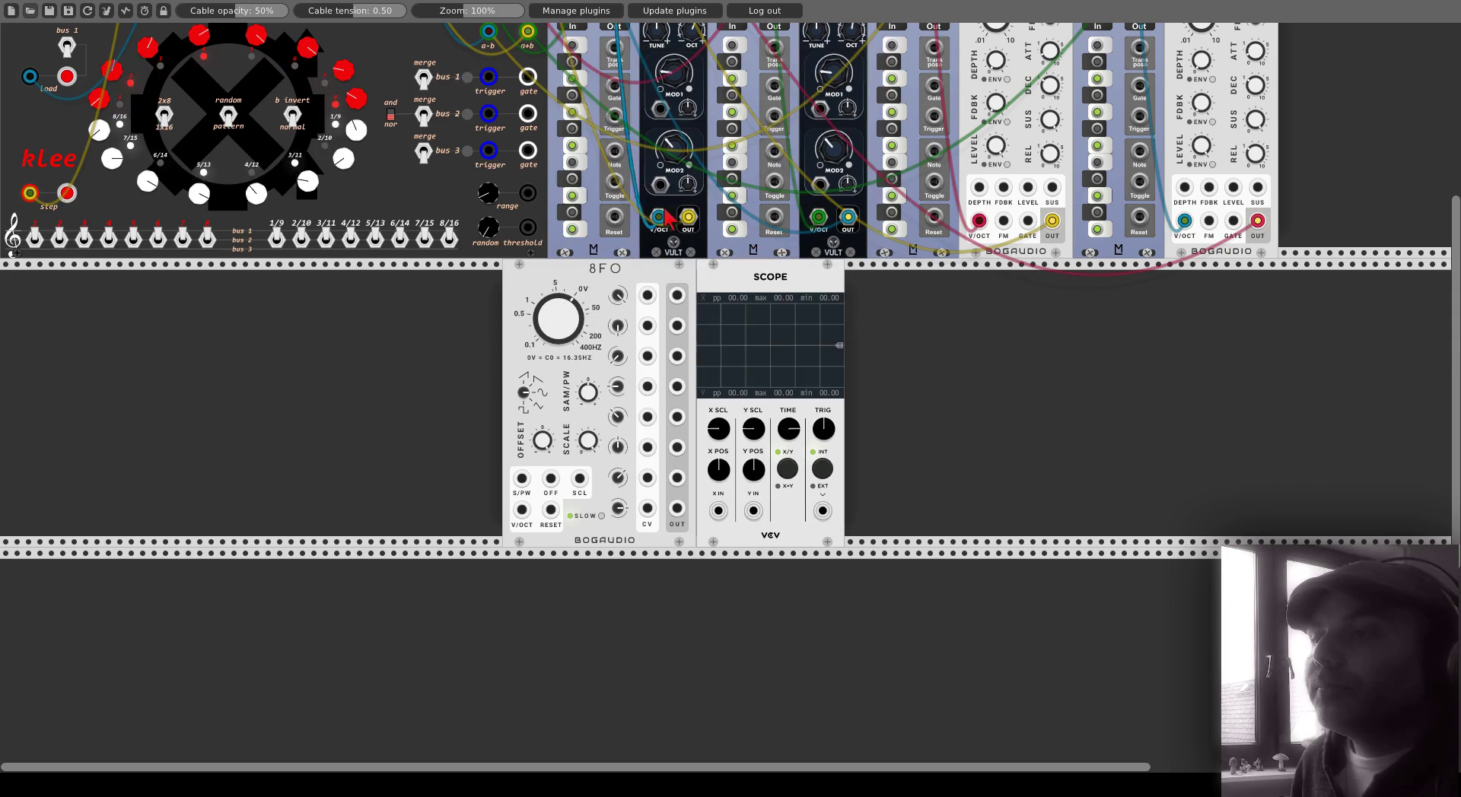
pyautogui.moveTo(677, 295); pyautogui.dragTo(719, 511)
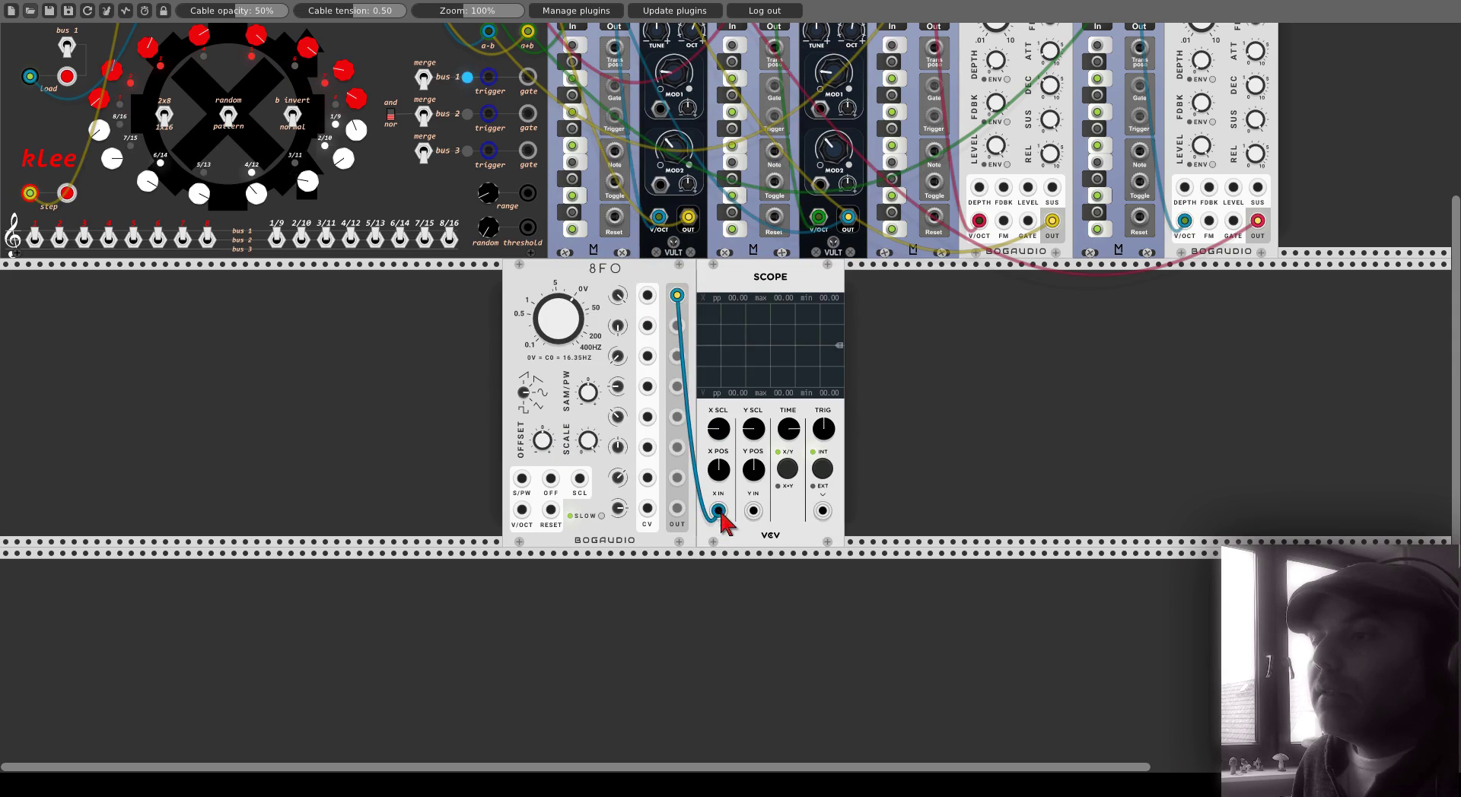
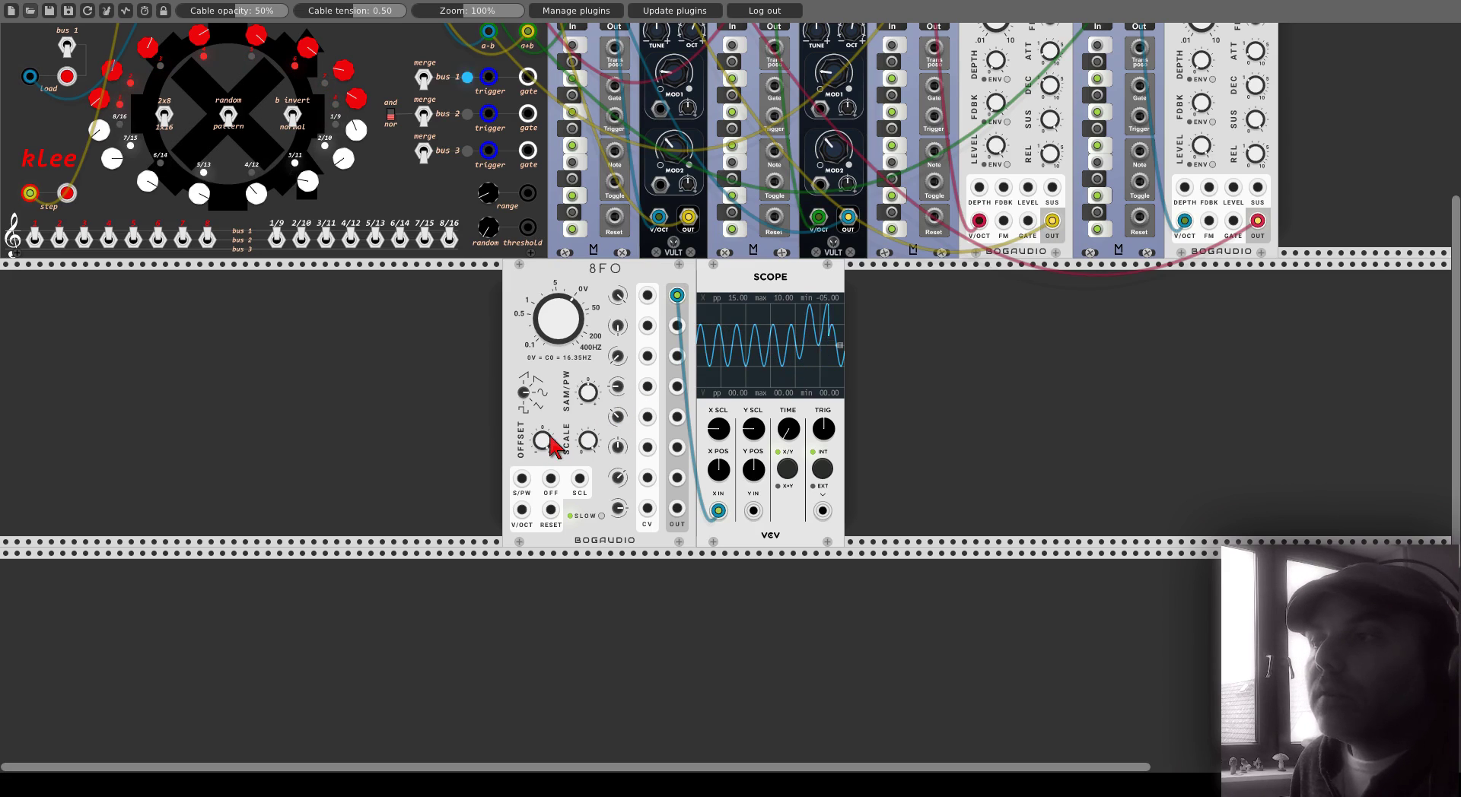
# - Delete the Scope and move the 8FO to the start of its row beneath Klee
pyautogui.rightClick(748, 287)
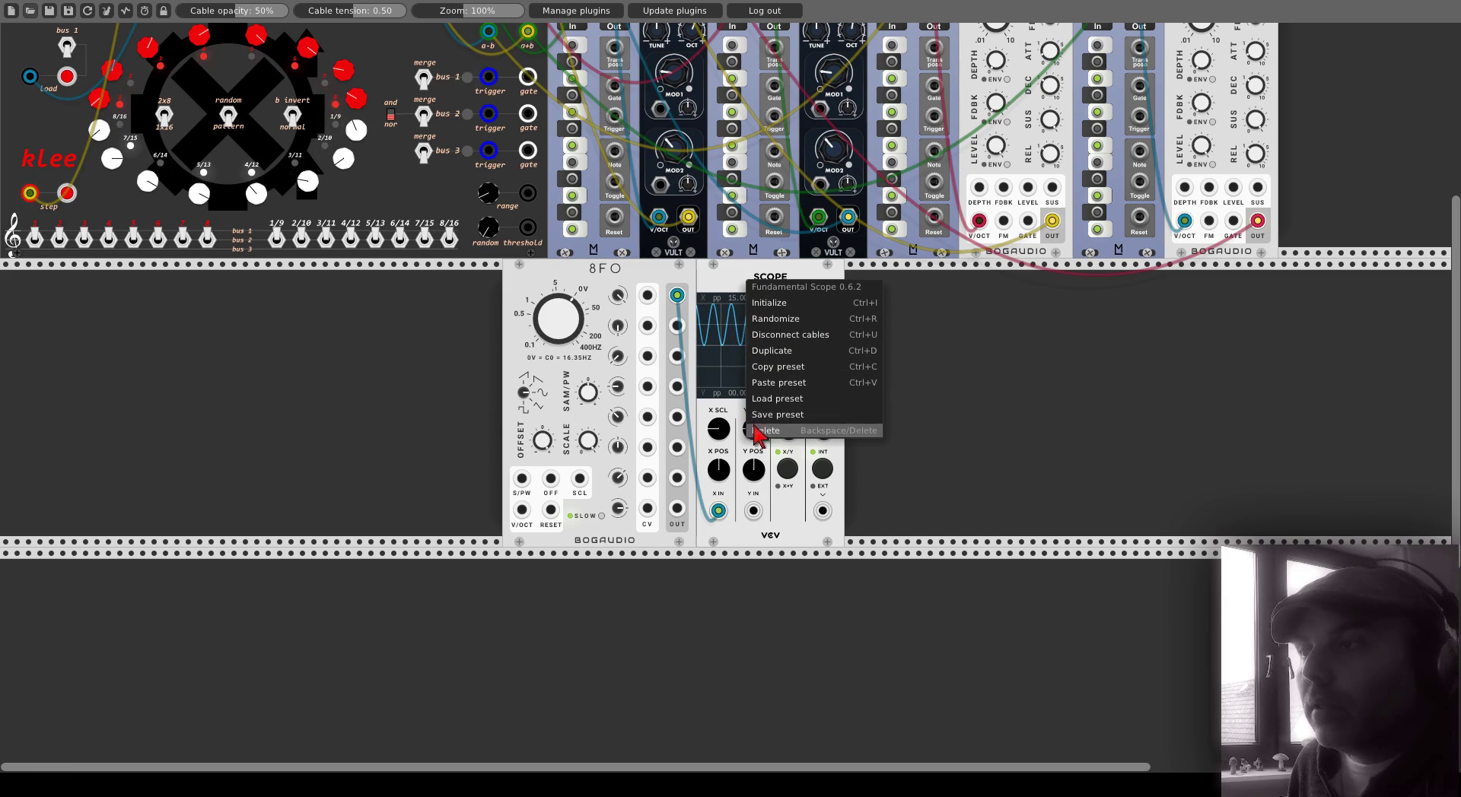
pyautogui.click(764, 430)
pyautogui.scroll(3, 740, 368)
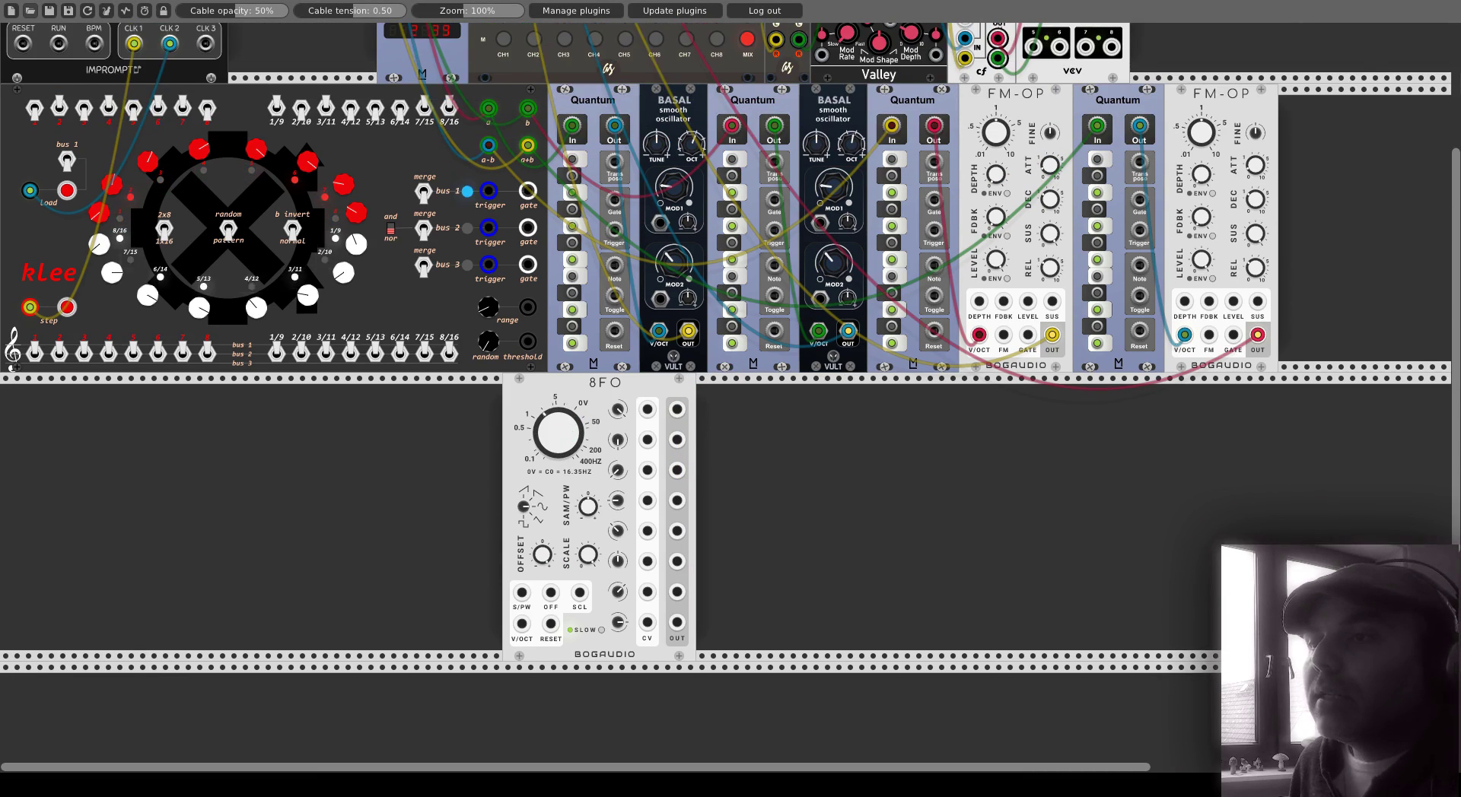
pyautogui.moveTo(570, 397); pyautogui.dragTo(27, 403)
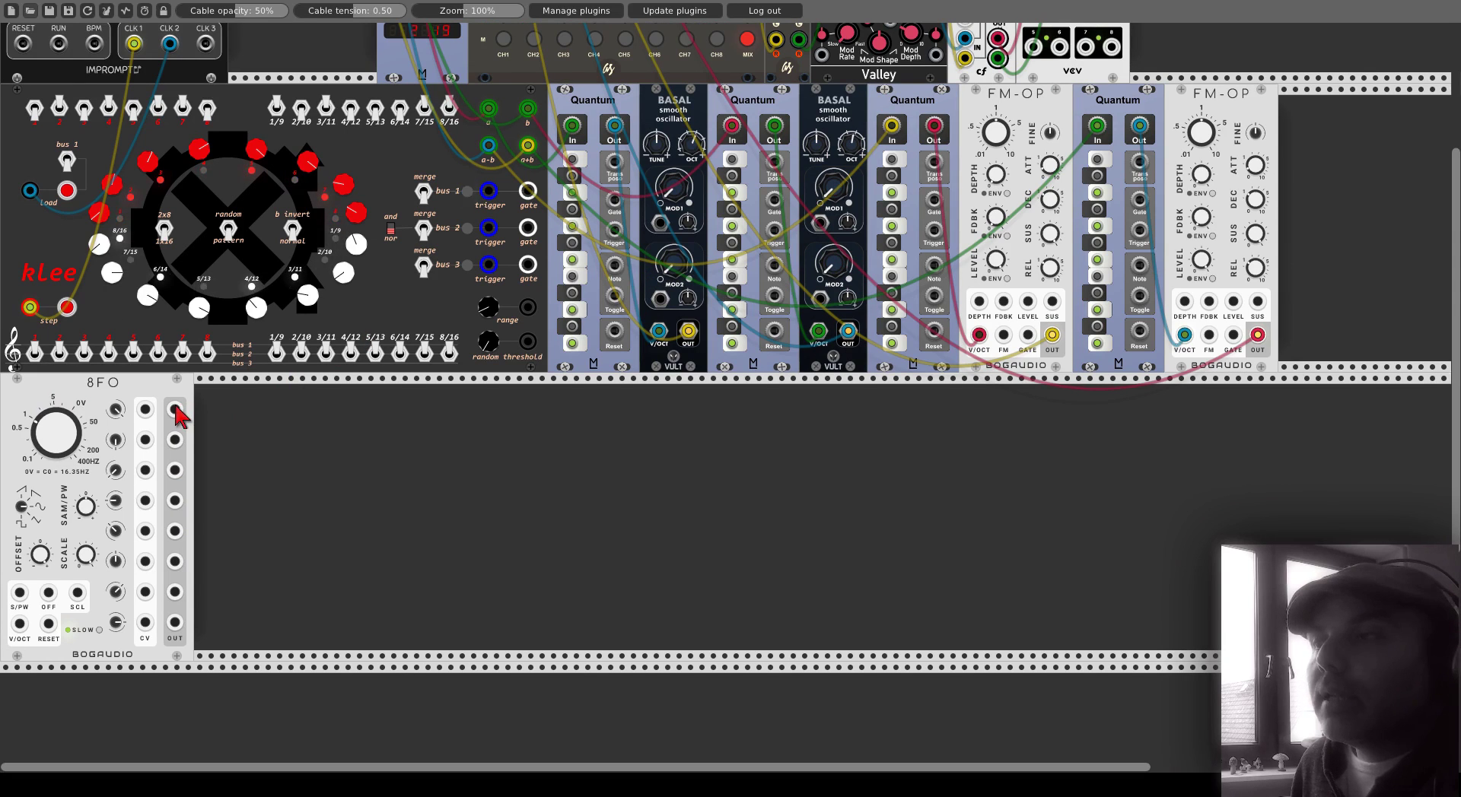
# - Patch 8FO outputs 1 and 2 into the MOD1 inputs of the two Basals and outputs 3 and 4 into the FM-OPs' FDBK inputs
pyautogui.moveTo(175, 409); pyautogui.dragTo(659, 223)
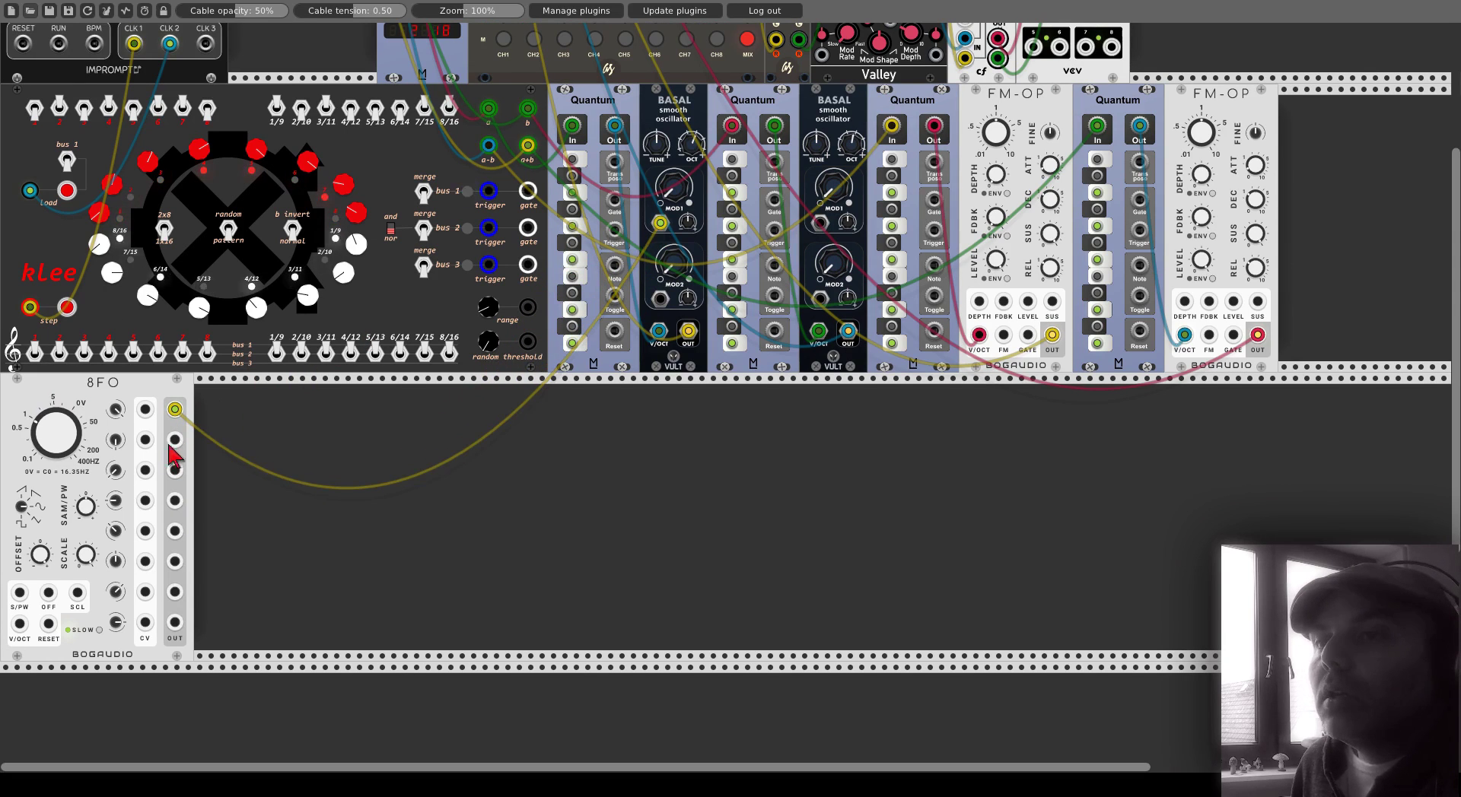
pyautogui.moveTo(175, 440); pyautogui.dragTo(820, 222)
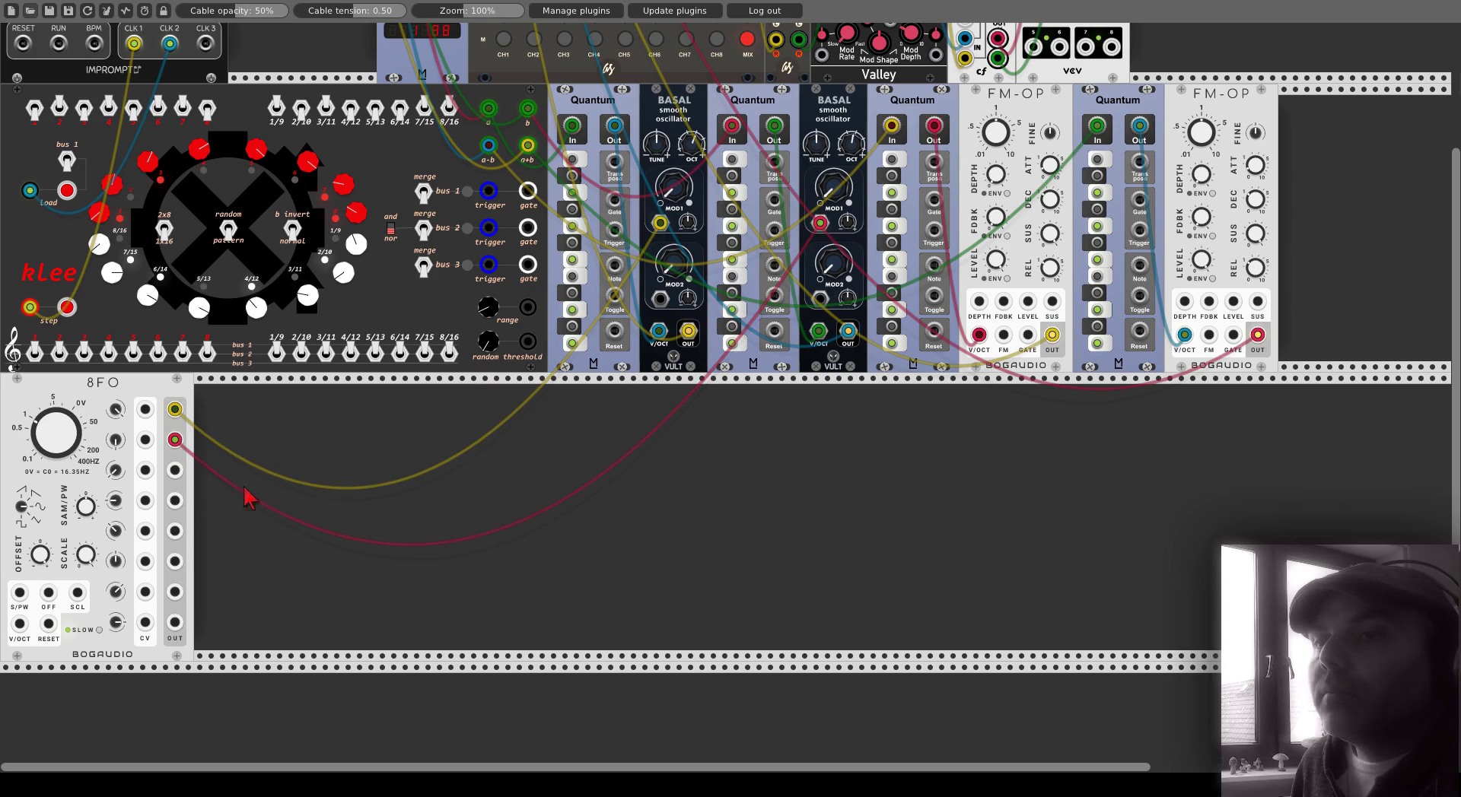
pyautogui.moveTo(175, 476); pyautogui.dragTo(1006, 304)
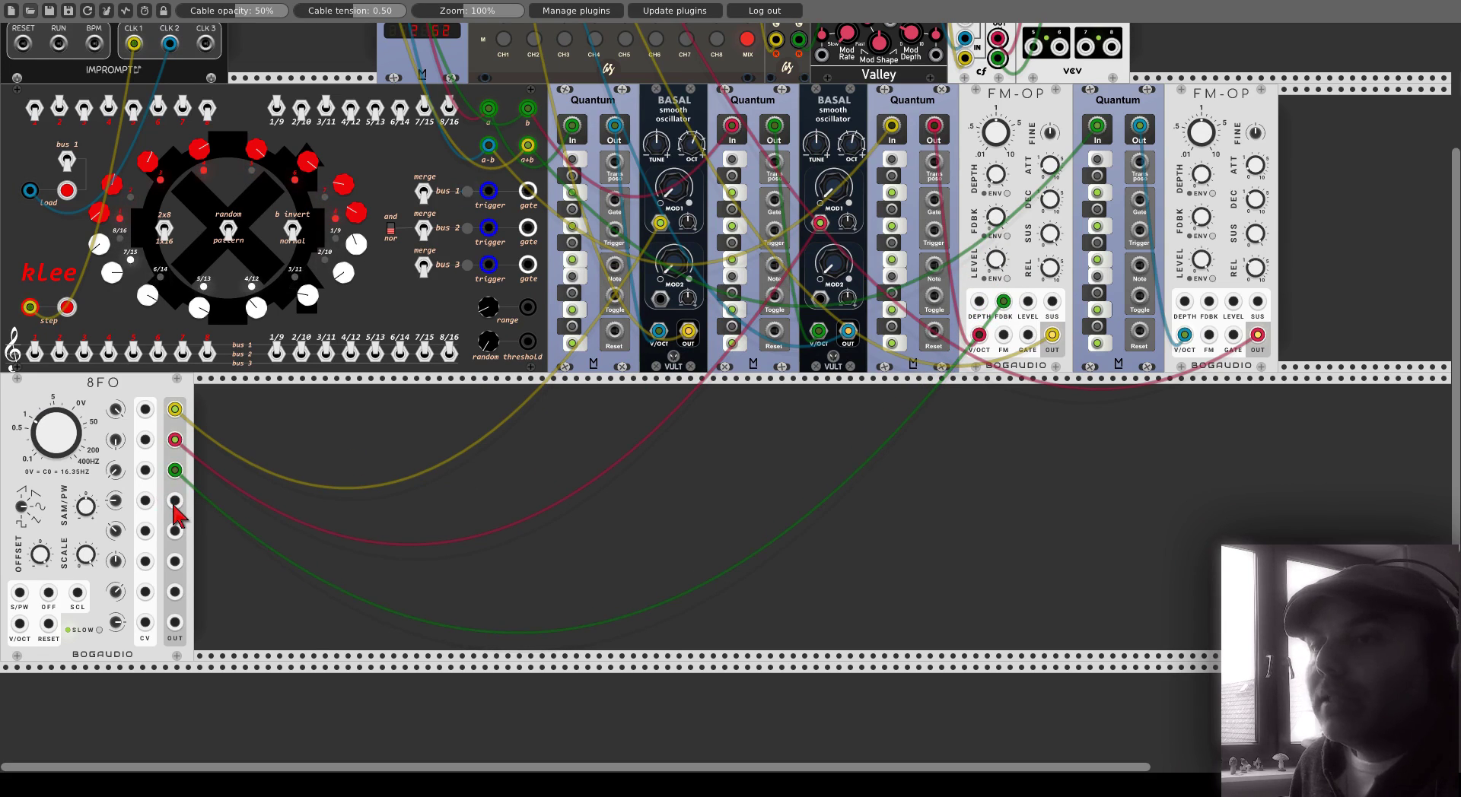
pyautogui.moveTo(175, 502); pyautogui.dragTo(1209, 302)
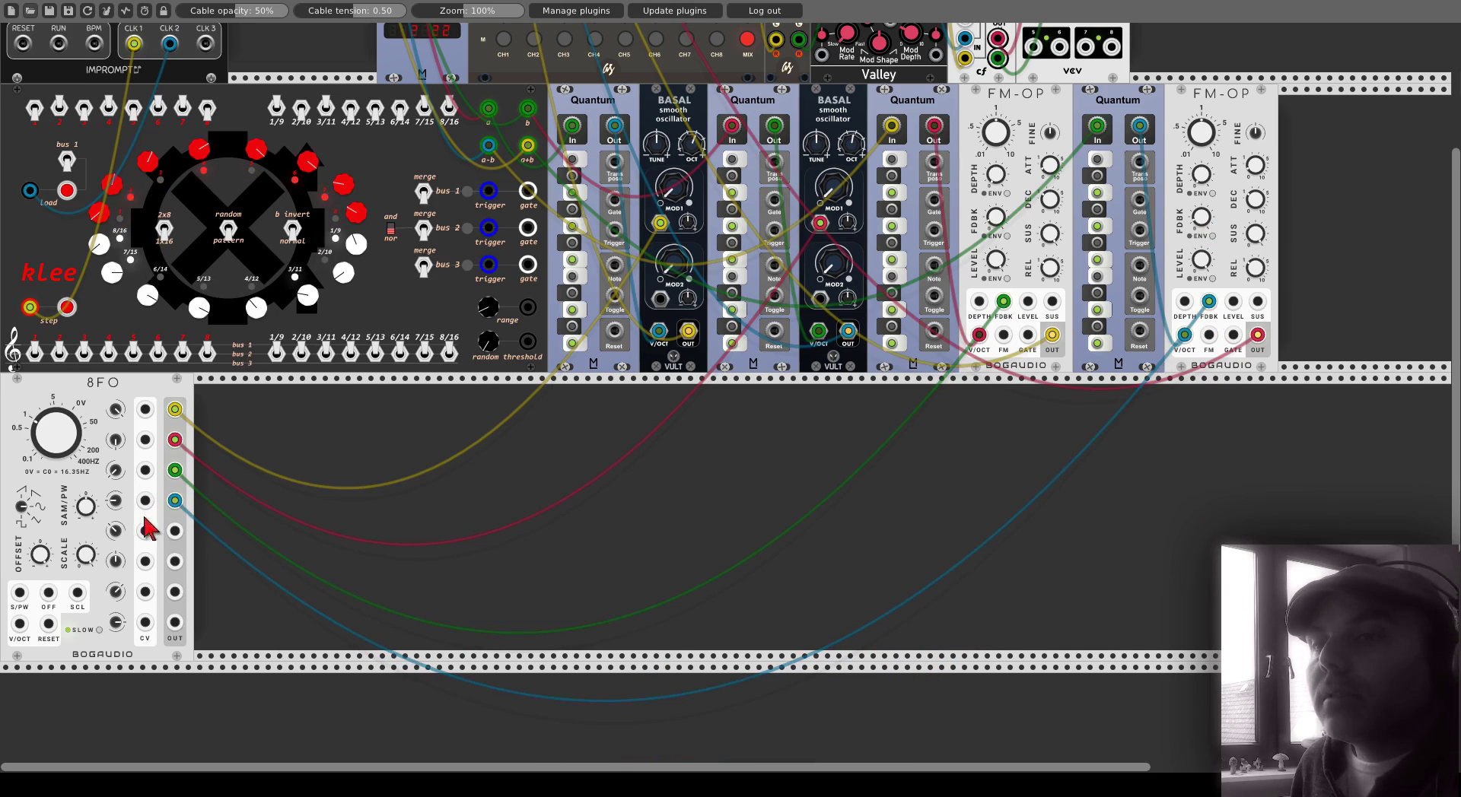
# - Patch 8FO outputs 5 and 6 into the MOD2 inputs of the first and second Basal oscillators
pyautogui.moveTo(174, 531); pyautogui.dragTo(660, 299)
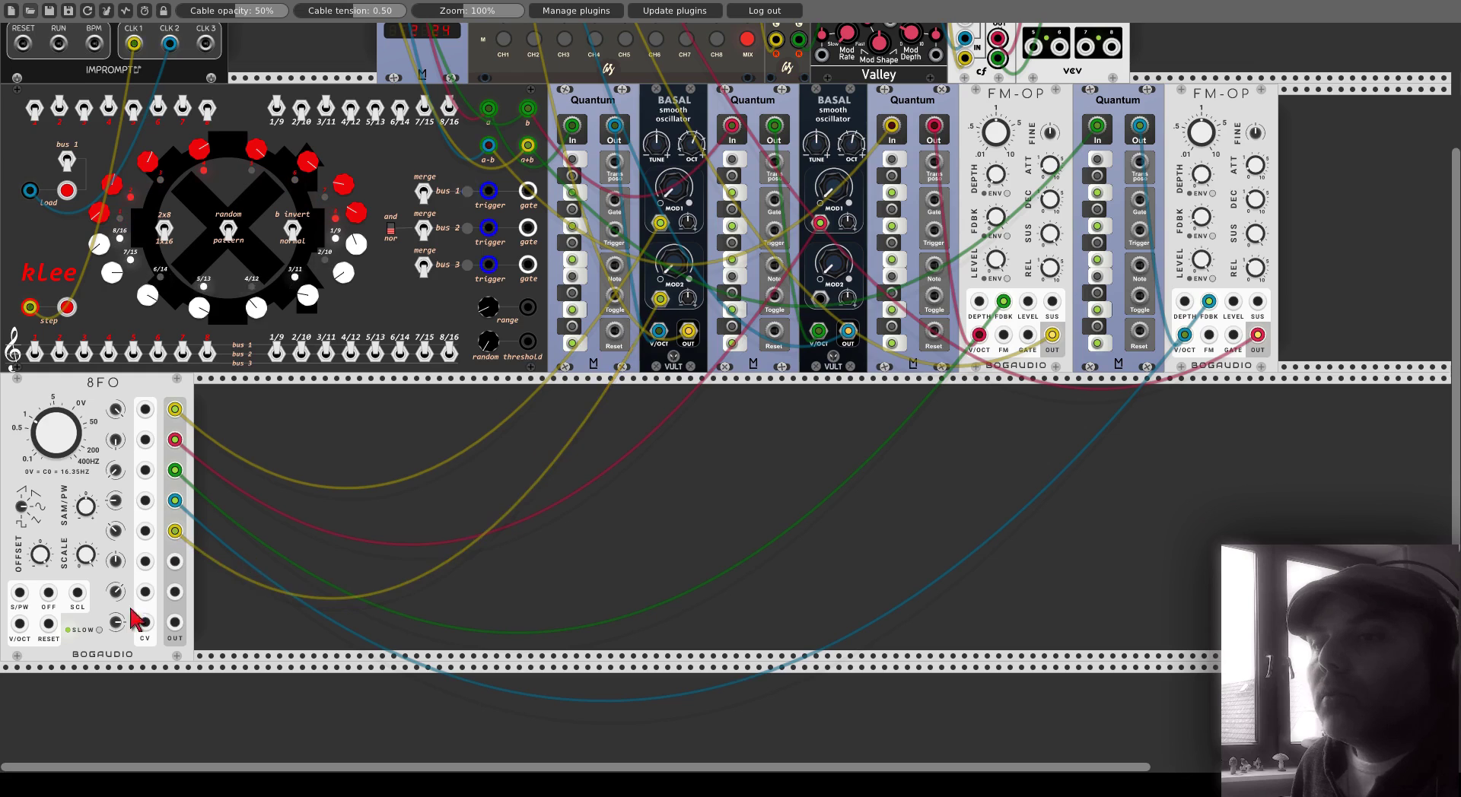
pyautogui.moveTo(174, 562); pyautogui.dragTo(820, 299)
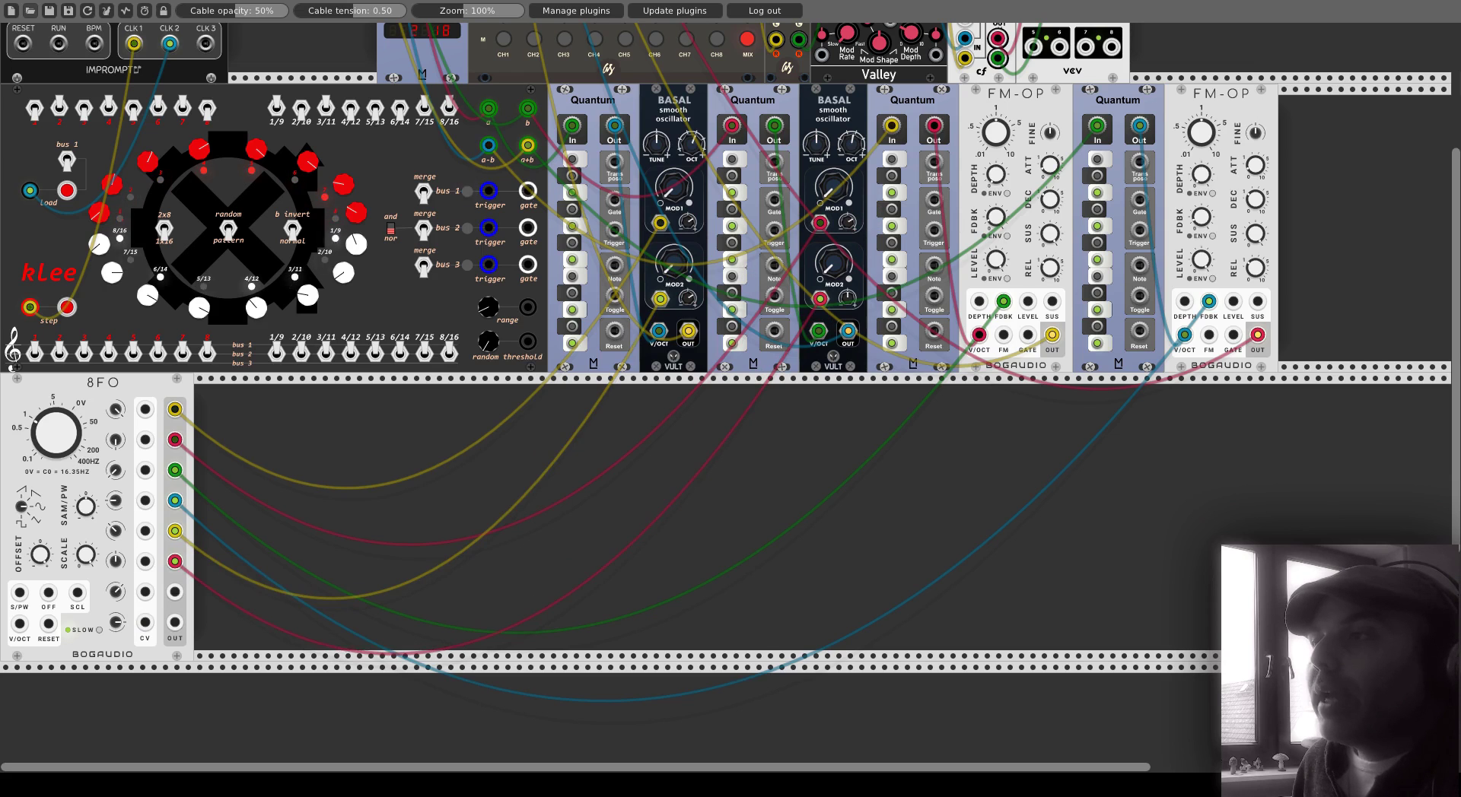
# - Shift the top-row modules from Volt Meter to Audio along the rack and move the 8FO into the gap after Clocked
pyautogui.scroll(5, 751, 312)
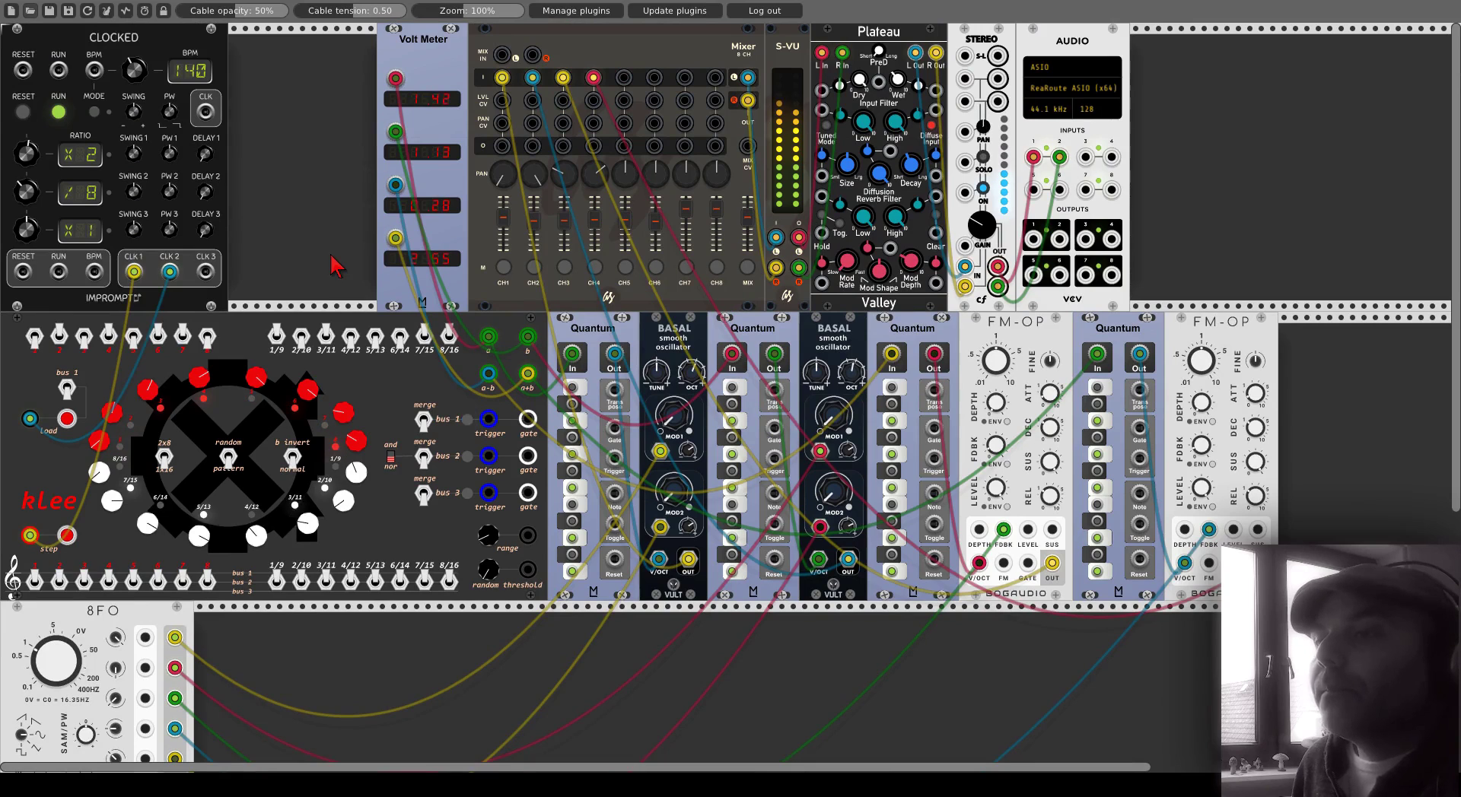
pyautogui.moveTo(1036, 55); pyautogui.dragTo(1082, 55)
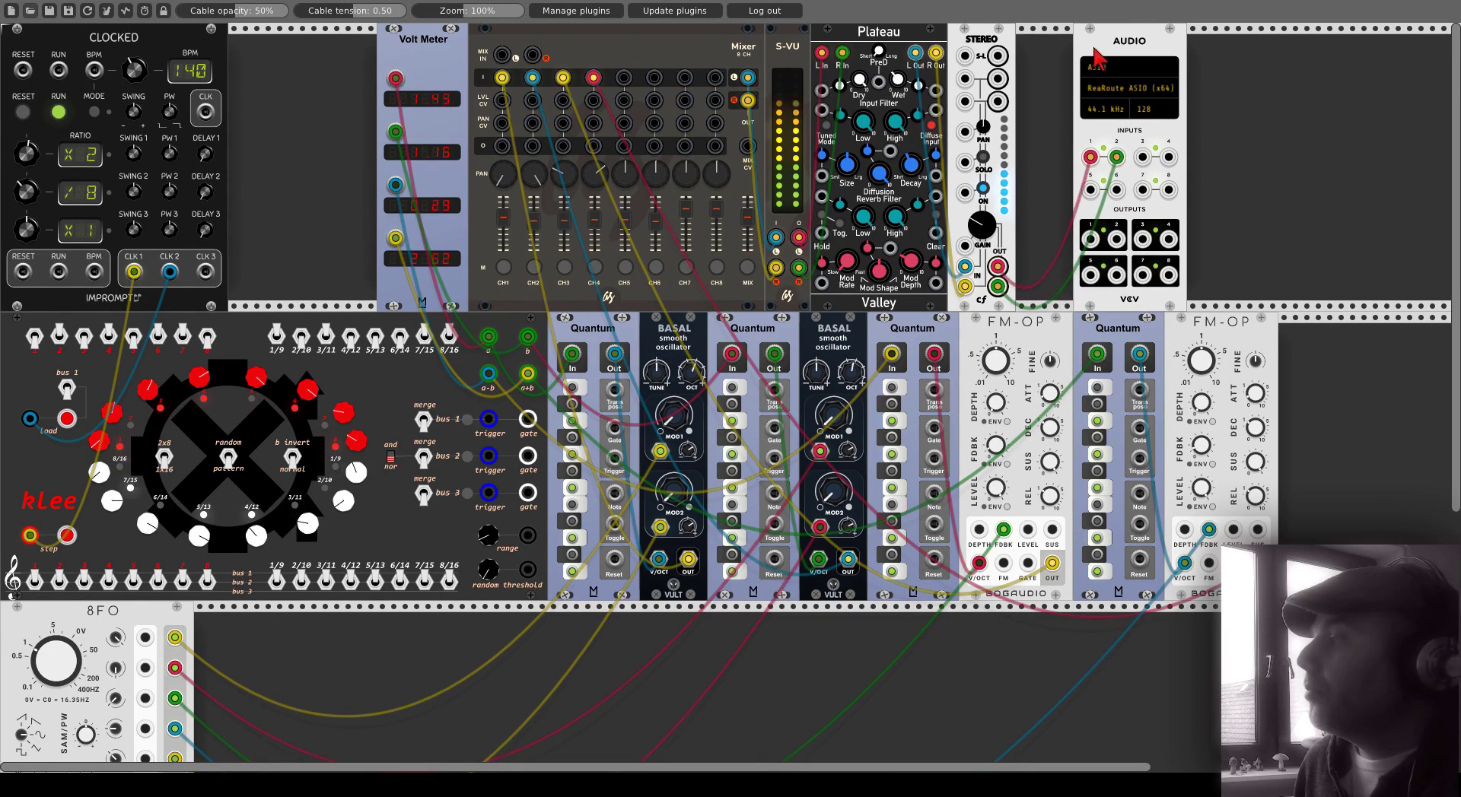
pyautogui.moveTo(965, 46); pyautogui.dragTo(995, 41)
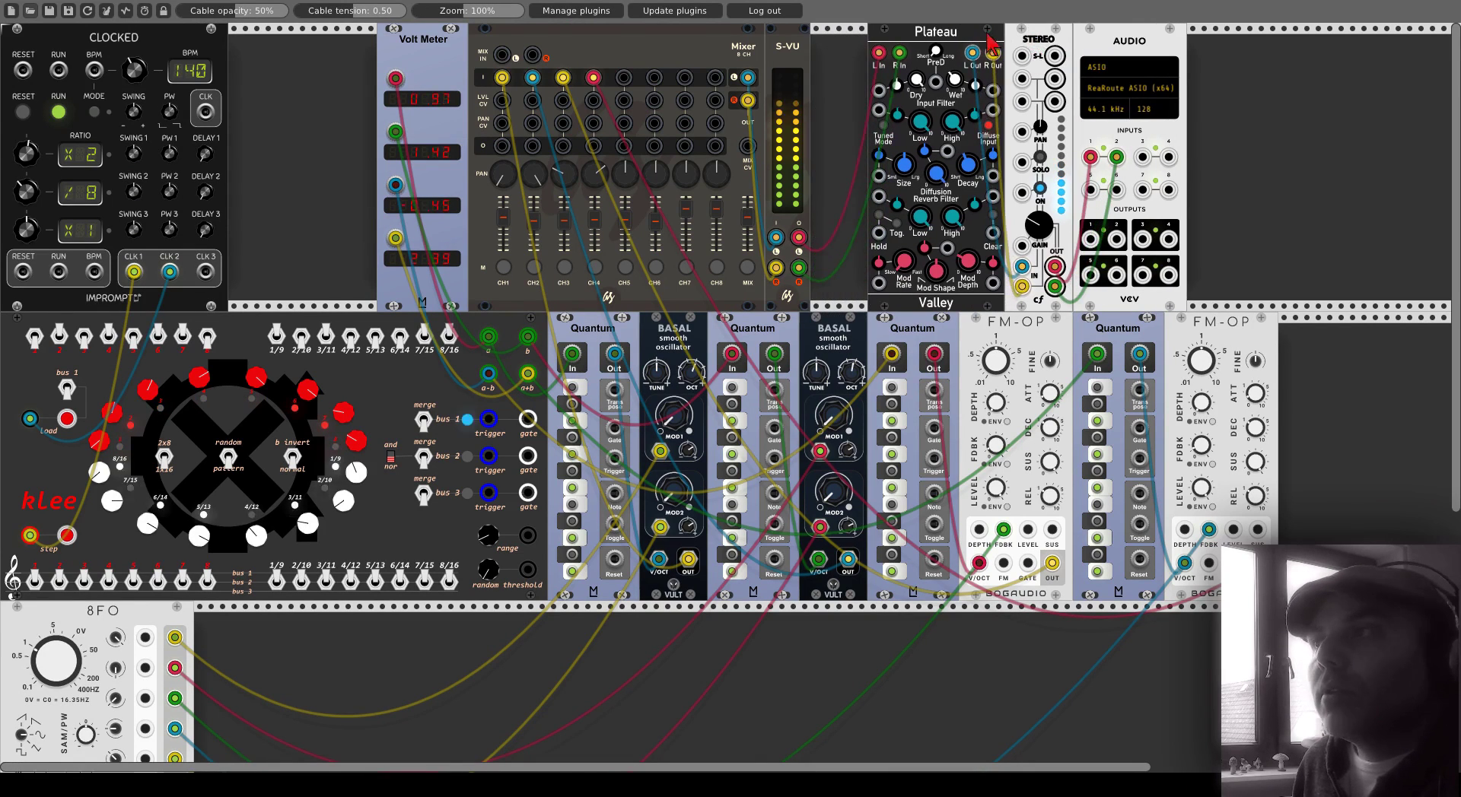
pyautogui.moveTo(789, 53); pyautogui.dragTo(886, 47)
pyautogui.moveTo(735, 49); pyautogui.dragTo(812, 50)
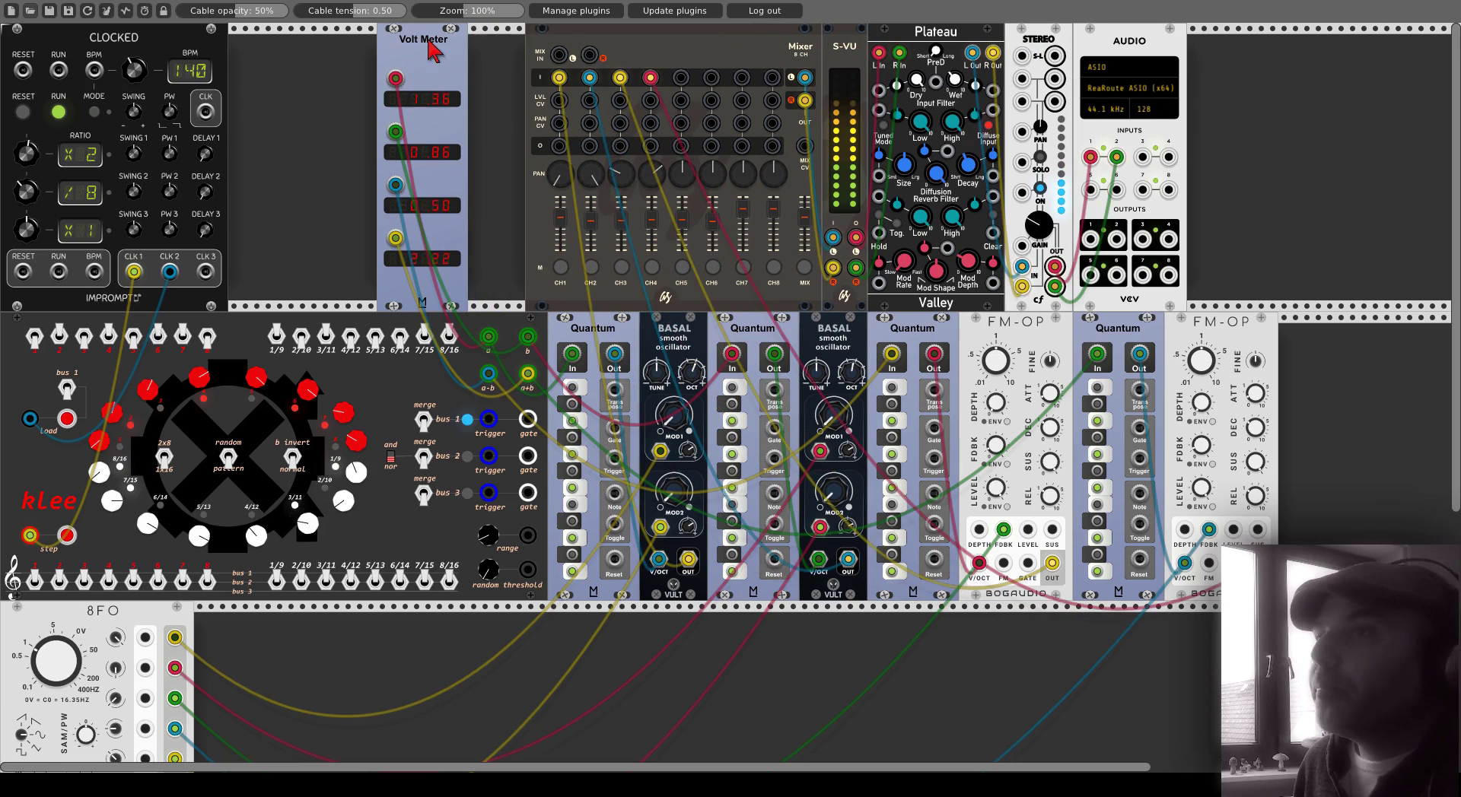
pyautogui.moveTo(430, 46); pyautogui.dragTo(487, 46)
pyautogui.moveTo(107, 620); pyautogui.dragTo(297, 130)
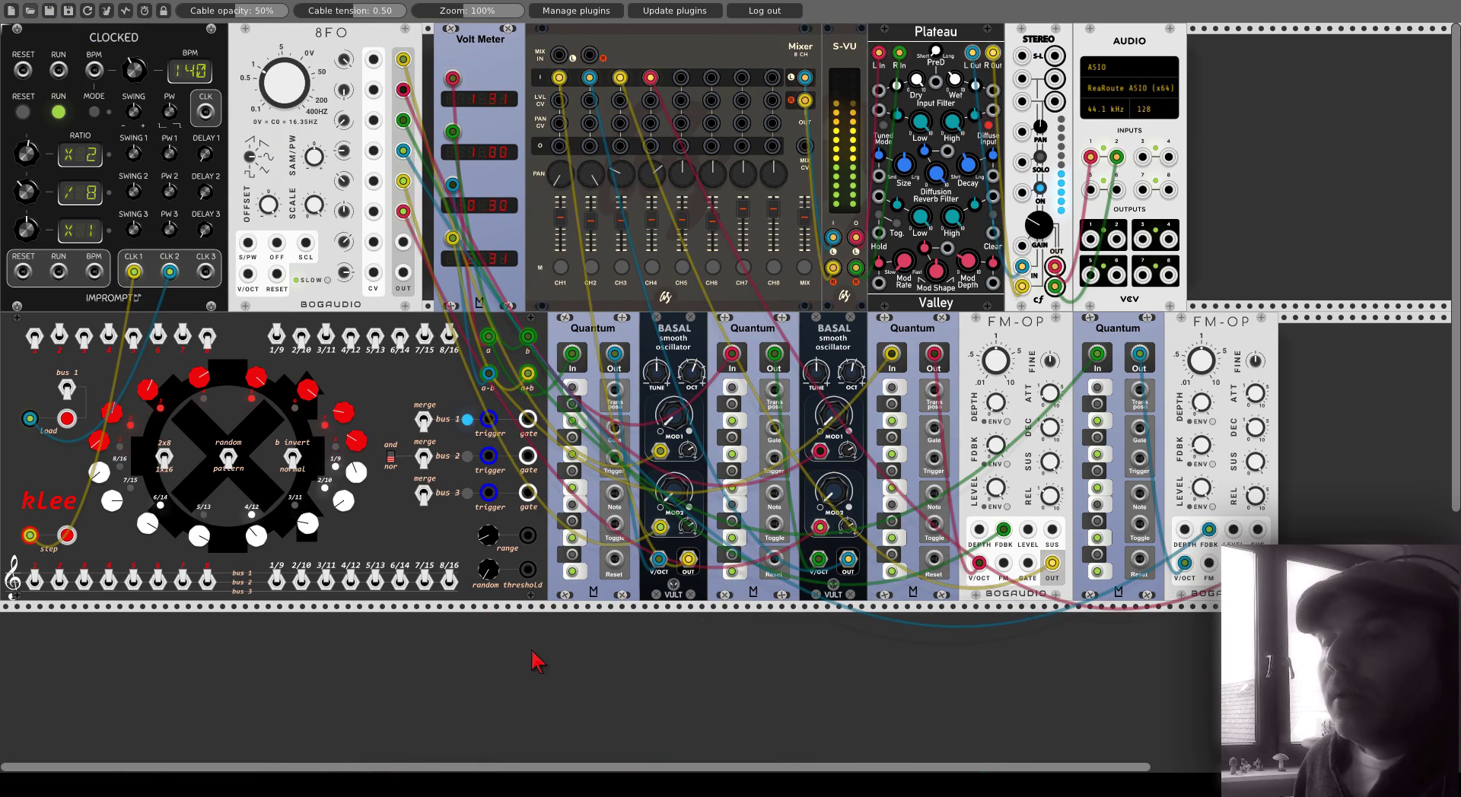
# - Toggle the mixer's MIX mute on and off, leaving the mix output muted
pyautogui.scroll(-2, 517, 645)
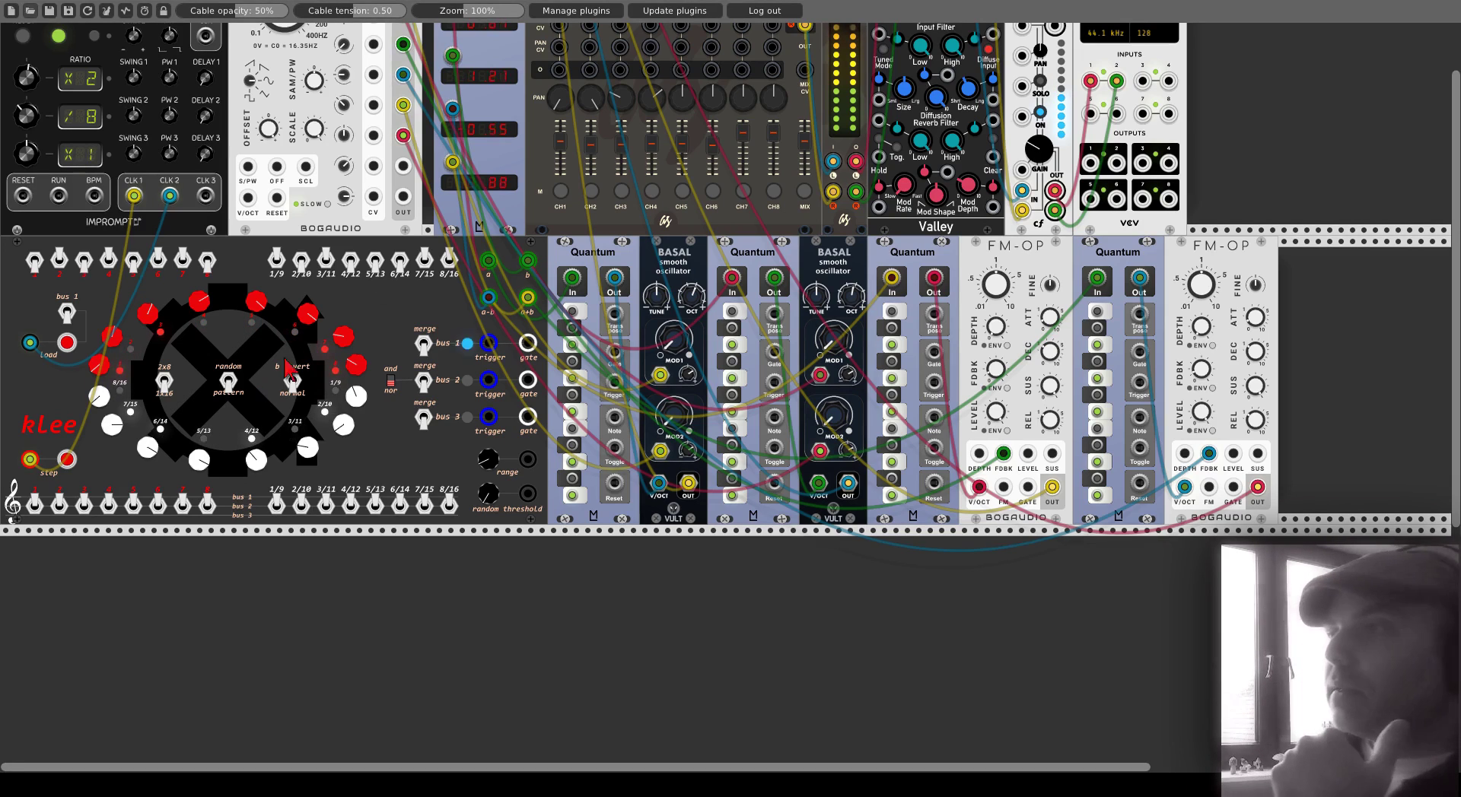
pyautogui.click(805, 191)
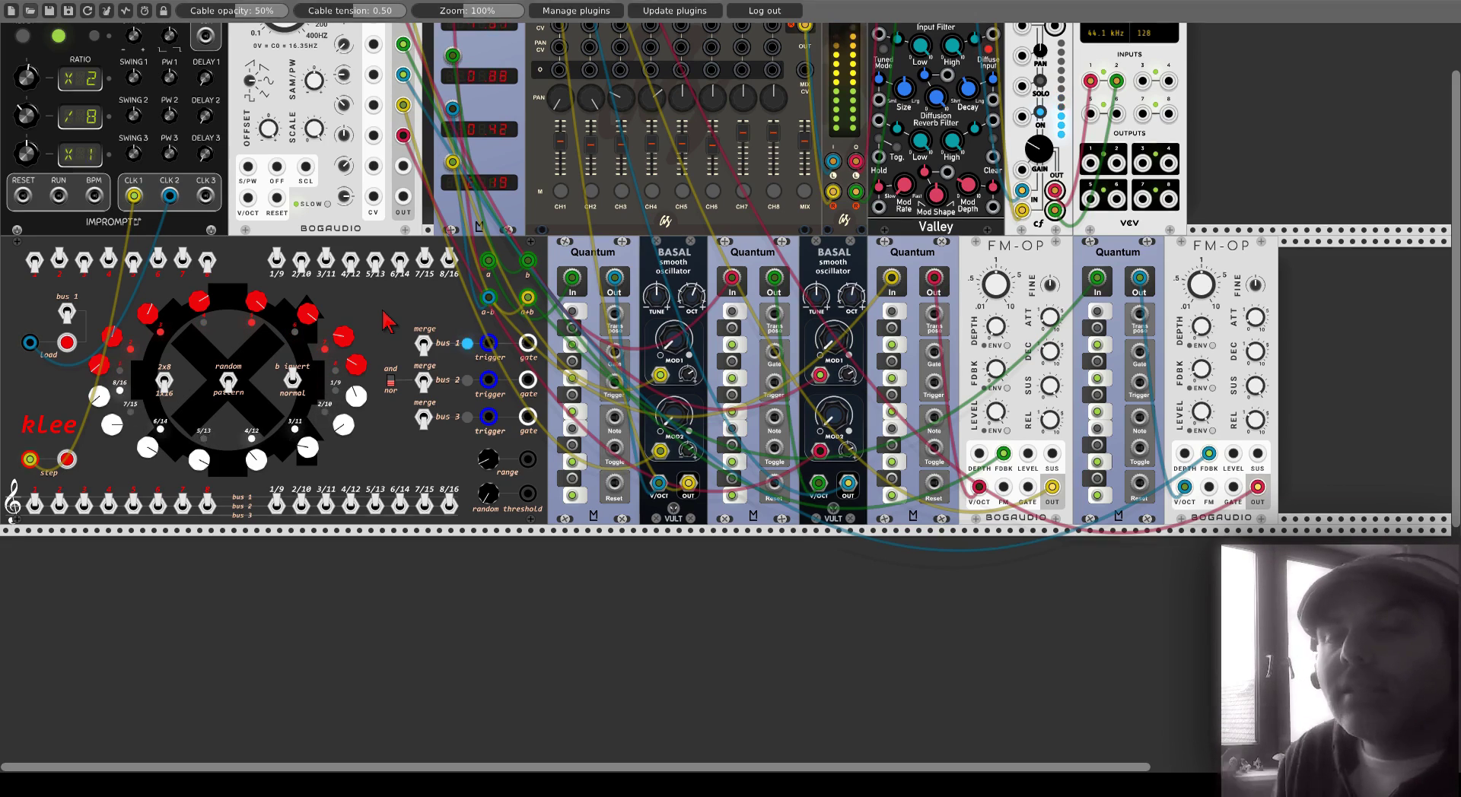
pyautogui.click(803, 193)
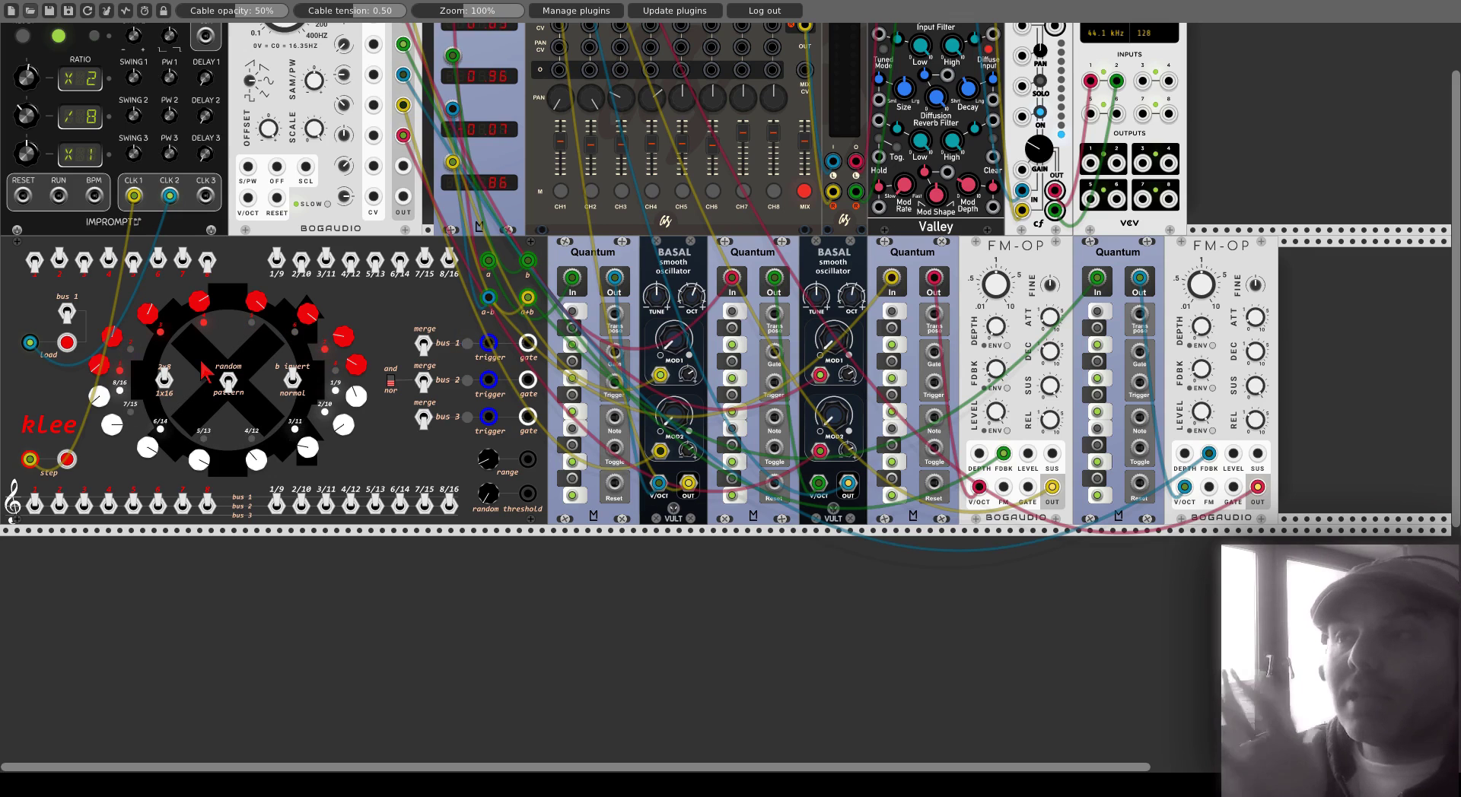
pyautogui.click(800, 192)
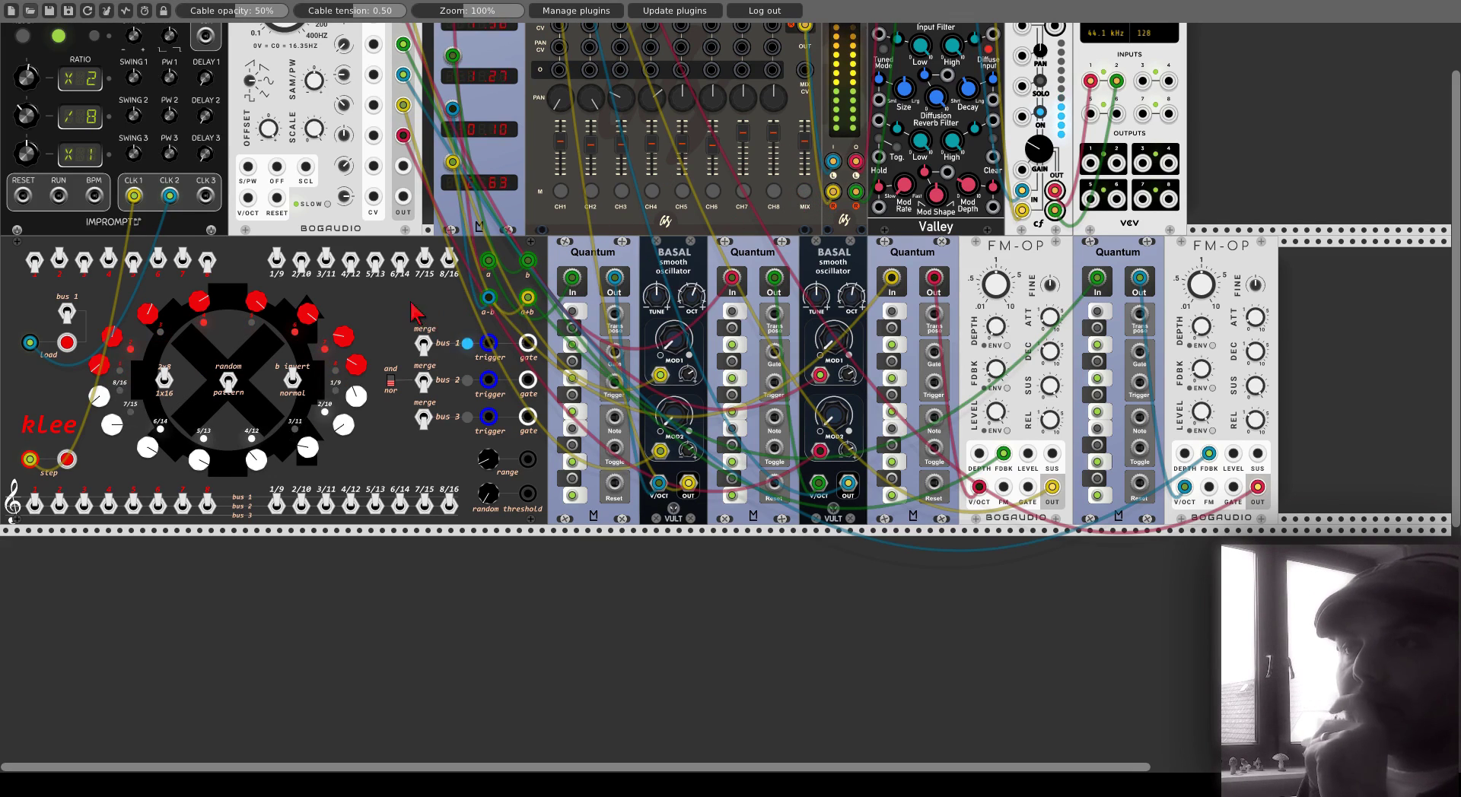
pyautogui.scroll(2, 381, 303)
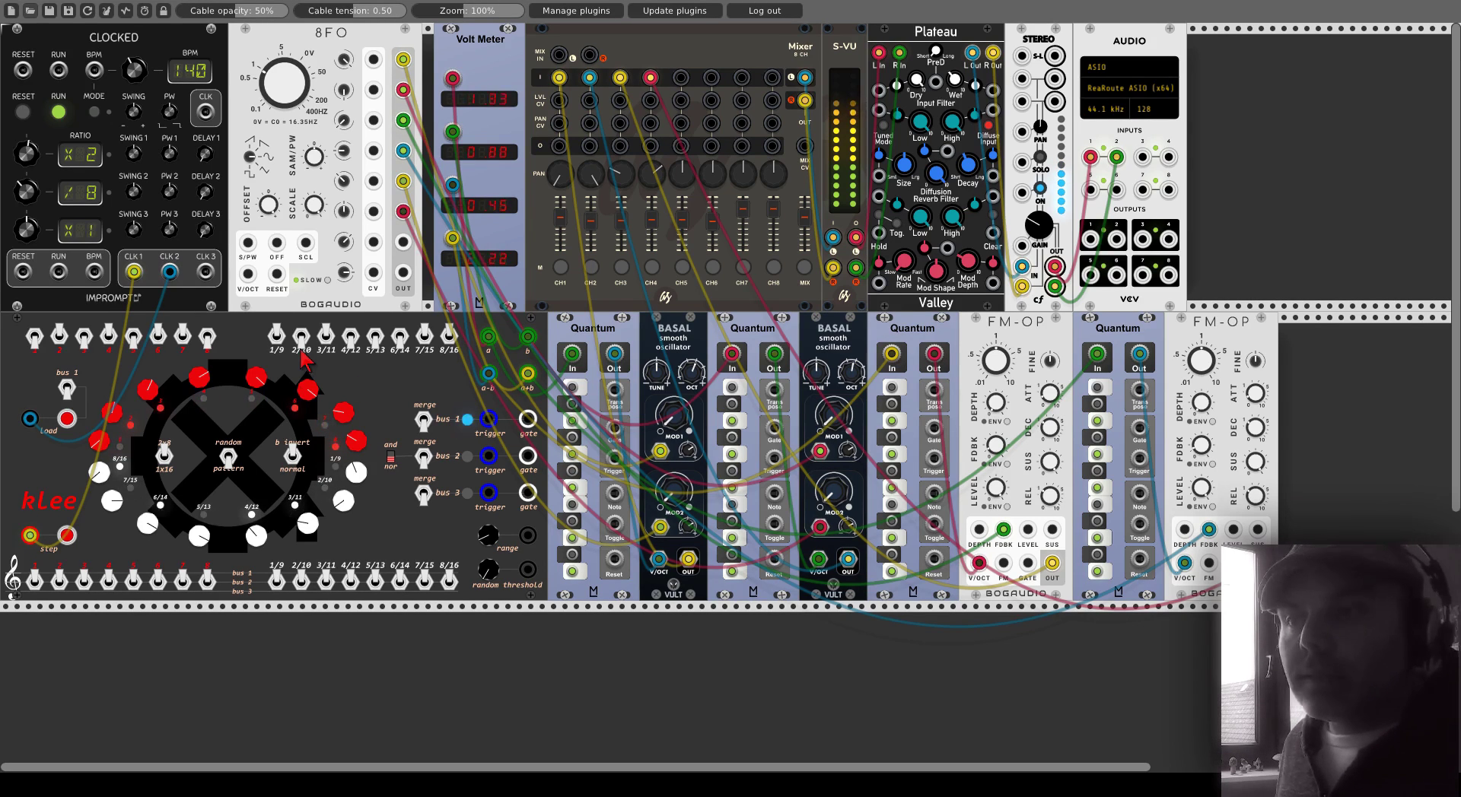
pyautogui.scroll(-1, 304, 362)
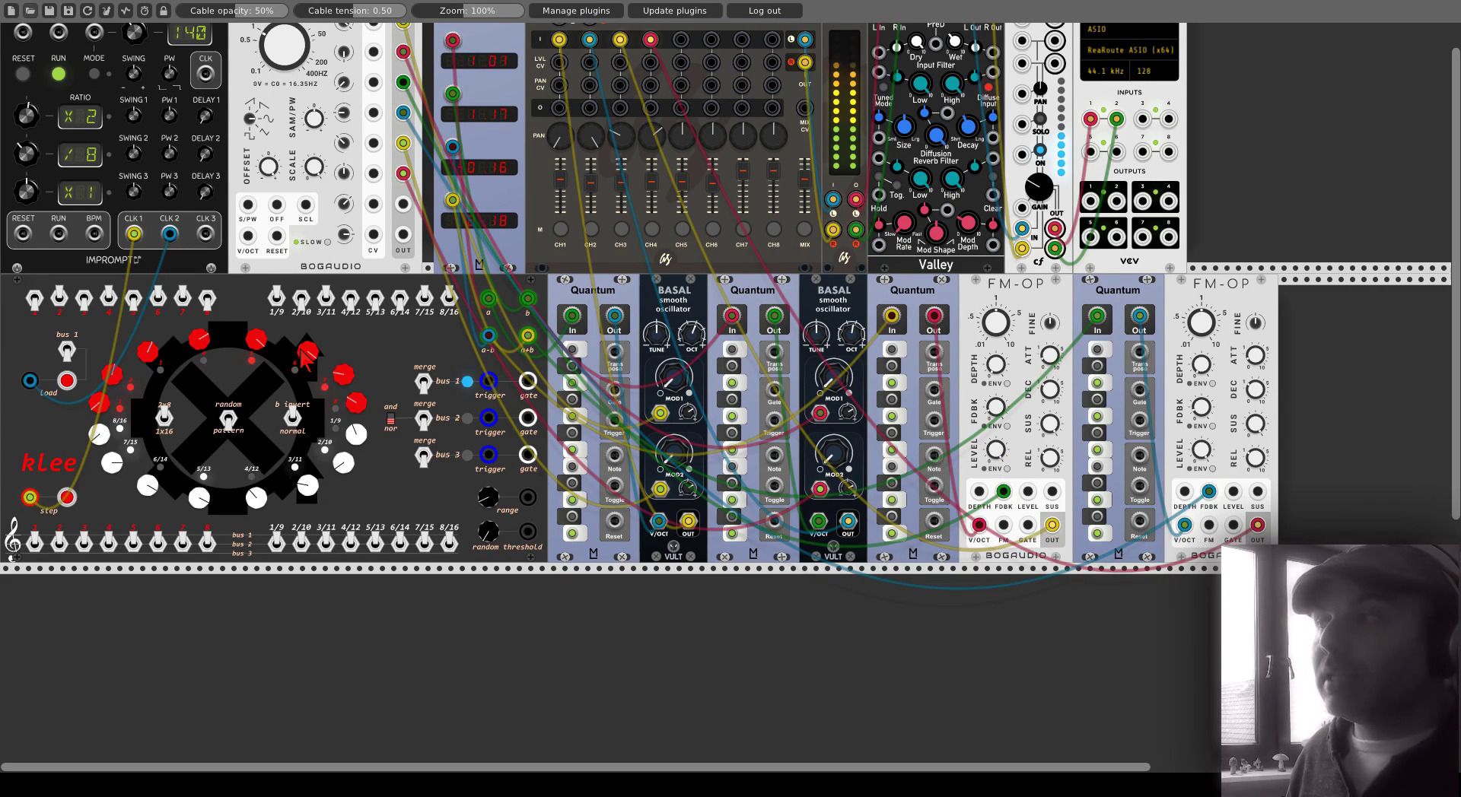
pyautogui.click(804, 229)
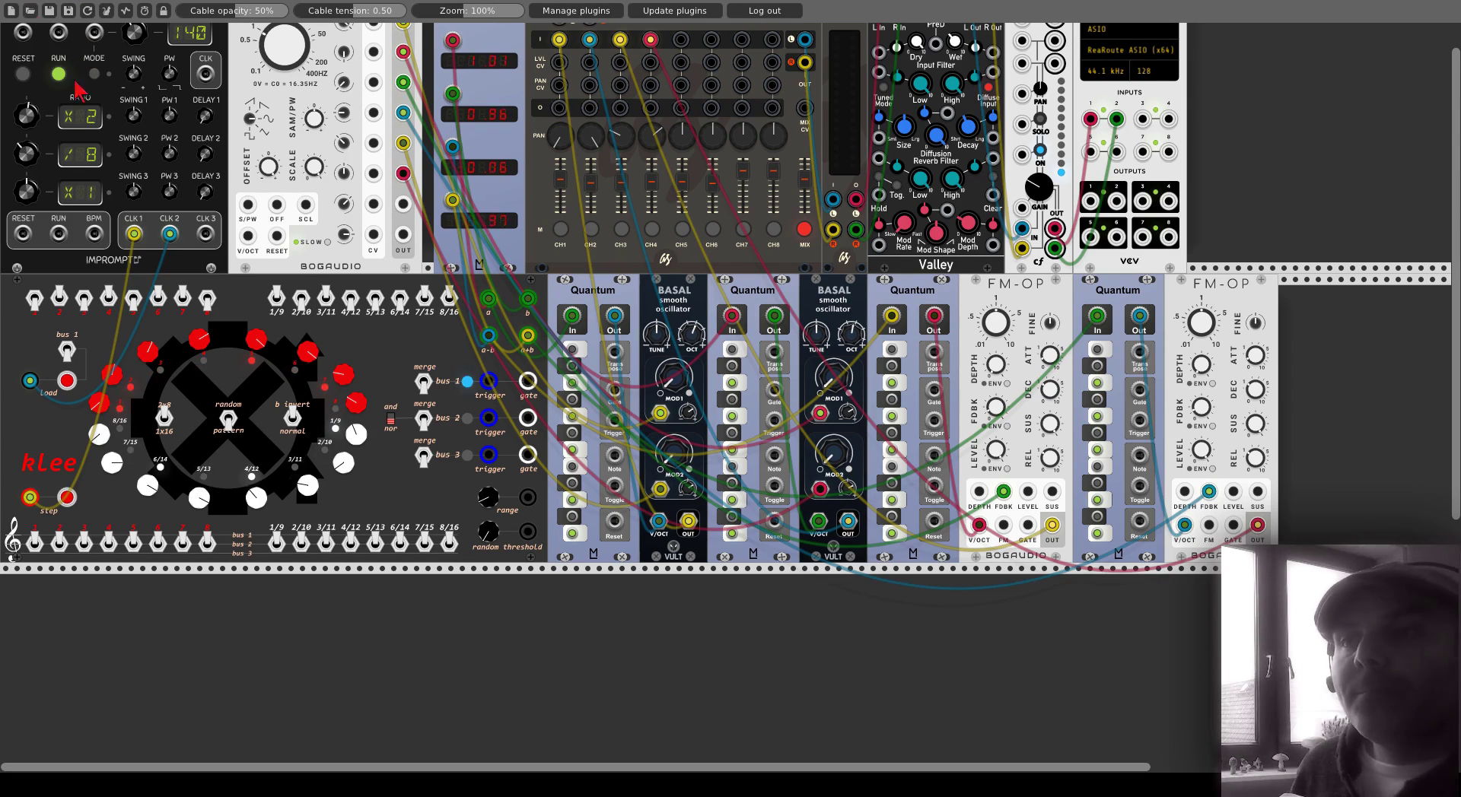
# - Add a second Klee Sequencer in the empty row beneath the first, leaving free space in front of it
pyautogui.scroll(-2, 120, 131)
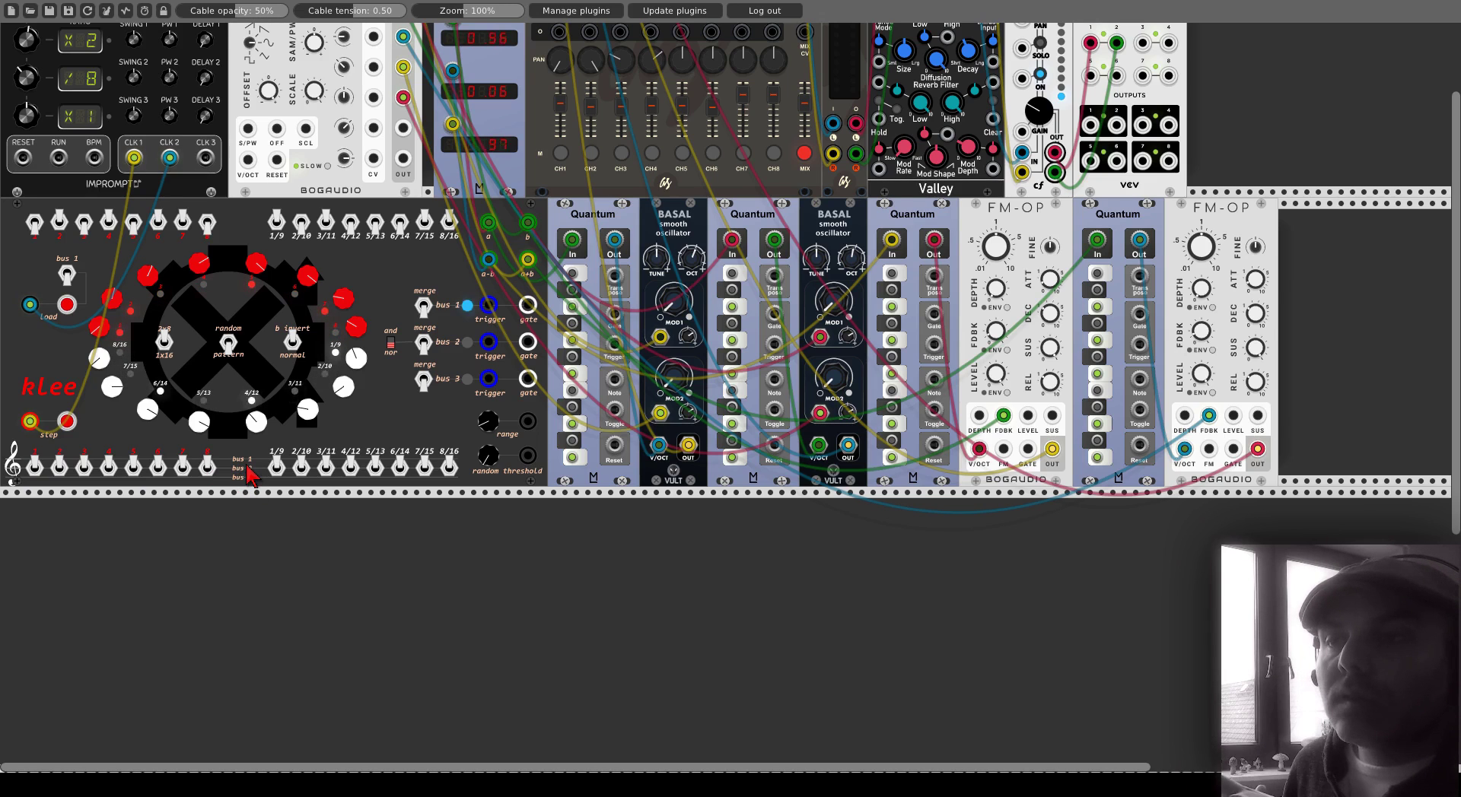
pyautogui.scroll(-2, 263, 494)
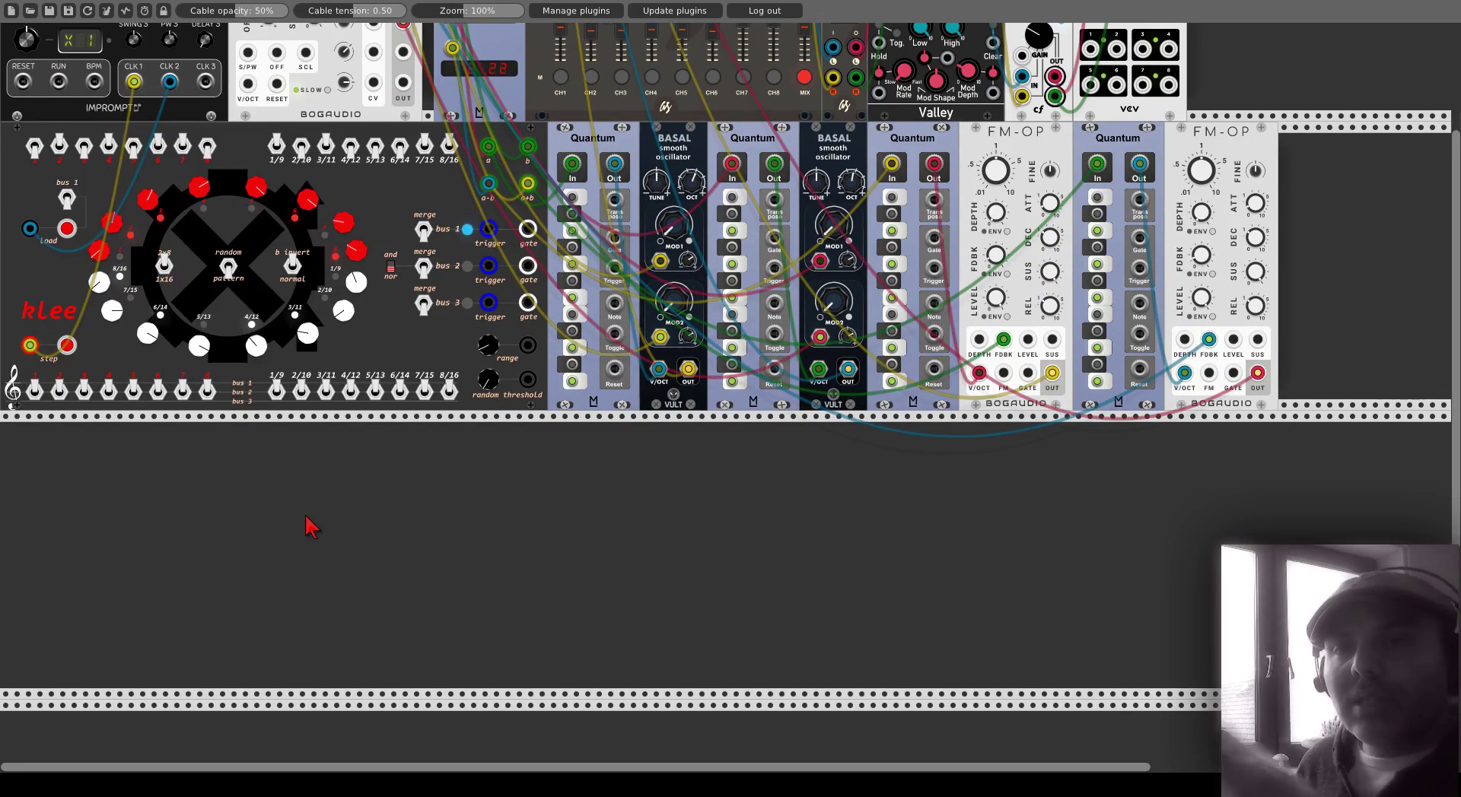
pyautogui.rightClick(308, 525)
pyautogui.write('klee')
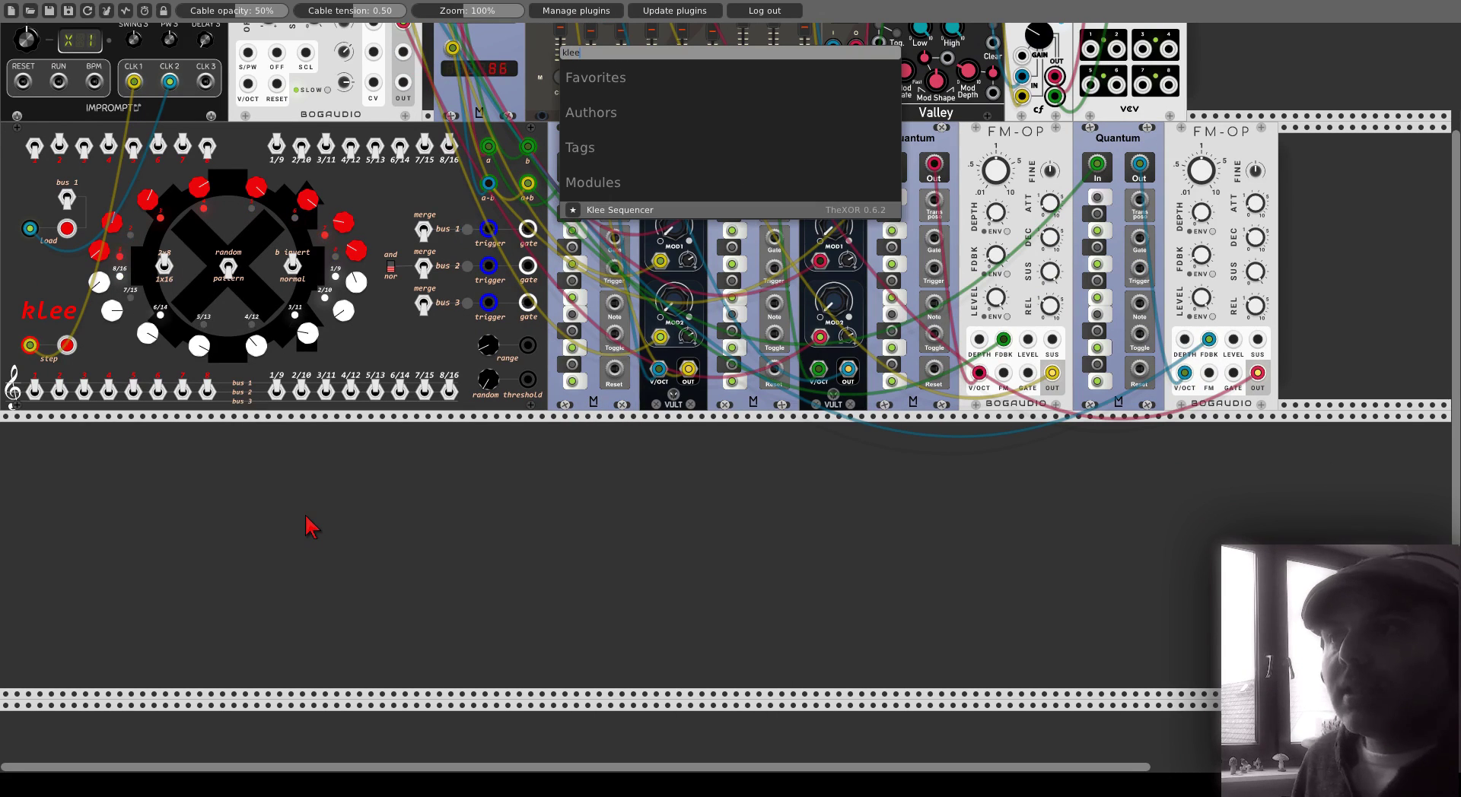
pyautogui.click(612, 217)
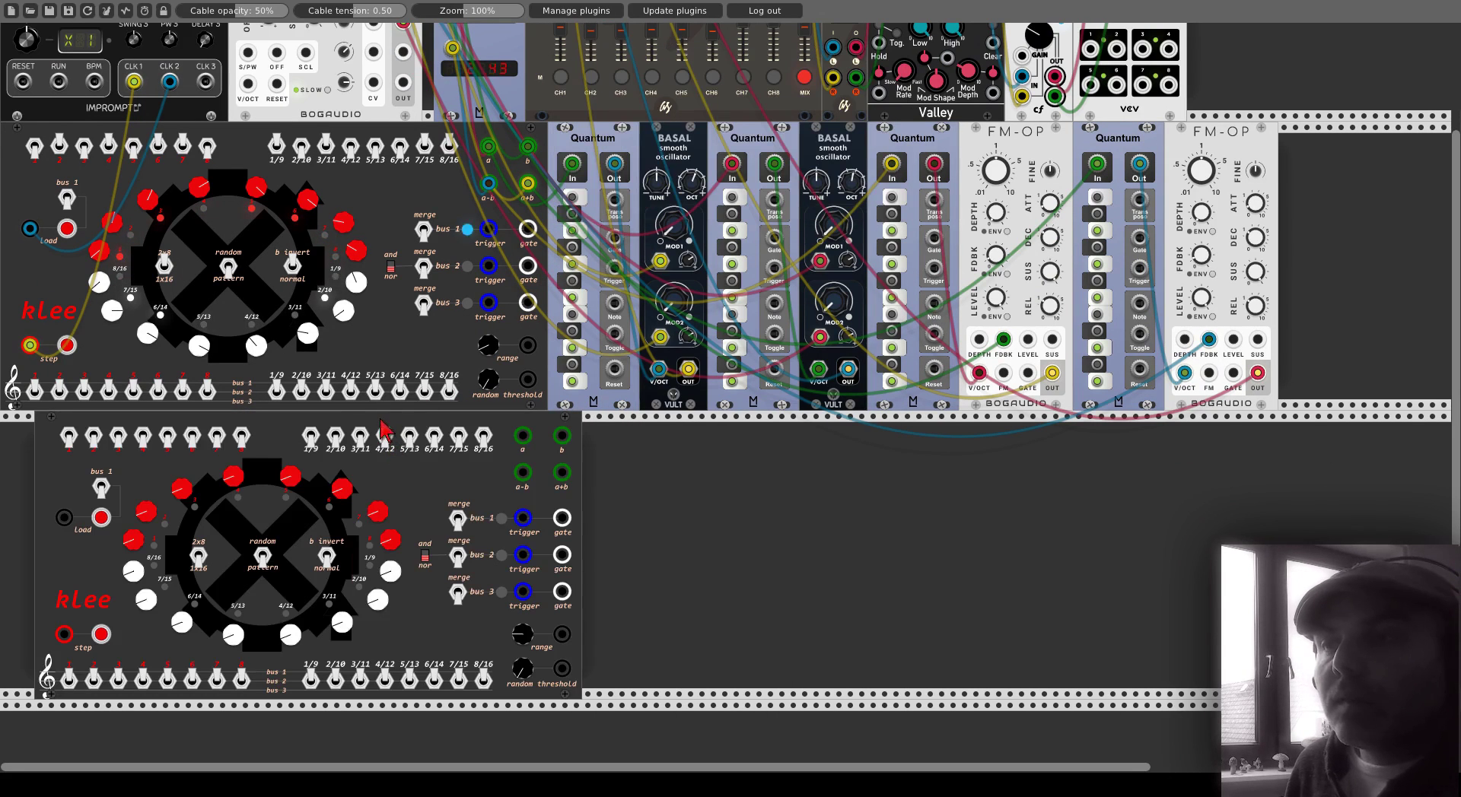
pyautogui.moveTo(392, 442); pyautogui.dragTo(548, 441)
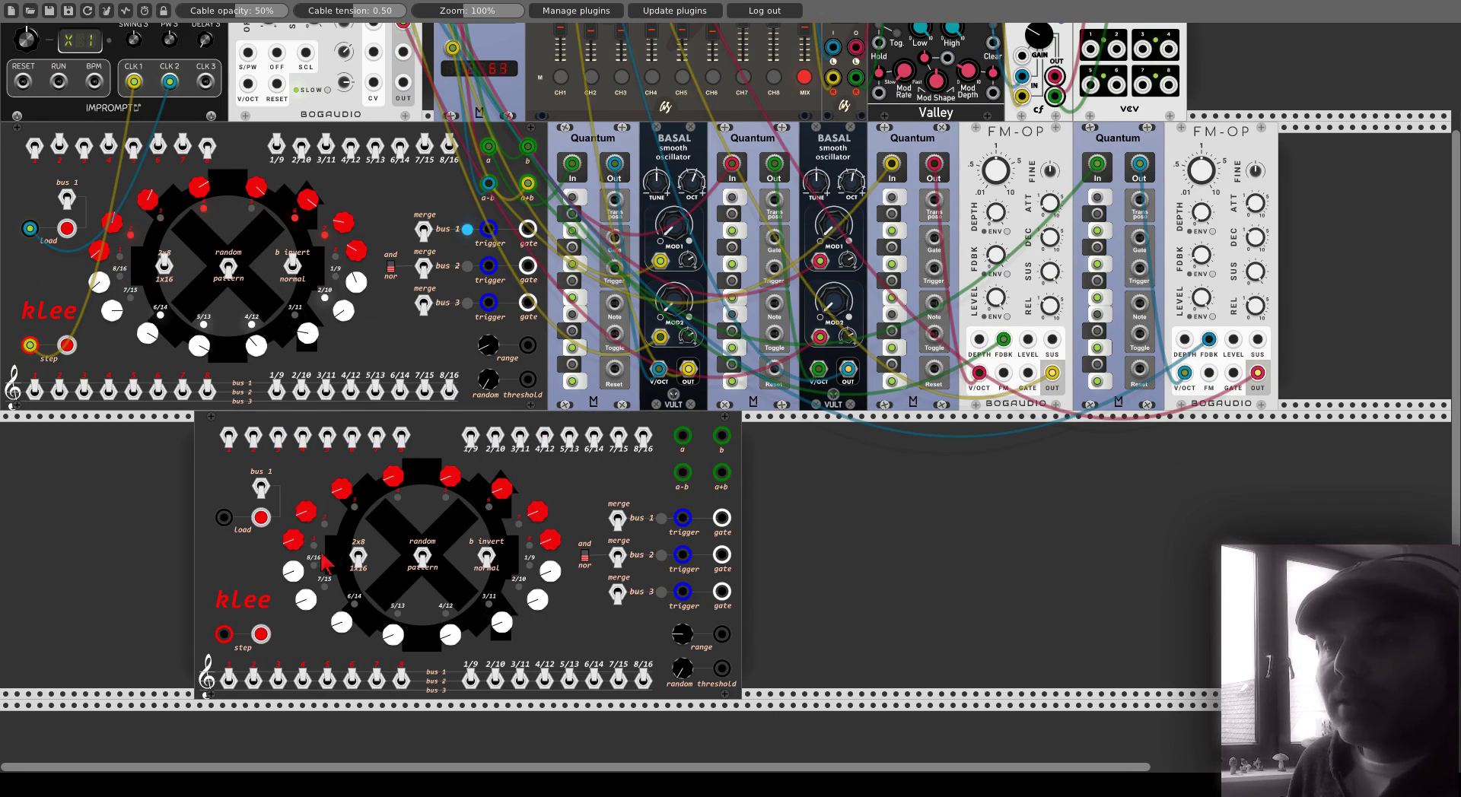
# - Nudge the second Klee back along its row and add a Bogaudio LFO directly in front of it
pyautogui.scroll(-2, 312, 517)
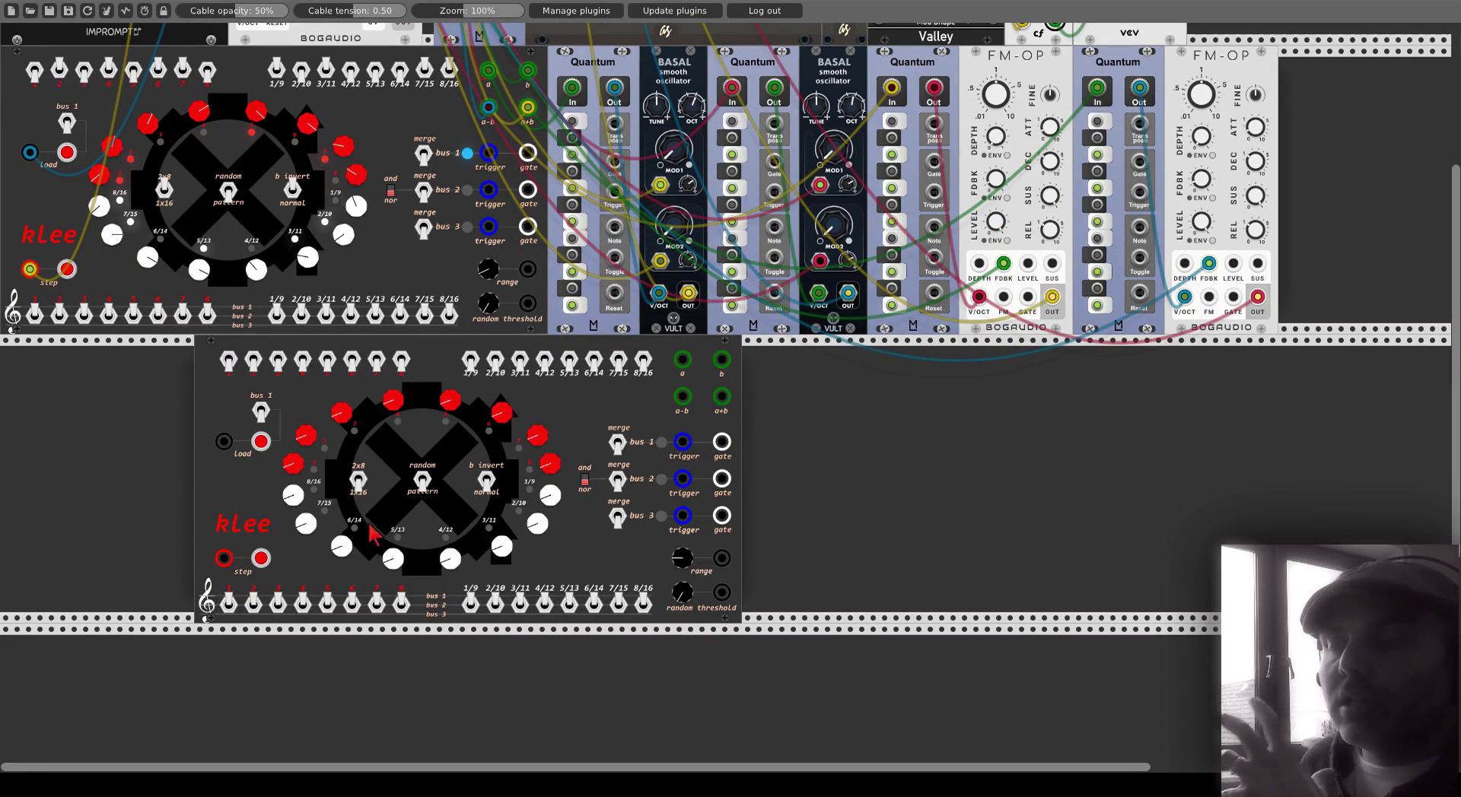
pyautogui.scroll(-1, 359, 527)
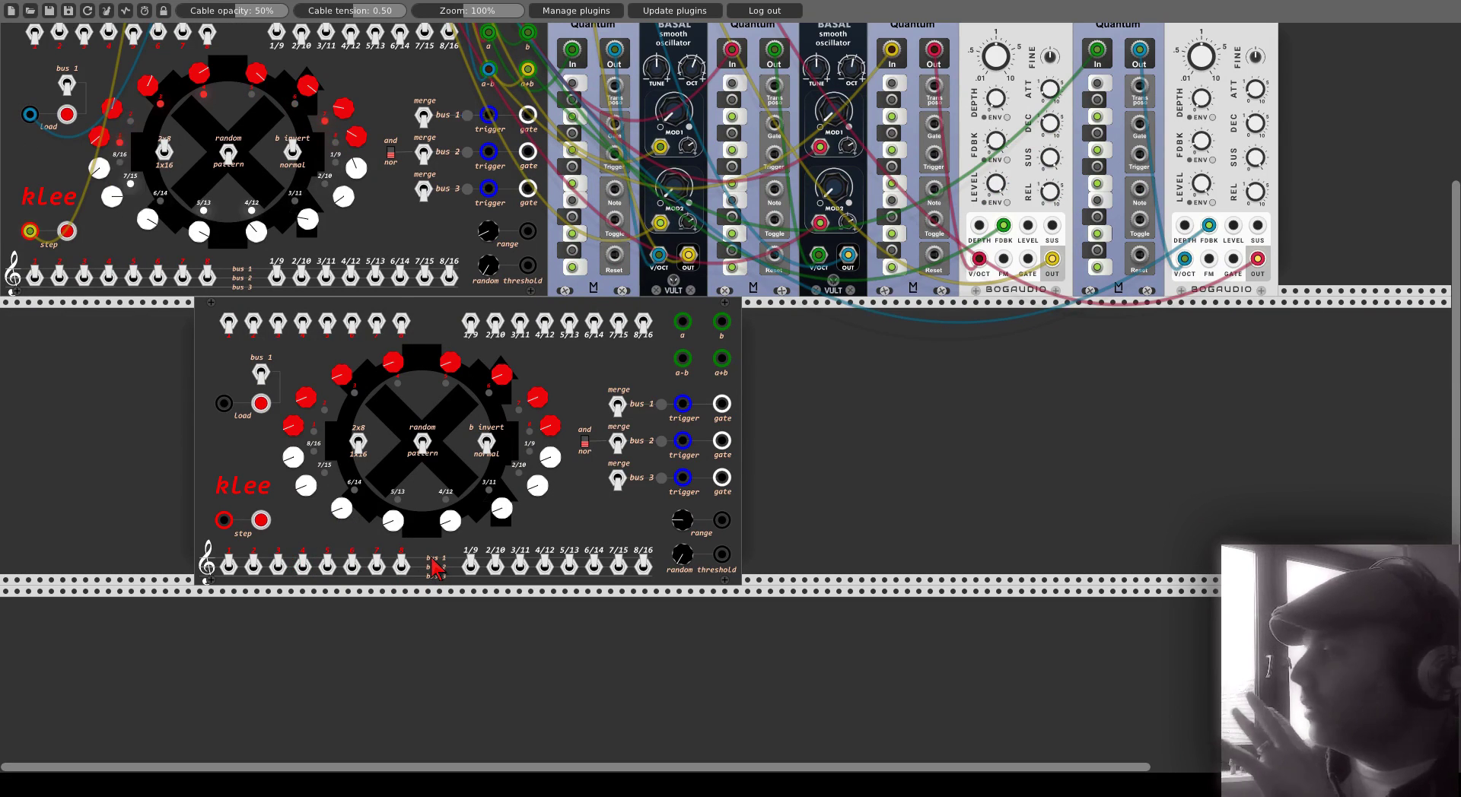
pyautogui.moveTo(467, 11); pyautogui.dragTo(492, 12)
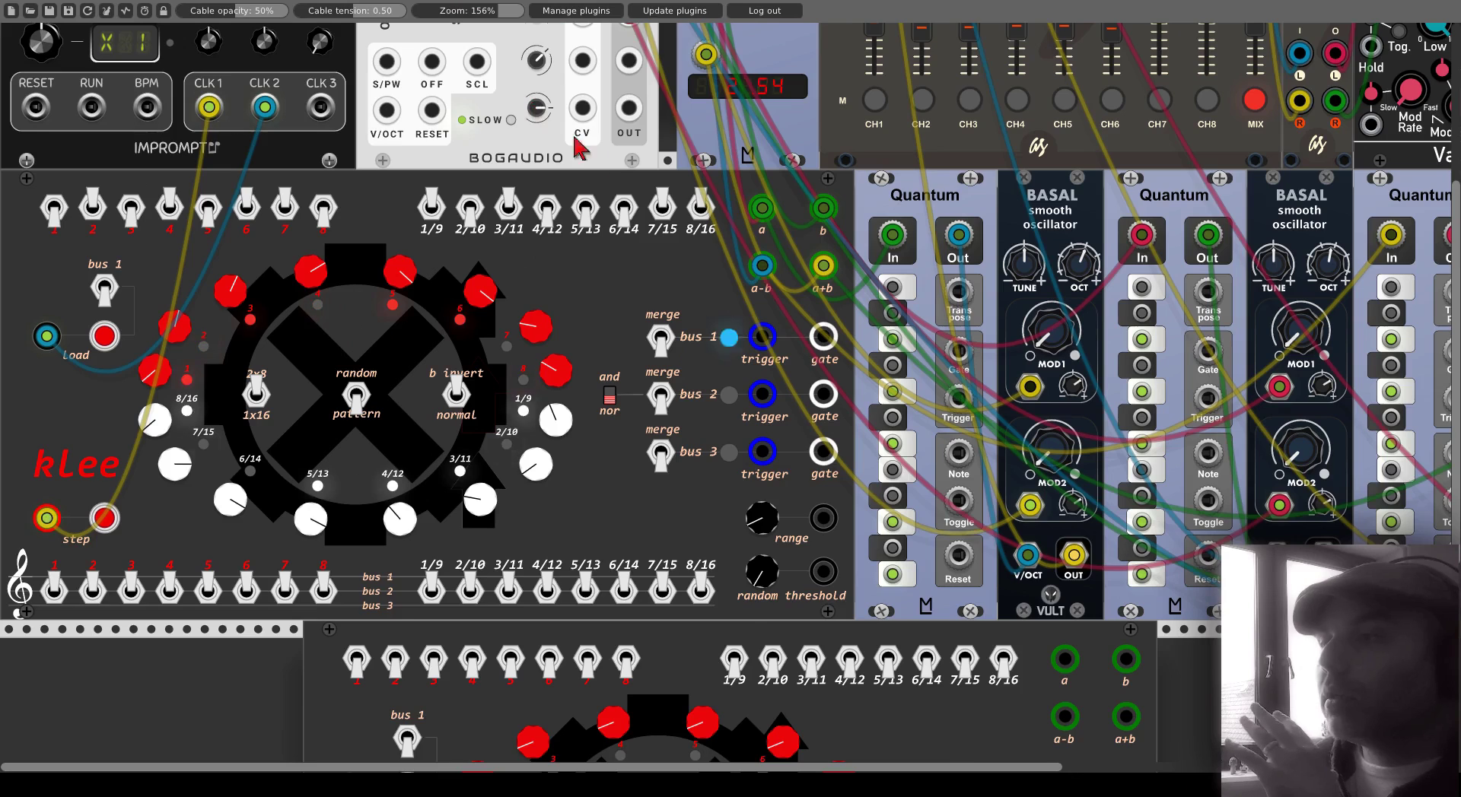
pyautogui.scroll(-1, 632, 179)
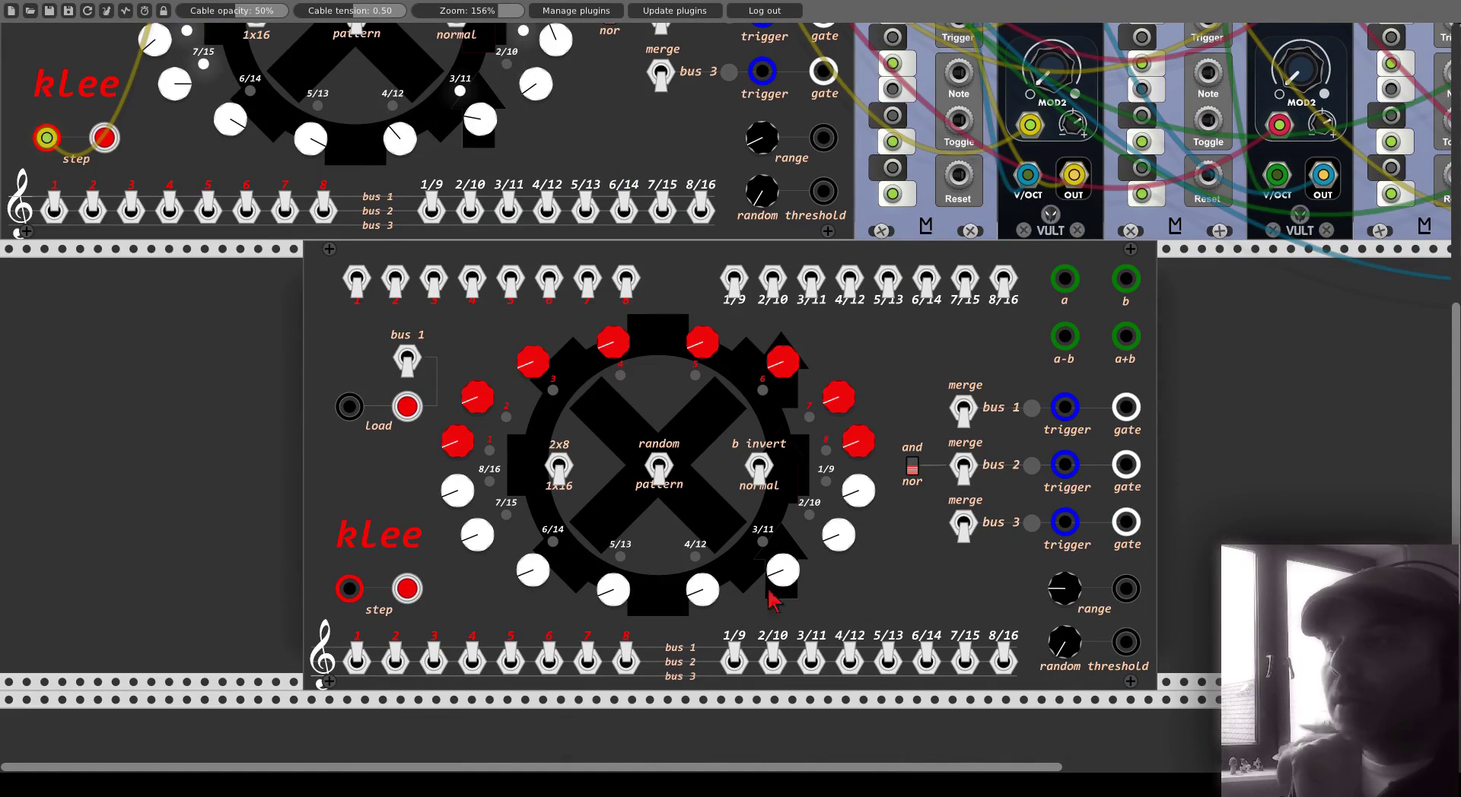
pyautogui.moveTo(797, 464); pyautogui.dragTo(761, 464)
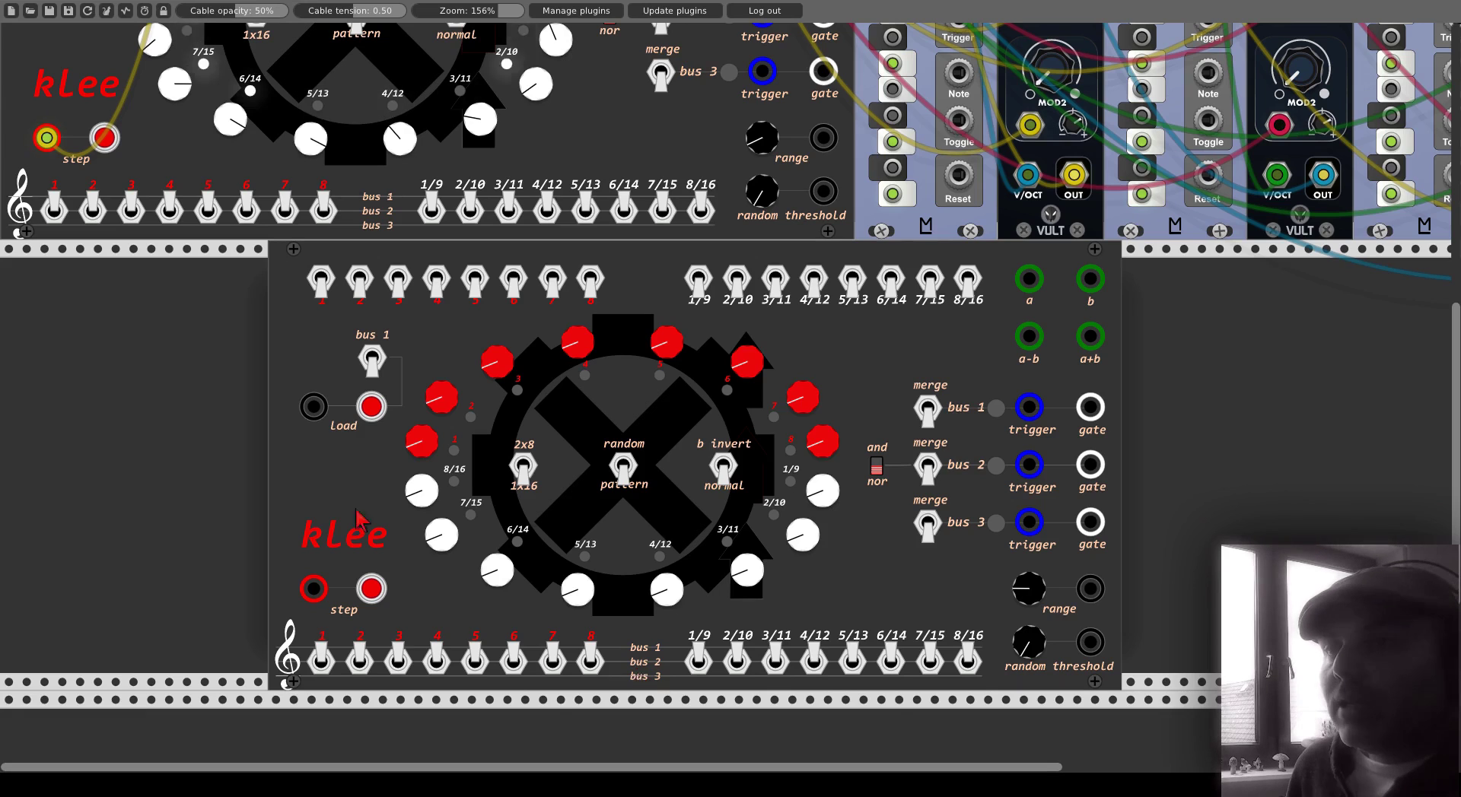
pyautogui.rightClick(213, 458)
pyautogui.click(620, 181)
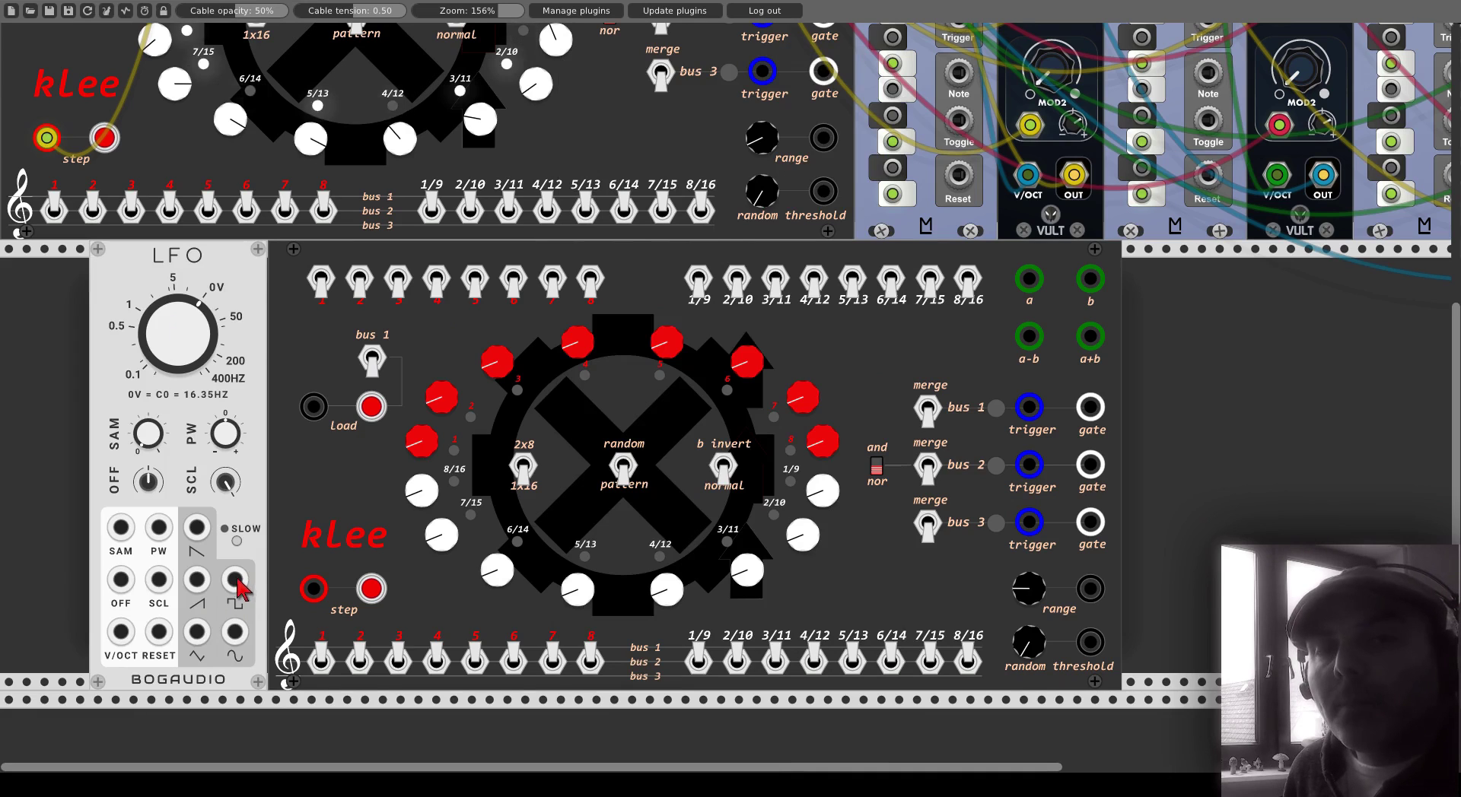
# - Patch the LFO's square output into the second Klee's step input and move both modules to the start of the row
pyautogui.moveTo(239, 579); pyautogui.dragTo(312, 590)
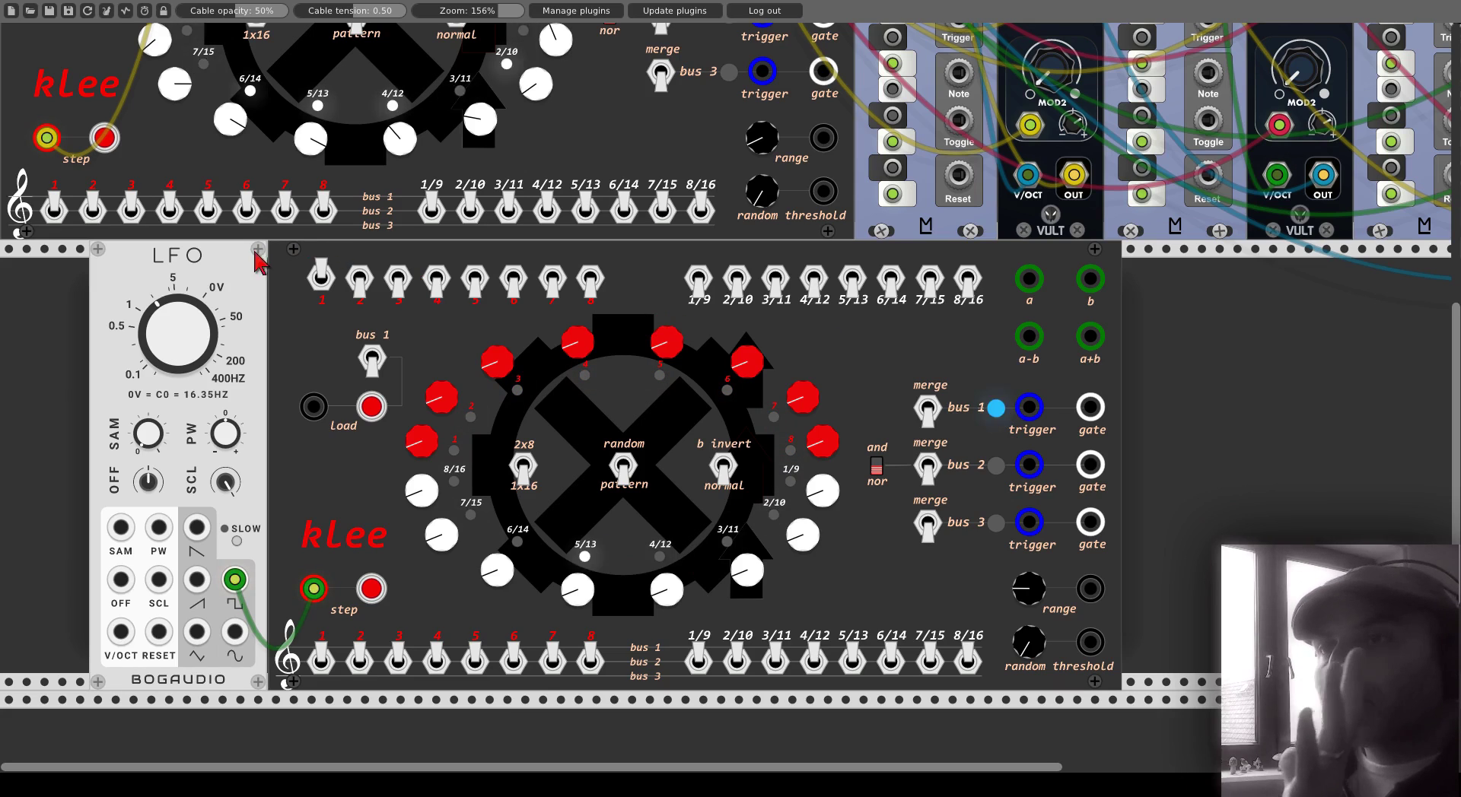
pyautogui.moveTo(259, 264); pyautogui.dragTo(170, 261)
pyautogui.moveTo(294, 256); pyautogui.dragTo(183, 276)
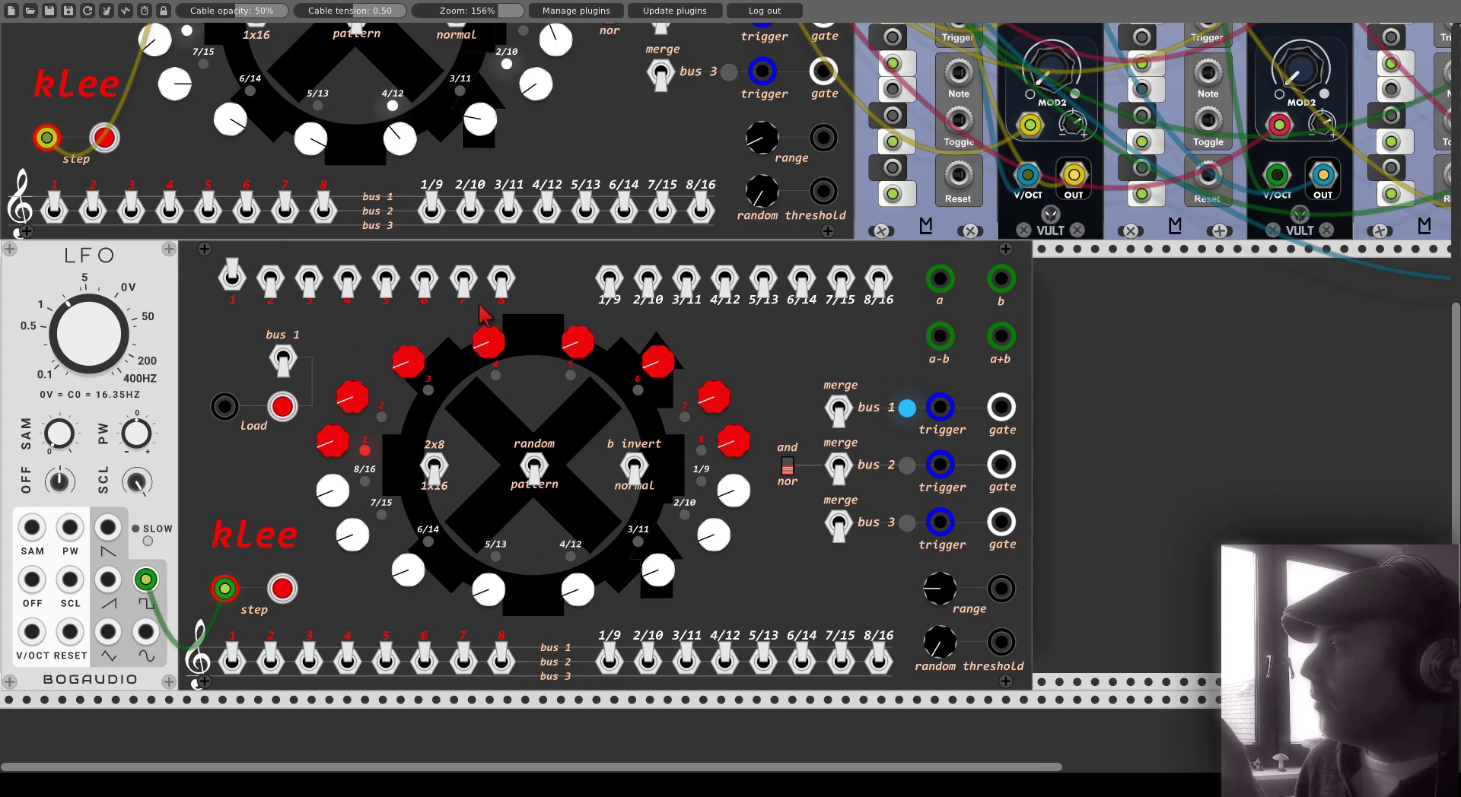
# - Add a Scope directly after the second Klee, patch the bus 1 gate into its X IN and adjust the TIME knob
pyautogui.rightClick(1161, 412)
pyautogui.write('scope')
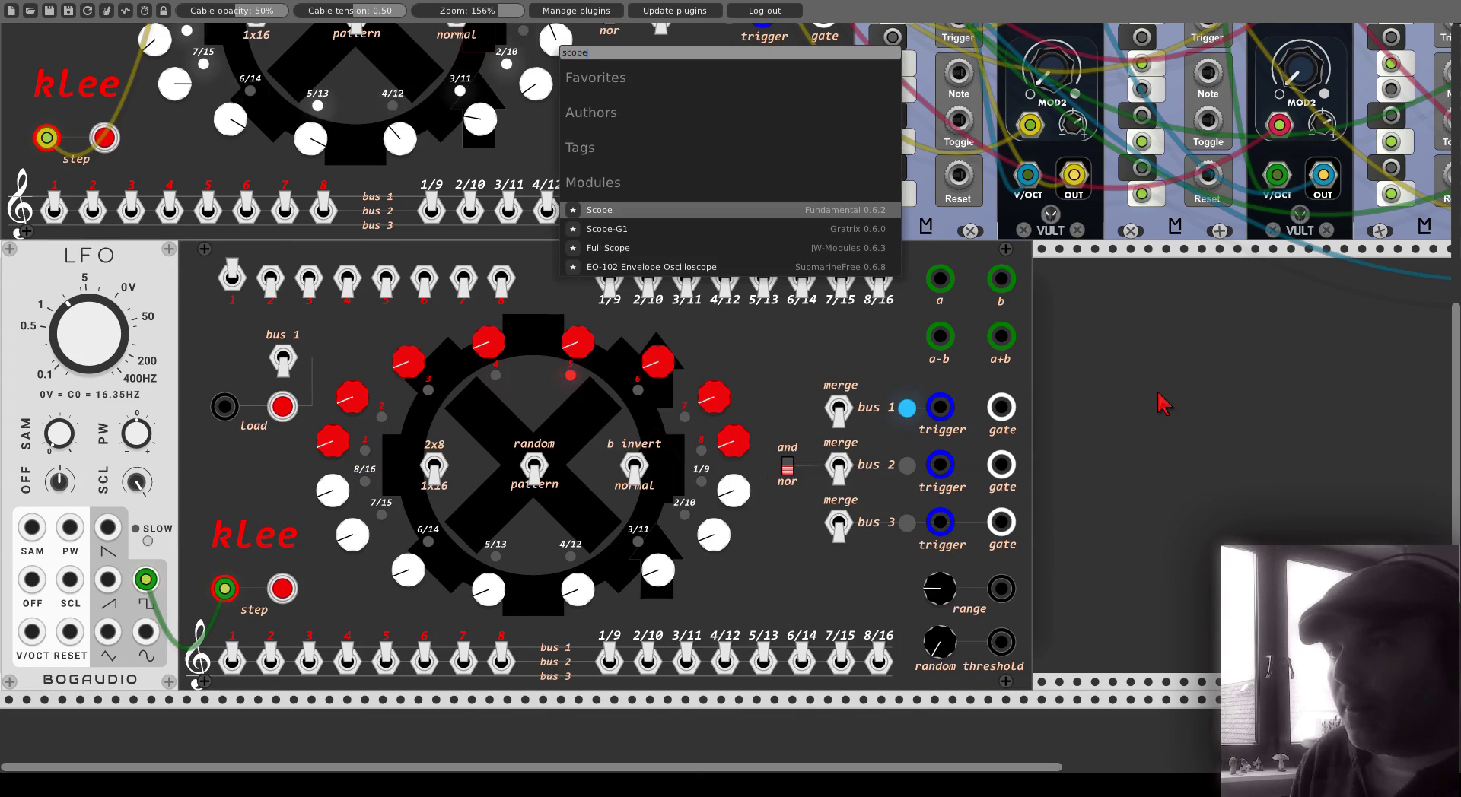
pyautogui.click(791, 219)
pyautogui.moveTo(1135, 294); pyautogui.dragTo(1118, 294)
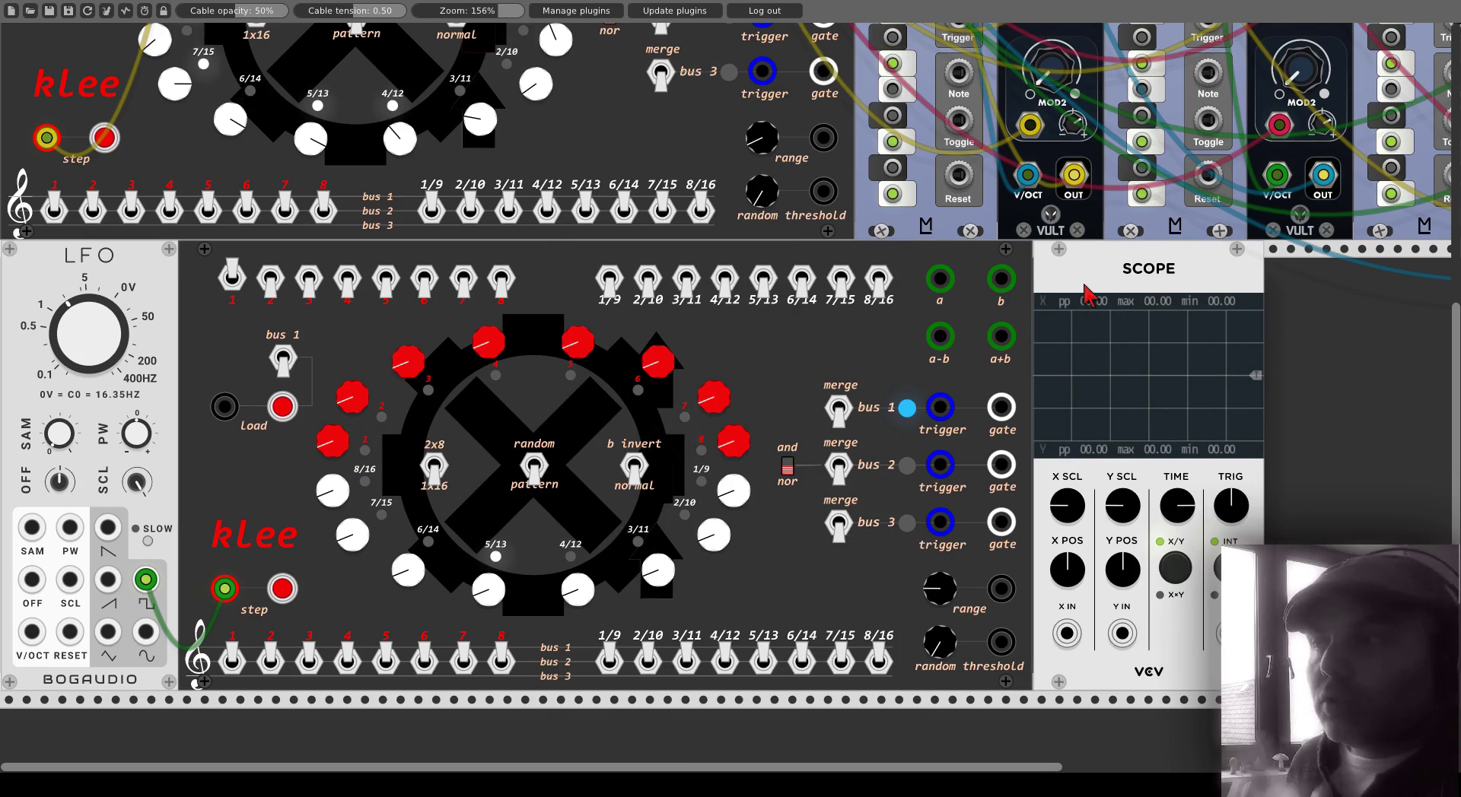
pyautogui.moveTo(1001, 407); pyautogui.dragTo(1066, 633)
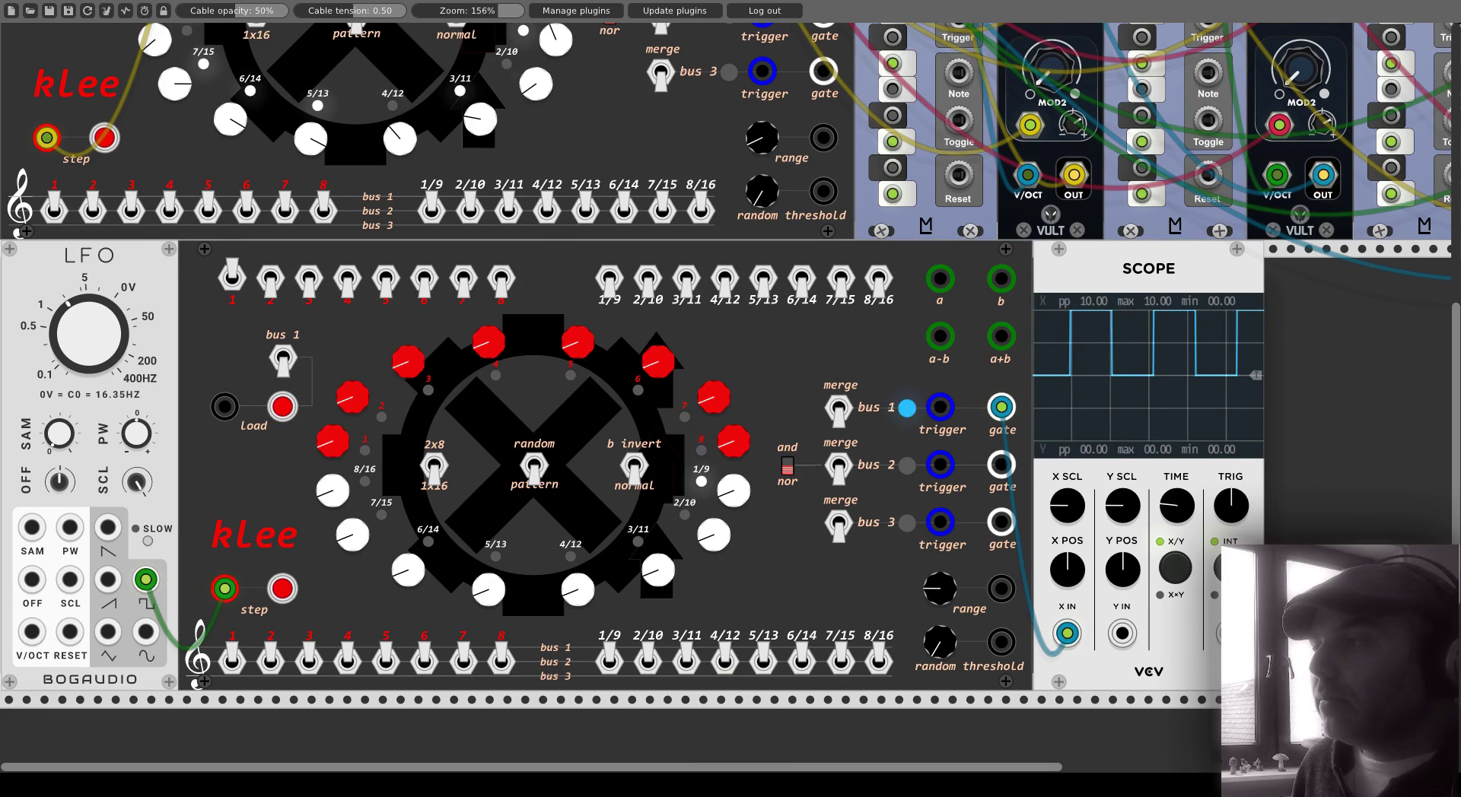
pyautogui.moveTo(1178, 504); pyautogui.dragTo(1177, 514)
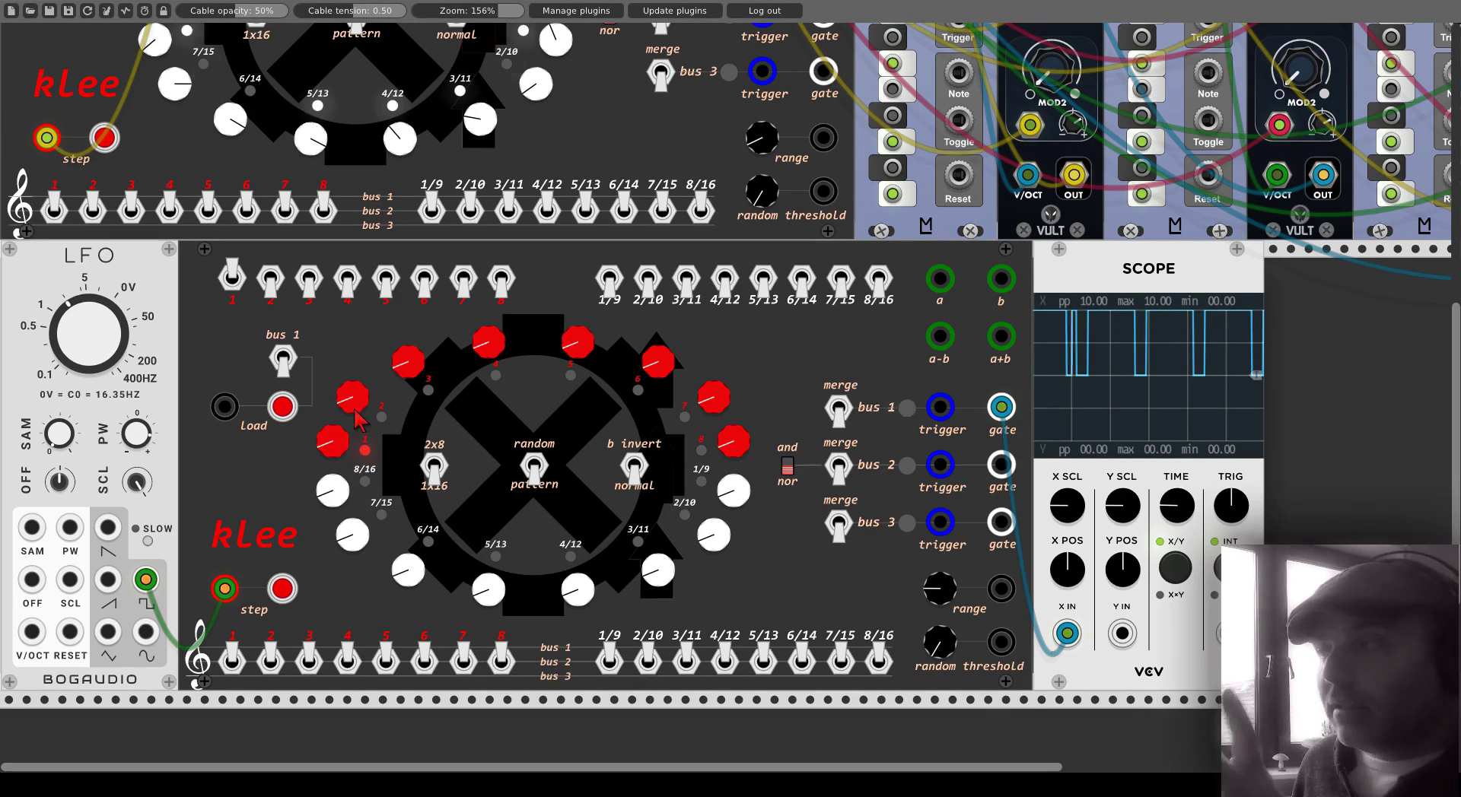
# - Delete the Scope next to the second Klee
pyautogui.rightClick(1063, 285)
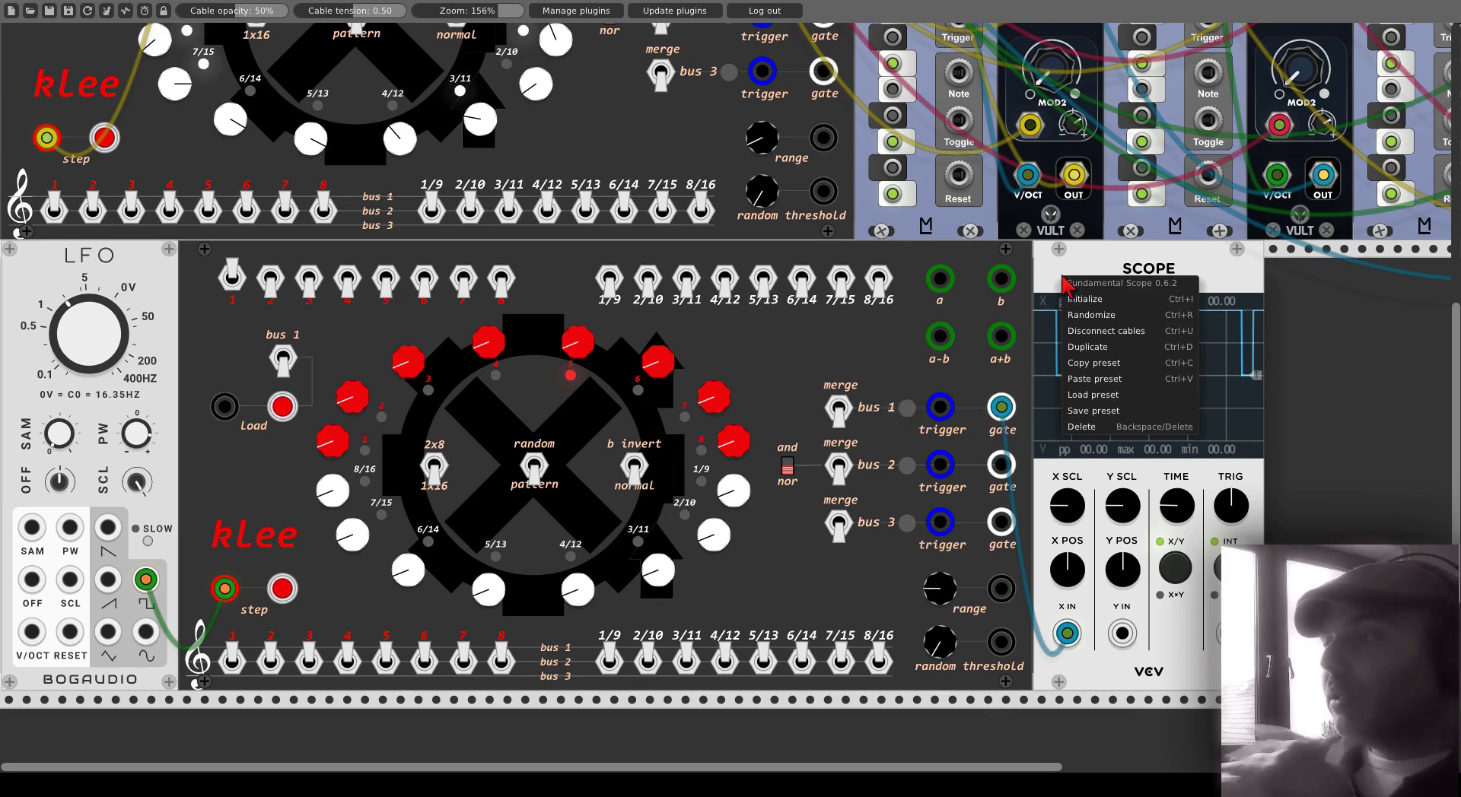
pyautogui.click(1091, 432)
# - Assign steps 1 through 8 of the second Klee to bus 2 by centring their bus switches
pyautogui.scroll(-1, 1088, 380)
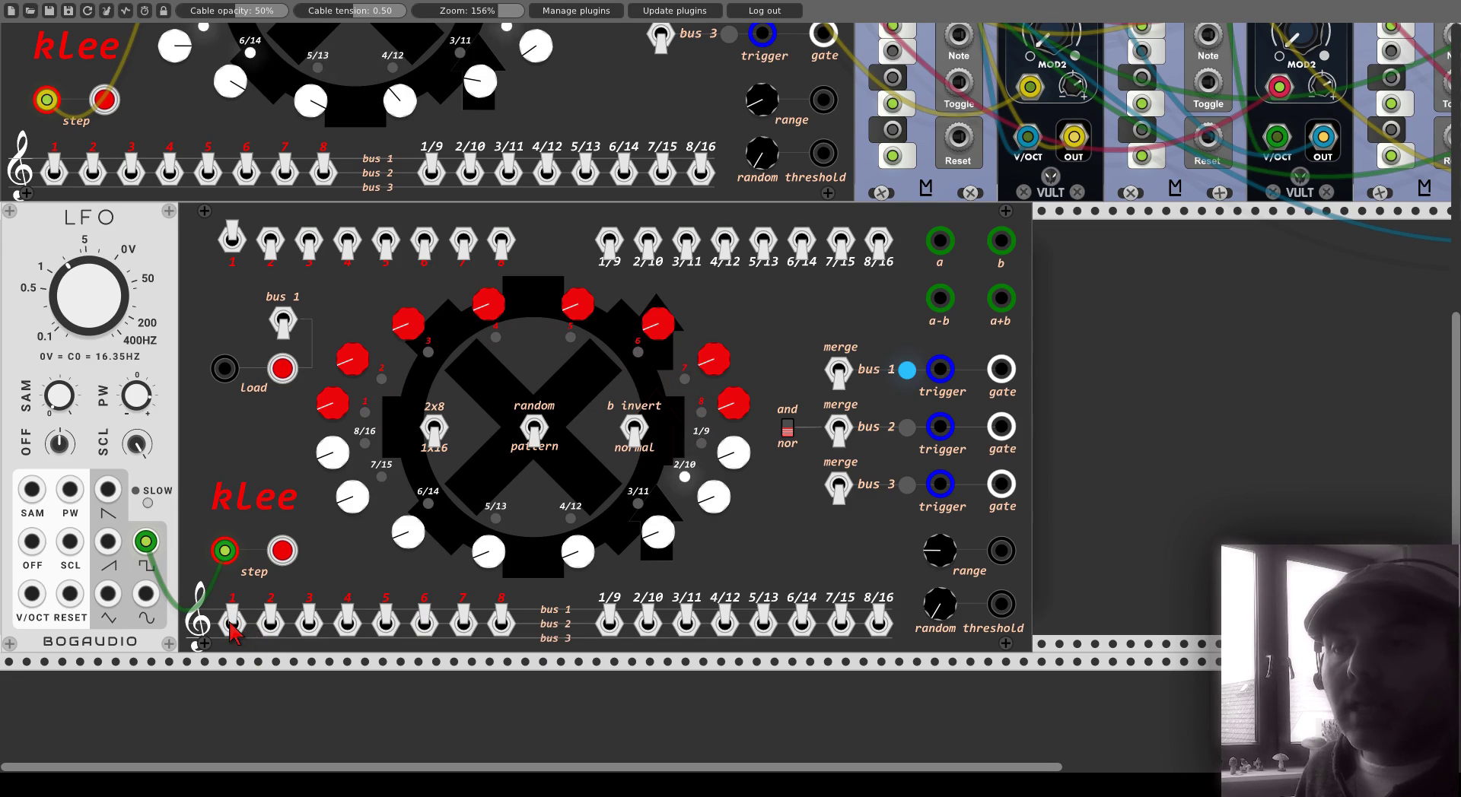
pyautogui.click(270, 625)
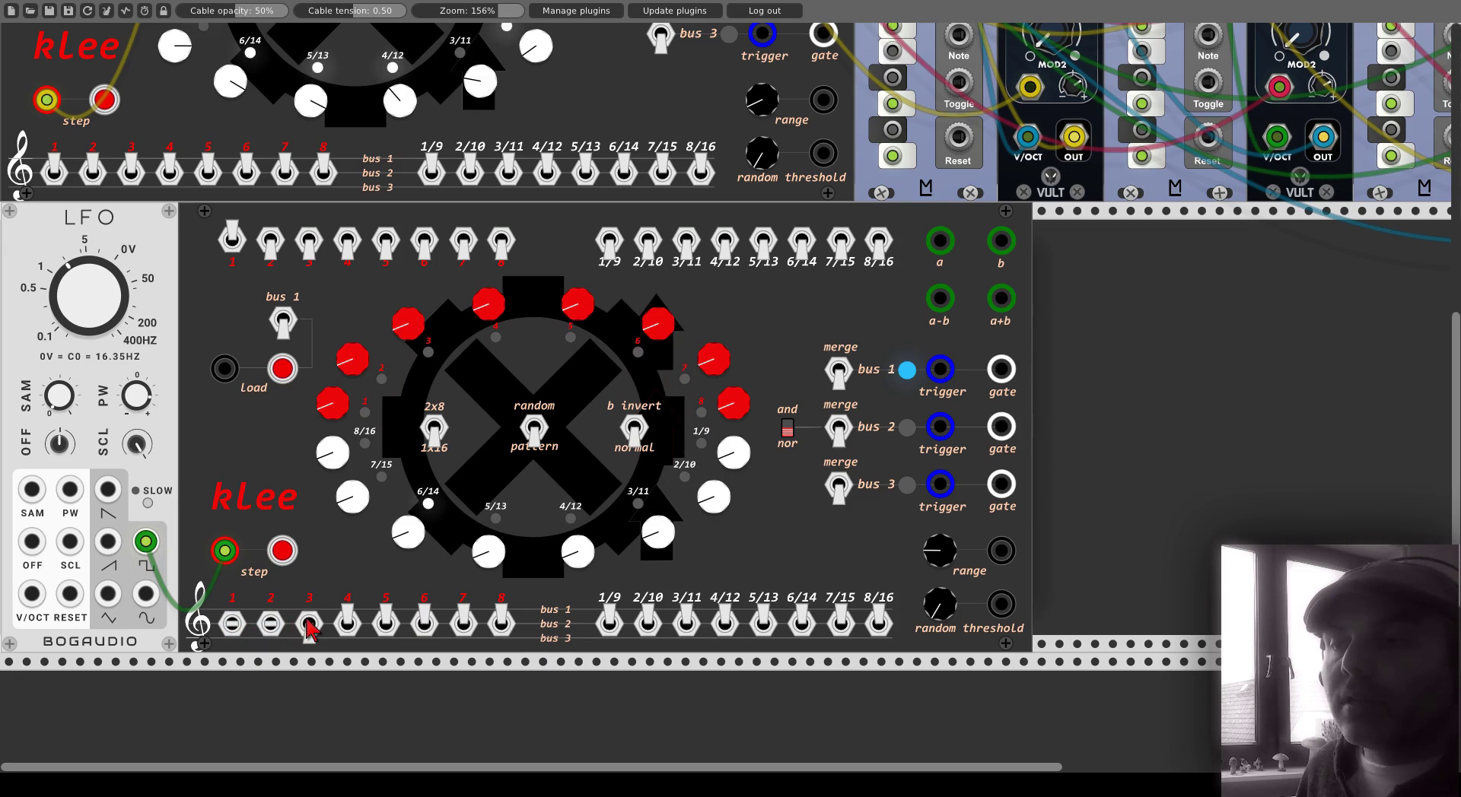
pyautogui.click(309, 625)
pyautogui.click(347, 625)
pyautogui.click(385, 625)
pyautogui.click(423, 625)
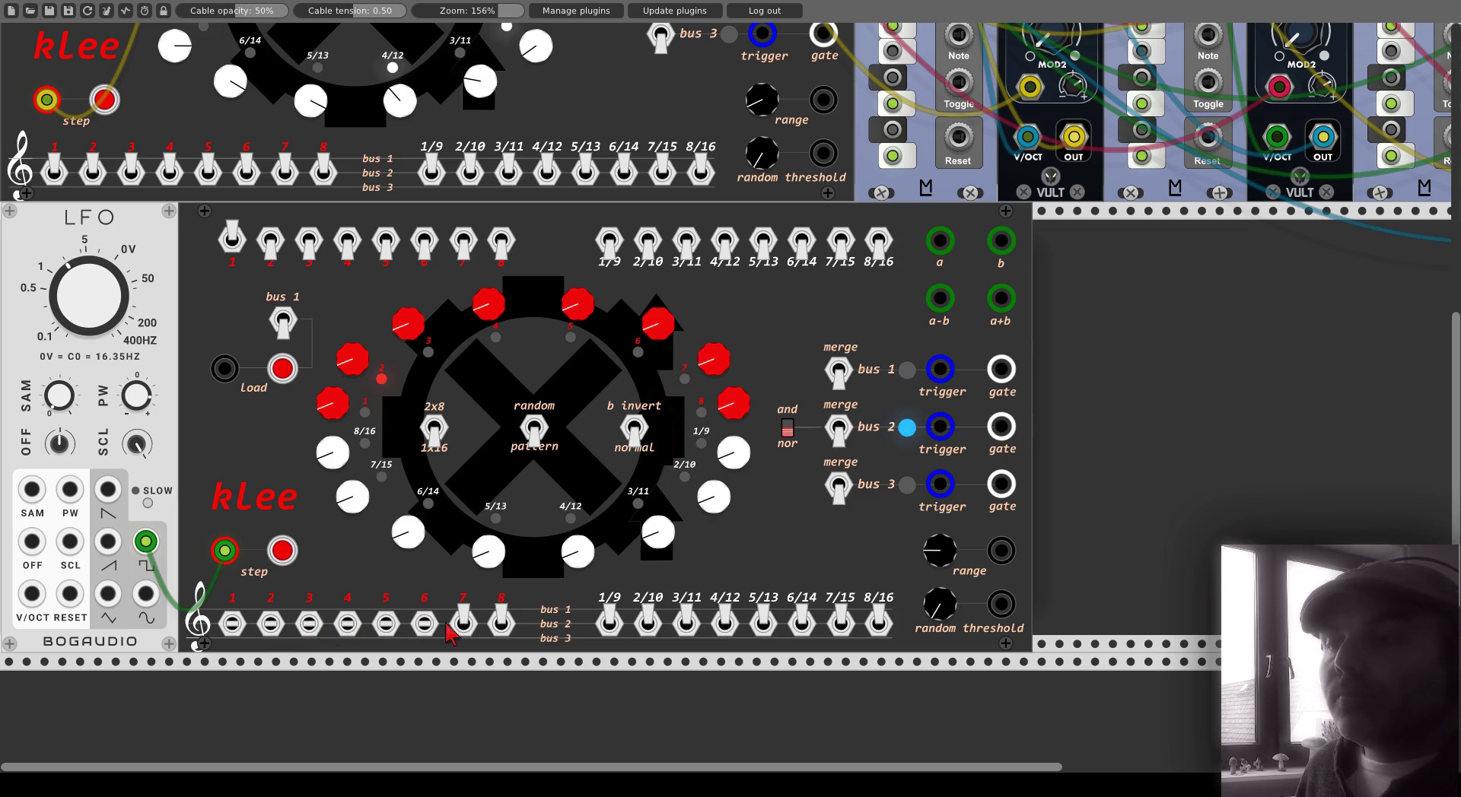
pyautogui.click(463, 625)
pyautogui.click(501, 626)
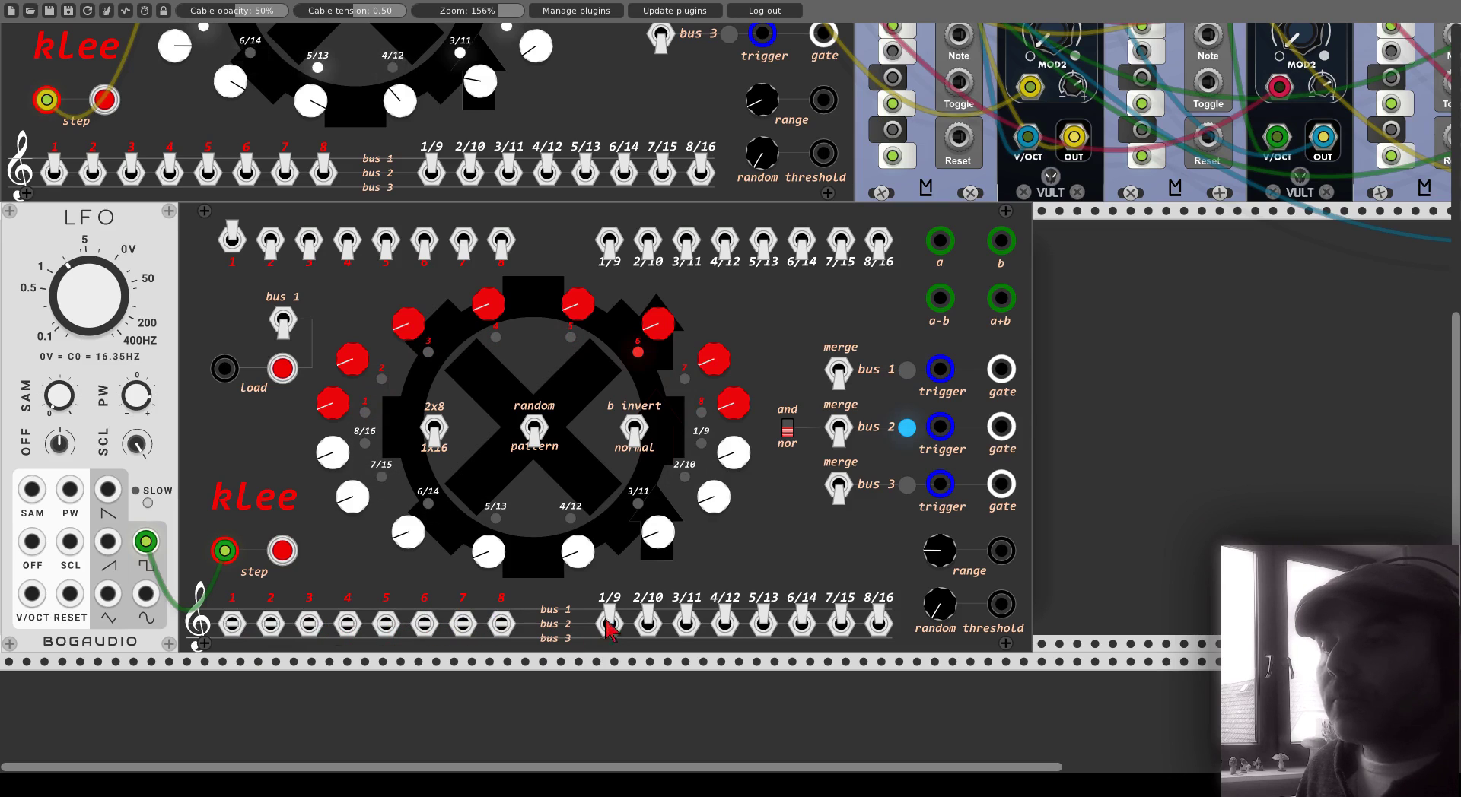
# - Assign steps 1/9 through 8/16 of the second Klee to bus 2 as well
pyautogui.click(609, 625)
pyautogui.click(648, 625)
pyautogui.click(686, 626)
pyautogui.click(724, 625)
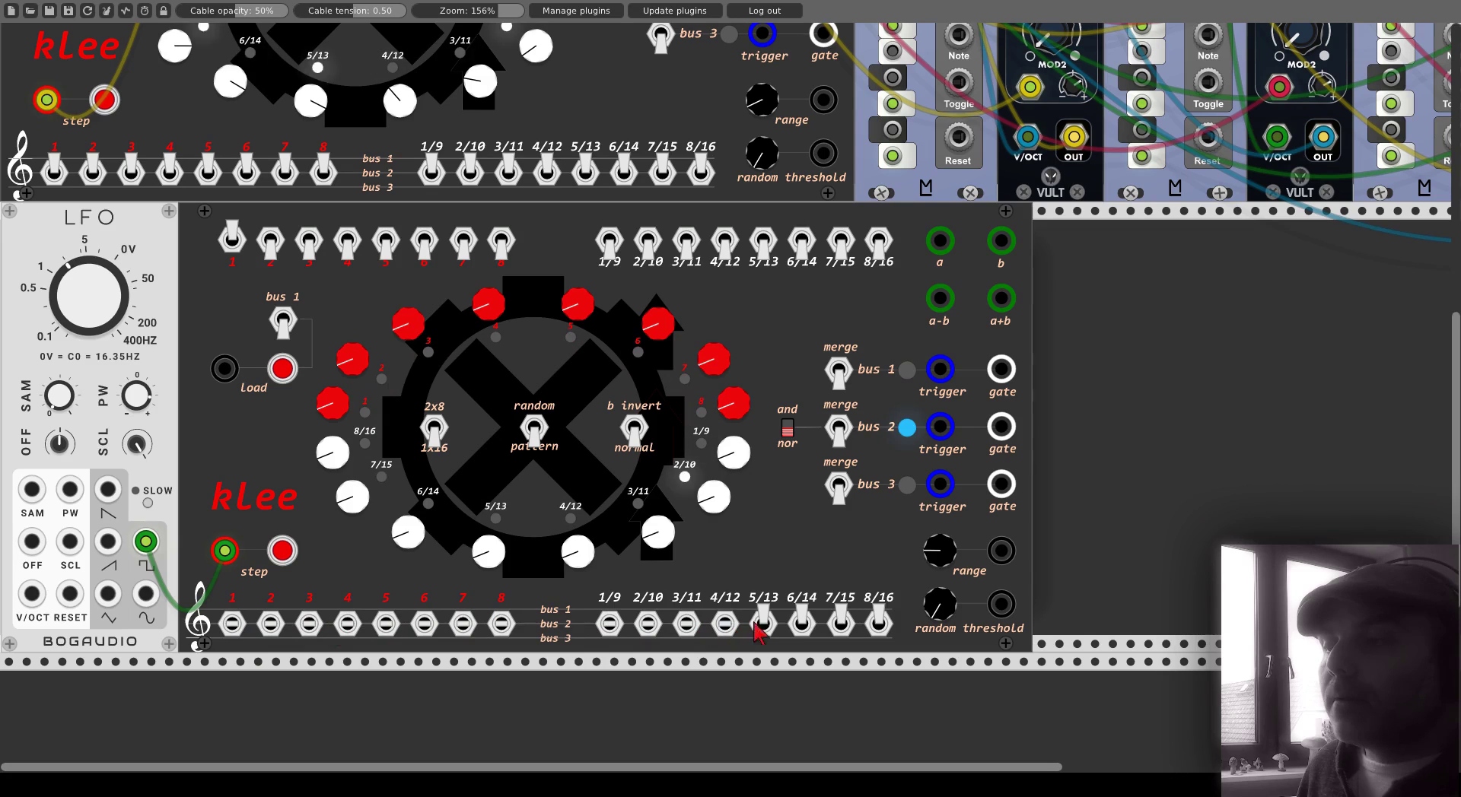
pyautogui.click(763, 625)
pyautogui.click(801, 625)
pyautogui.click(840, 625)
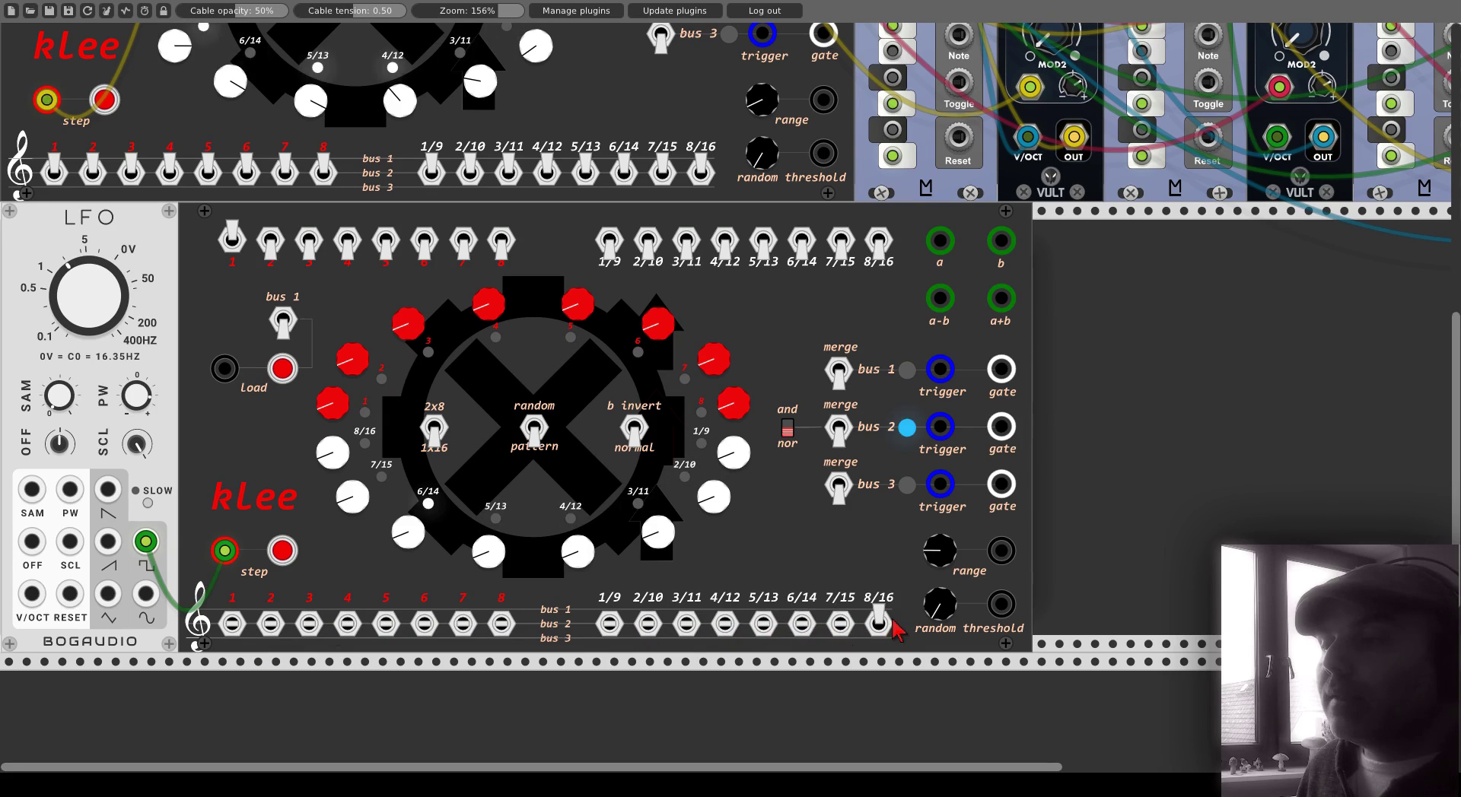
pyautogui.click(878, 625)
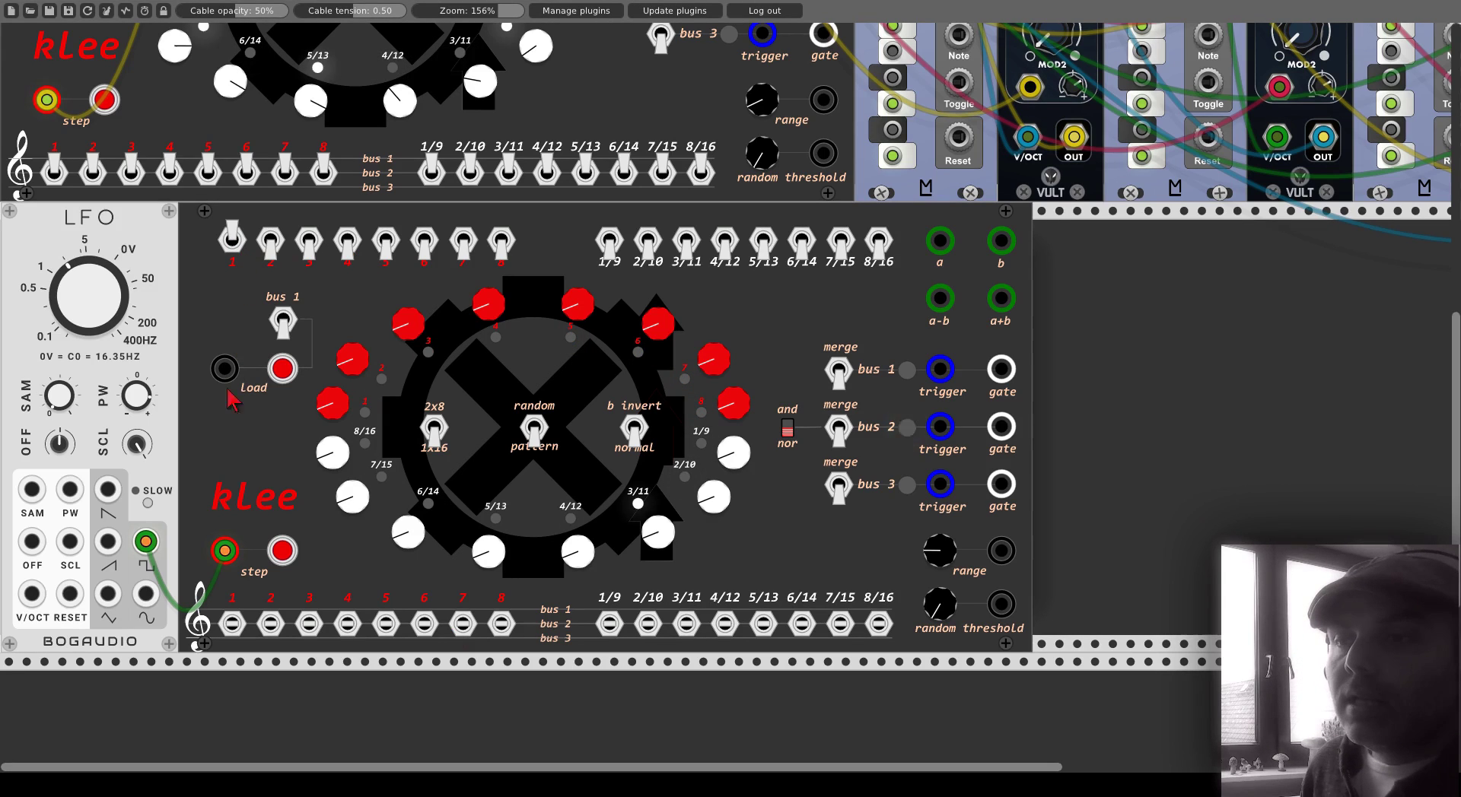
# - Assign step 2 of the second Klee to bus 1 and unplug the LFO cable from its step input
pyautogui.click(270, 622)
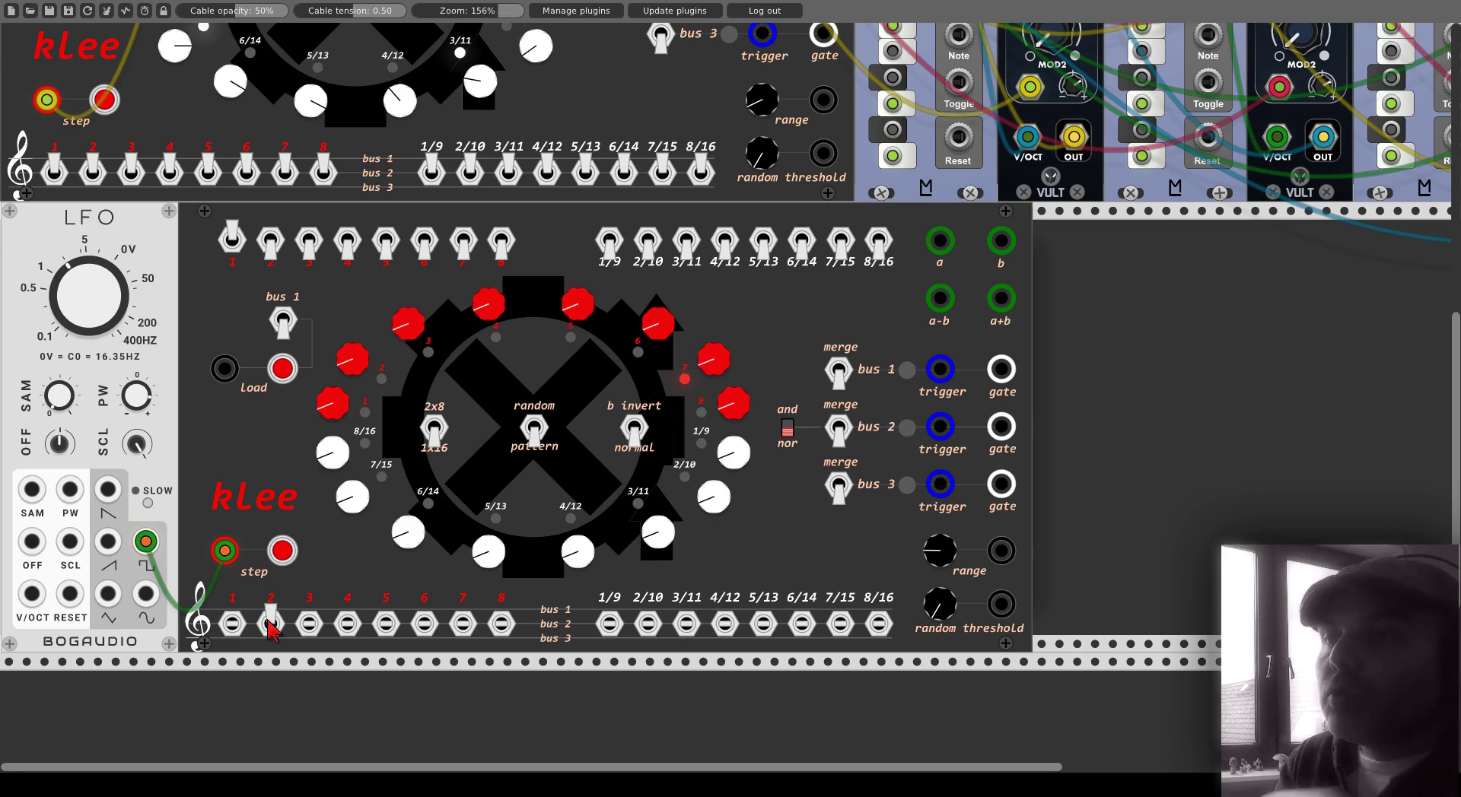
pyautogui.moveTo(224, 550); pyautogui.dragTo(224, 562)
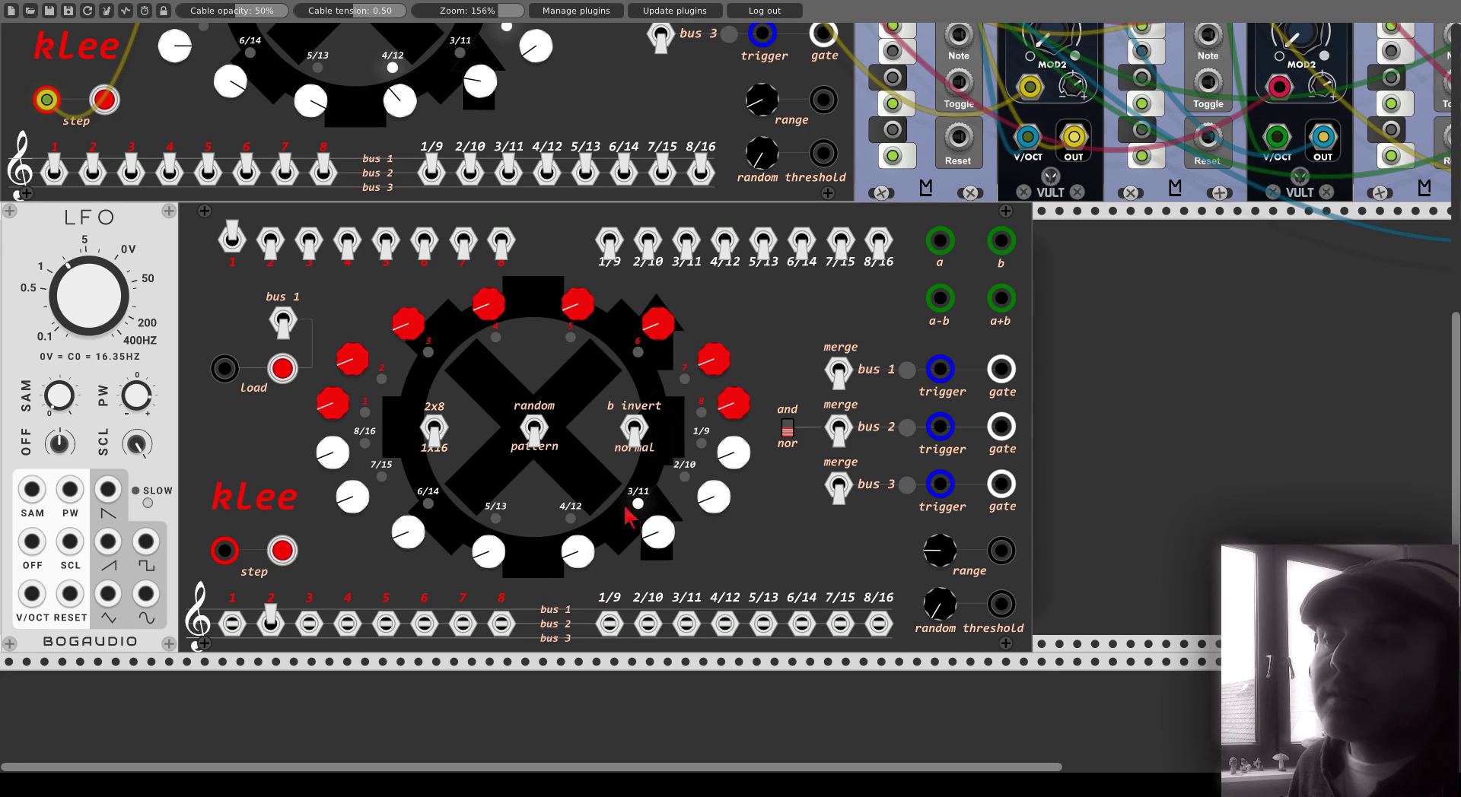
# - Advance the second Klee manually, one step at a time, until step 2 is active
pyautogui.click(283, 548)
pyautogui.click(284, 550)
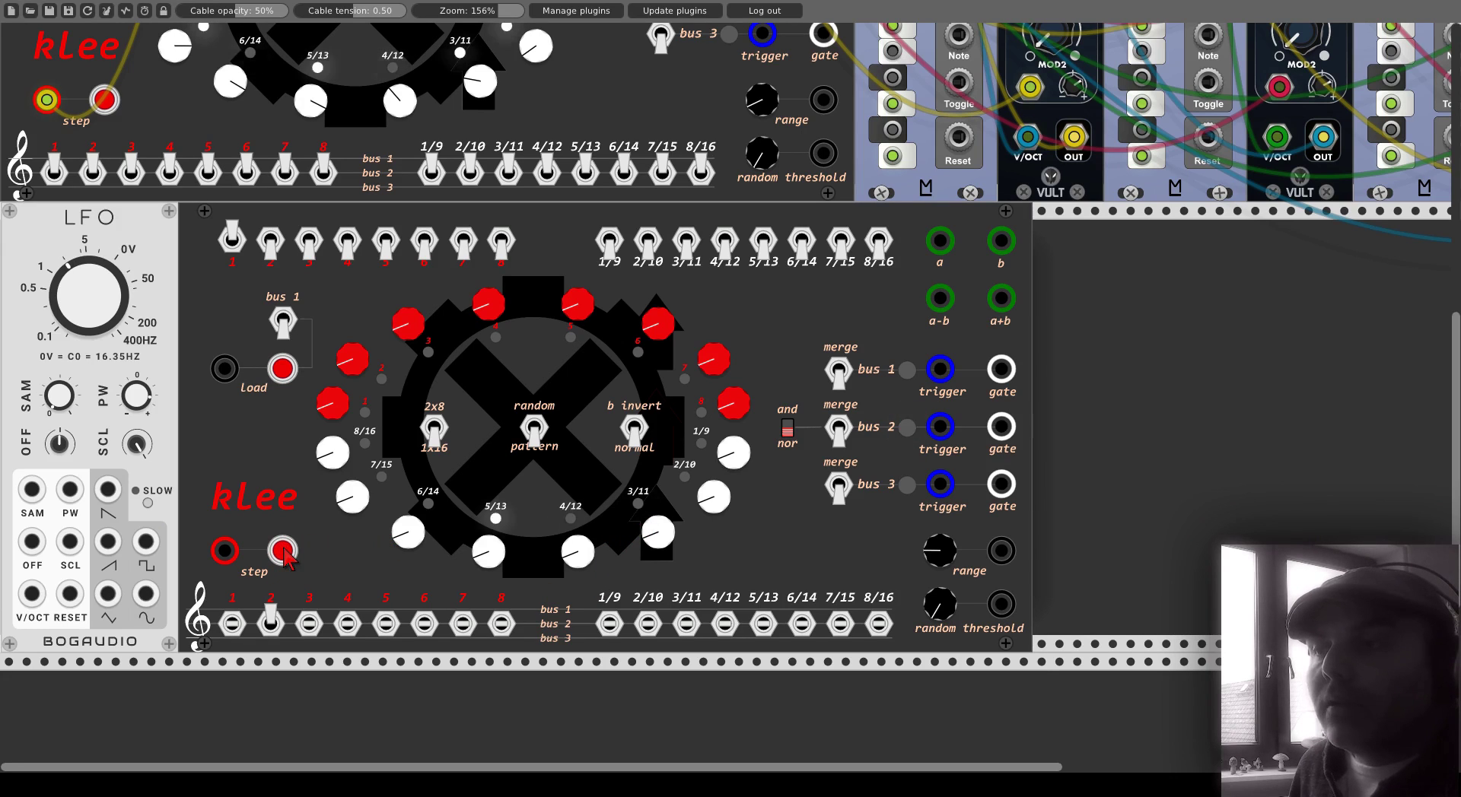
pyautogui.click(286, 554)
pyautogui.click(285, 552)
pyautogui.click(284, 552)
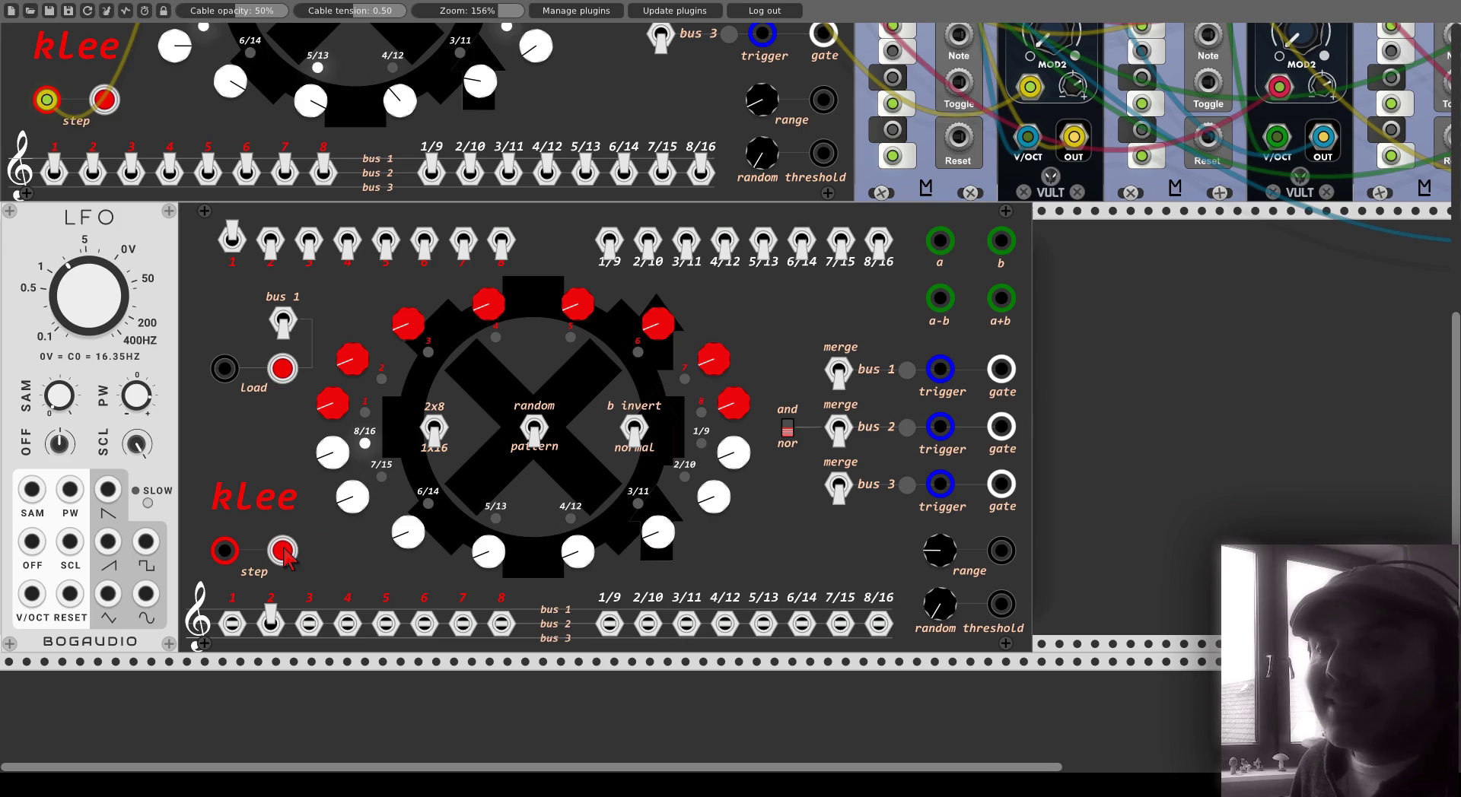
pyautogui.click(285, 552)
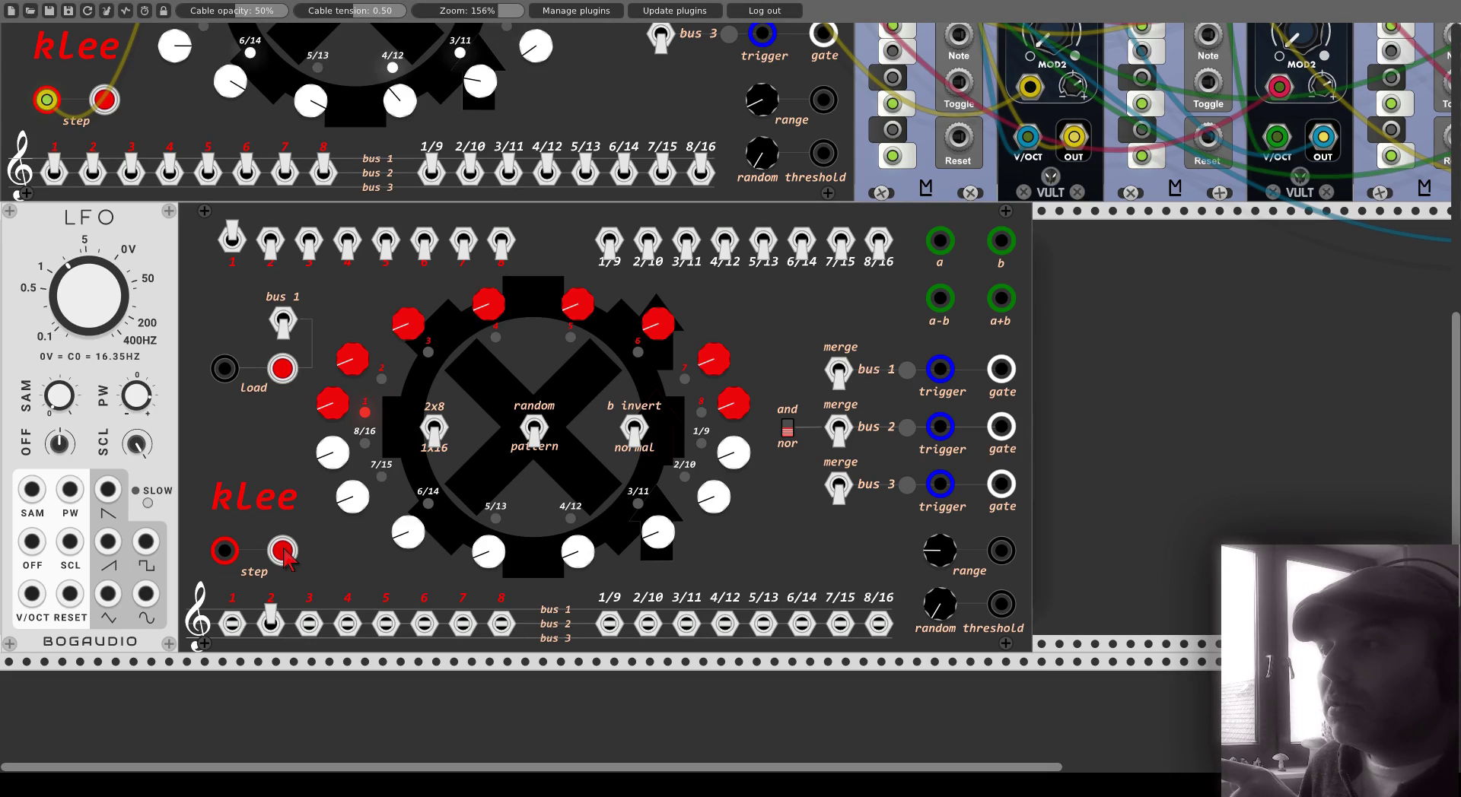
pyautogui.click(284, 551)
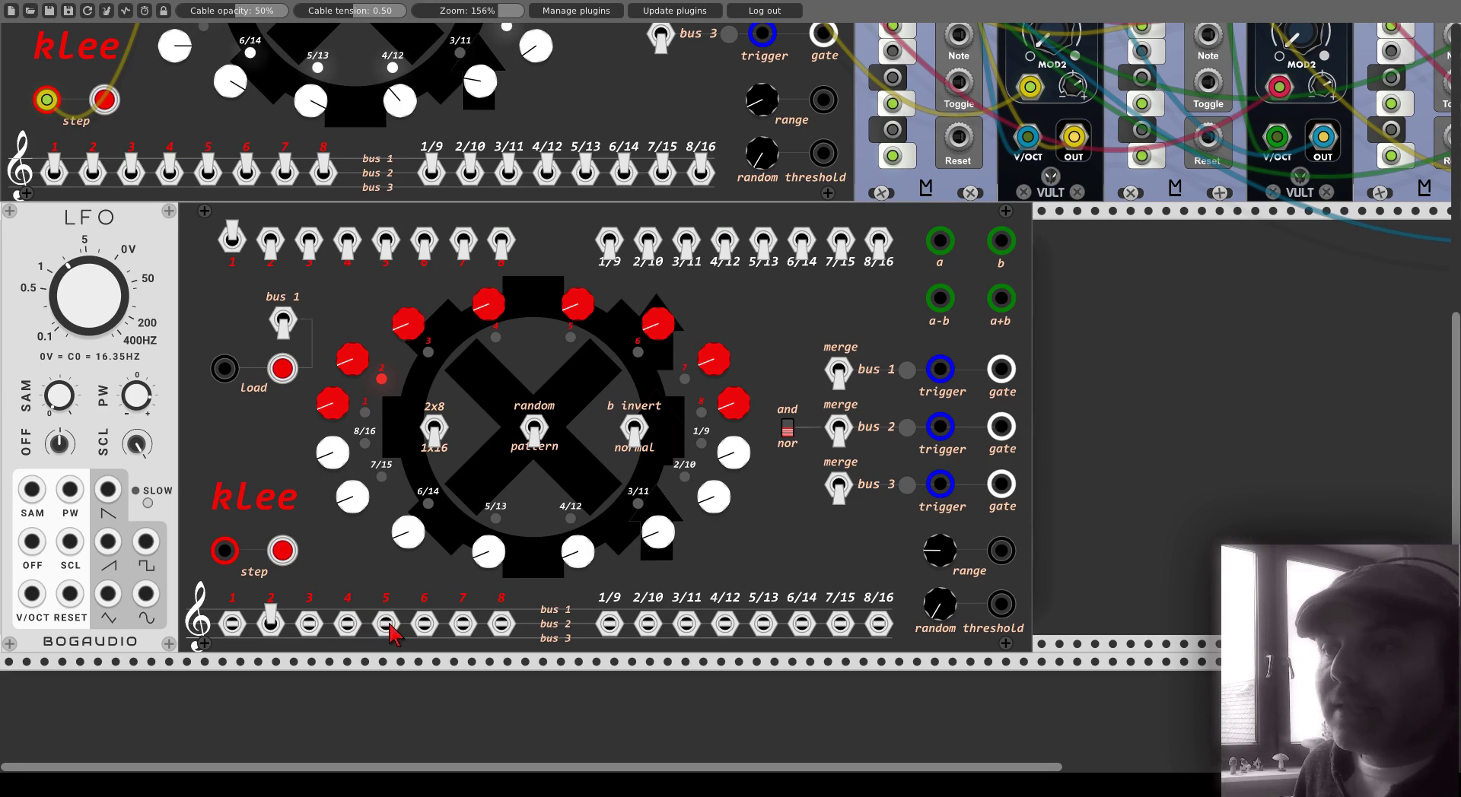
# - Assign steps 5, 8 and 4/12 to bus 1 and advance the second Klee manually to step 4/12
pyautogui.click(500, 623)
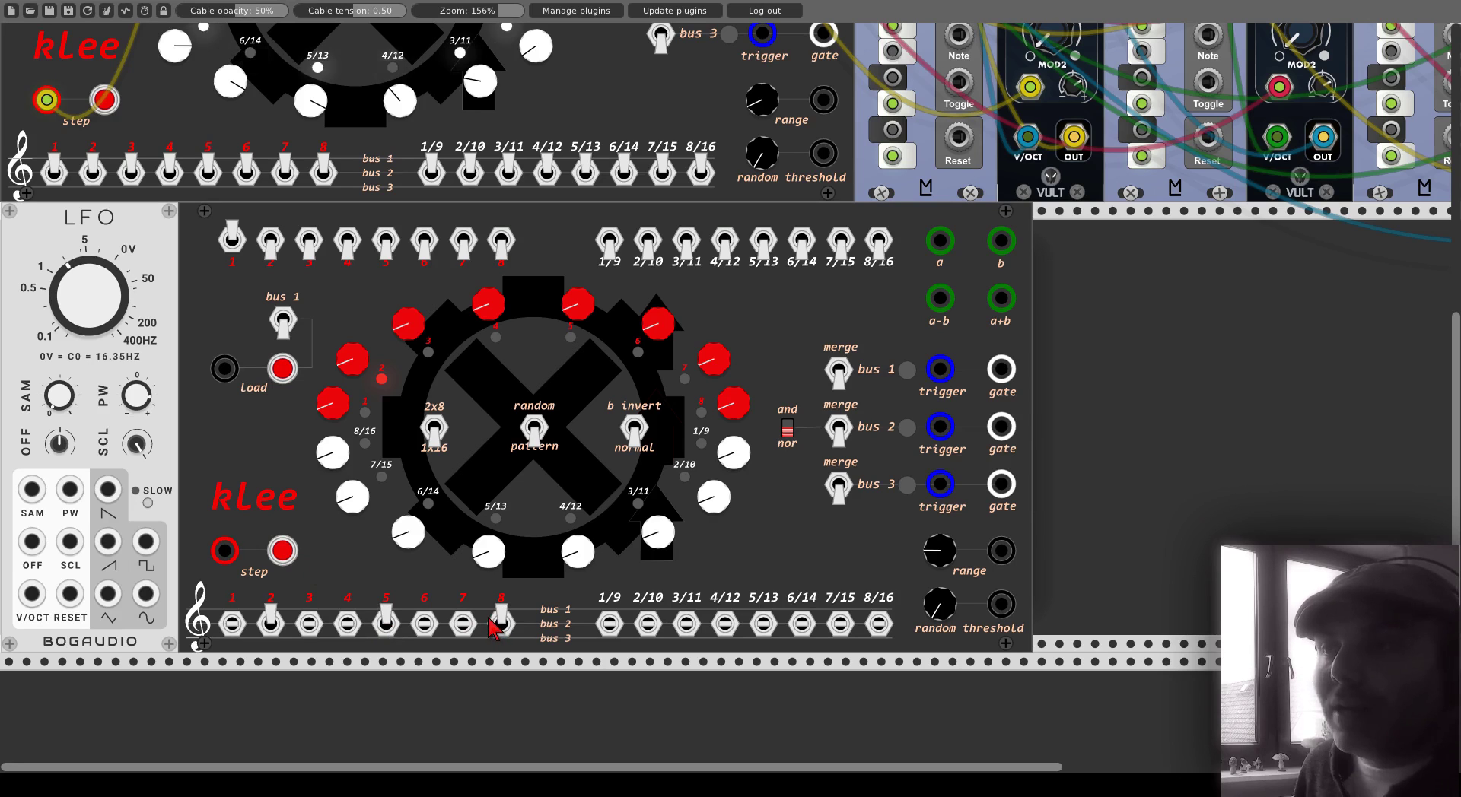
pyautogui.click(724, 626)
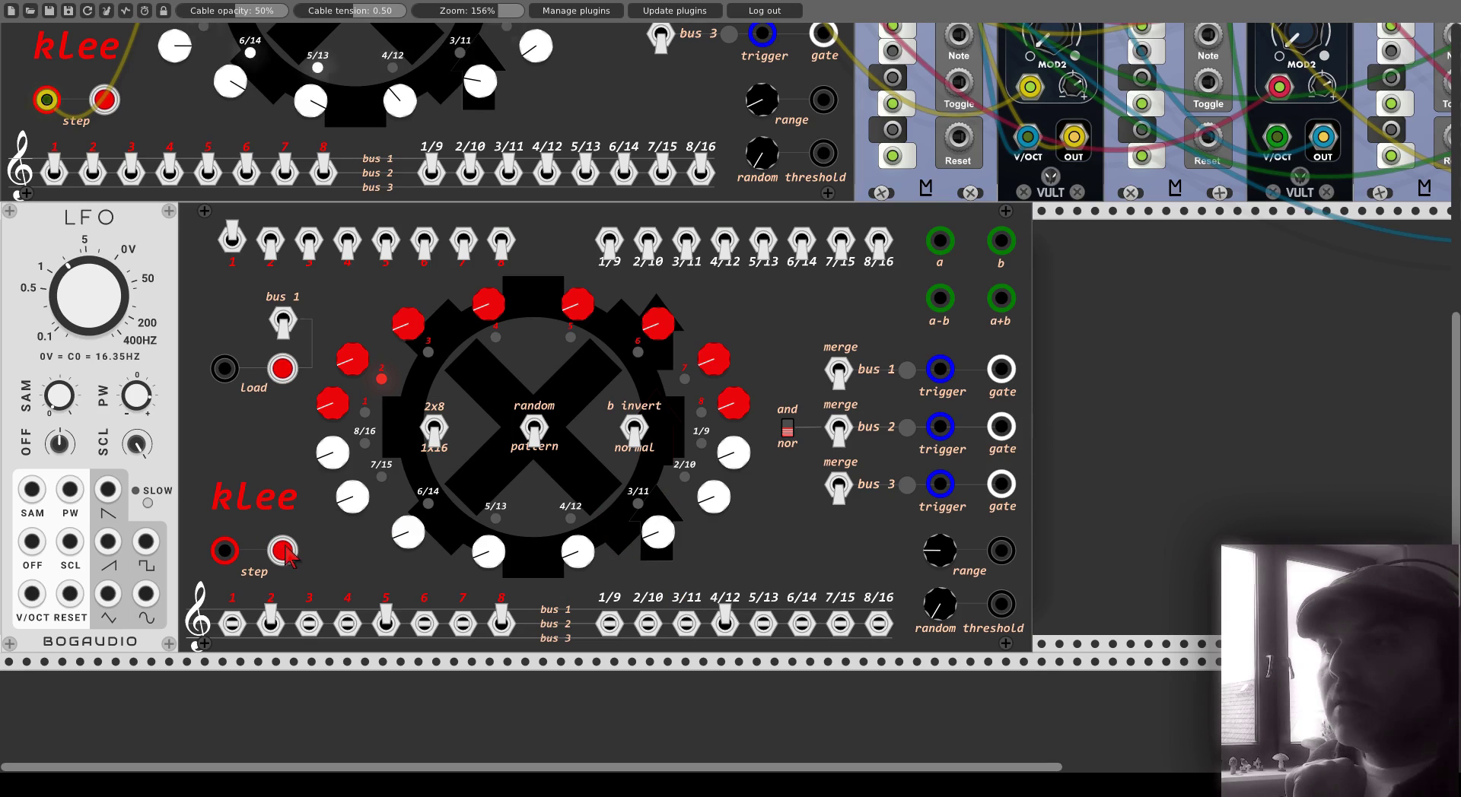
pyautogui.click(285, 551)
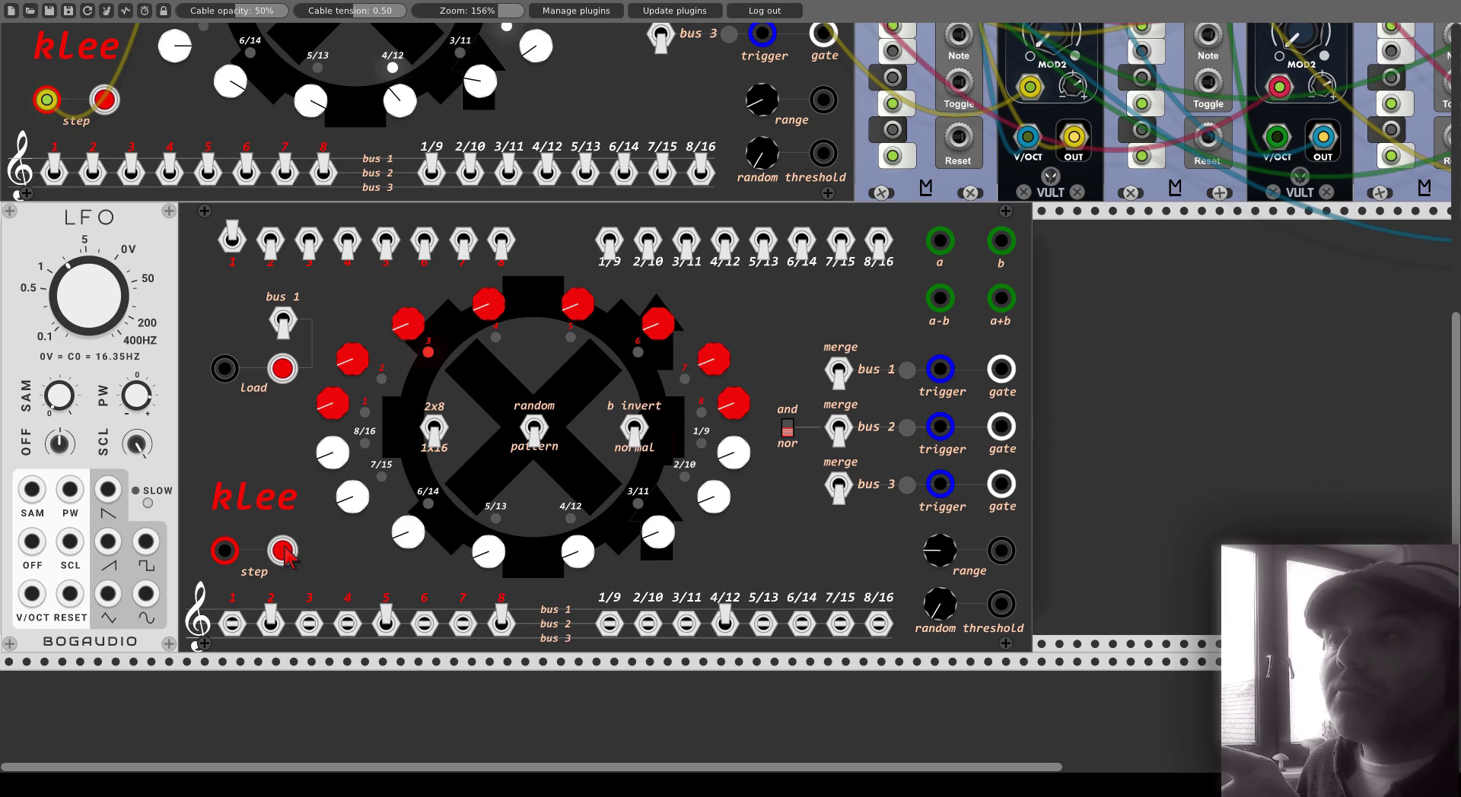
pyautogui.click(285, 552)
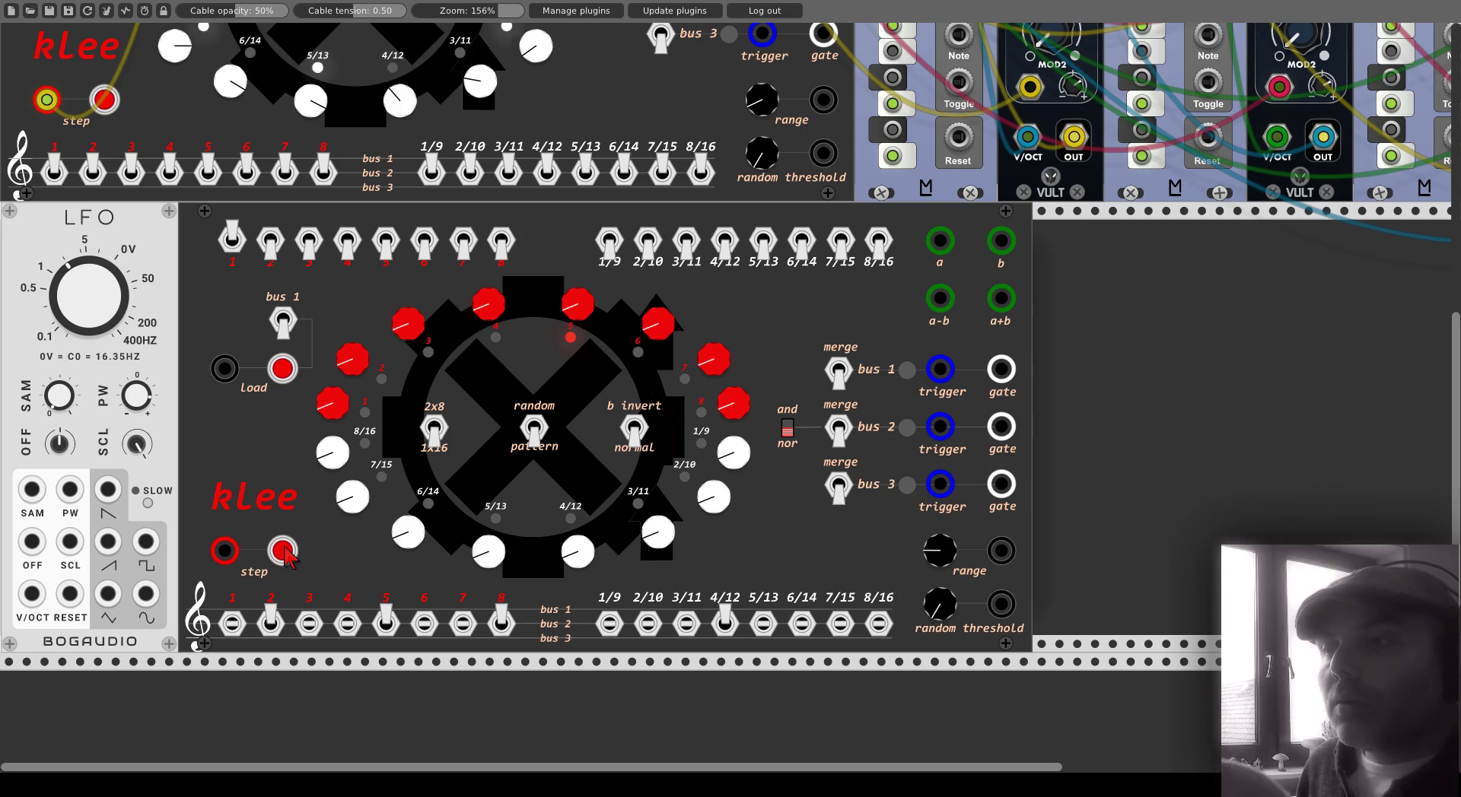
pyautogui.click(284, 552)
pyautogui.click(284, 551)
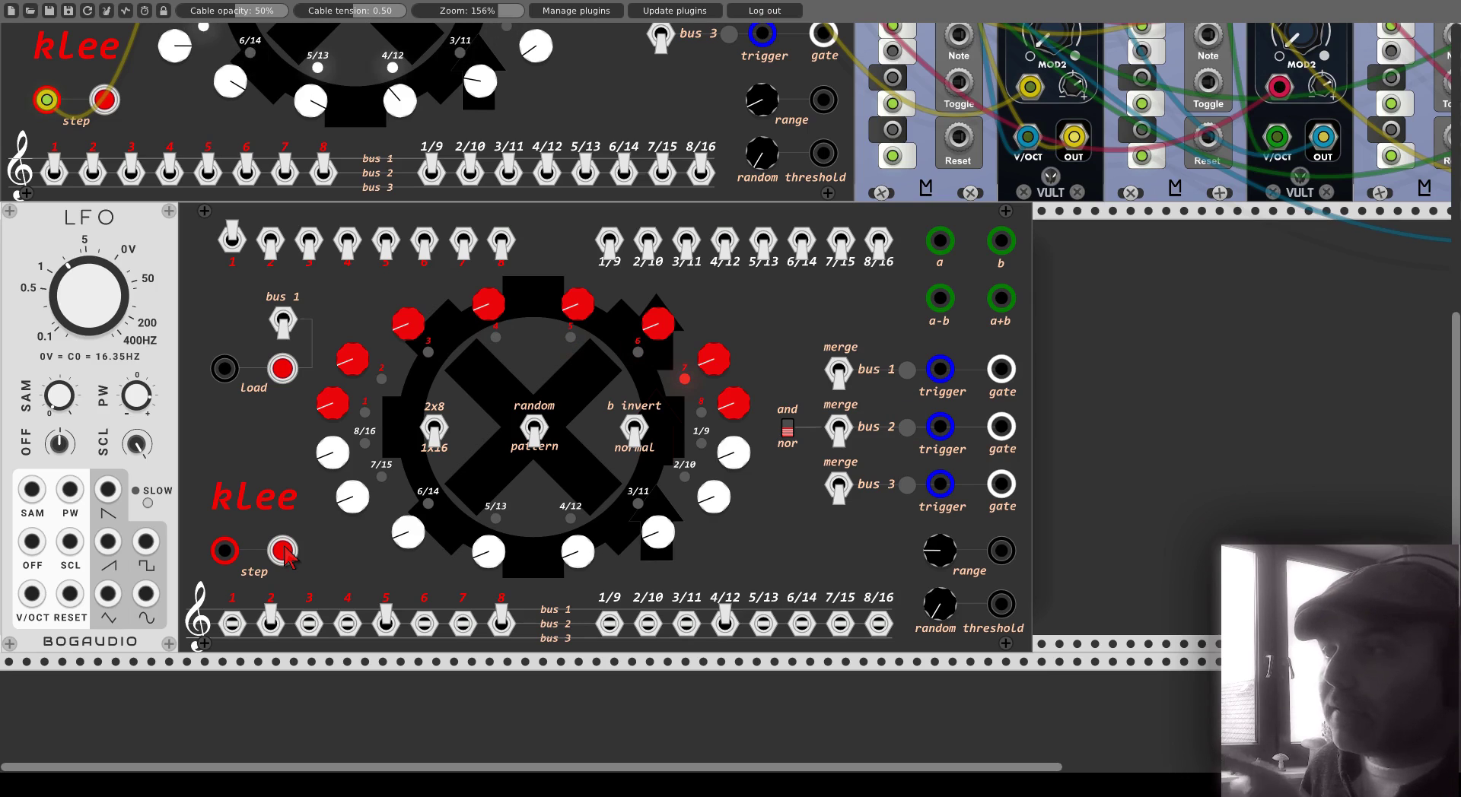
pyautogui.click(284, 552)
pyautogui.click(285, 551)
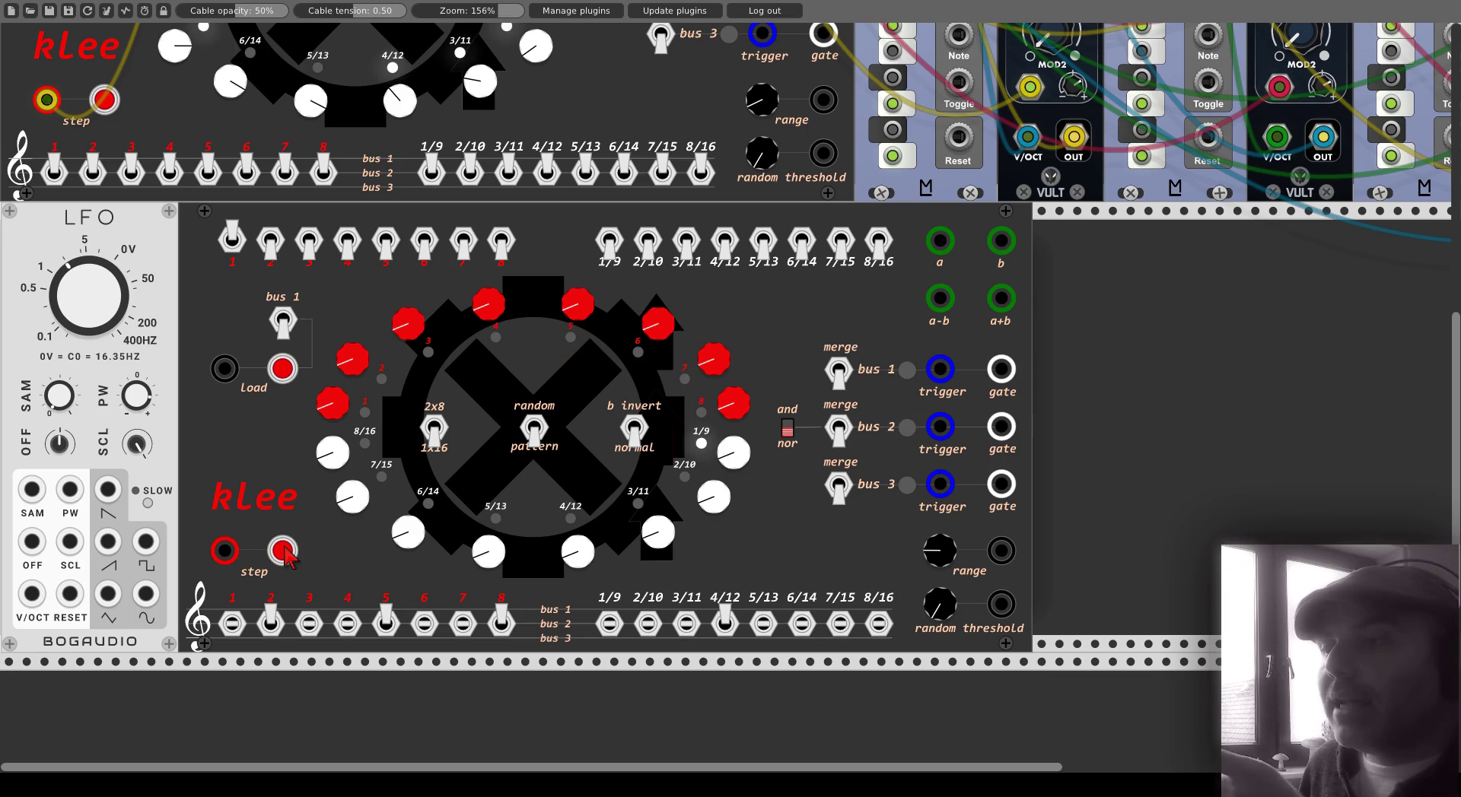
pyautogui.click(284, 551)
pyautogui.click(284, 552)
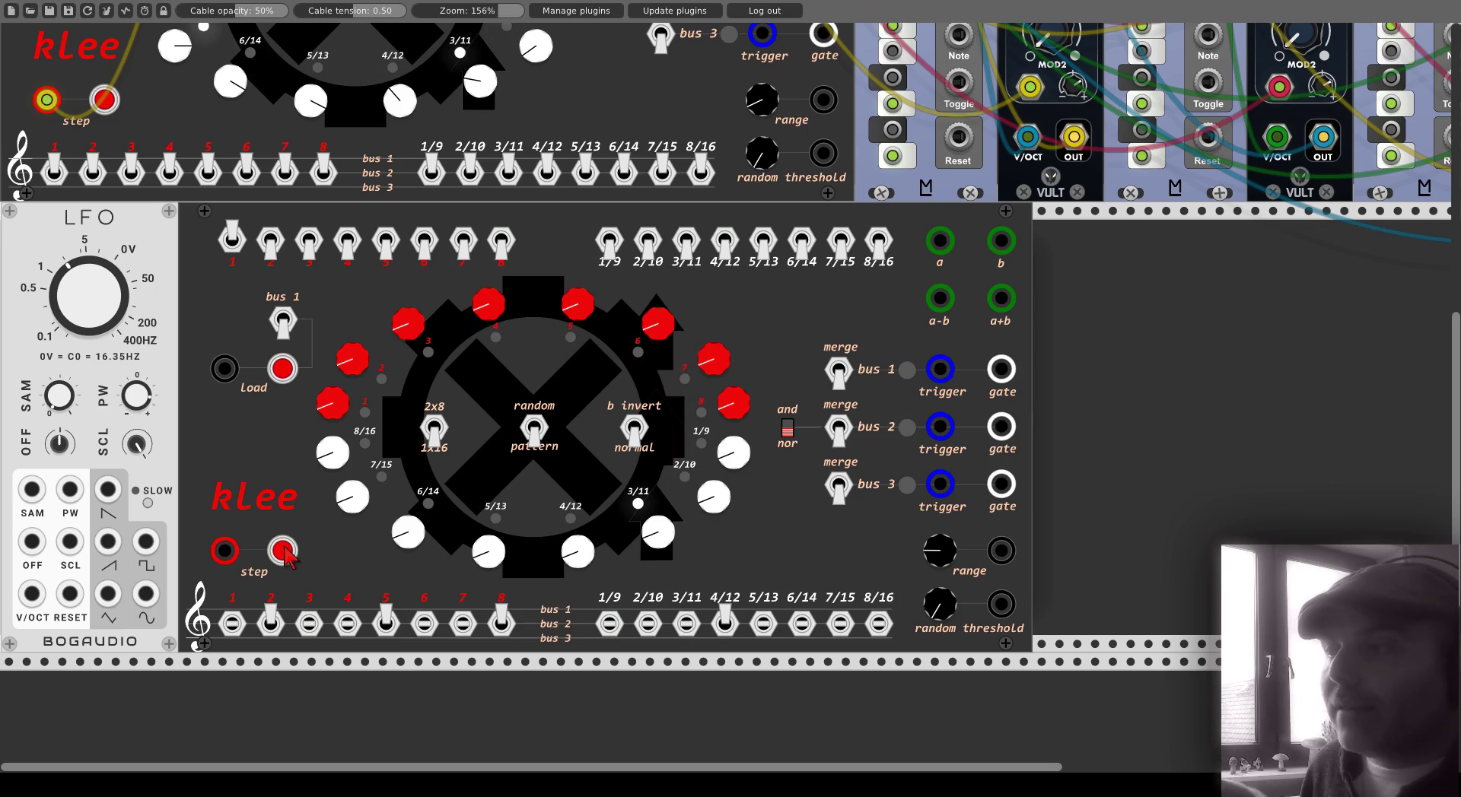
pyautogui.click(284, 550)
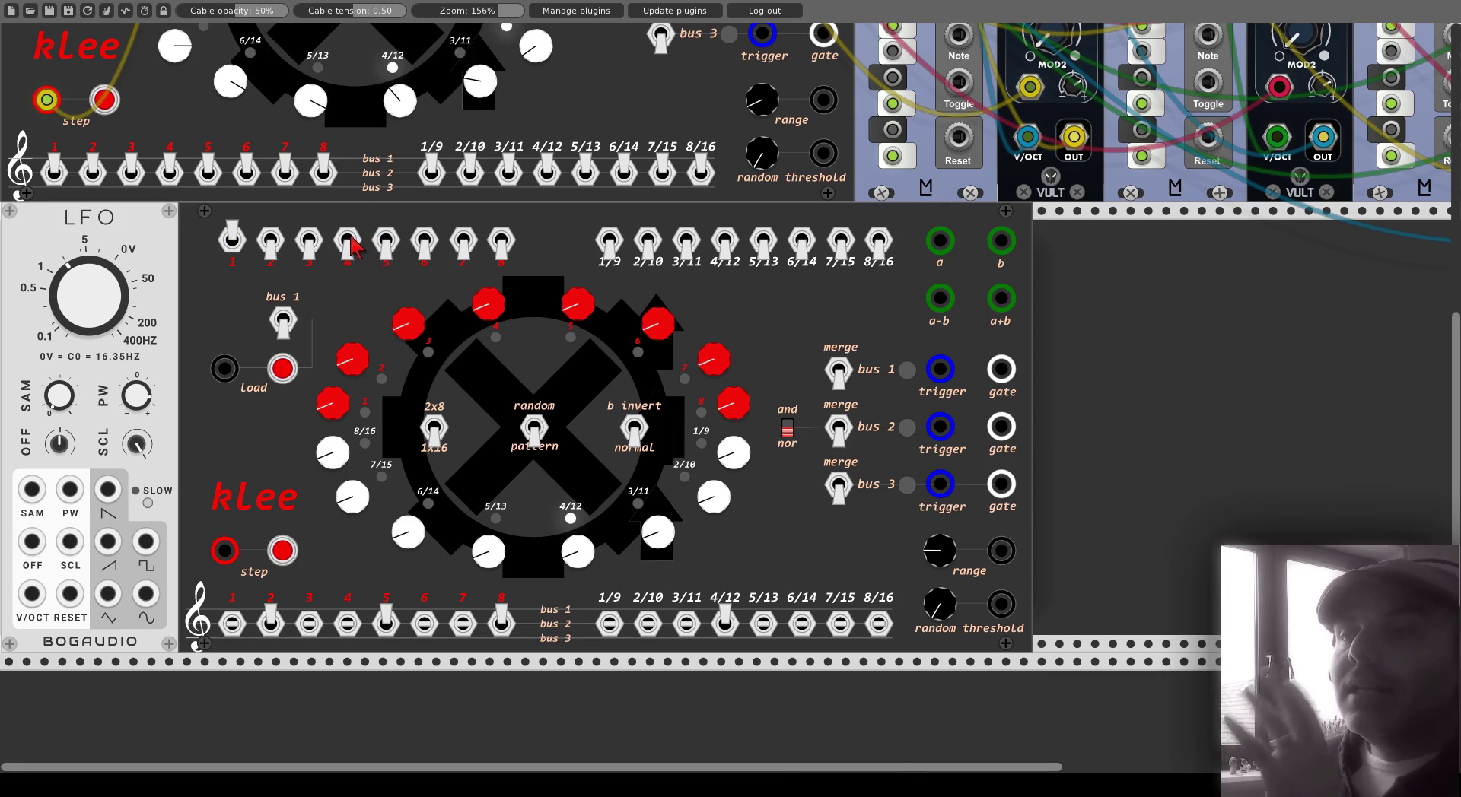
# - Enable steps 5, 8, 1/9 and 4/12 in the second Klee's pattern row alongside step 1 and load the pattern
pyautogui.click(385, 242)
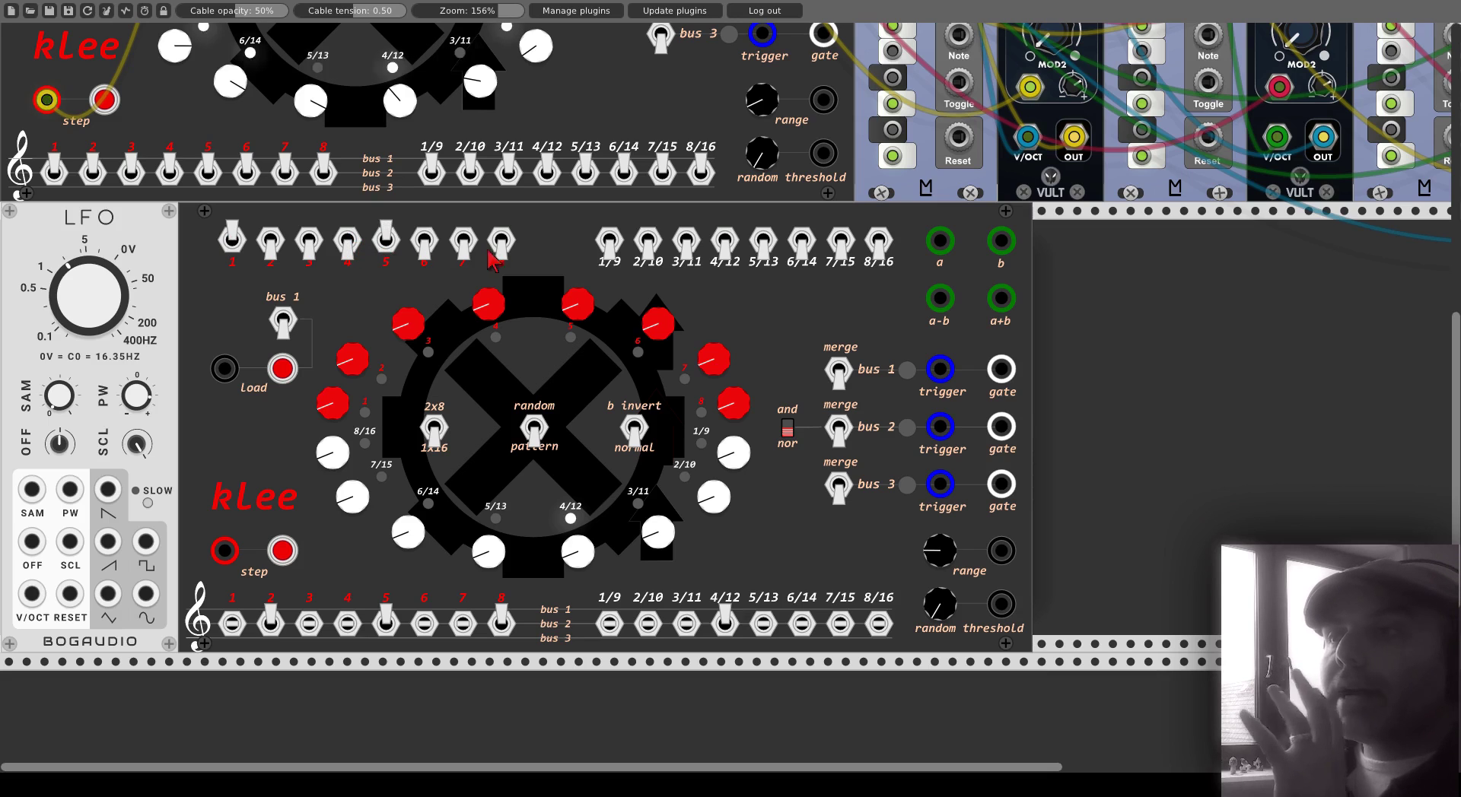
pyautogui.click(499, 243)
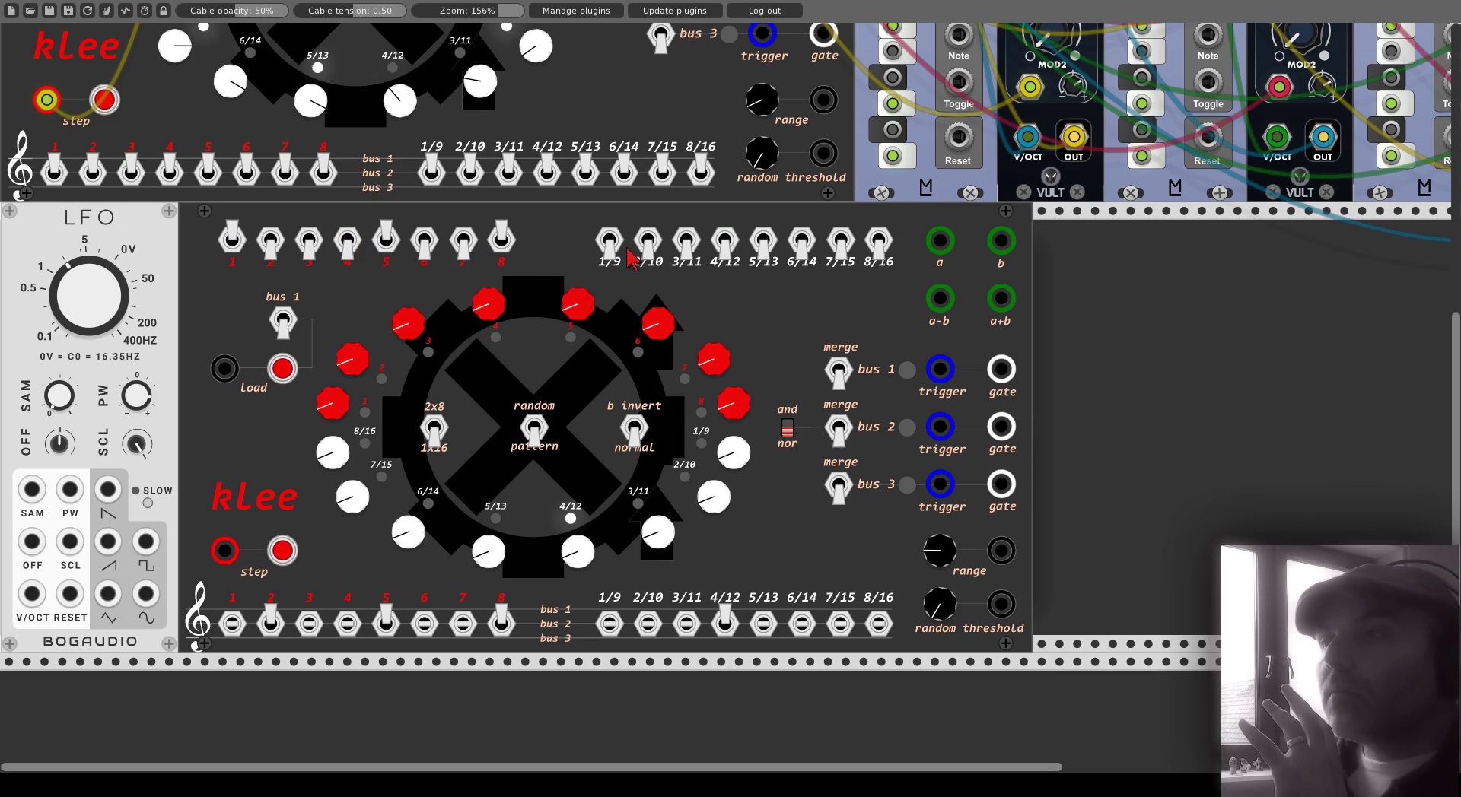
pyautogui.click(725, 242)
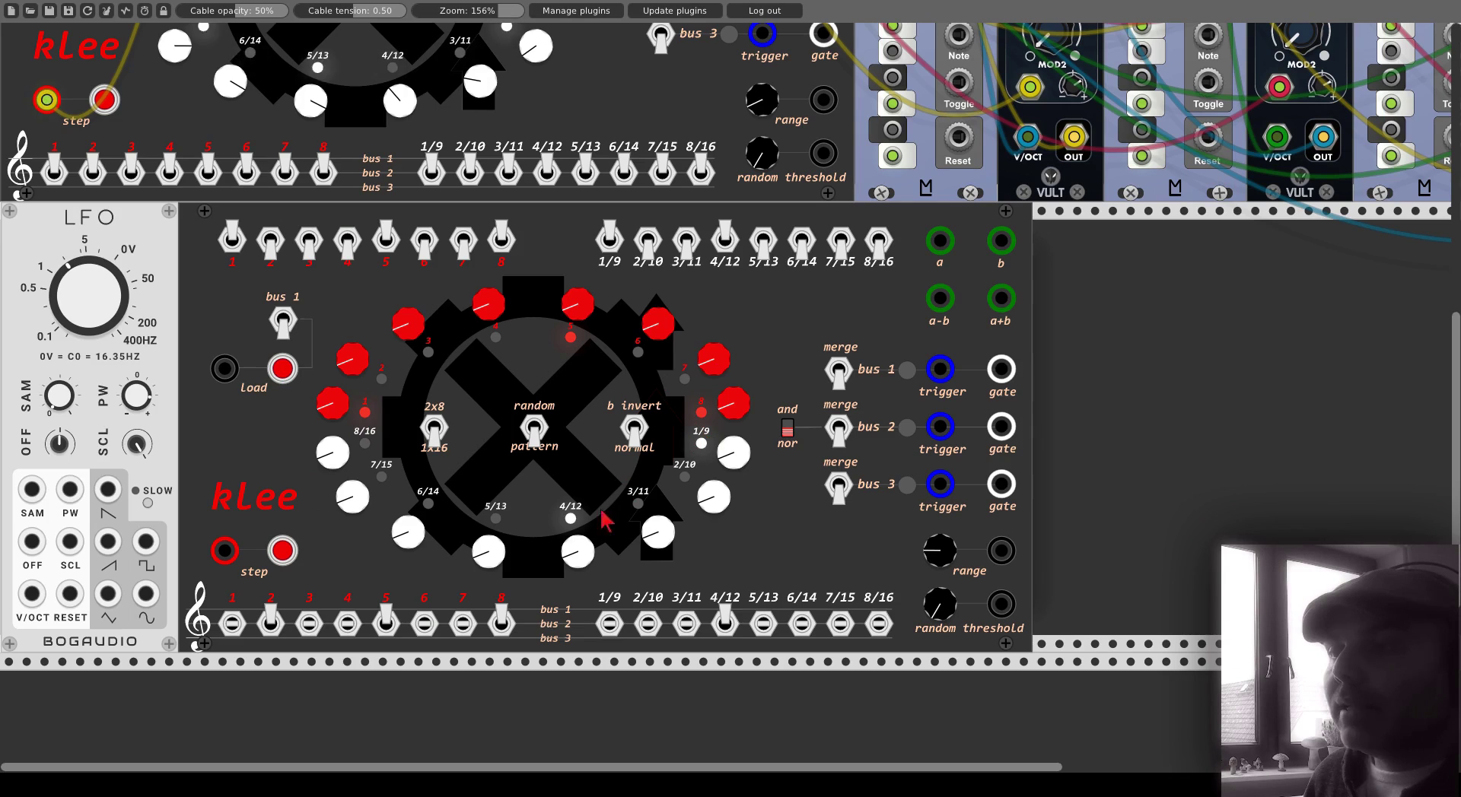
# - Advance the loaded multi-step pattern on the second Klee manually by ten steps
pyautogui.click(272, 556)
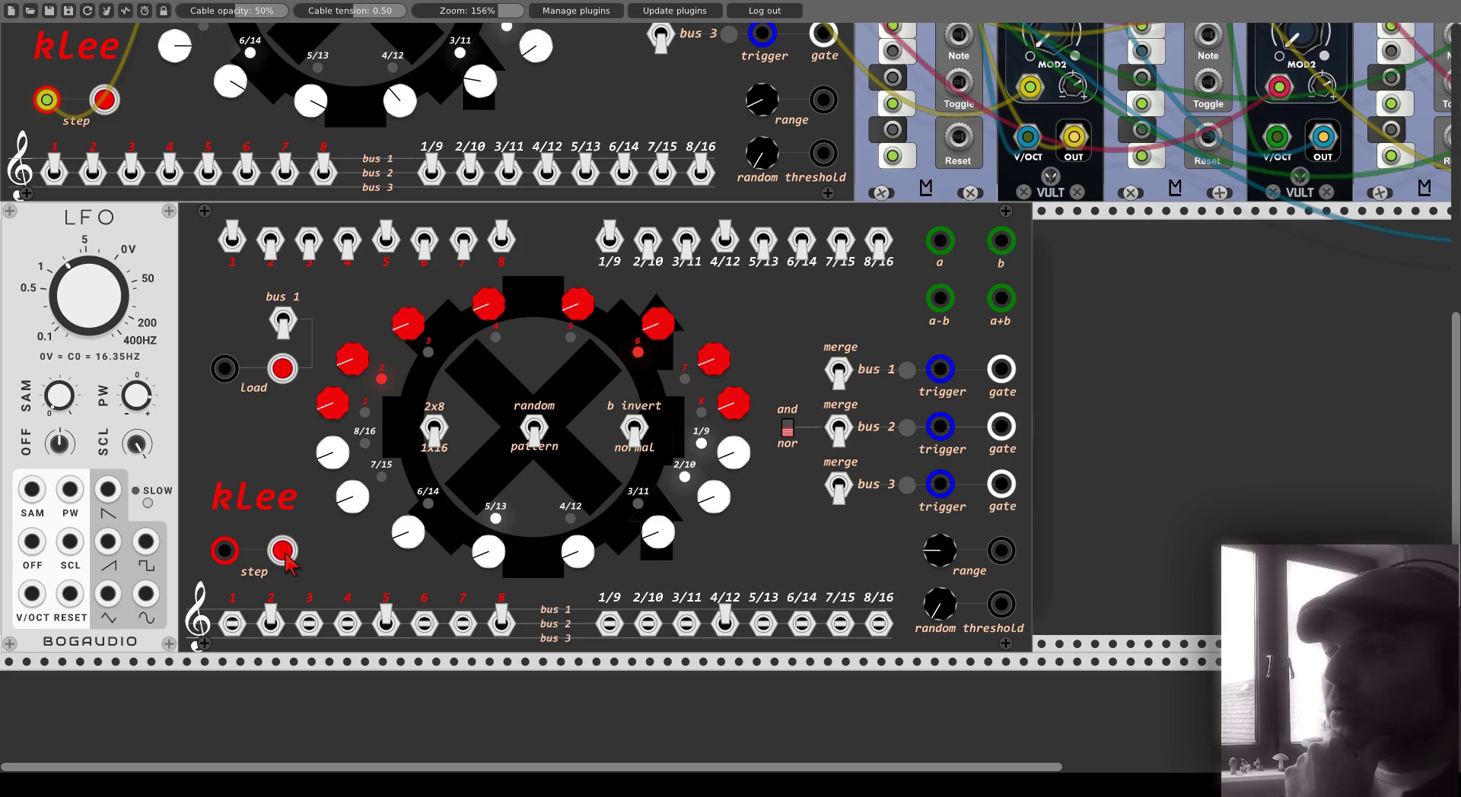
pyautogui.click(286, 555)
pyautogui.click(286, 555)
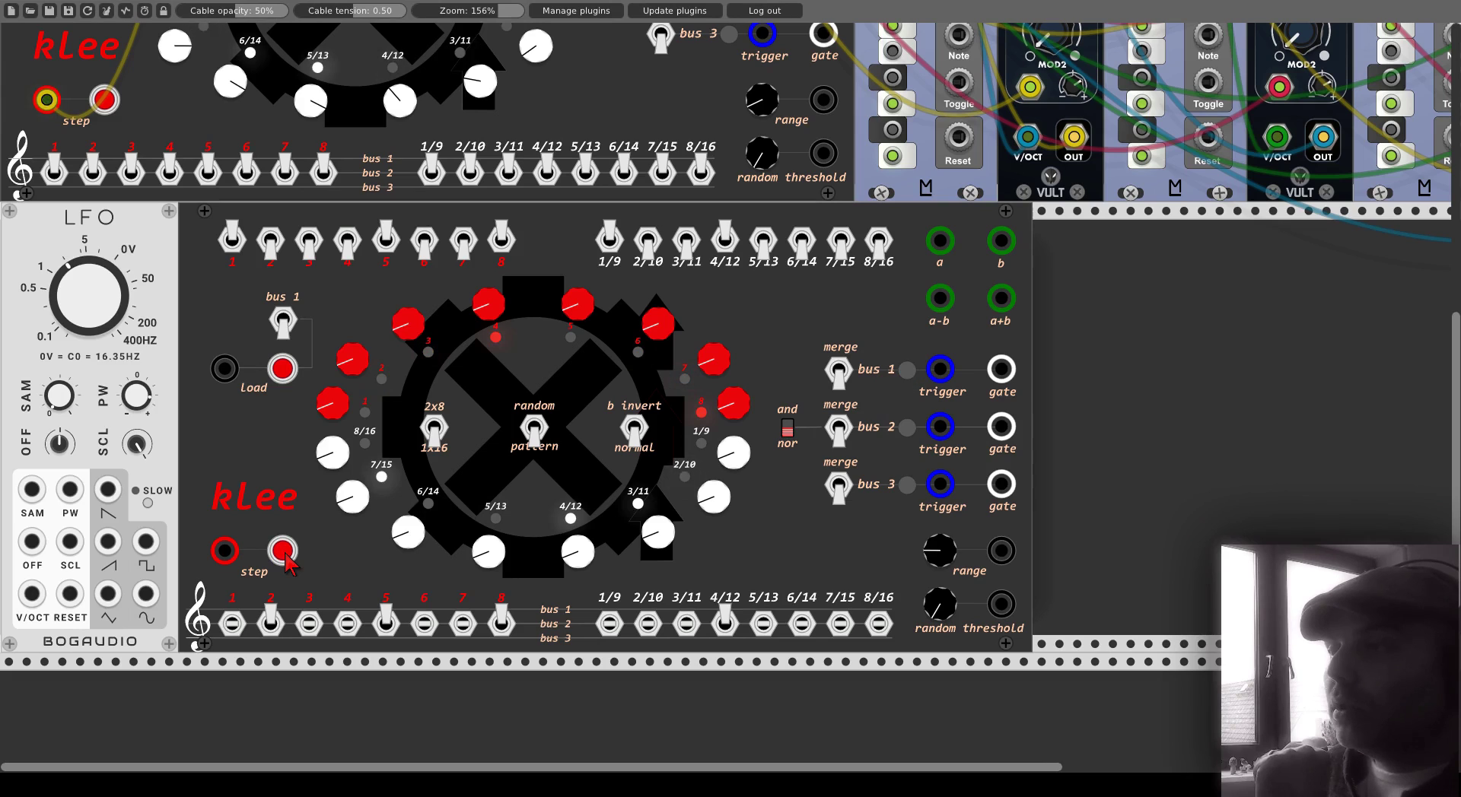
pyautogui.click(286, 555)
pyautogui.click(286, 555)
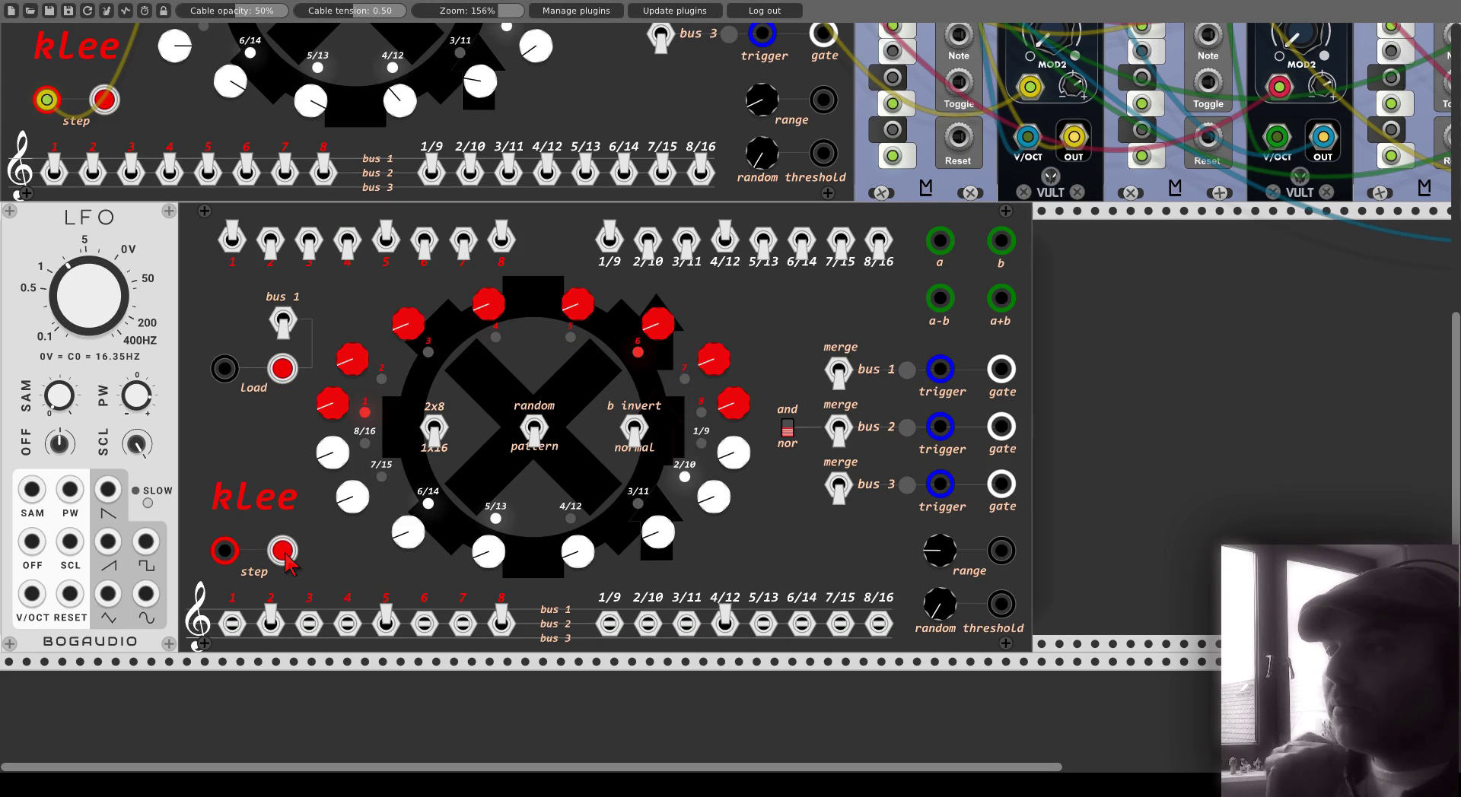
pyautogui.click(286, 554)
pyautogui.click(286, 555)
pyautogui.click(286, 555)
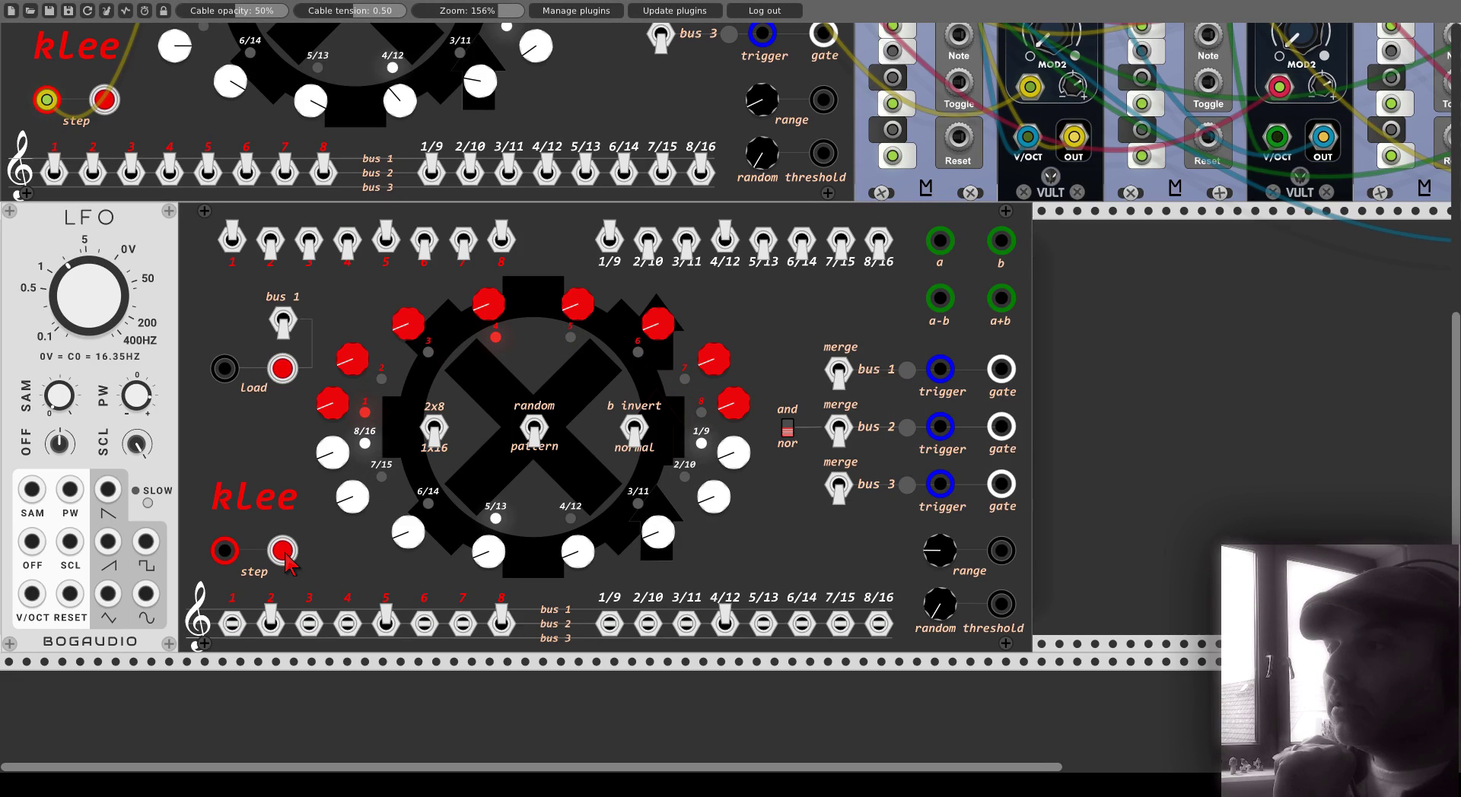
pyautogui.click(286, 555)
pyautogui.click(286, 555)
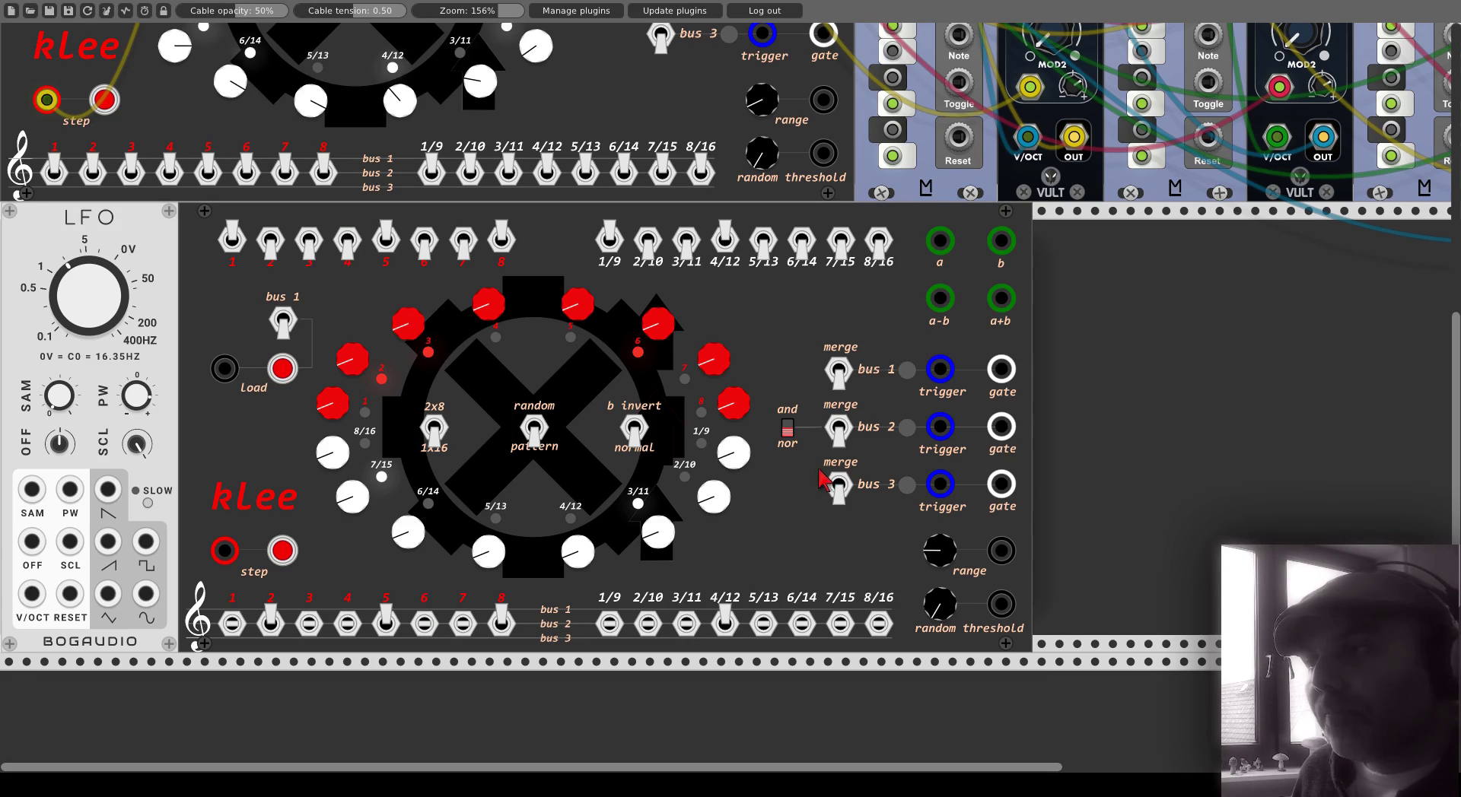
# - Flip the second Klee's and/nor switch and assign steps 1/9, 6/14 and 8/16 to bus 3
pyautogui.click(791, 437)
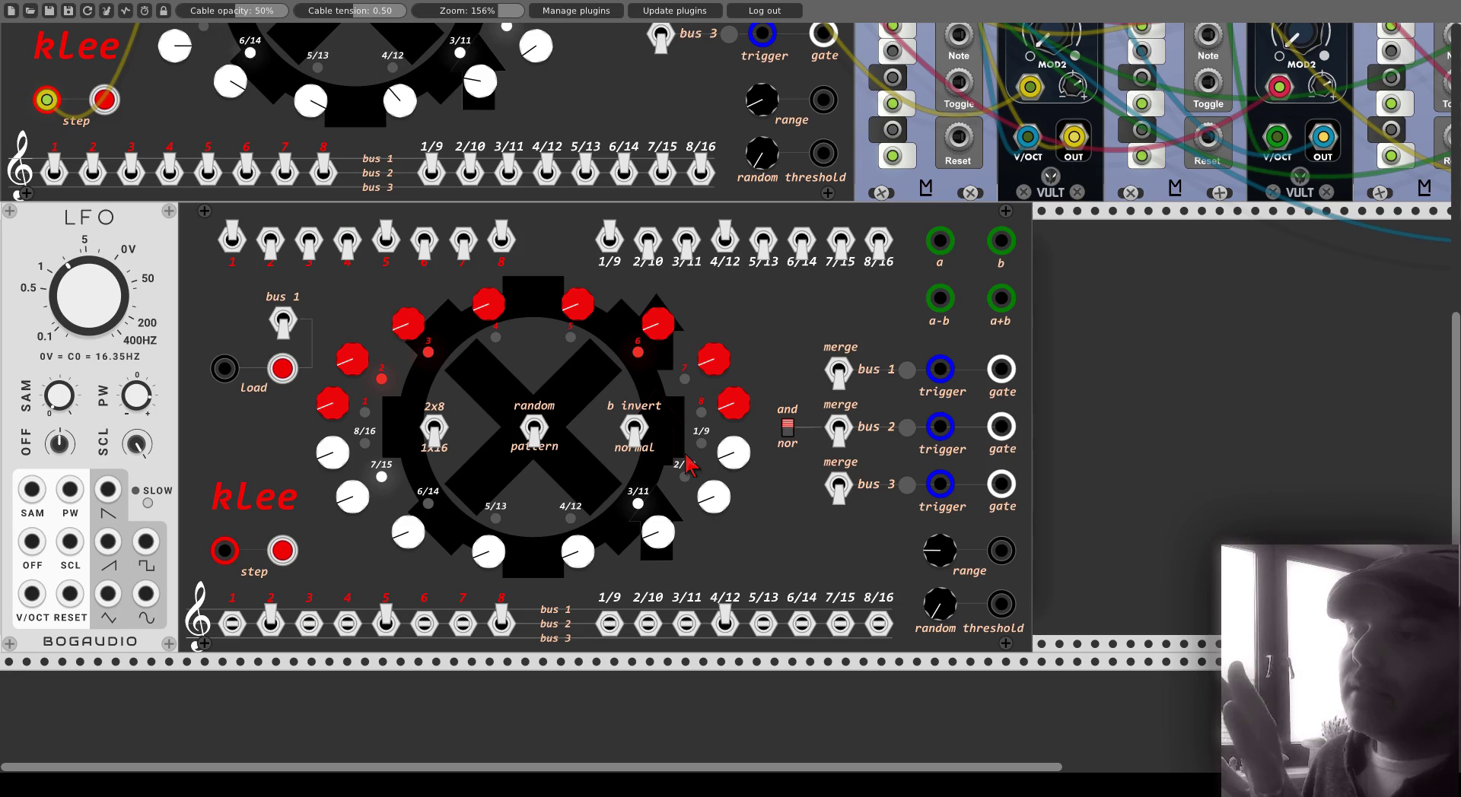
pyautogui.click(610, 624)
pyautogui.click(609, 624)
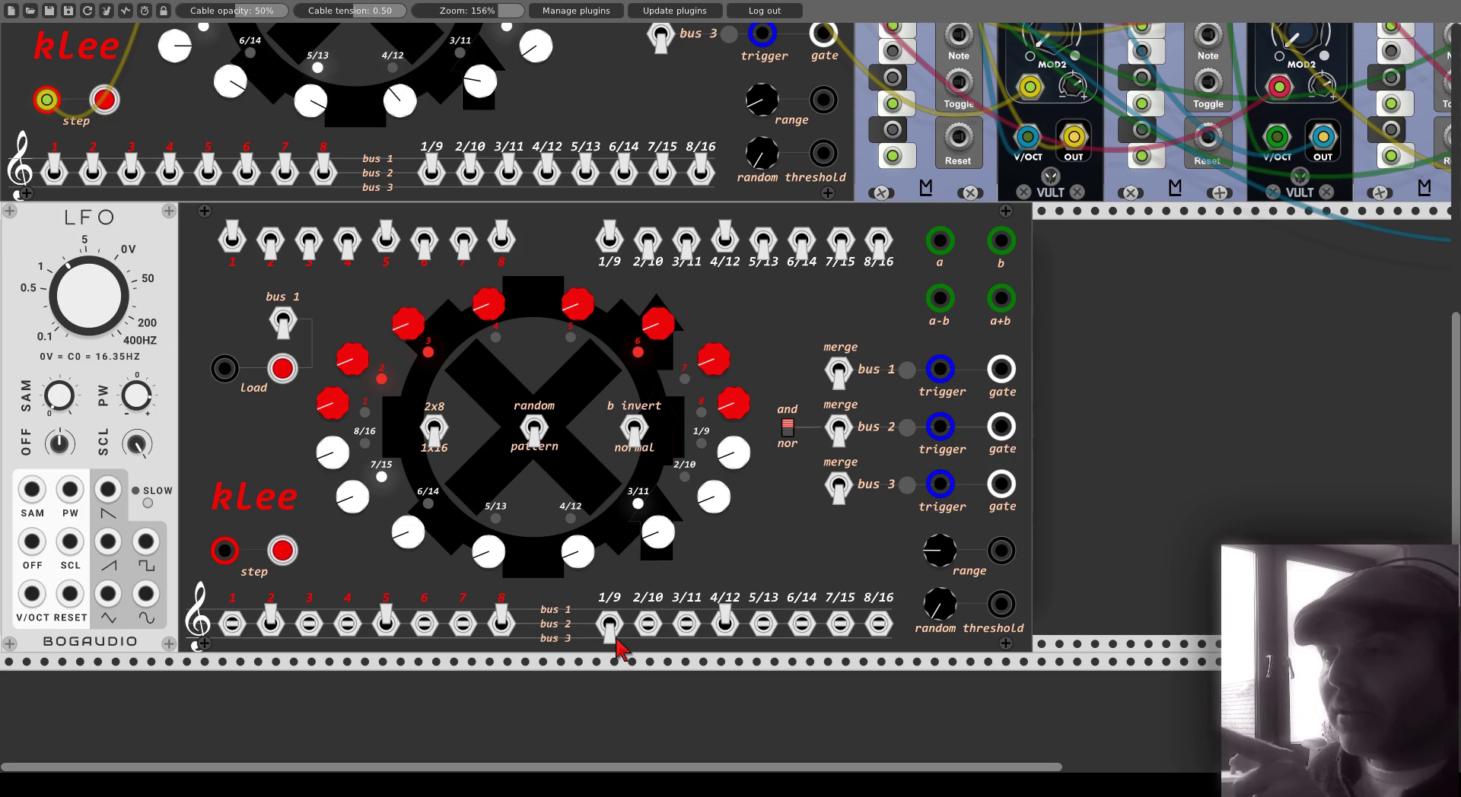
pyautogui.click(801, 625)
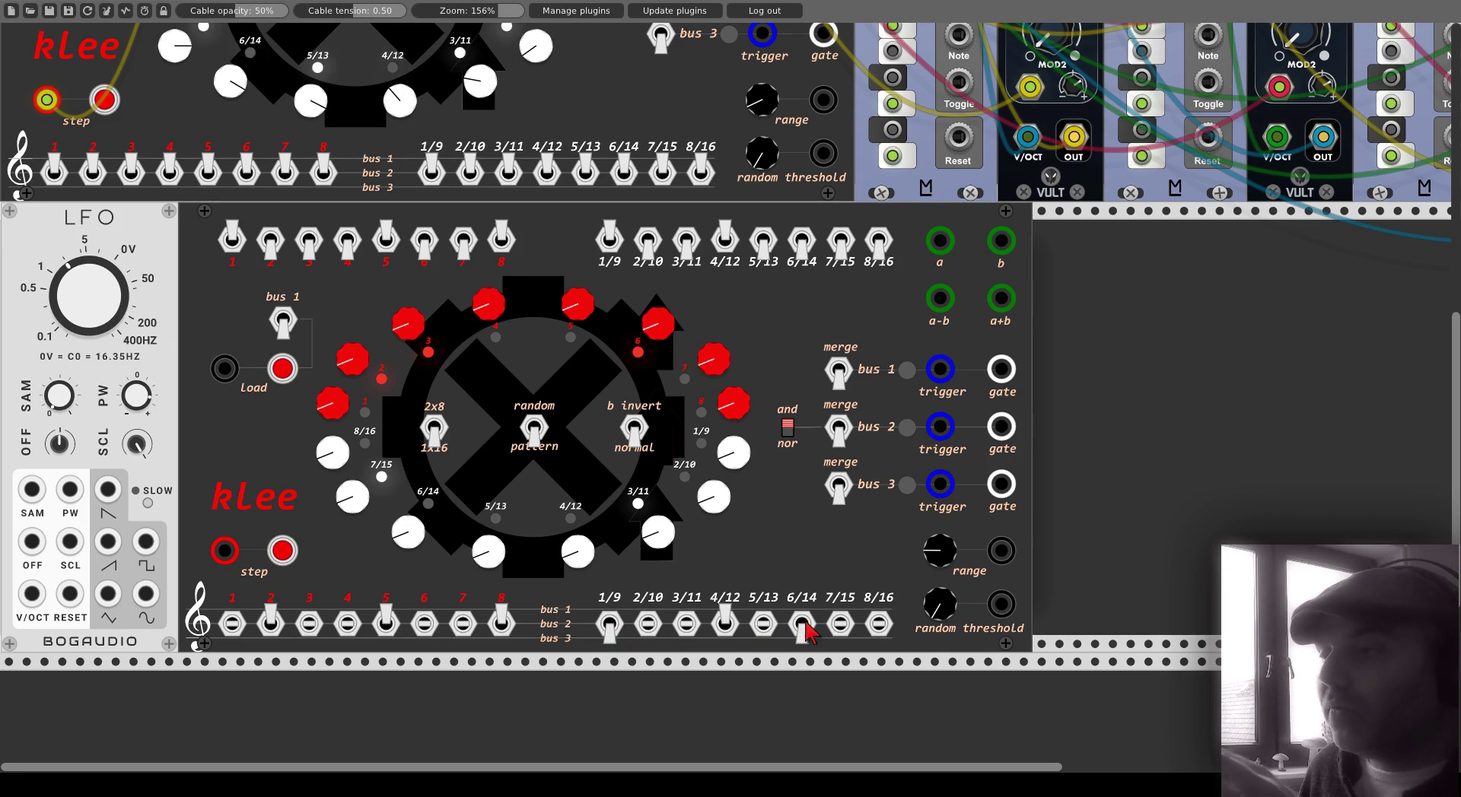
pyautogui.click(879, 626)
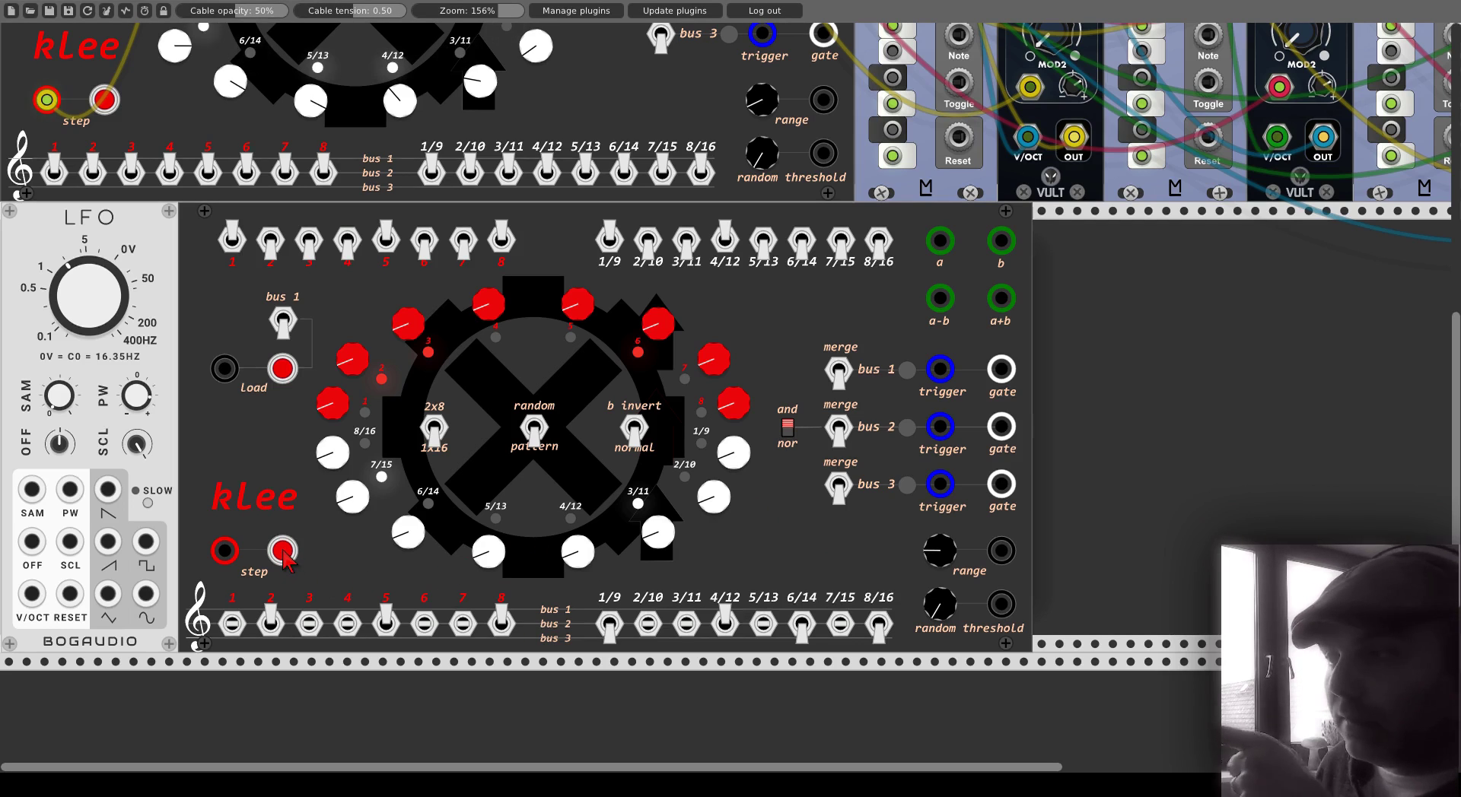
# - Advance the second Klee manually by two steps with the bus 3 assignments in place
pyautogui.click(283, 551)
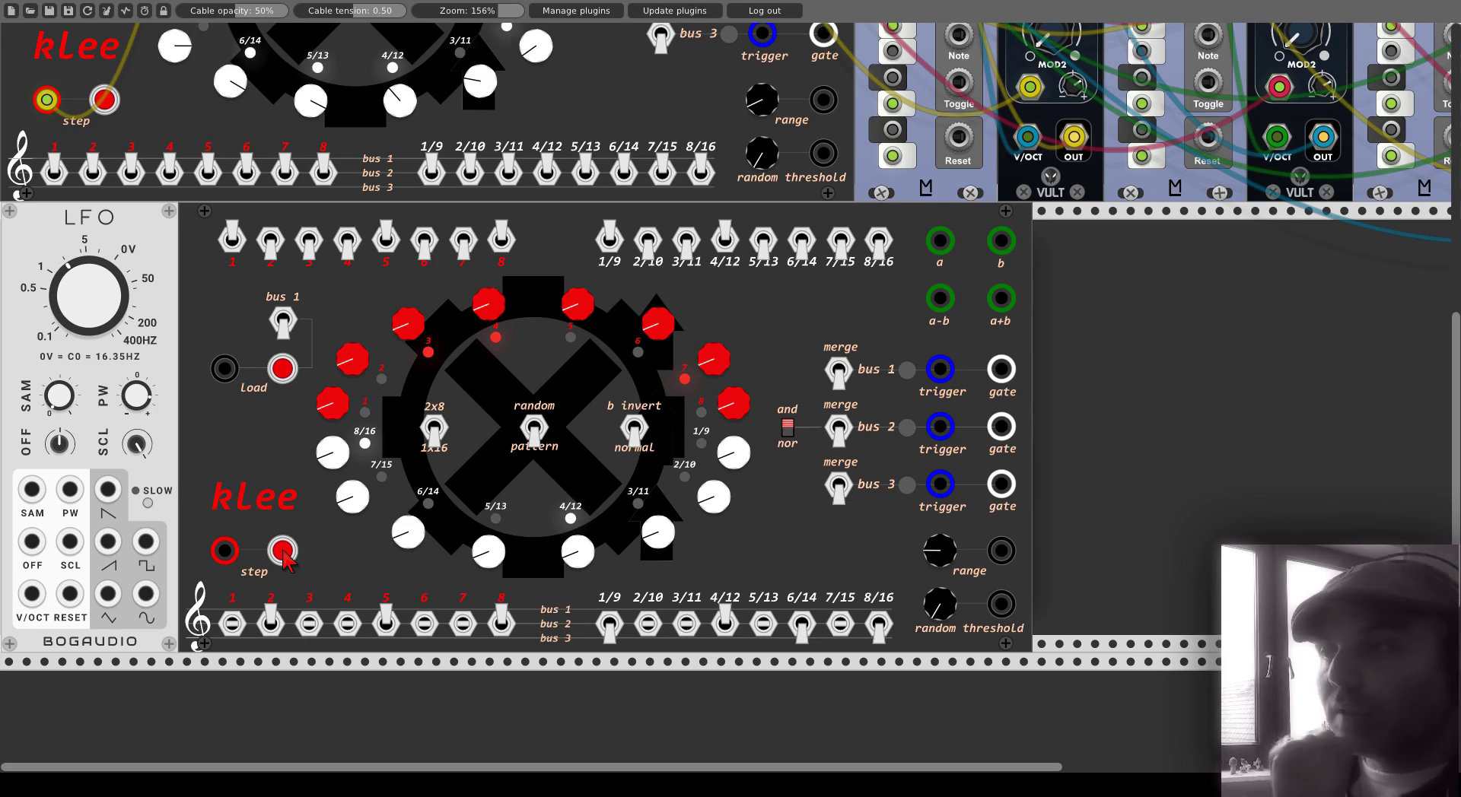
pyautogui.click(283, 553)
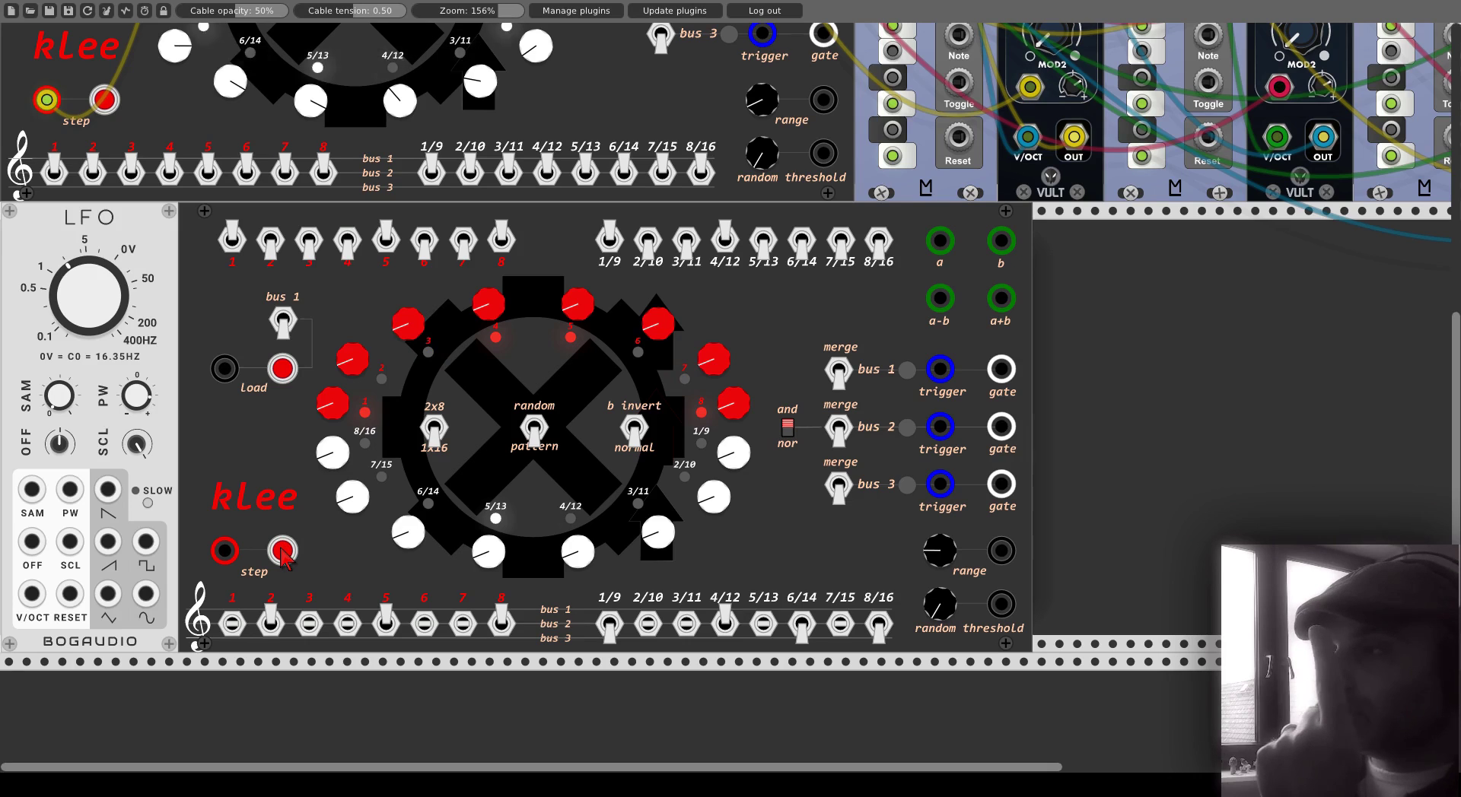
# - Advance the second Klee manually and reload it with a pattern that has only step 1 enabled
pyautogui.click(283, 554)
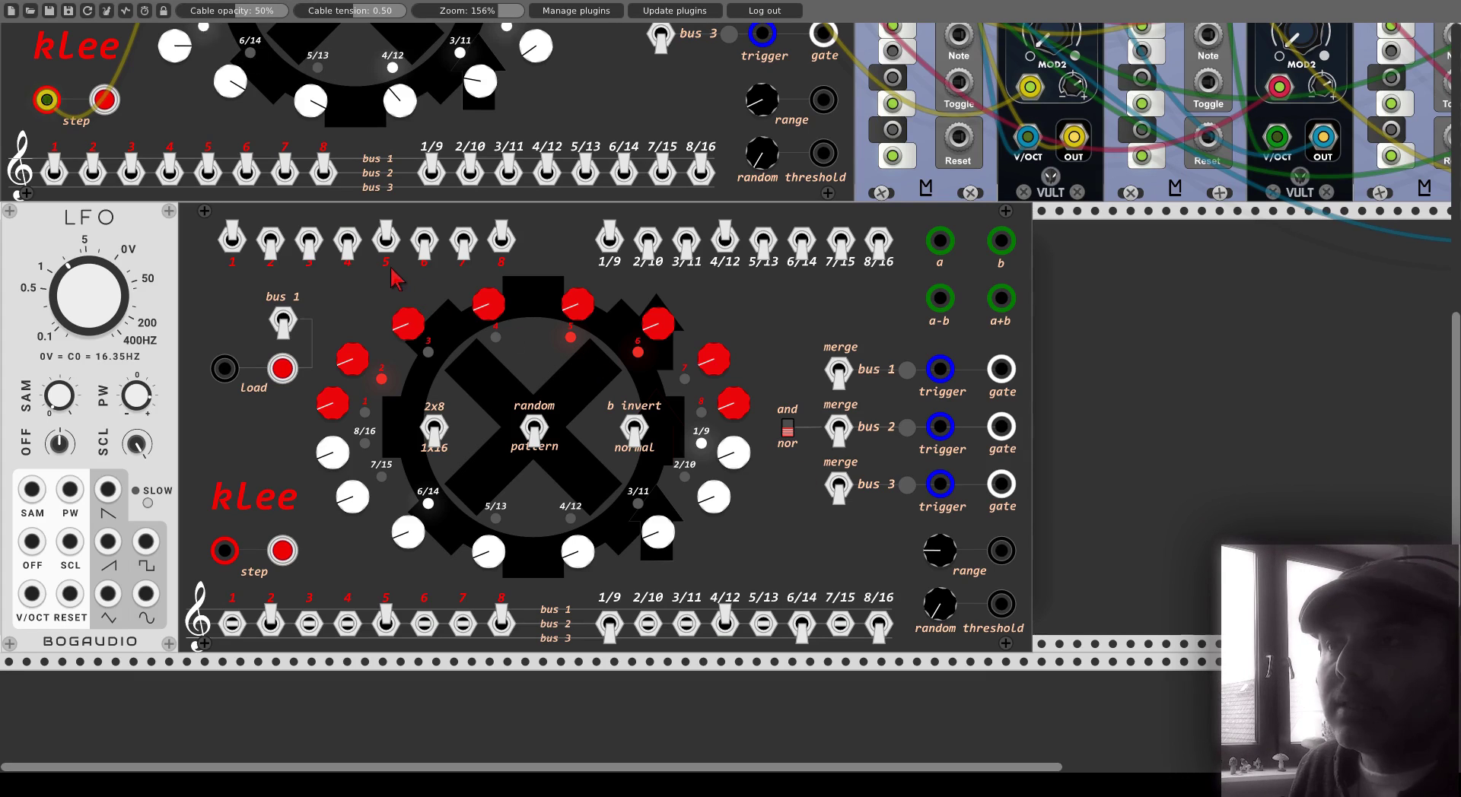
pyautogui.click(503, 242)
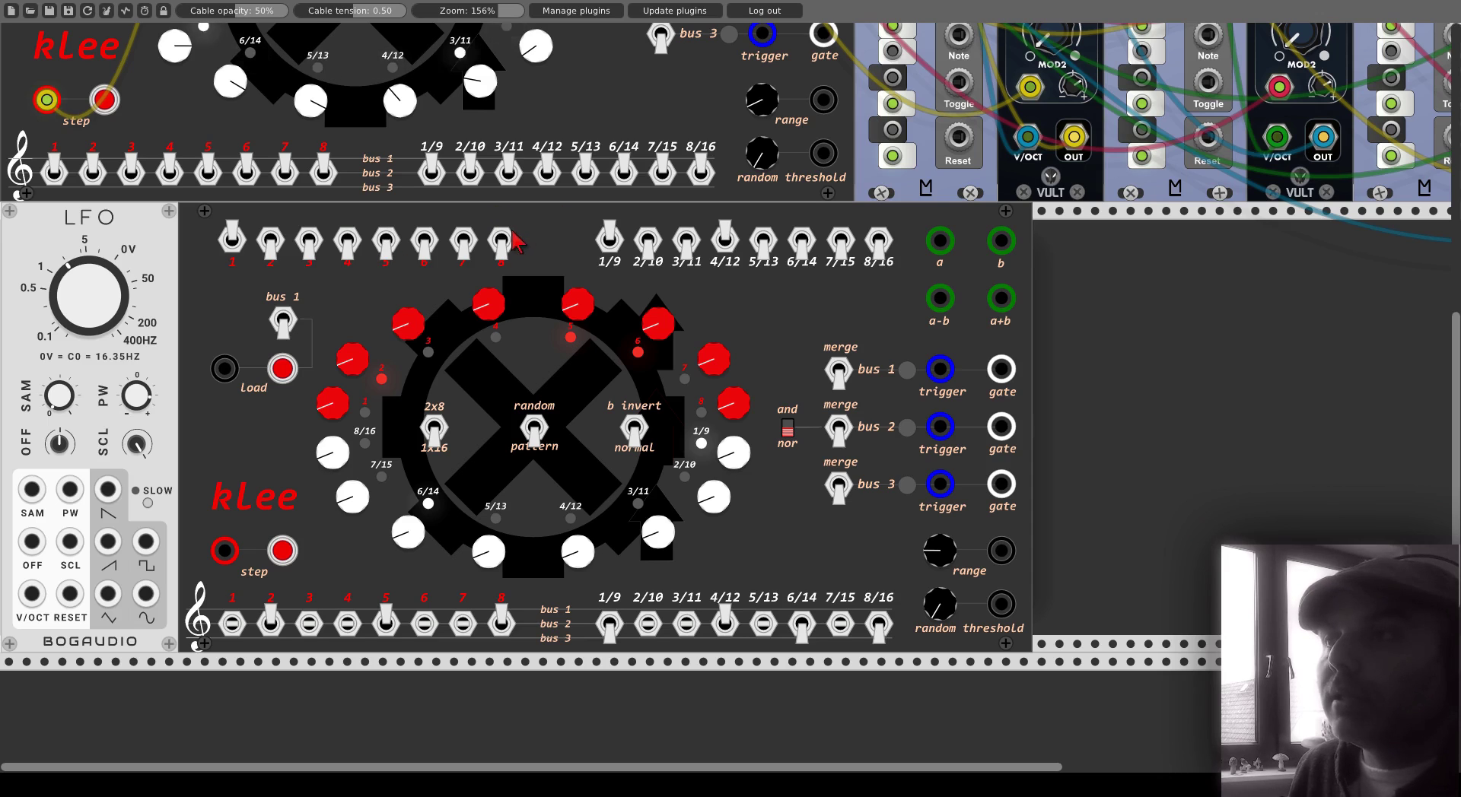
pyautogui.click(611, 249)
pyautogui.click(723, 254)
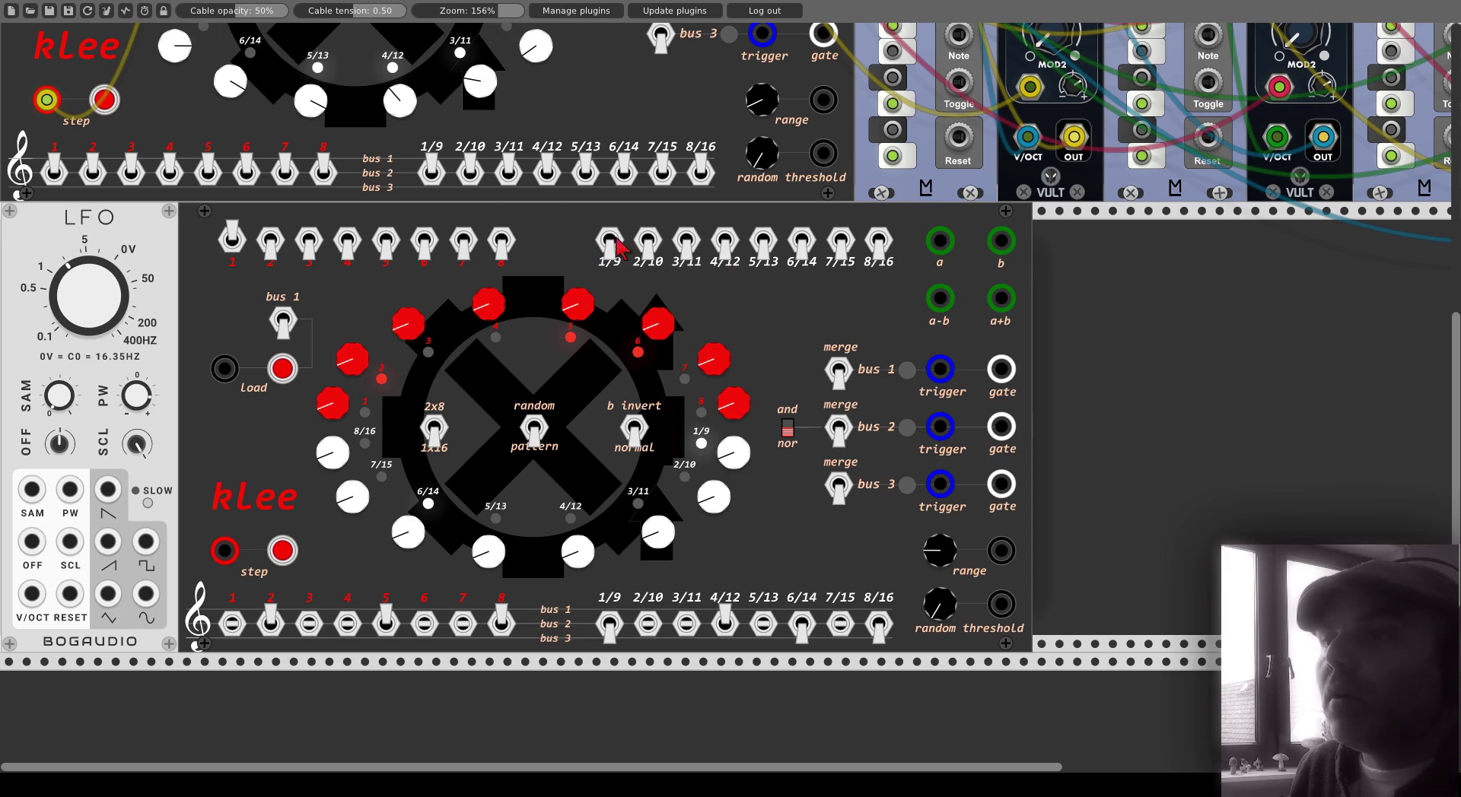
pyautogui.click(283, 369)
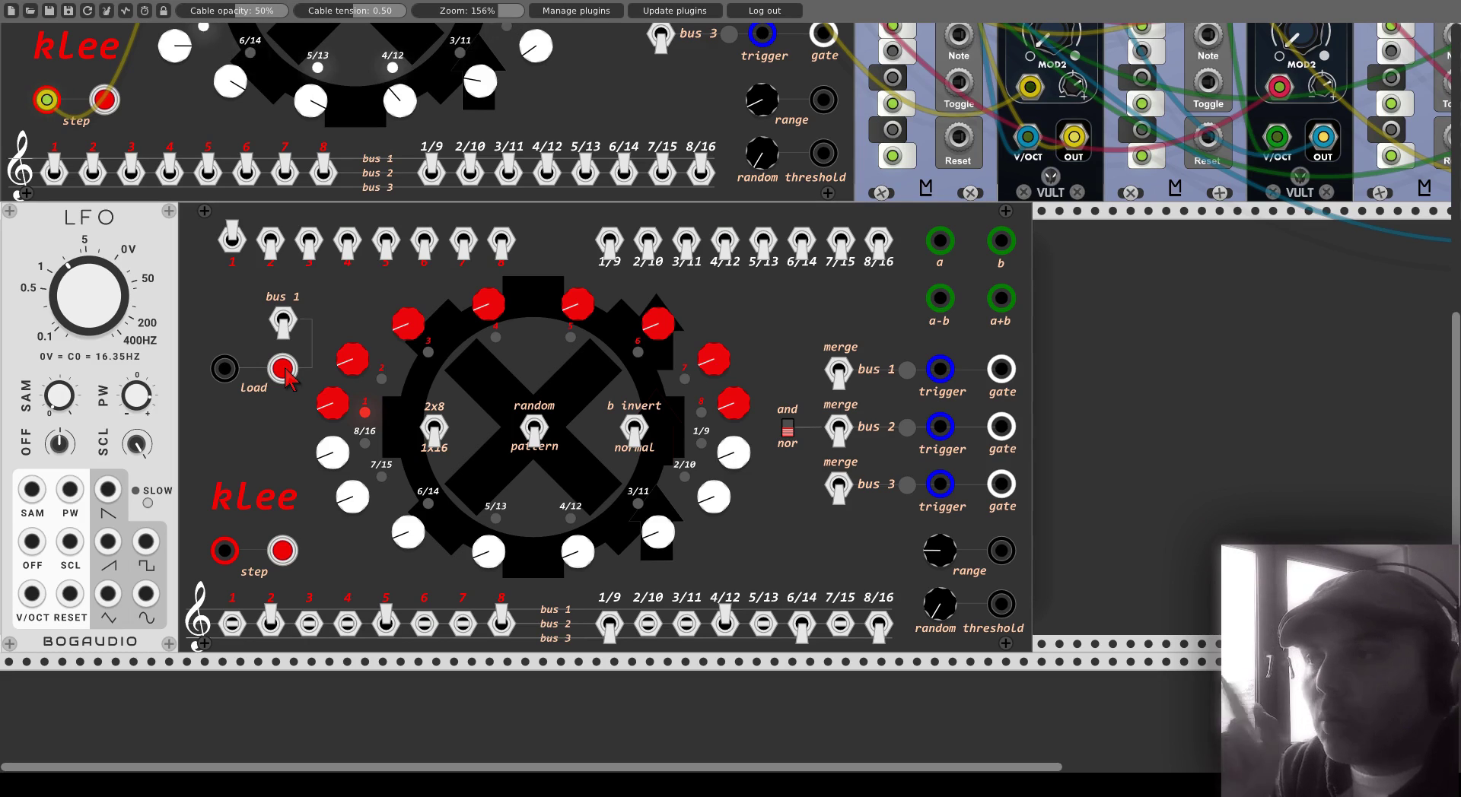
# - Advance the single-step pattern manually to step 5 on the second Klee and assign step 5 to bus 3
pyautogui.click(283, 551)
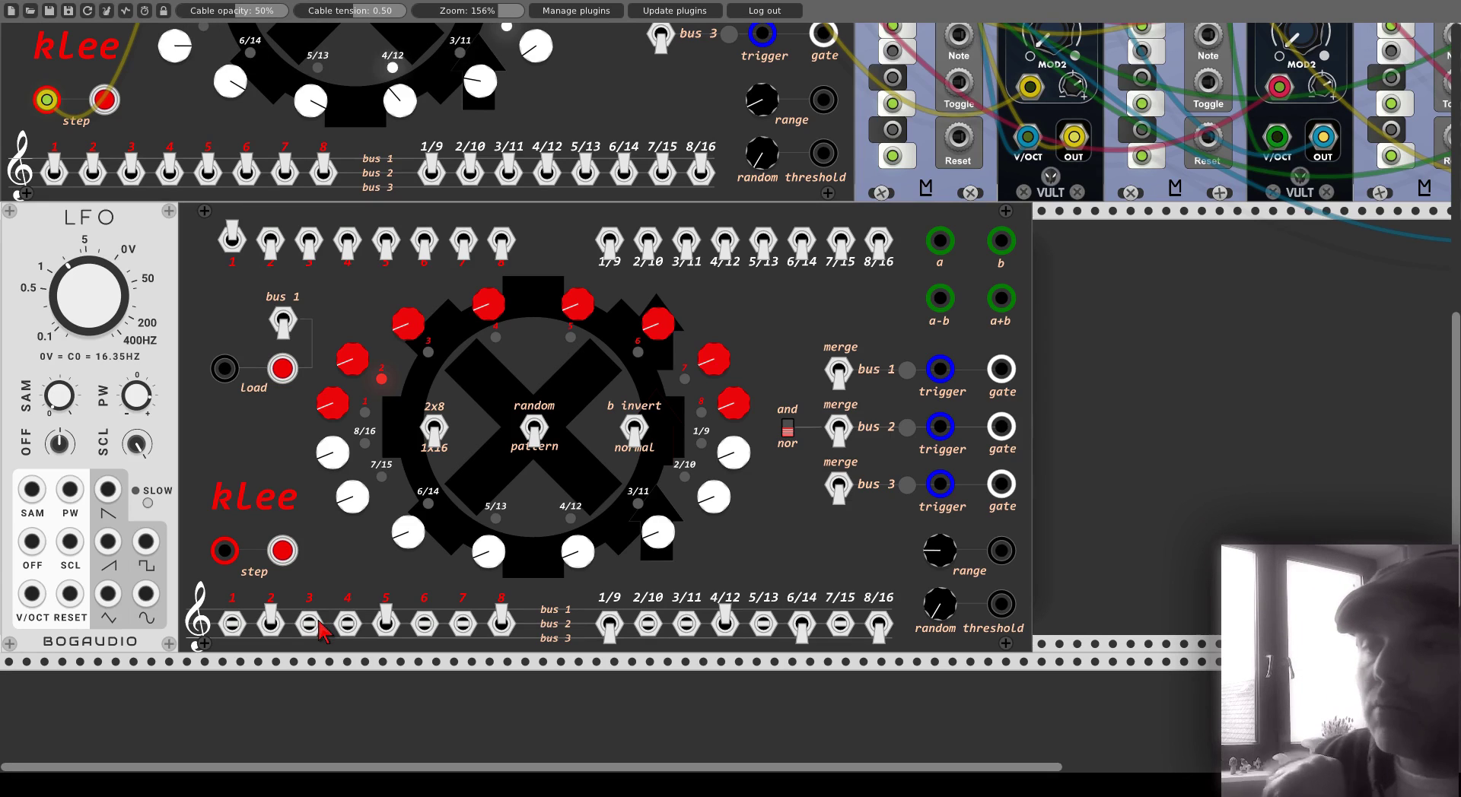
pyautogui.click(287, 549)
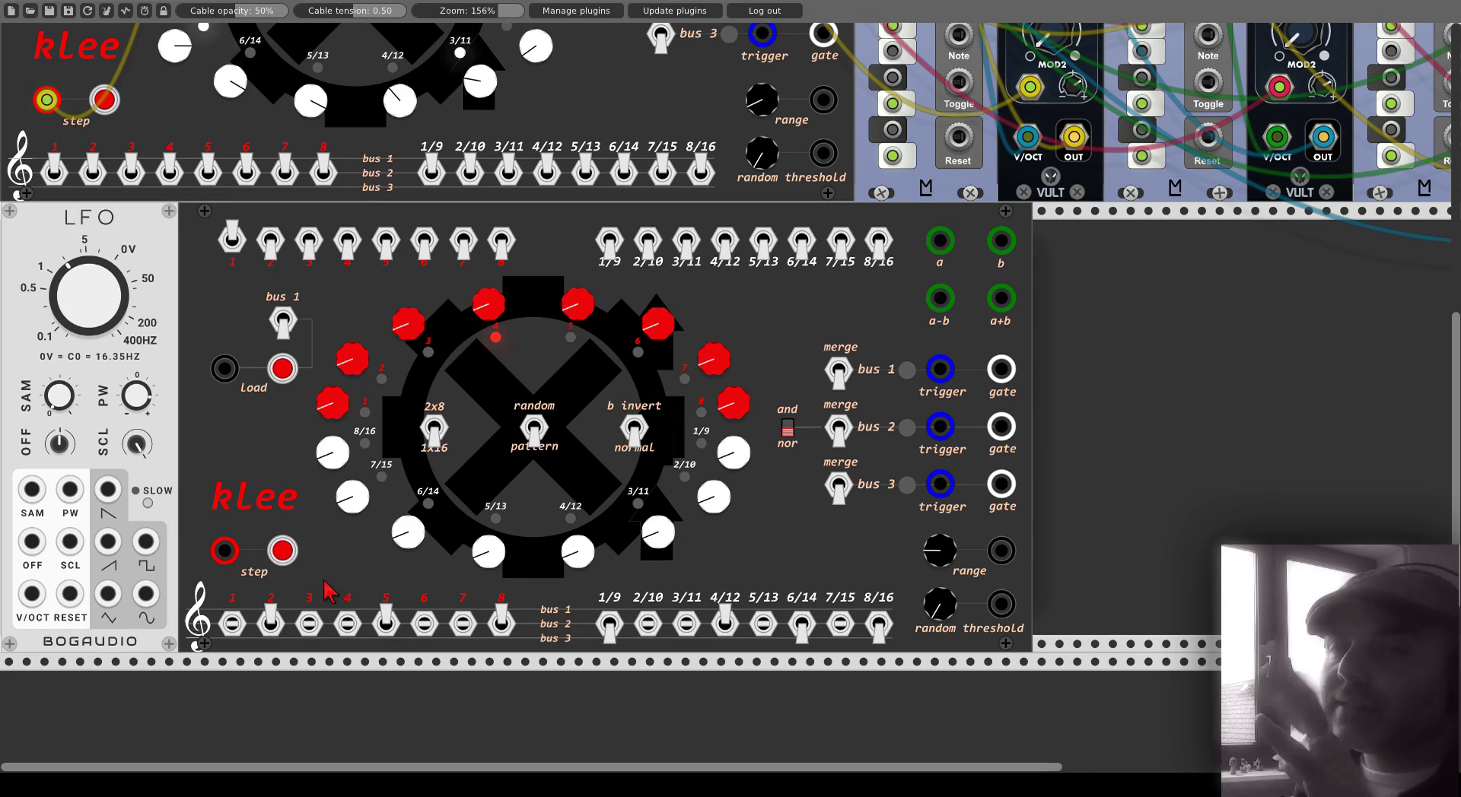
pyautogui.click(383, 637)
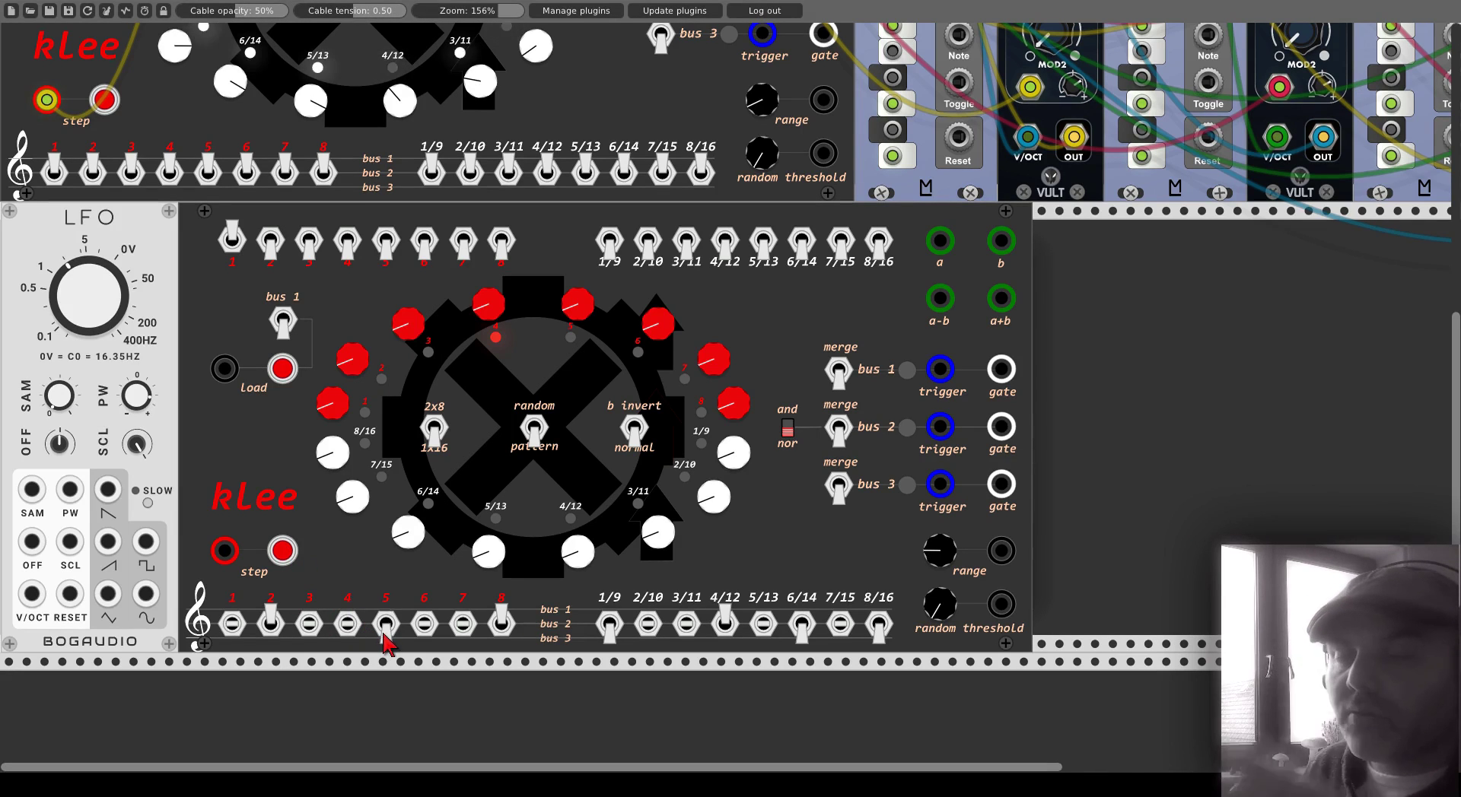
pyautogui.click(386, 637)
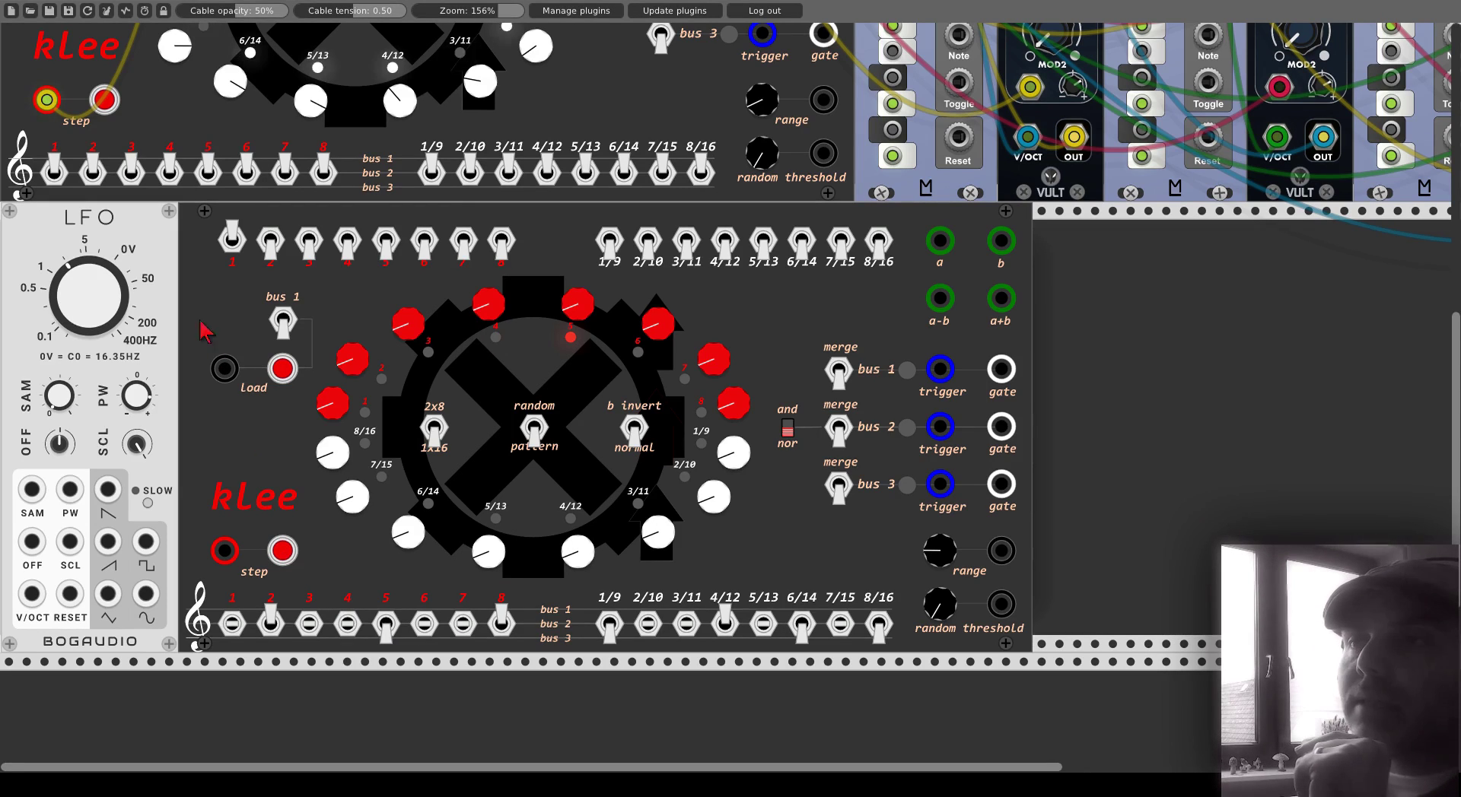
# - Load a pattern of steps 1, 3 and 5 on the second Klee and clock its step input from the LFO's square output
pyautogui.click(306, 243)
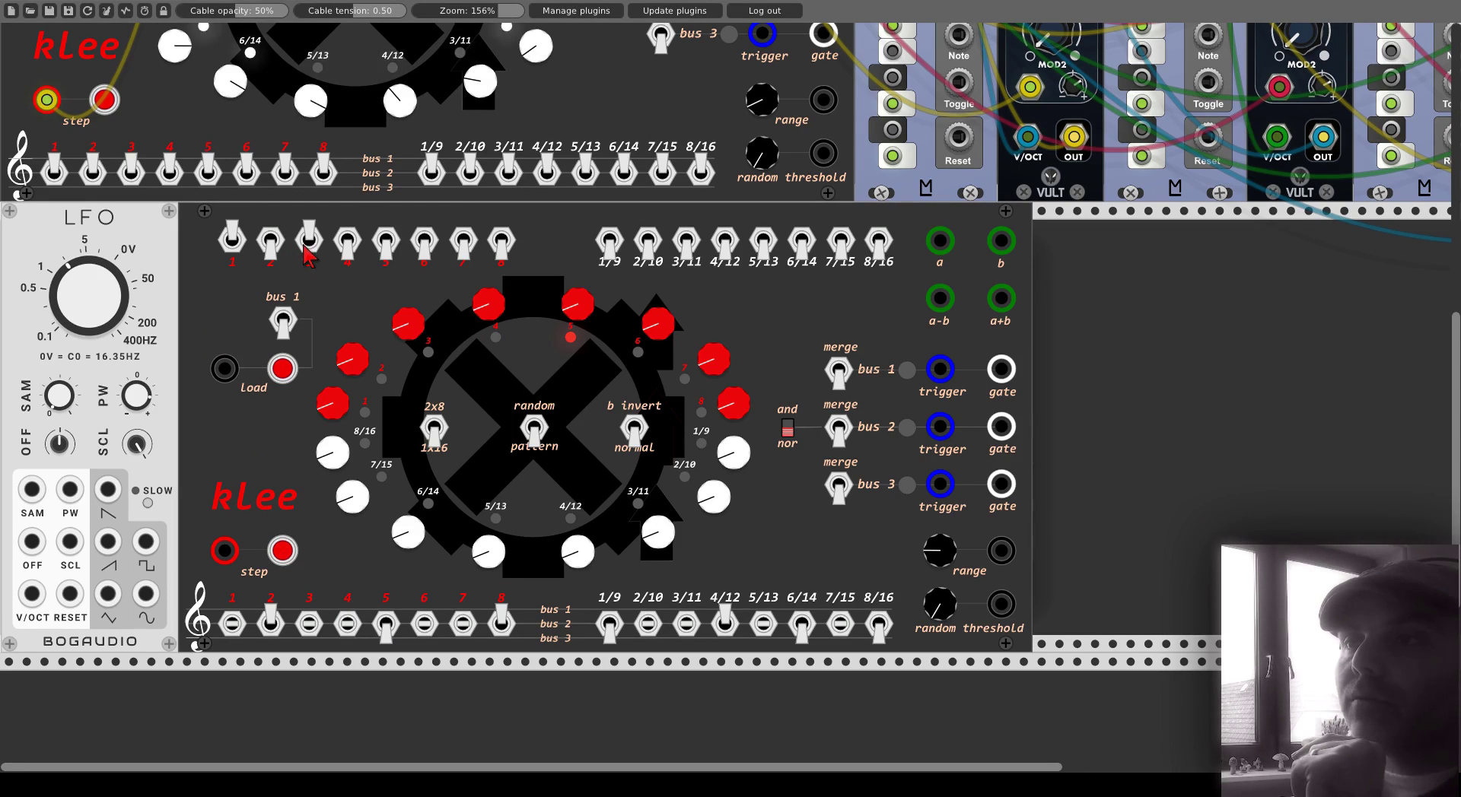
pyautogui.click(384, 242)
pyautogui.click(284, 369)
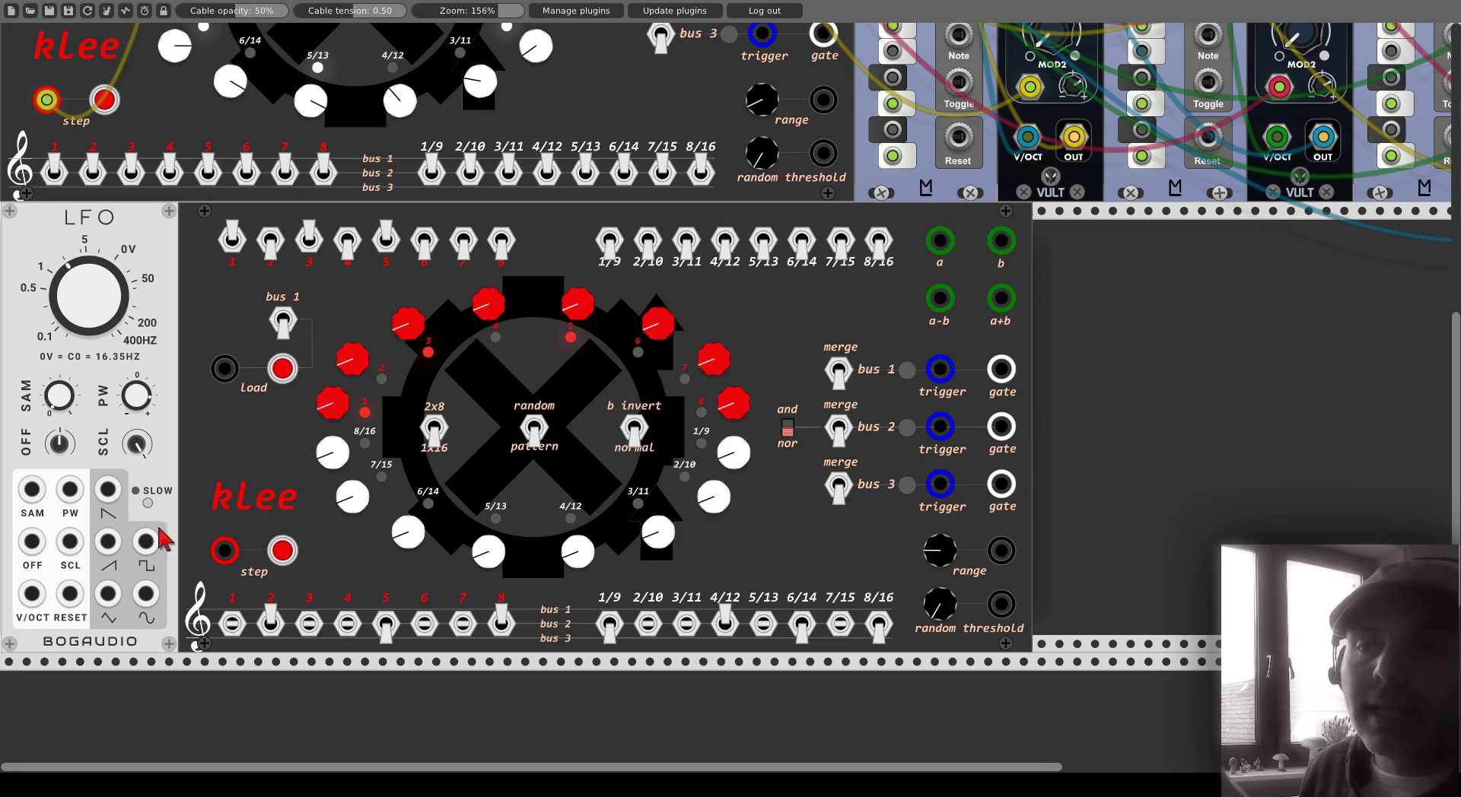
pyautogui.moveTo(145, 541); pyautogui.dragTo(225, 557)
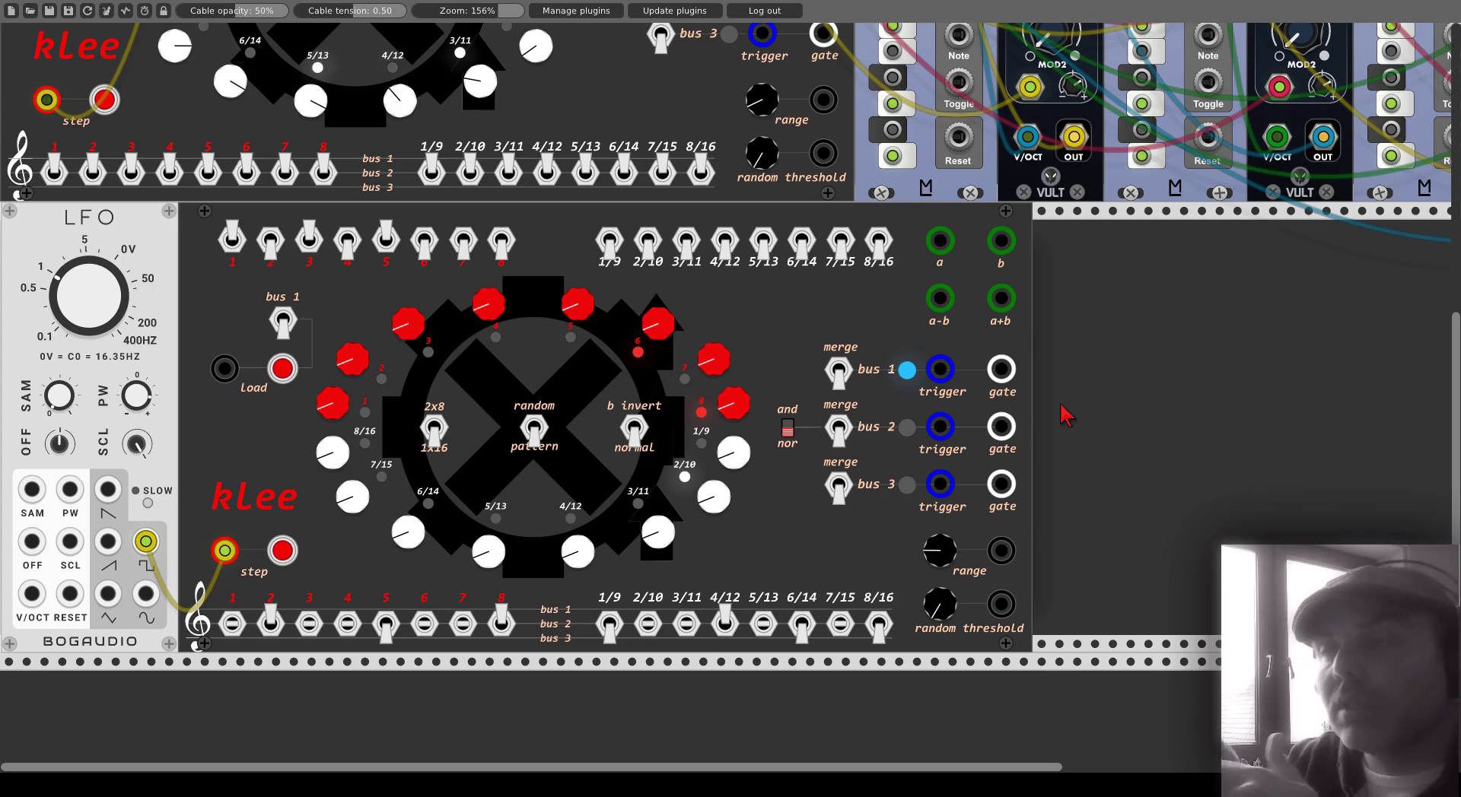
# - Delete the LFO and the second Klee from the rack
pyautogui.rightClick(156, 229)
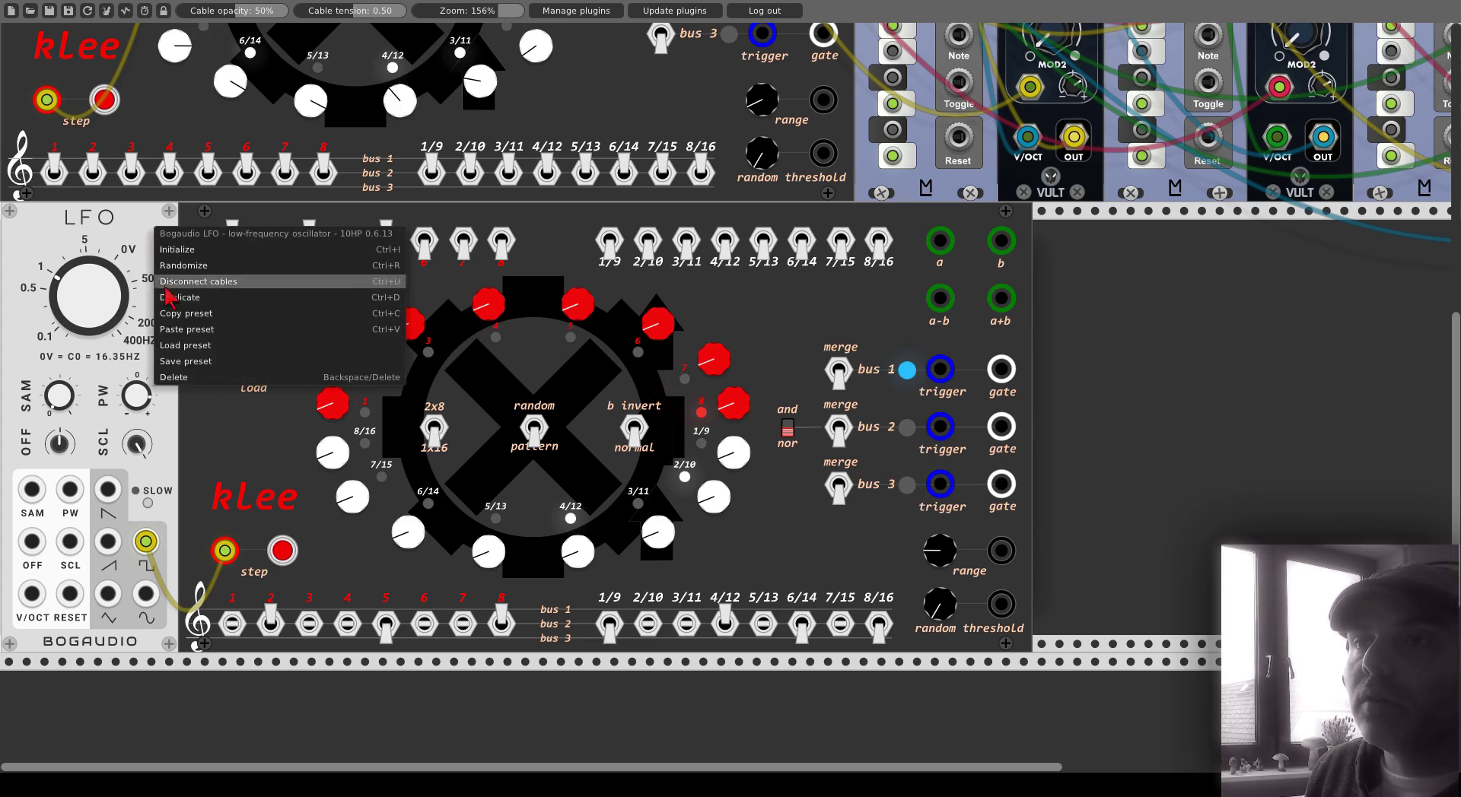
pyautogui.click(175, 377)
pyautogui.rightClick(232, 283)
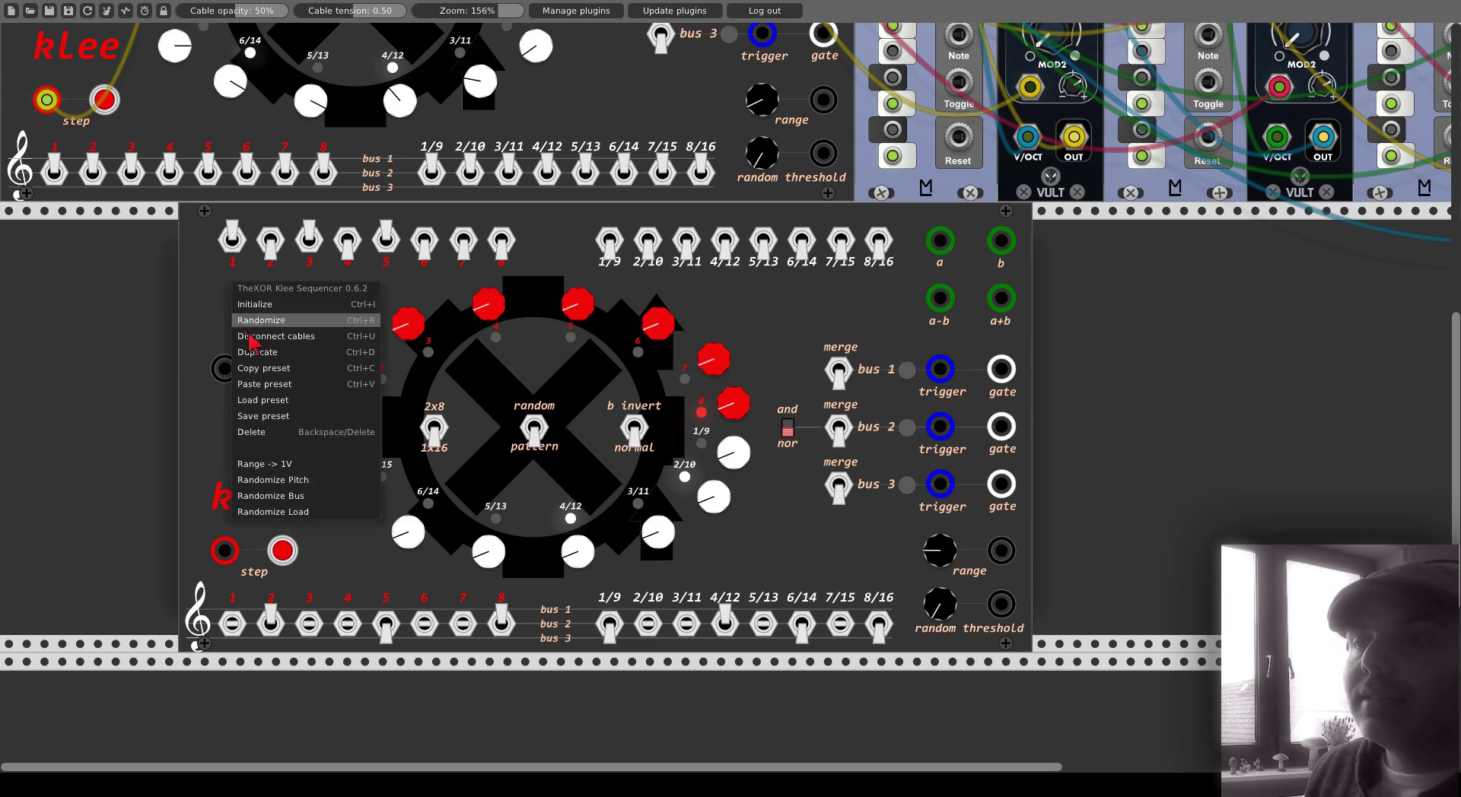
pyautogui.click(259, 433)
# - Mute channels 1 and 2 on the mixer
pyautogui.scroll(5, 261, 443)
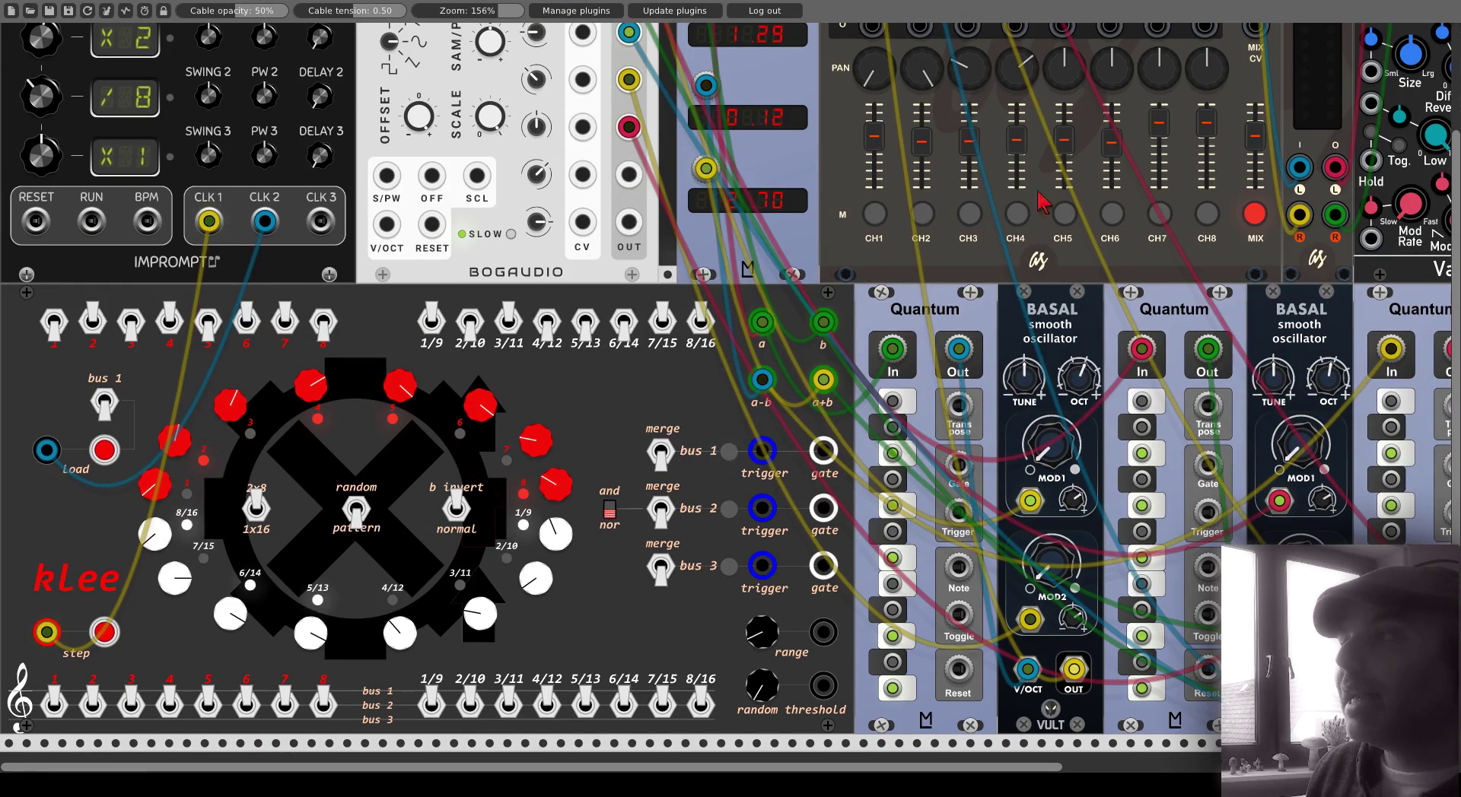
pyautogui.doubleClick(509, 11)
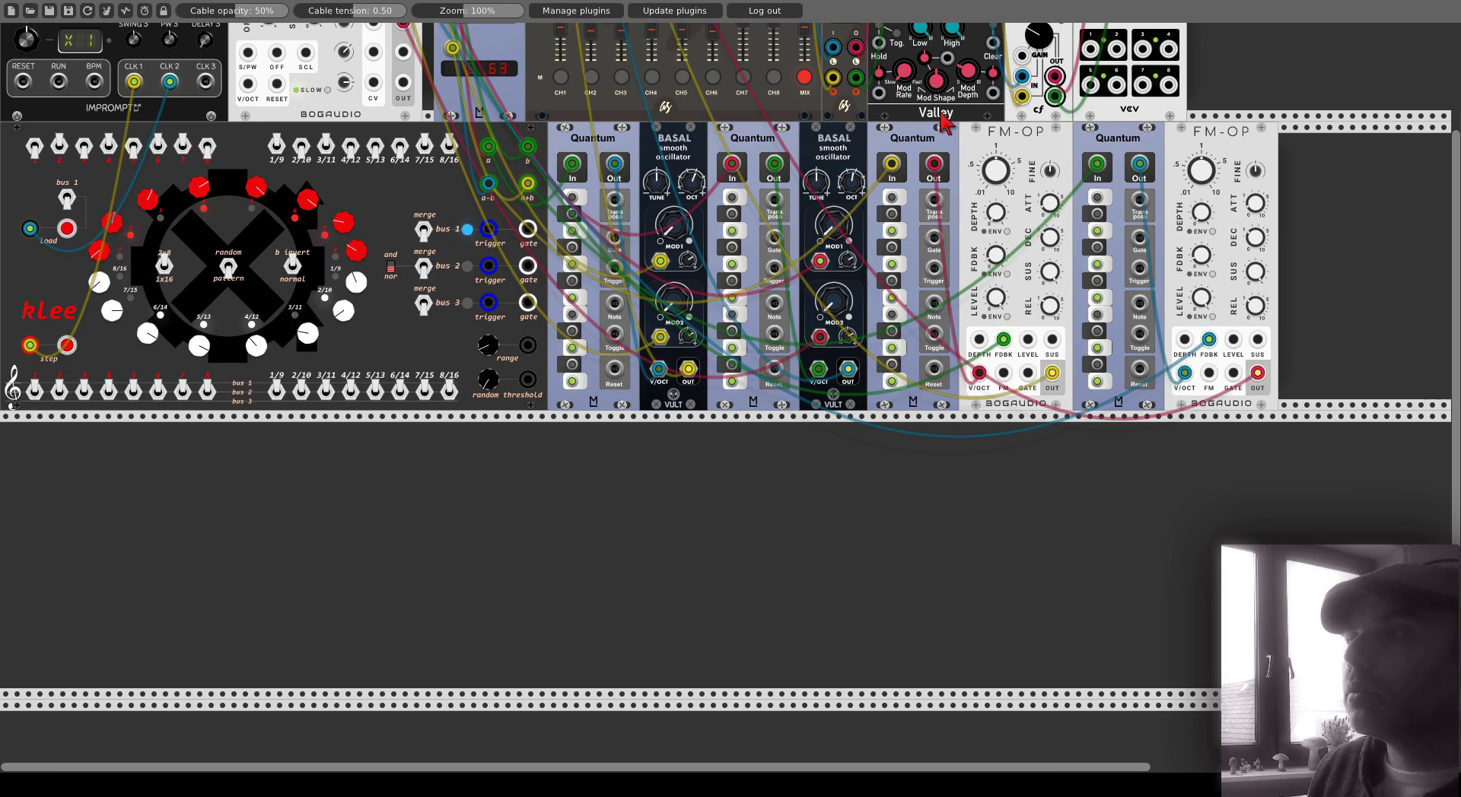
pyautogui.scroll(5, 943, 121)
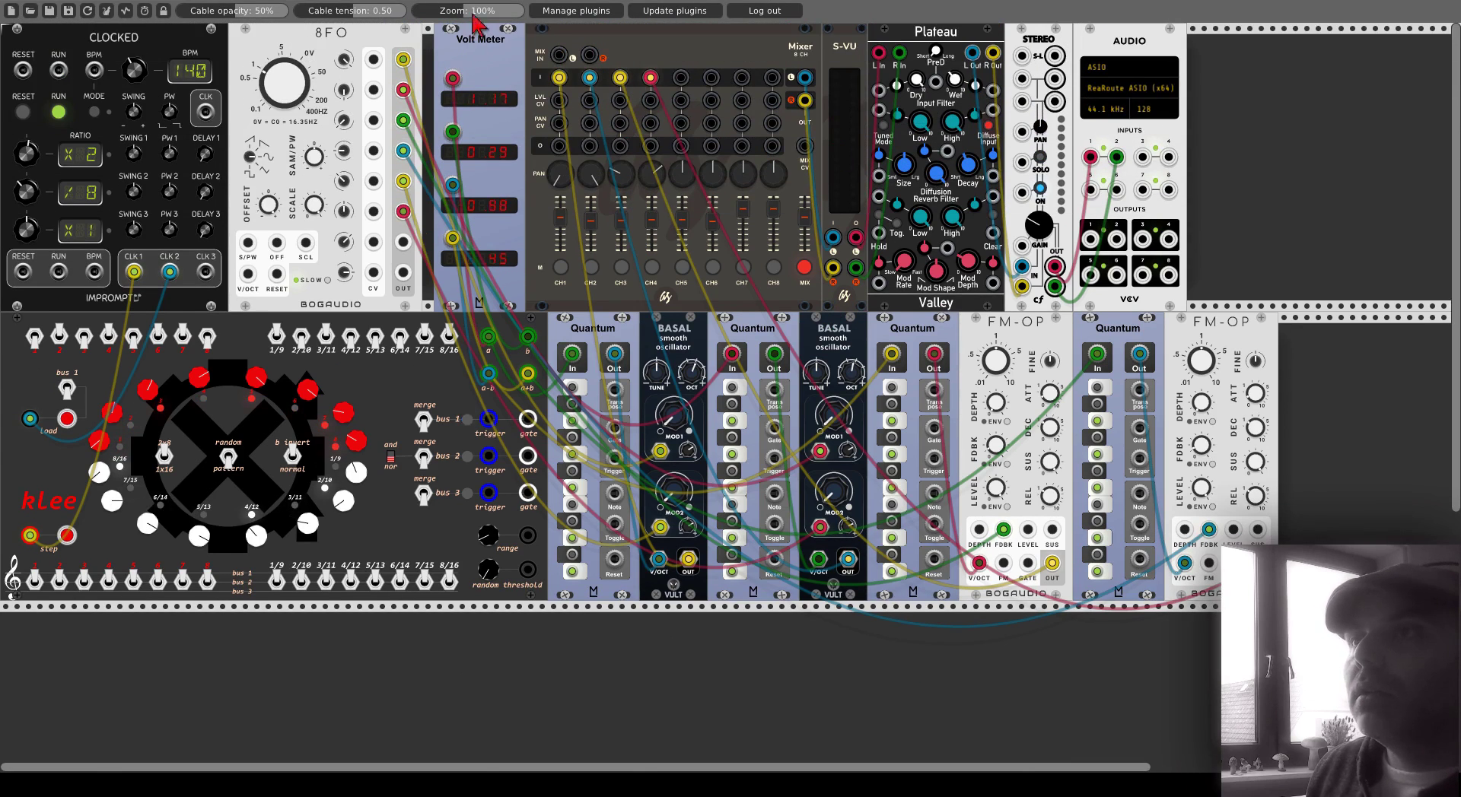
pyautogui.keyDown('ctrl'); pyautogui.scroll(-1, 641, 197); pyautogui.keyUp('ctrl')
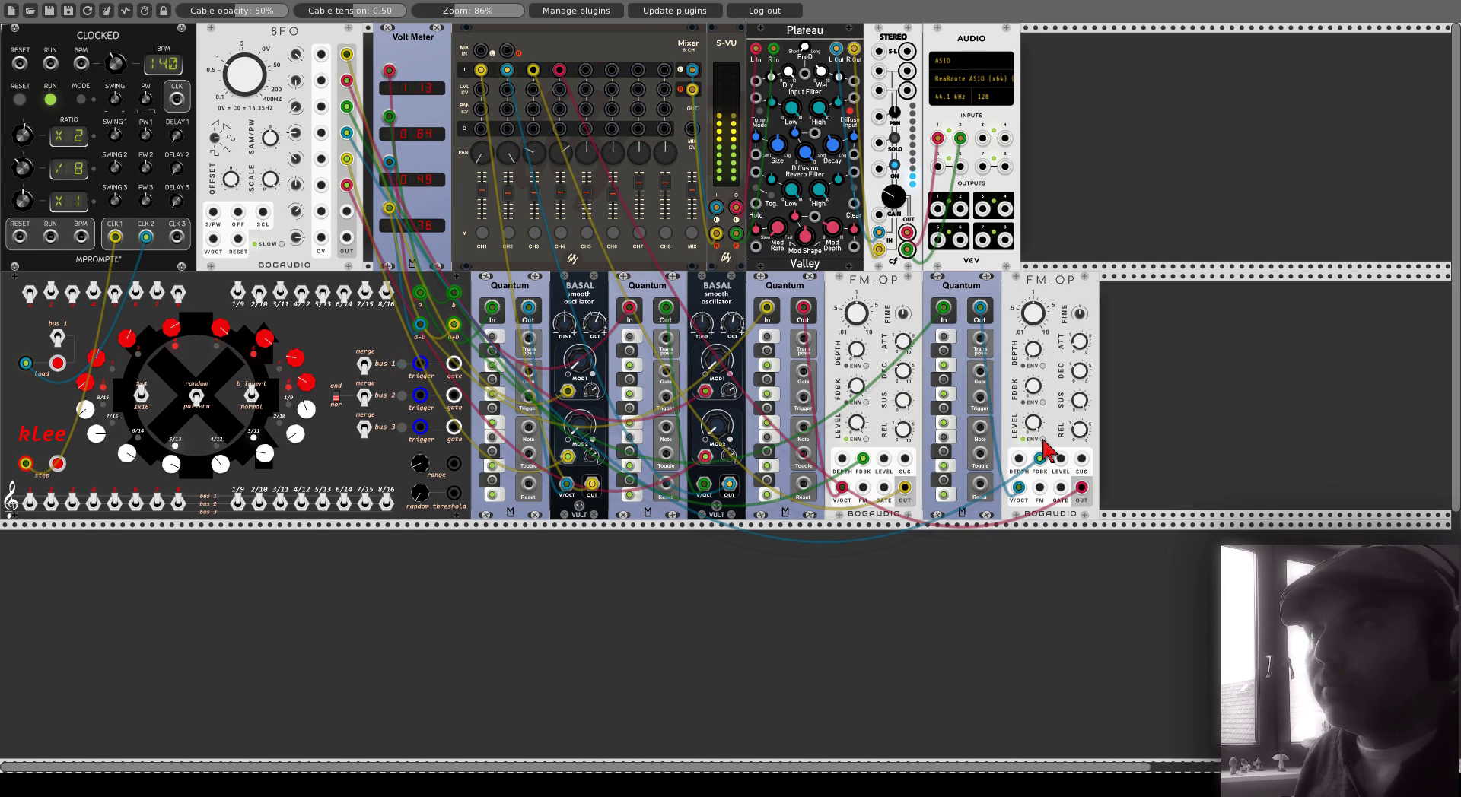
pyautogui.click(482, 232)
pyautogui.click(508, 233)
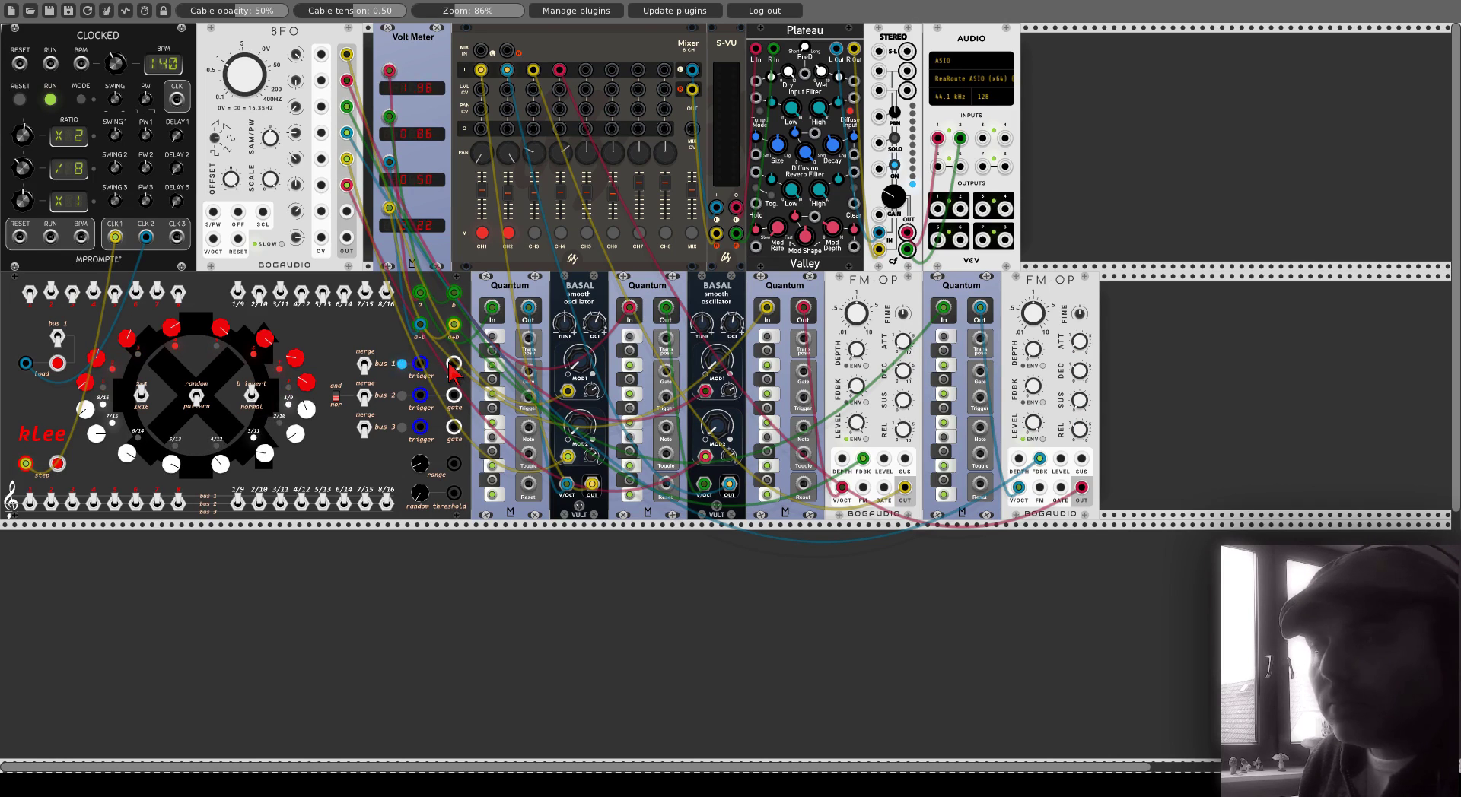
# - Patch the Klee's bus 1 gate to the first FM-OP's gate input and its bus 3 gate to the second FM-OP's gate input
pyautogui.moveTo(452, 365); pyautogui.dragTo(883, 487)
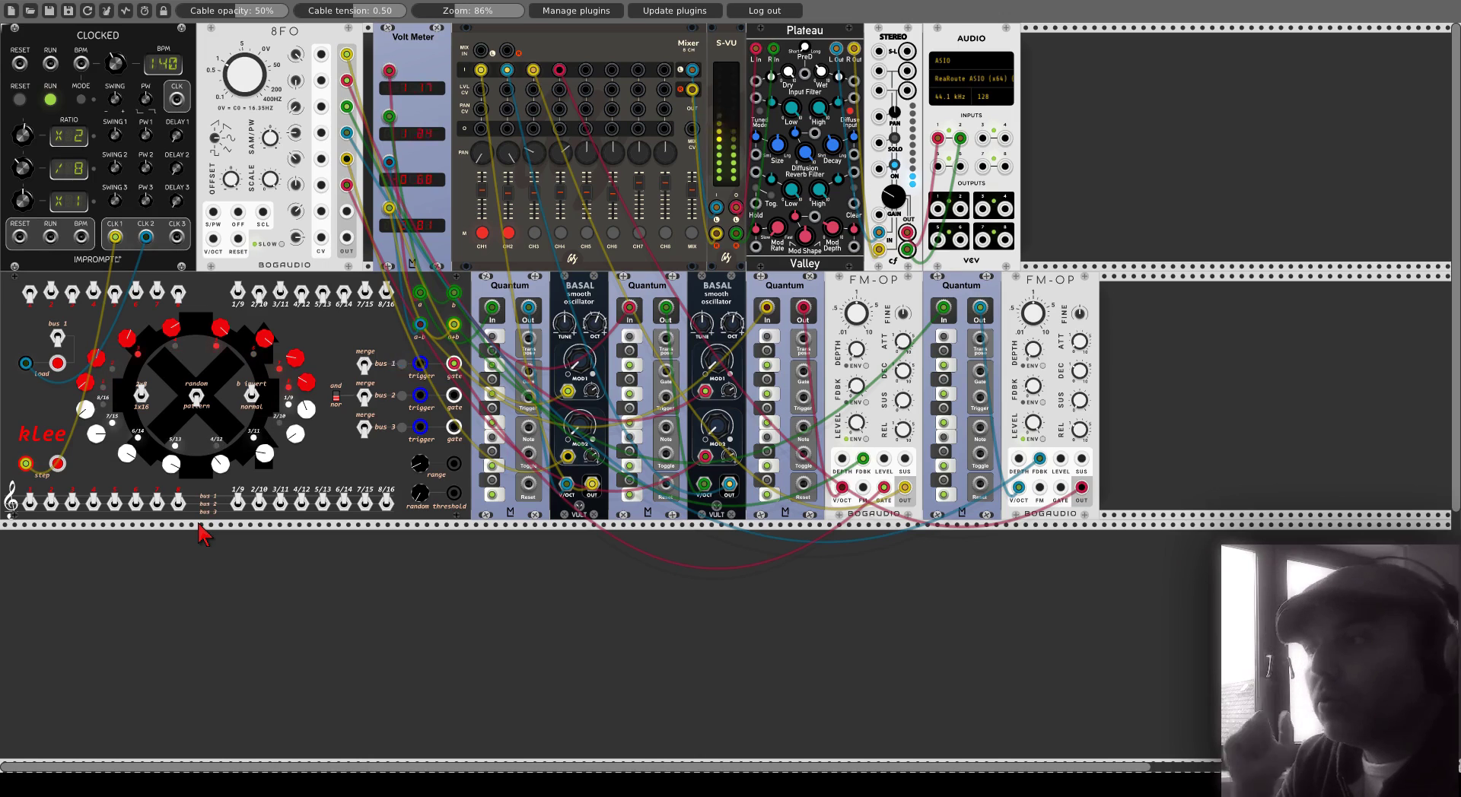
pyautogui.moveTo(456, 430); pyautogui.dragTo(1060, 487)
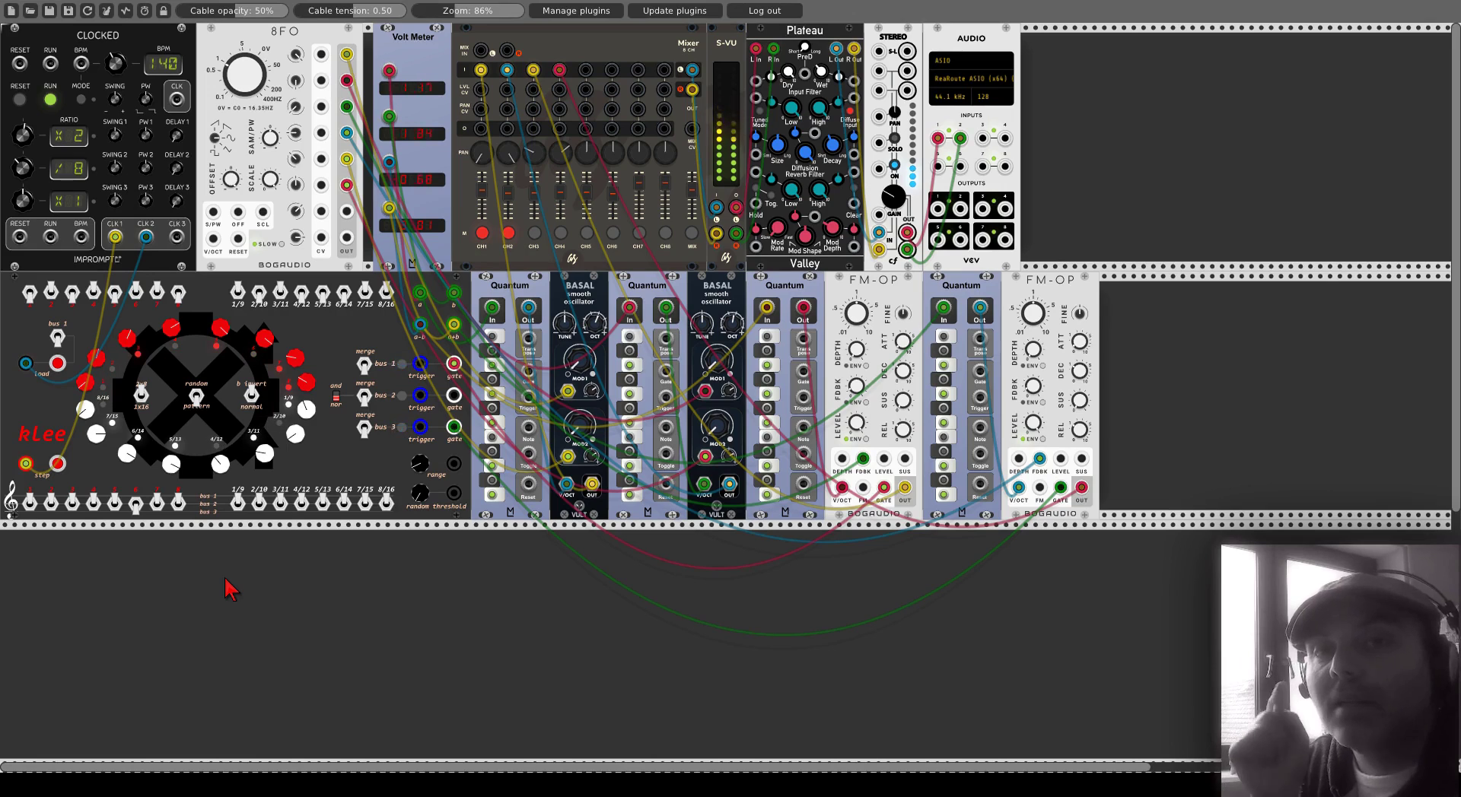
# - Assign the Klee's step 5/13 to bus 1 and all other steps except step 6 to bus 2
pyautogui.click(29, 503)
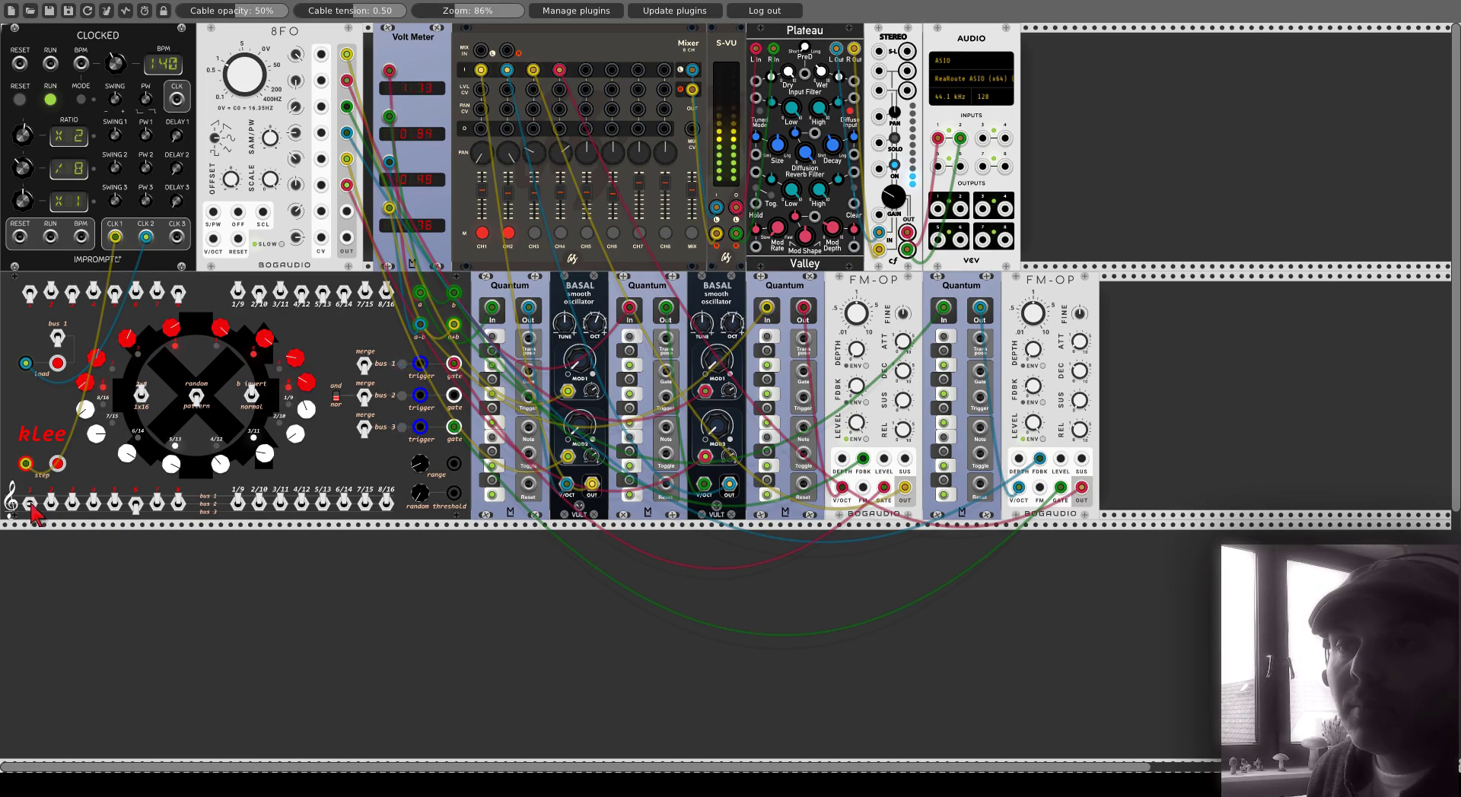
pyautogui.click(51, 502)
pyautogui.click(72, 502)
pyautogui.click(92, 502)
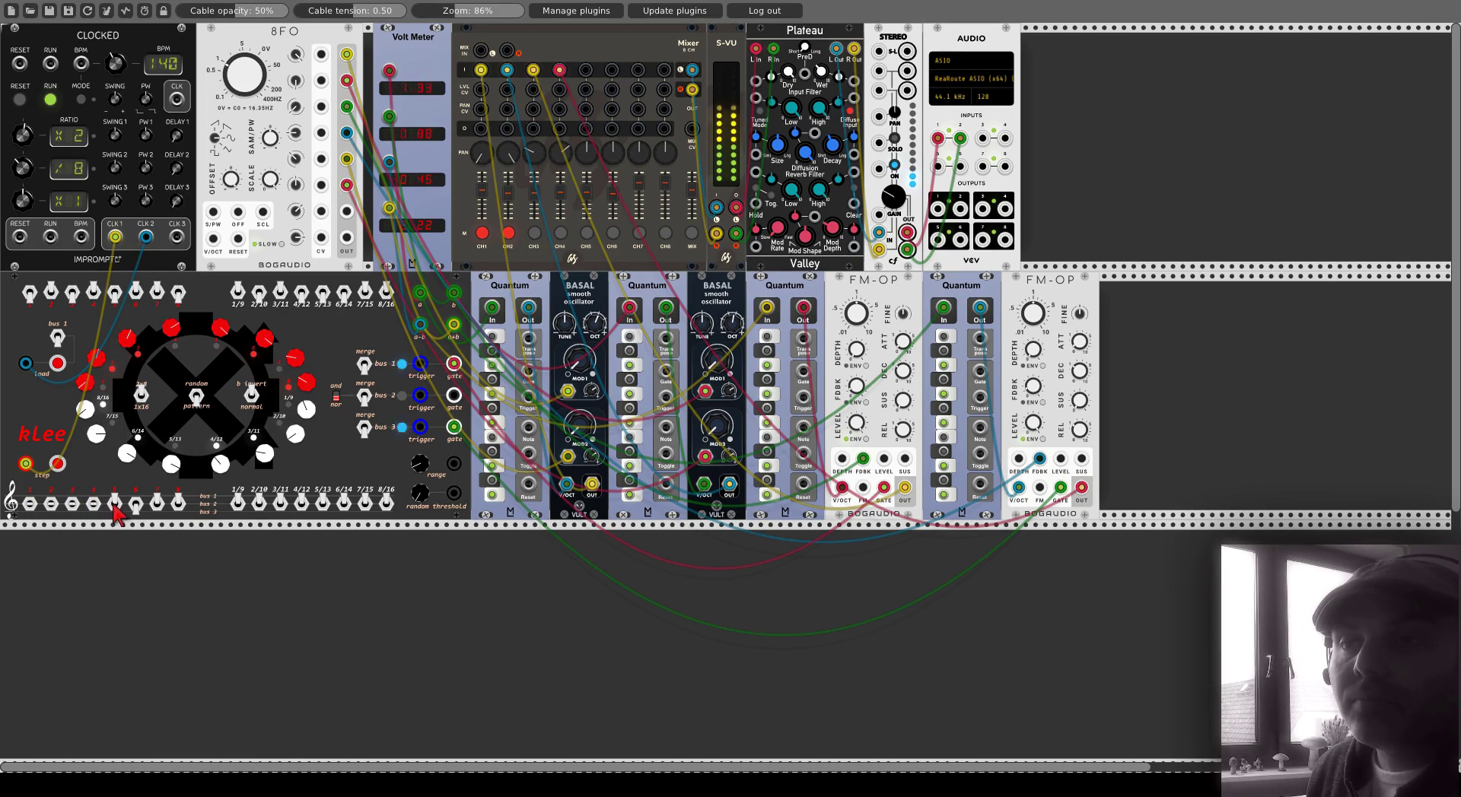
pyautogui.click(114, 502)
pyautogui.click(157, 502)
pyautogui.click(178, 502)
pyautogui.click(238, 502)
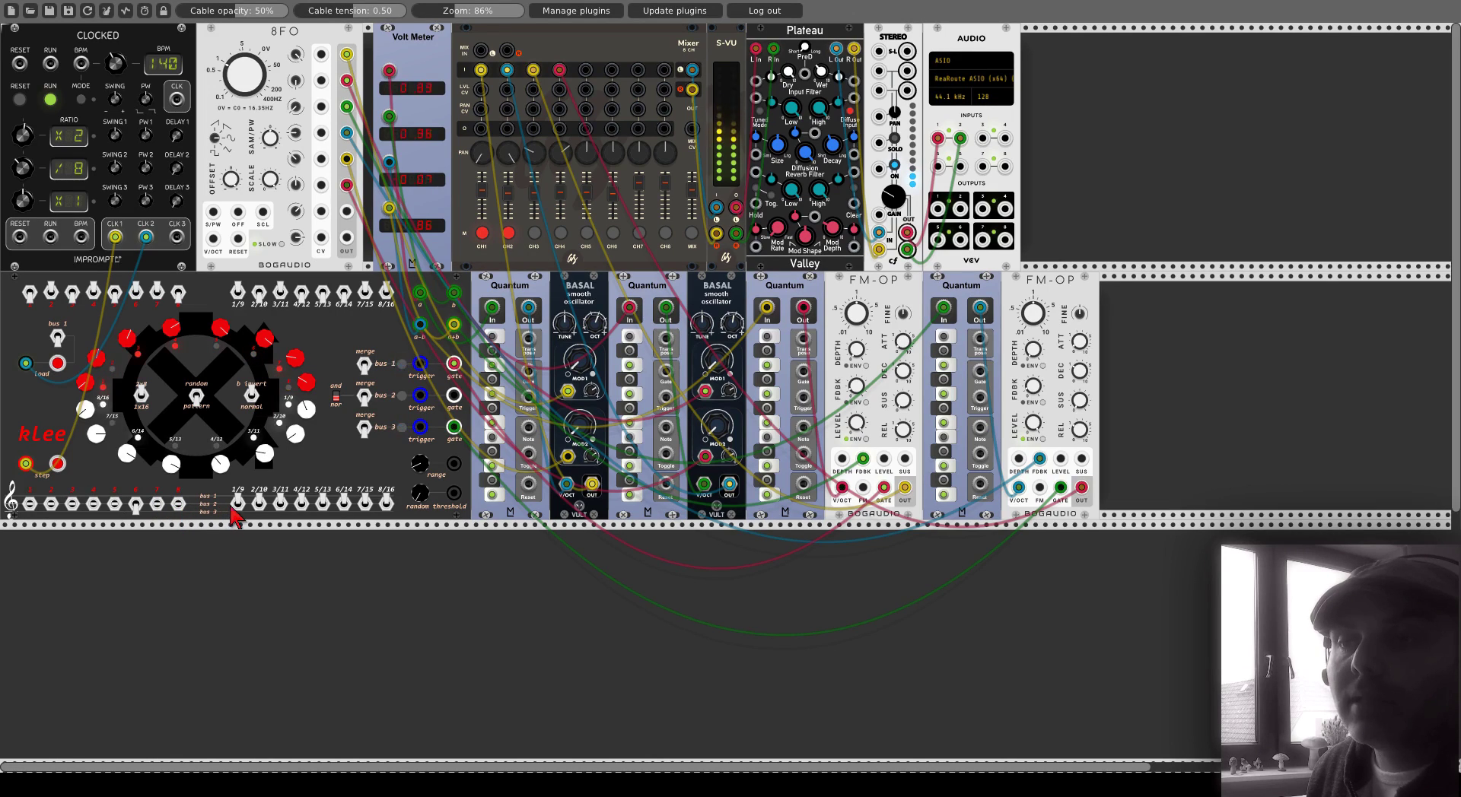
pyautogui.click(260, 503)
pyautogui.click(280, 502)
pyautogui.click(301, 502)
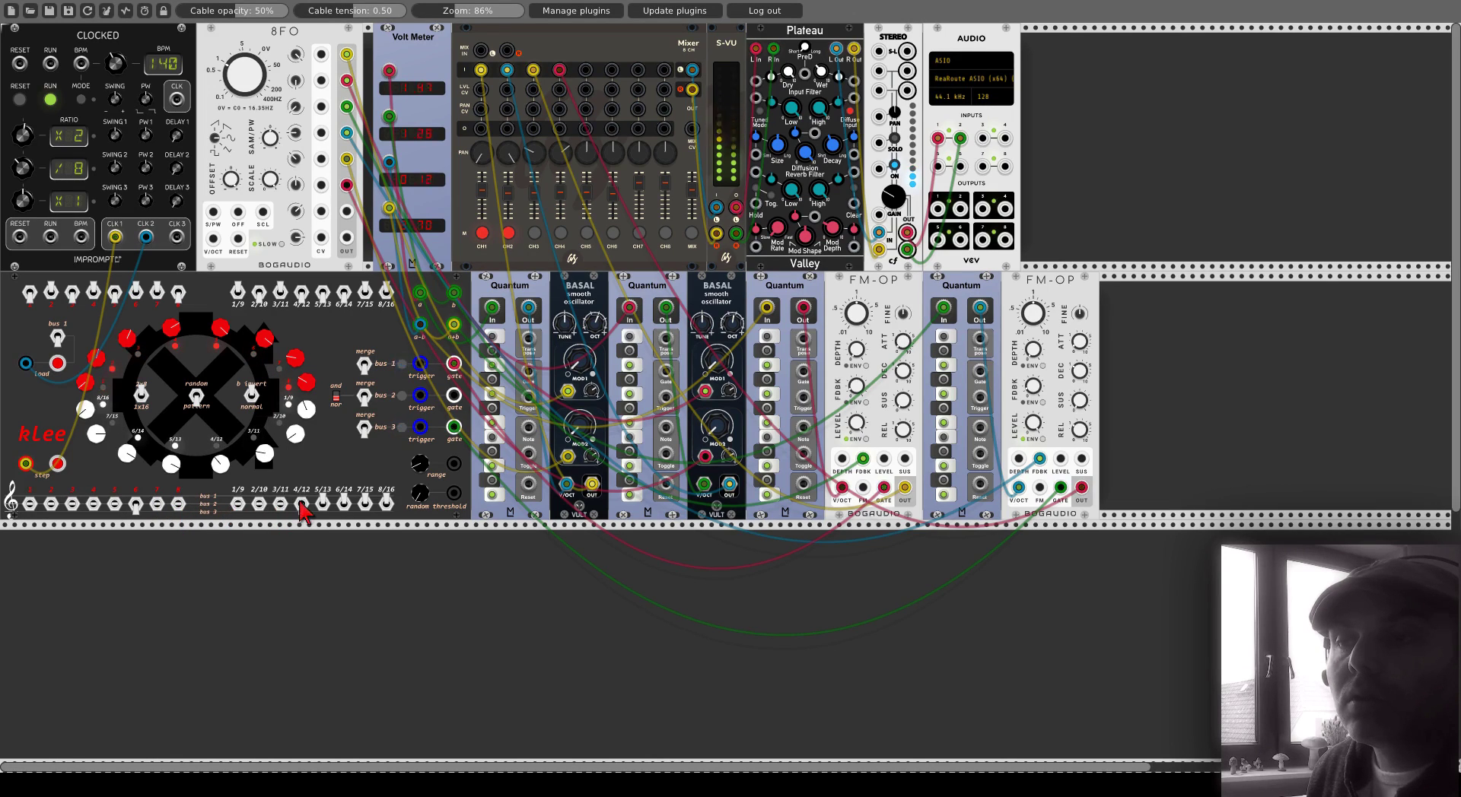
pyautogui.click(322, 502)
pyautogui.click(344, 502)
pyautogui.click(366, 502)
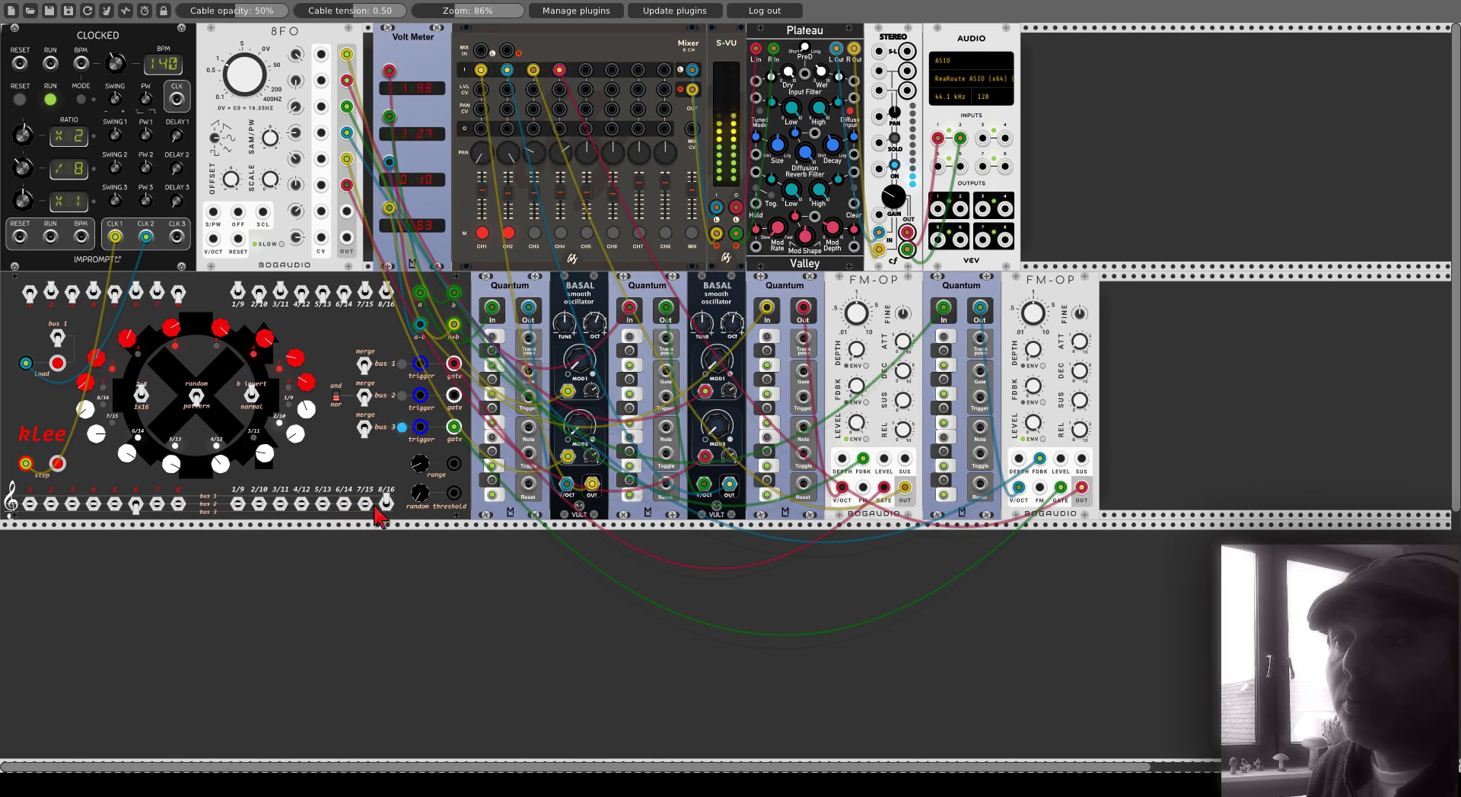
pyautogui.click(386, 502)
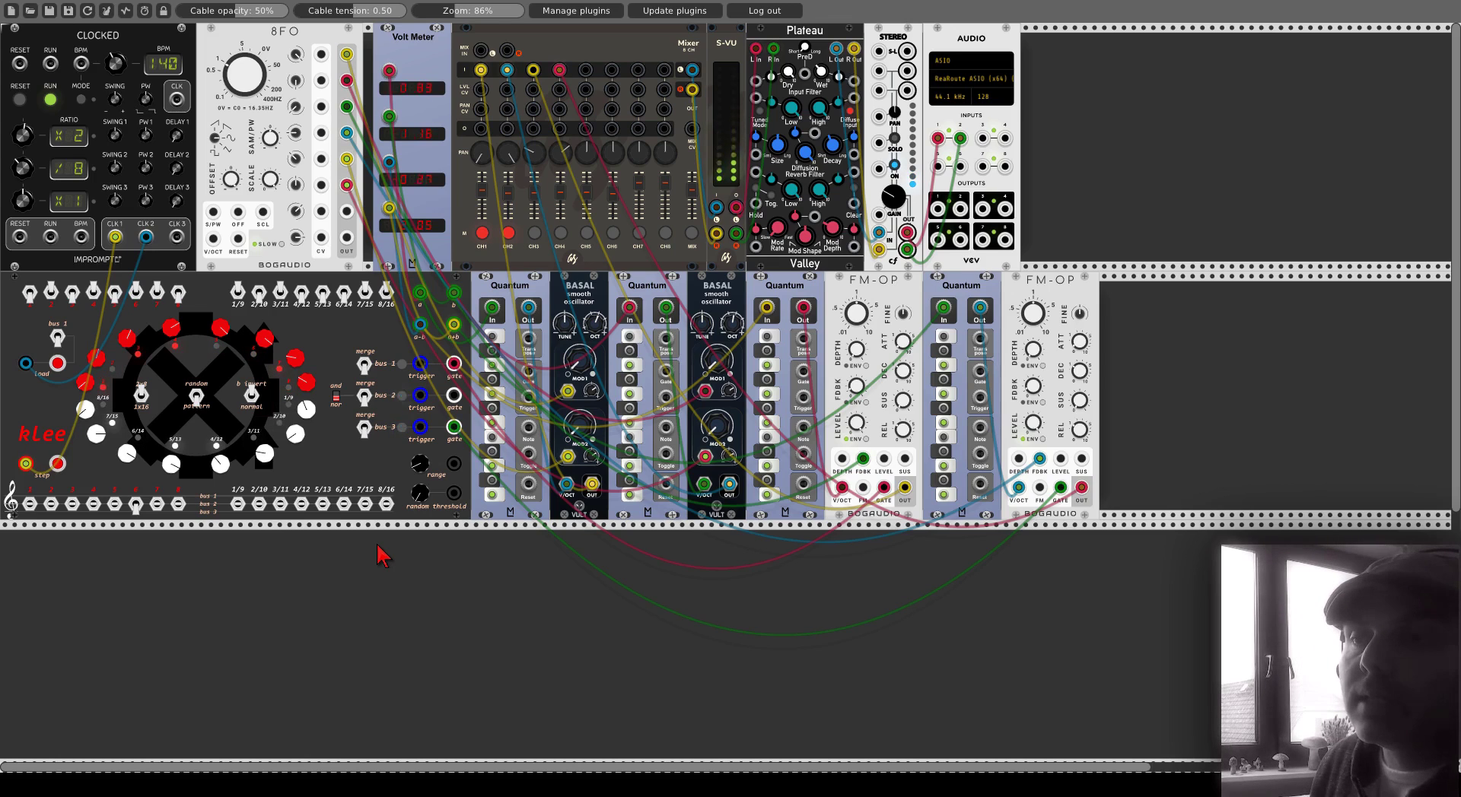
pyautogui.click(324, 504)
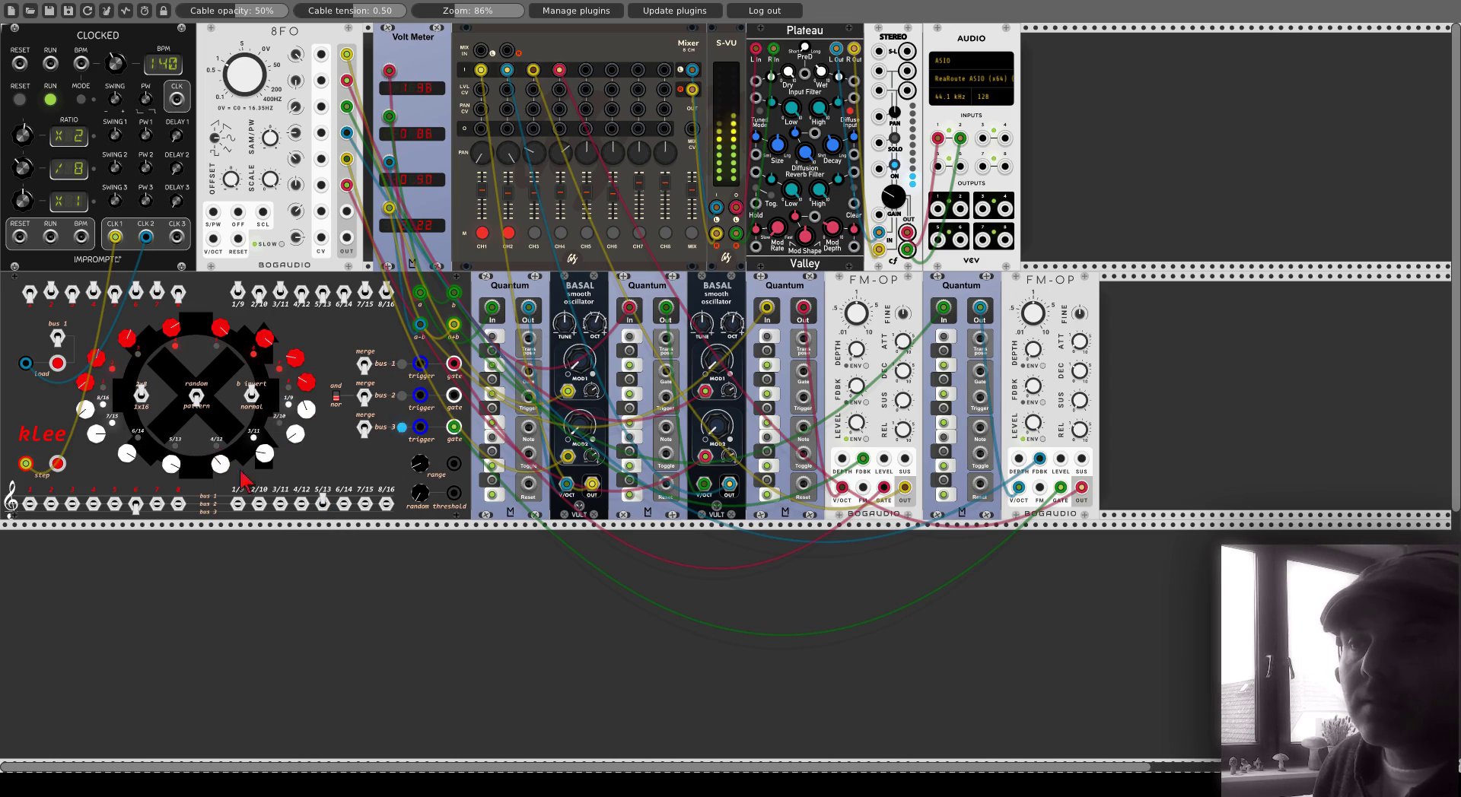
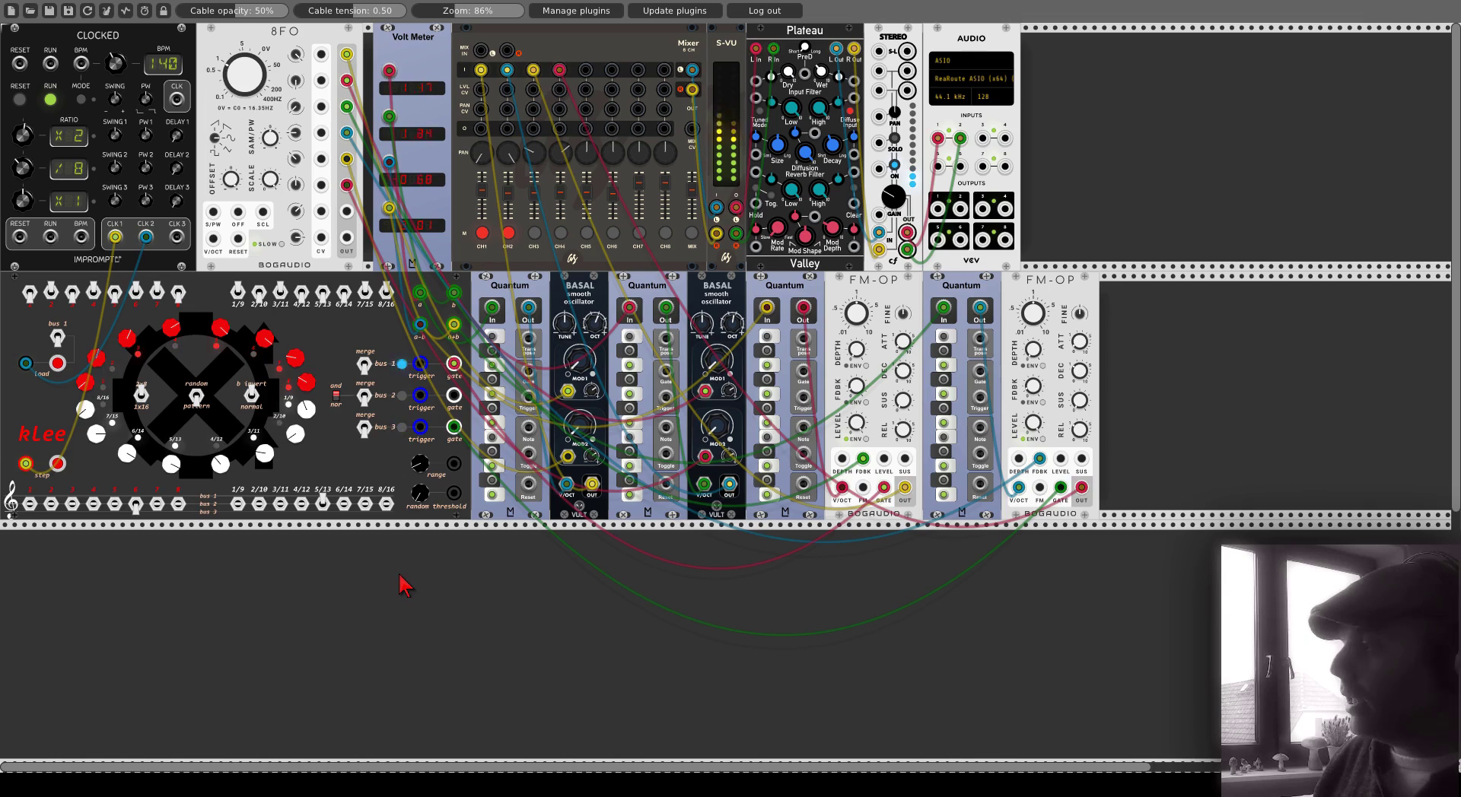
# - Add the Hora-treasureFree Hi-Hat module beside the second FM-OP and unmute mixer channels 1 and 2
pyautogui.rightClick(405, 585)
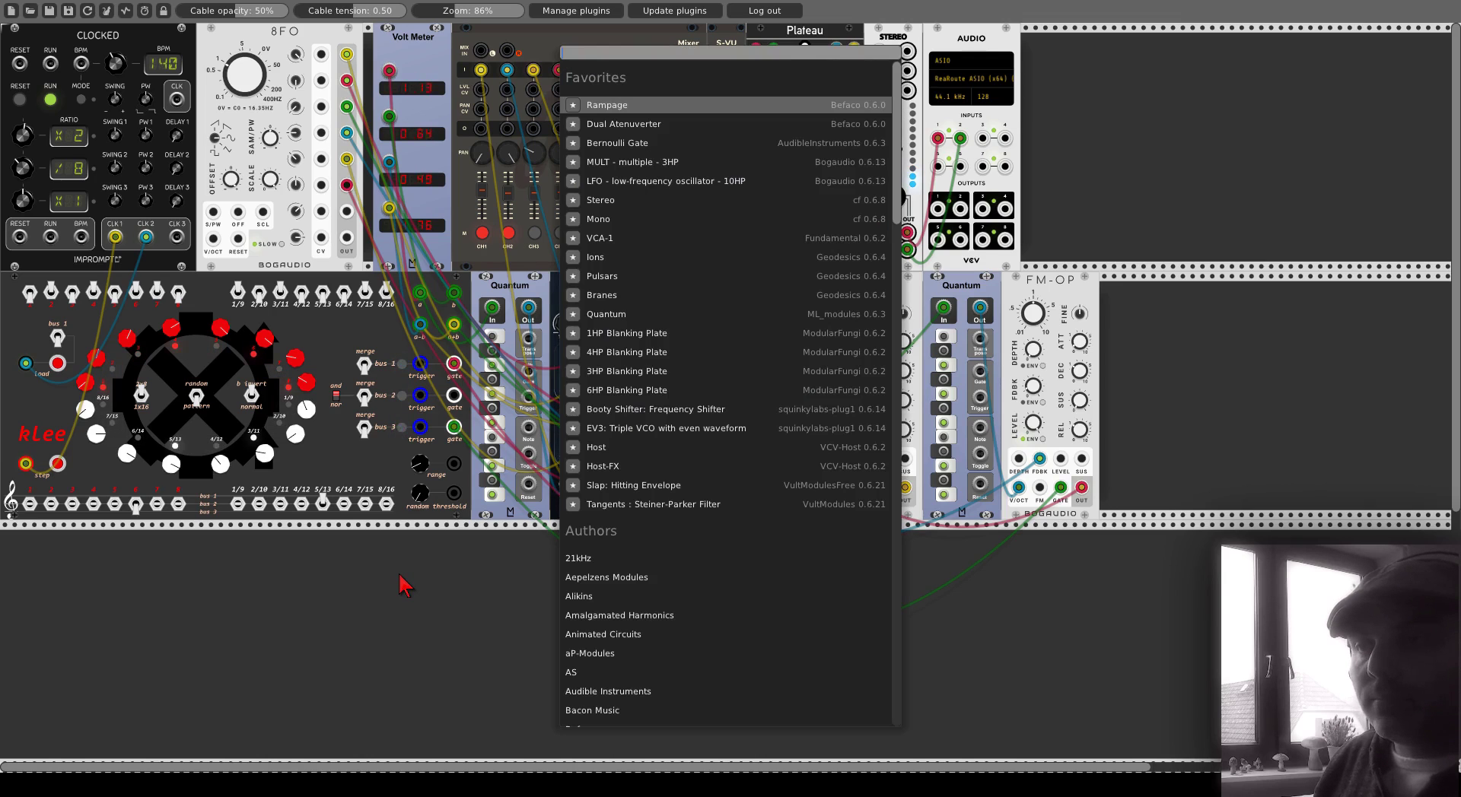
pyautogui.write('hihat')
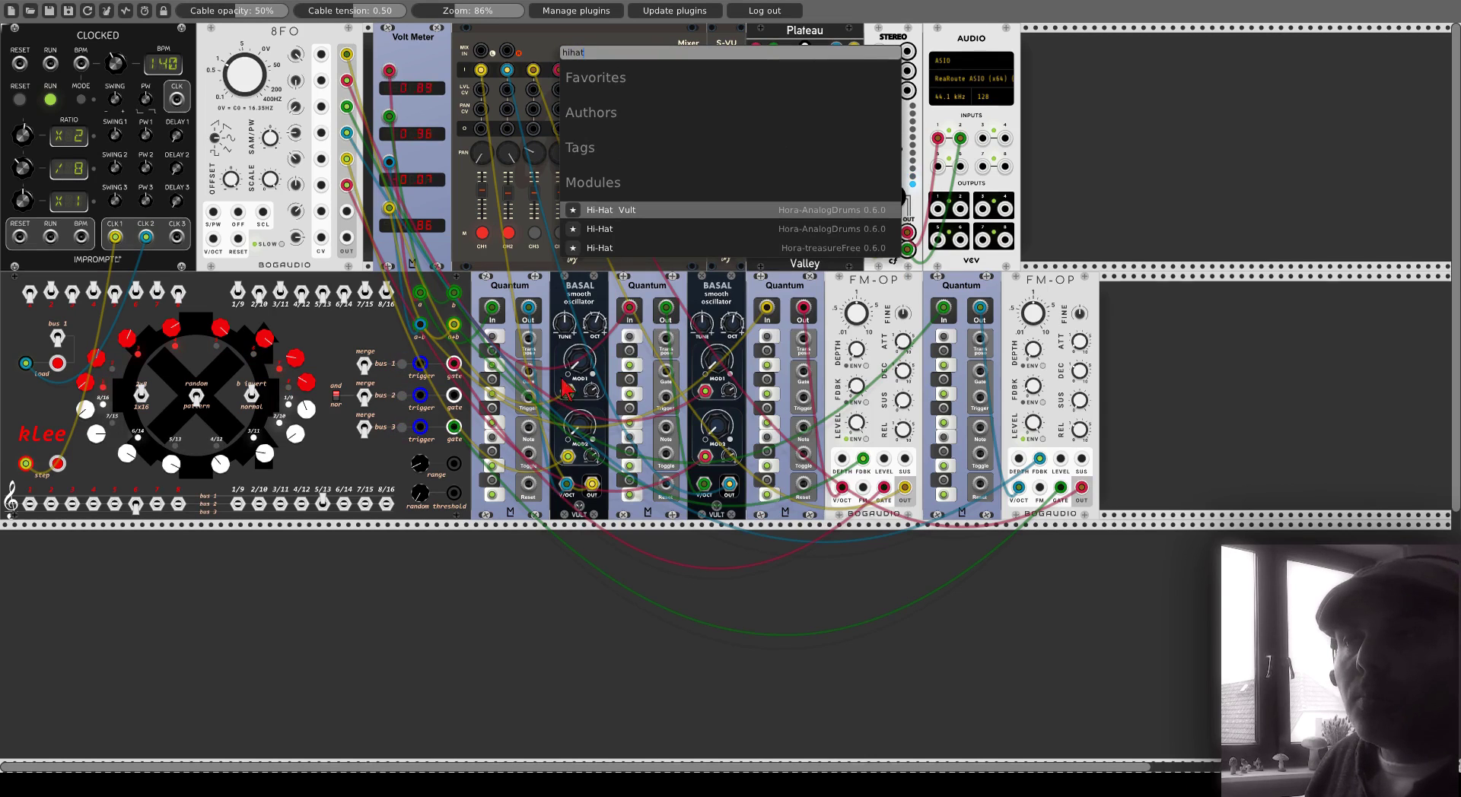
pyautogui.click(608, 249)
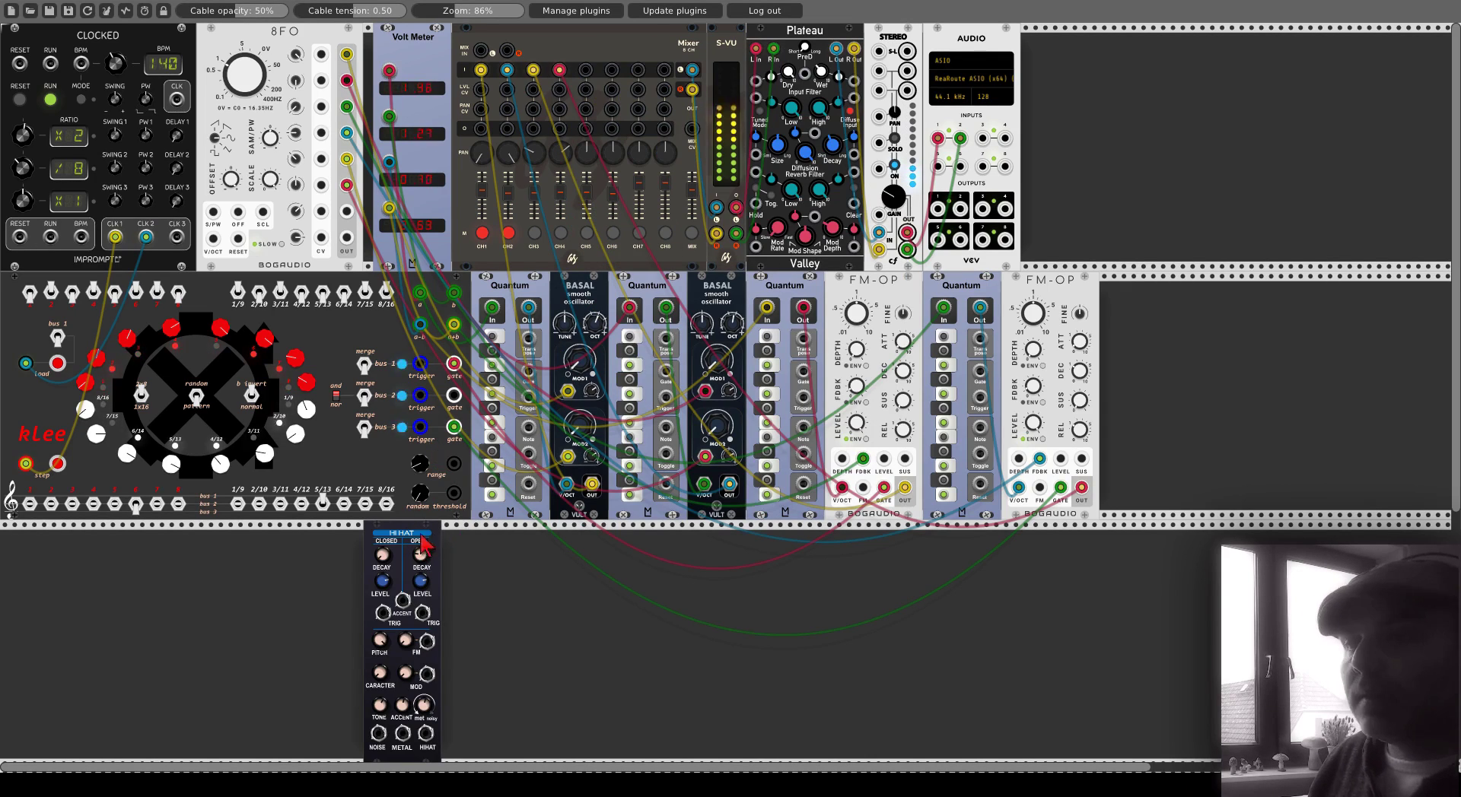
pyautogui.moveTo(427, 542); pyautogui.dragTo(1063, 313)
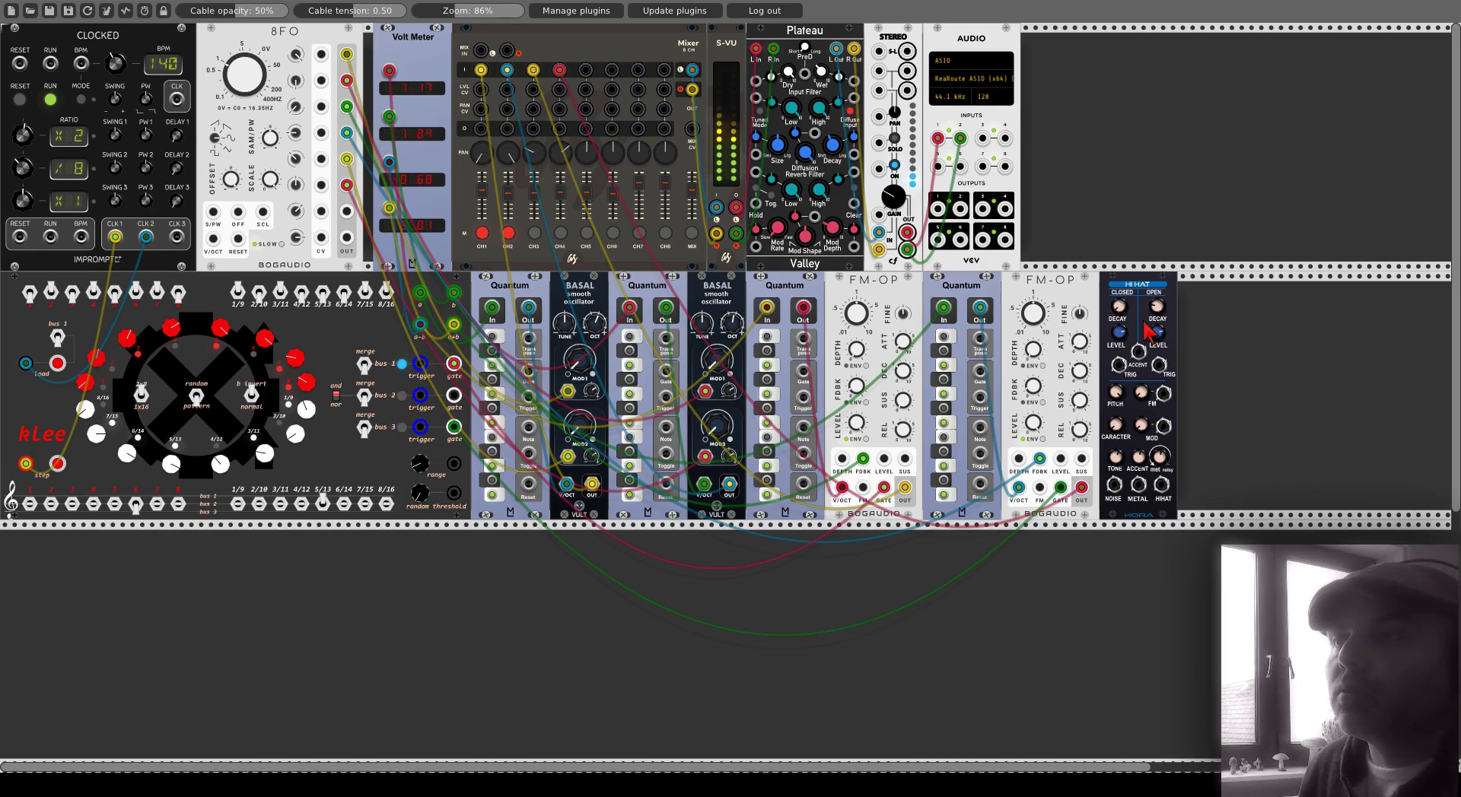
pyautogui.click(483, 234)
pyautogui.click(509, 233)
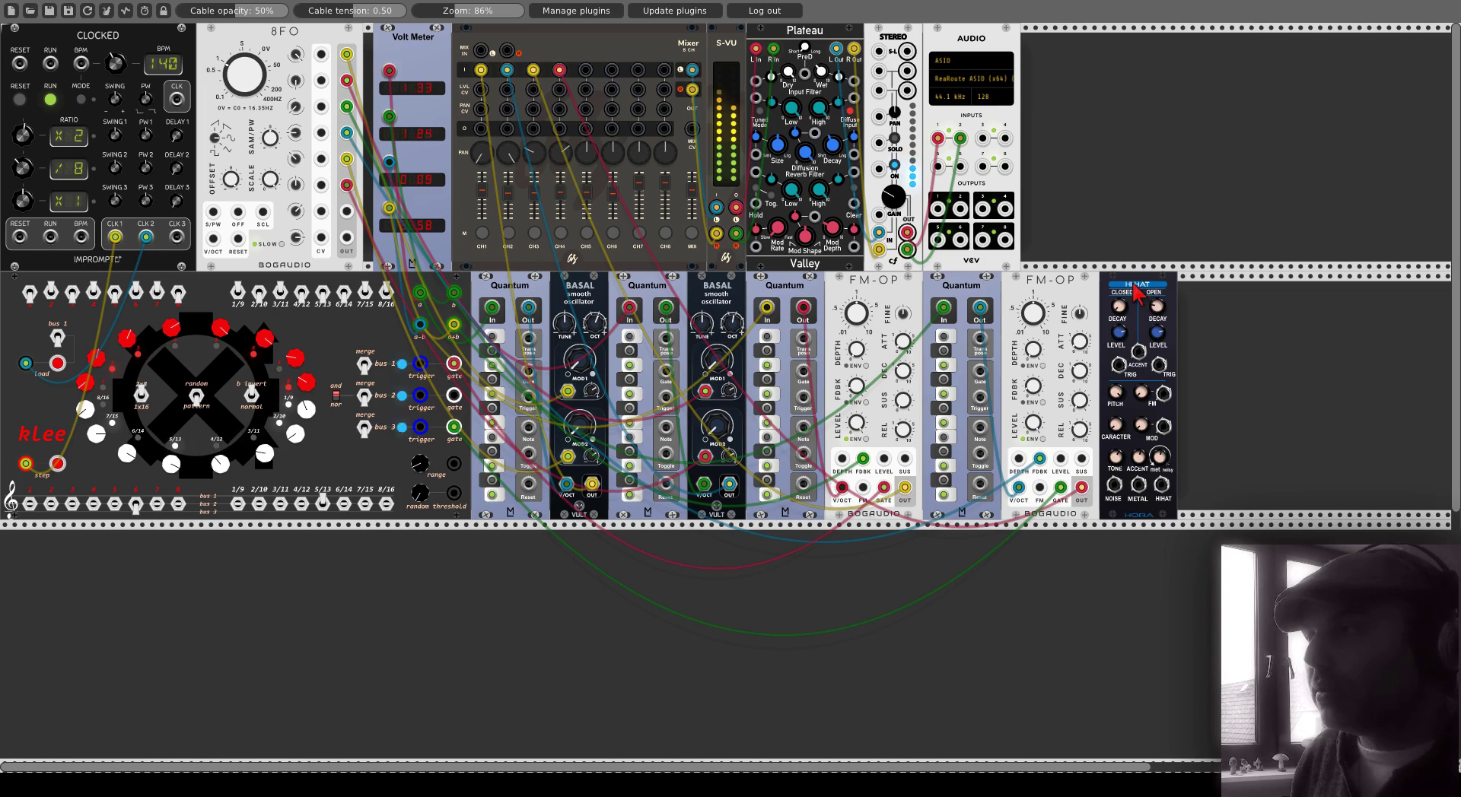
# - Add KlirrFactoryFree's Clock Multiplier / Ratcheting Controller between the second FM-OP and the Hi-Hat, shifting the Hi-Hat to sit beside it
pyautogui.moveTo(1139, 297); pyautogui.dragTo(1227, 293)
pyautogui.rightClick(1133, 342)
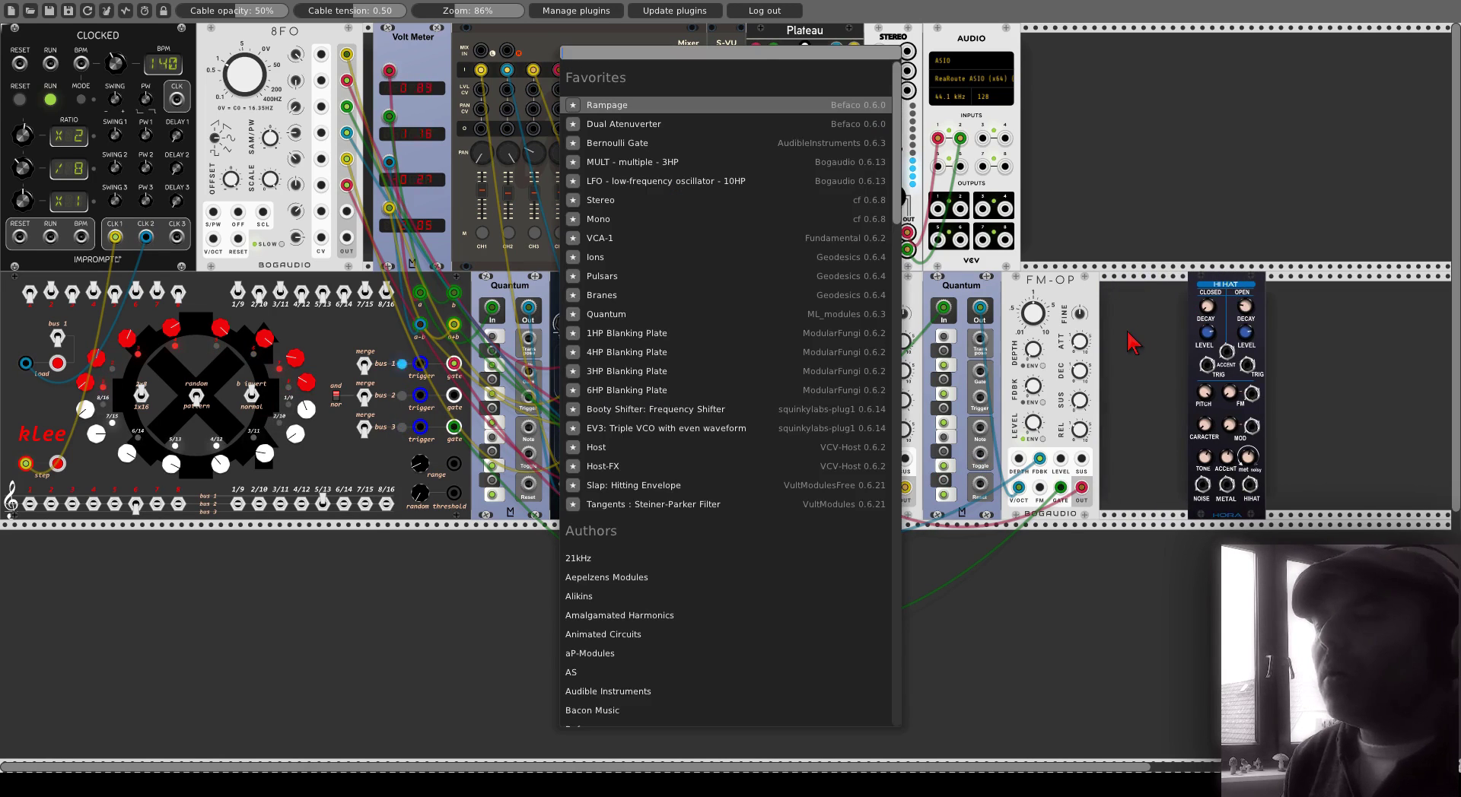
pyautogui.write('rac')
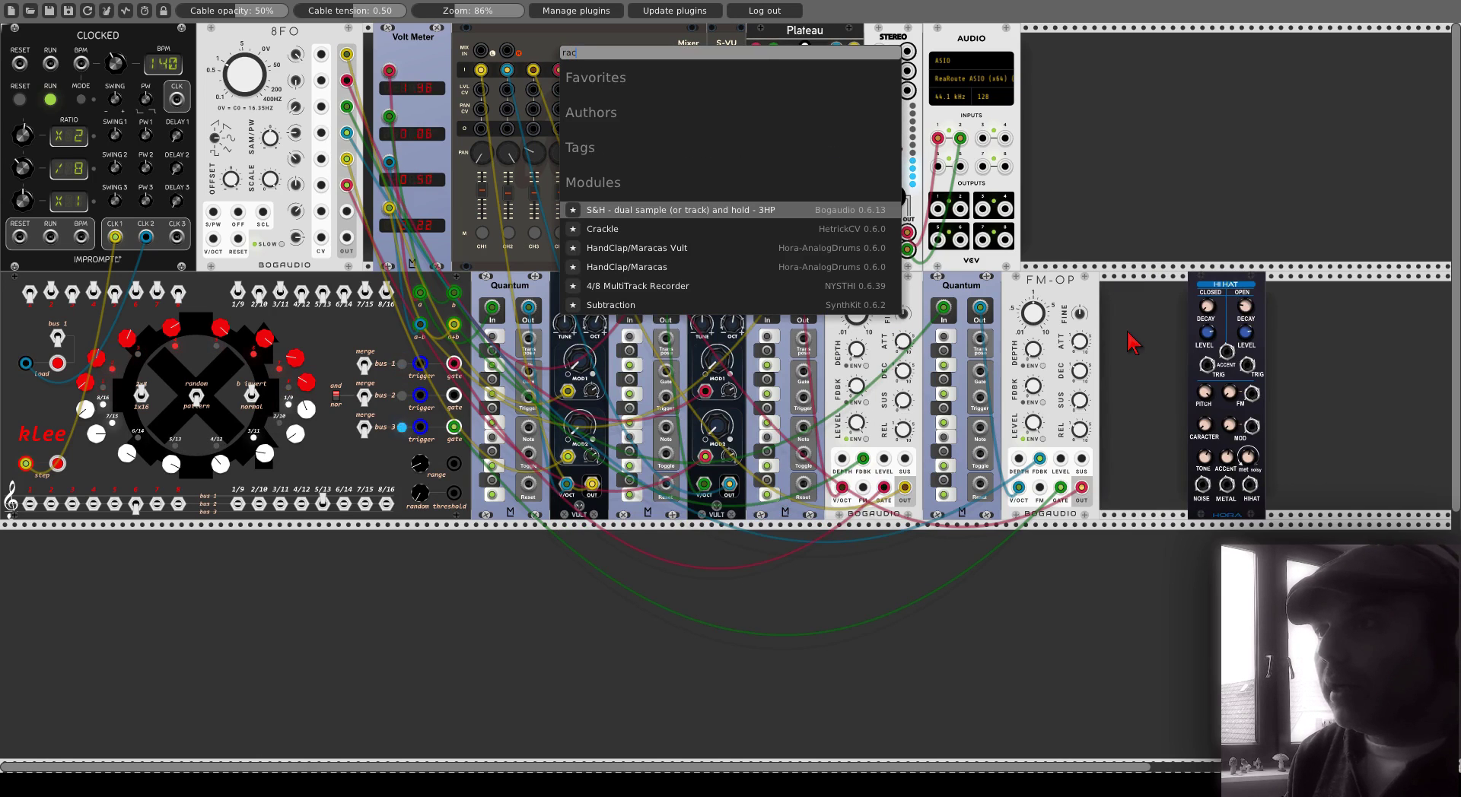
pyautogui.press('BackSpace')
pyautogui.press('BackSpace')
pyautogui.press('BackSpace')
pyautogui.write('kli')
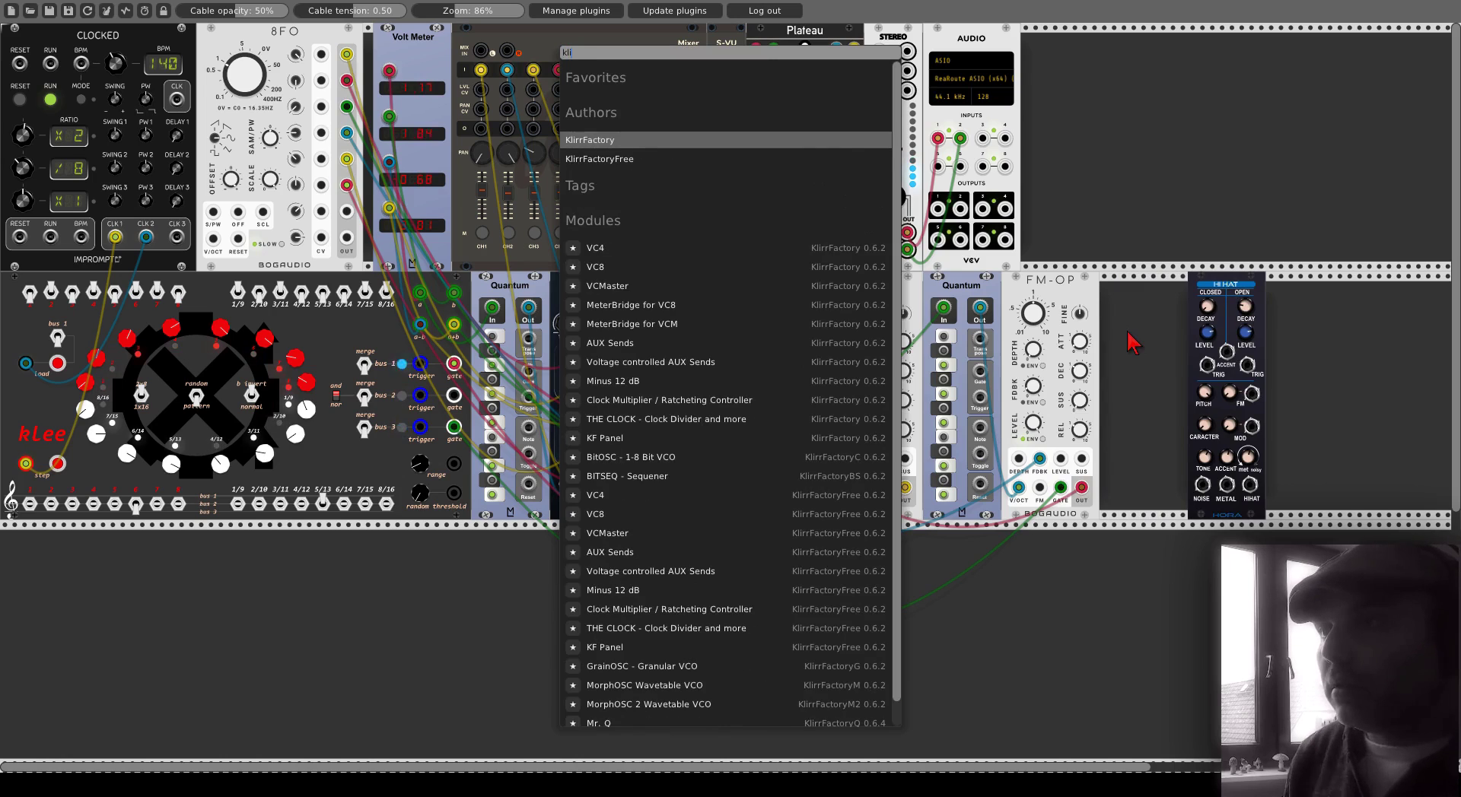
pyautogui.click(633, 159)
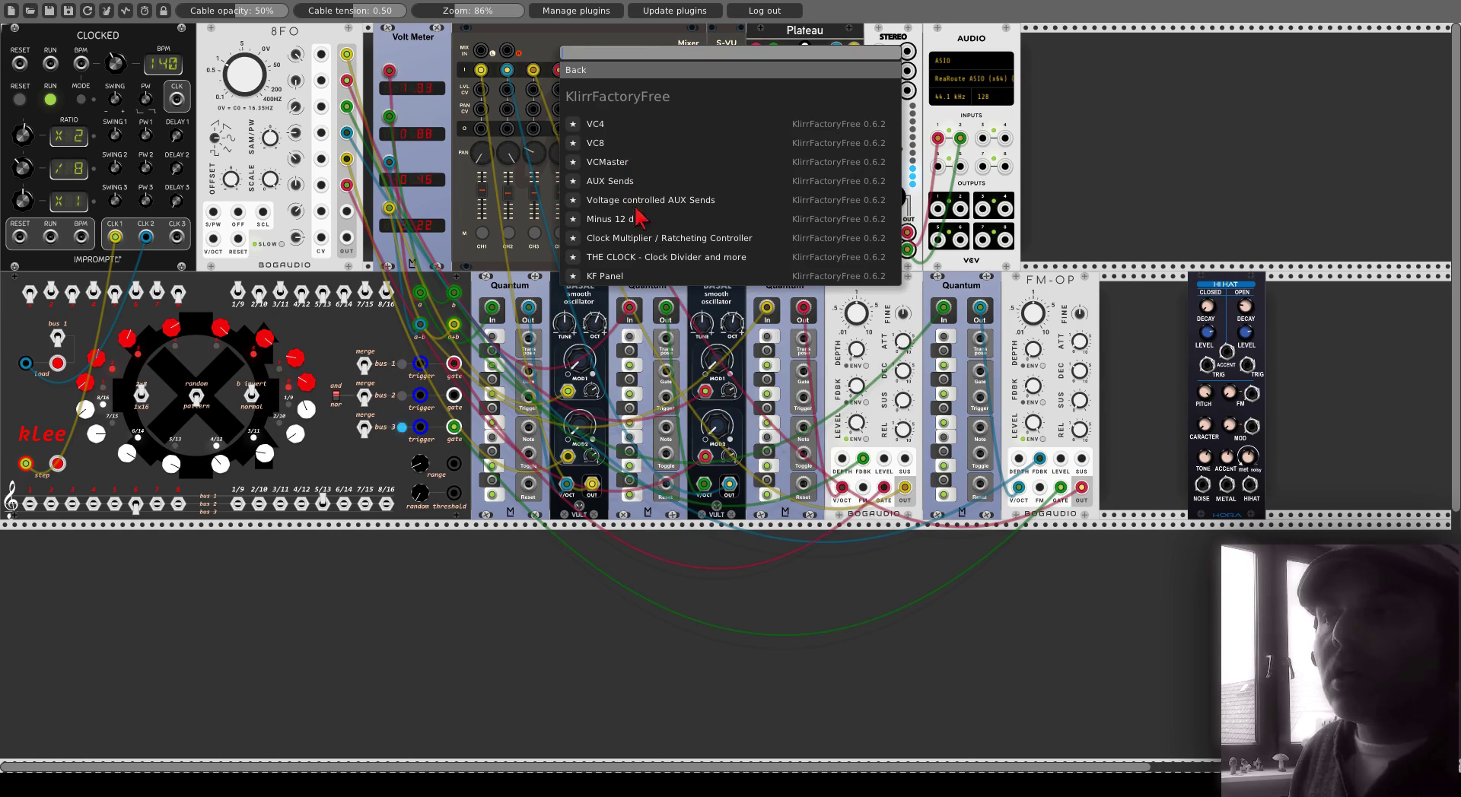
pyautogui.click(650, 239)
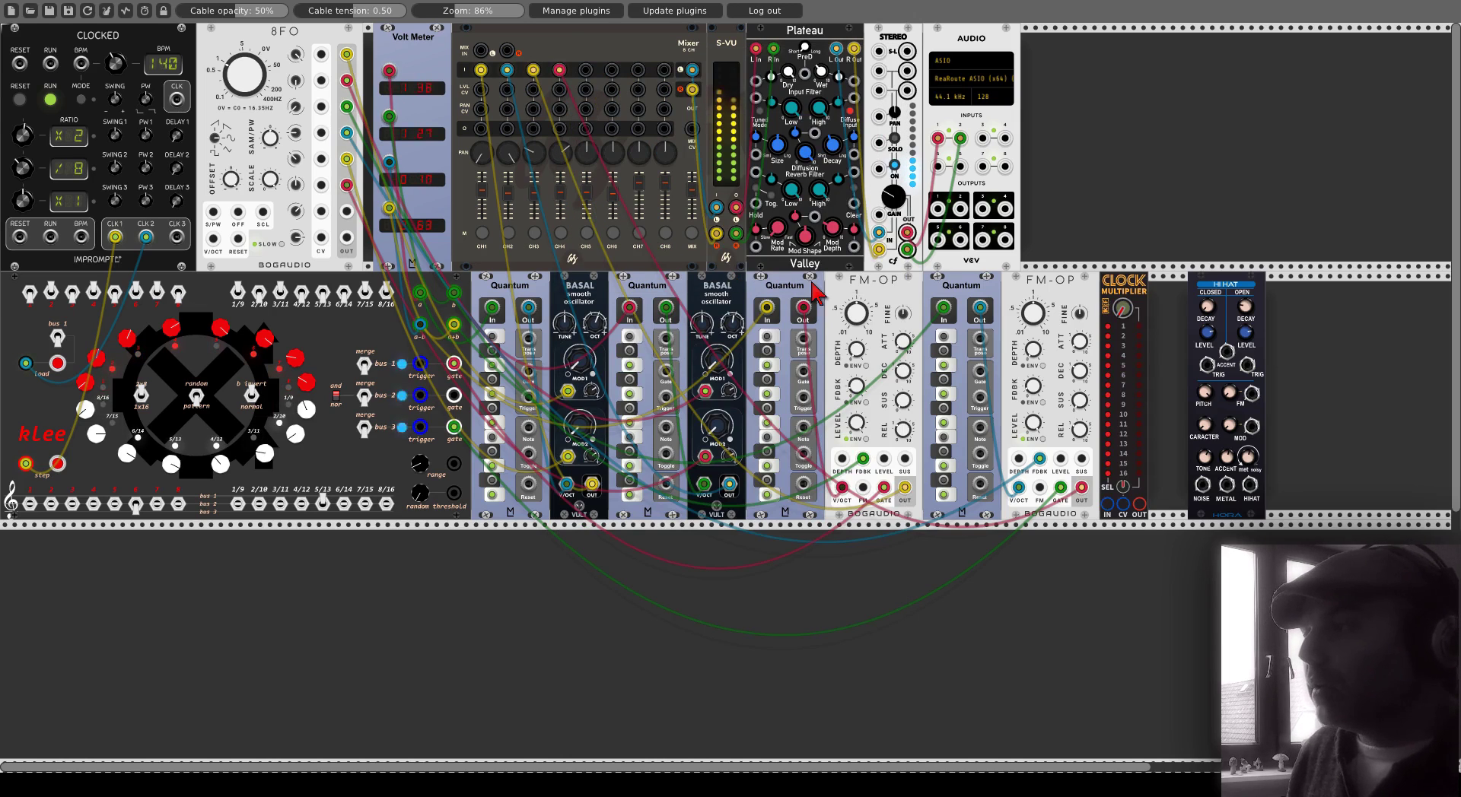
pyautogui.moveTo(1209, 288); pyautogui.dragTo(1169, 289)
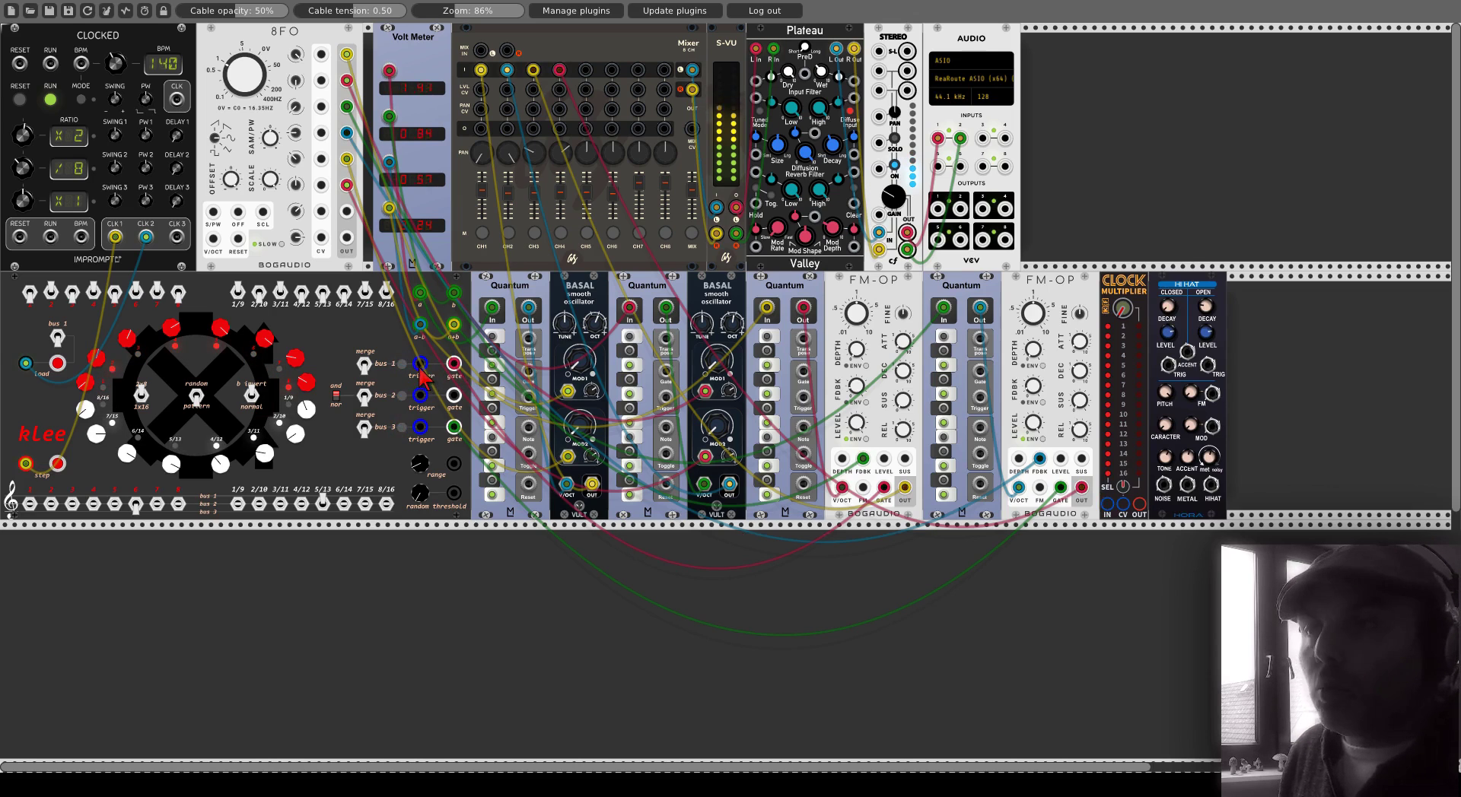
# - Patch the Klee's bus 1 trigger through the Clock Multiplier to the Hi-Hat's closed trigger, and send the HHAT output to mixer channel 5
pyautogui.moveTo(420, 363); pyautogui.dragTo(1107, 503)
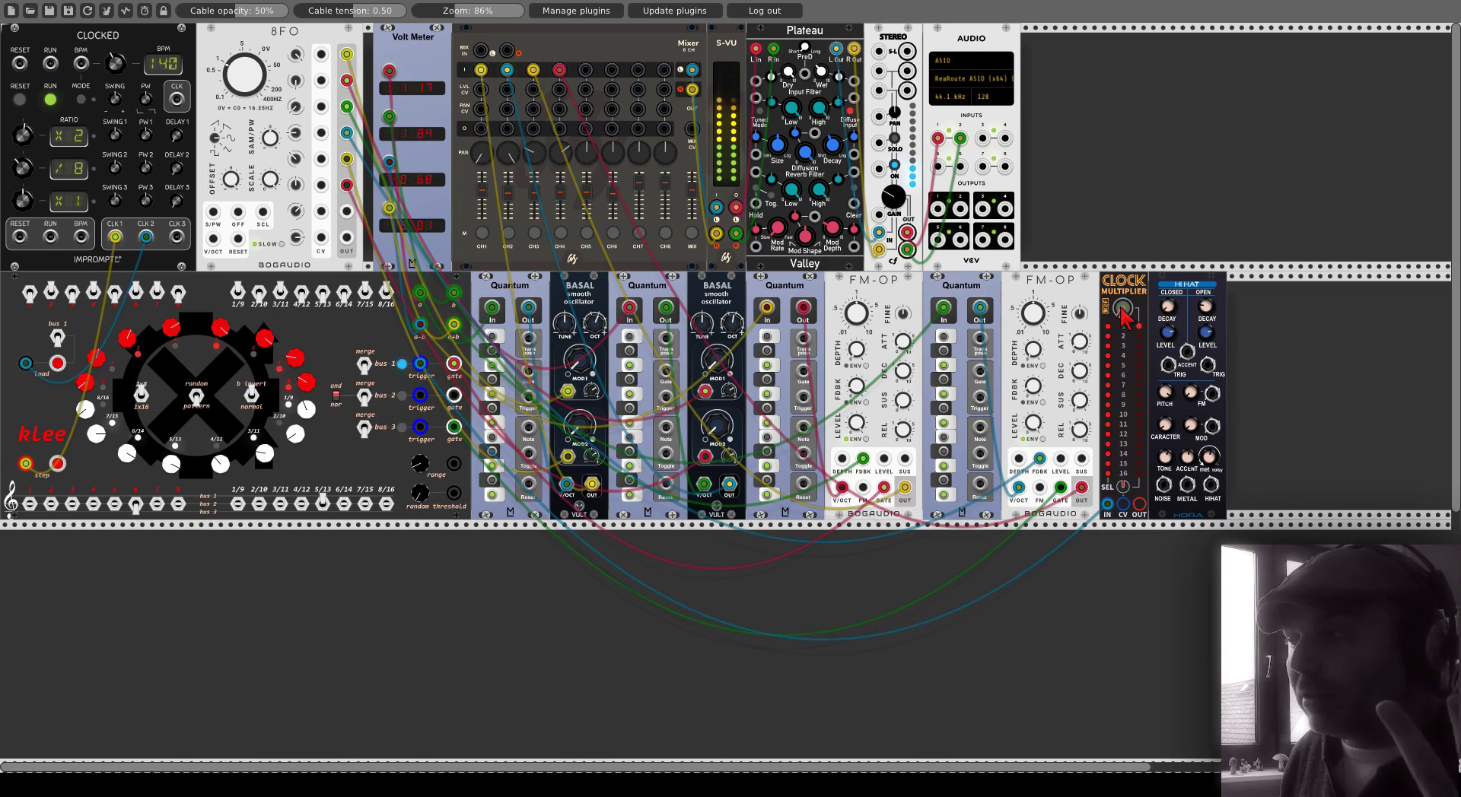
pyautogui.moveTo(1139, 503); pyautogui.dragTo(1168, 364)
pyautogui.moveTo(1212, 487); pyautogui.dragTo(585, 70)
pyautogui.moveTo(586, 183); pyautogui.dragTo(586, 177)
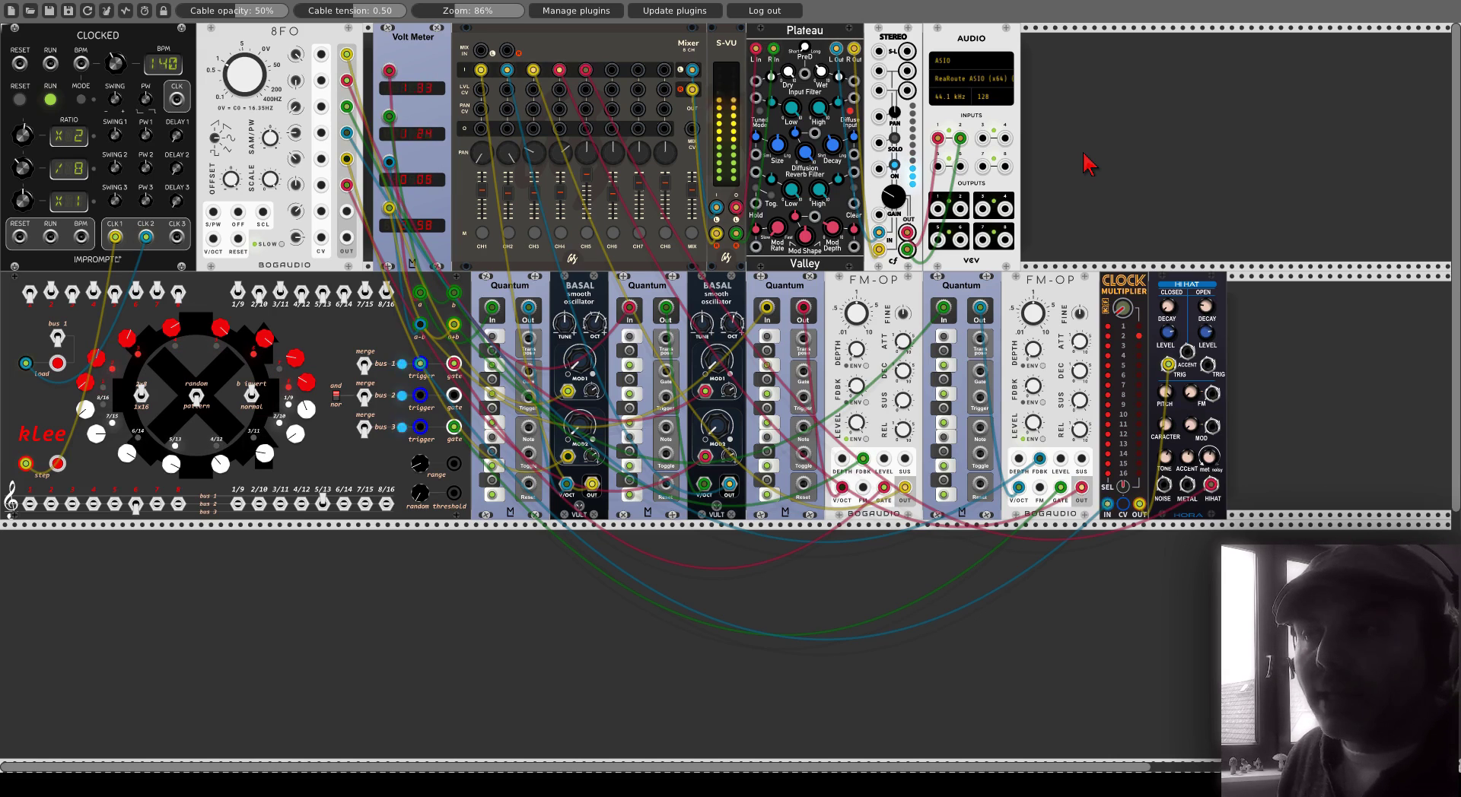
# - Patch the Klee's bus 2 trigger to the Hi-Hat's open trigger and move the bus 1 assignment from step 5/13 to step 6/14
pyautogui.moveTo(419, 396); pyautogui.dragTo(1207, 365)
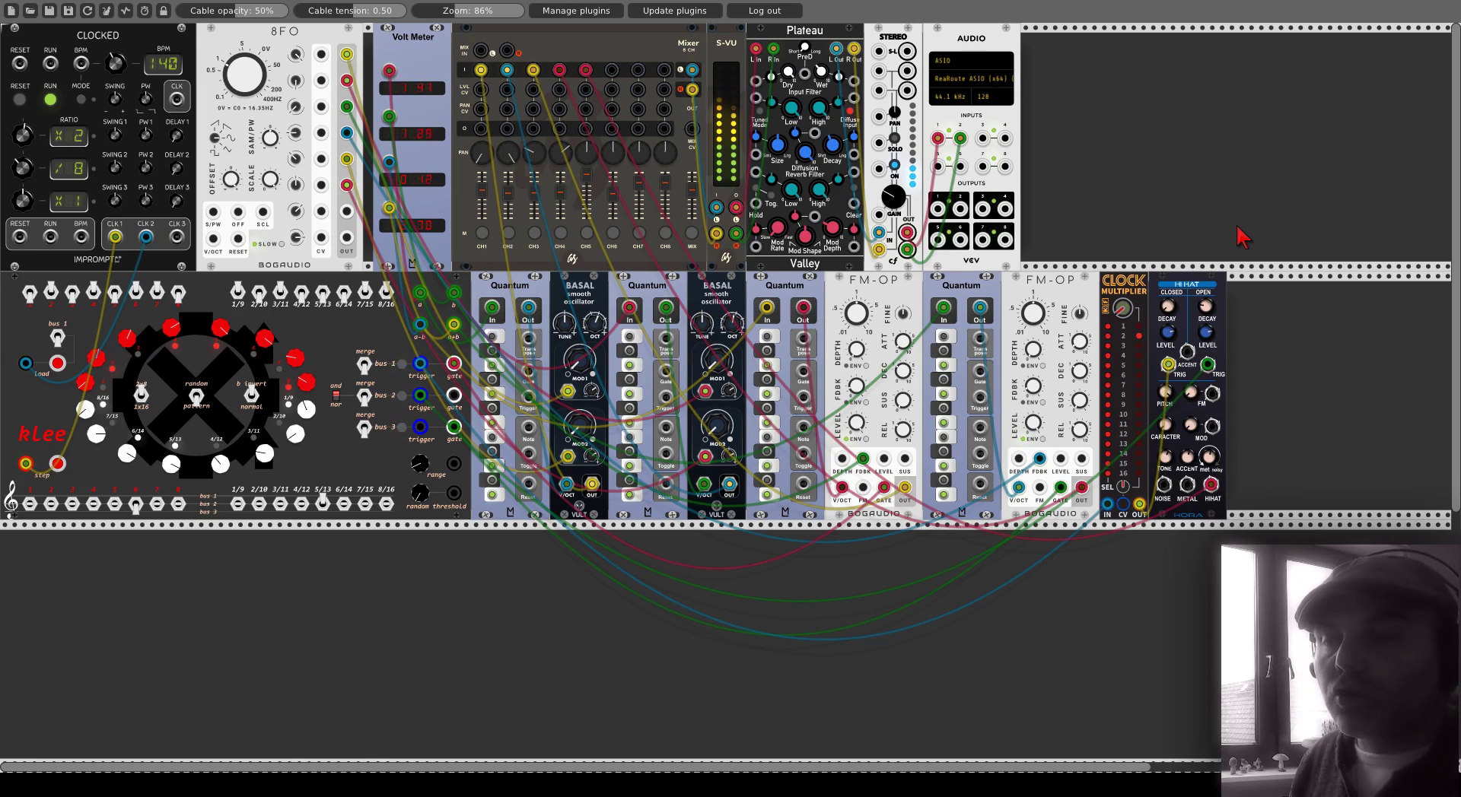
pyautogui.click(323, 502)
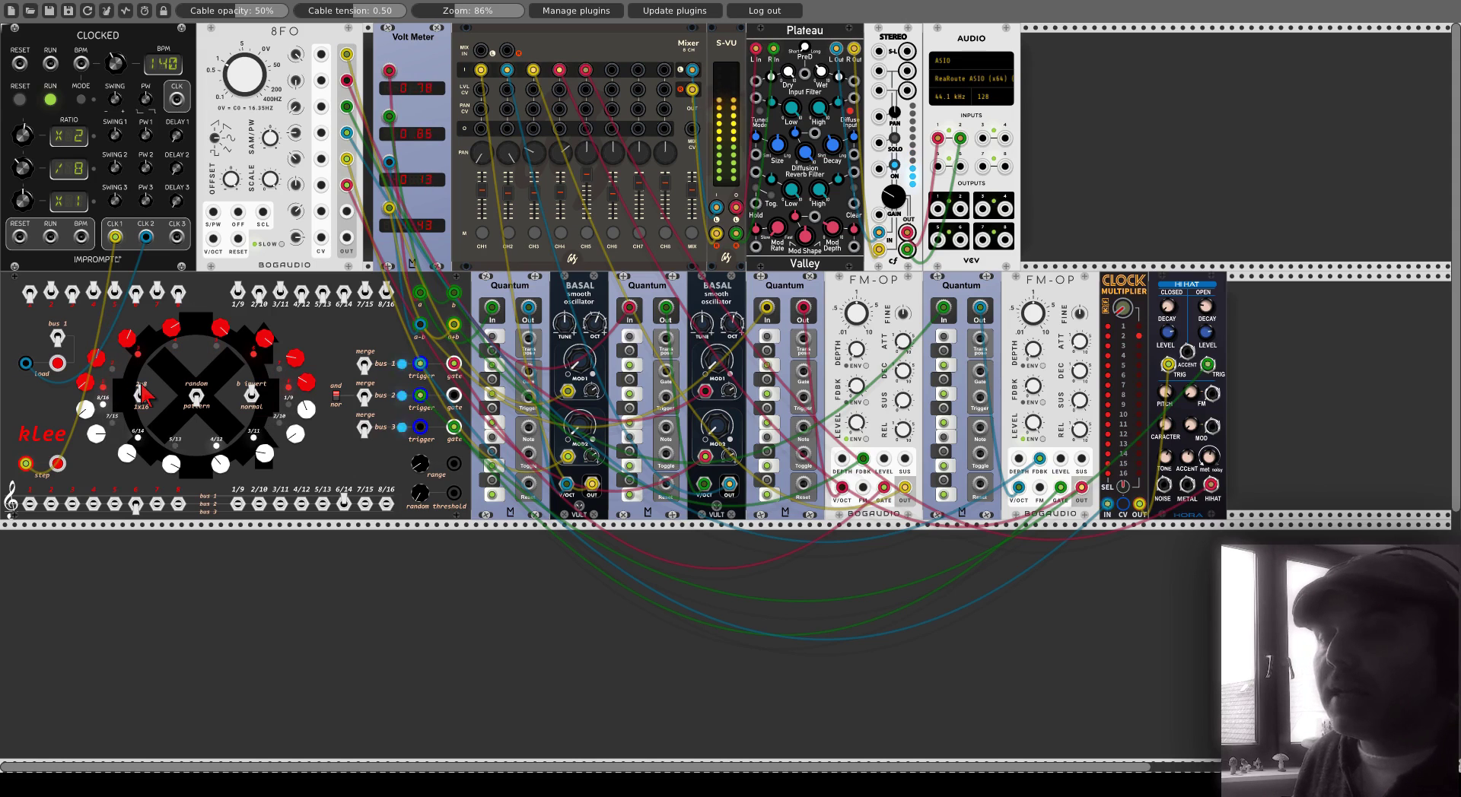
# - Add Befaco's EvenVCO and the Tangents Steiner-Parker filter in the empty row below the Klee
pyautogui.rightClick(290, 609)
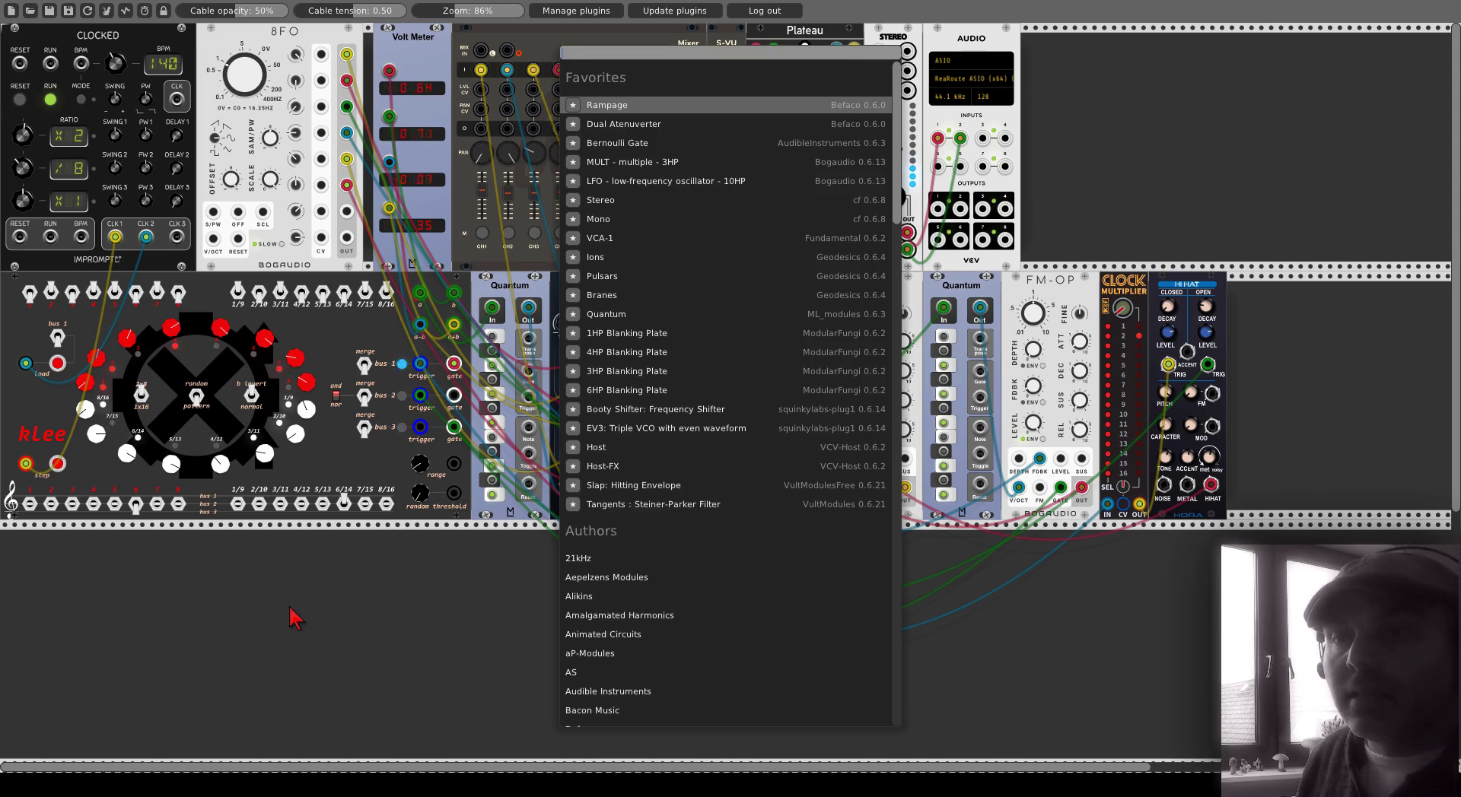
pyautogui.write('even')
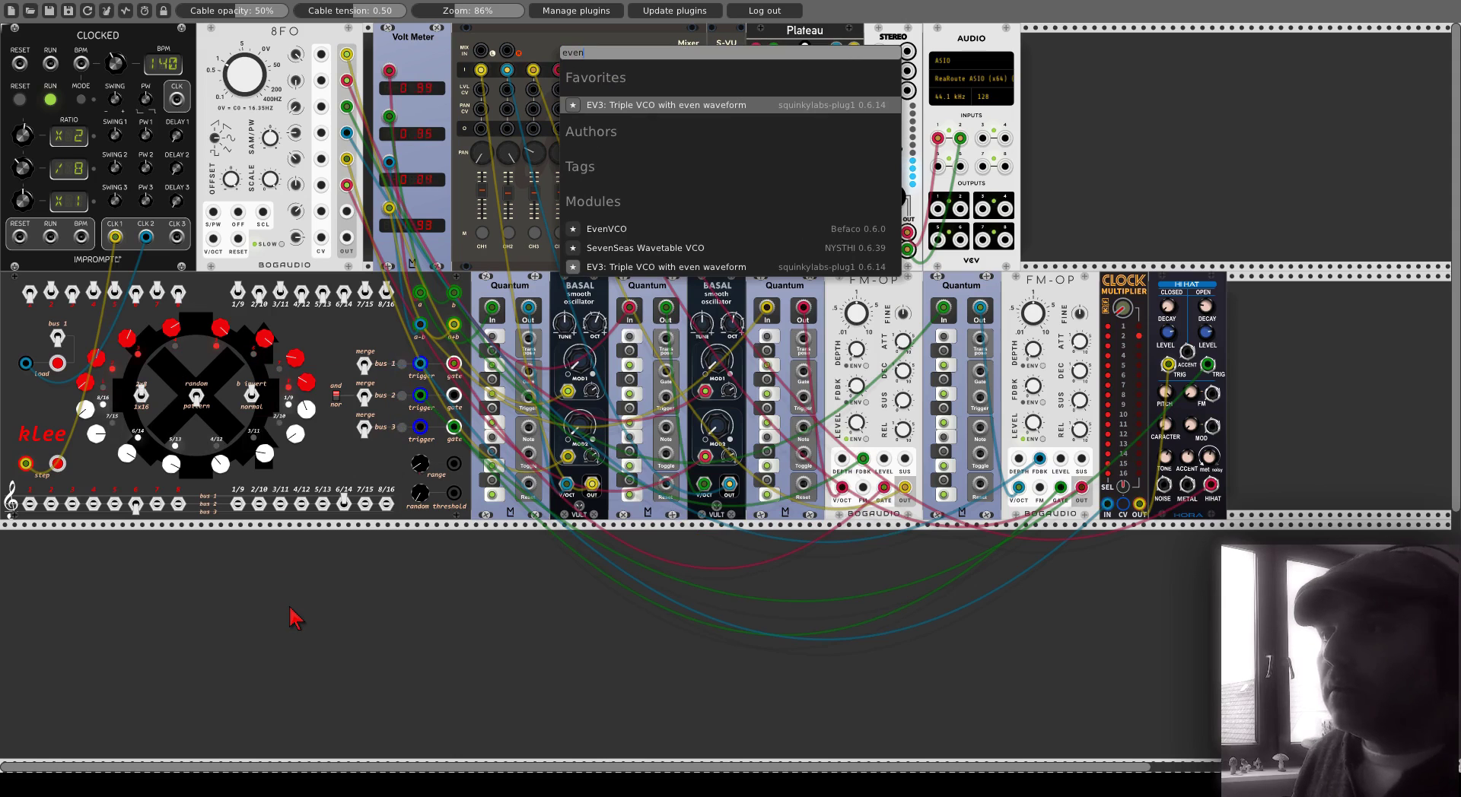
pyautogui.click(609, 230)
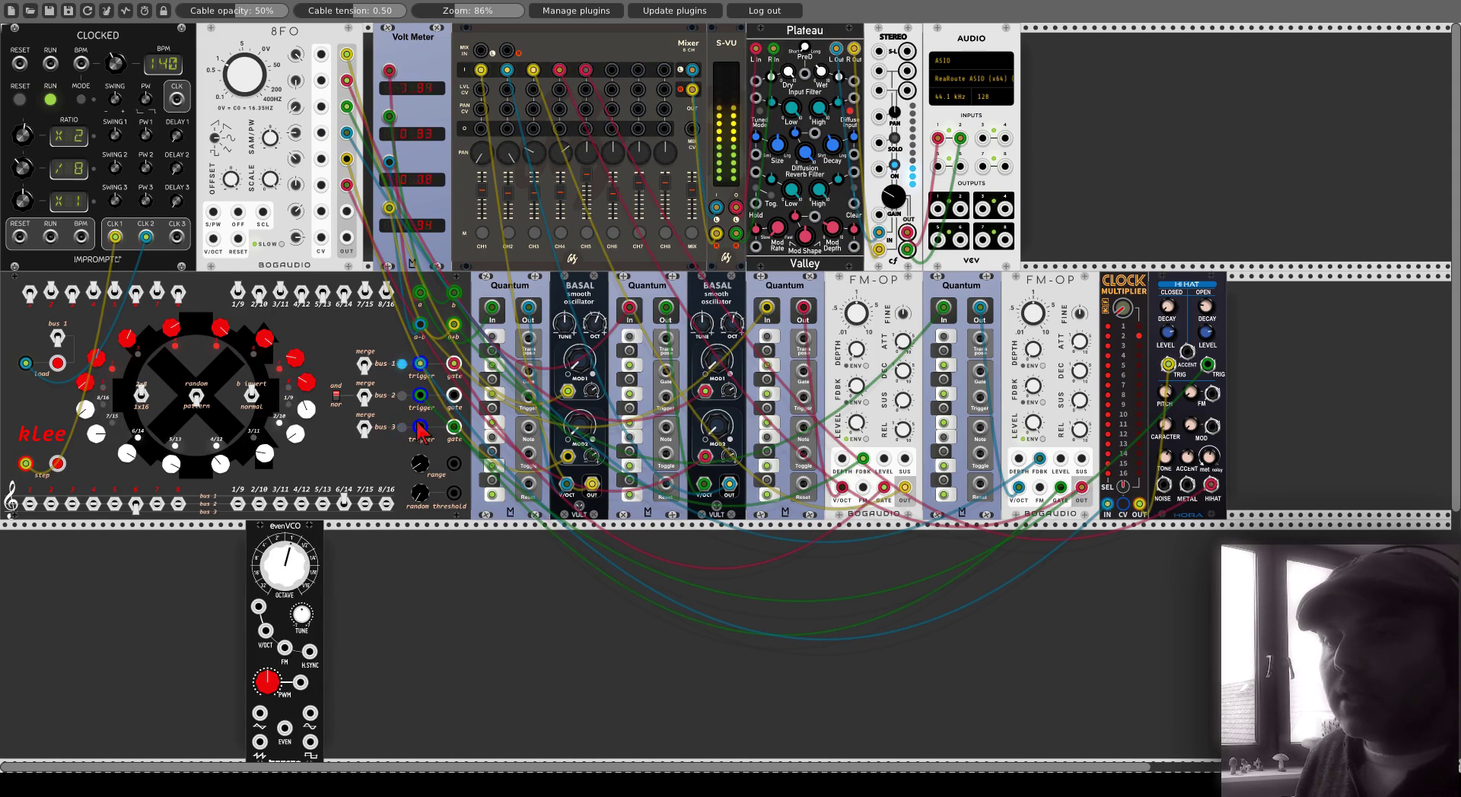
pyautogui.scroll(-2, 419, 525)
pyautogui.rightClick(419, 530)
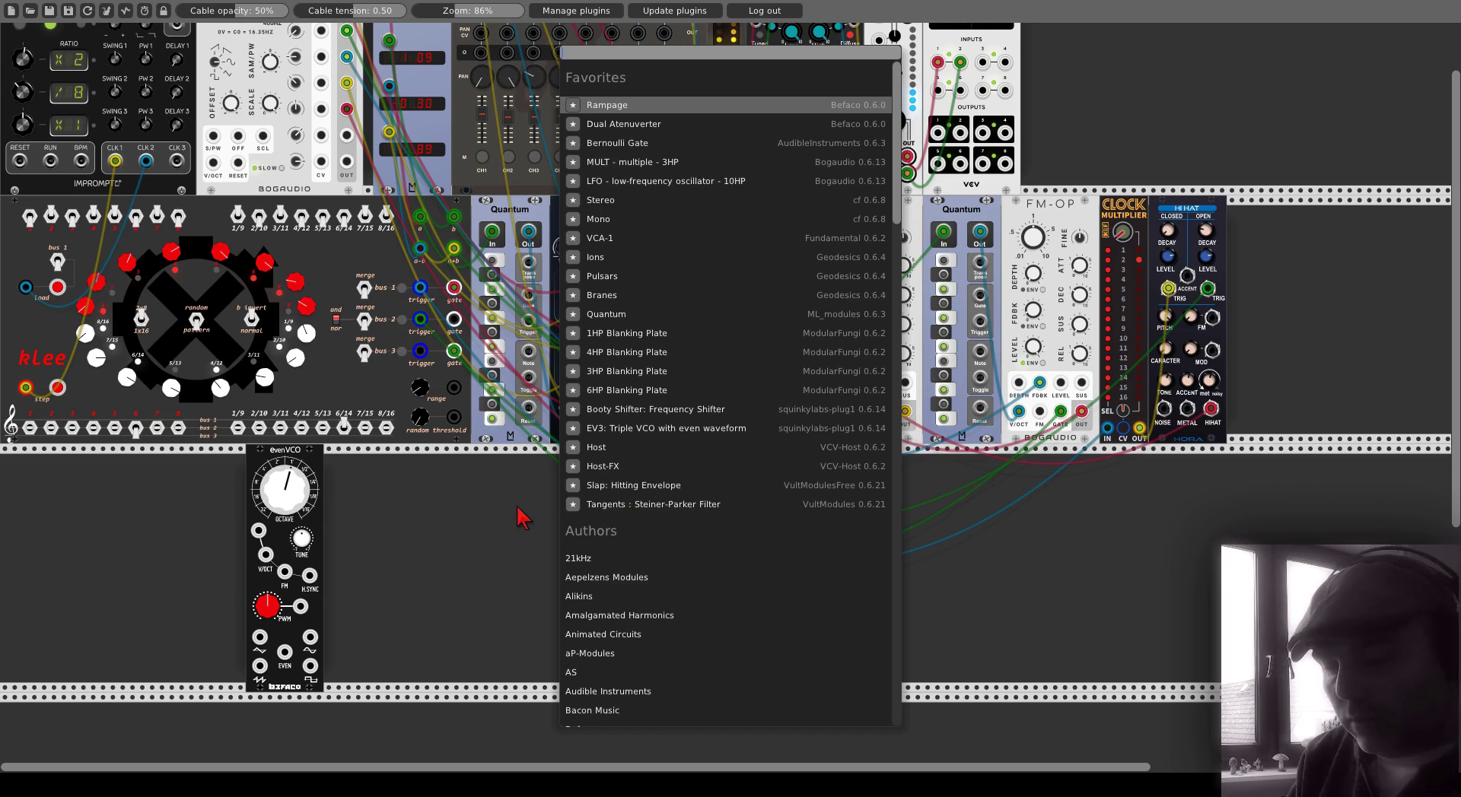
pyautogui.write('tange')
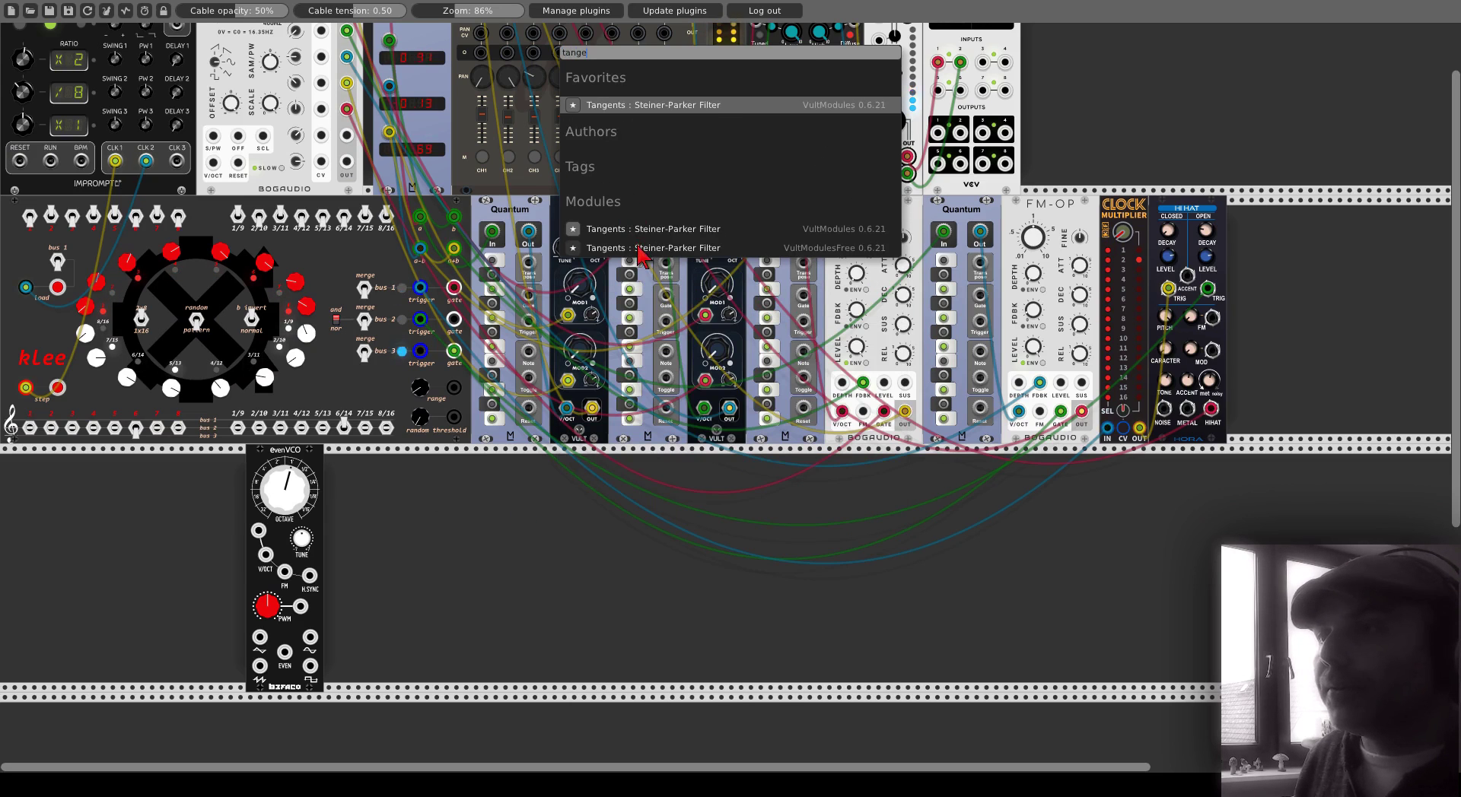
pyautogui.click(643, 286)
# - Lower EvenVCO's octave, then patch its saw output to the Tangents LP input with the filter placed directly against it
pyautogui.moveTo(299, 476)
pyautogui.mouseDown()
pyautogui.moveTo(299, 509)
pyautogui.moveTo(299, 475)
pyautogui.mouseUp()
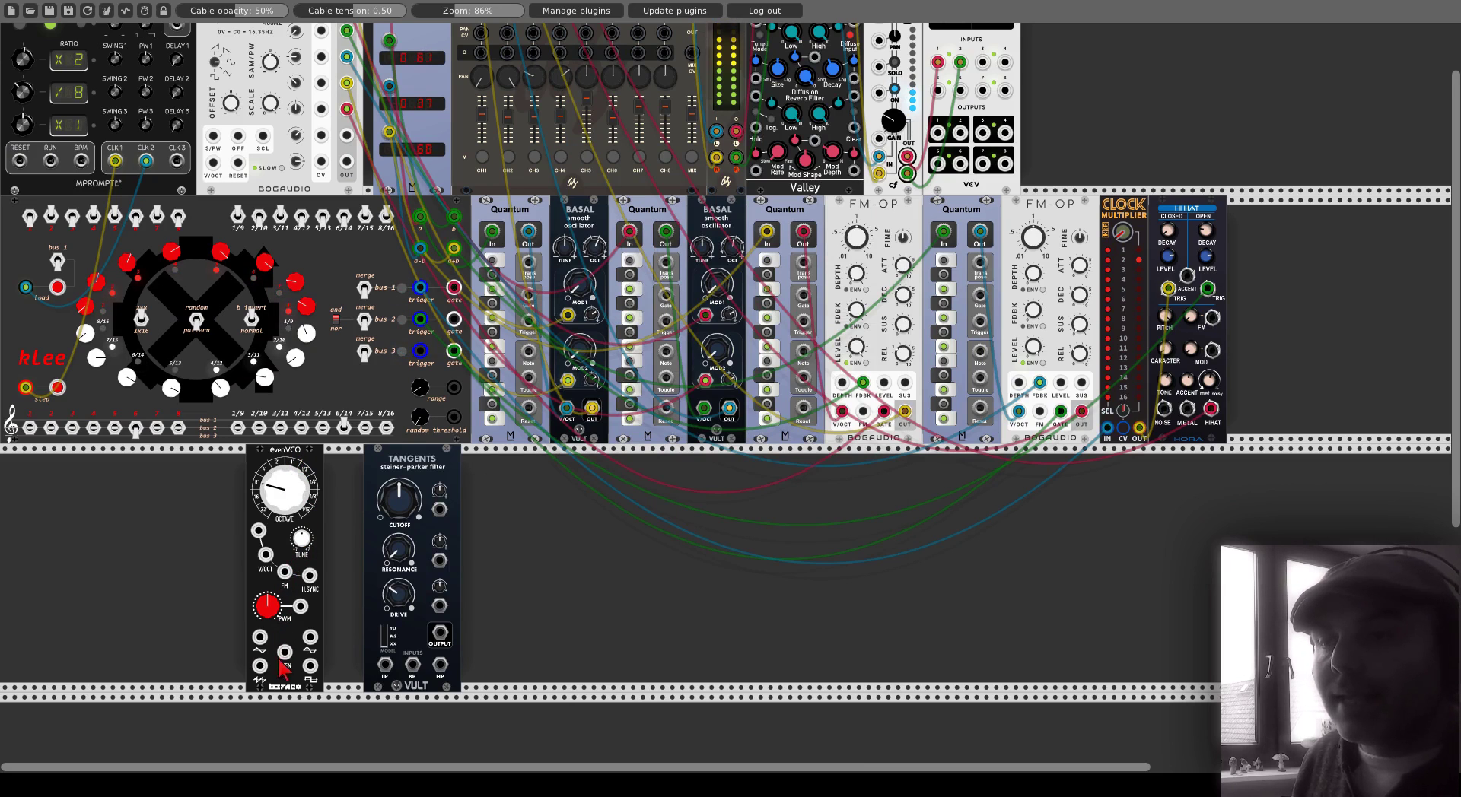
pyautogui.moveTo(259, 667); pyautogui.dragTo(385, 666)
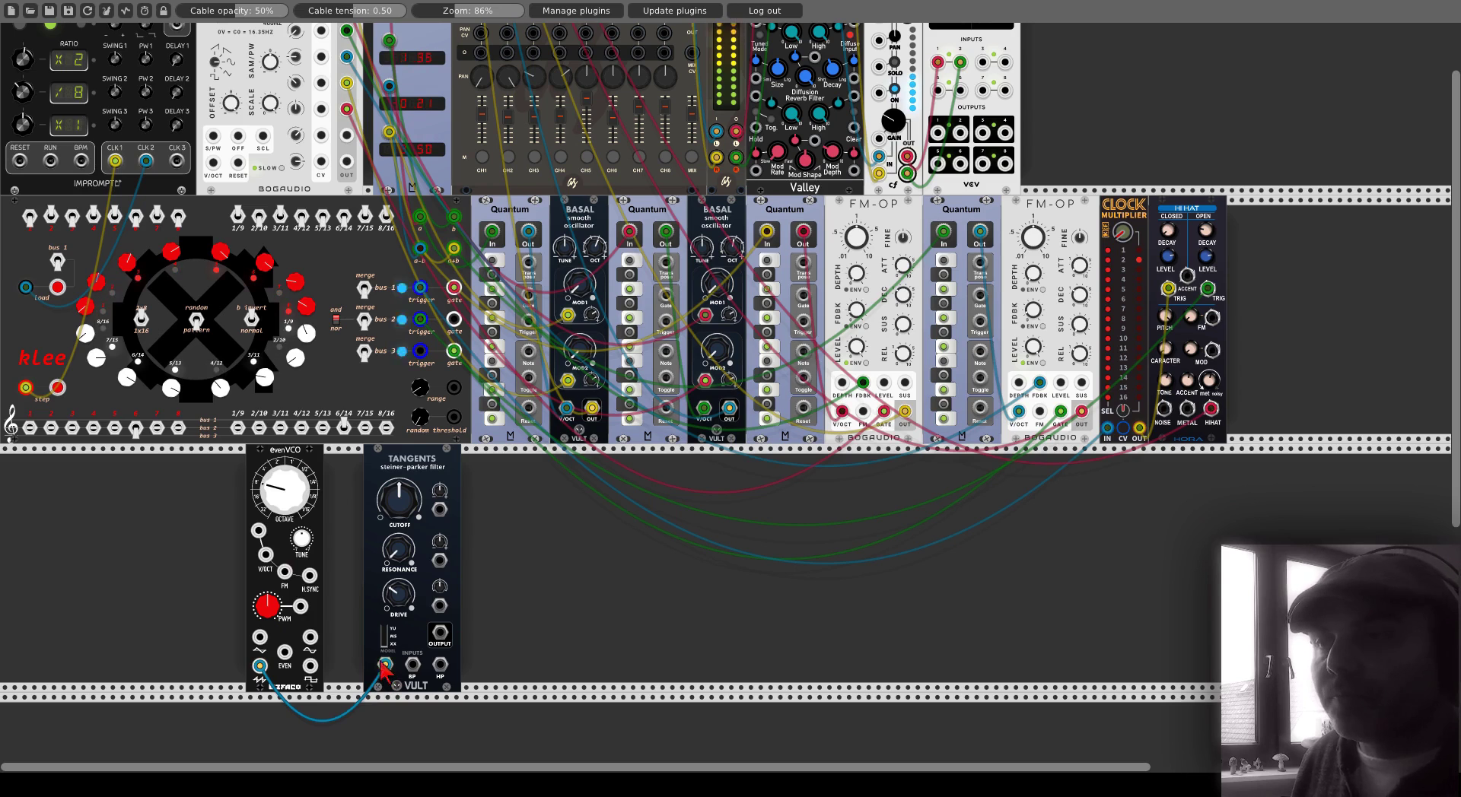
pyautogui.moveTo(401, 461); pyautogui.dragTo(361, 460)
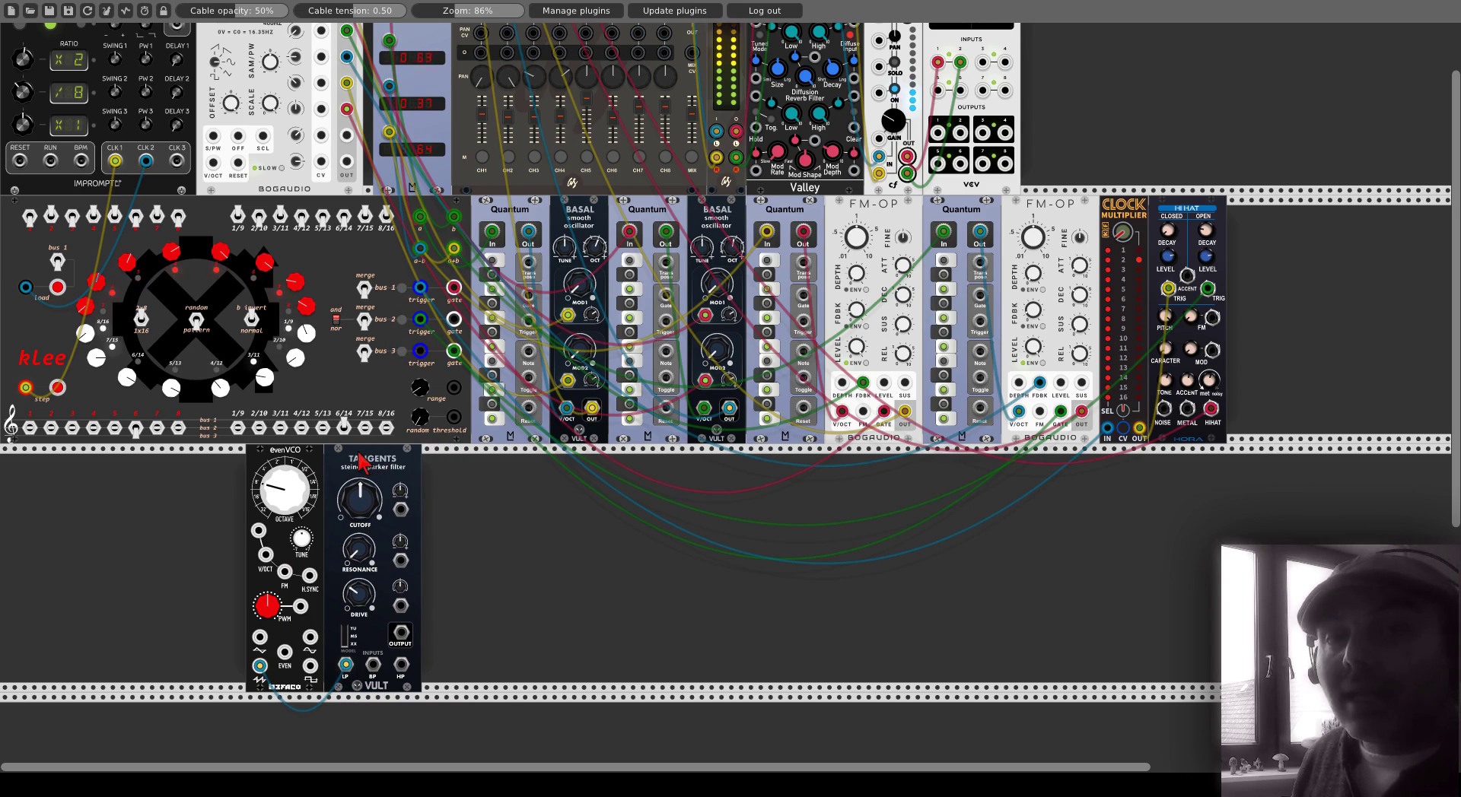
# - Add the Slap hitting envelope module directly beside the Tangents filter
pyautogui.rightClick(458, 525)
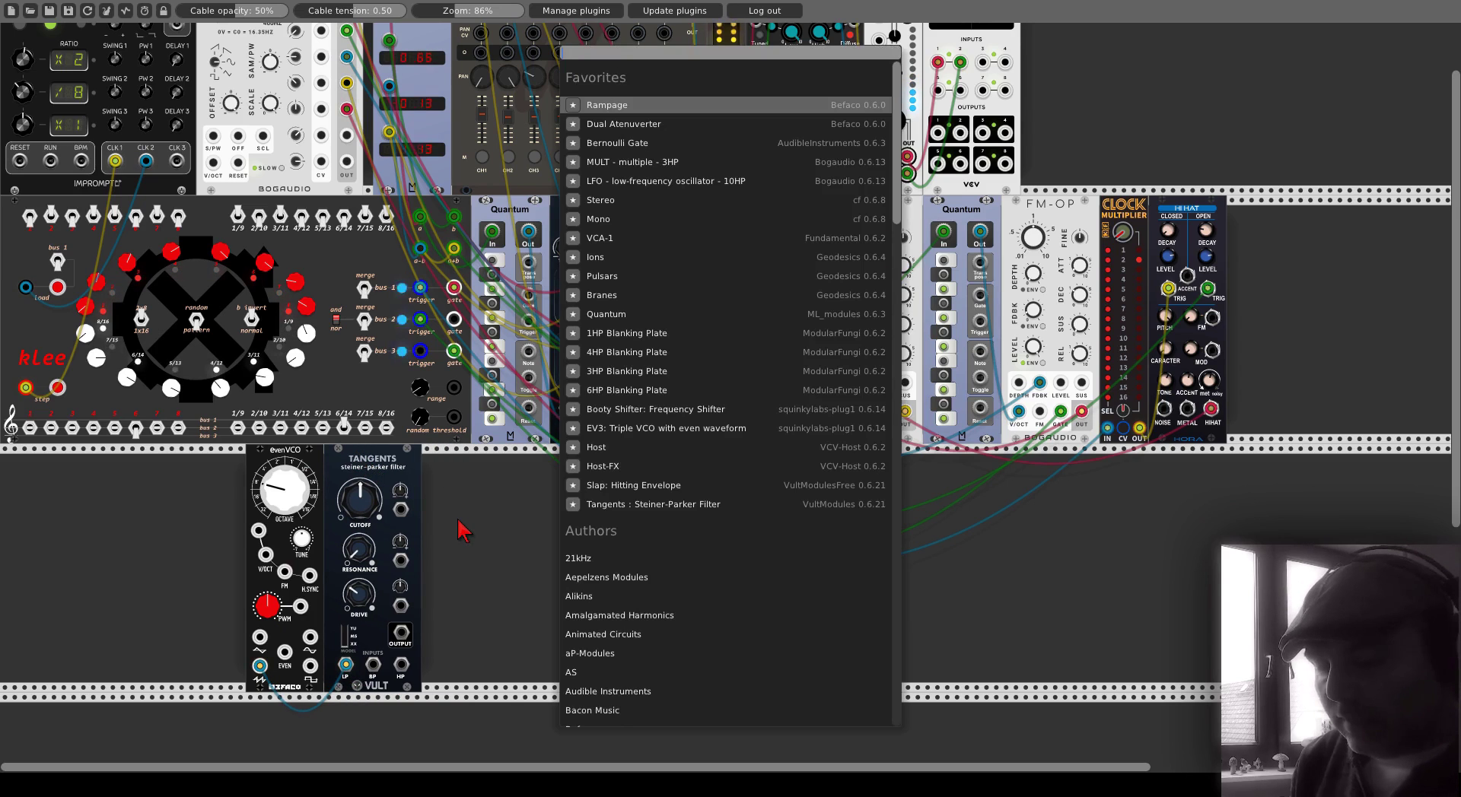
pyautogui.write('slap')
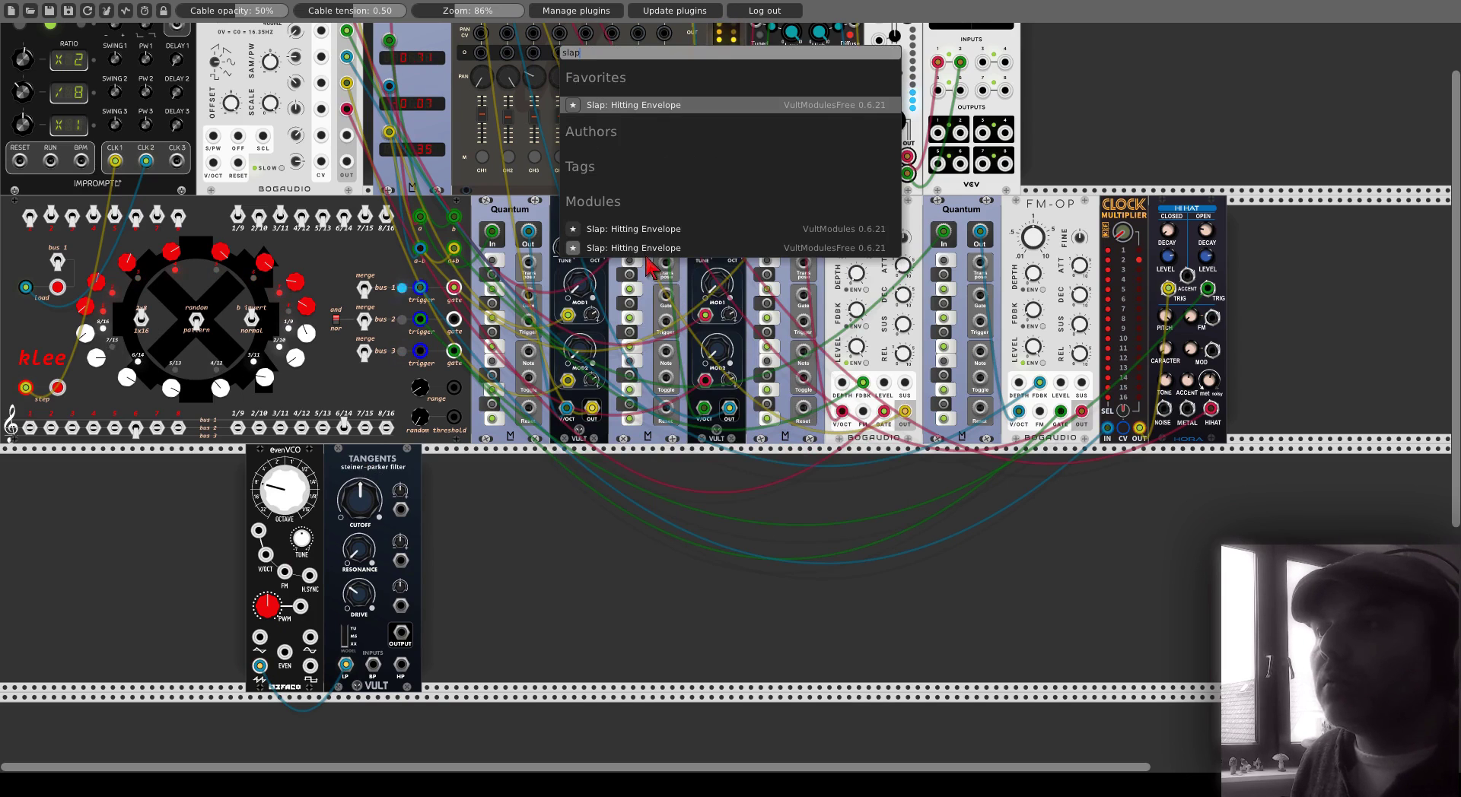
pyautogui.press('Return')
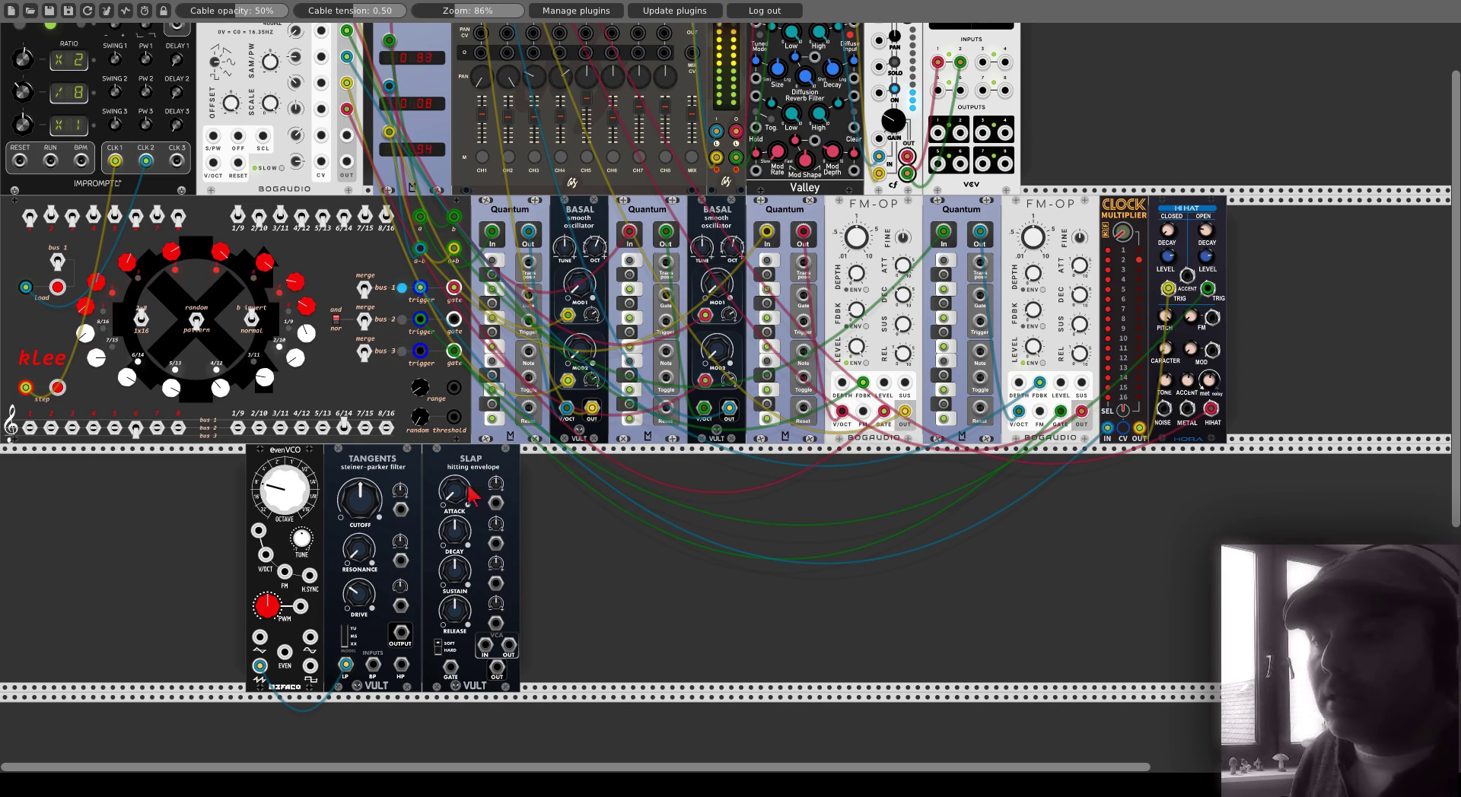
# - Patch the Tangents output through Slap's VCA to mixer channel 6, and the Klee's bus 2 gate to Slap's gate input
pyautogui.moveTo(399, 633); pyautogui.dragTo(611, 72)
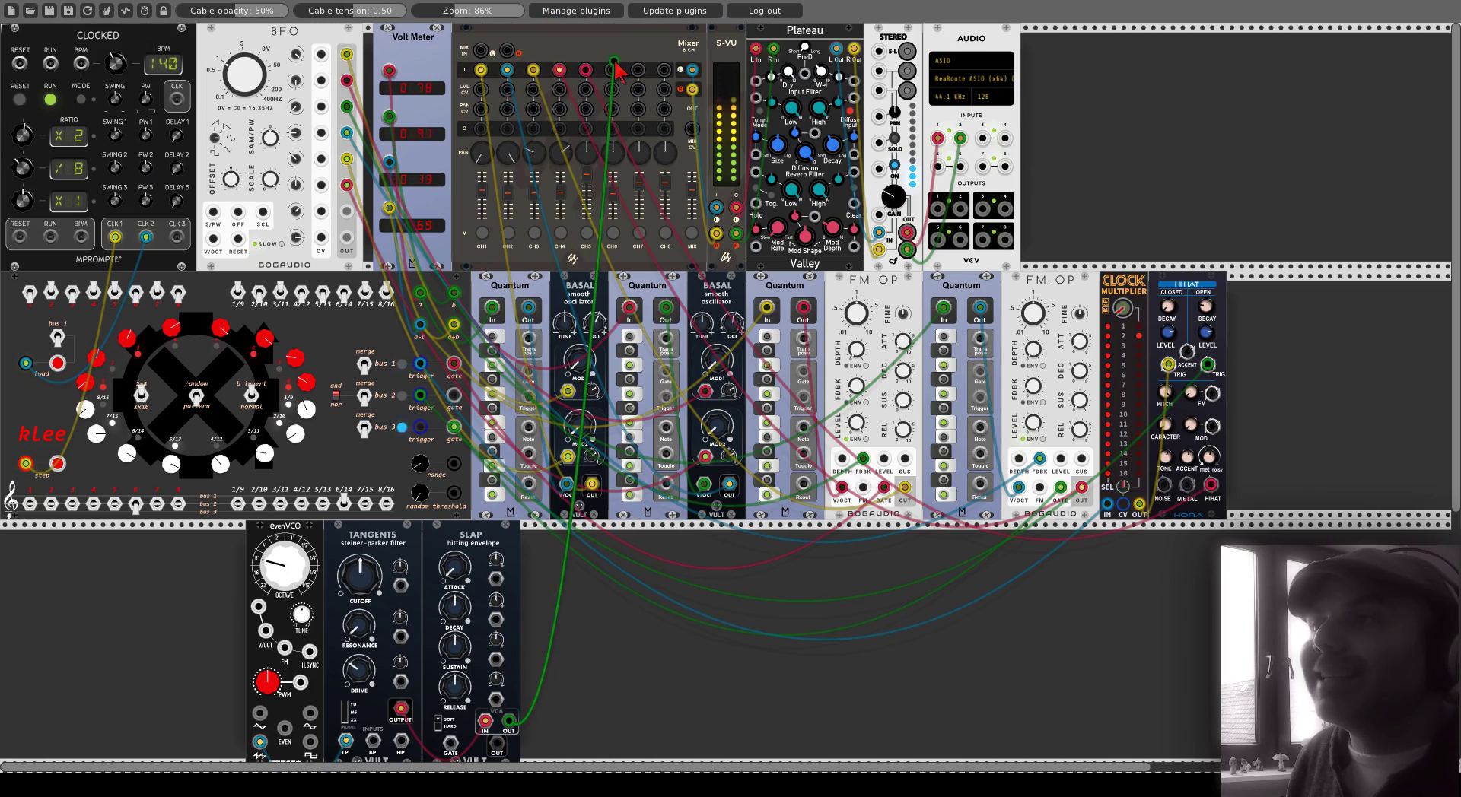
pyautogui.scroll(-3, 502, 352)
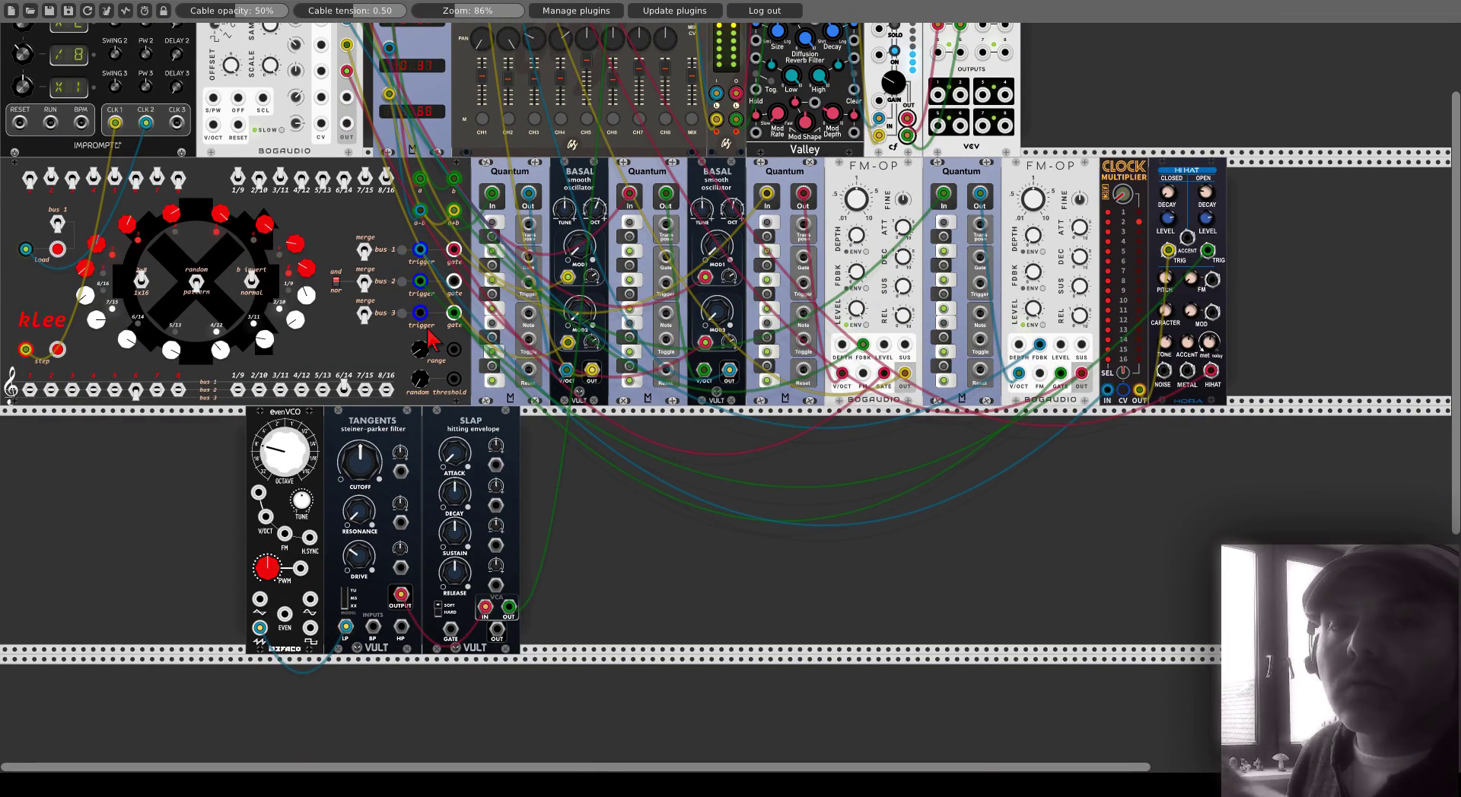
pyautogui.moveTo(453, 281); pyautogui.dragTo(451, 629)
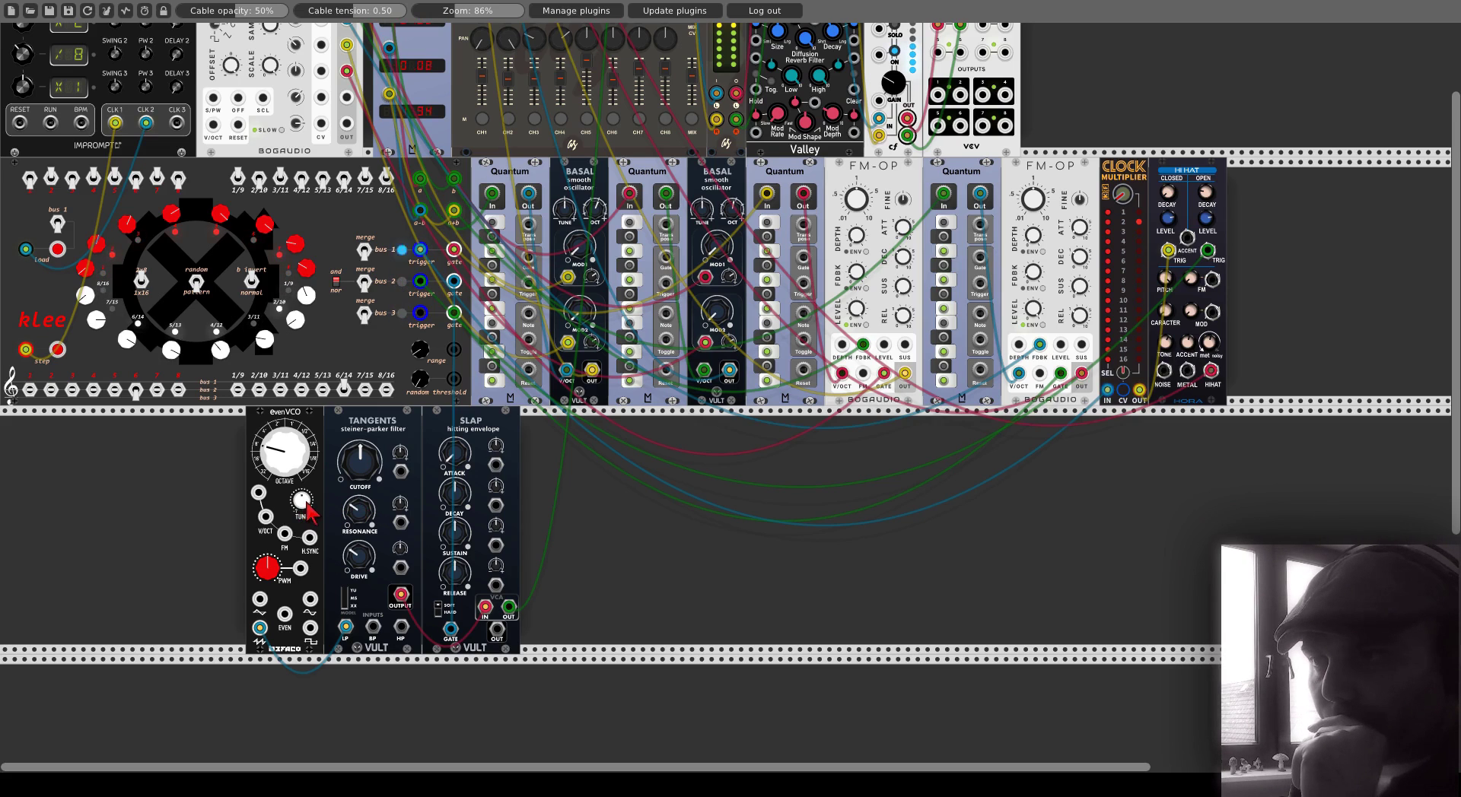
# - Raise the Tangents filter's resonance and lower its cutoff
pyautogui.moveTo(365, 511); pyautogui.dragTo(365, 508)
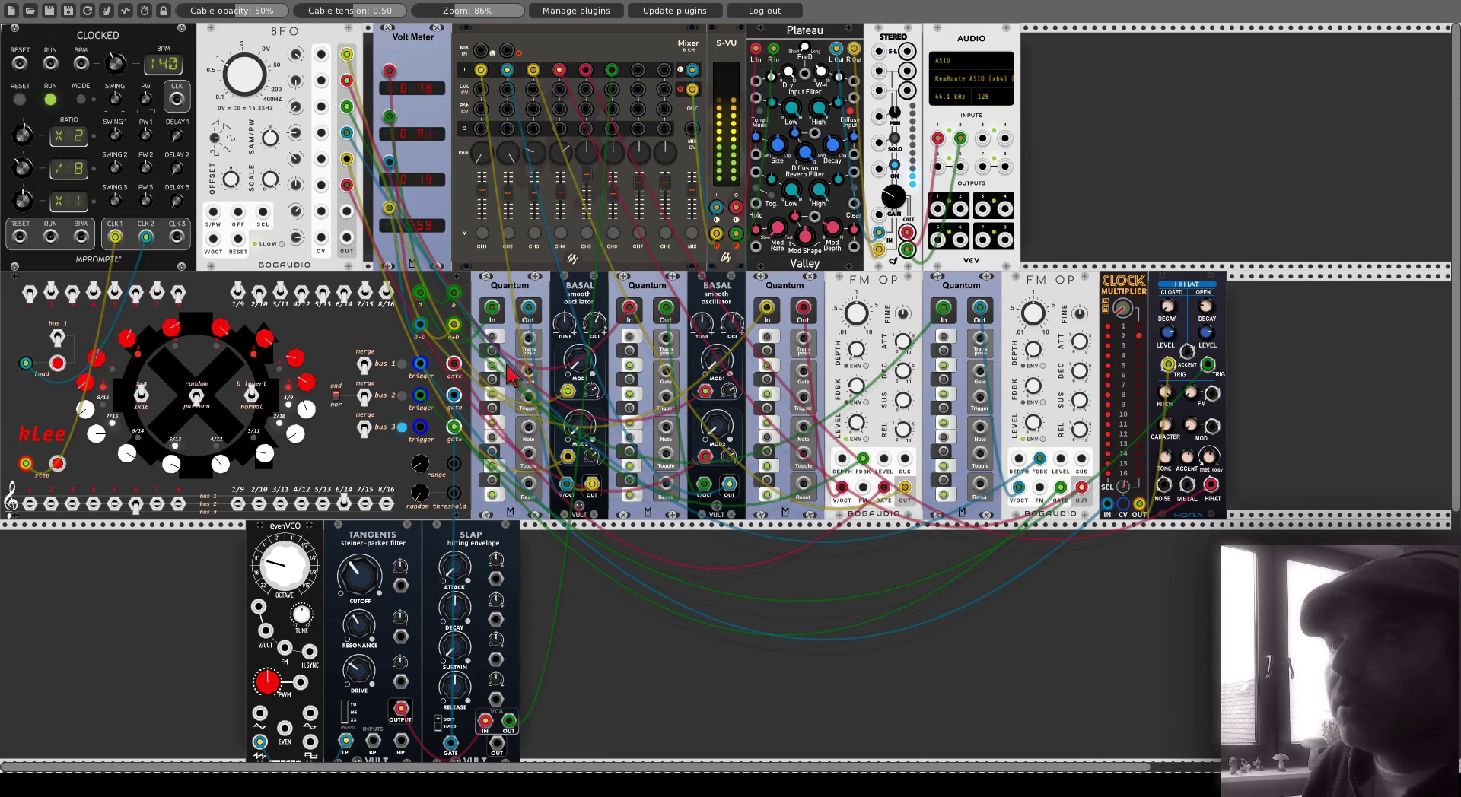
pyautogui.scroll(3, 639, 147)
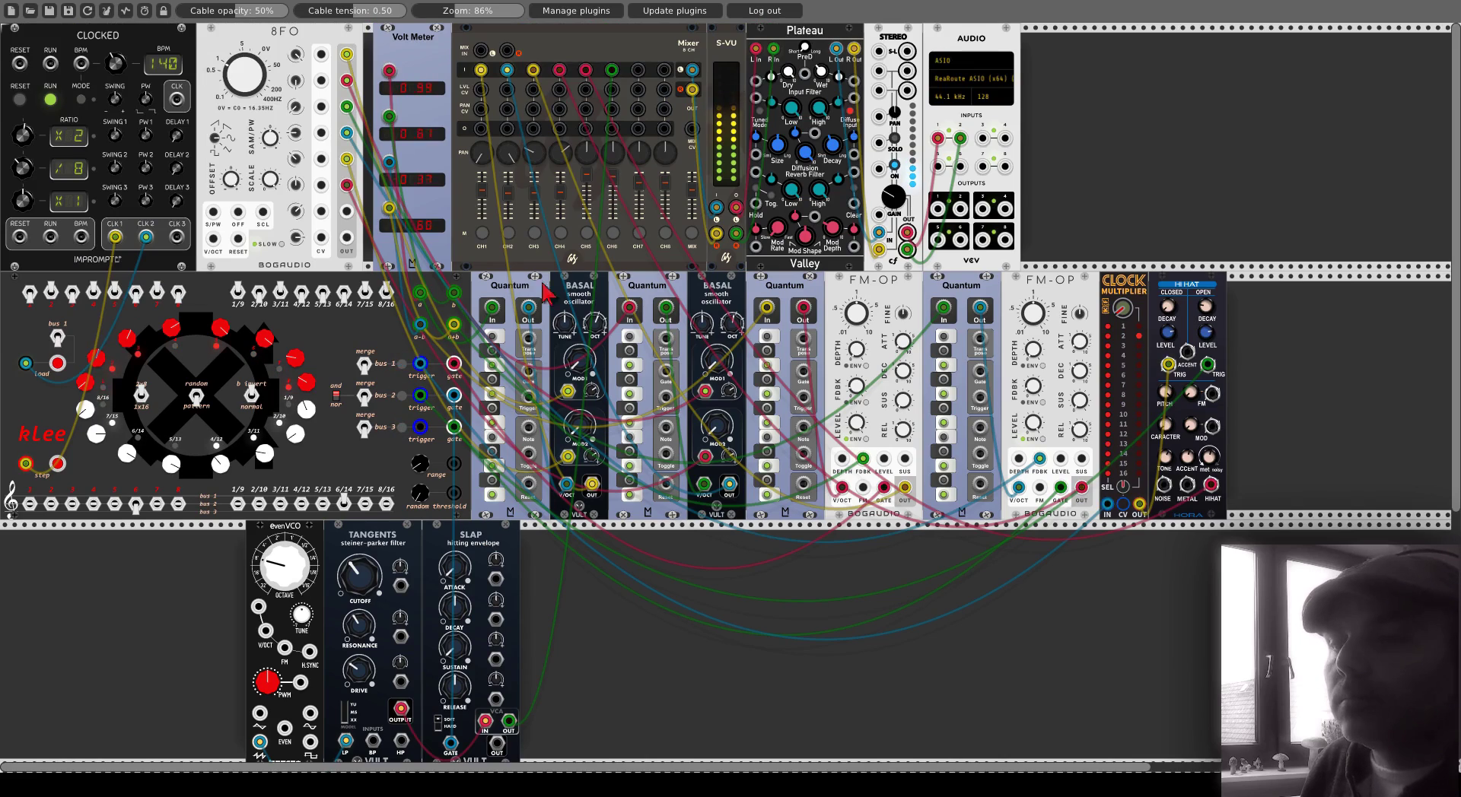
pyautogui.scroll(-3, 199, 540)
pyautogui.scroll(-1, 199, 540)
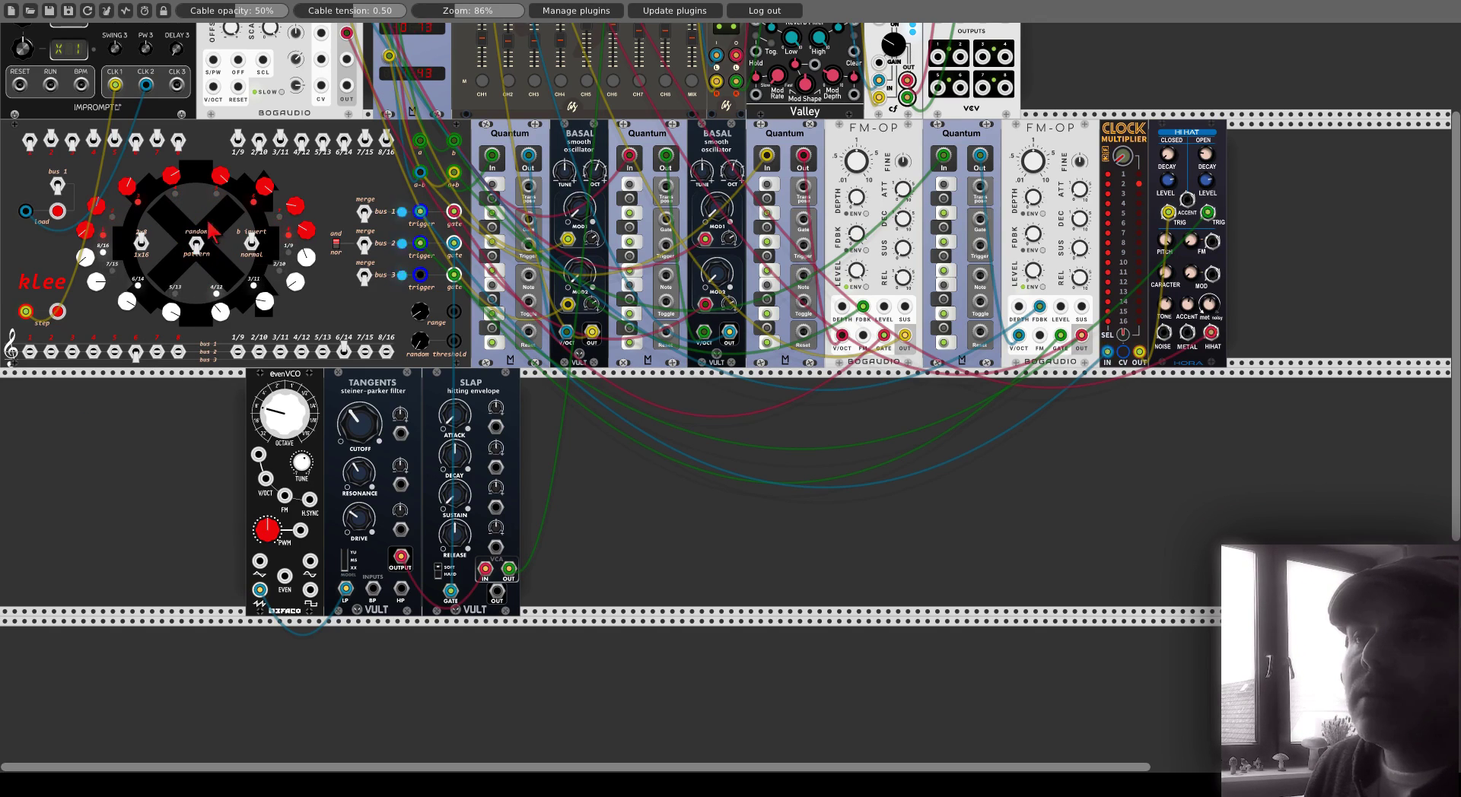
# - Set the zoom to 100% and move EvenVCO, Tangents and Slap side by side to the start of their row
pyautogui.doubleClick(466, 11)
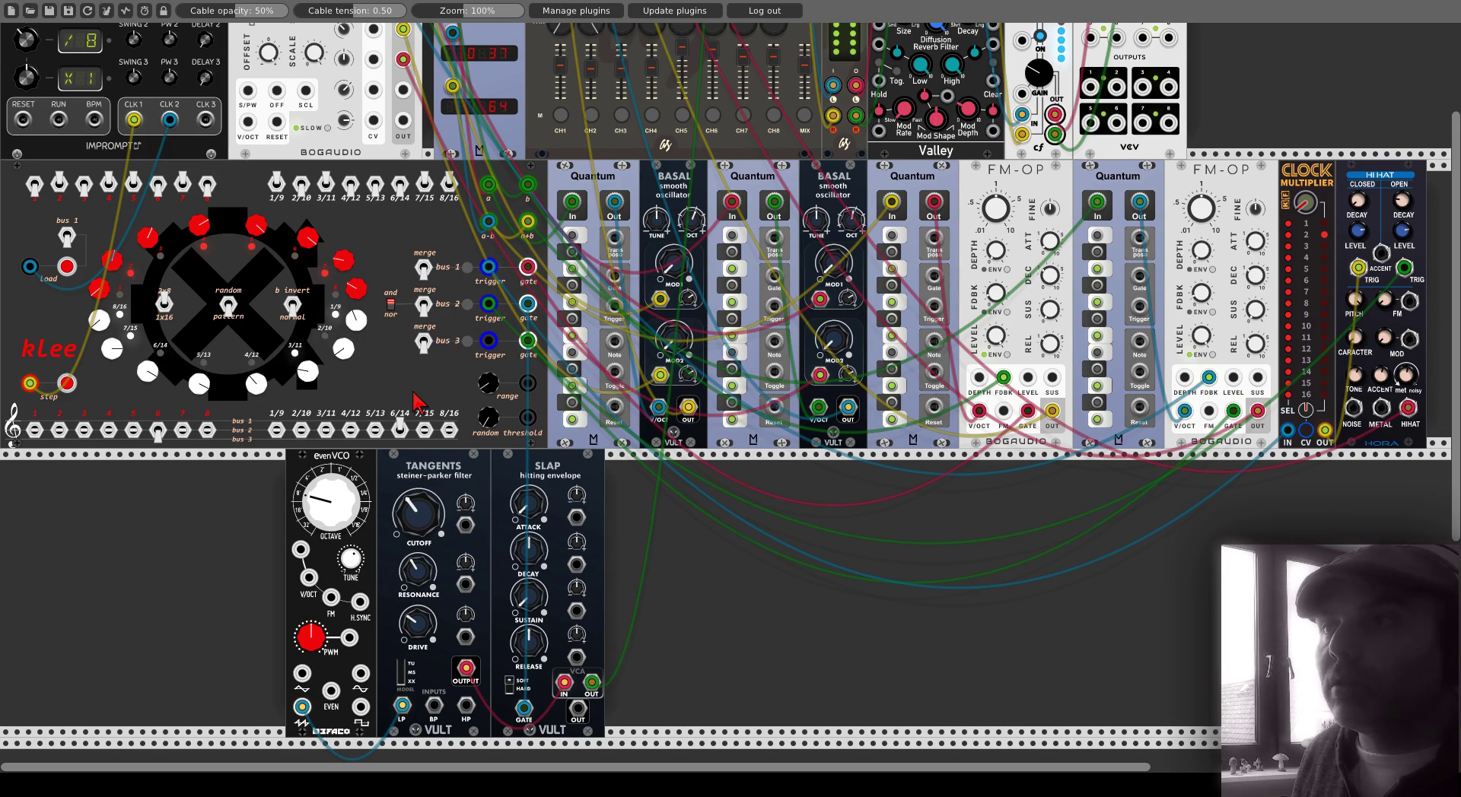
pyautogui.moveTo(362, 484); pyautogui.dragTo(77, 483)
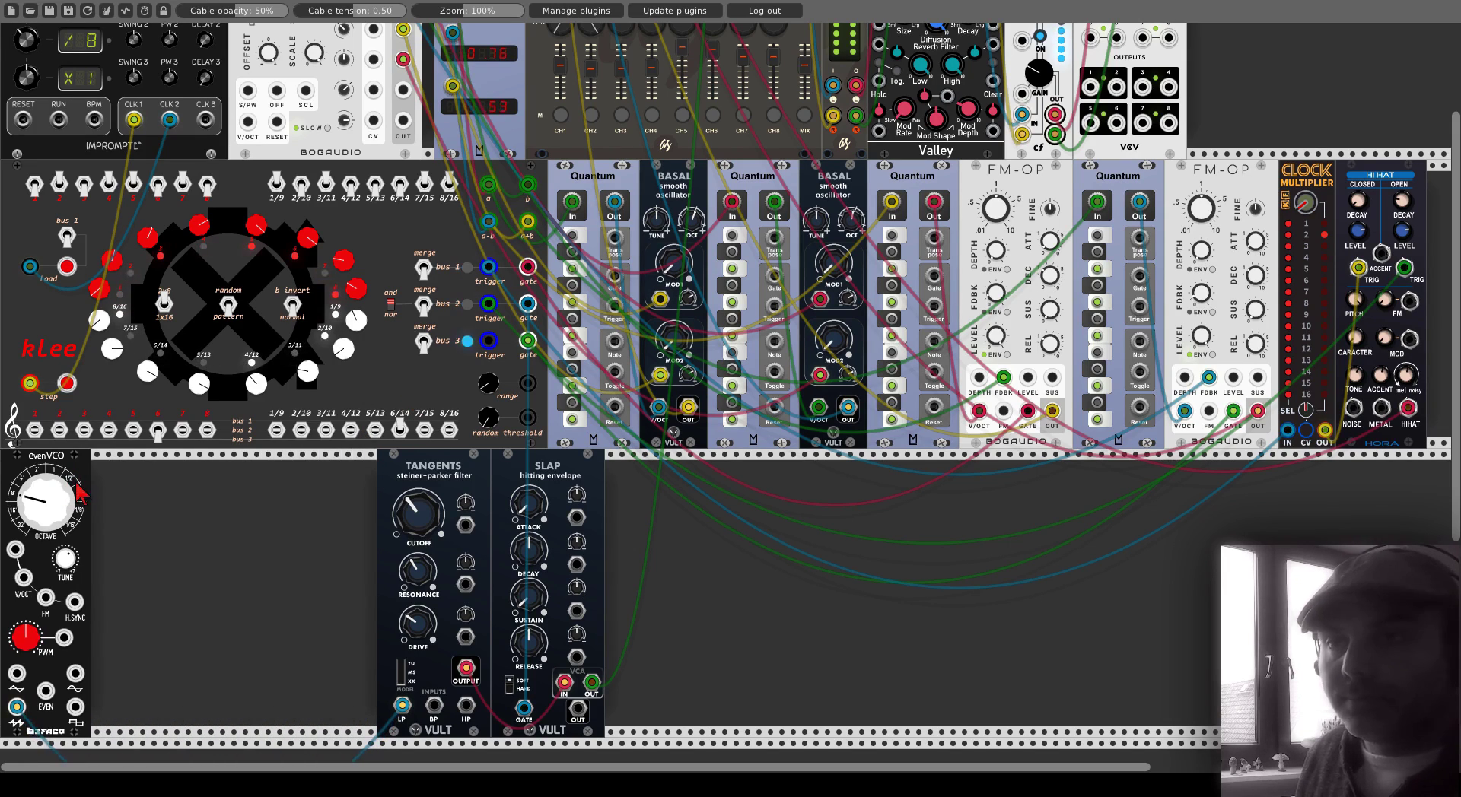
pyautogui.moveTo(420, 472); pyautogui.dragTo(134, 472)
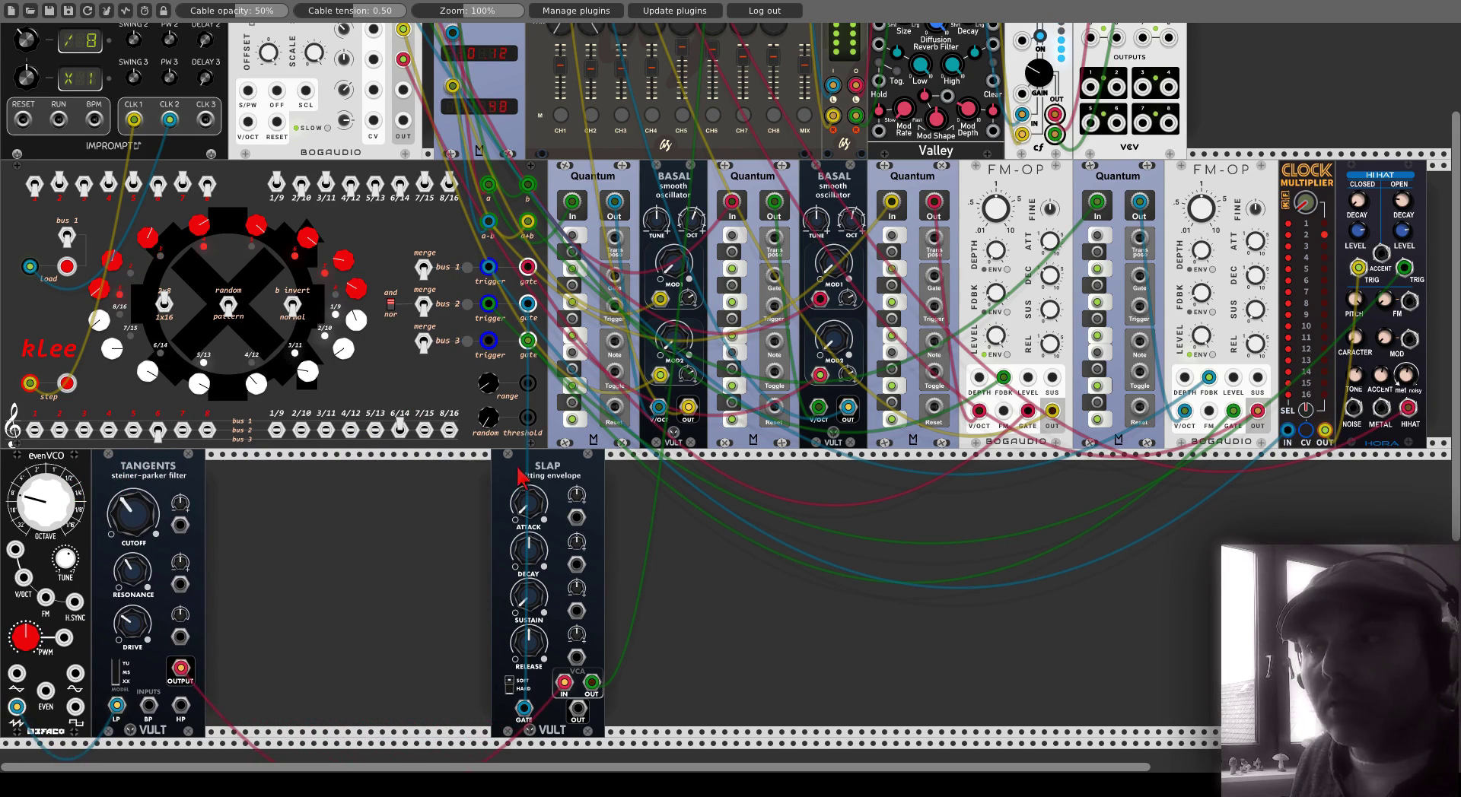
pyautogui.moveTo(520, 476); pyautogui.dragTo(224, 477)
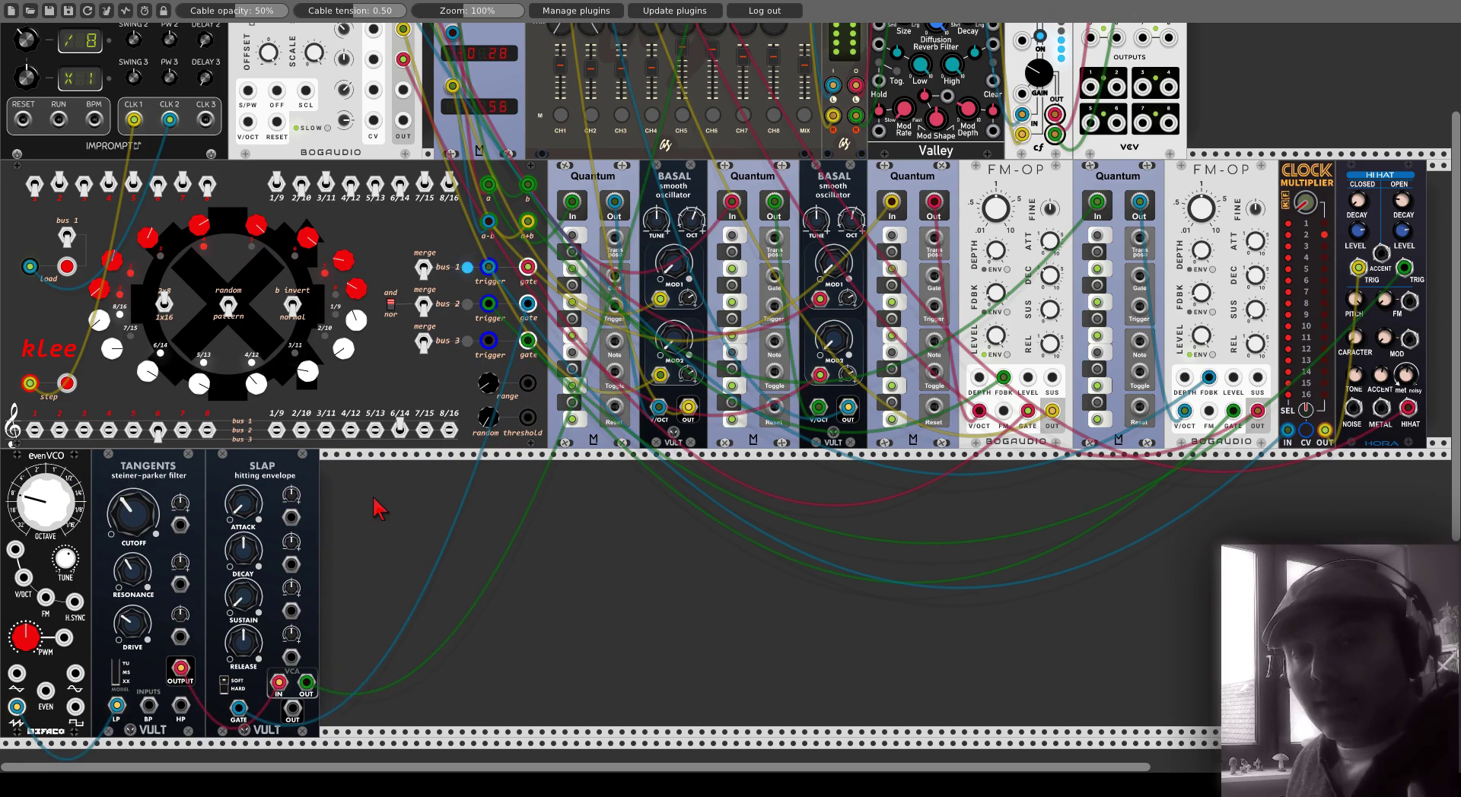
# - Add the Audible Instruments Utilities module in the row with Slap, using the search term "kinks"
pyautogui.rightClick(422, 527)
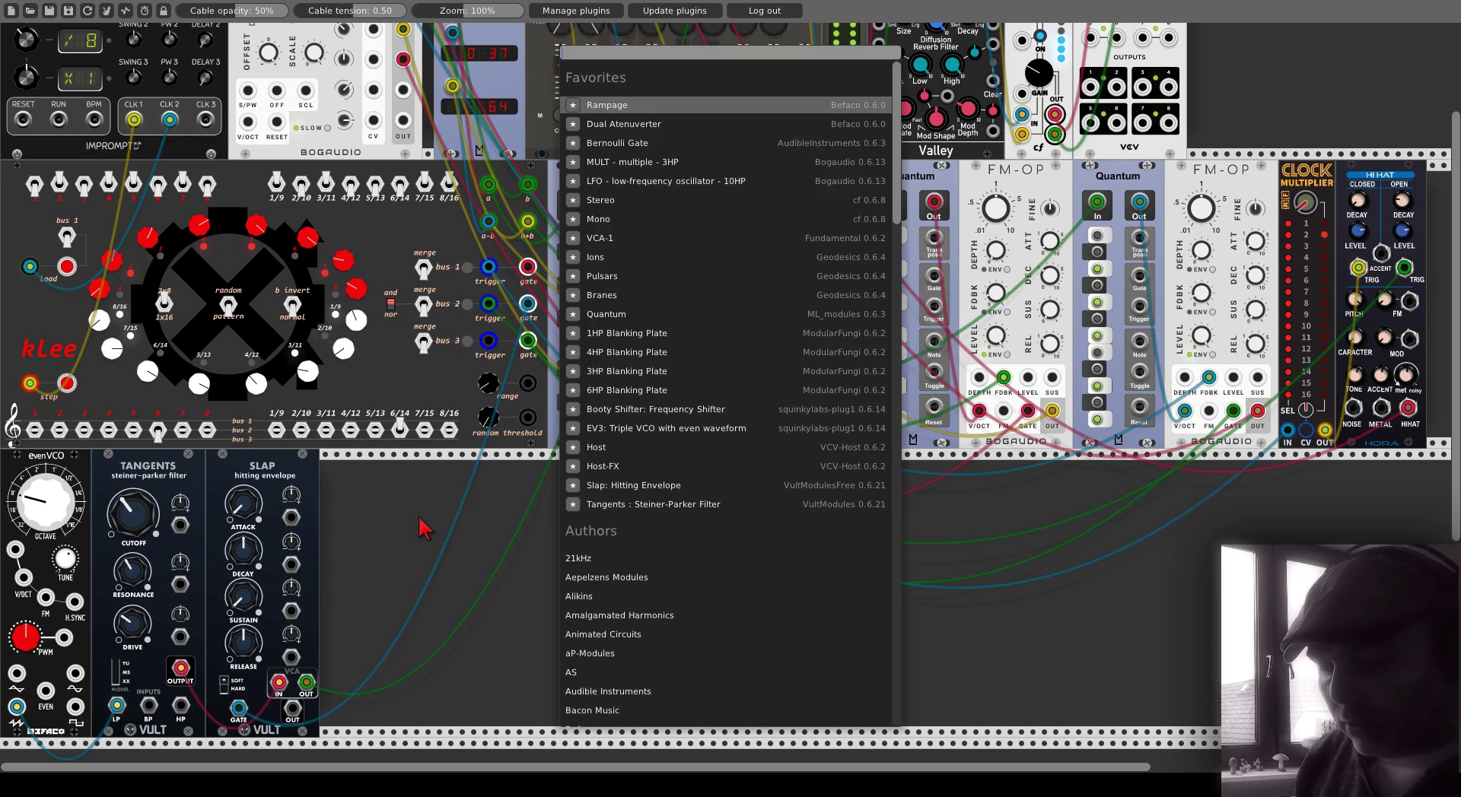
pyautogui.write('kinks')
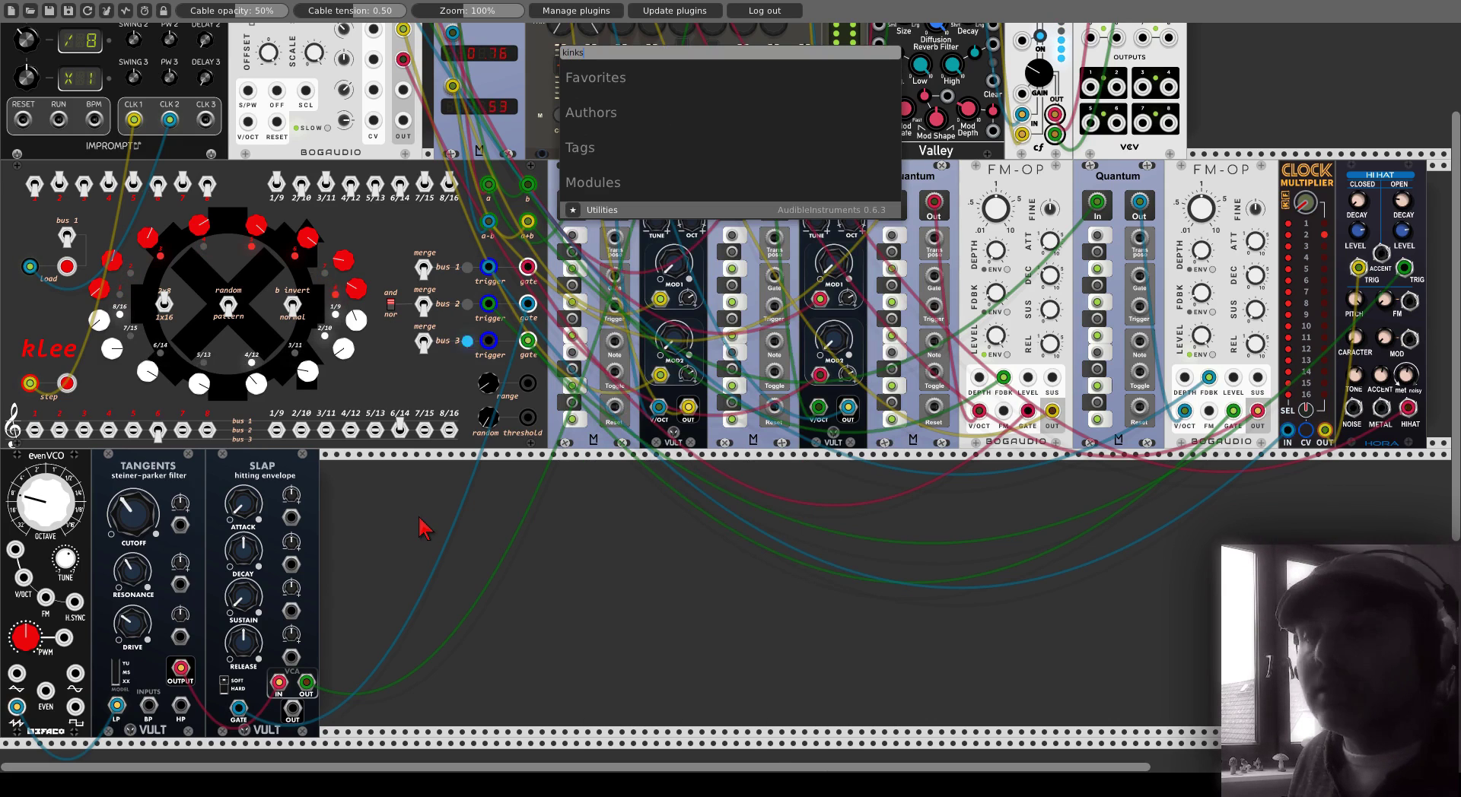
pyautogui.click(609, 212)
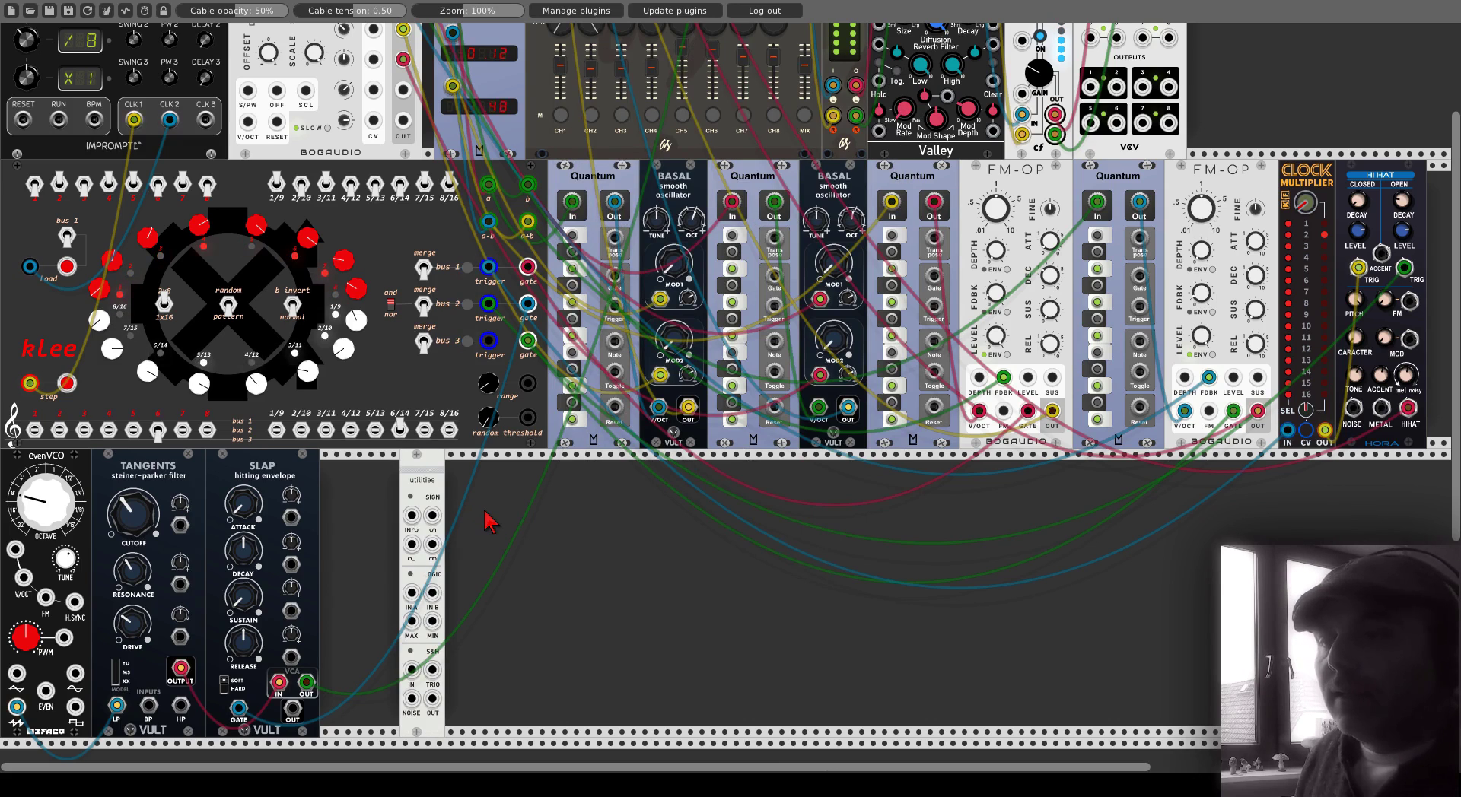
# - Patch Clocked's master clock output to the Utilities S&H trigger, and the S&H output to the Klee's random threshold input
pyautogui.scroll(4, 436, 679)
pyautogui.moveTo(432, 670); pyautogui.dragTo(134, 157)
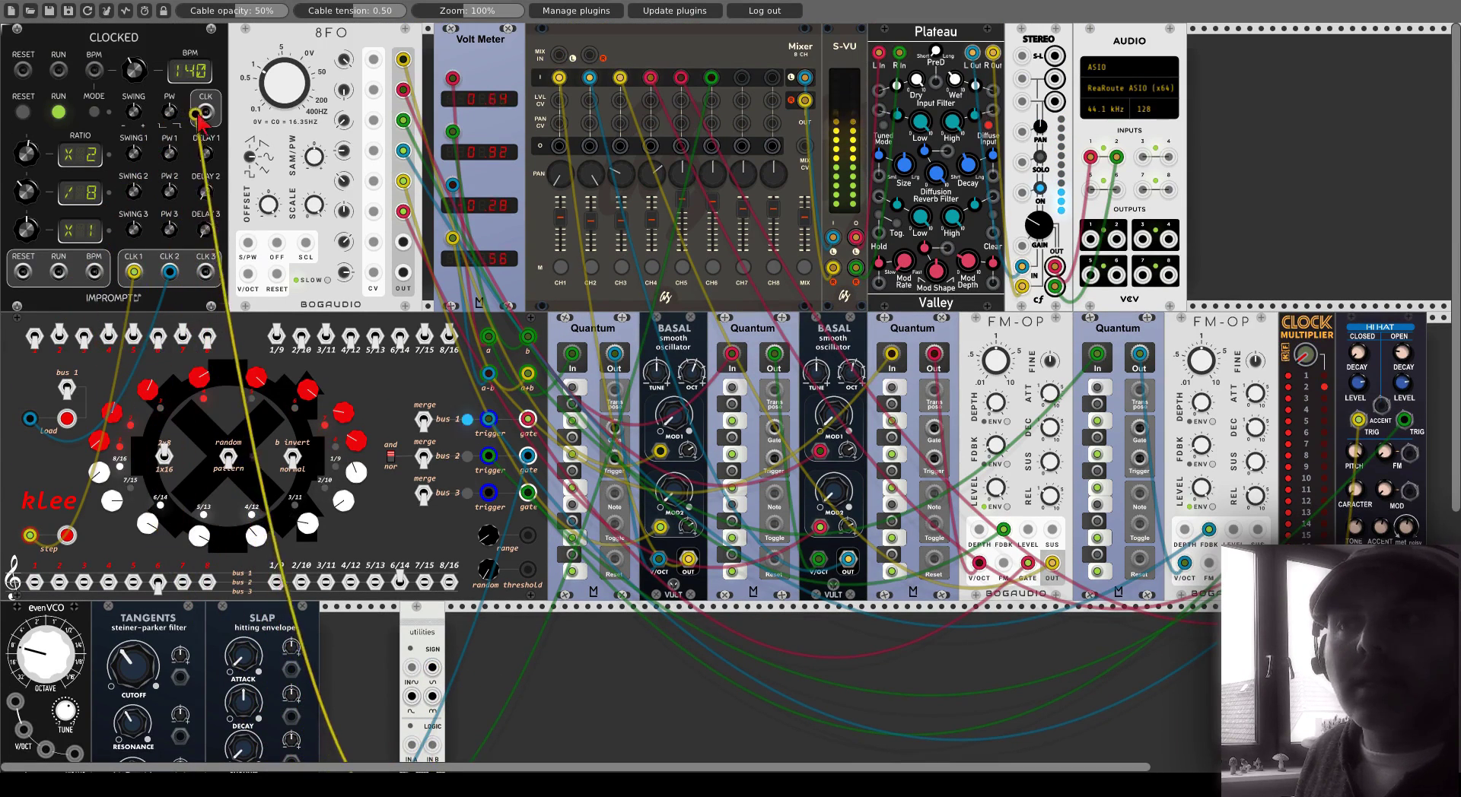
pyautogui.scroll(-4, 404, 487)
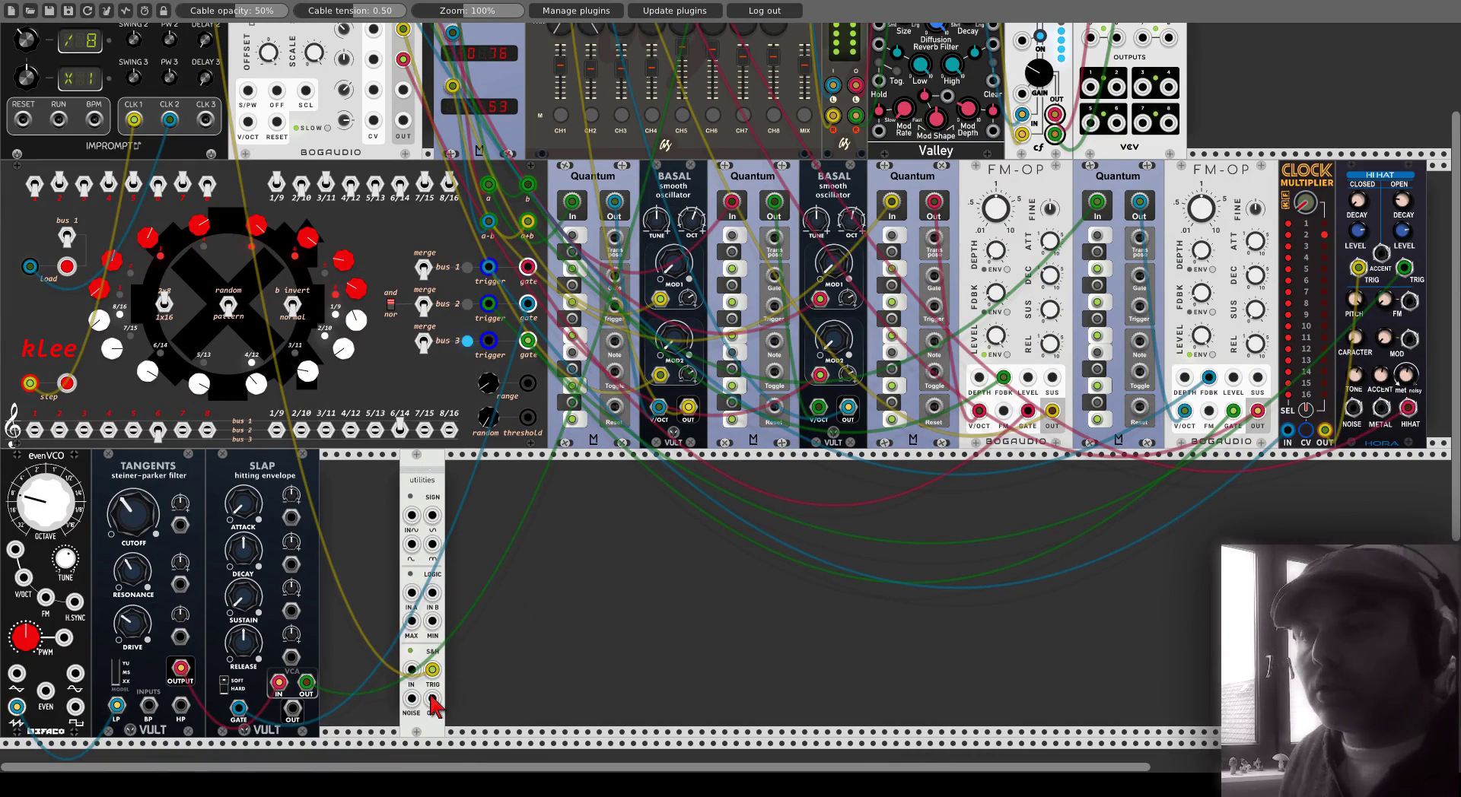
pyautogui.moveTo(432, 700); pyautogui.dragTo(528, 418)
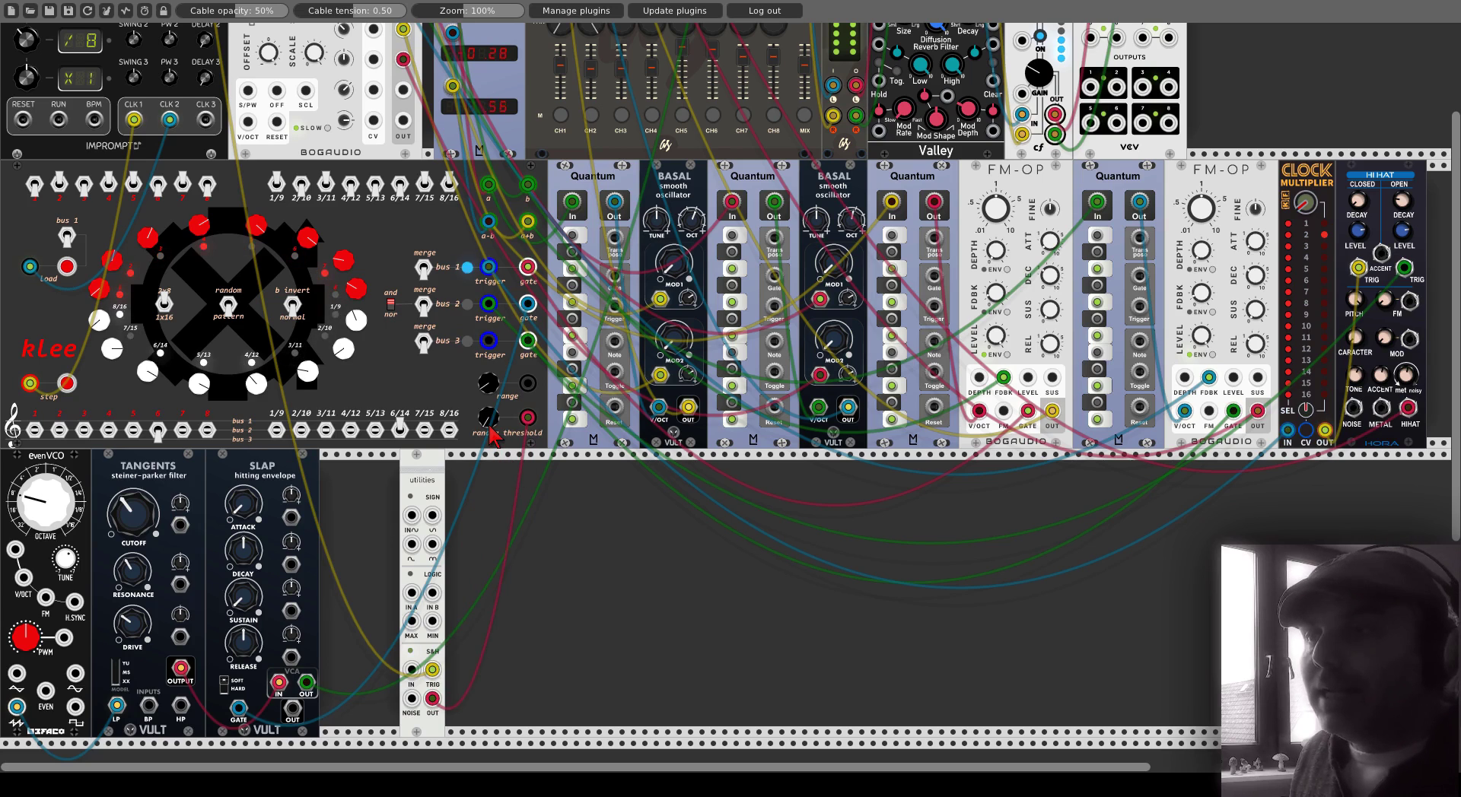
# - Adjust the Klee's random threshold knob and move Utilities directly beside Slap
pyautogui.moveTo(490, 432); pyautogui.dragTo(491, 418)
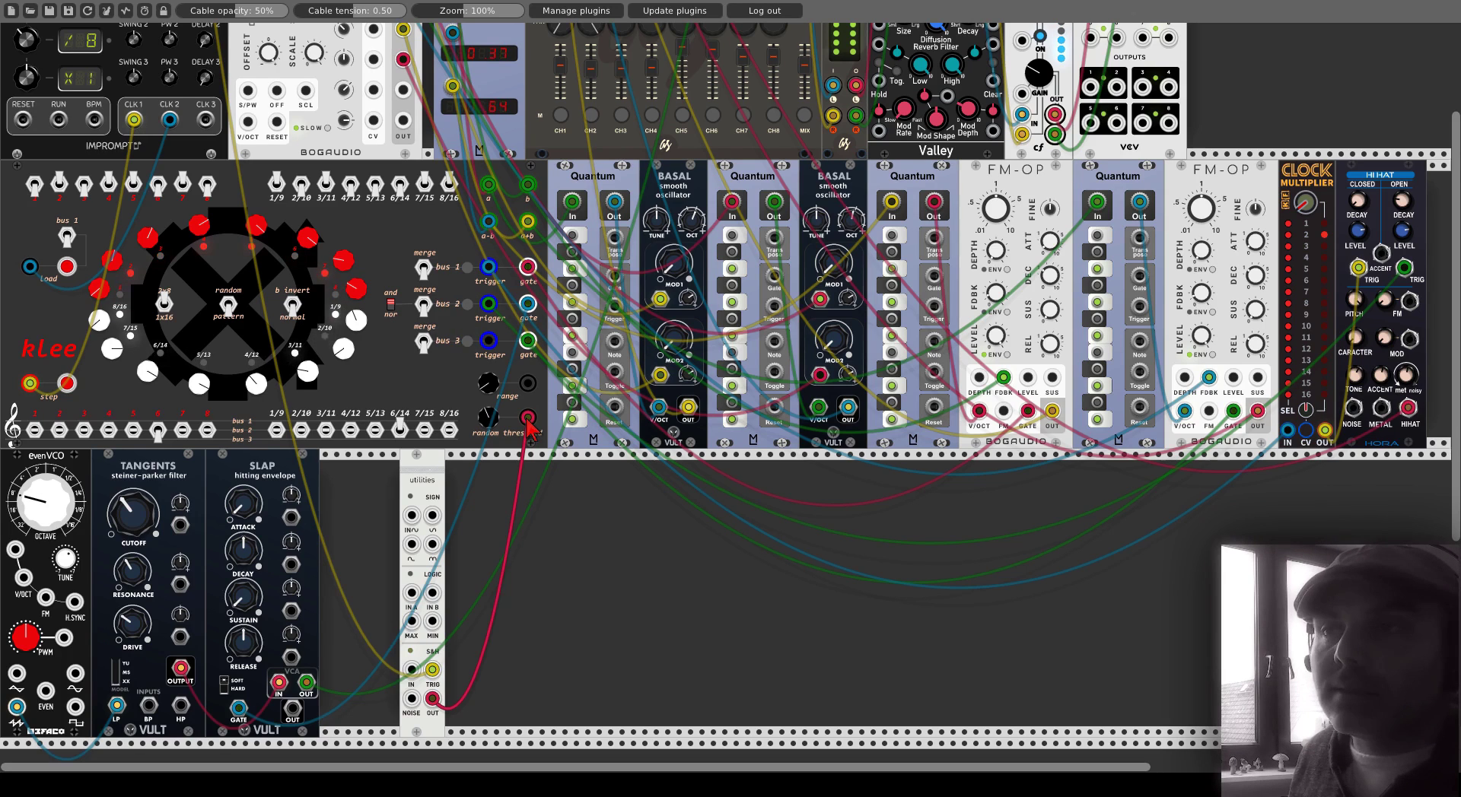
pyautogui.moveTo(528, 419); pyautogui.dragTo(244, 316)
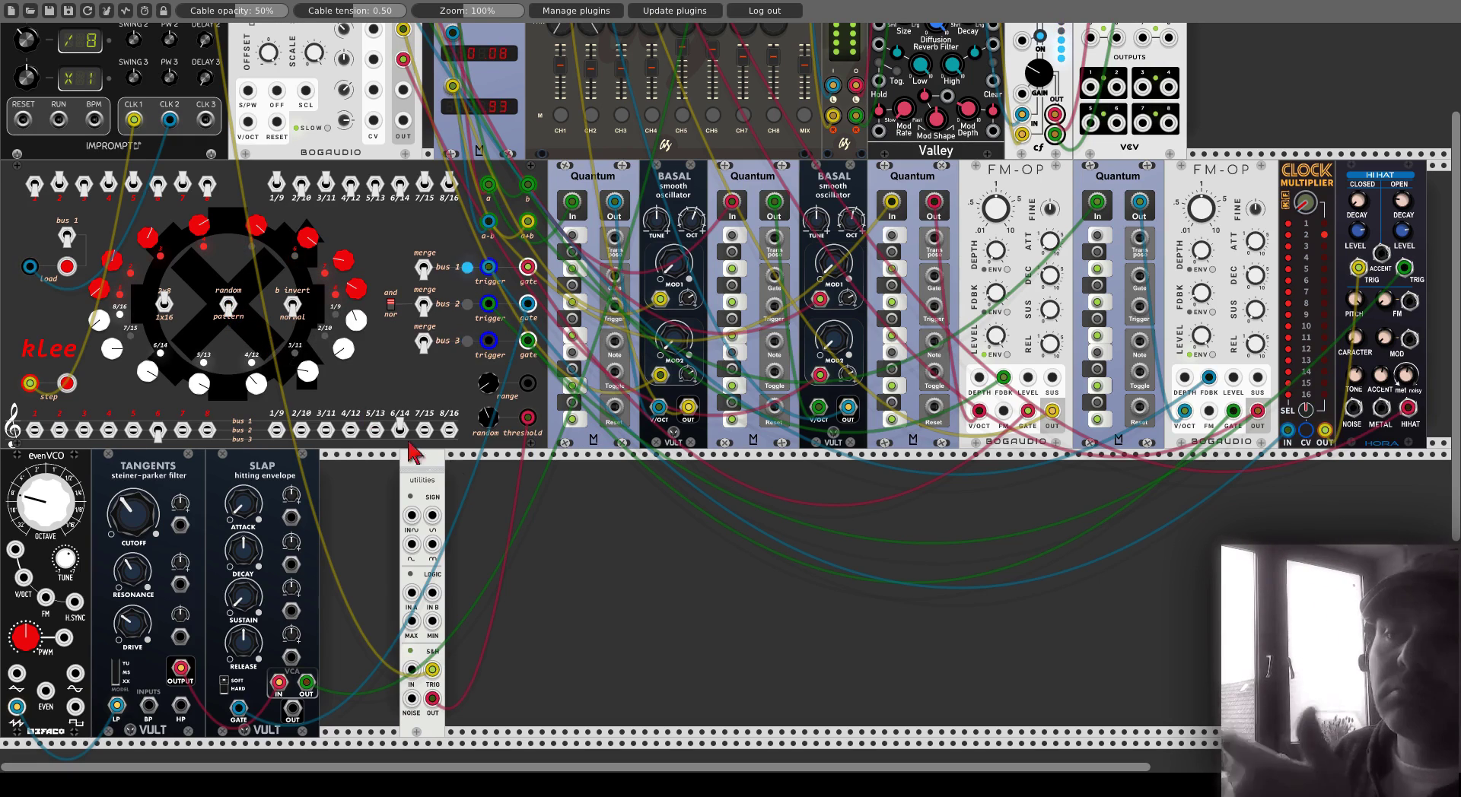
pyautogui.moveTo(430, 477); pyautogui.dragTo(348, 478)
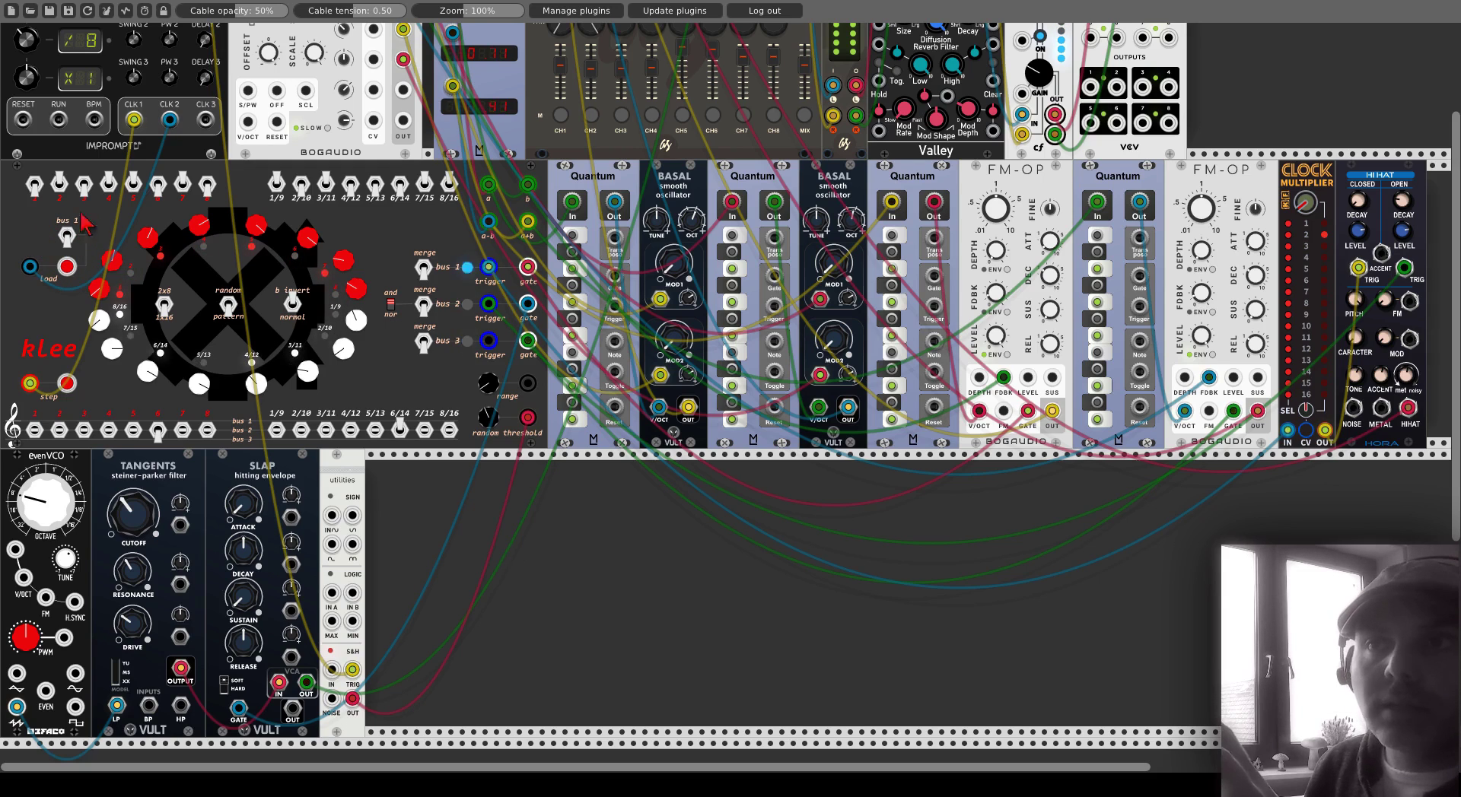
# - Mute the mixer's mix output and add a second Klee Sequencer directly beside Utilities, using the search term "klee"
pyautogui.click(804, 116)
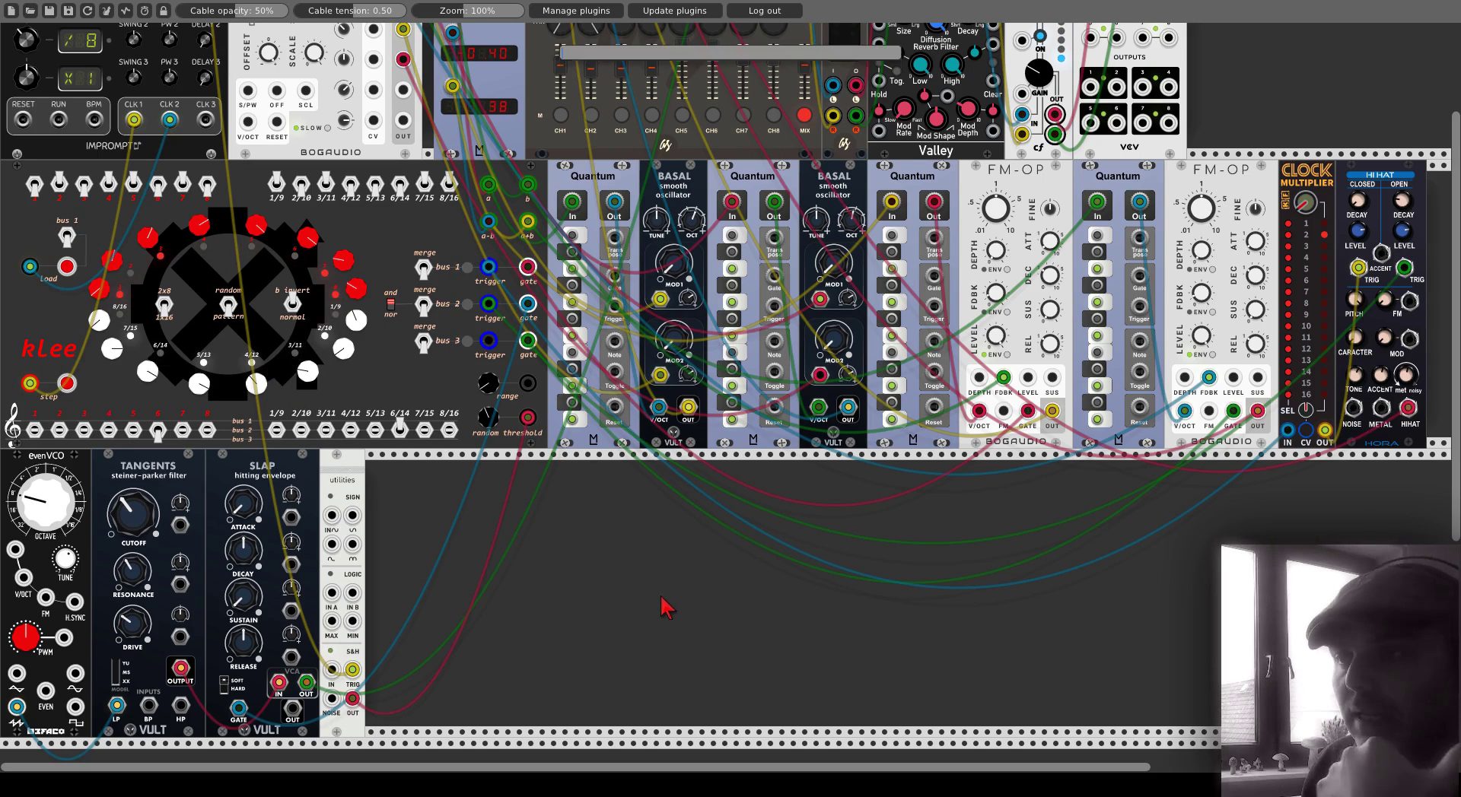
pyautogui.write('klee')
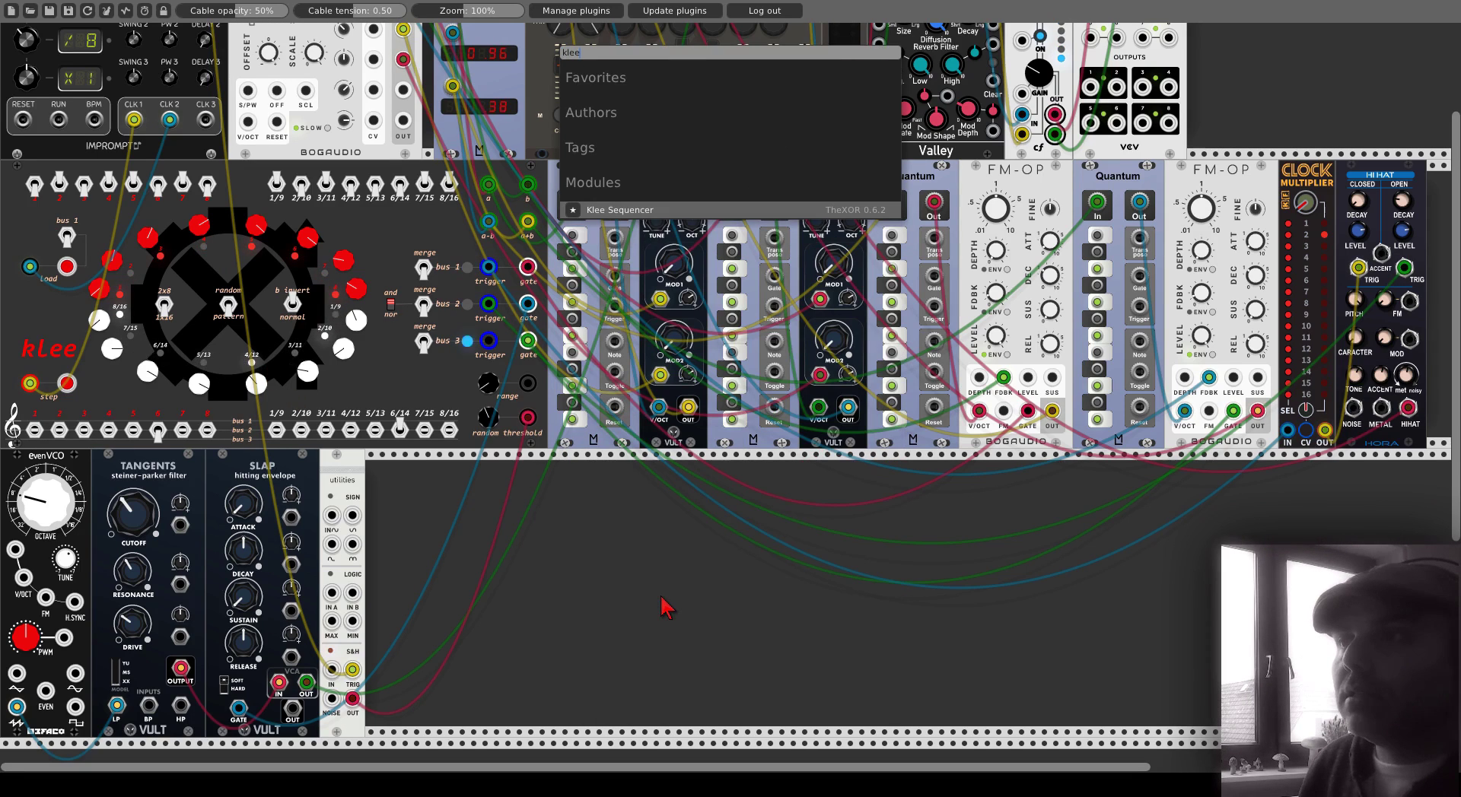
pyautogui.press('Return')
pyautogui.scroll(-3, 445, 445)
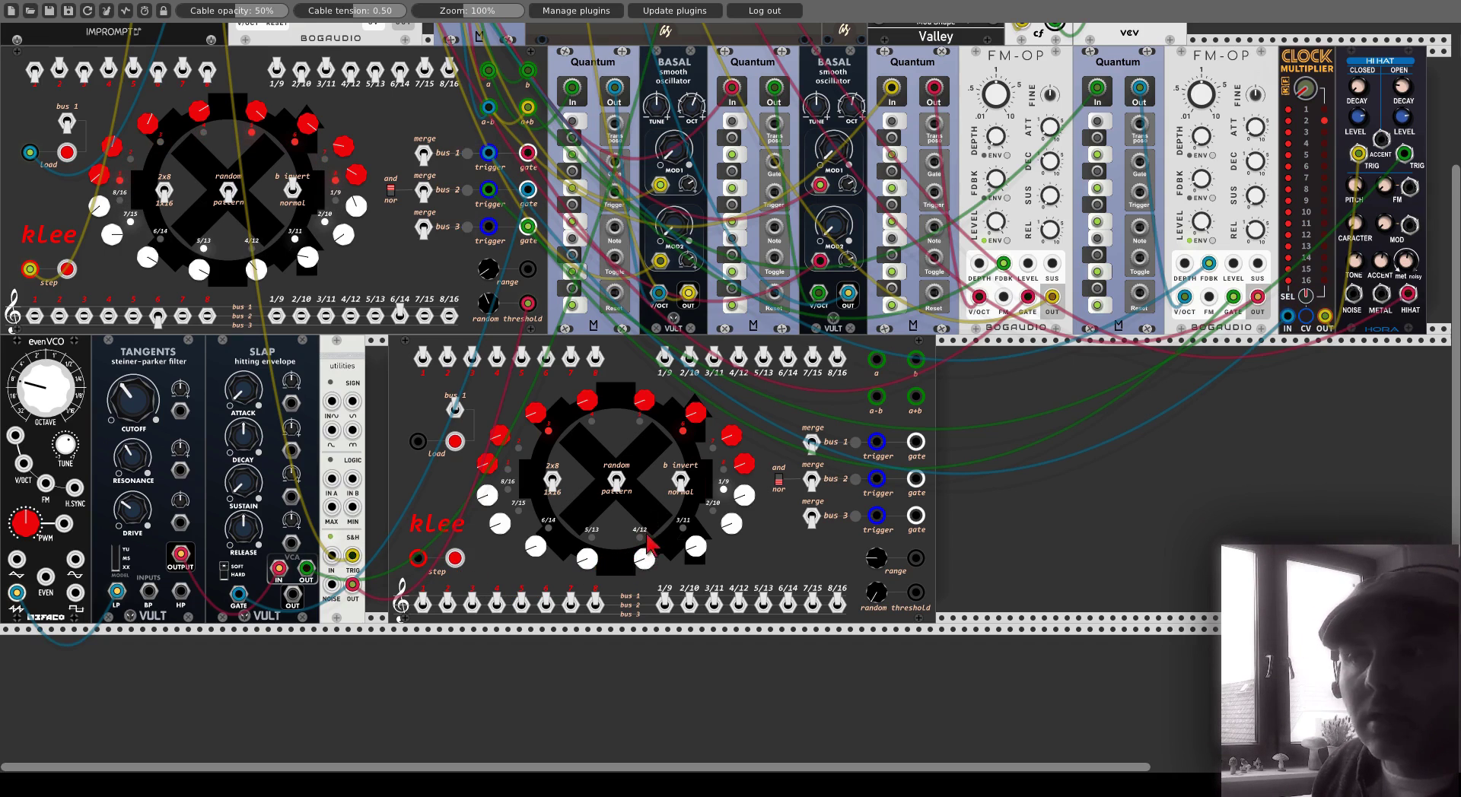
pyautogui.click(738, 604)
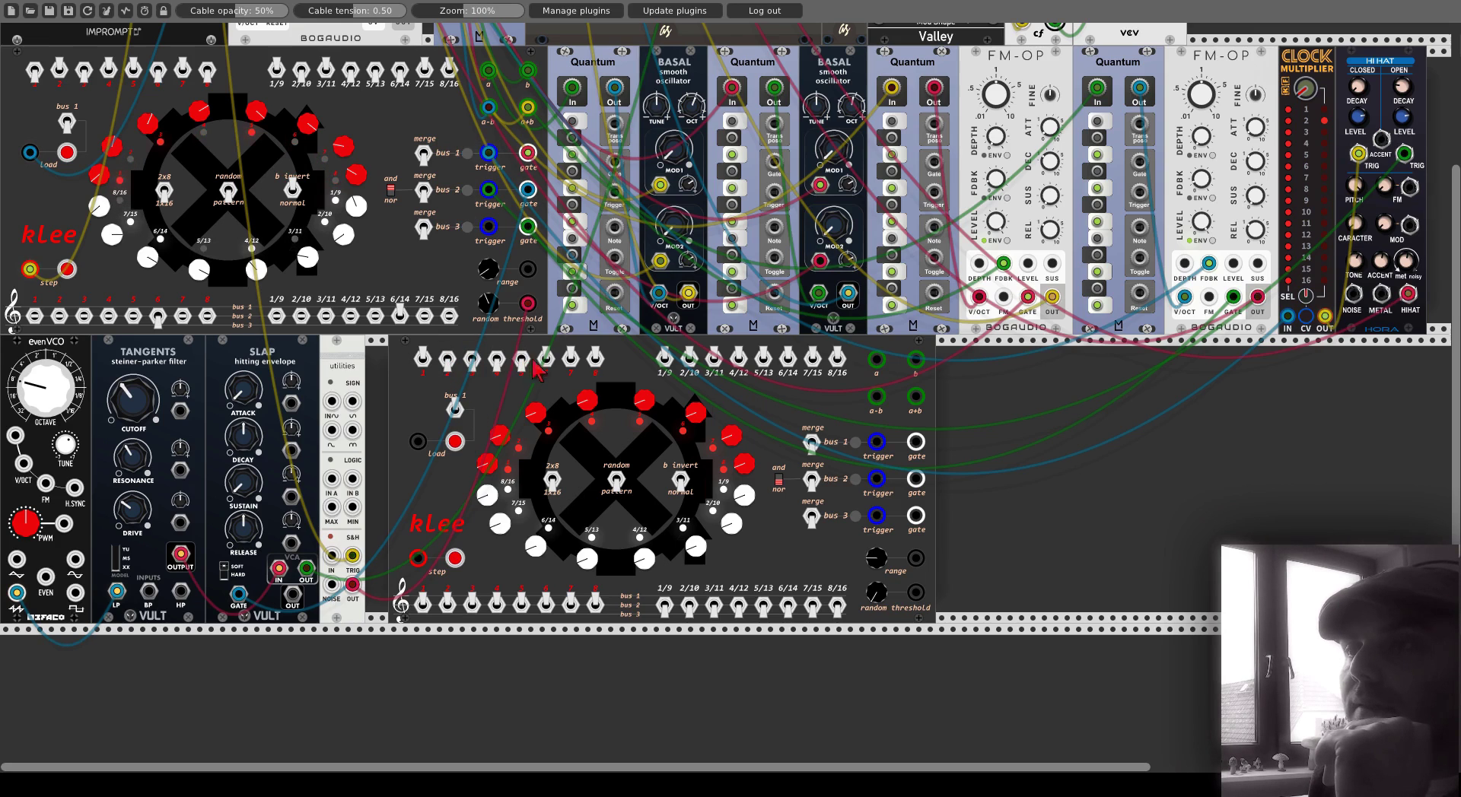
pyautogui.moveTo(671, 364); pyautogui.dragTo(661, 366)
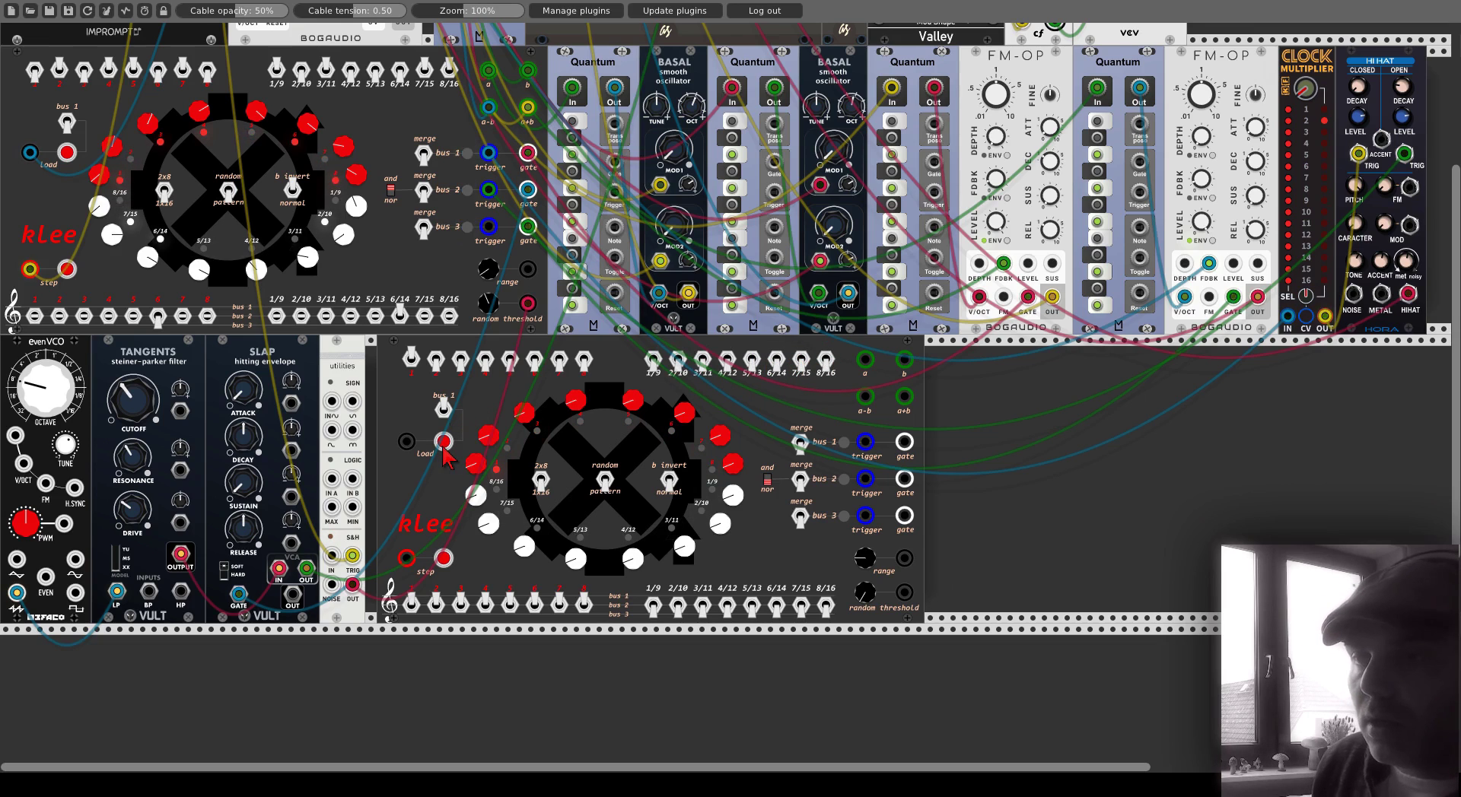
pyautogui.click(443, 562)
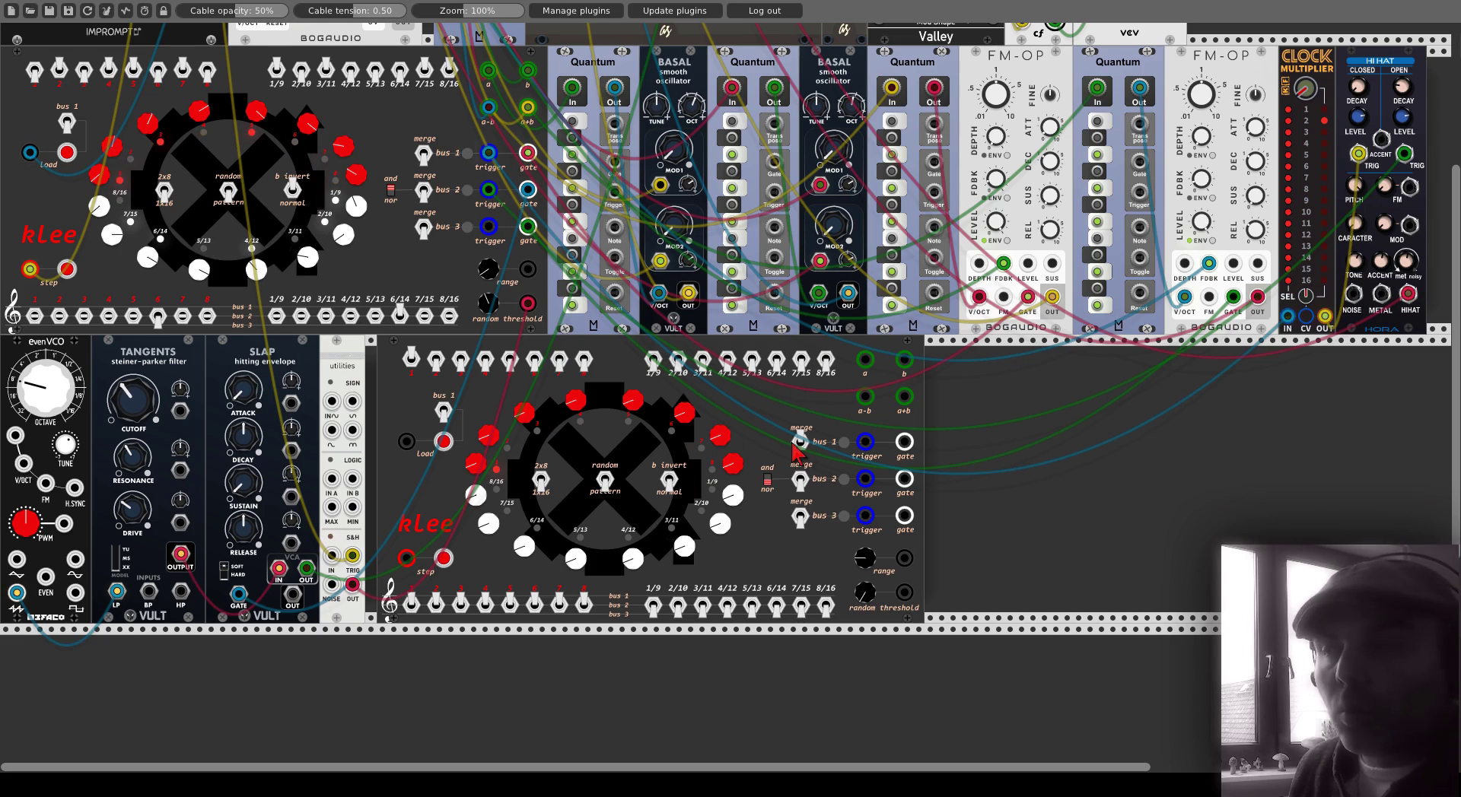
# - Add the Fundamental Scope beside the second Klee and patch that Klee's bus 1 gate to the Scope's X input
pyautogui.rightClick(959, 462)
pyautogui.write('scope')
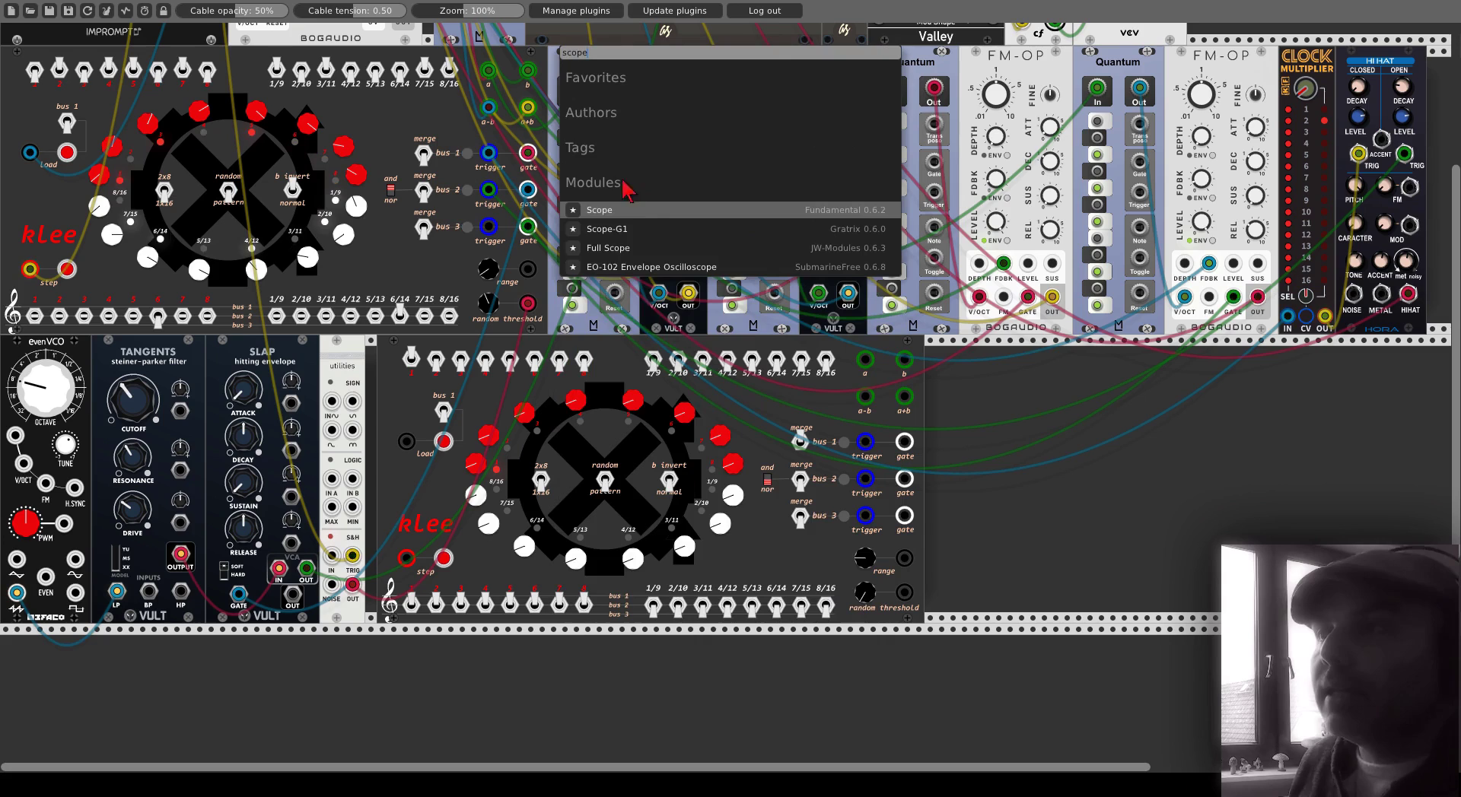
pyautogui.click(652, 210)
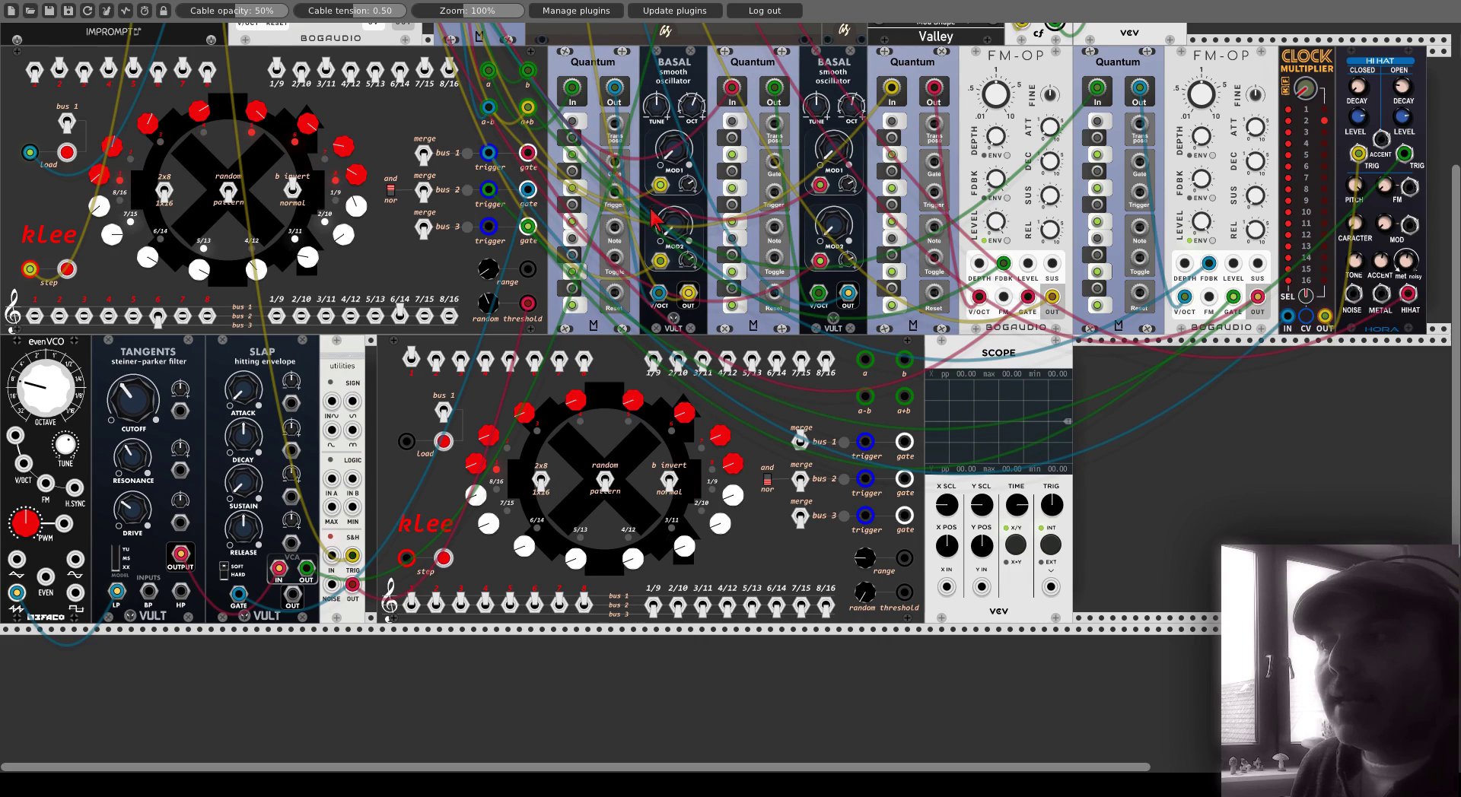
pyautogui.moveTo(905, 445); pyautogui.dragTo(946, 586)
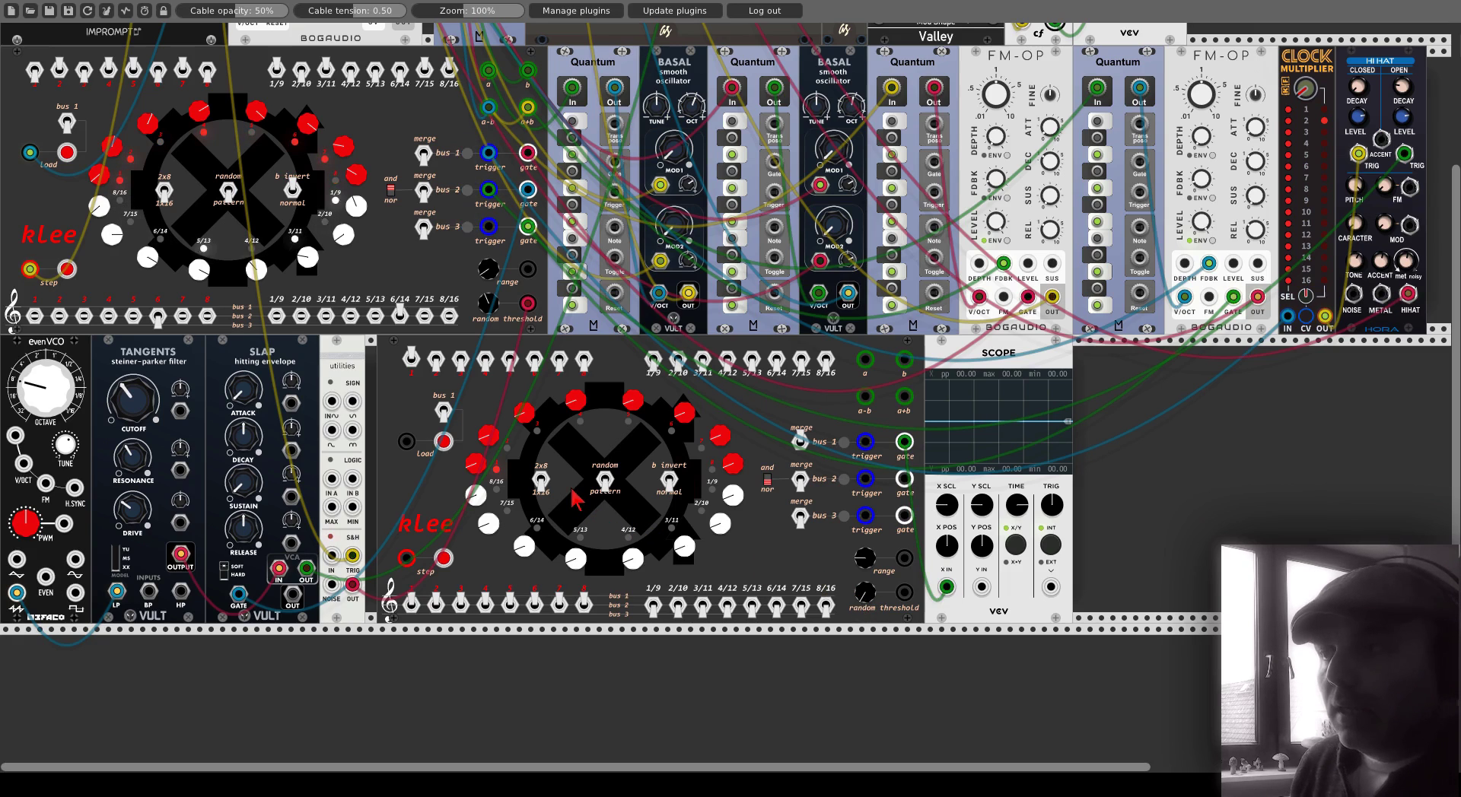
# - Change the bus assignment switches of steps 2/10 through 8/16 on the second Klee
pyautogui.click(678, 607)
pyautogui.click(702, 607)
pyautogui.click(726, 607)
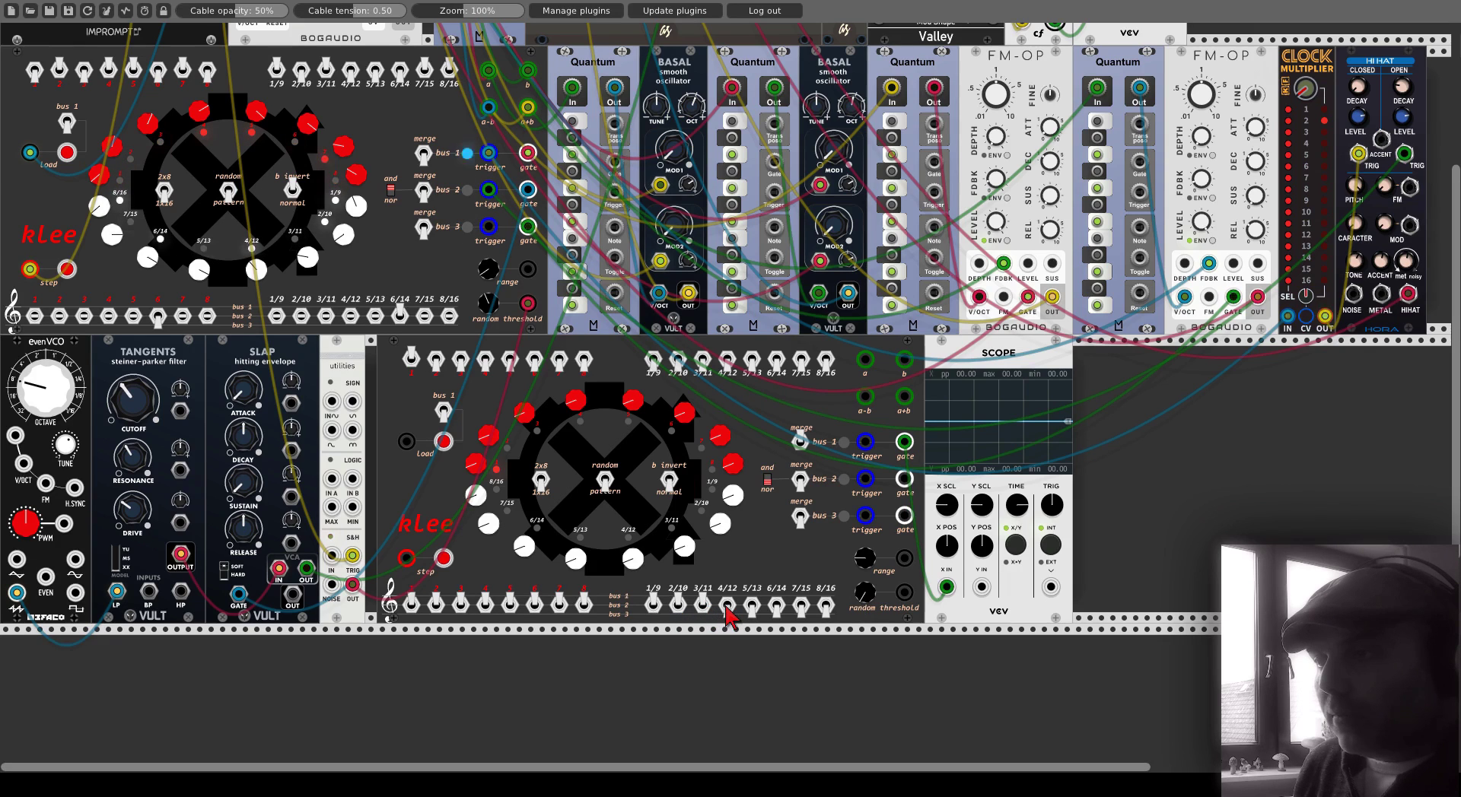
pyautogui.click(752, 607)
pyautogui.click(776, 607)
pyautogui.click(801, 607)
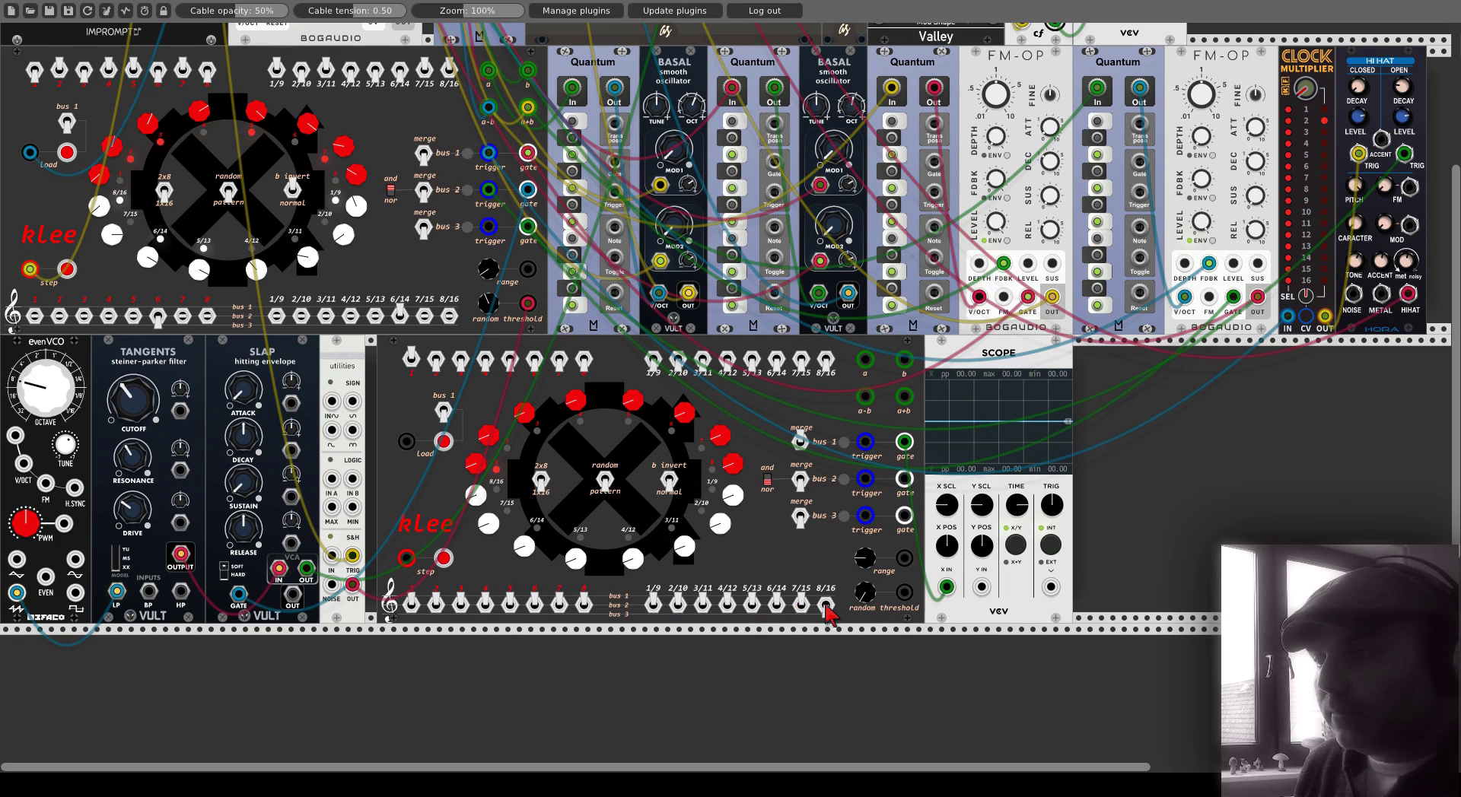
pyautogui.click(826, 607)
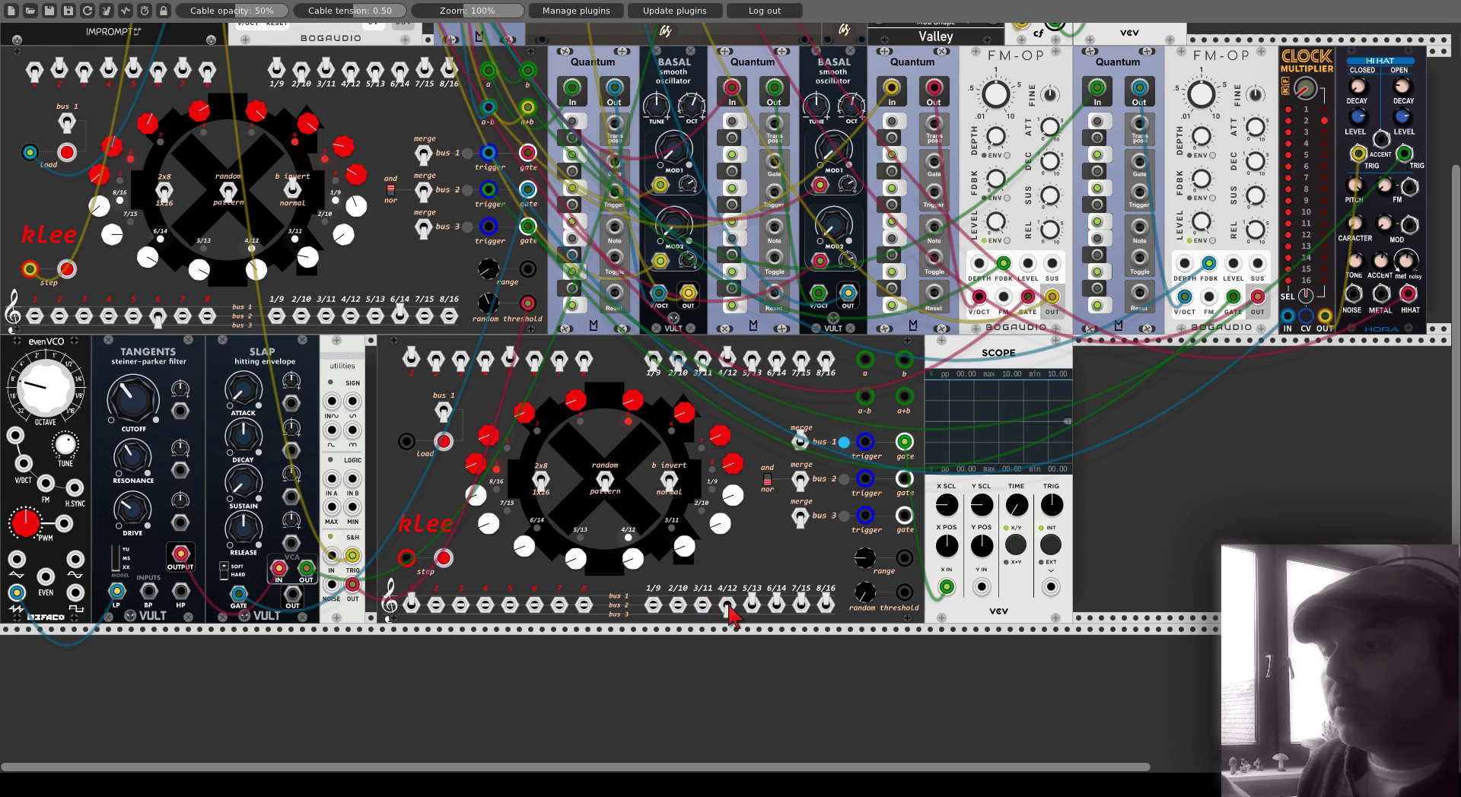
# - Change the bus assignments of steps 5/13 through 8/16, step 5 and step 1/9 on the second Klee
pyautogui.click(751, 605)
pyautogui.click(776, 605)
pyautogui.click(801, 604)
pyautogui.click(826, 605)
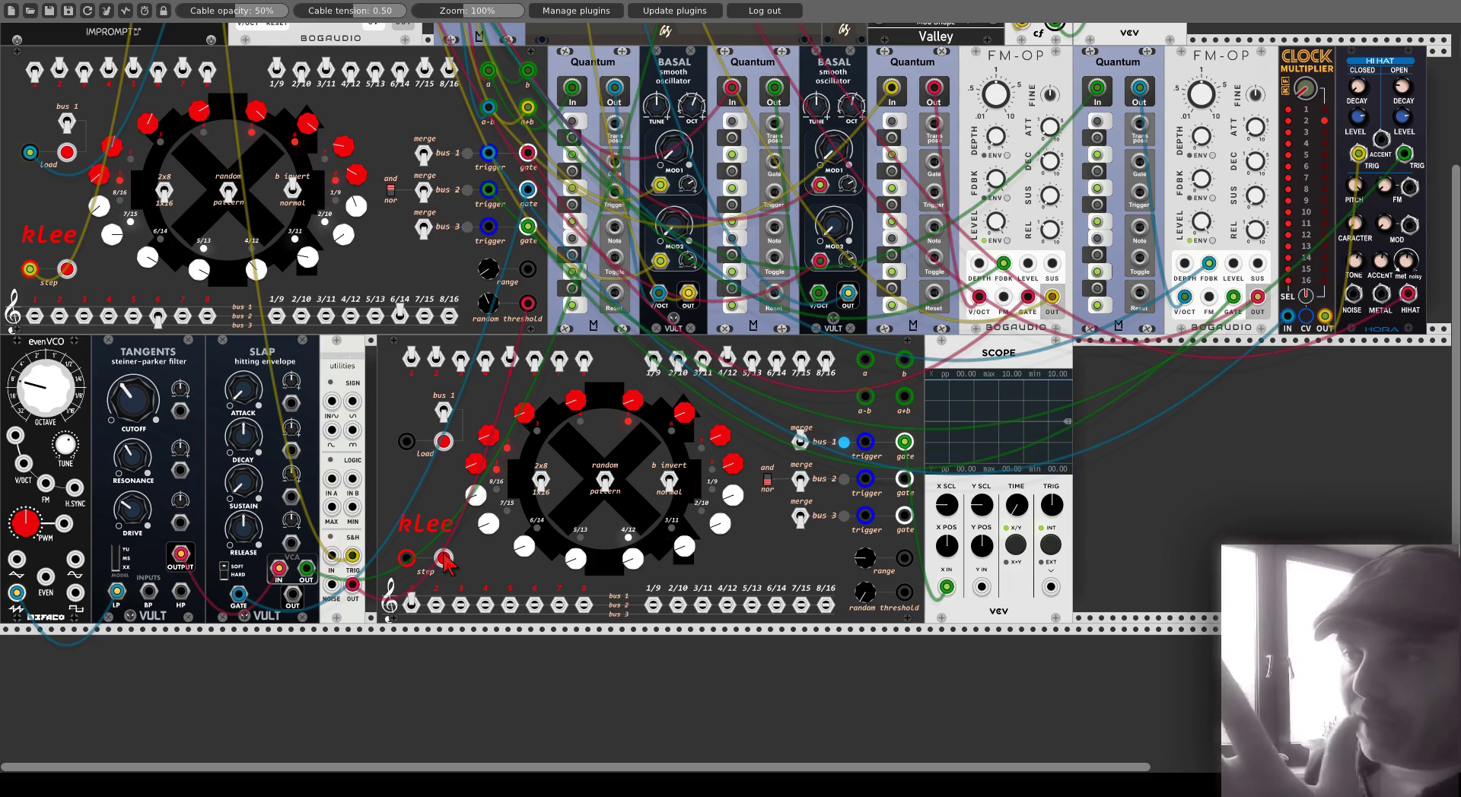
pyautogui.click(510, 605)
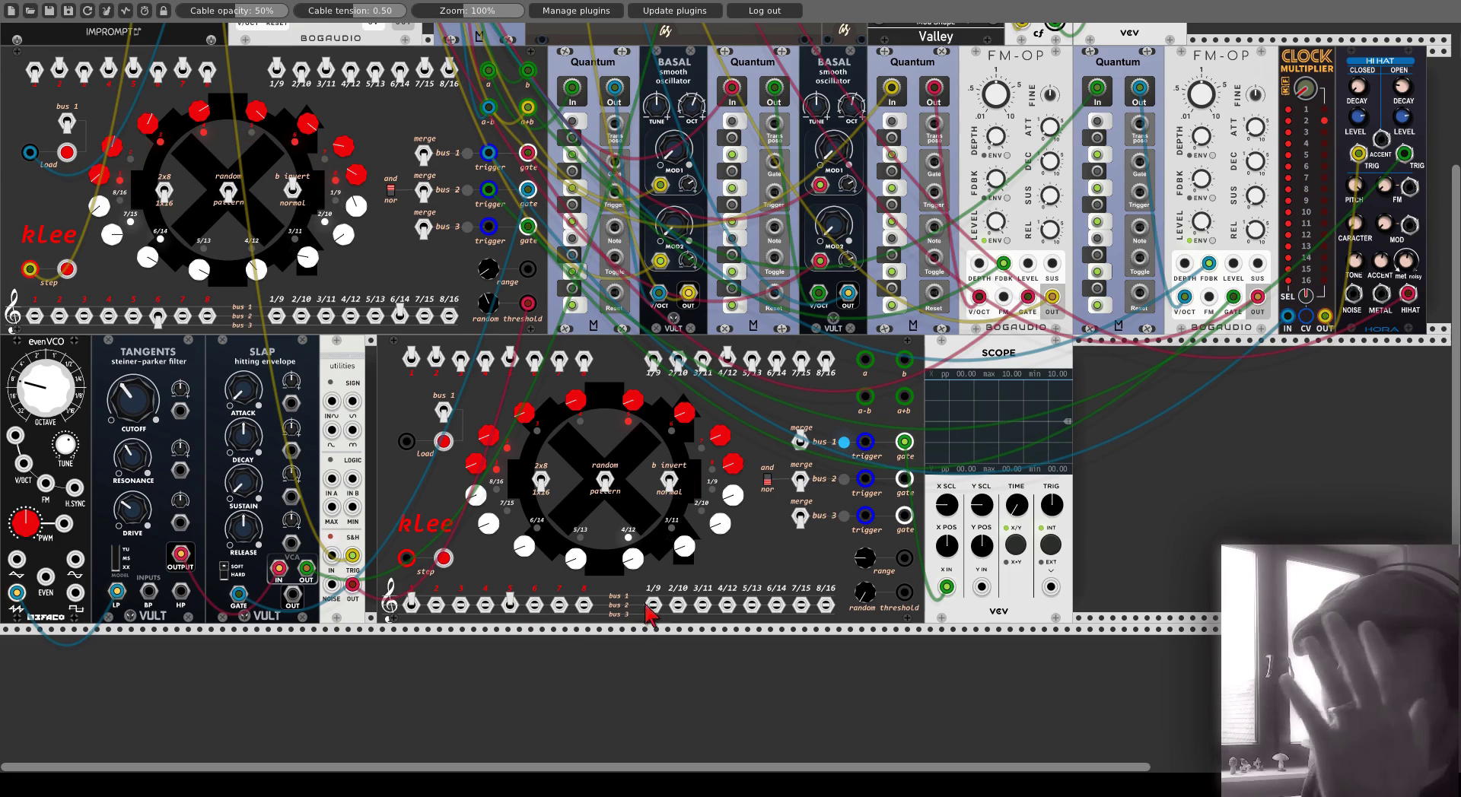
pyautogui.click(653, 603)
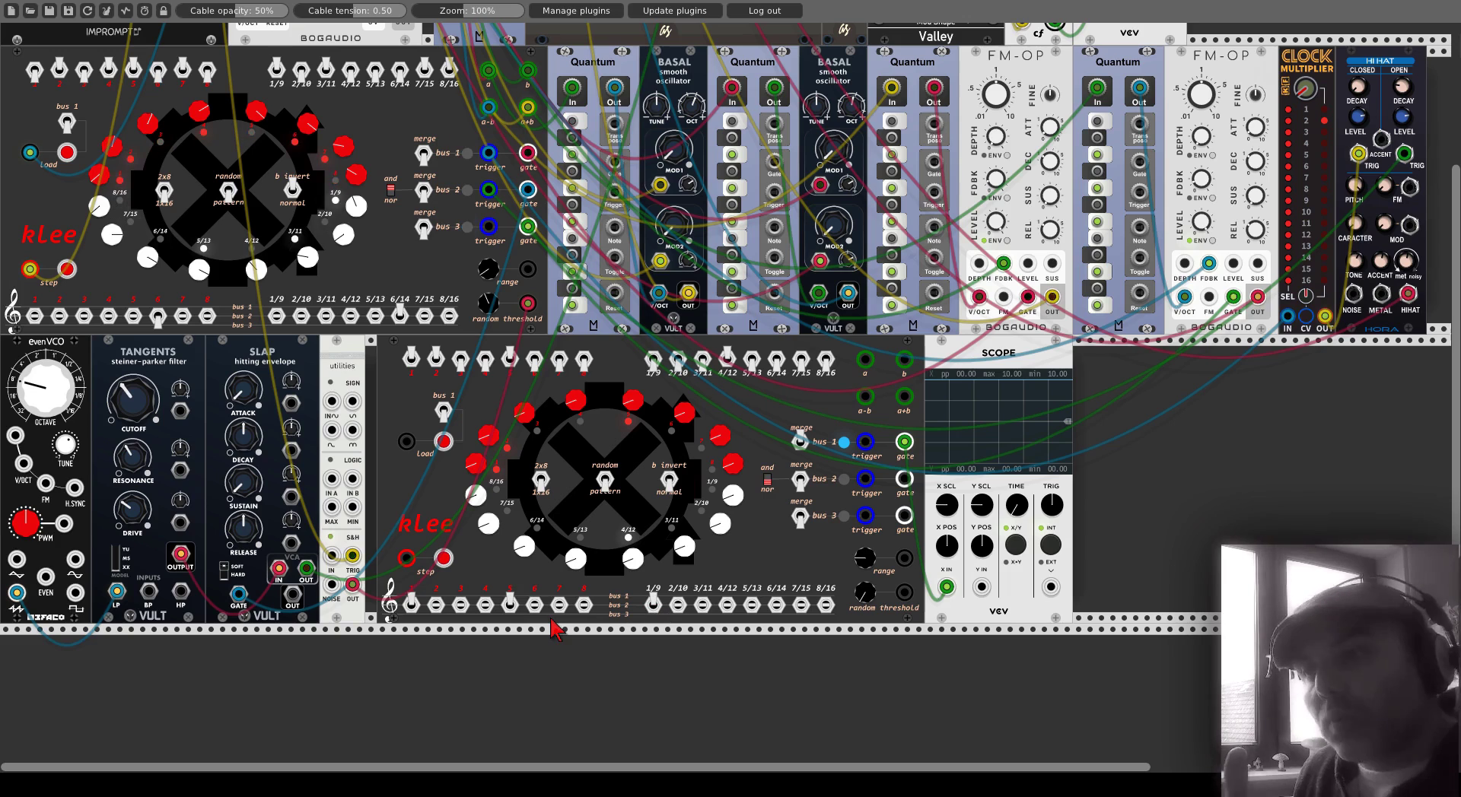
# - Advance the second Klee manually through its pattern, examining the bus 1 gate on the Scope at each step
pyautogui.click(442, 559)
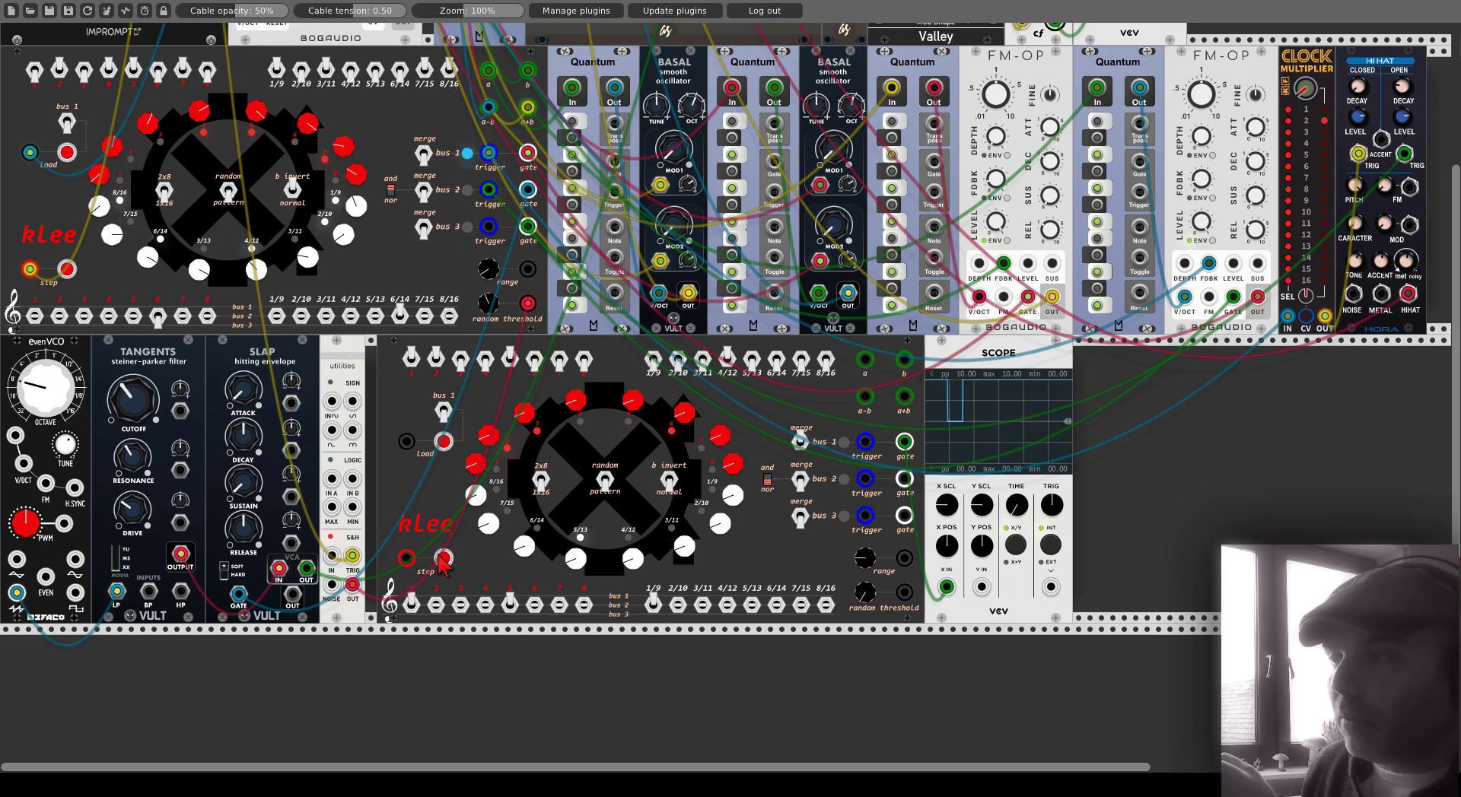
pyautogui.click(442, 559)
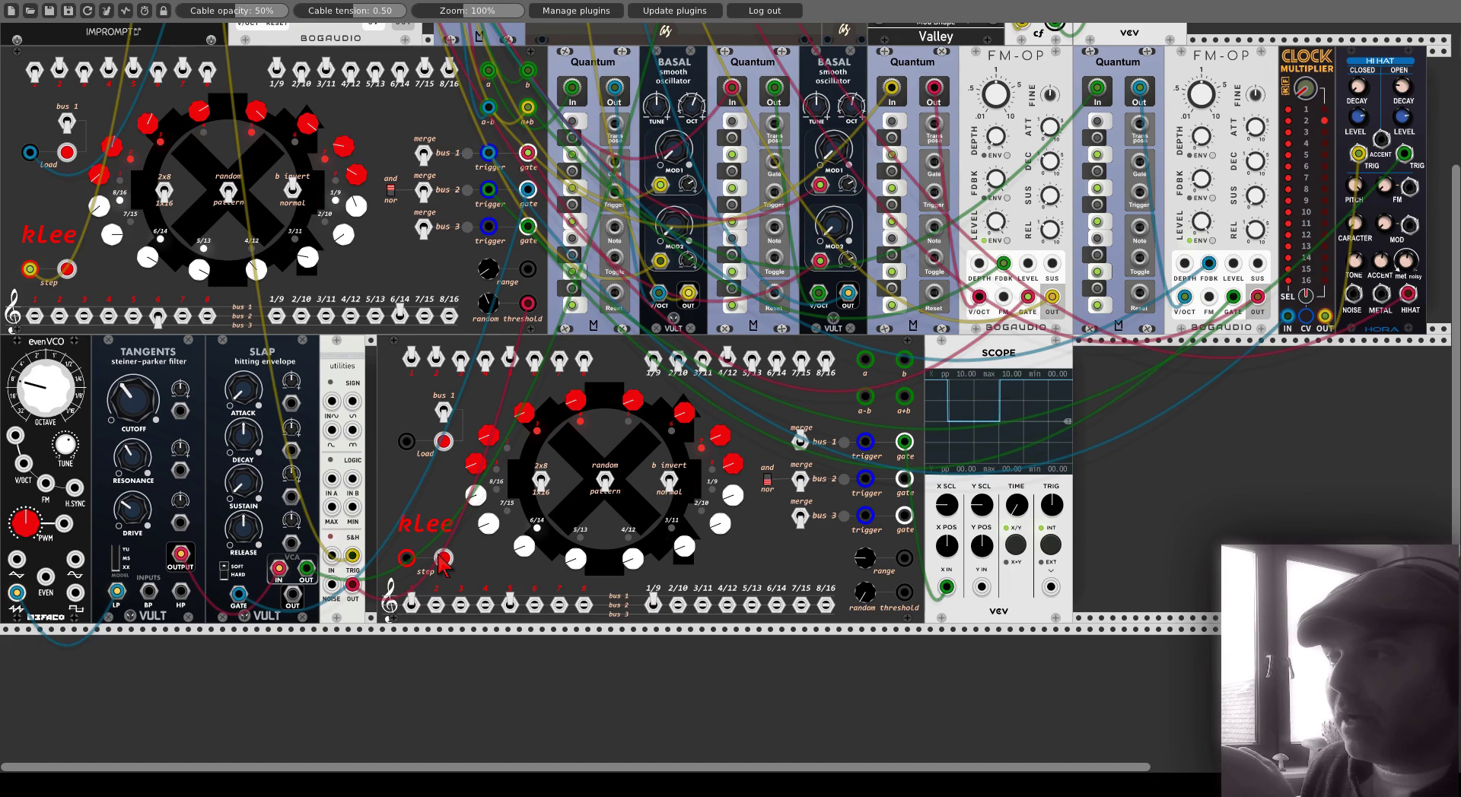
pyautogui.click(442, 559)
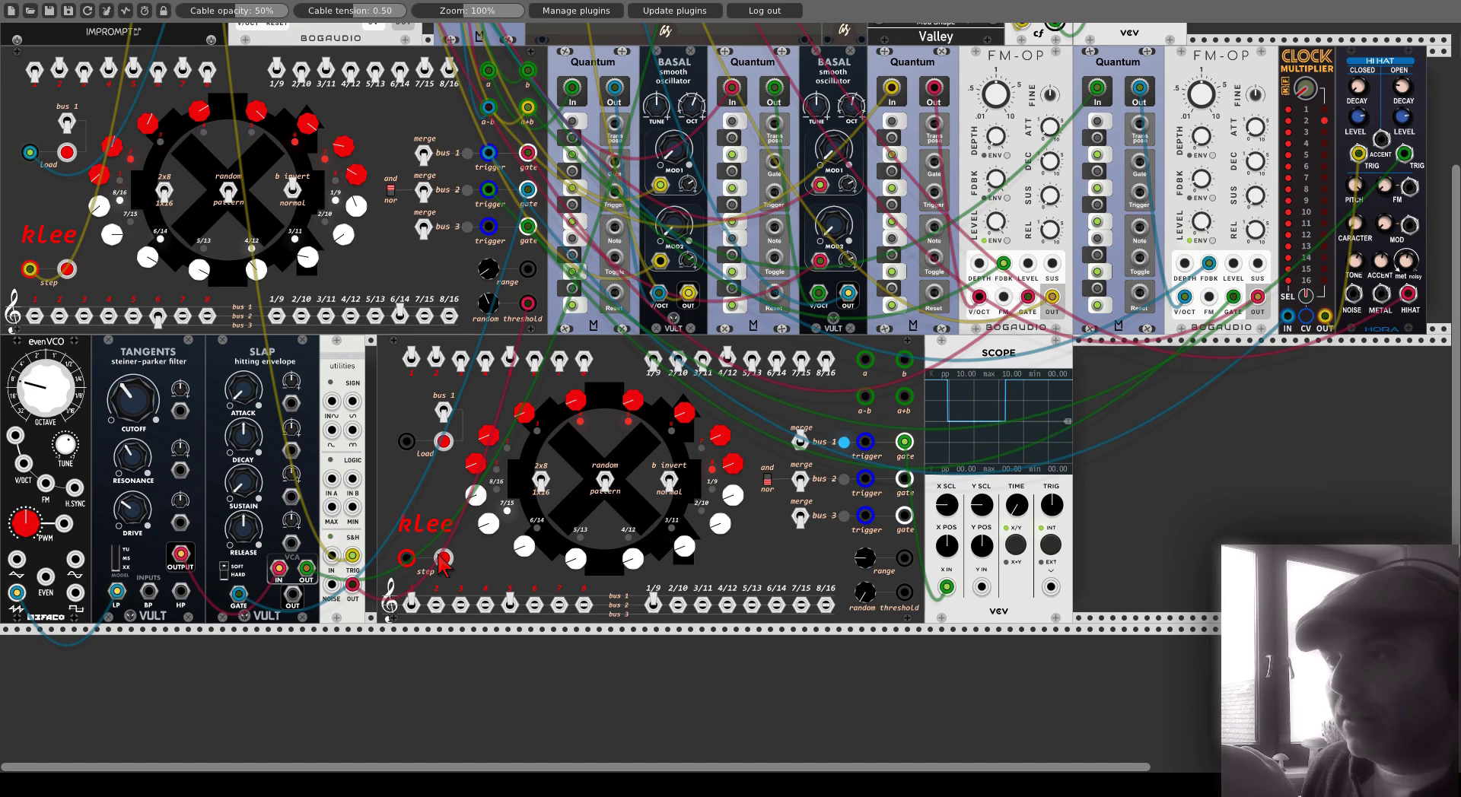
pyautogui.click(442, 559)
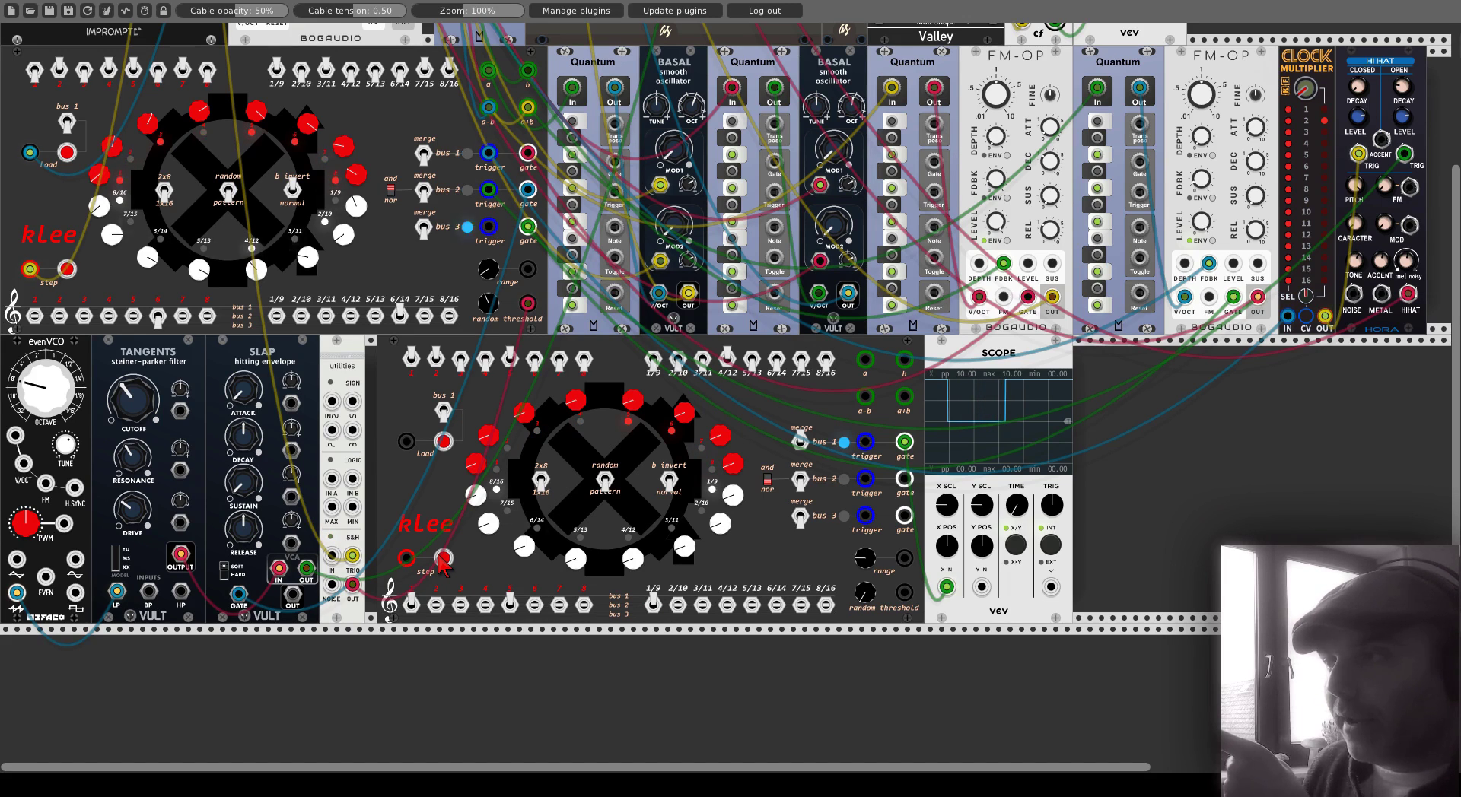
pyautogui.click(441, 559)
pyautogui.click(442, 559)
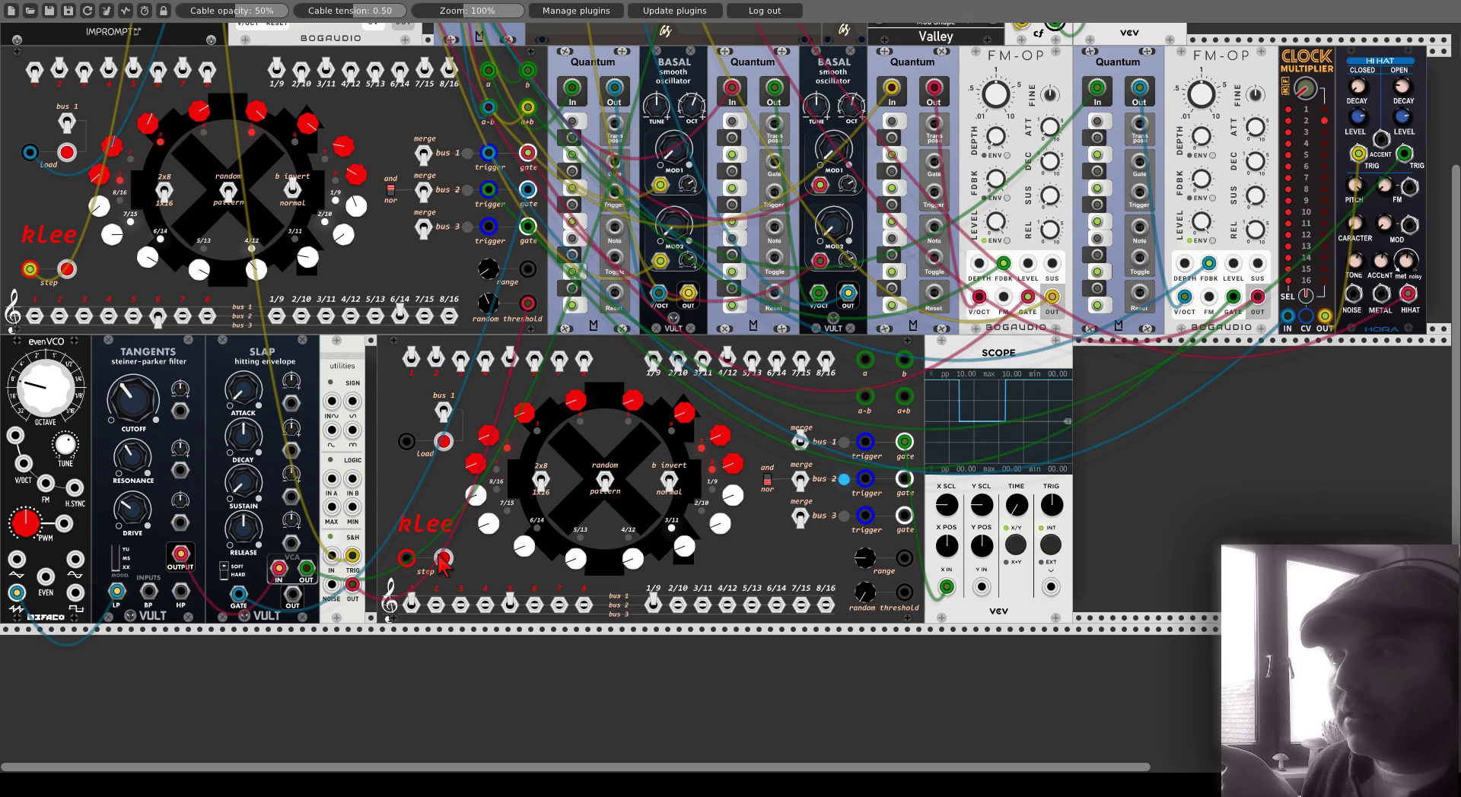
pyautogui.click(442, 559)
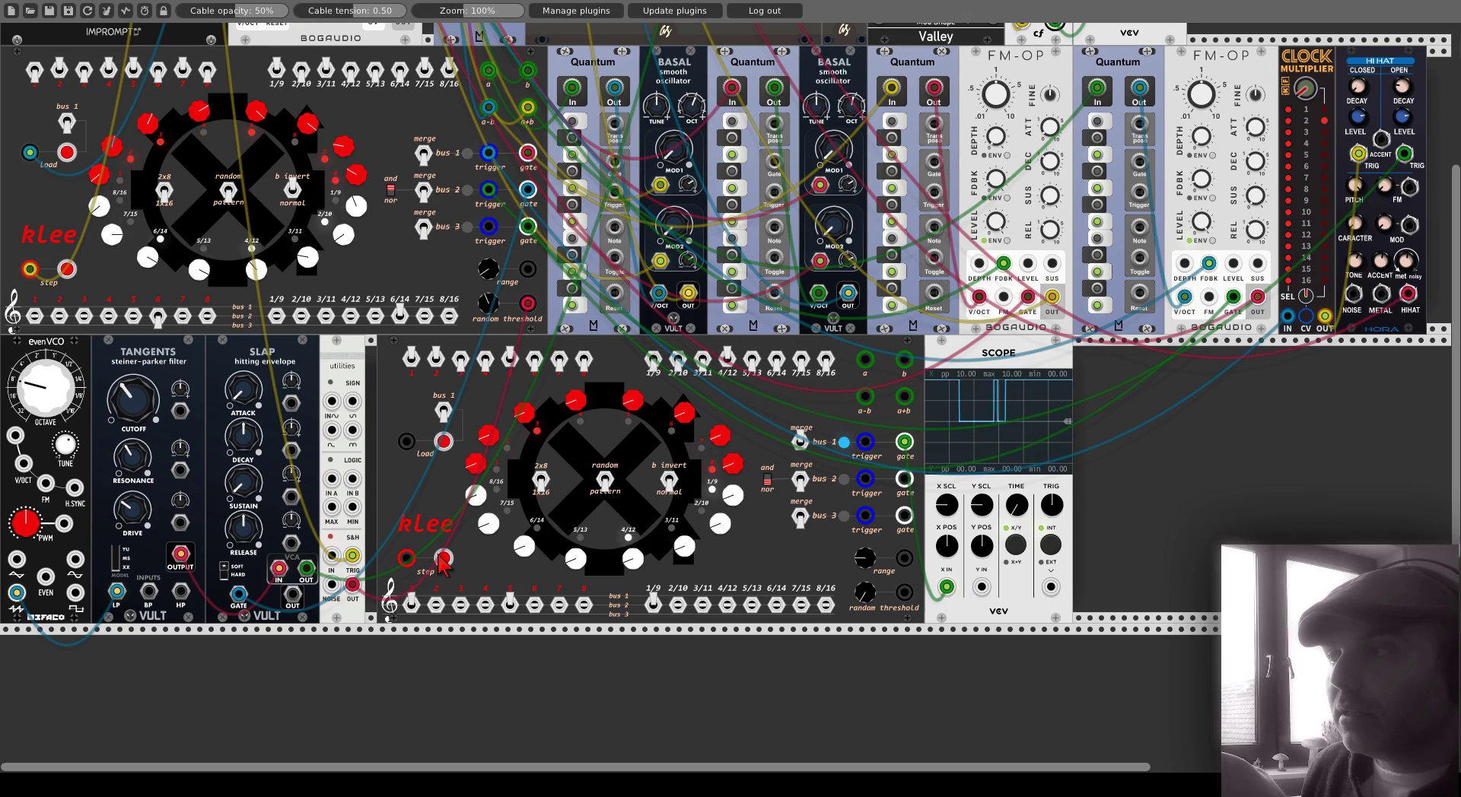
pyautogui.click(442, 559)
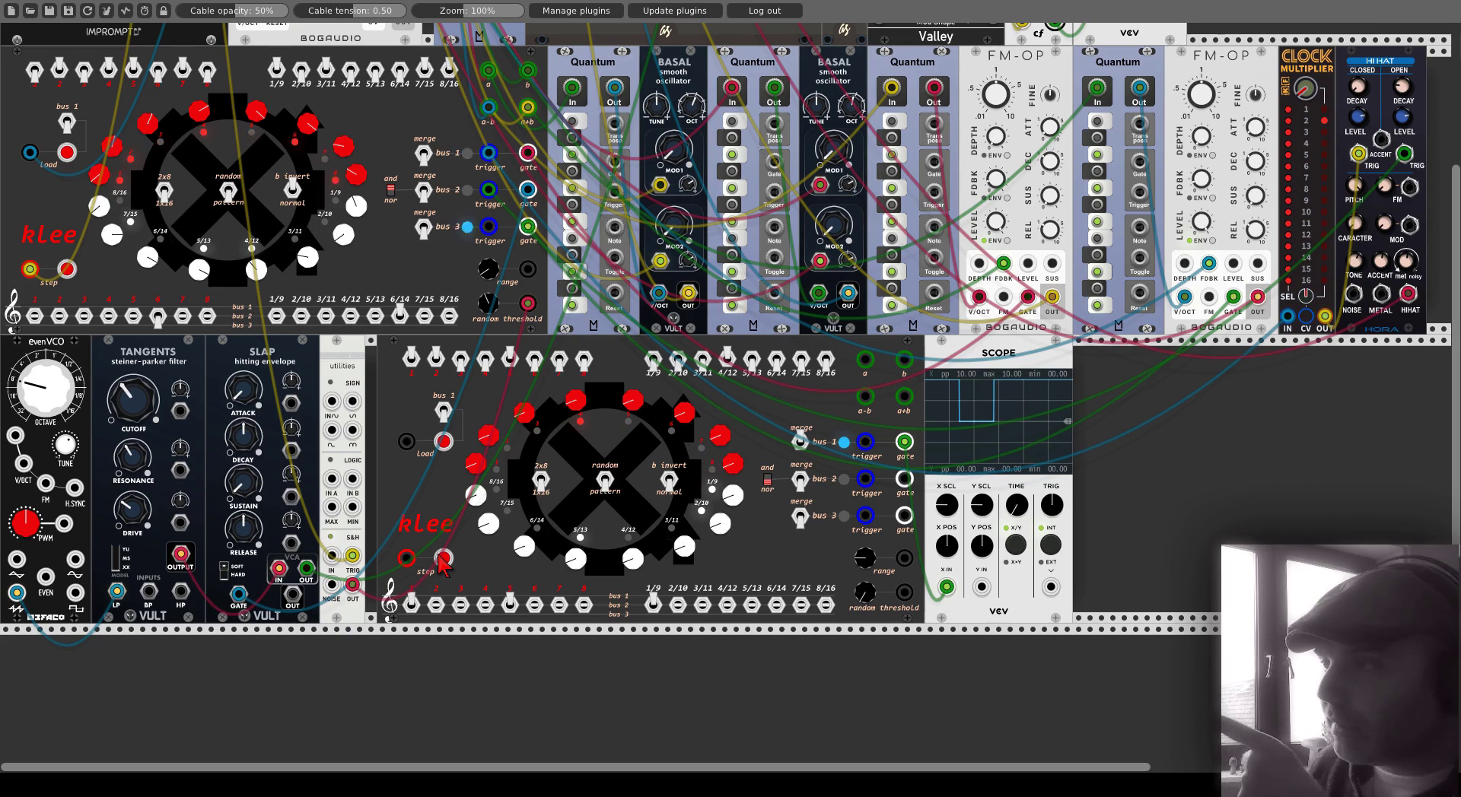
pyautogui.click(442, 559)
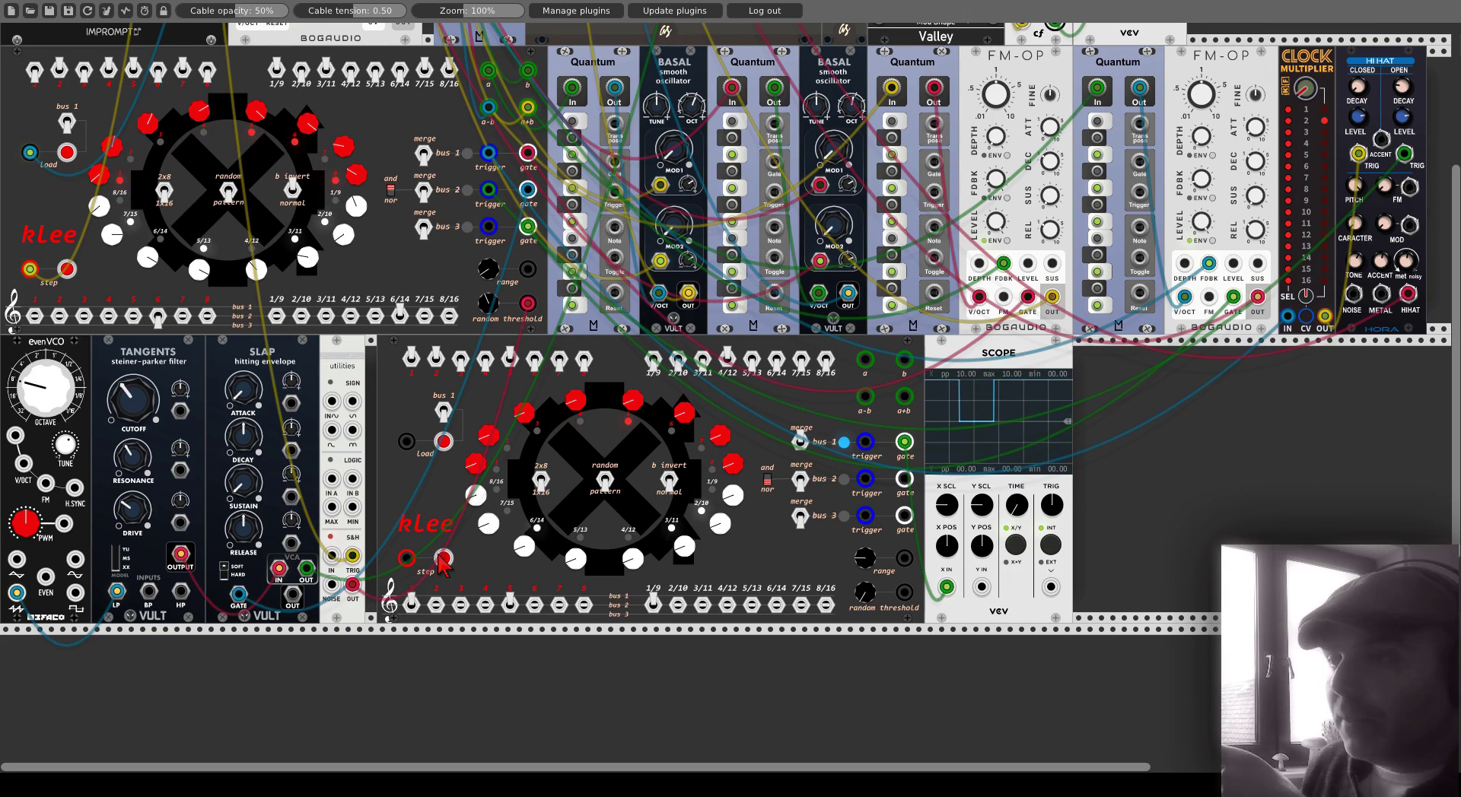
pyautogui.click(442, 559)
pyautogui.click(442, 559)
pyautogui.click(442, 559)
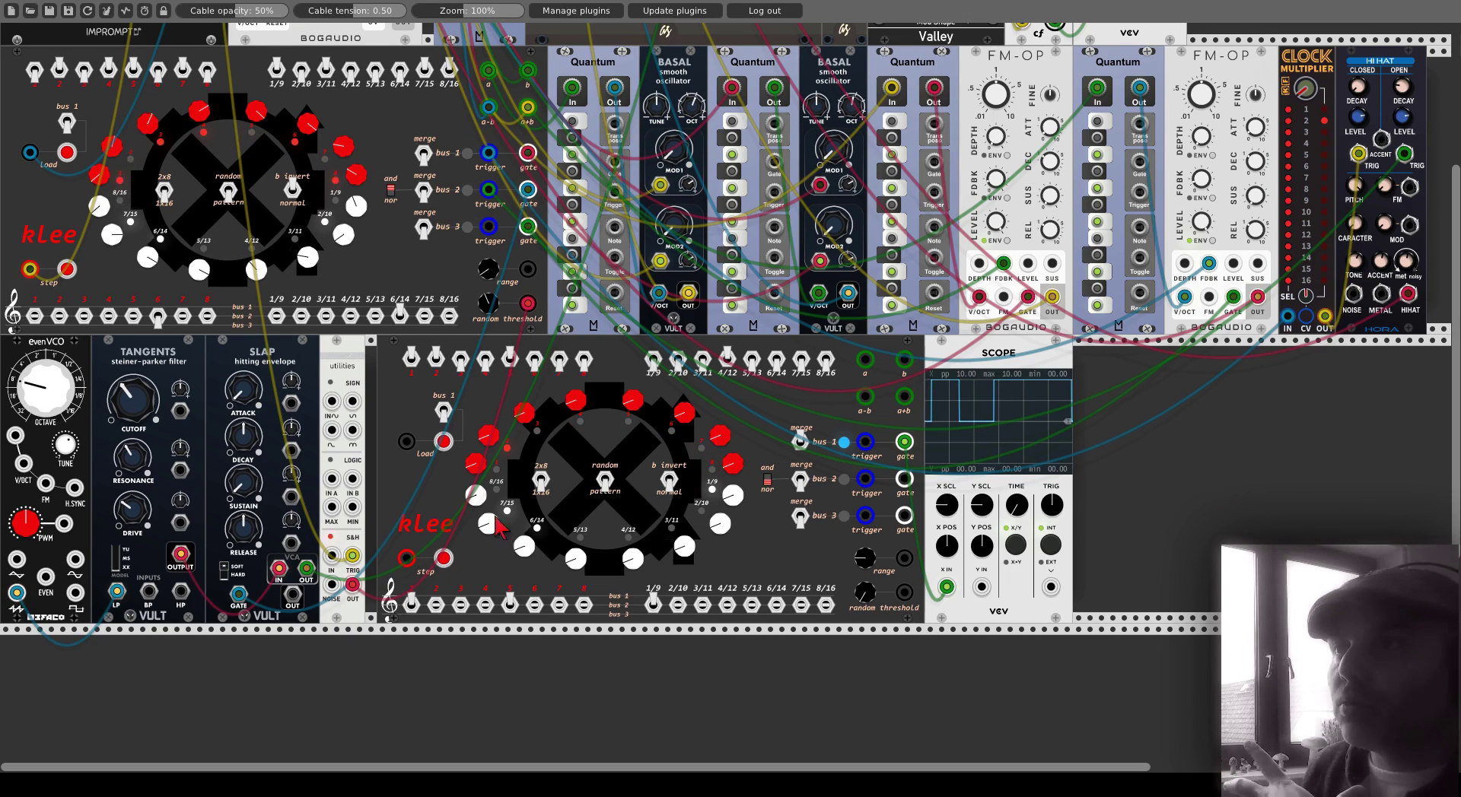
# - Unmute the mixer's mix output and delete the second Klee Sequencer and the Scope
pyautogui.scroll(5, 791, 244)
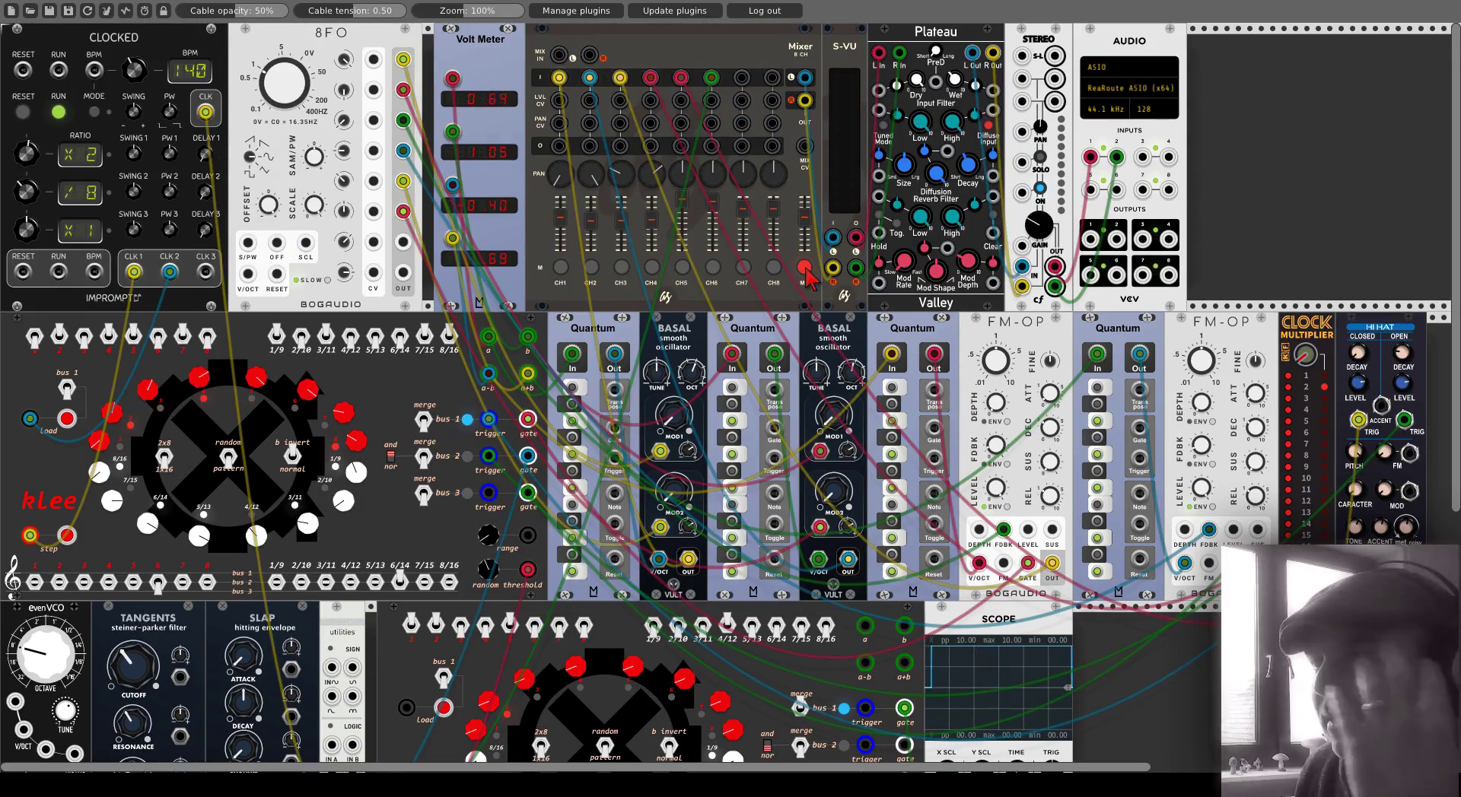
pyautogui.scroll(-4, 661, 390)
pyautogui.rightClick(618, 415)
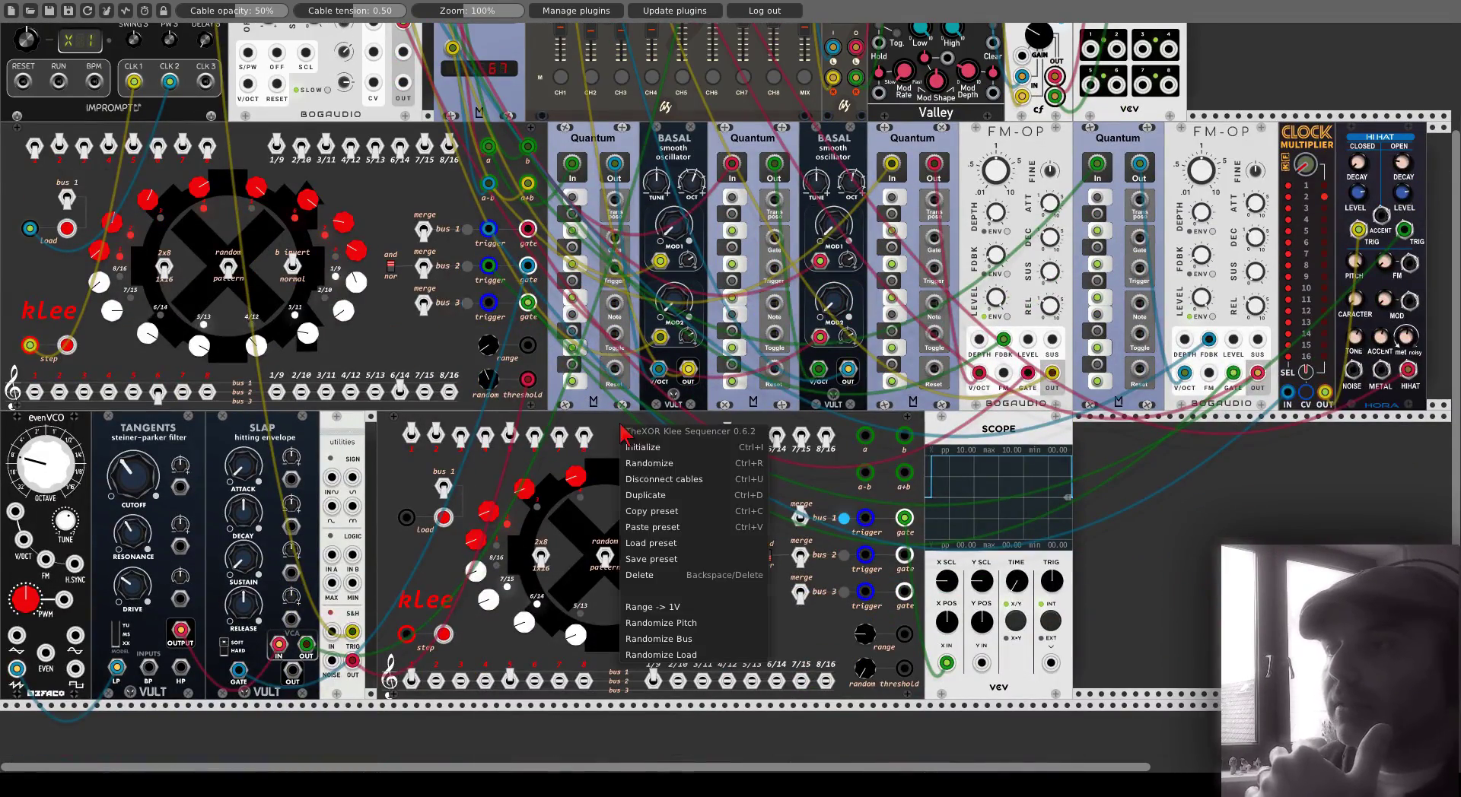
pyautogui.click(662, 579)
pyautogui.rightClick(984, 434)
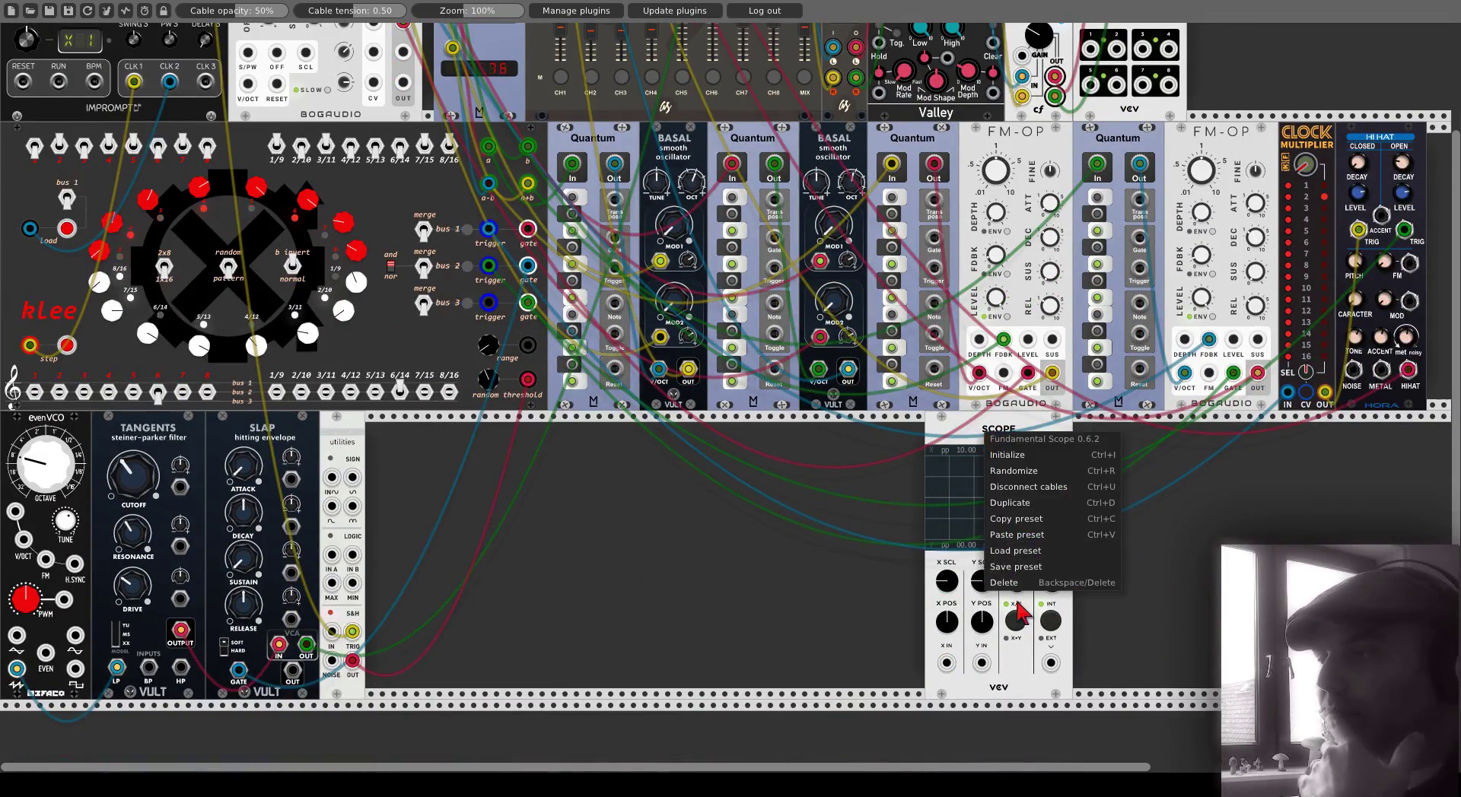
pyautogui.click(1004, 582)
# - Mute mixer channels 1, 2 and 3
pyautogui.scroll(4, 543, 542)
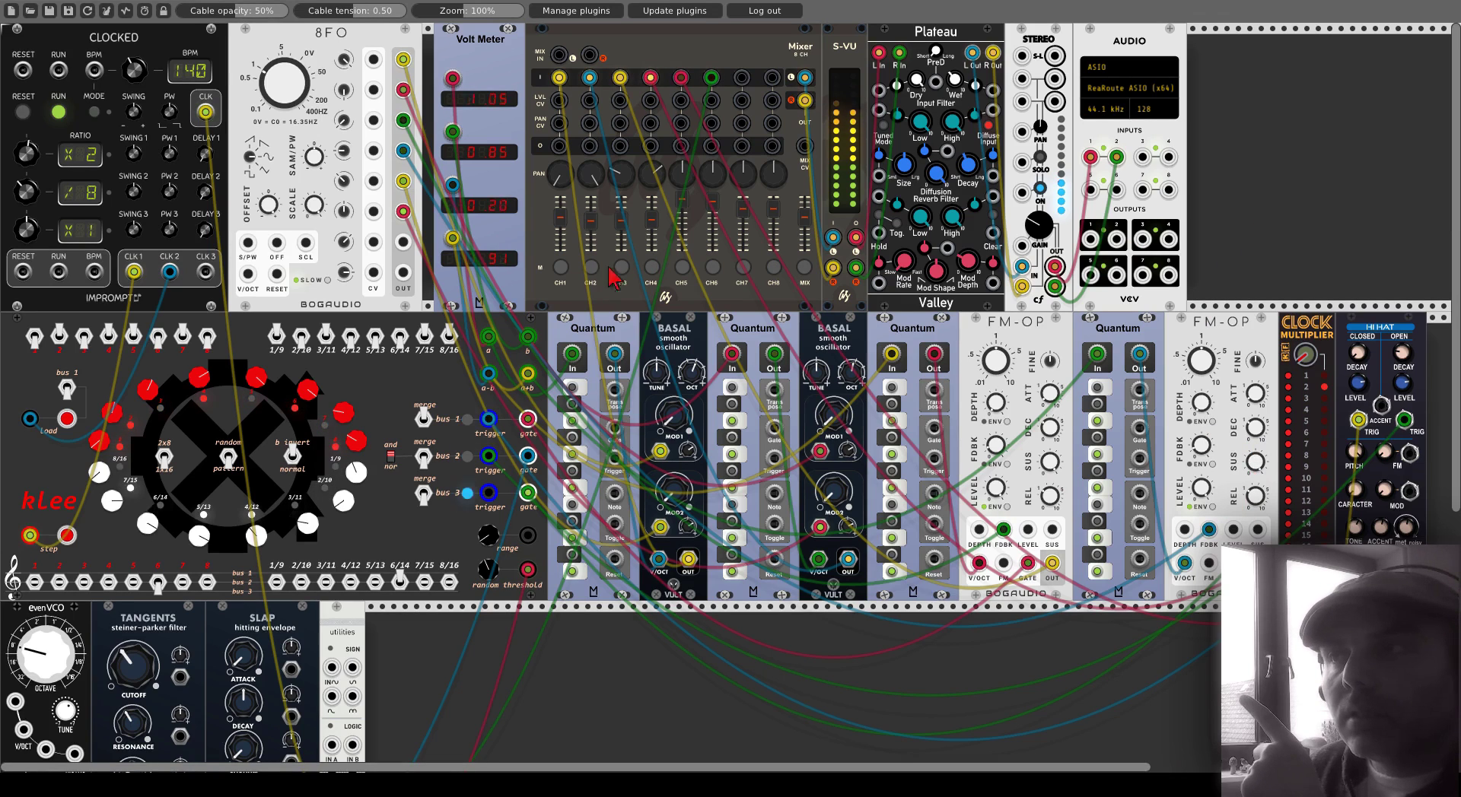
pyautogui.click(560, 267)
pyautogui.click(590, 267)
pyautogui.click(620, 267)
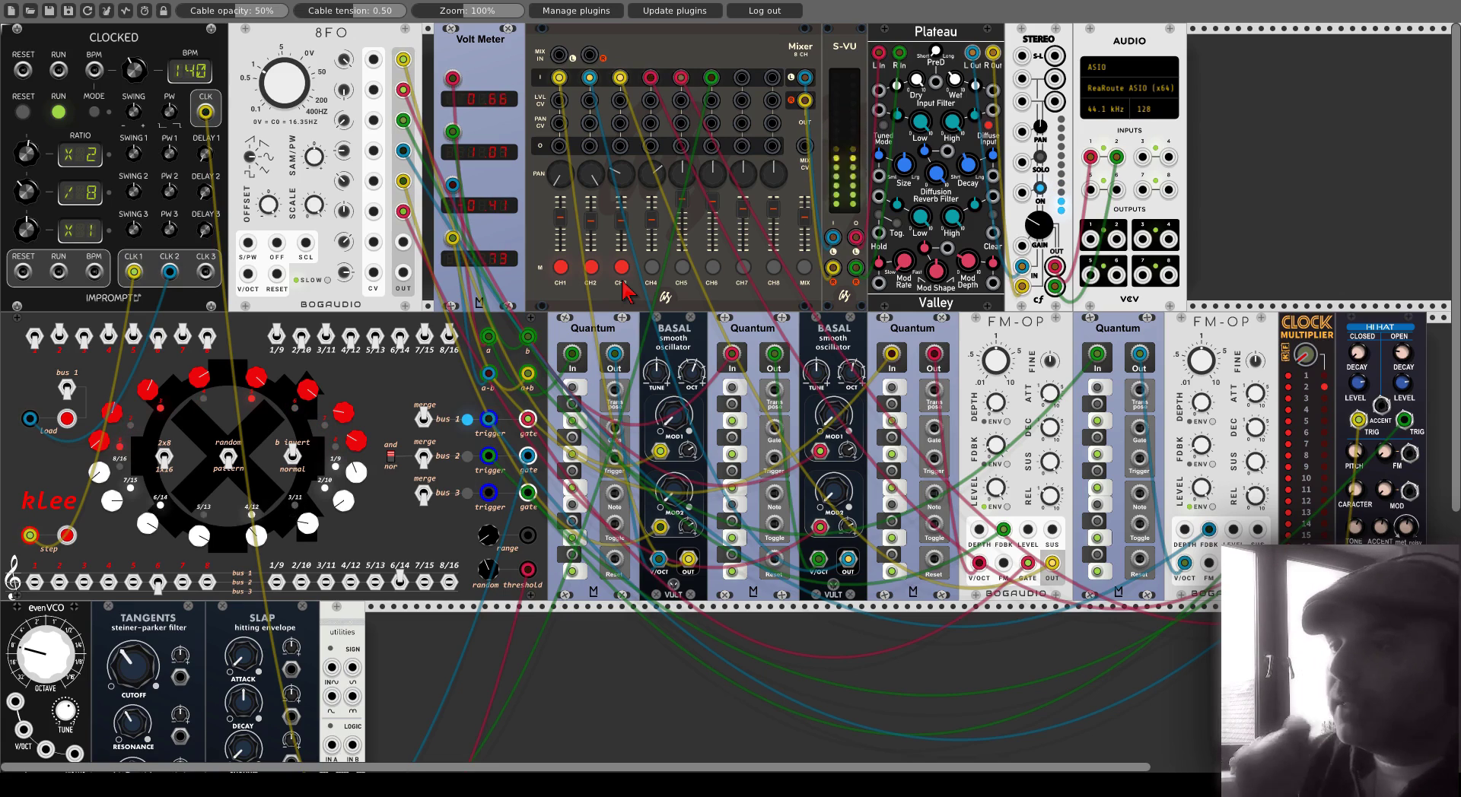
# - Unmute mixer channels 1, 2 and 3
pyautogui.scroll(-4, 389, 506)
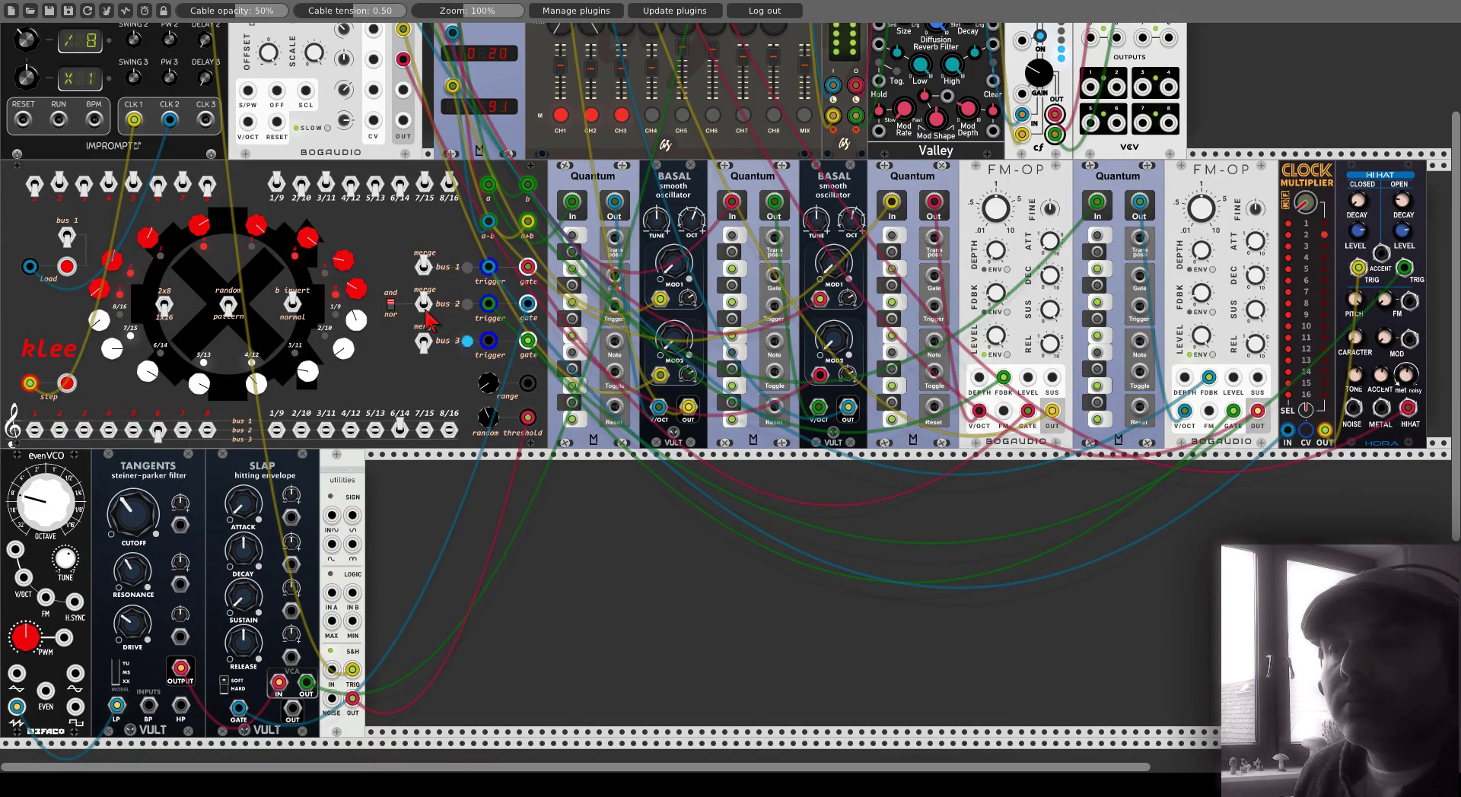
pyautogui.scroll(-1, 421, 411)
pyautogui.scroll(-2, 420, 411)
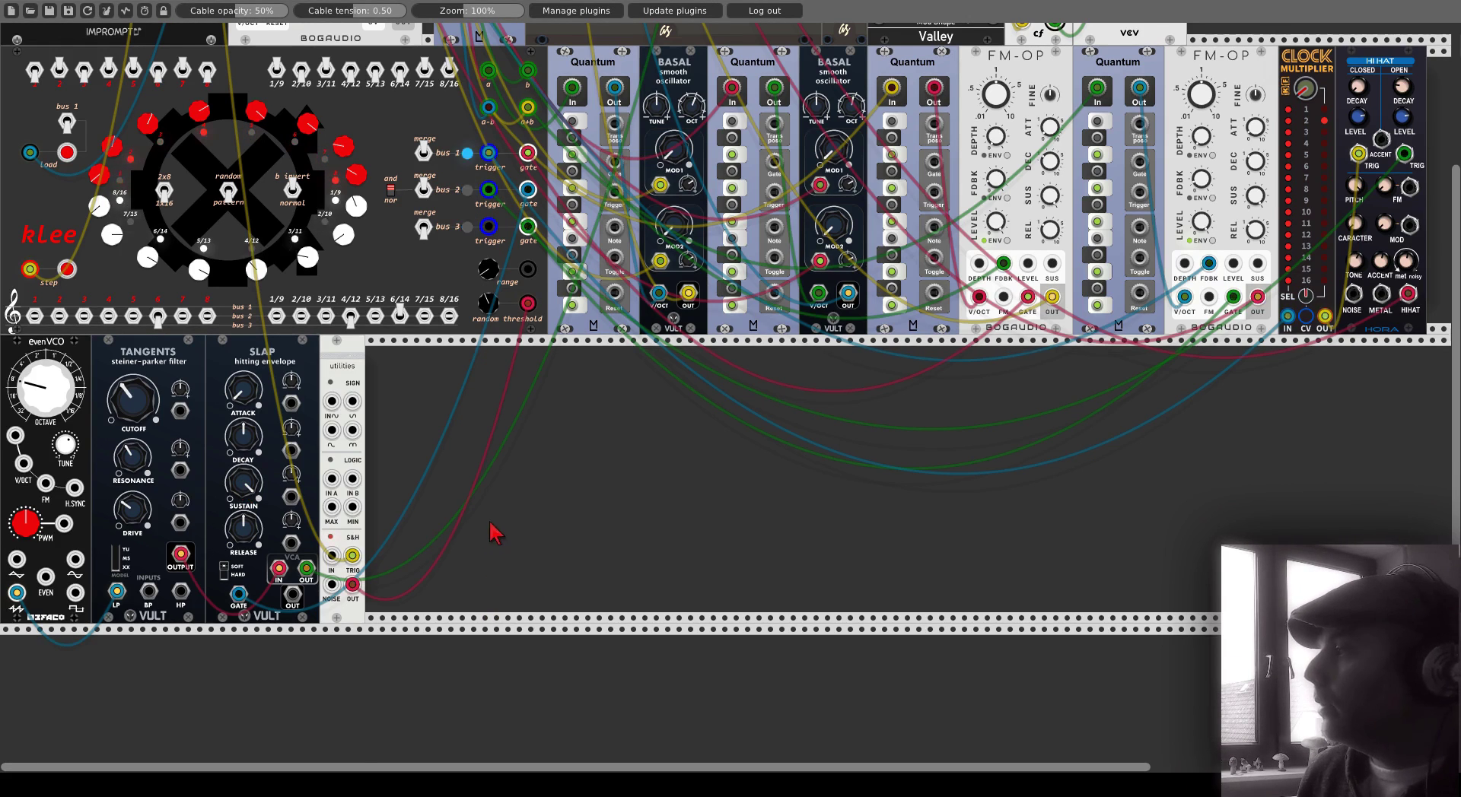
pyautogui.scroll(7, 492, 530)
pyautogui.click(560, 267)
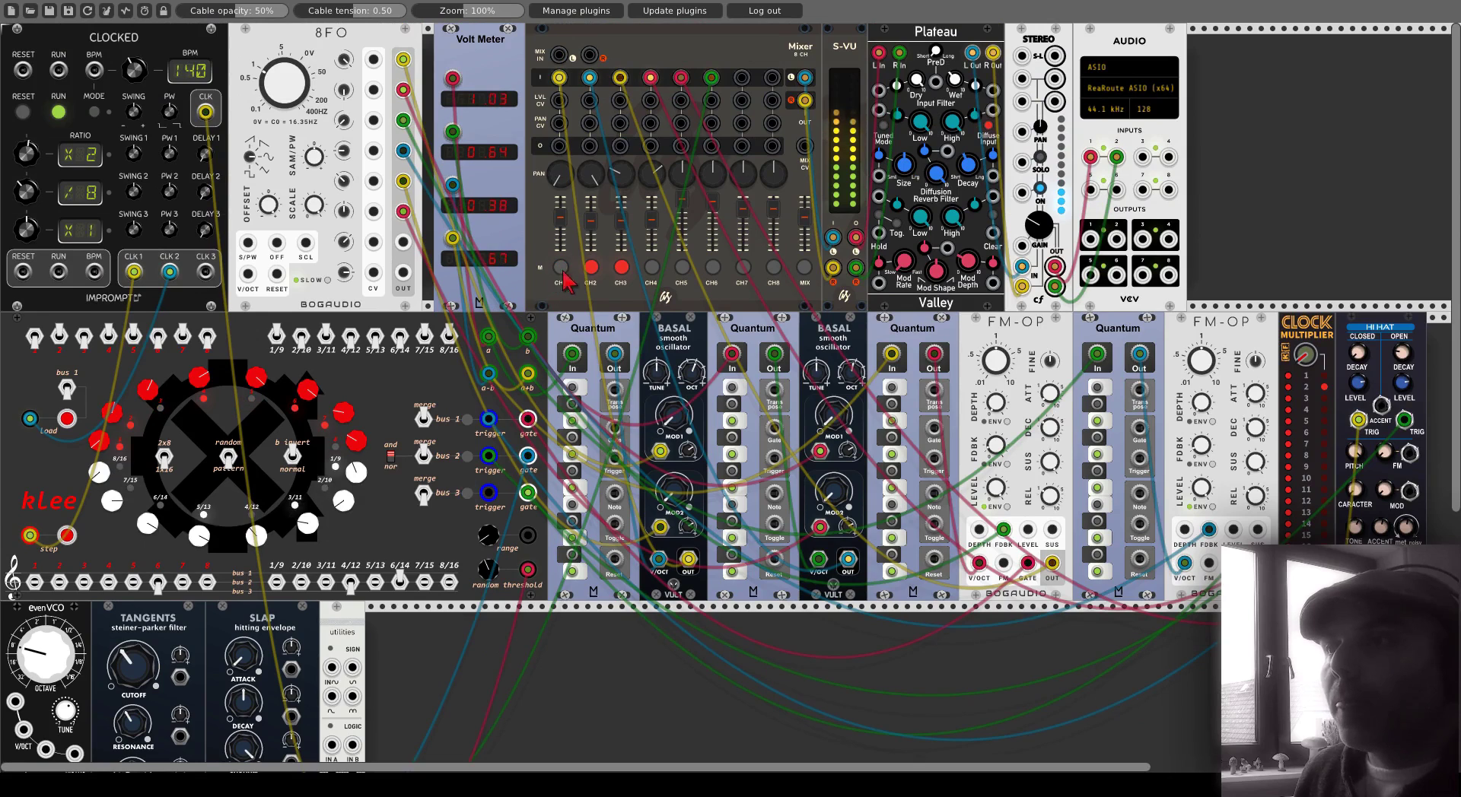
pyautogui.click(592, 267)
pyautogui.click(622, 267)
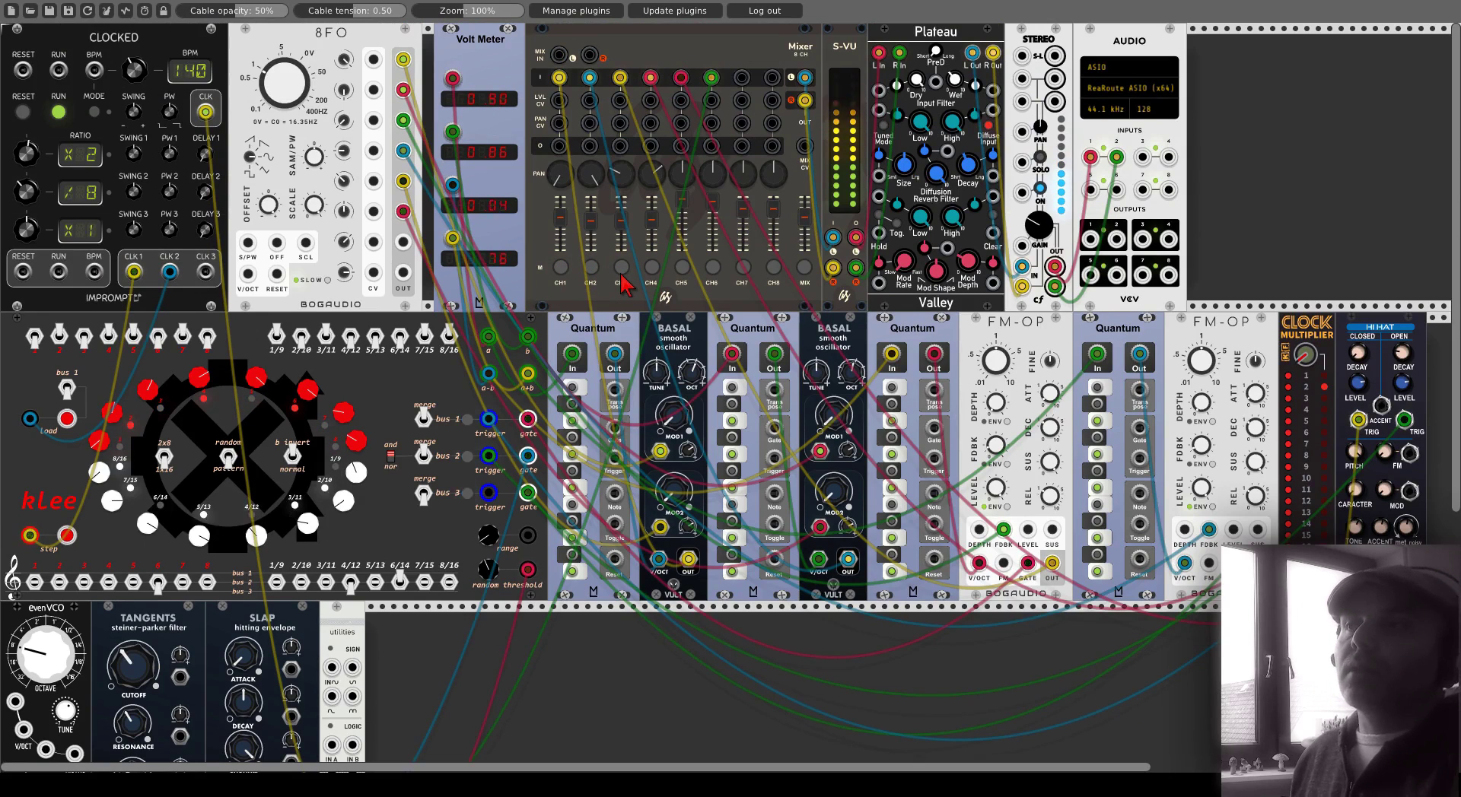